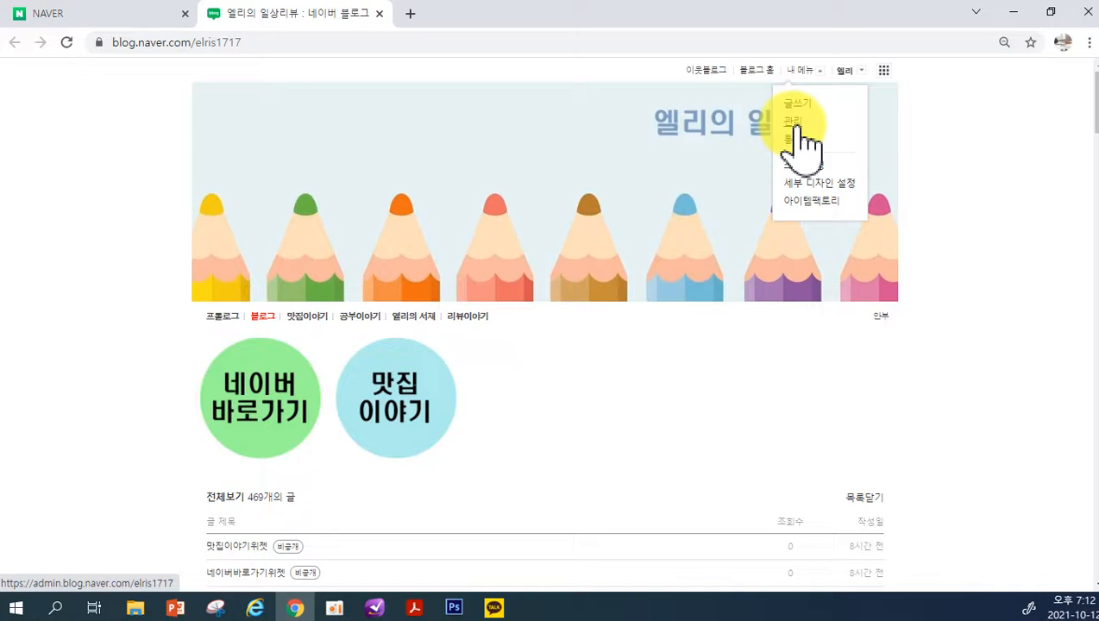
# Open the blog's management page and highlight the account ID portion of the blog address in the blog information
pyautogui.click(795, 123)
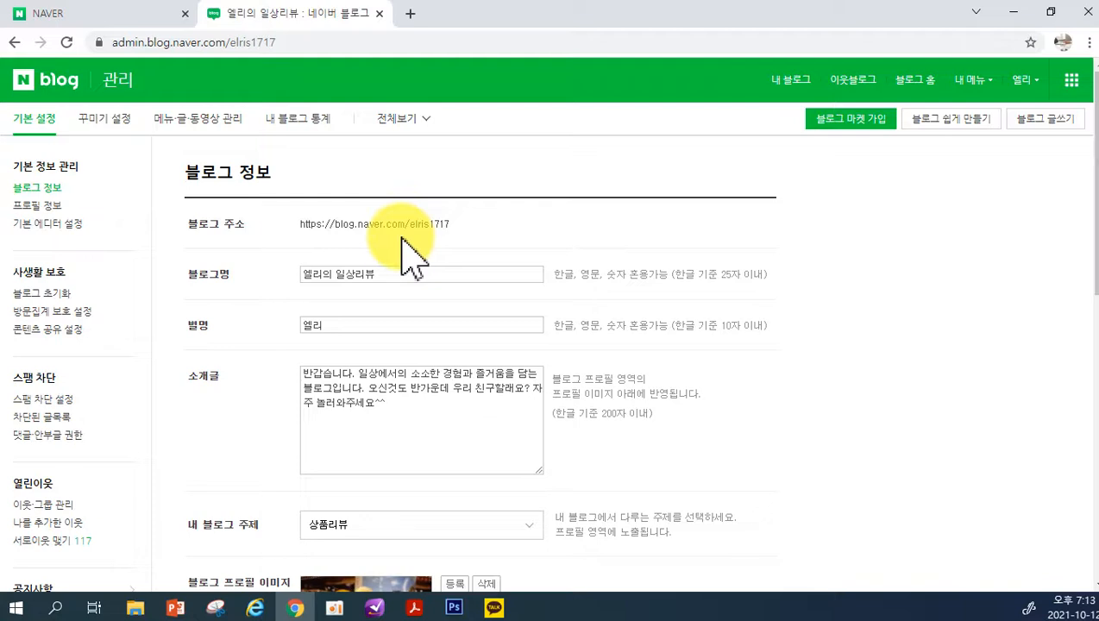
pyautogui.moveTo(411, 223); pyautogui.dragTo(464, 223)
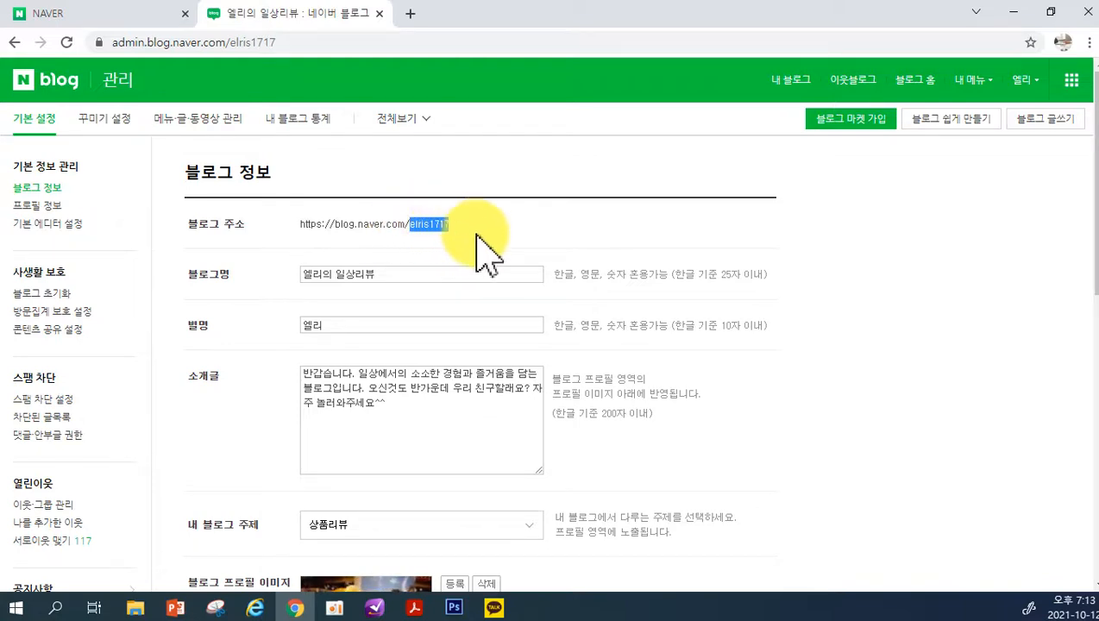
pyautogui.click(477, 232)
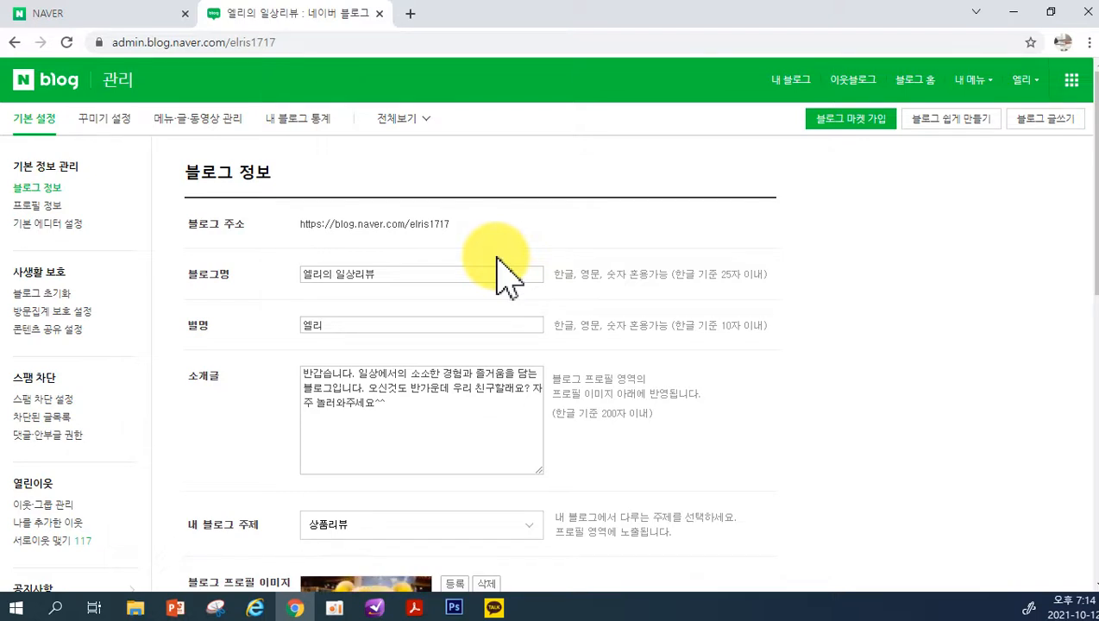
pyautogui.moveTo(410, 223); pyautogui.dragTo(457, 226)
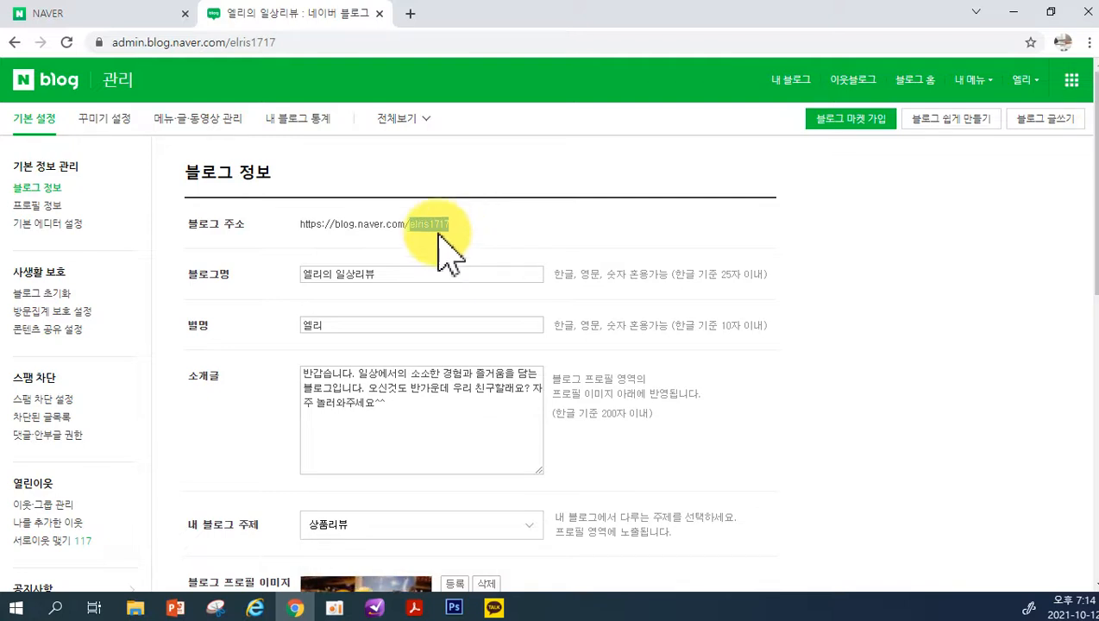
pyautogui.click(502, 238)
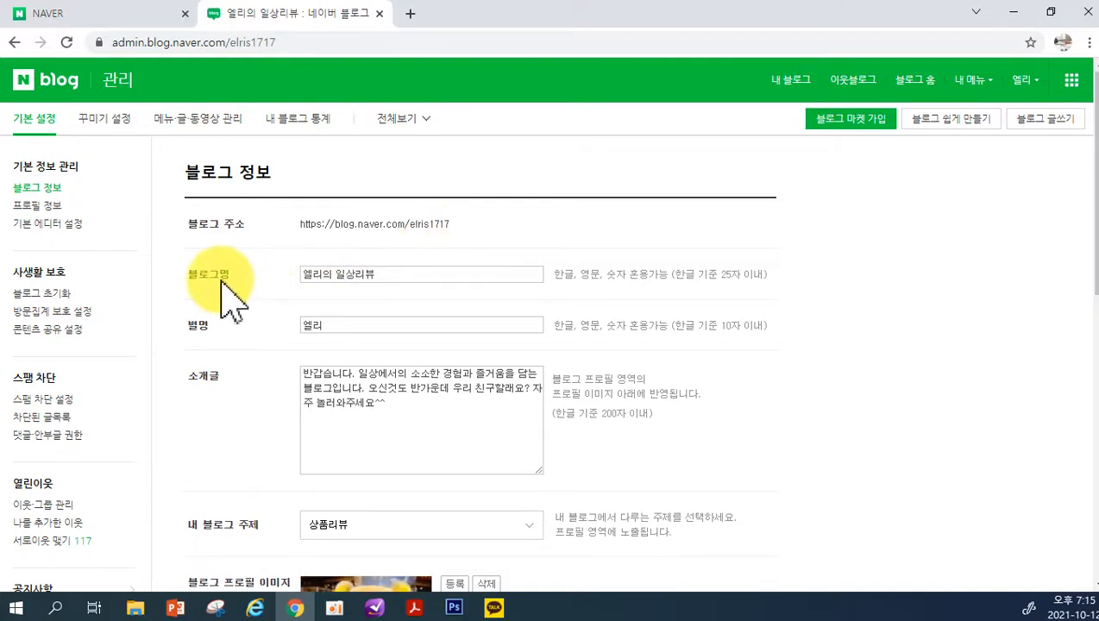
# Open NAVER in a new browser window and search for 중계동오피스텔
pyautogui.rightClick(294, 608)
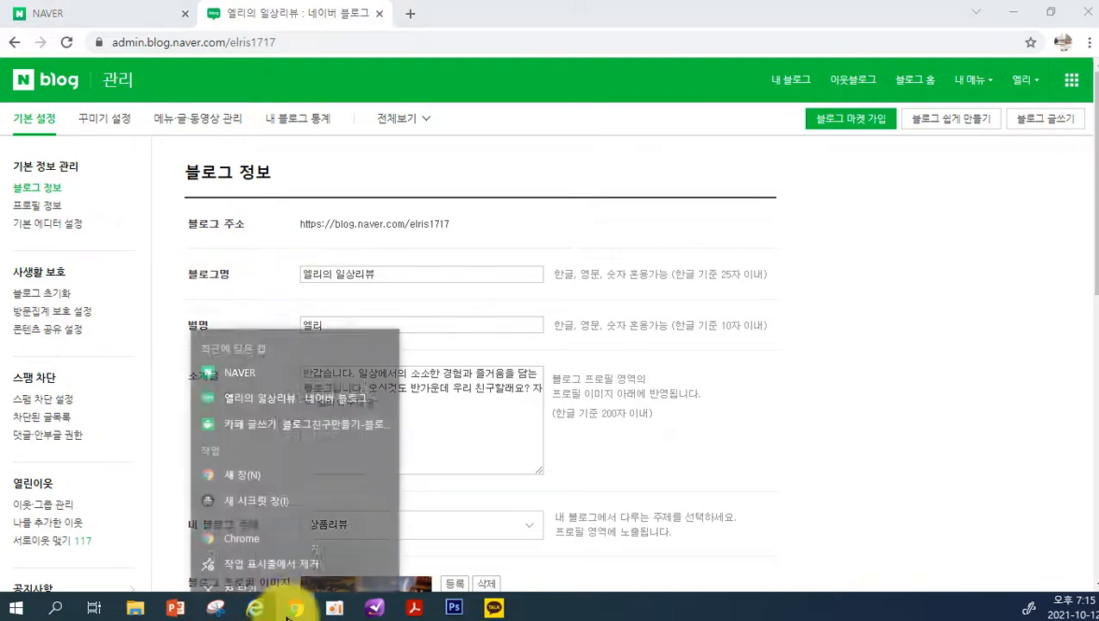
pyautogui.click(290, 536)
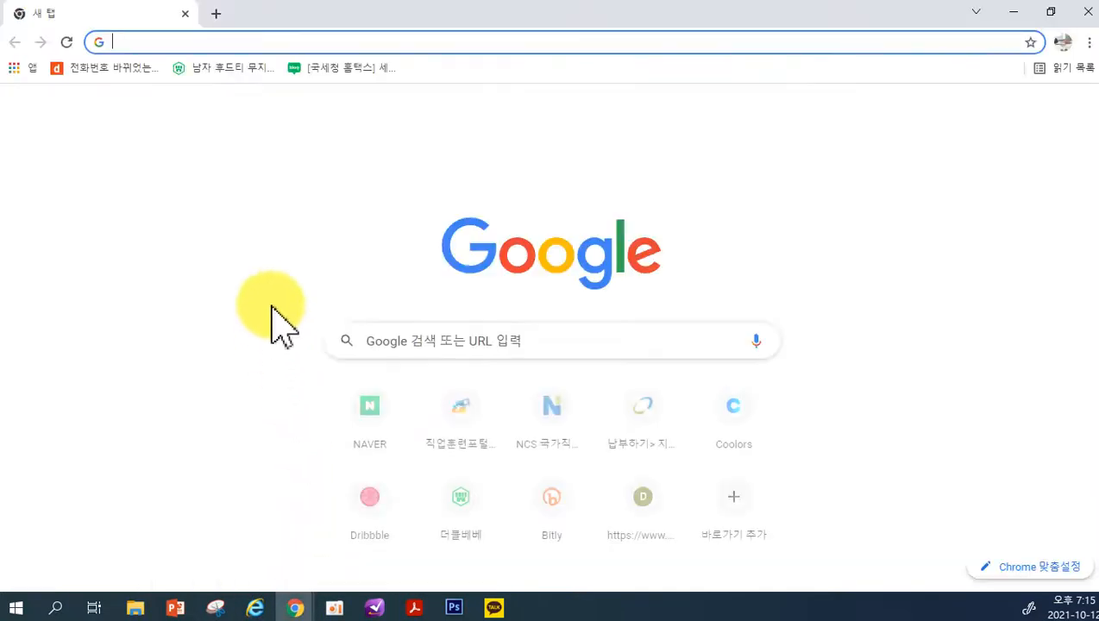
pyautogui.click(371, 404)
pyautogui.click(319, 168)
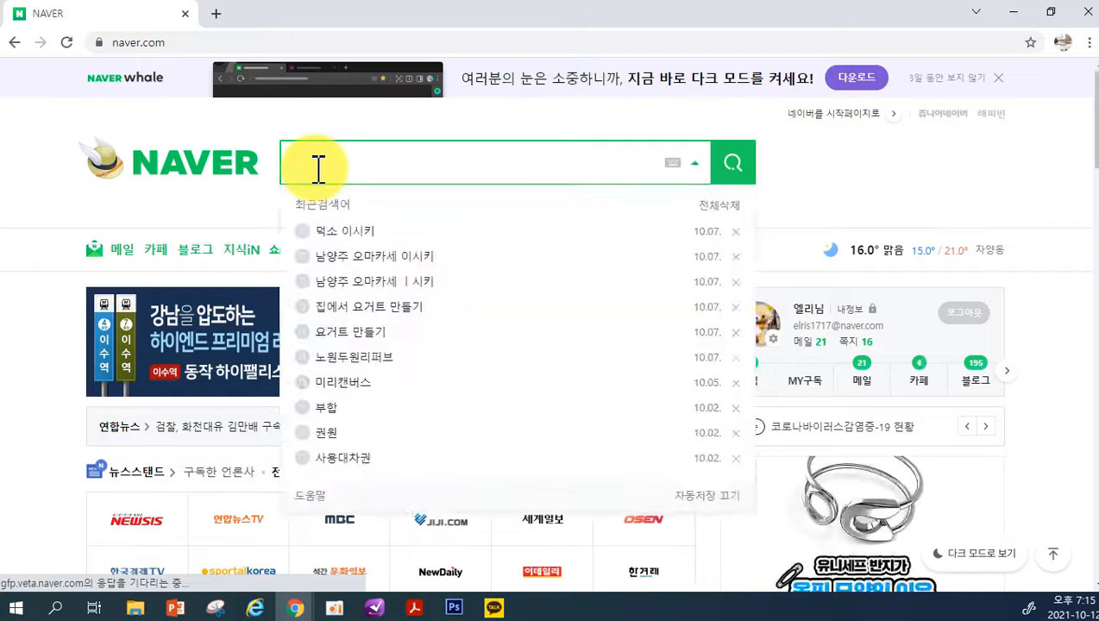
pyautogui.write('중계동오피스텔')
pyautogui.press('Return')
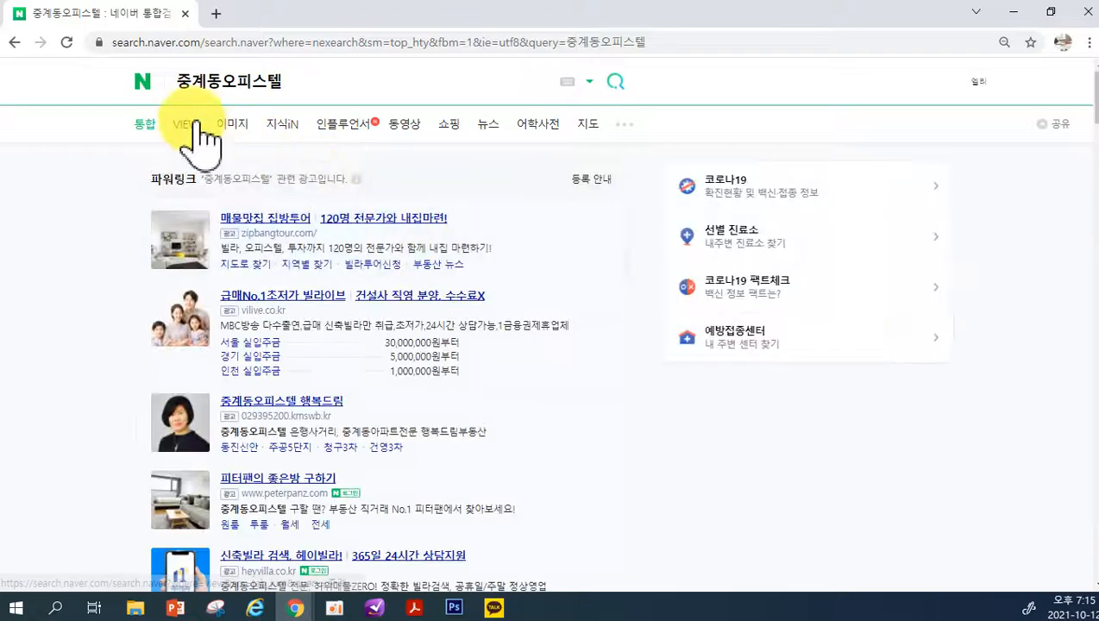
# Examine the blogger nicknames in the VIEW results for 중계동오피스텔 and return to the blog information settings
pyautogui.click(186, 124)
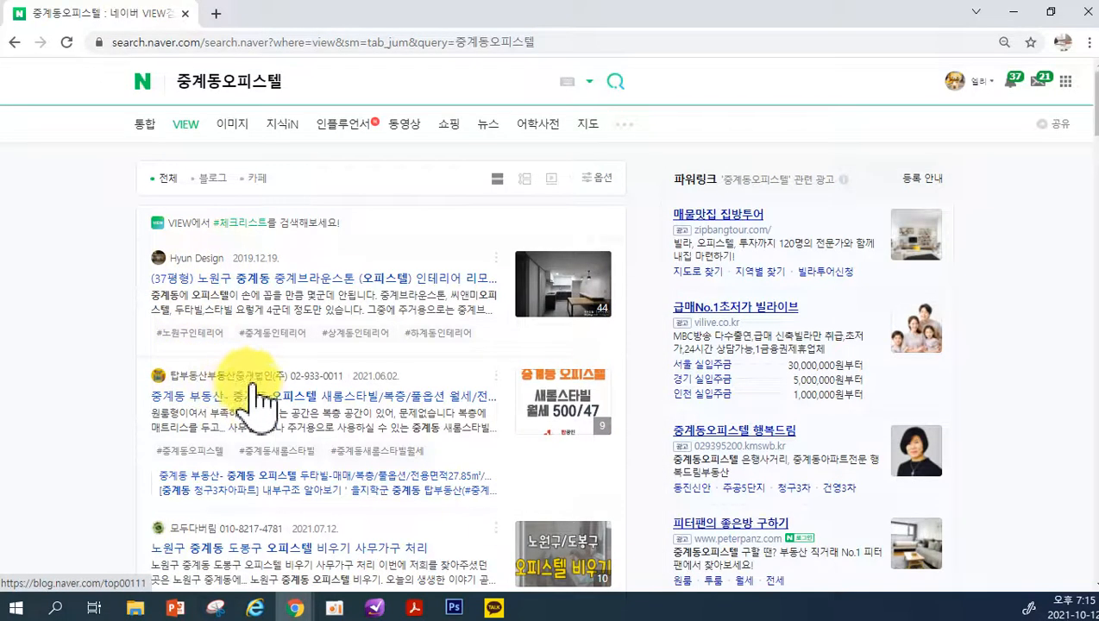
pyautogui.scroll(-2, 255, 404)
pyautogui.scroll(-1, 242, 412)
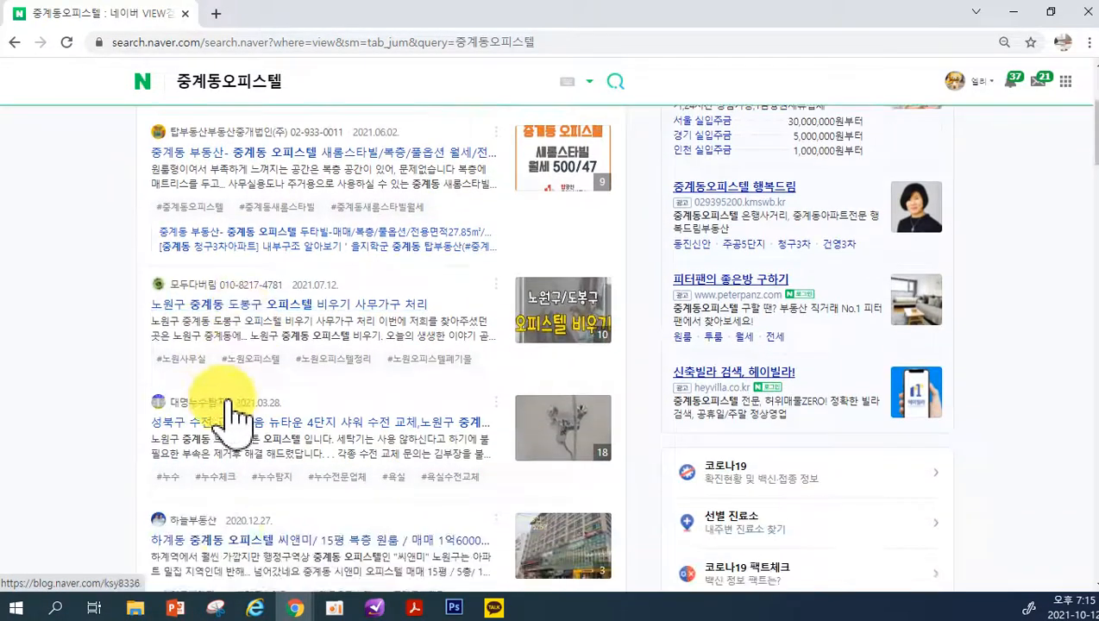
pyautogui.scroll(-2, 229, 415)
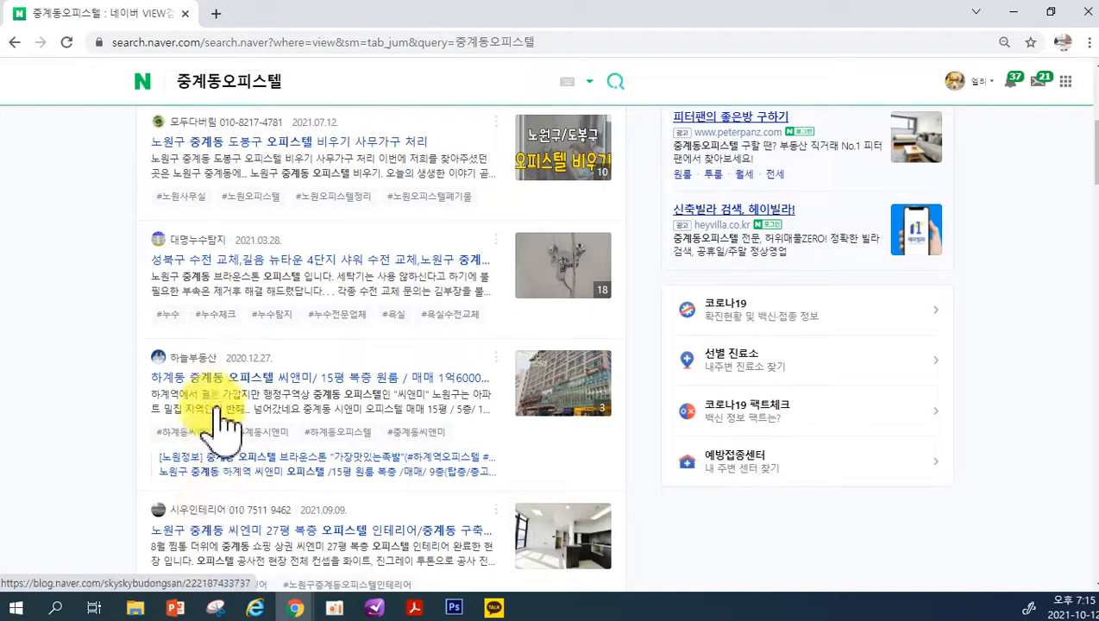
pyautogui.scroll(1, 176, 267)
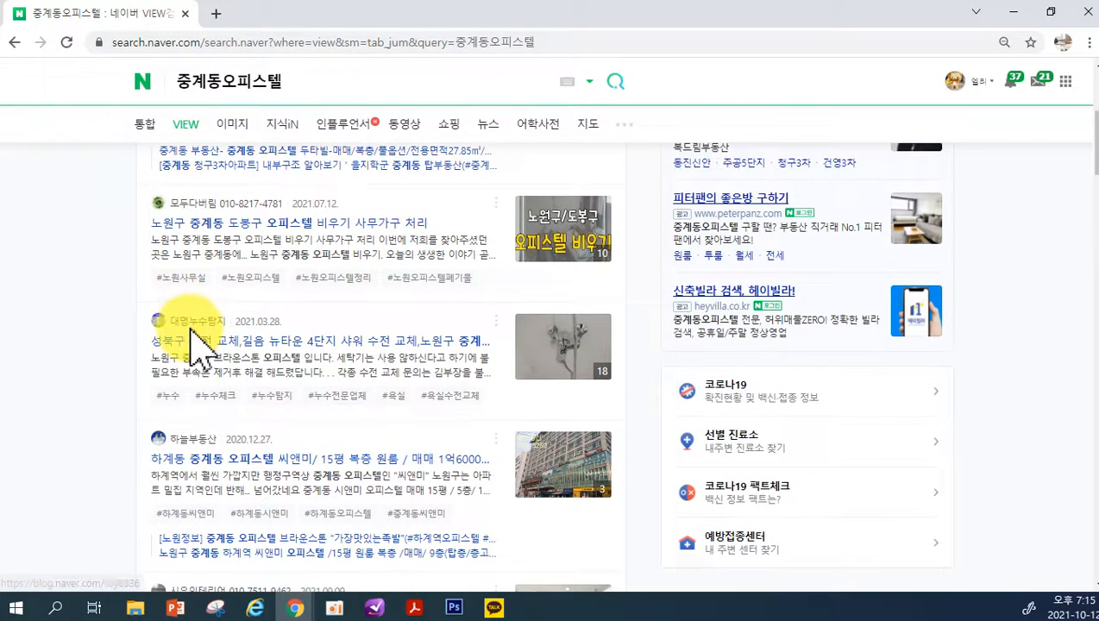
pyautogui.scroll(3, 231, 248)
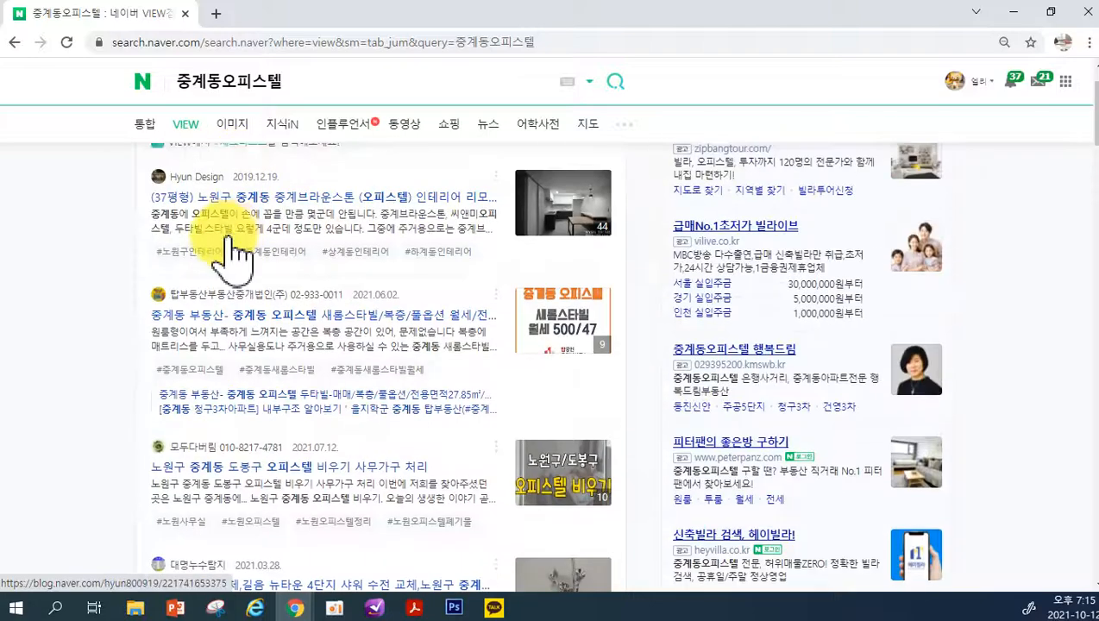
pyautogui.moveTo(295, 604)
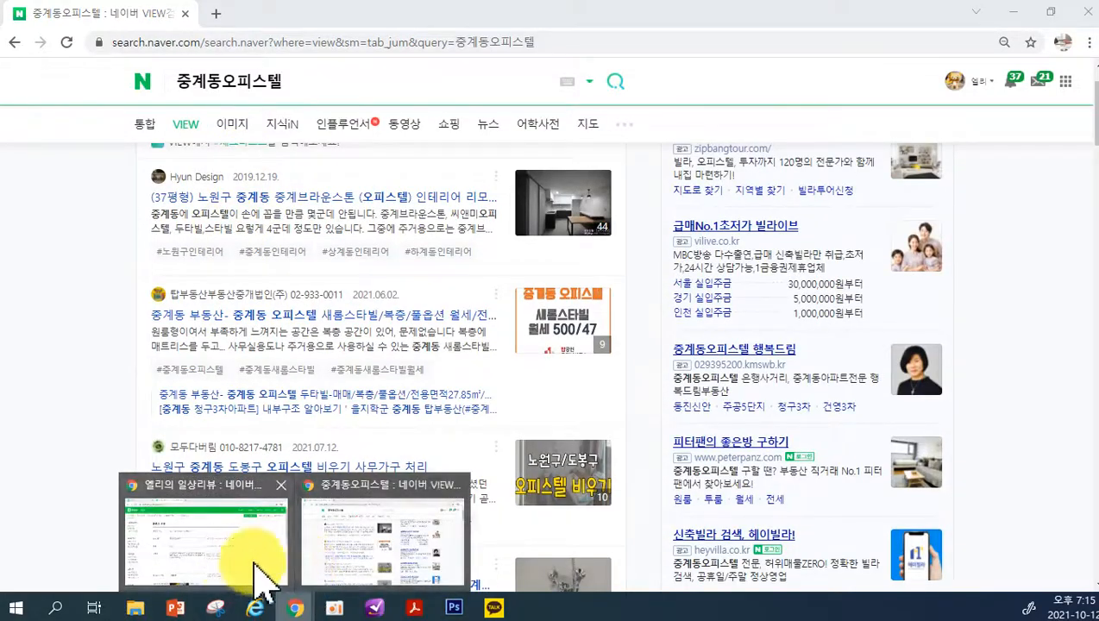
pyautogui.scroll(1, 87, 310)
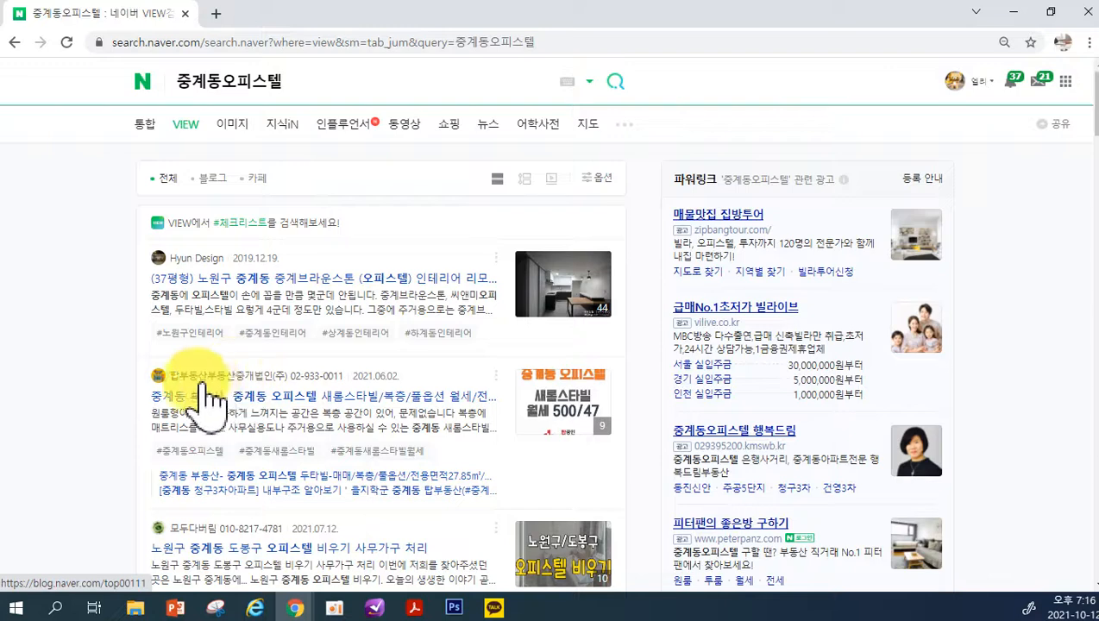
pyautogui.click(294, 607)
pyautogui.click(273, 577)
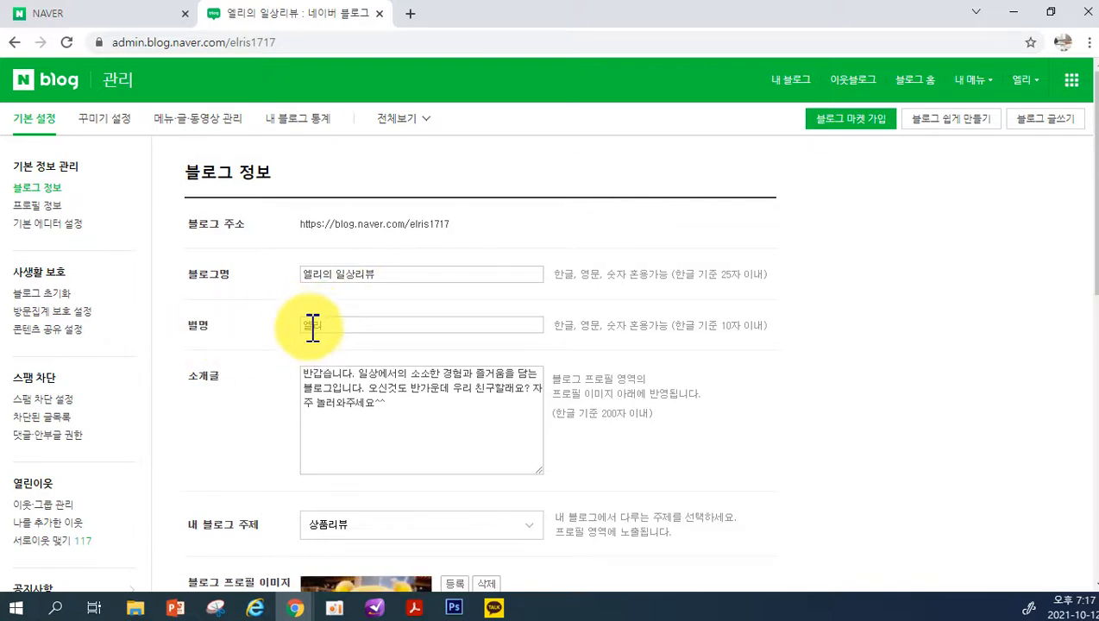
# Open the Hyun Design blog from the VIEW results and look at its profile area
pyautogui.moveTo(296, 596)
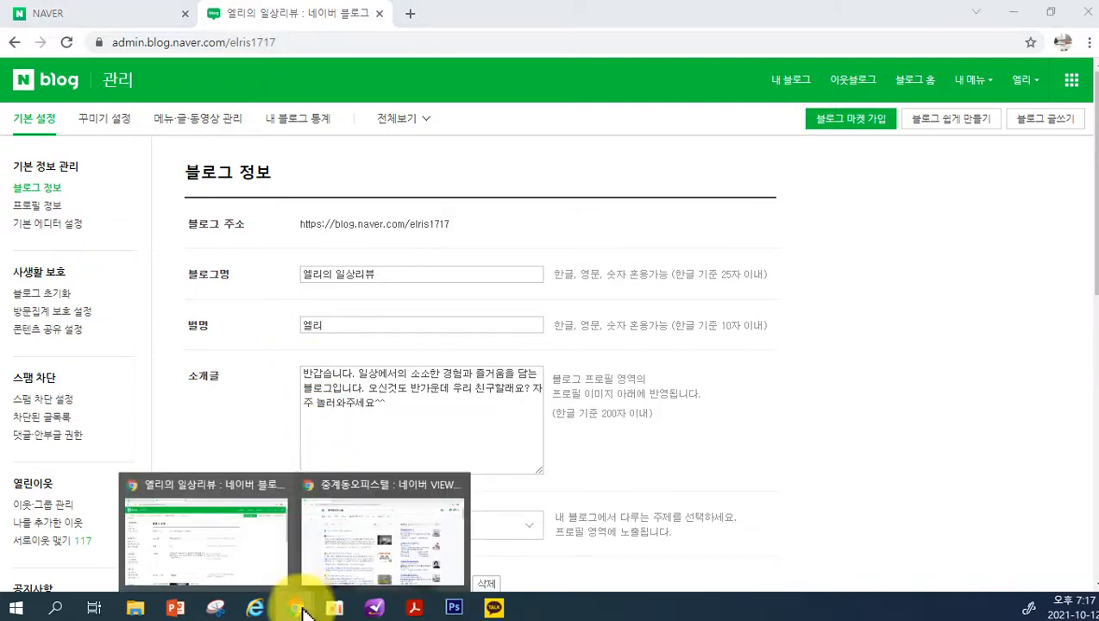
pyautogui.click(351, 509)
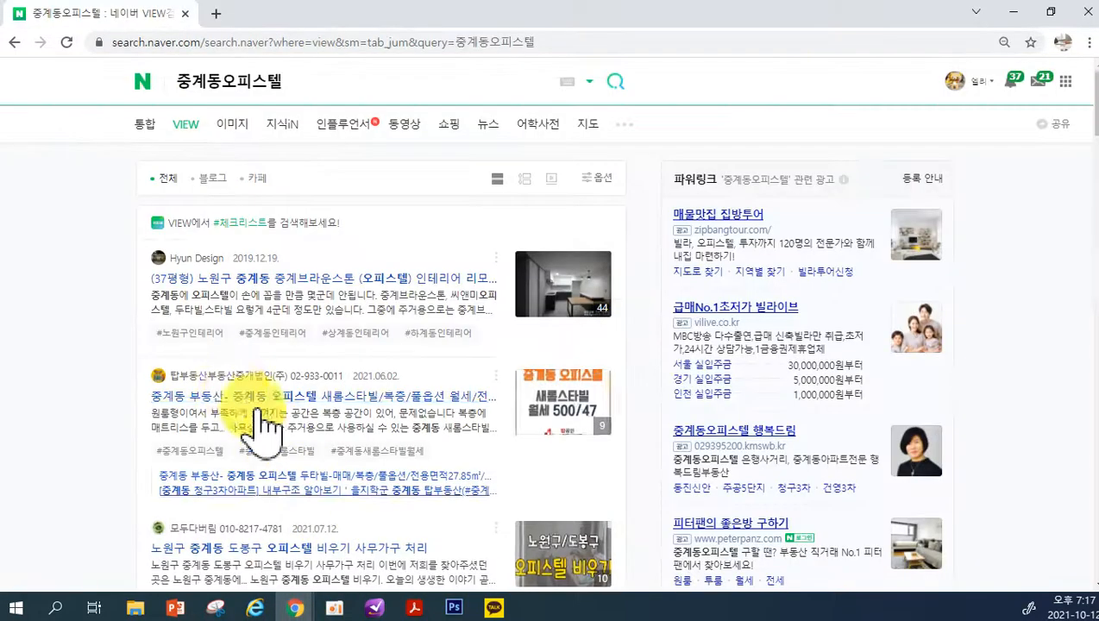
pyautogui.click(200, 261)
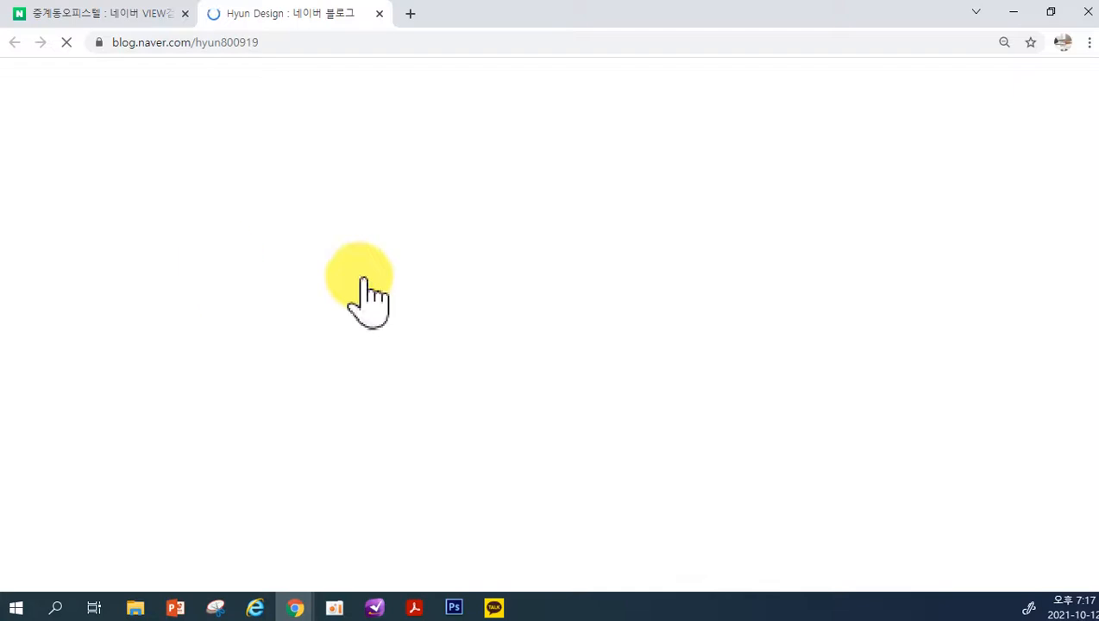
pyautogui.scroll(-1, 298, 418)
pyautogui.scroll(-2, 297, 418)
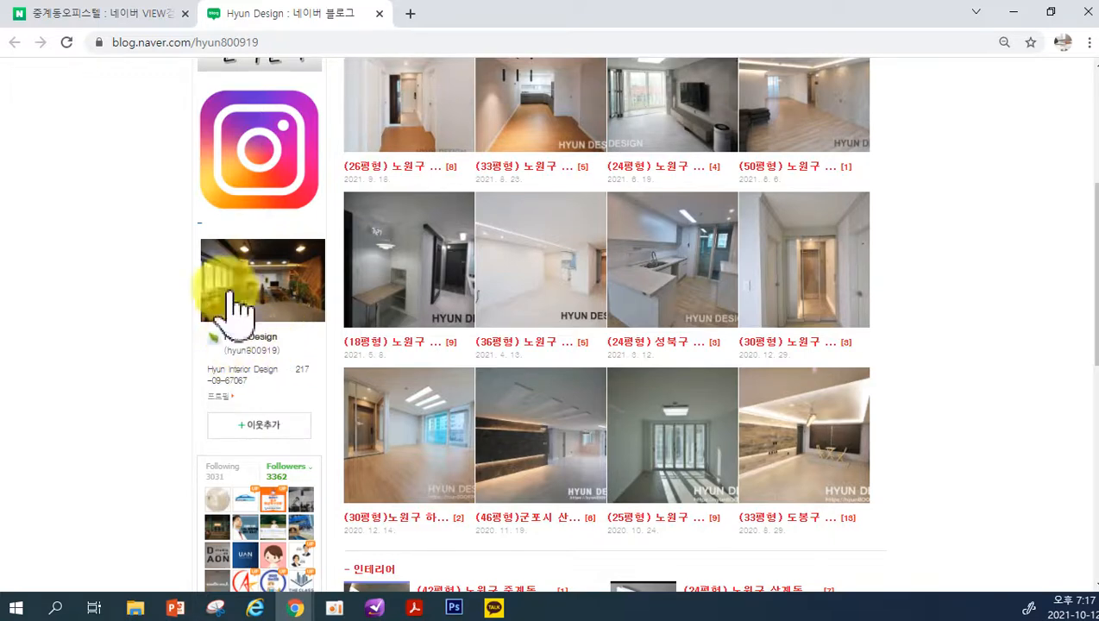
# Return to the own blog's main page and highlight the introduction text in its profile area
pyautogui.click(294, 607)
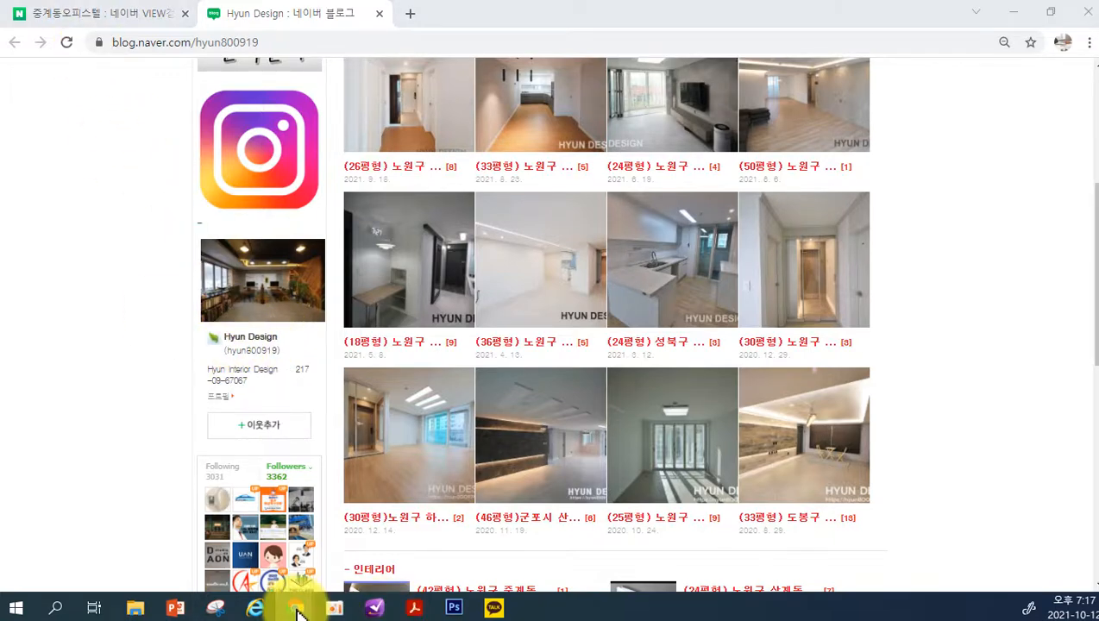
pyautogui.click(254, 571)
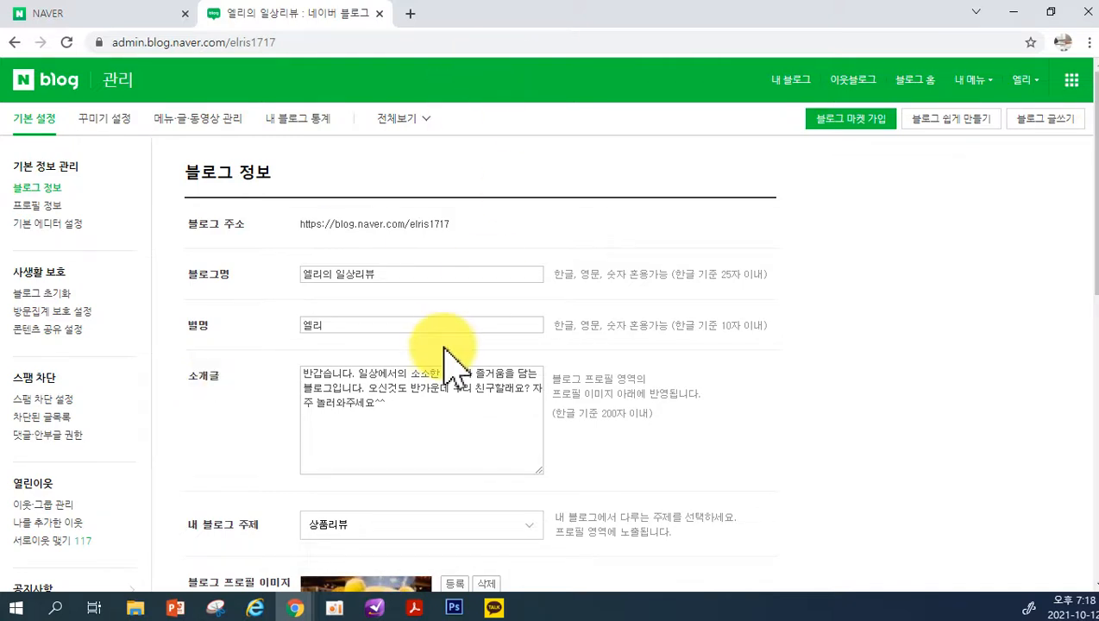
pyautogui.click(803, 79)
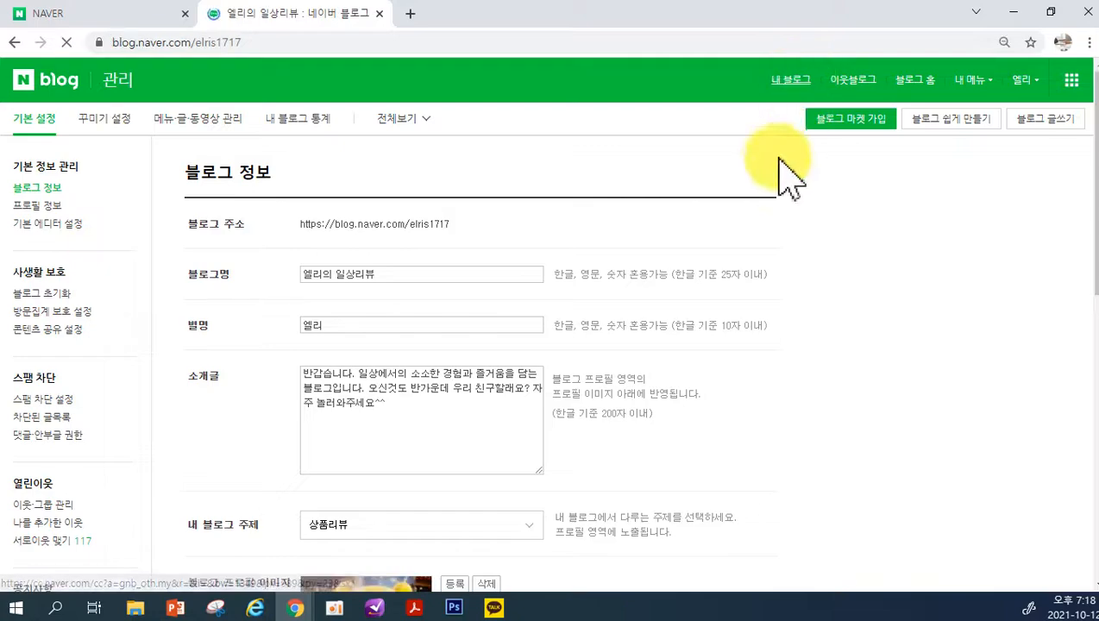
pyautogui.scroll(-10, 319, 405)
pyautogui.scroll(-20, 319, 448)
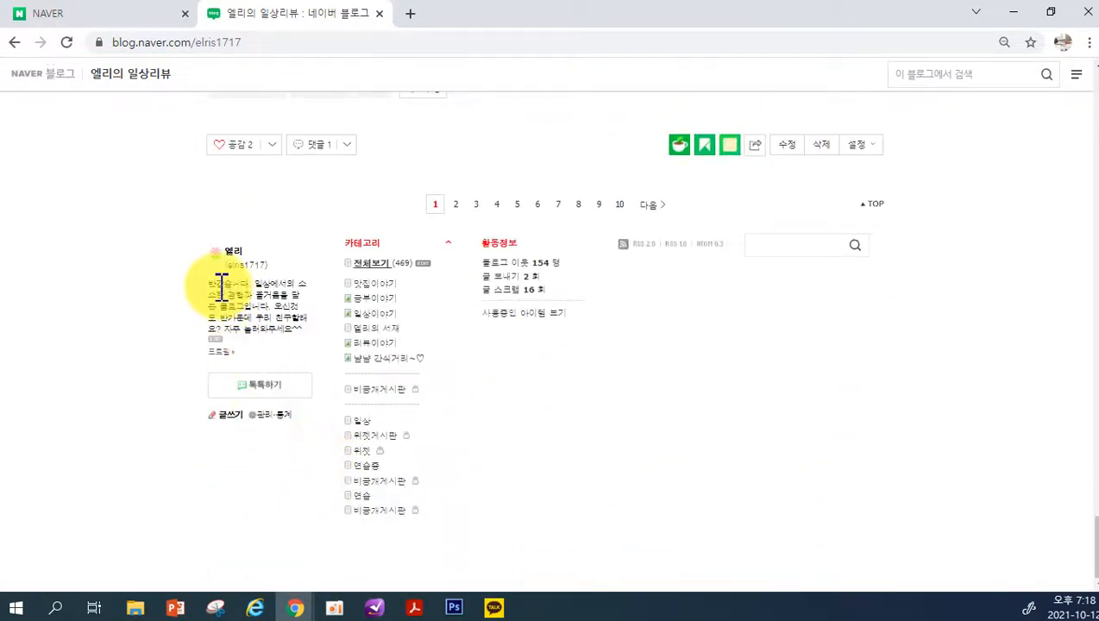
pyautogui.moveTo(206, 285); pyautogui.dragTo(285, 362)
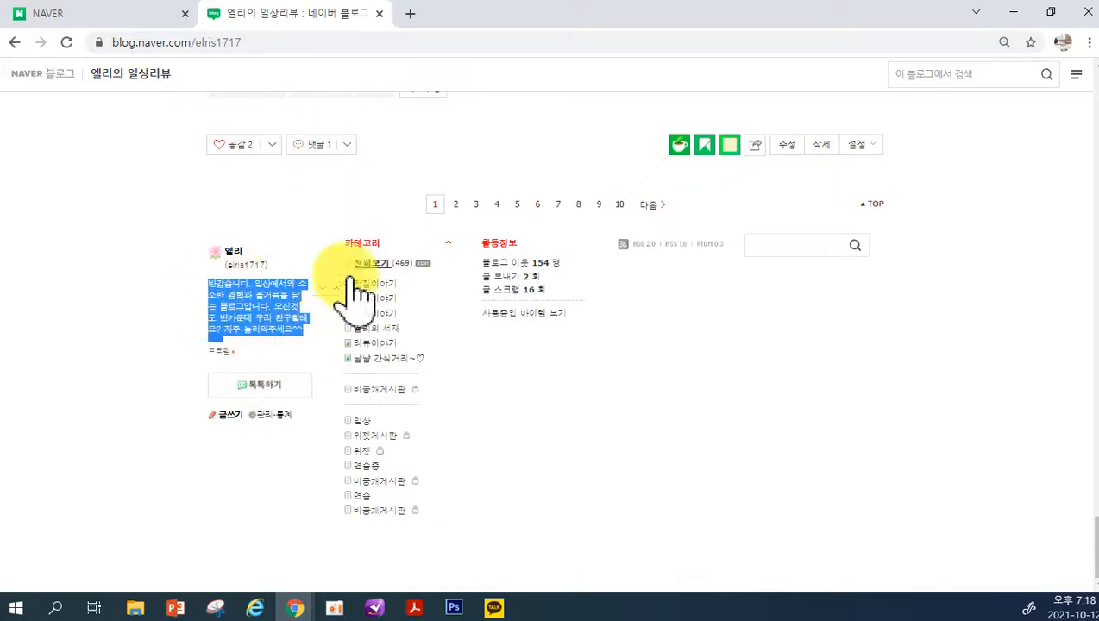
# Open the own blog in another tab from the NAVER home page
pyautogui.click(294, 606)
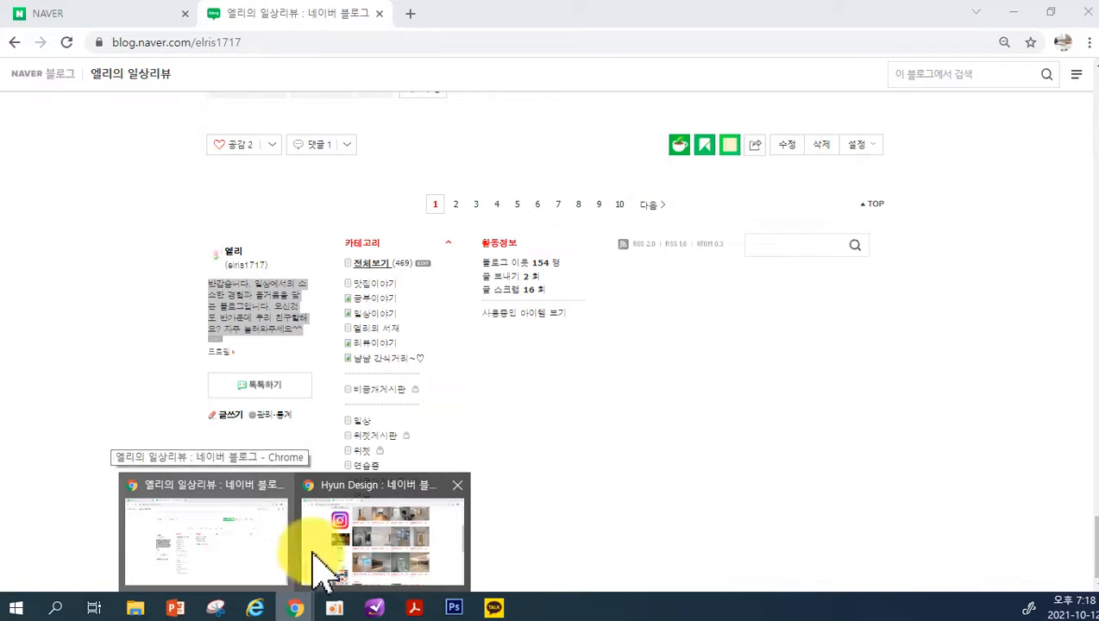
pyautogui.click(223, 557)
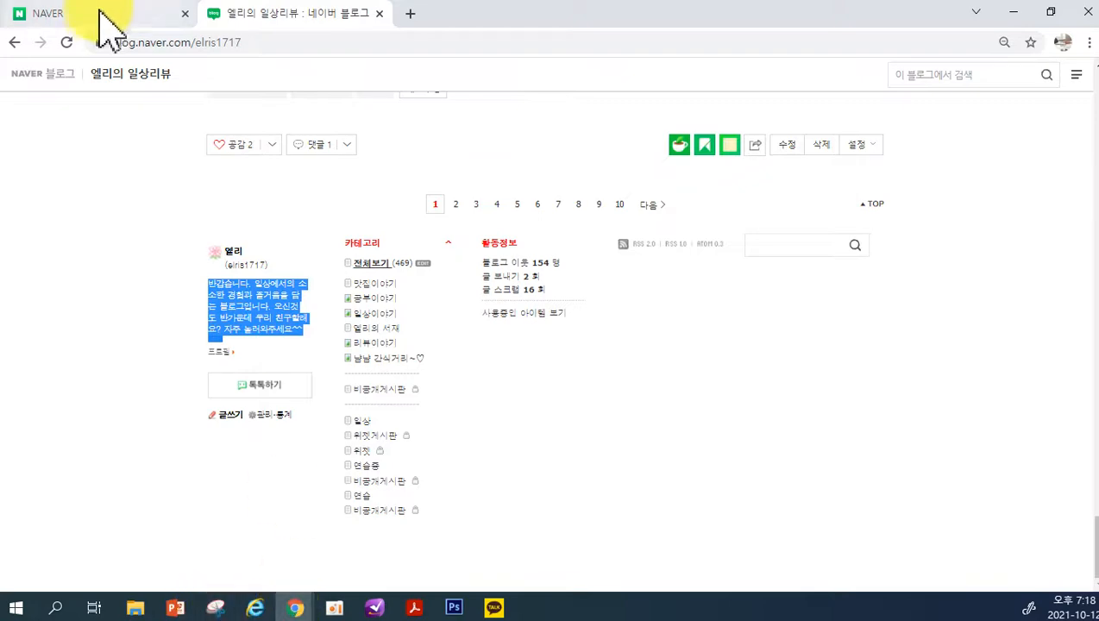
pyautogui.click(294, 608)
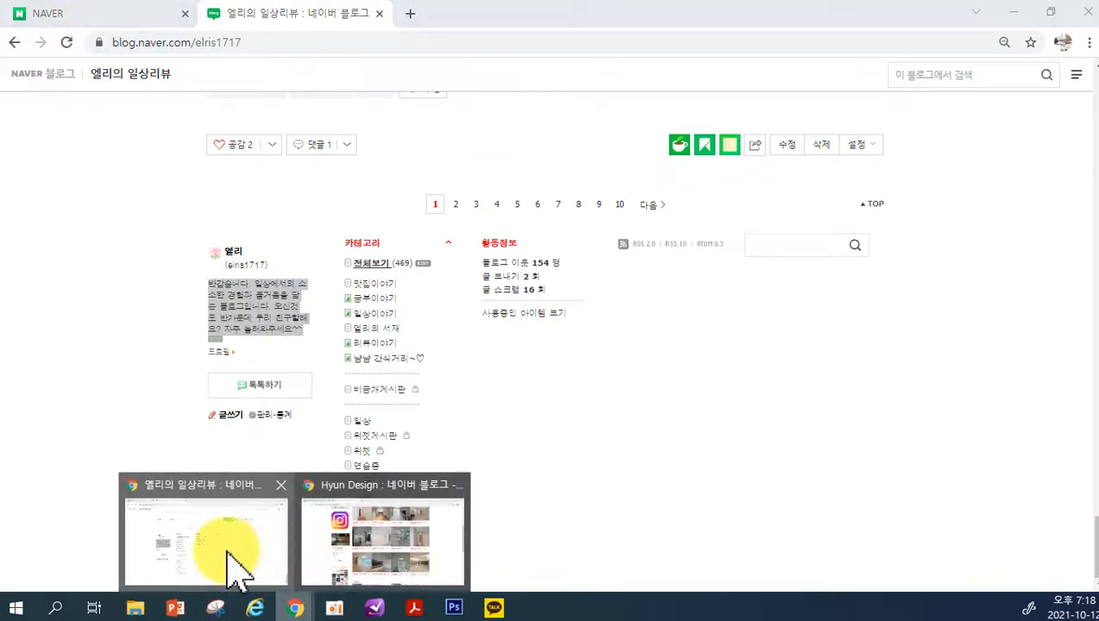
pyautogui.click(226, 556)
pyautogui.click(123, 12)
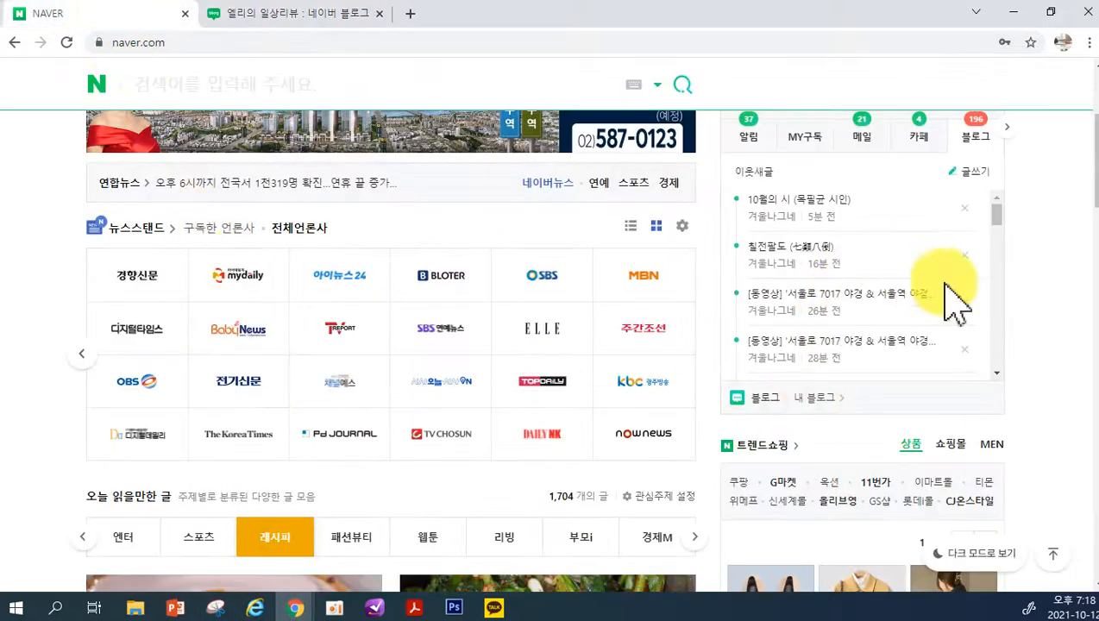
pyautogui.click(813, 399)
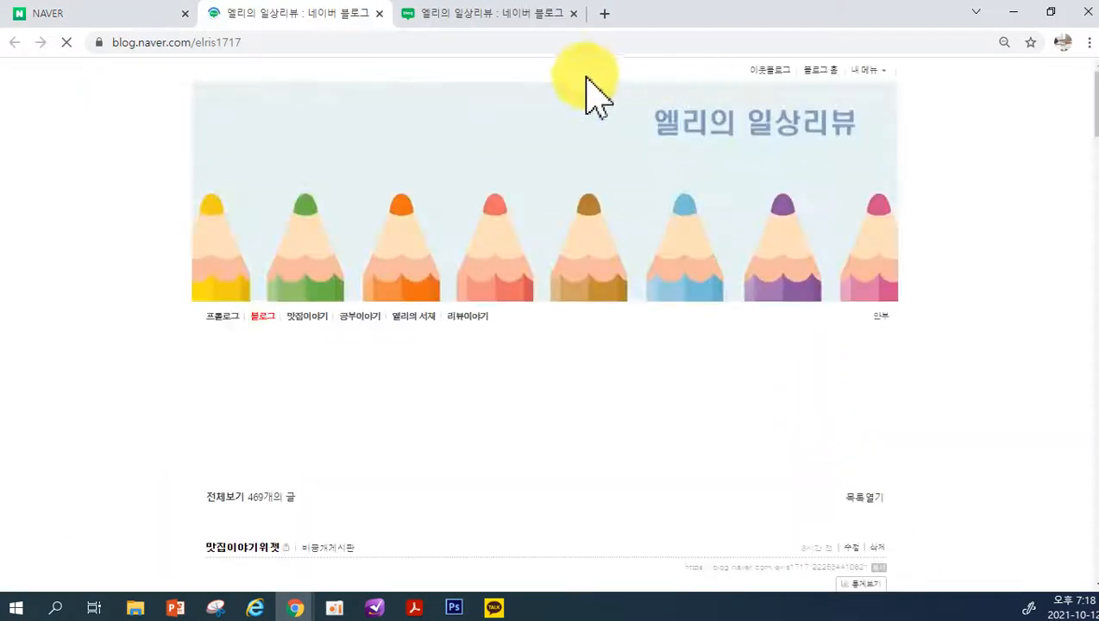
# Reopen the management page from the original blog tab and bring up the blog topic and profile image settings
pyautogui.click(488, 14)
pyautogui.scroll(20, 893, 261)
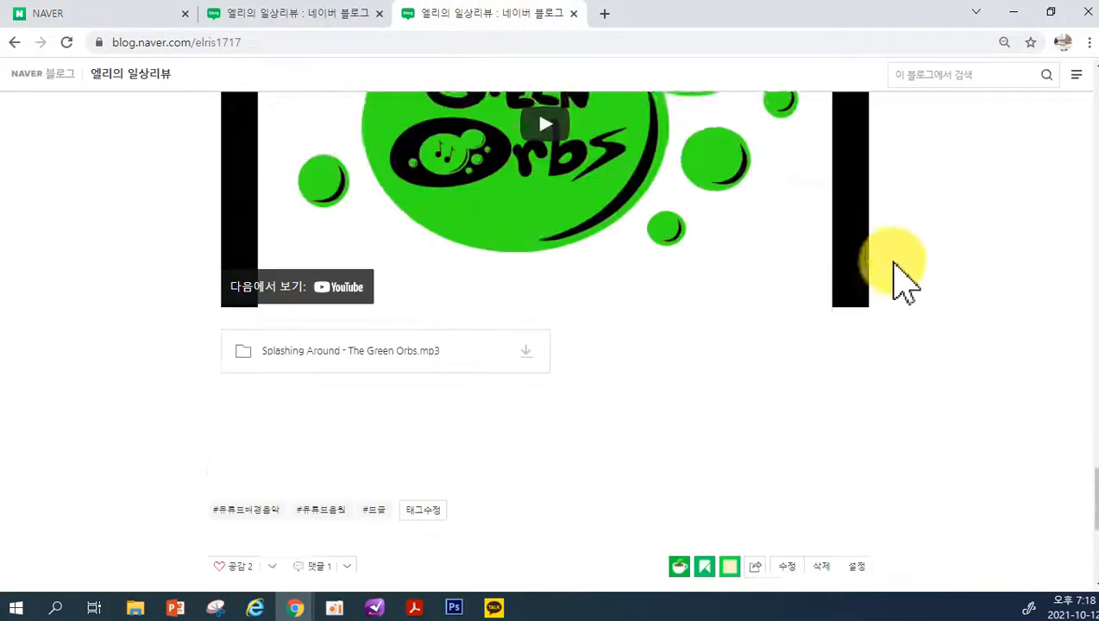
pyautogui.moveTo(1094, 347); pyautogui.dragTo(1012, 86)
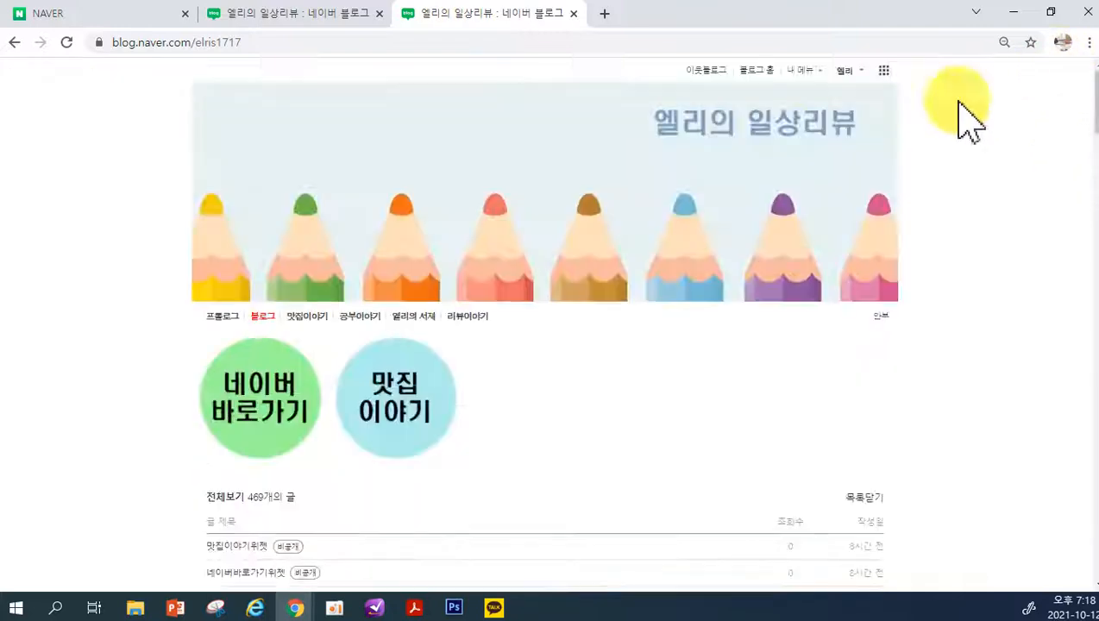
pyautogui.click(802, 70)
pyautogui.click(793, 125)
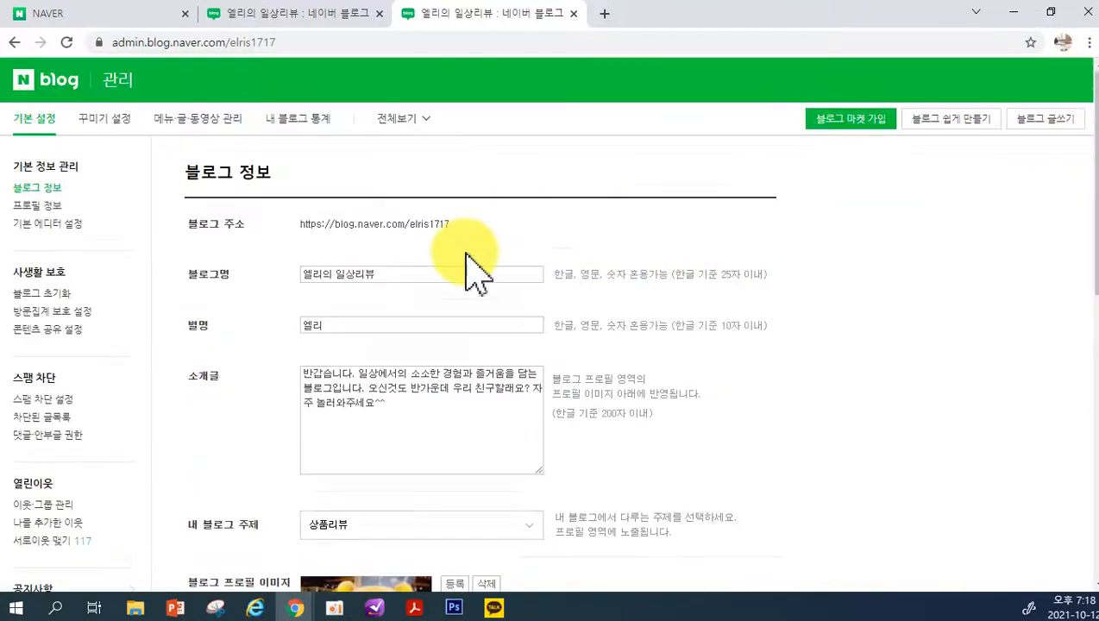
pyautogui.scroll(-3, 421, 399)
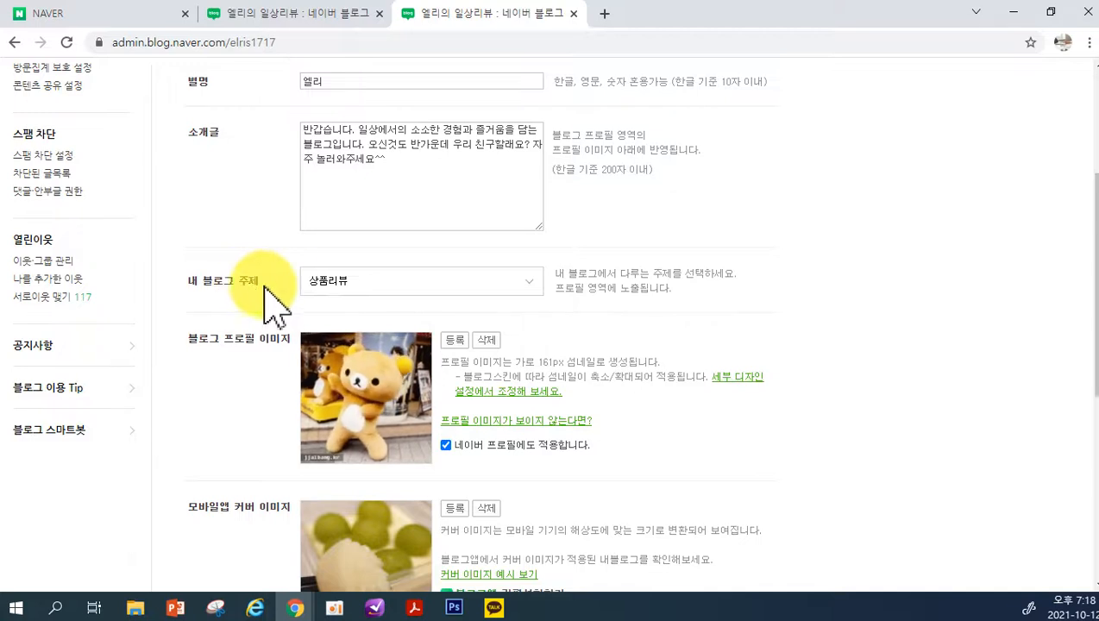
# Browse the available topics for the blog topic setting and close the list with 상품리뷰 kept as the choice
pyautogui.click(356, 286)
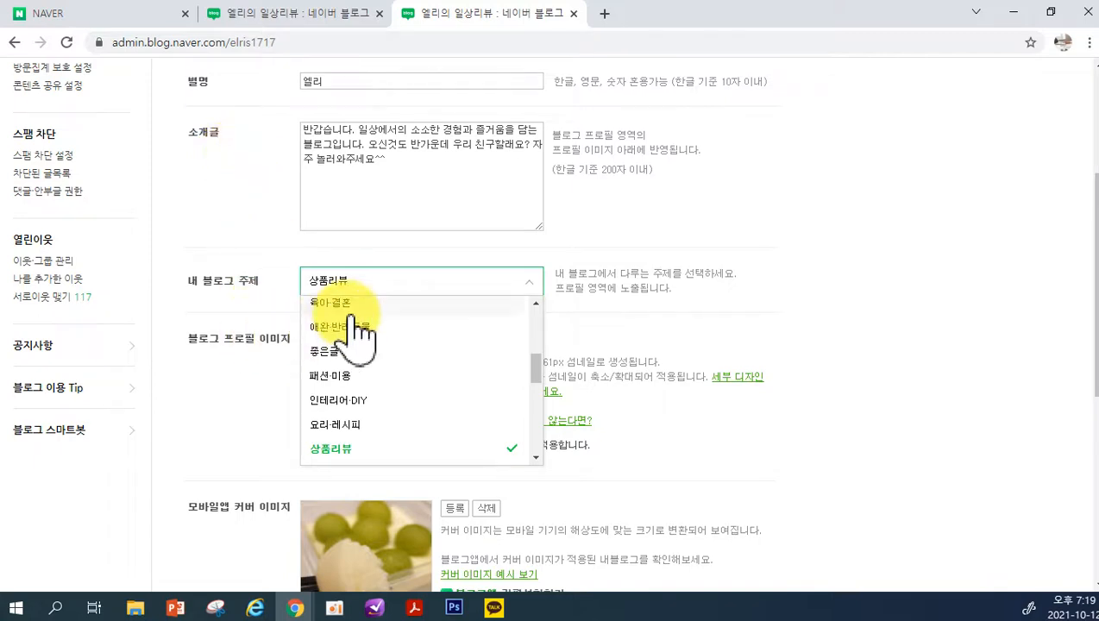
pyautogui.scroll(-3, 361, 416)
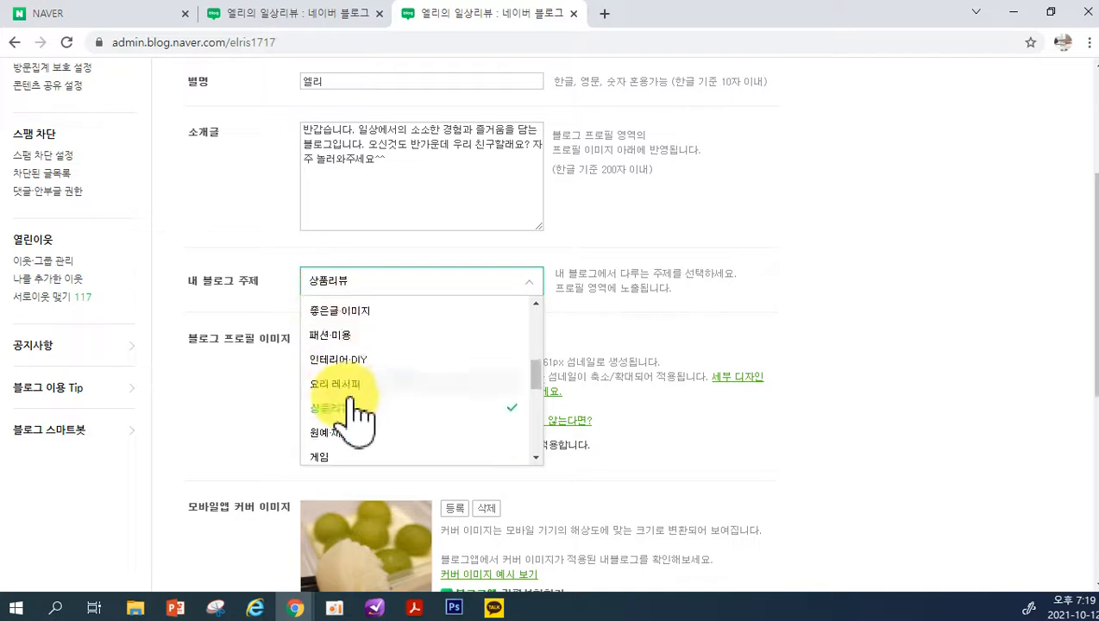
pyautogui.scroll(-6, 358, 432)
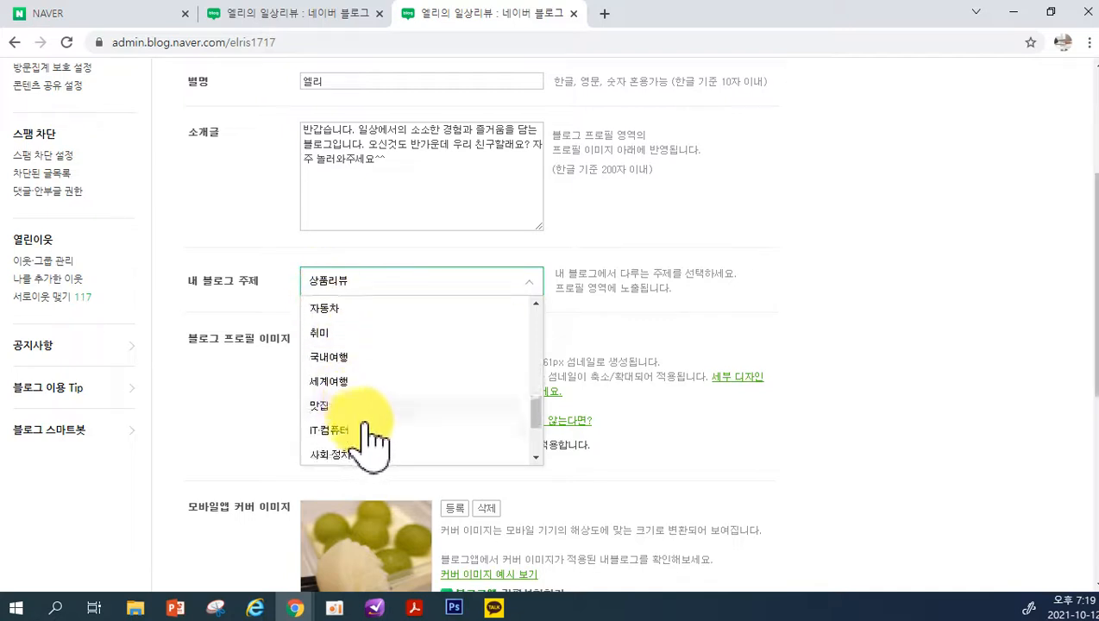
pyautogui.scroll(3, 361, 289)
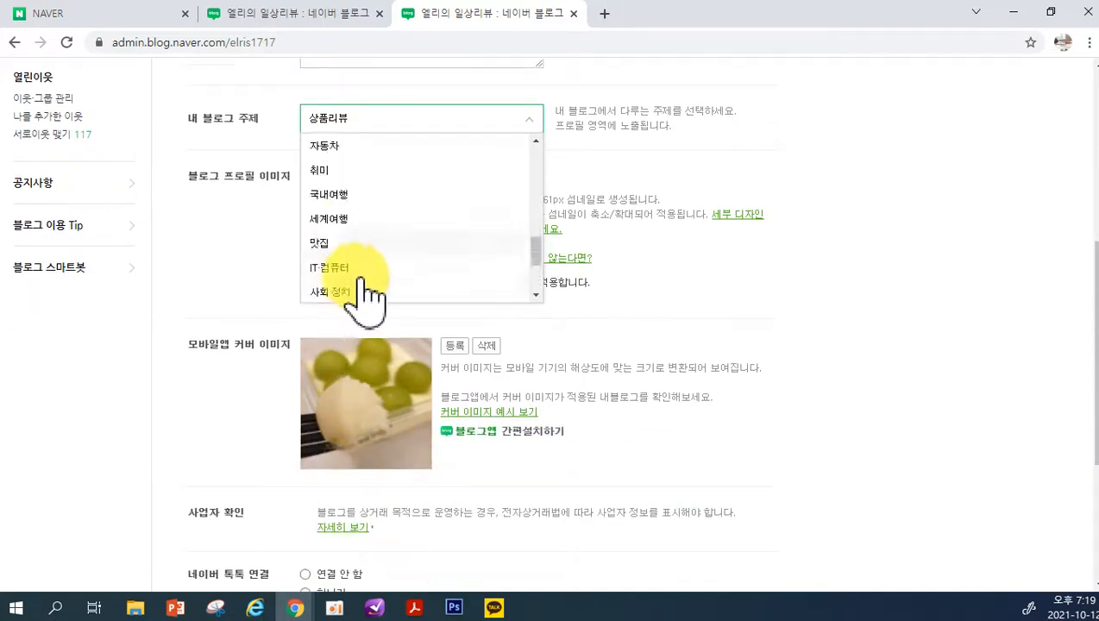
pyautogui.scroll(-3, 332, 272)
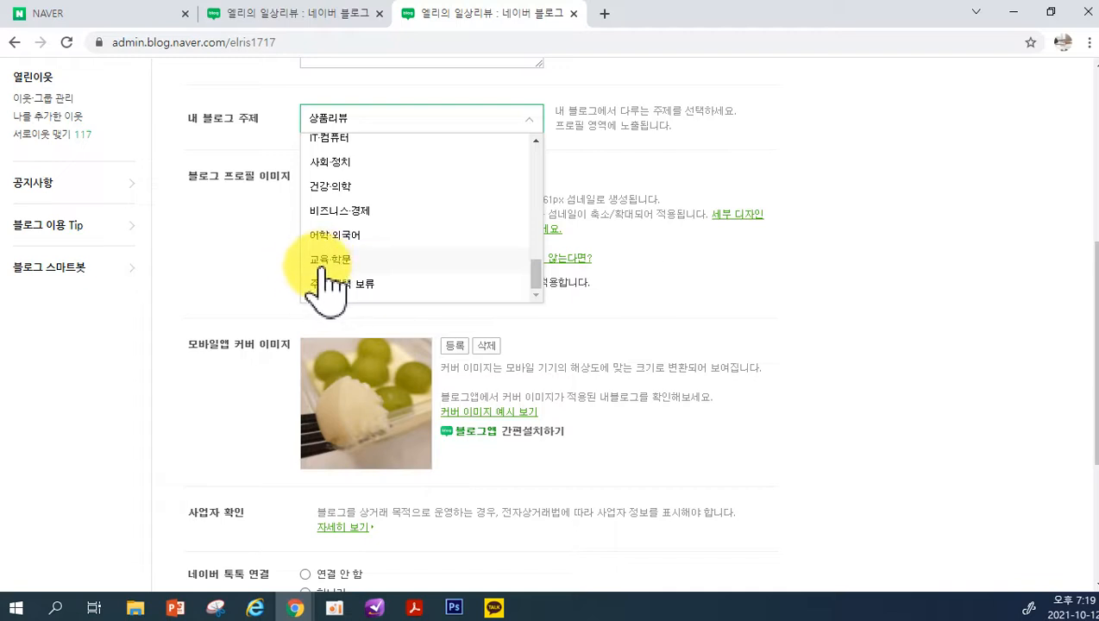
pyautogui.scroll(10, 404, 256)
pyautogui.scroll(-3, 412, 255)
pyautogui.scroll(-2, 366, 285)
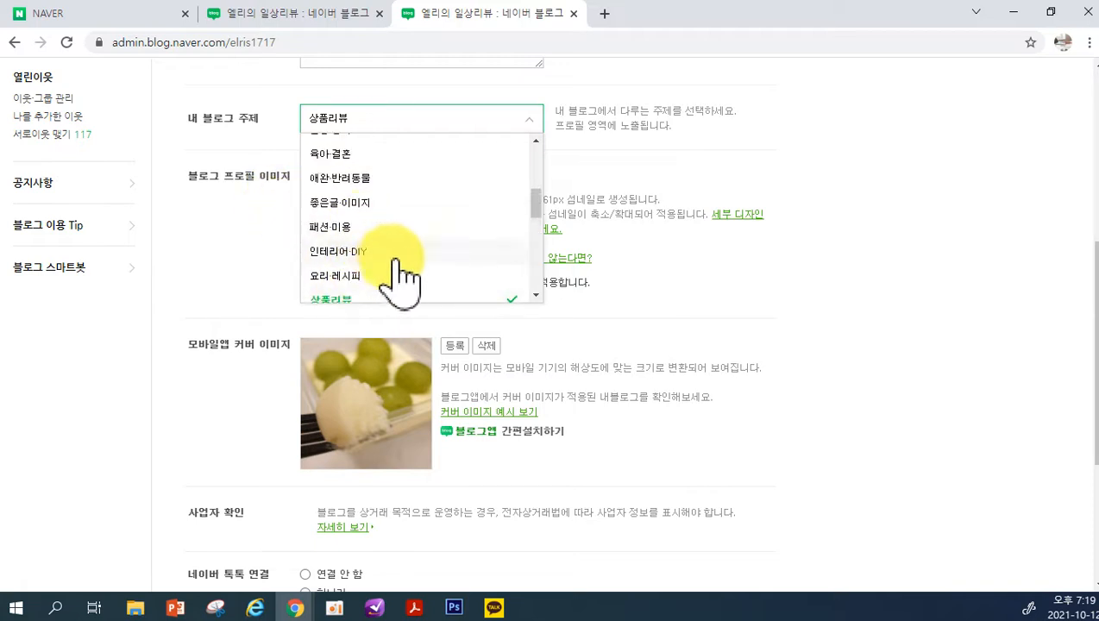
pyautogui.scroll(-2, 404, 281)
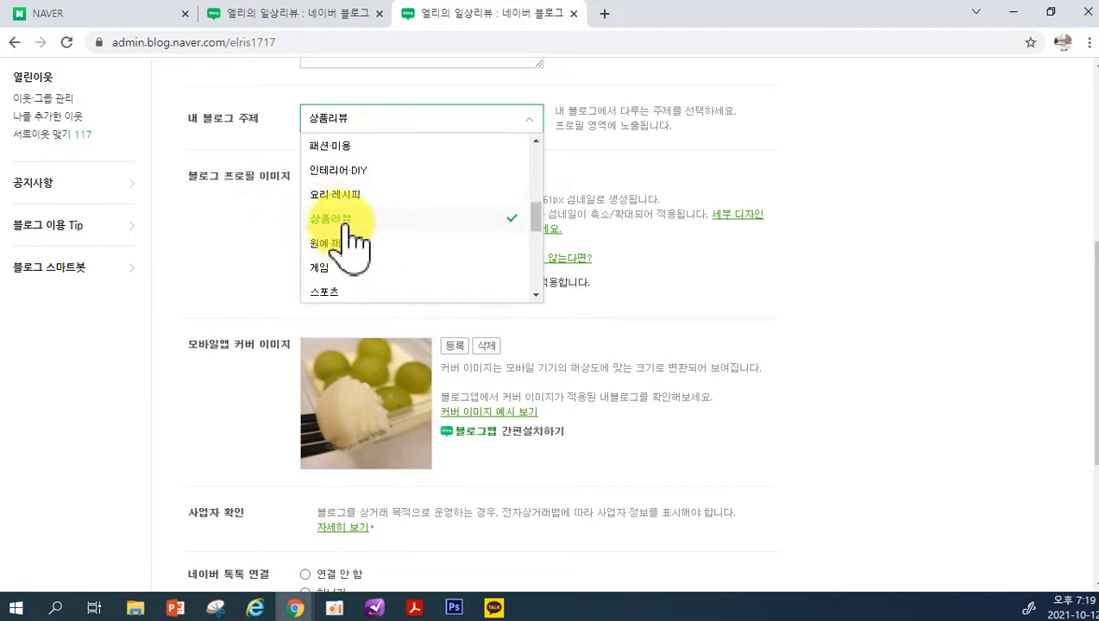
pyautogui.click(258, 215)
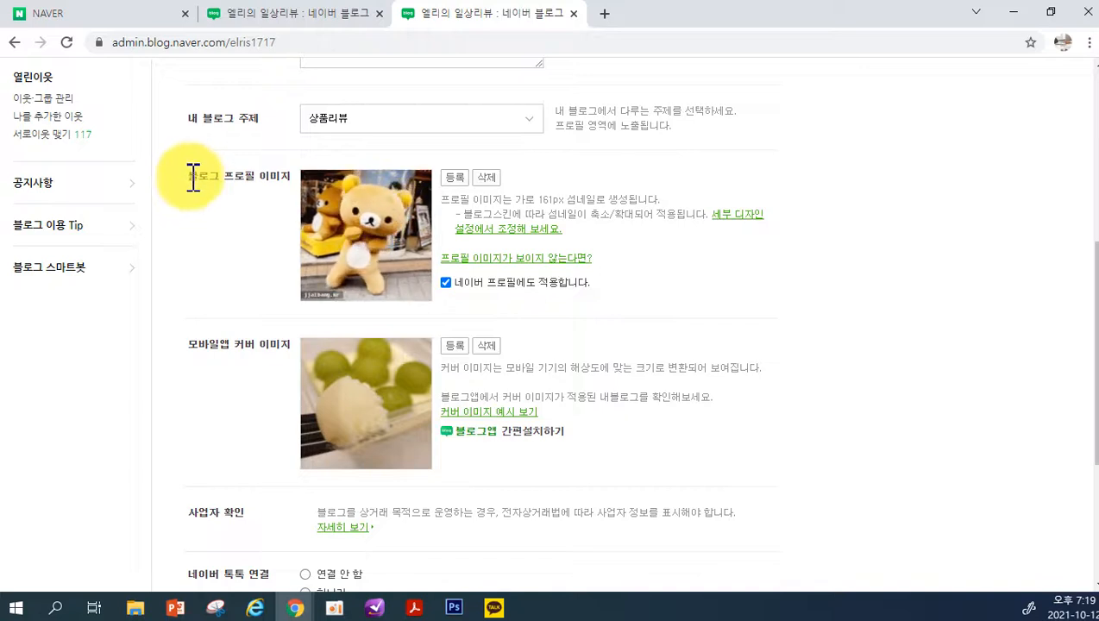
# Review the blog profile image, mobile app cover image, business verification and Naver TalkTalk connection settings
pyautogui.moveTo(193, 180); pyautogui.dragTo(259, 180)
pyautogui.click(274, 238)
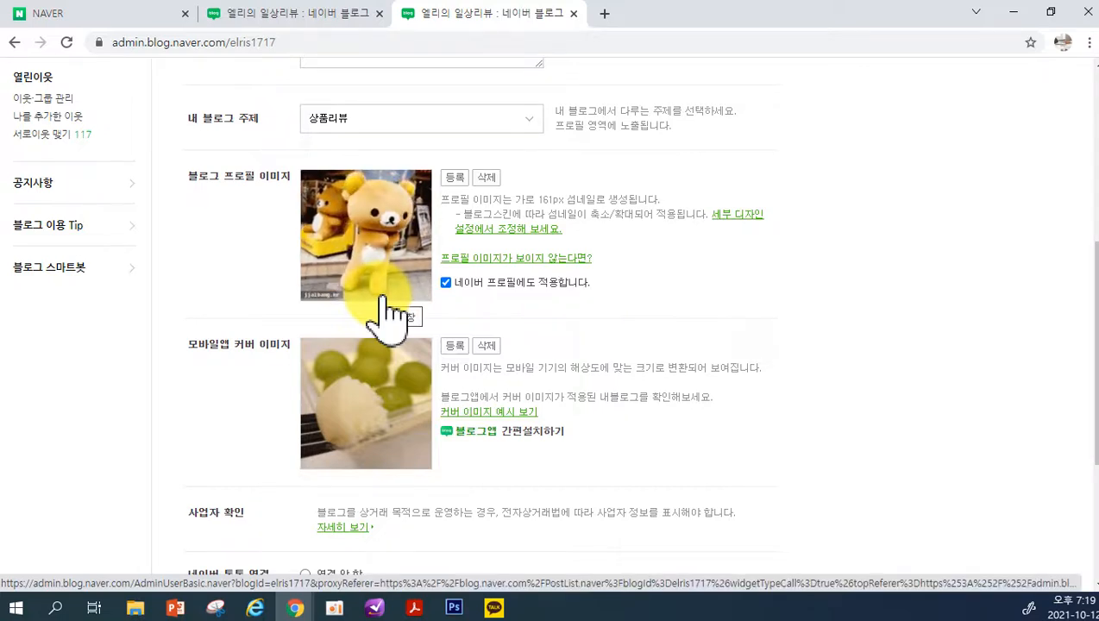
pyautogui.hotkey('ctrl', 'End')
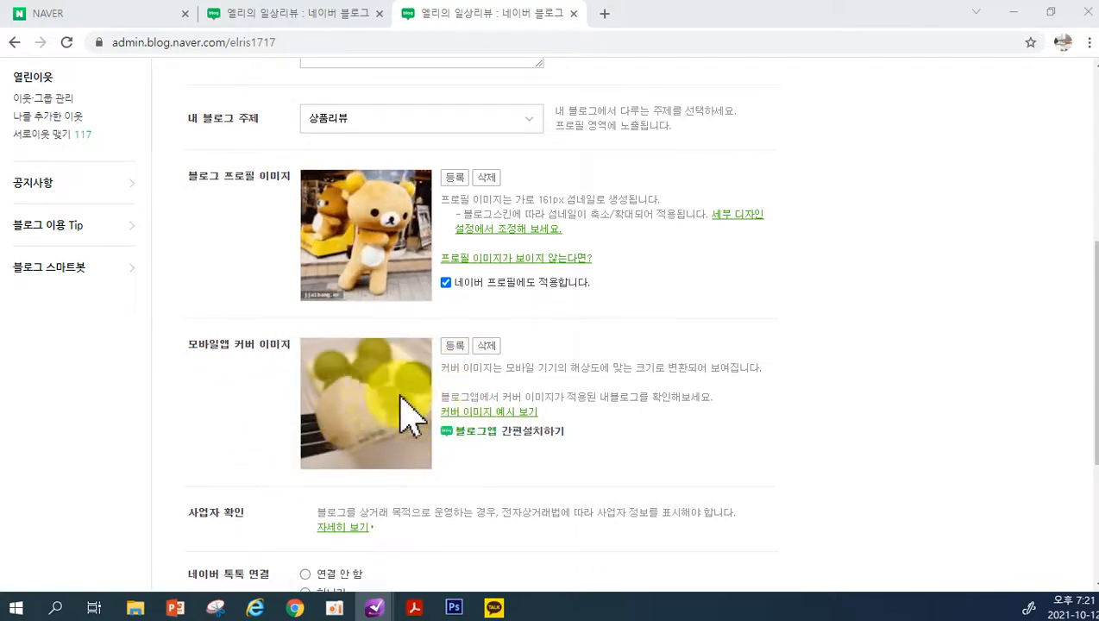
pyautogui.scroll(-2, 391, 438)
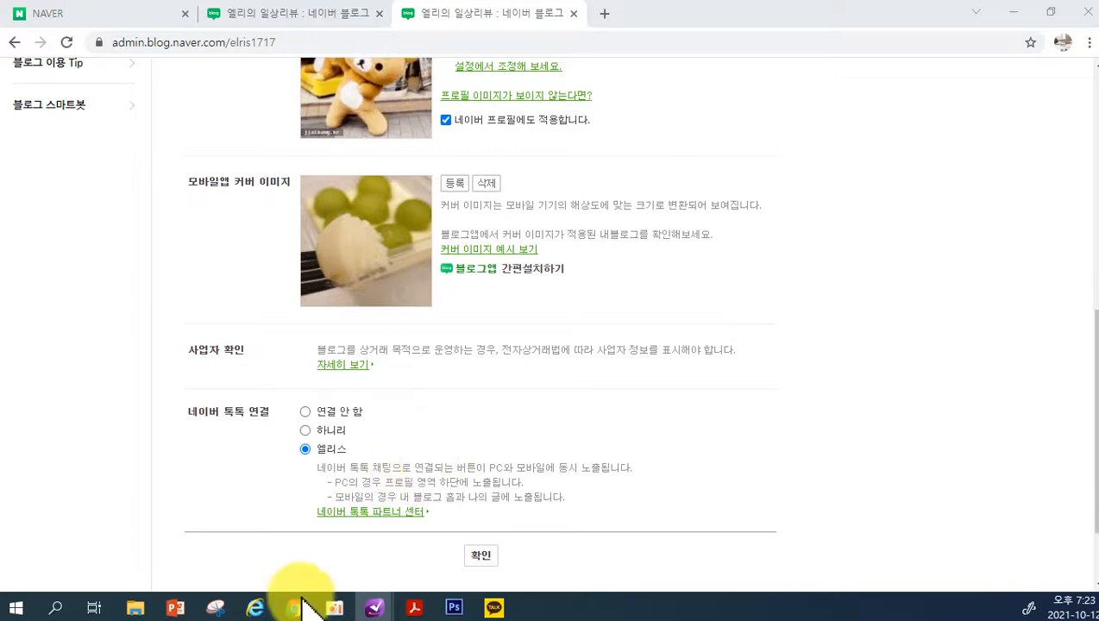
# Open a new Chrome window with the NAVER home page
pyautogui.moveTo(298, 608)
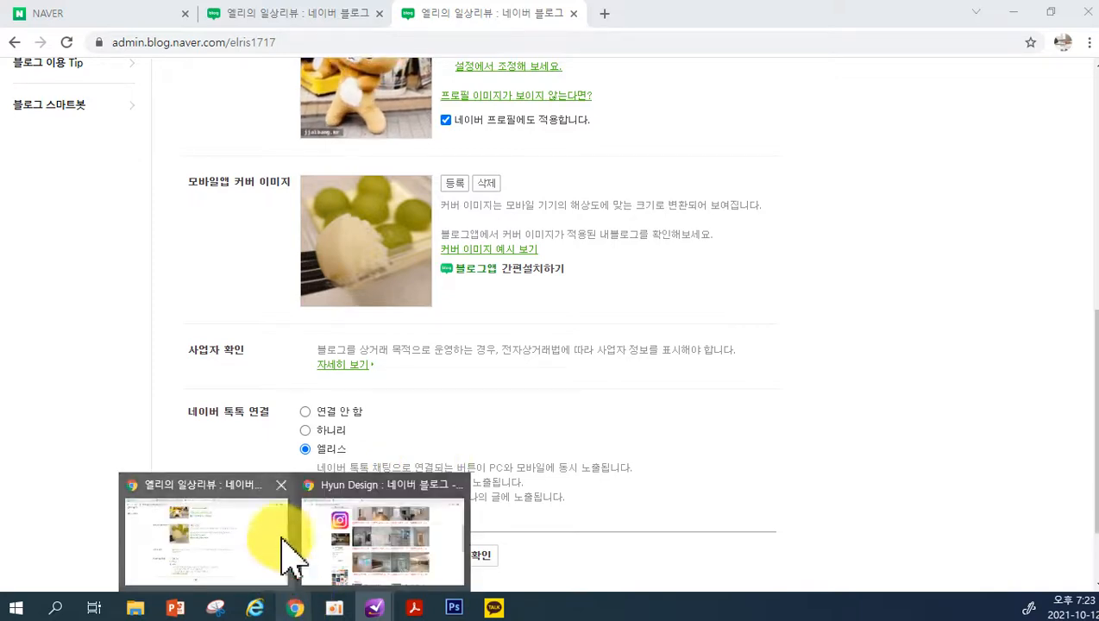
pyautogui.rightClick(293, 609)
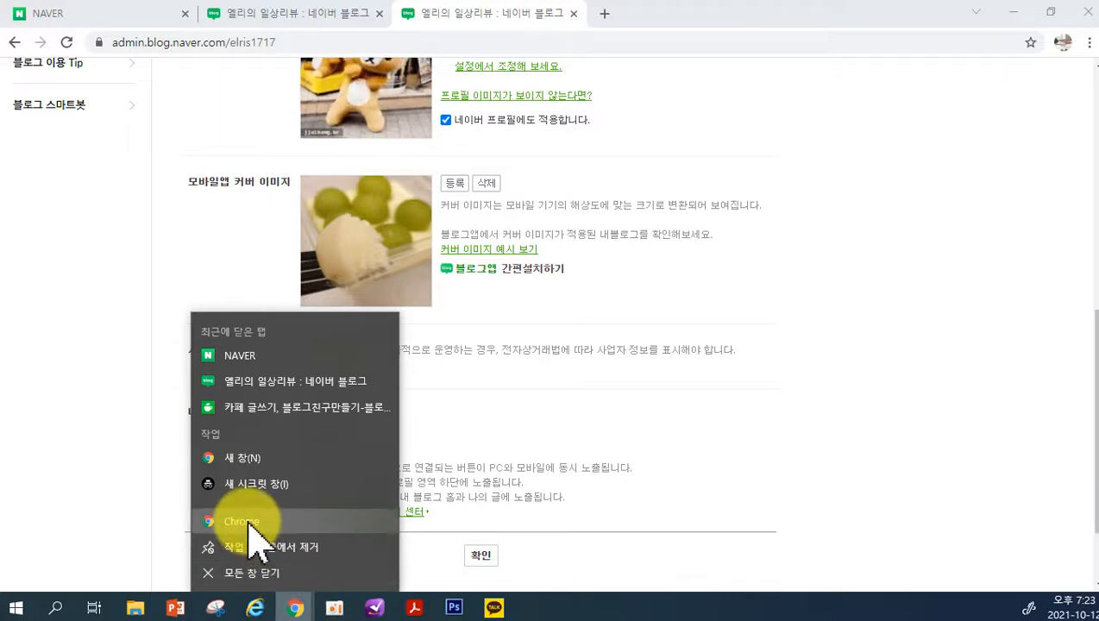
pyautogui.click(249, 522)
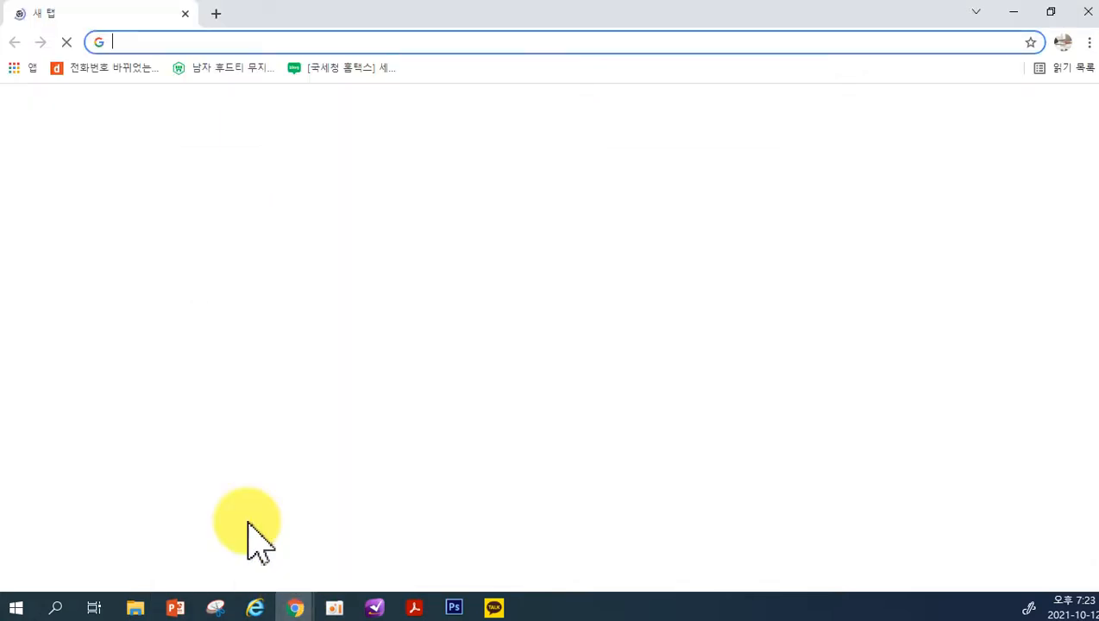
pyautogui.click(354, 422)
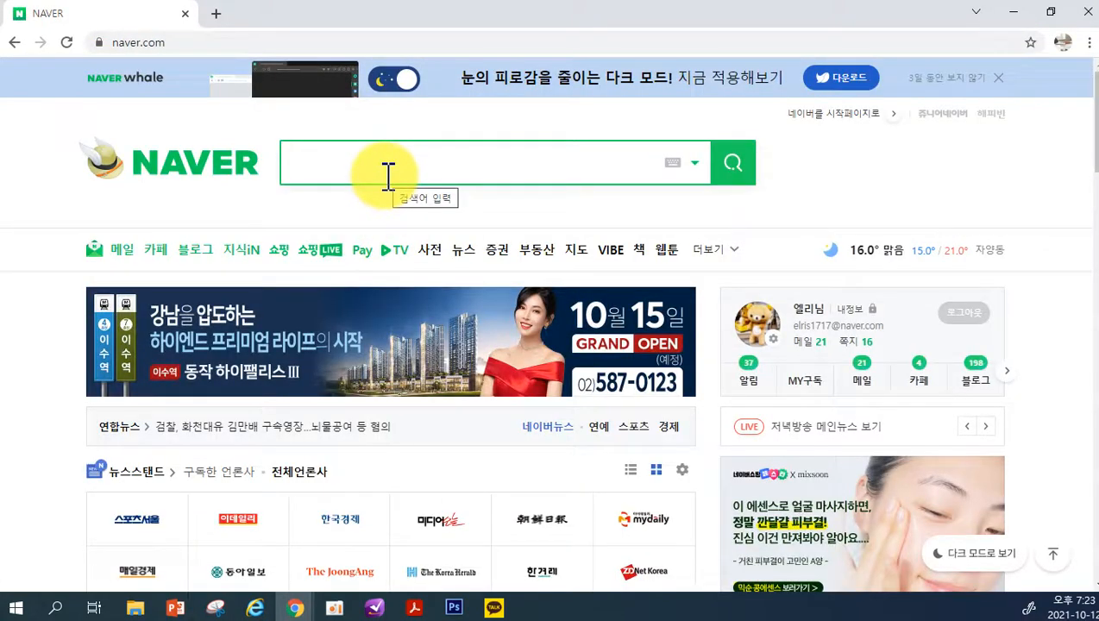
# Search NAVER for the 네이버 톡톡 파트너센터 and open its website from the results
pyautogui.write('네이')
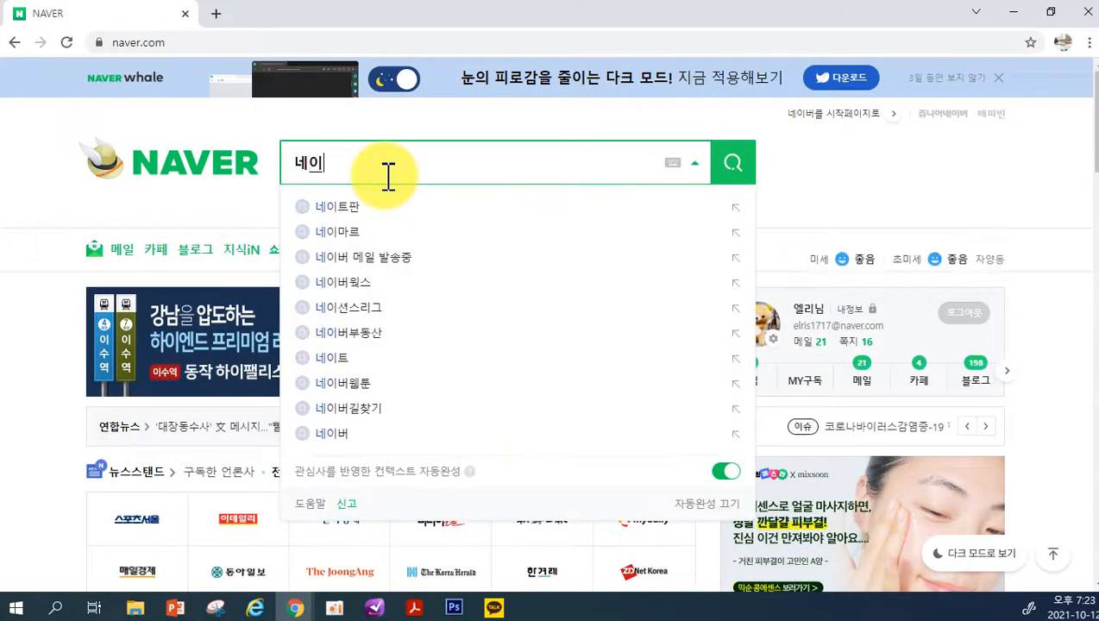
pyautogui.write('벌톡톡ㄱ')
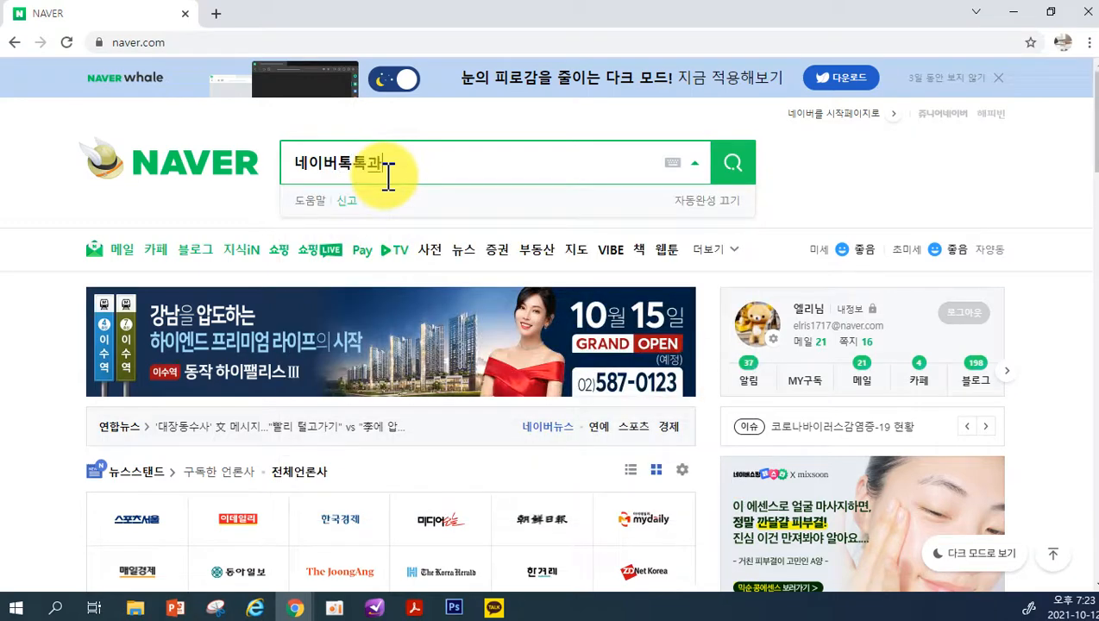
pyautogui.press('BackSpace')
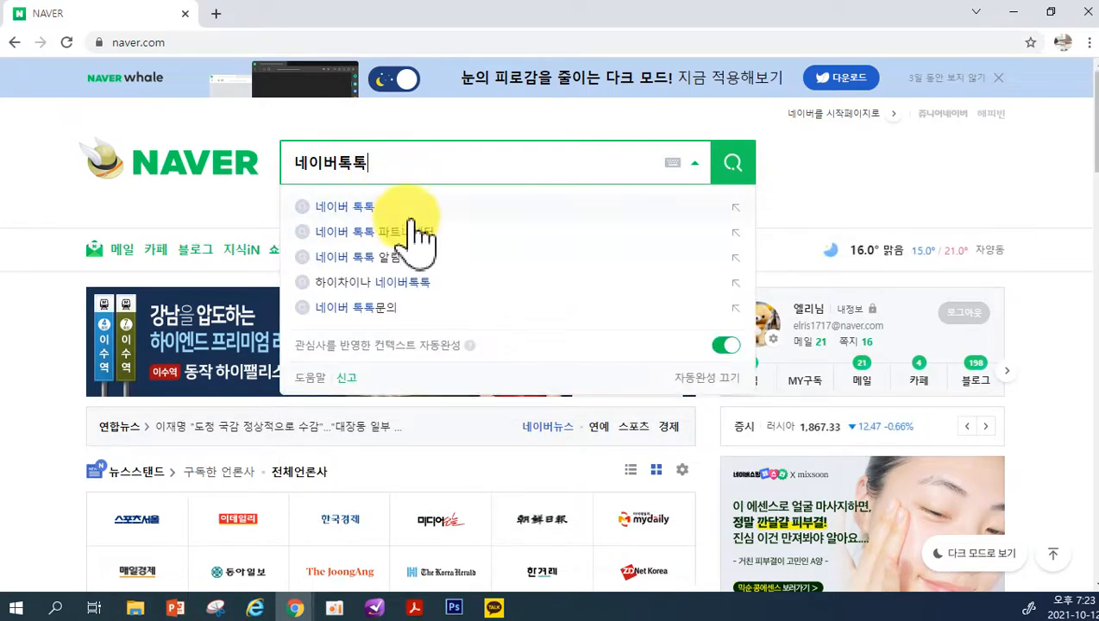
pyautogui.click(417, 235)
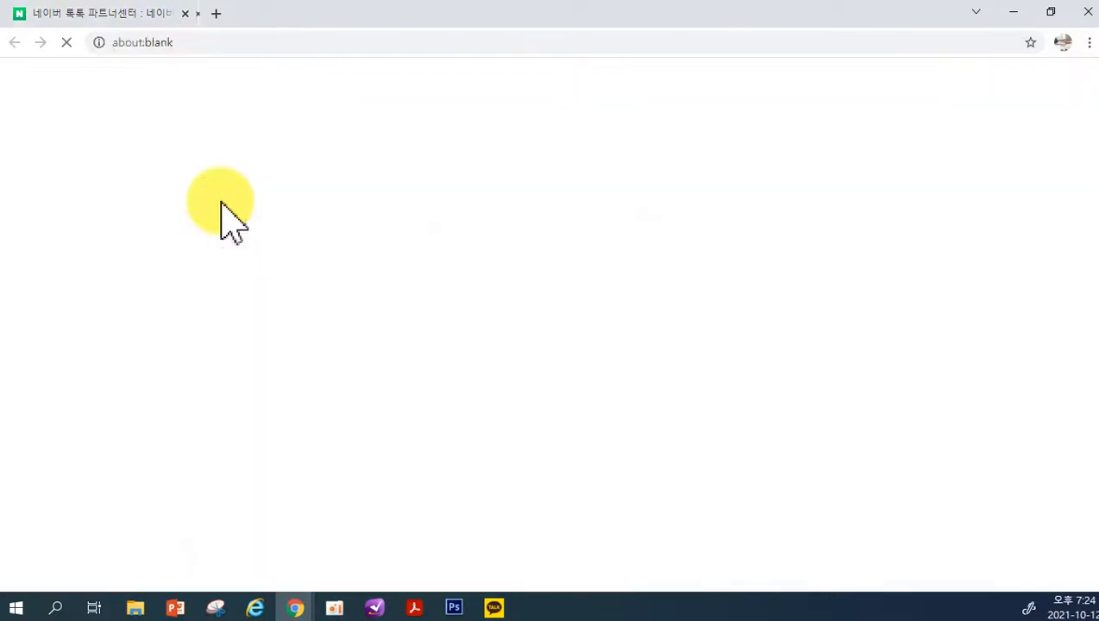
pyautogui.click(223, 198)
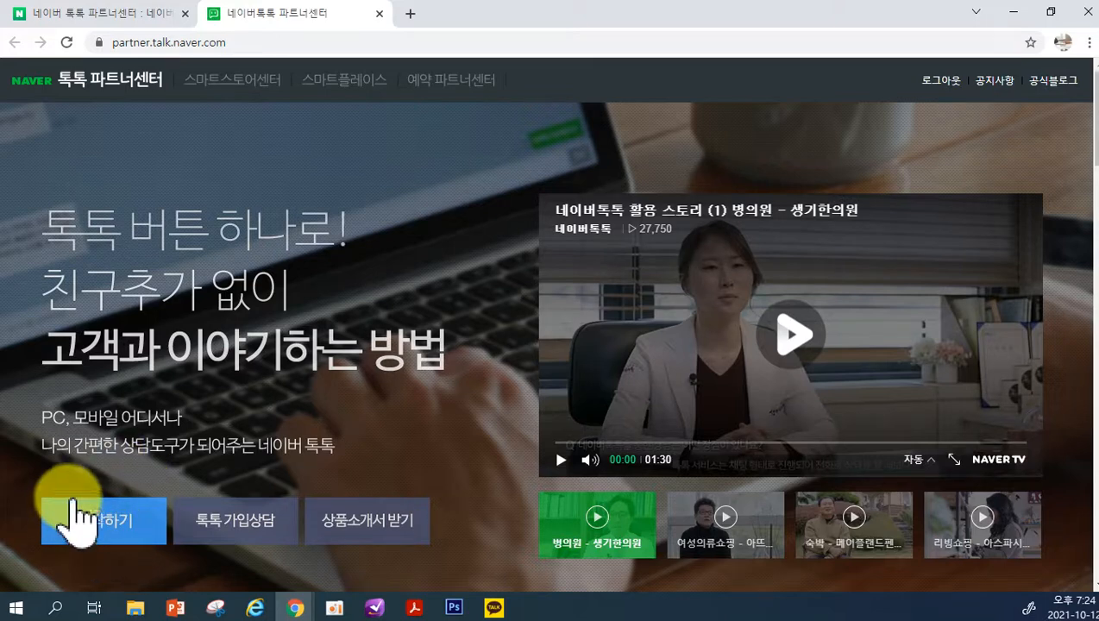
# Start using the TalkTalk Partner Center and request a verification code for the mobile phone number, ready for code entry
pyautogui.click(133, 522)
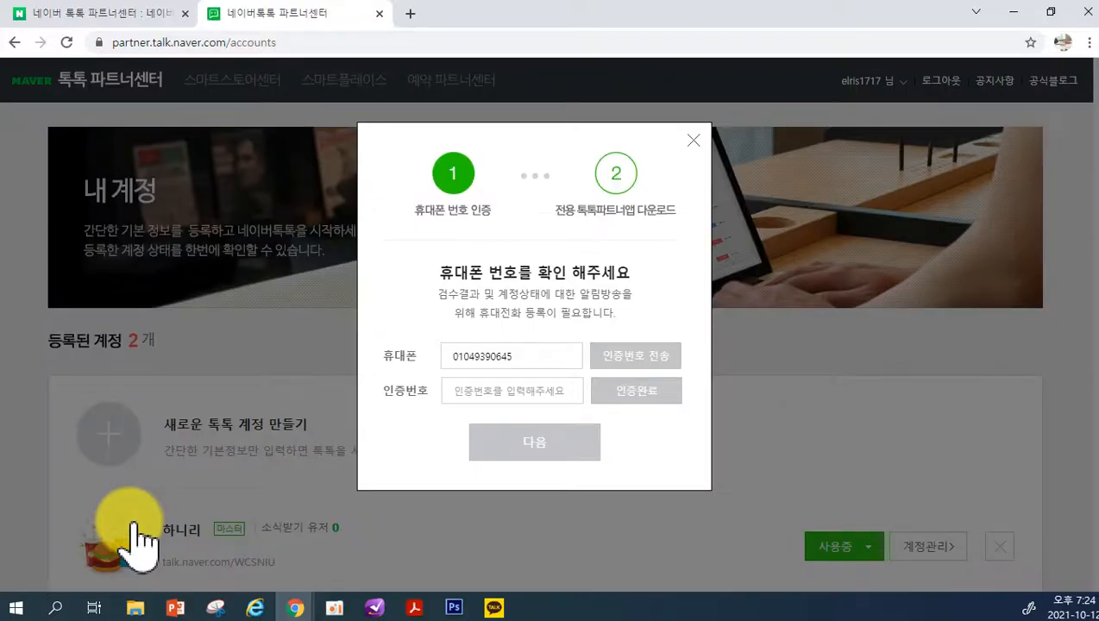
pyautogui.click(629, 353)
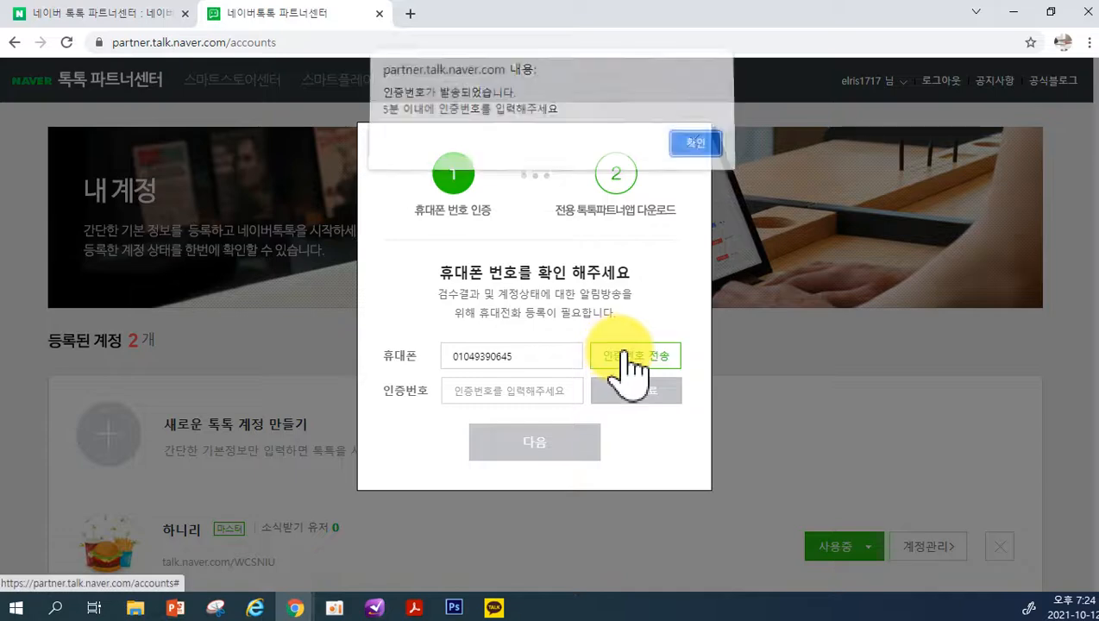
pyautogui.click(690, 149)
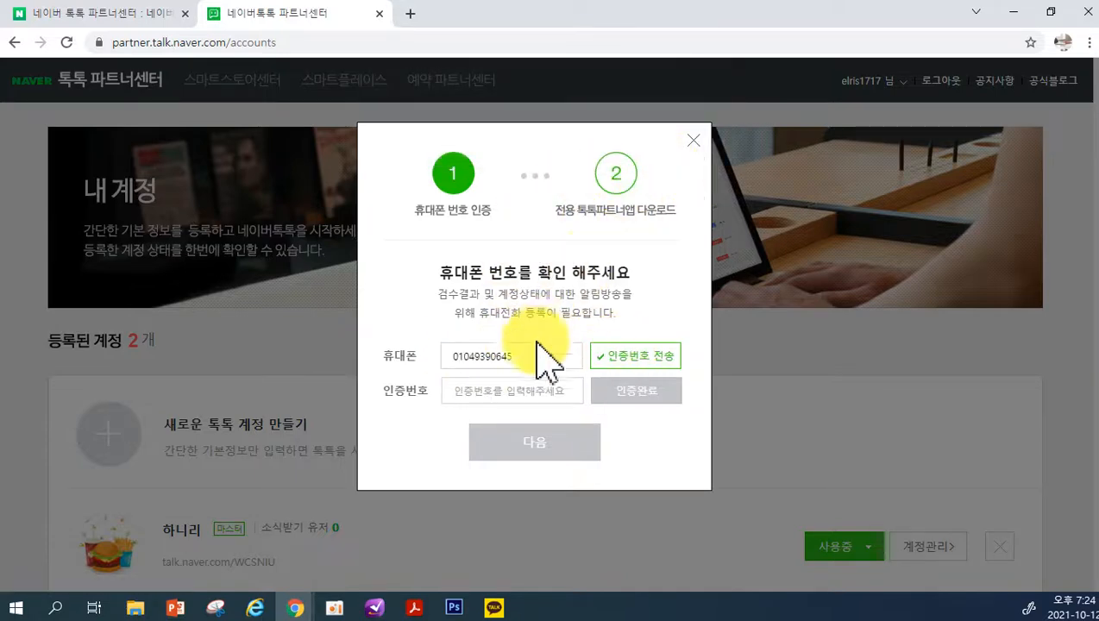
pyautogui.click(481, 397)
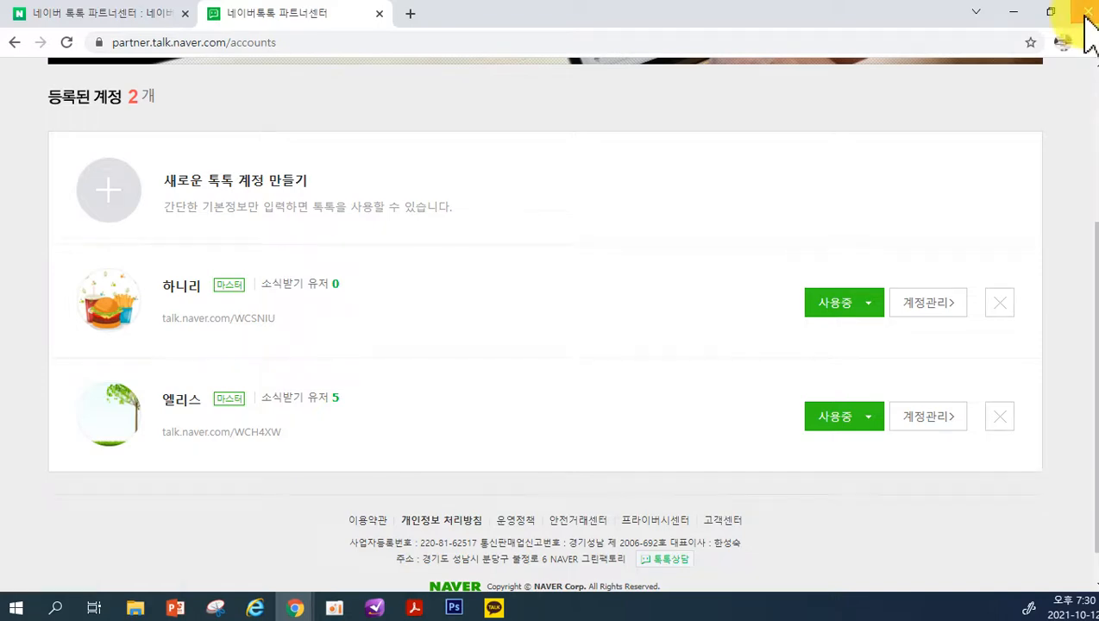
# Close the TalkTalk Partner Center window and save the blog information settings
pyautogui.click(1084, 14)
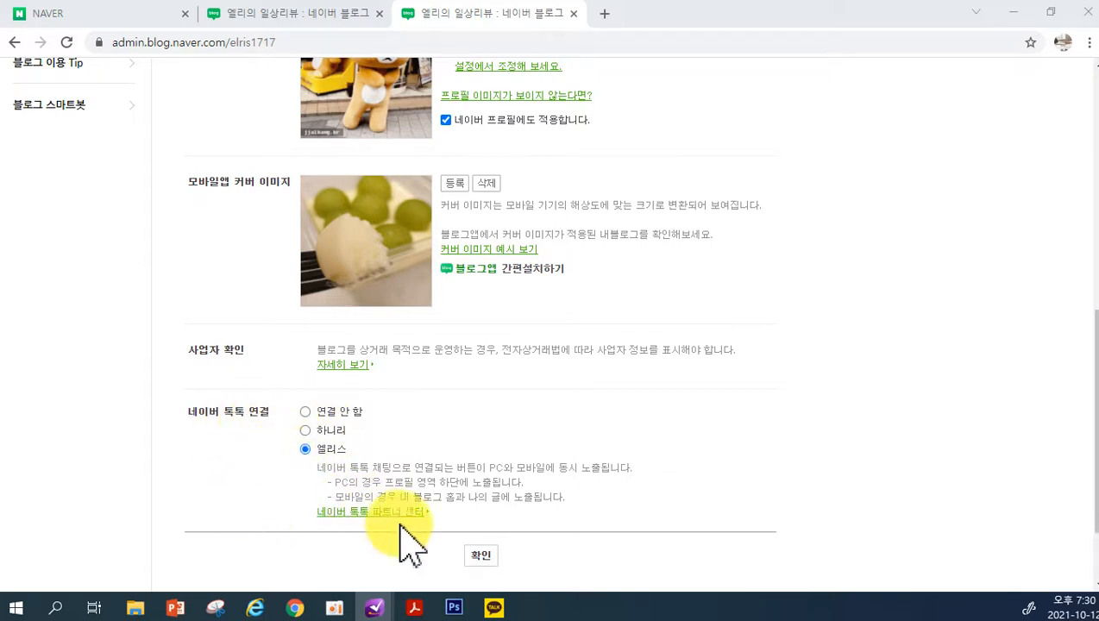
pyautogui.click(480, 556)
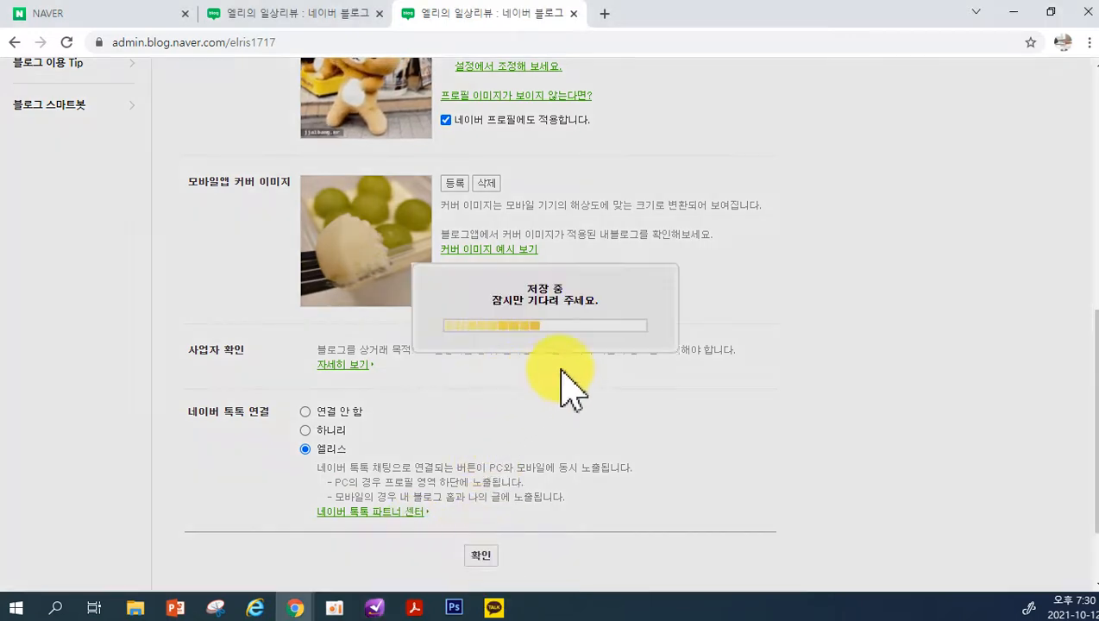
pyautogui.click(543, 351)
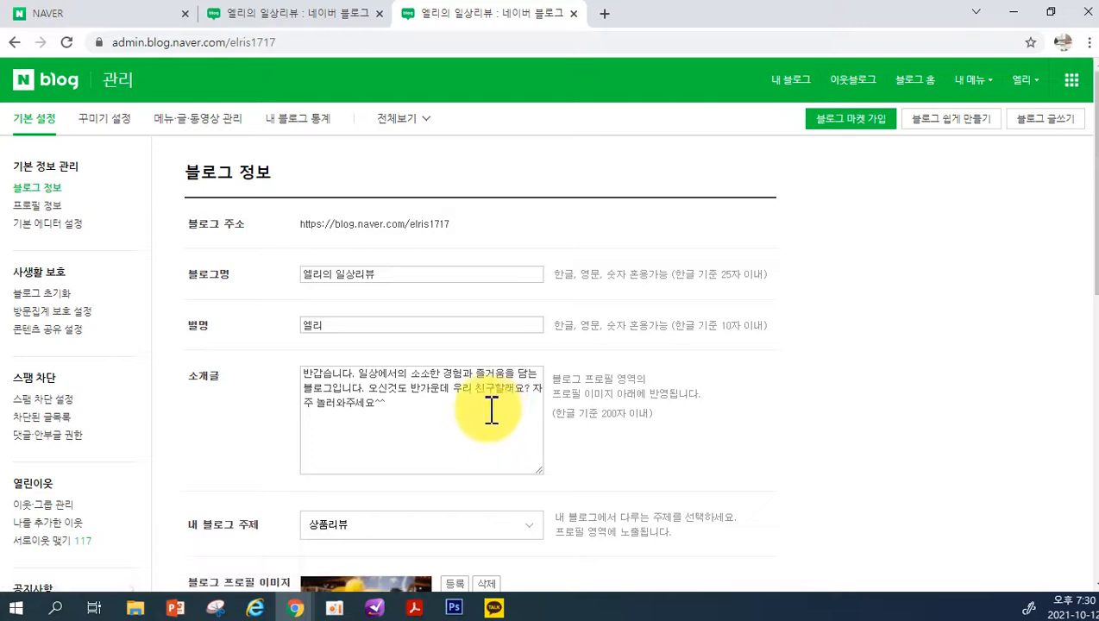
# Look over the saved blog information page and open the profile information settings
pyautogui.scroll(-1, 491, 411)
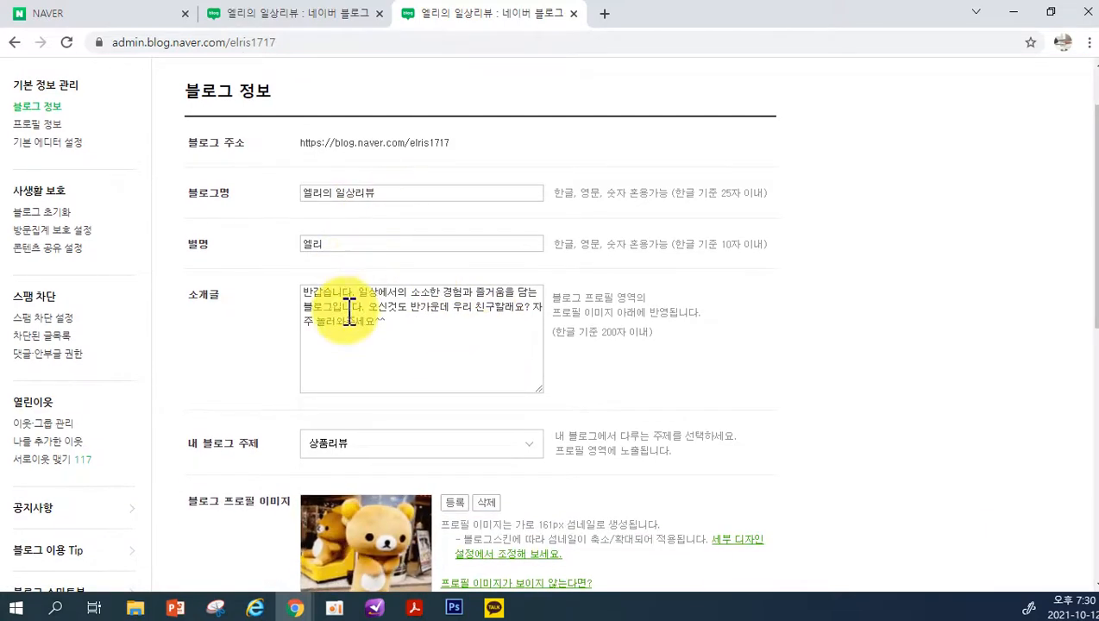
pyautogui.scroll(-7, 503, 364)
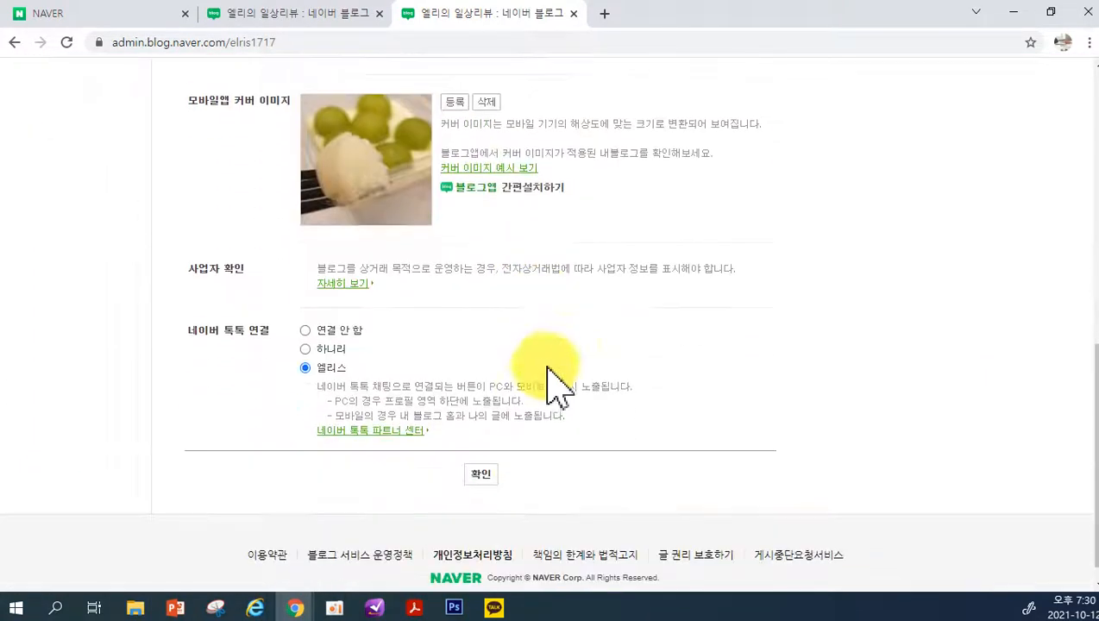
pyautogui.scroll(8, 503, 498)
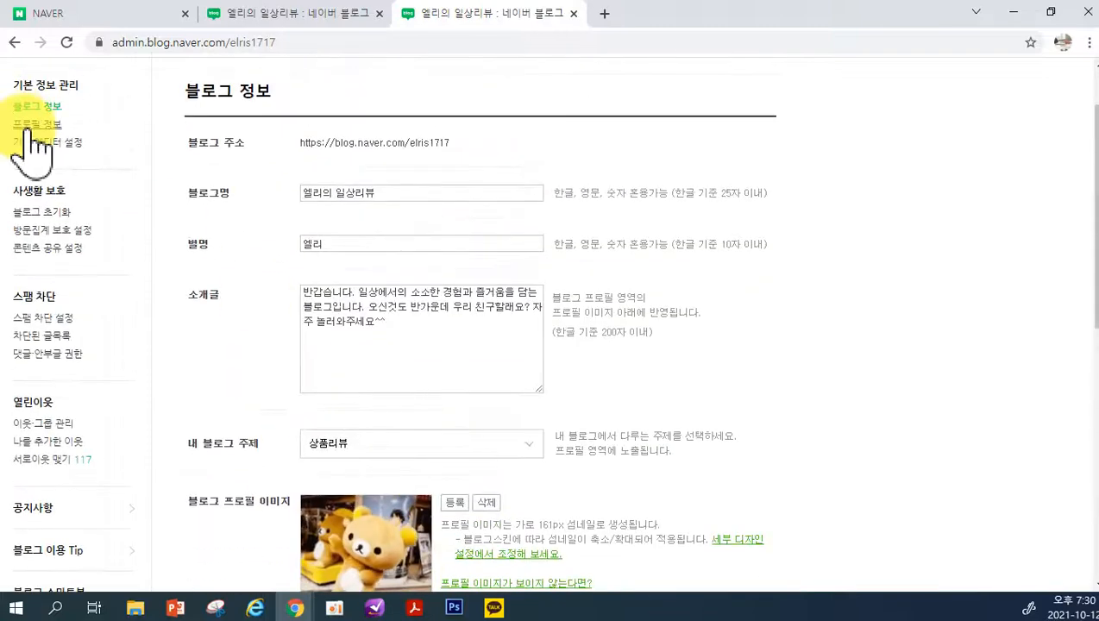
pyautogui.scroll(-2, 437, 295)
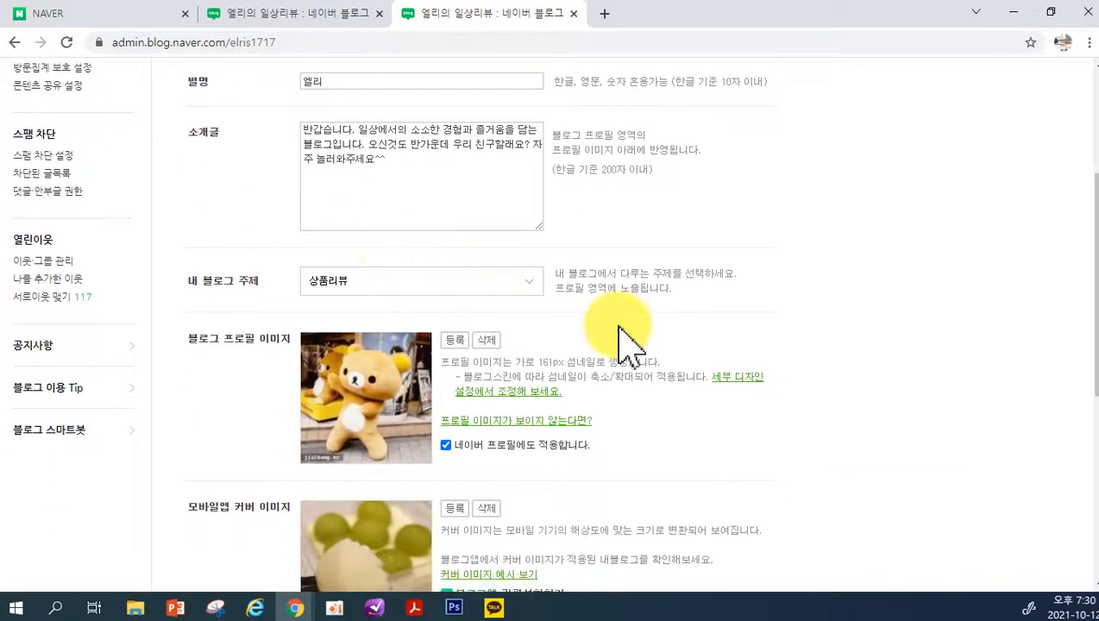
pyautogui.scroll(1, 623, 340)
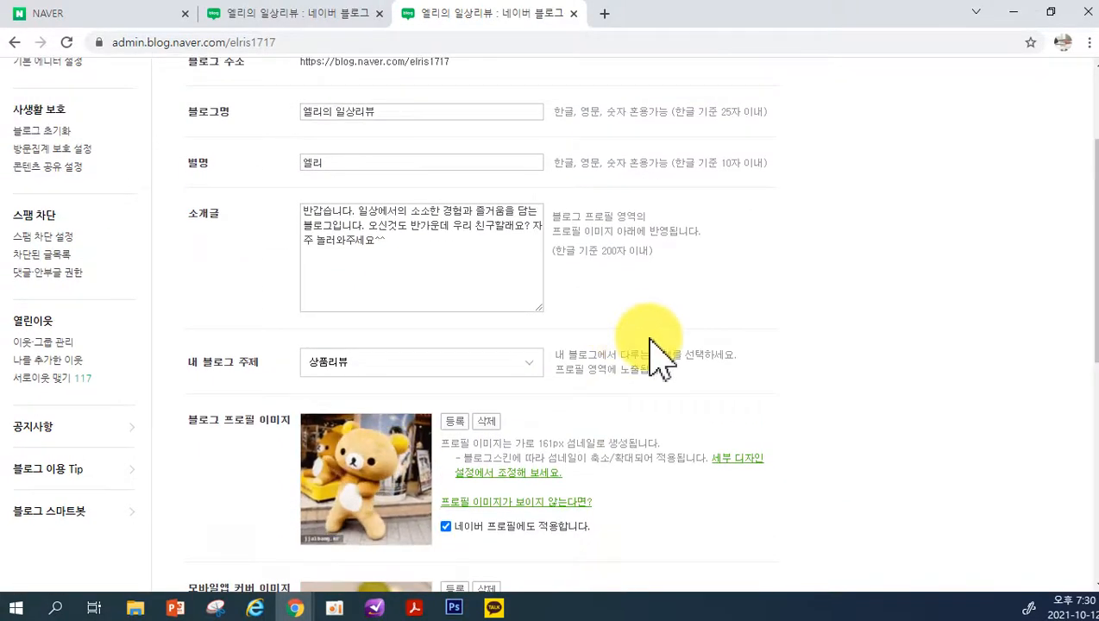
pyautogui.scroll(2, 130, 250)
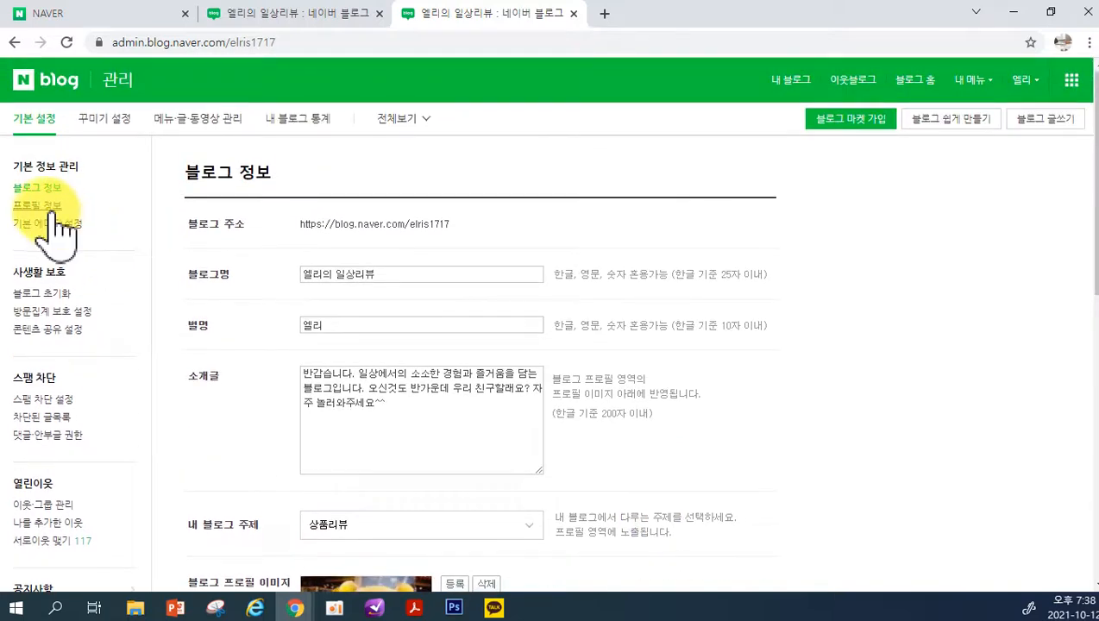
pyautogui.click(968, 79)
pyautogui.click(967, 129)
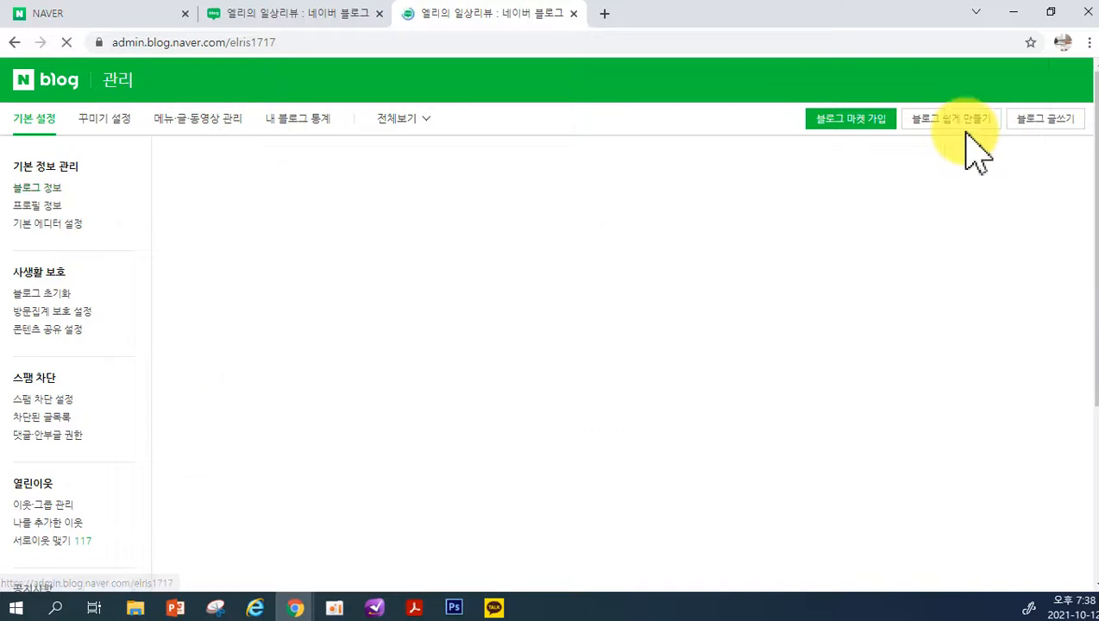
pyautogui.click(35, 207)
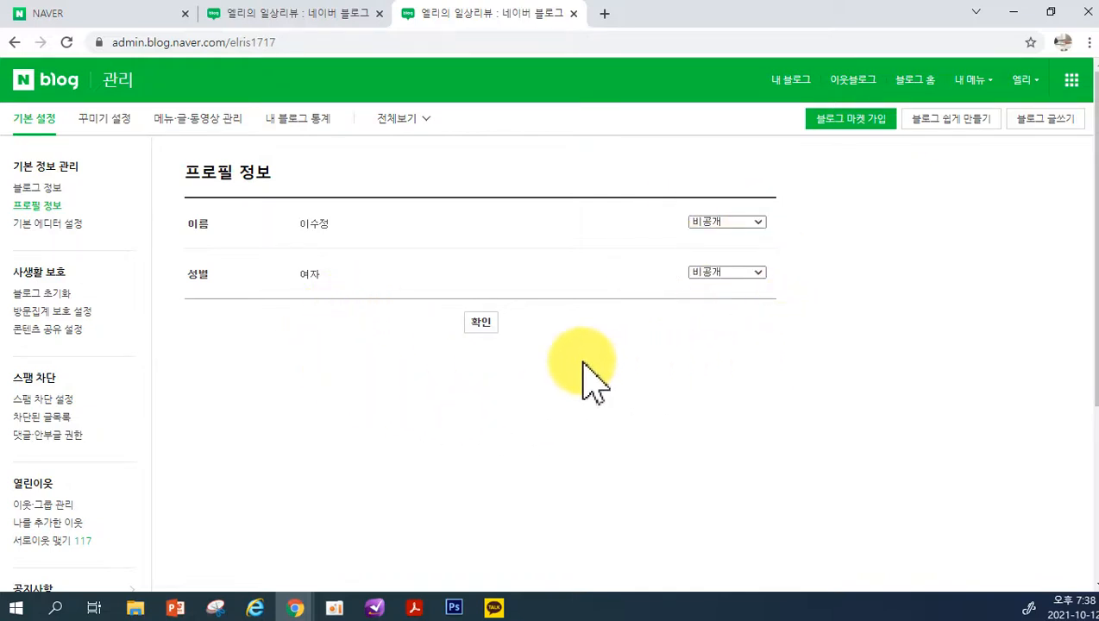
# Set the blog's default editor to 스마트에디터 ONE in the 기본 에디터 설정 and save the setting
pyautogui.click(61, 226)
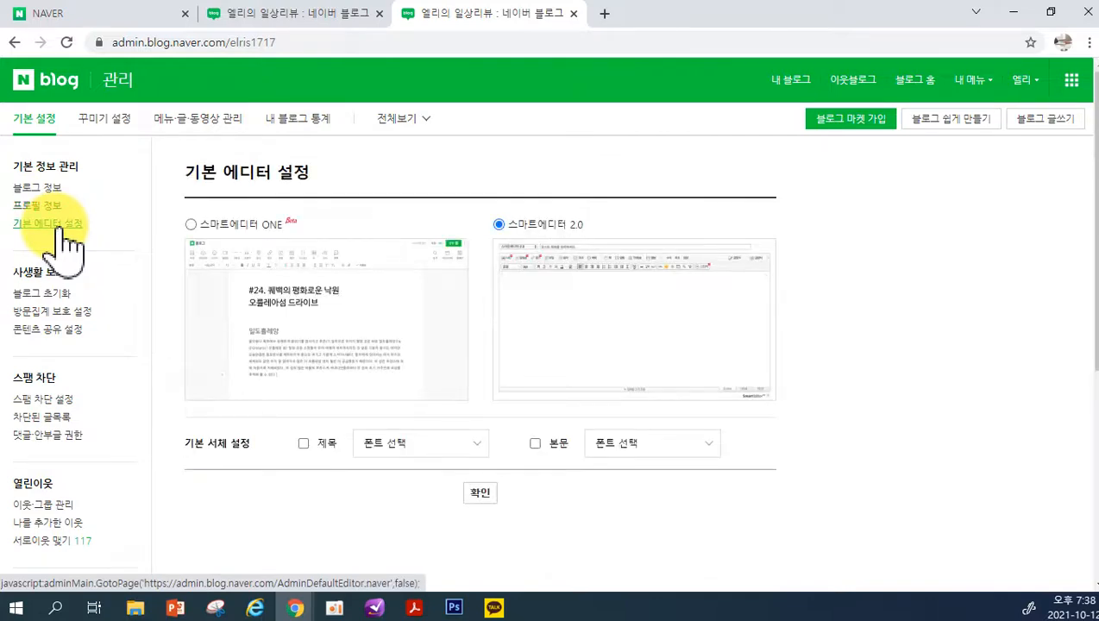
pyautogui.click(197, 226)
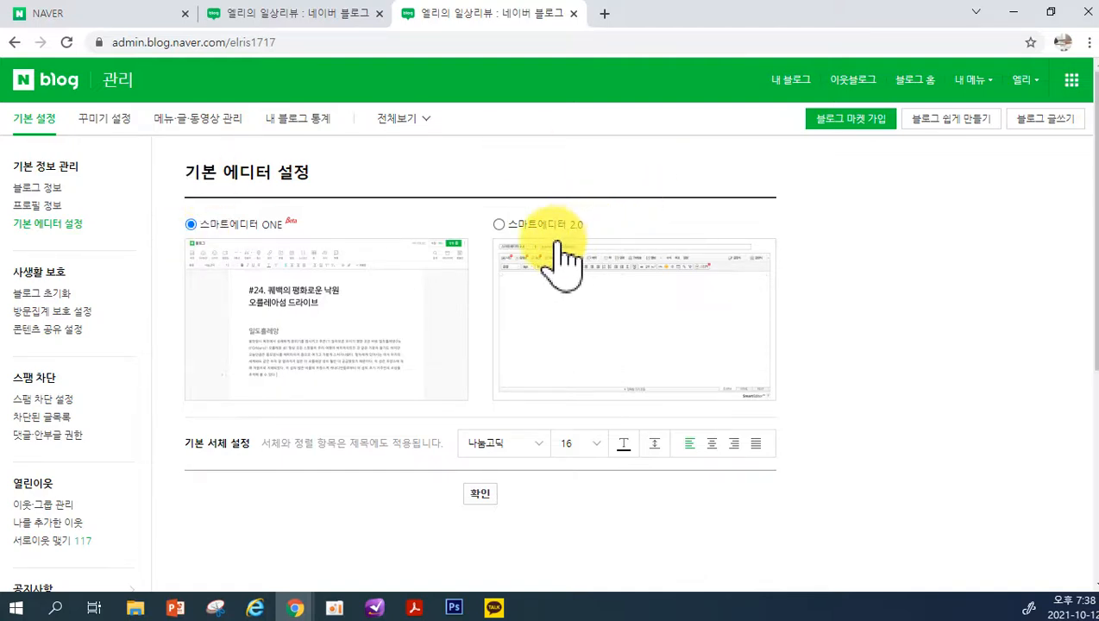
pyautogui.click(190, 225)
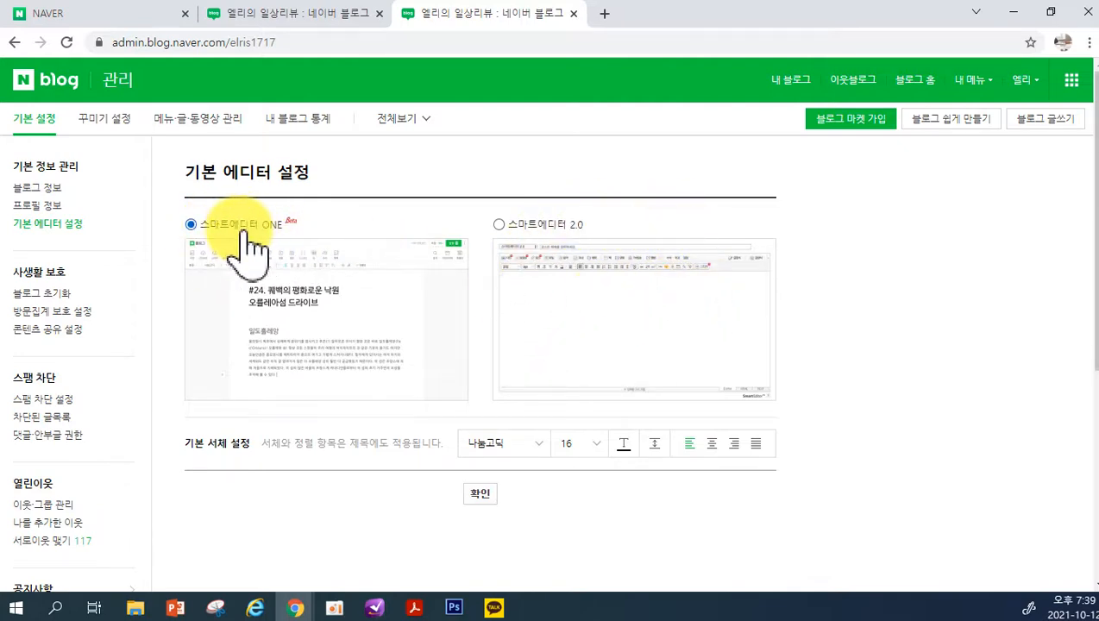
pyautogui.click(480, 495)
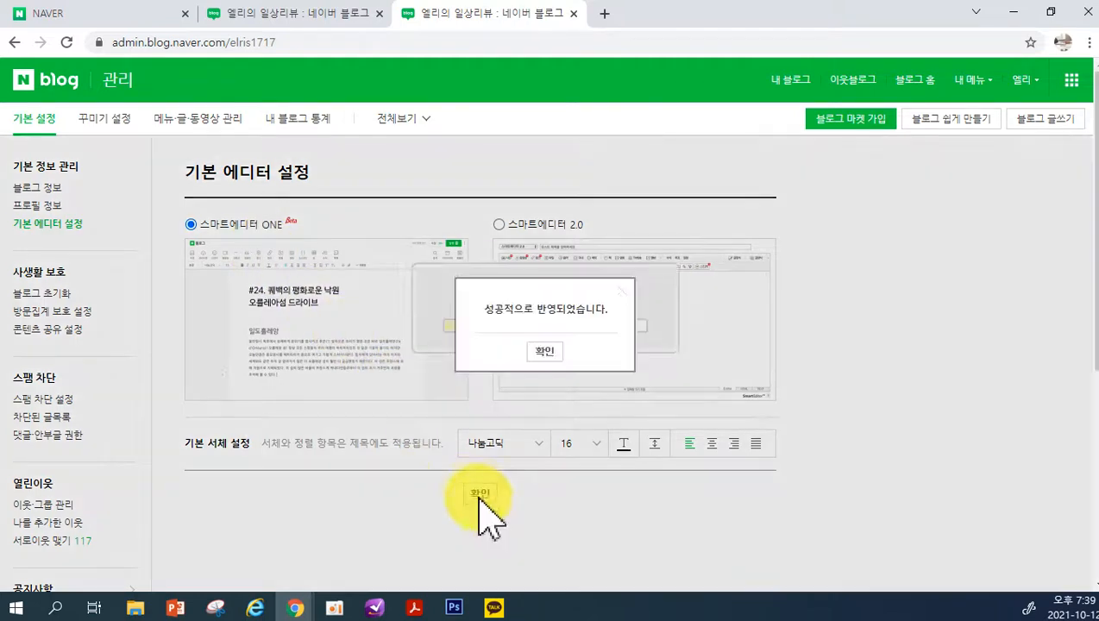
pyautogui.click(540, 346)
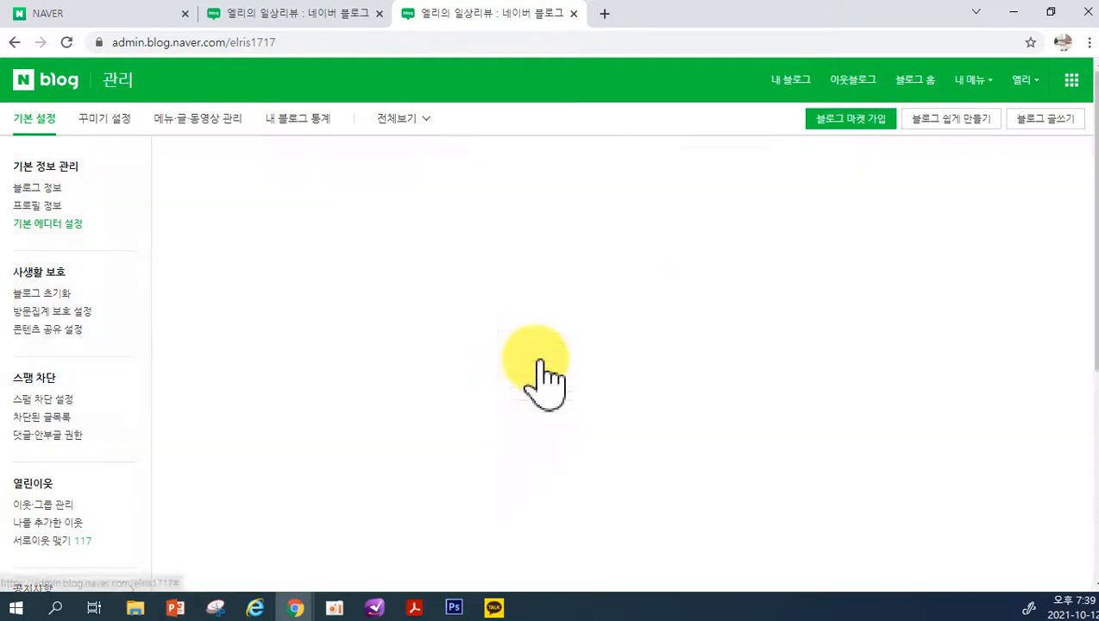
# Review the 블로그 초기화, 방문집계 보호 설정 and 콘텐츠 공유 설정 pages, highlighting the character limit in the automatic source description
pyautogui.click(41, 295)
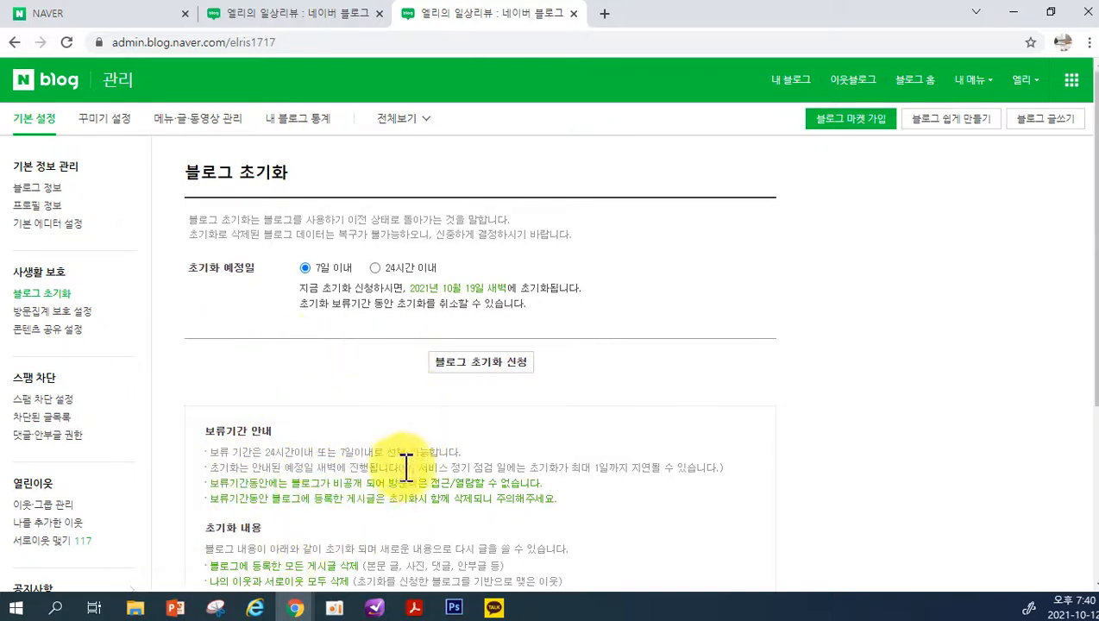
pyautogui.click(41, 313)
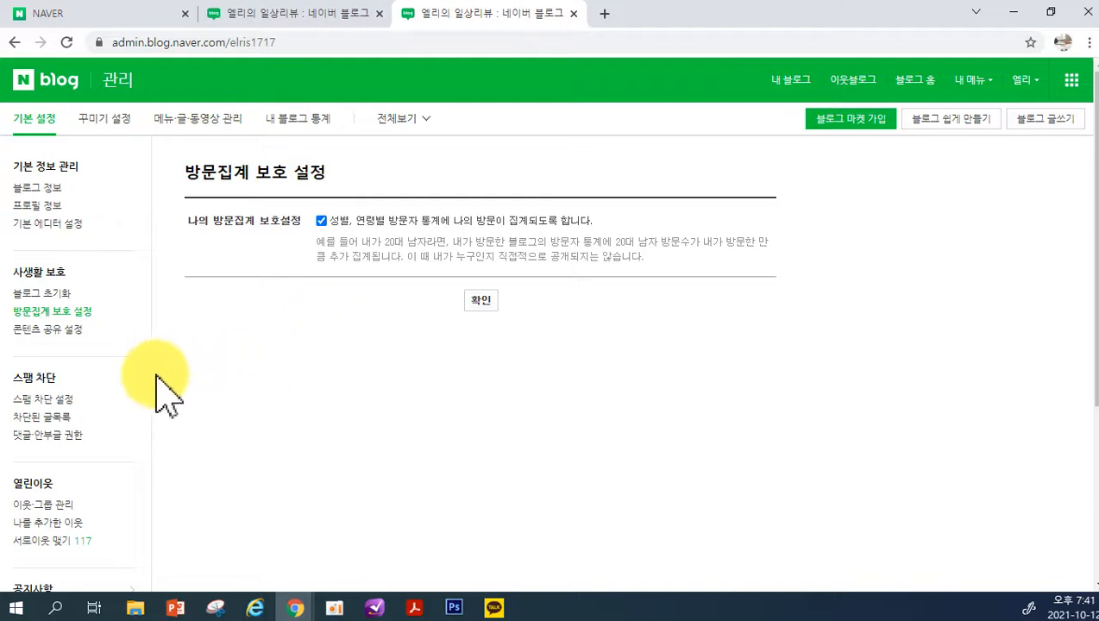
pyautogui.click(49, 331)
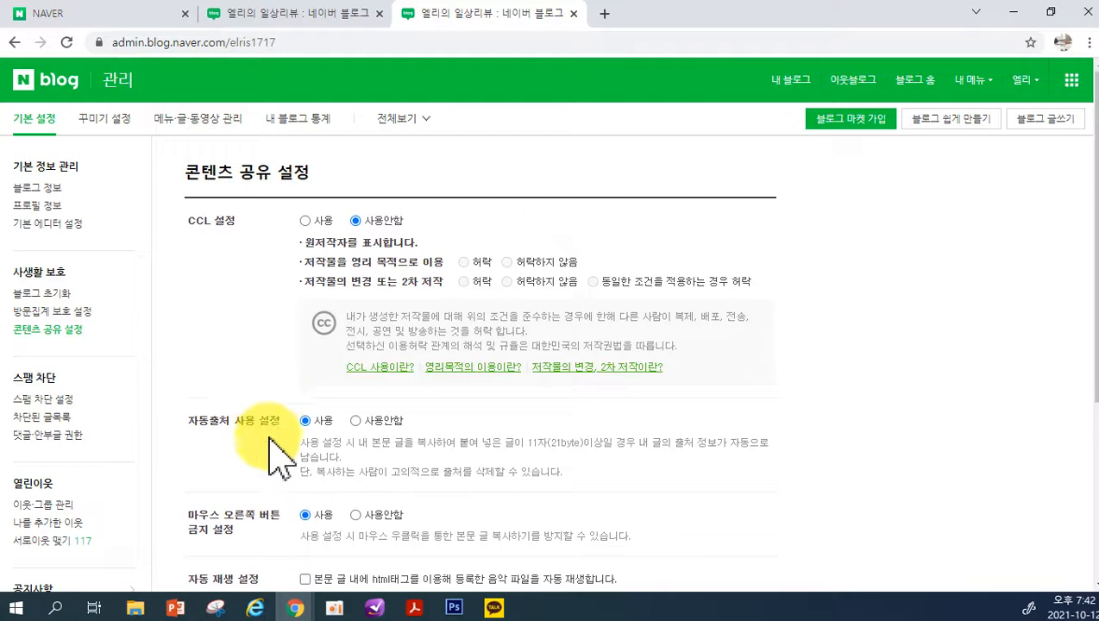
pyautogui.scroll(-1, 252, 442)
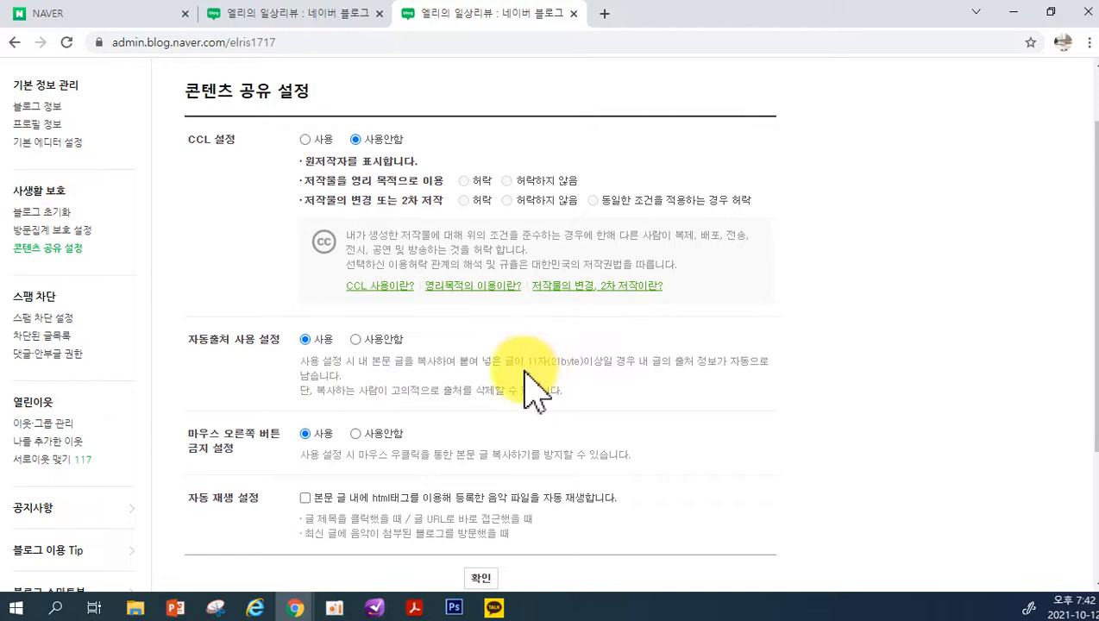
pyautogui.moveTo(525, 362); pyautogui.dragTo(580, 364)
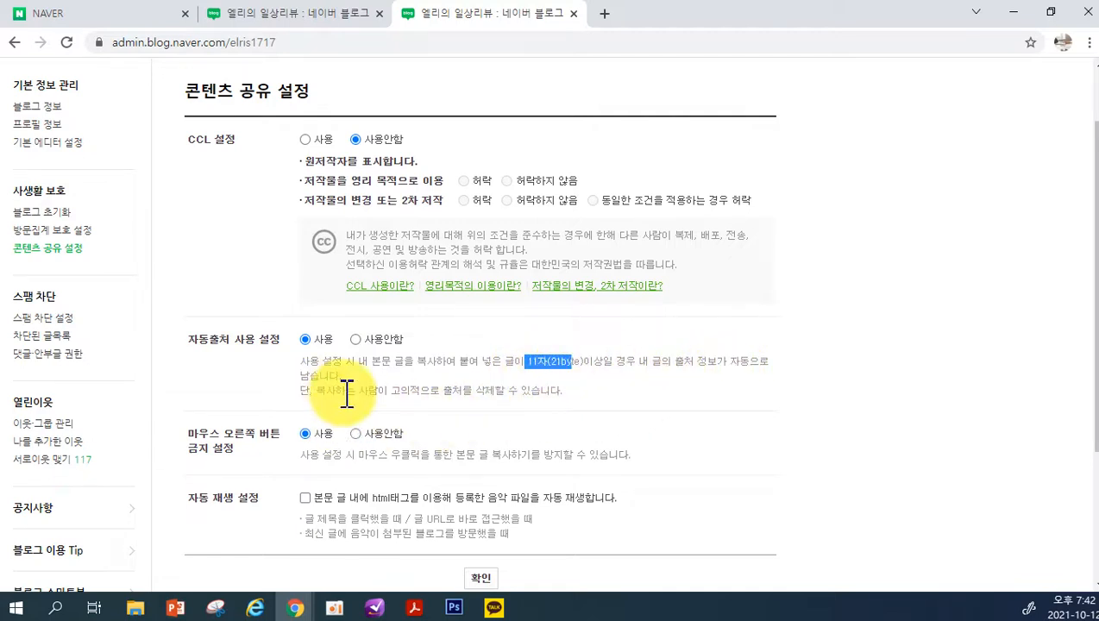
# Switch to the Hyun Design blog window, look through the 42평형 노원구 중계동 post and return to the blog's main page
pyautogui.click(302, 612)
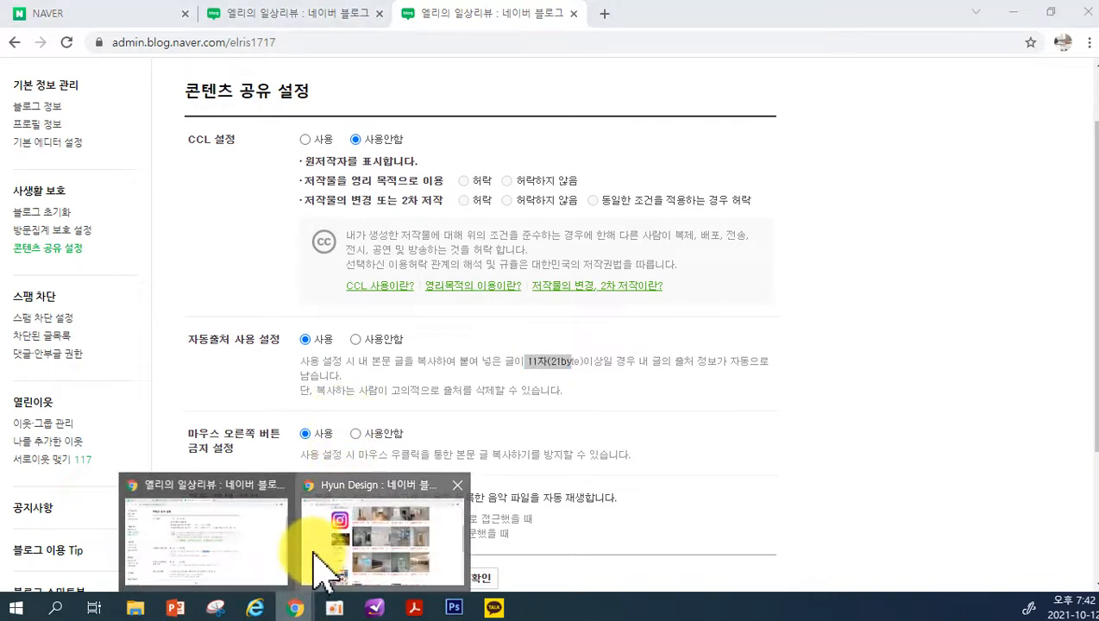
pyautogui.click(319, 569)
pyautogui.scroll(-2, 440, 371)
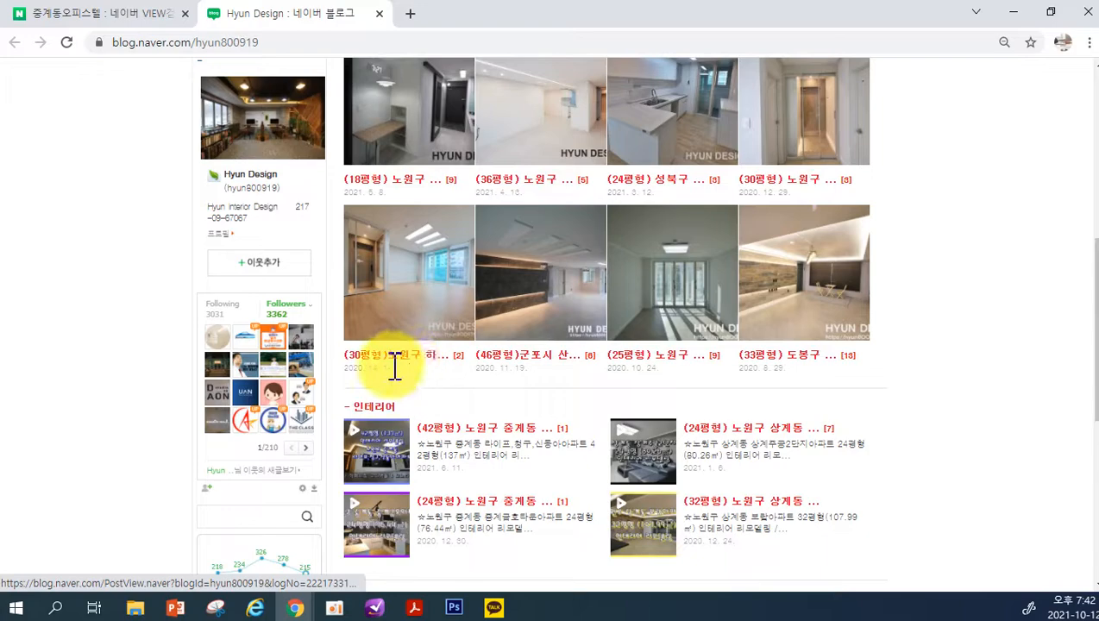
pyautogui.click(487, 432)
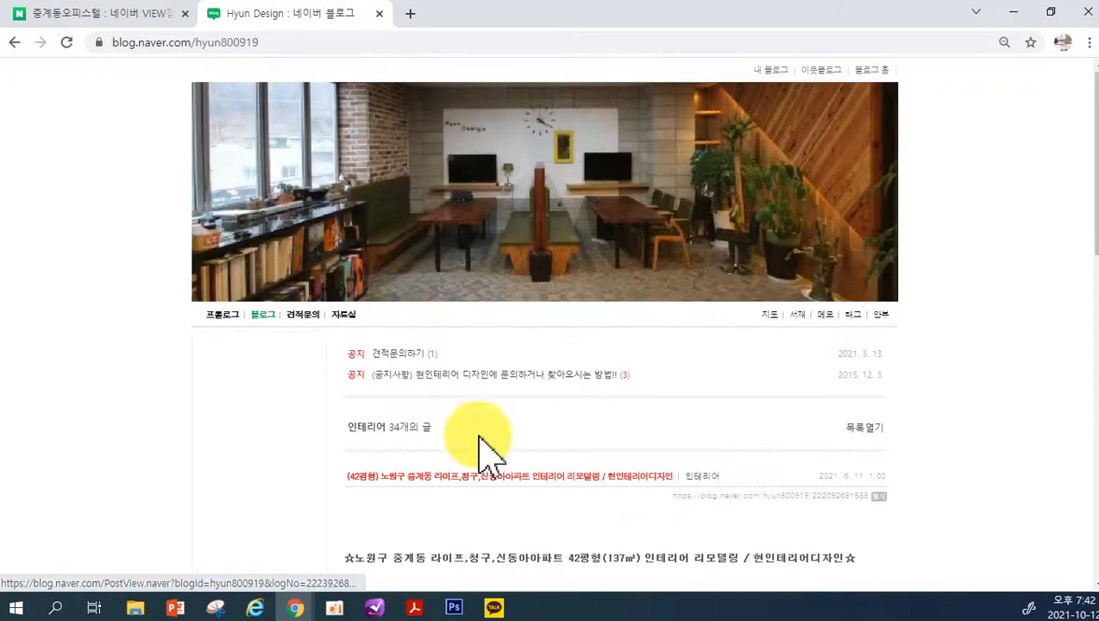
pyautogui.scroll(-6, 618, 412)
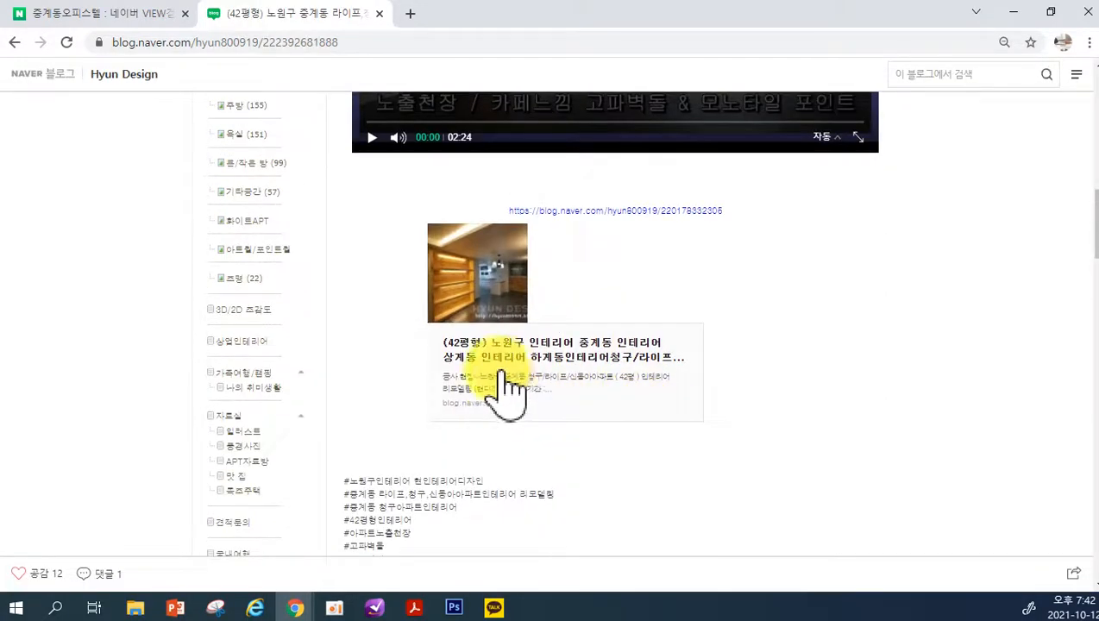
pyautogui.scroll(-3, 430, 393)
pyautogui.scroll(10, 380, 344)
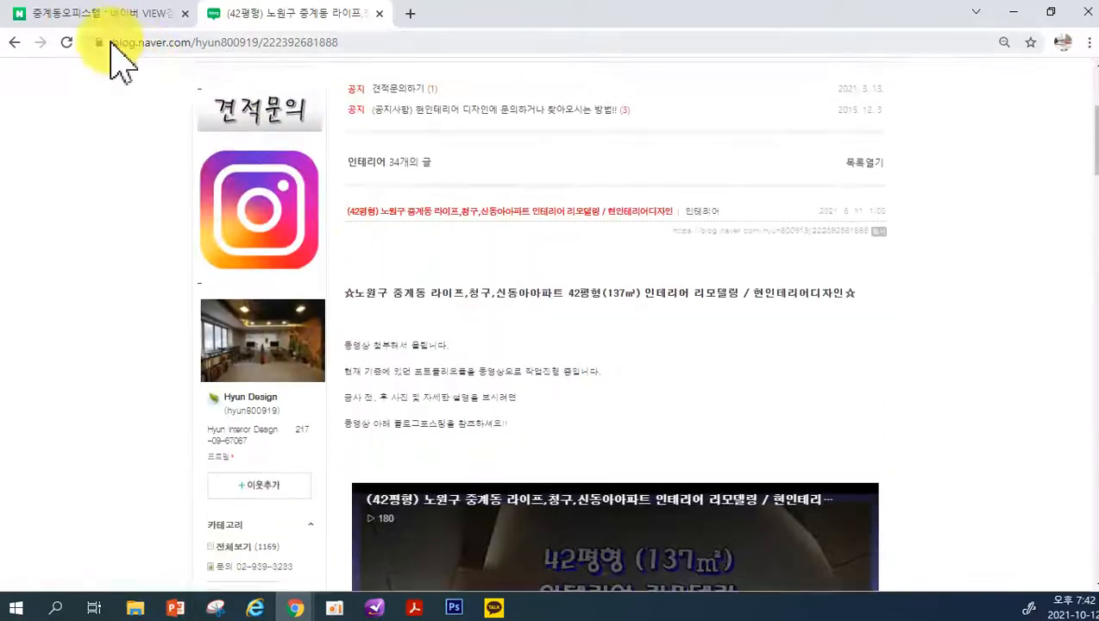
pyautogui.click(14, 43)
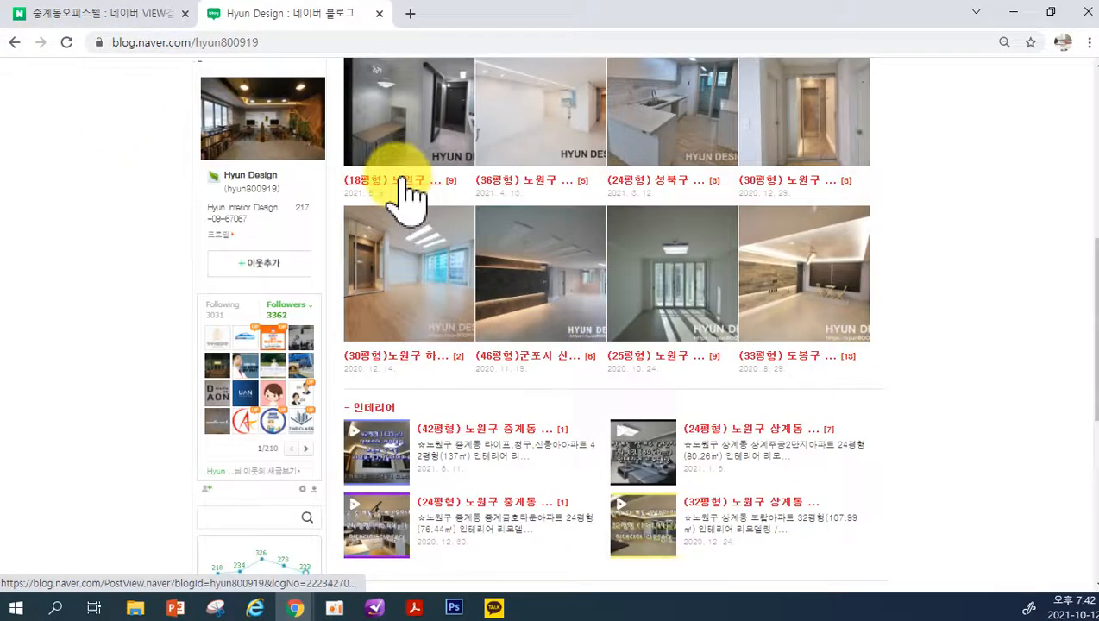
# Browse the 18평형 노원구 post as far as the 욕실(Bathroom) section and return to the content sharing settings window
pyautogui.click(406, 190)
pyautogui.scroll(-10, 509, 371)
pyautogui.scroll(-15, 516, 371)
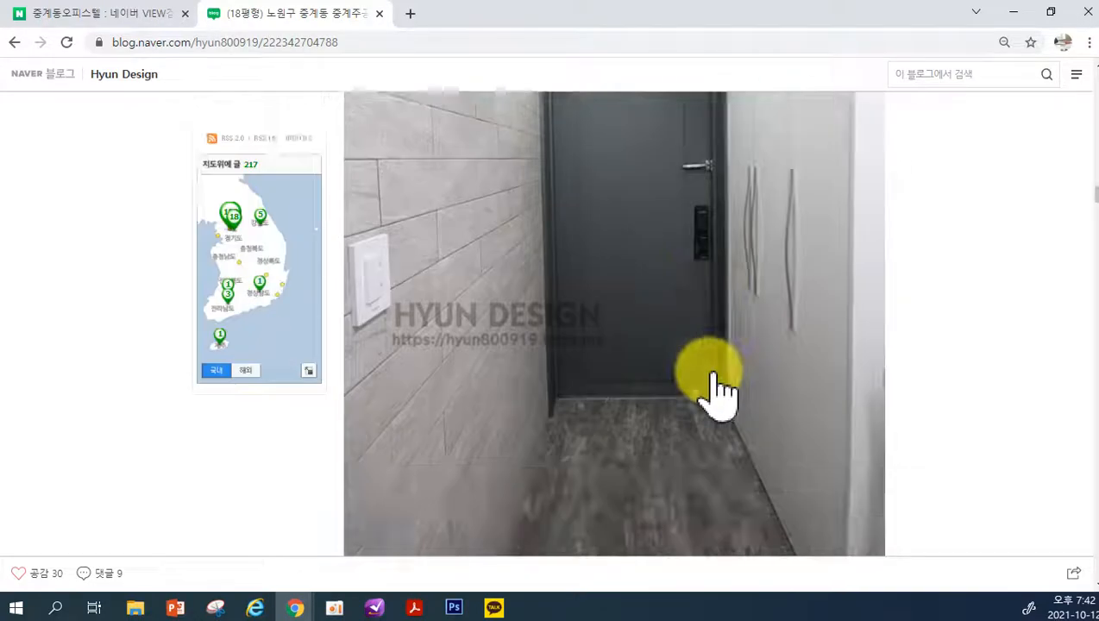
pyautogui.scroll(-10, 940, 326)
pyautogui.scroll(-10, 1079, 259)
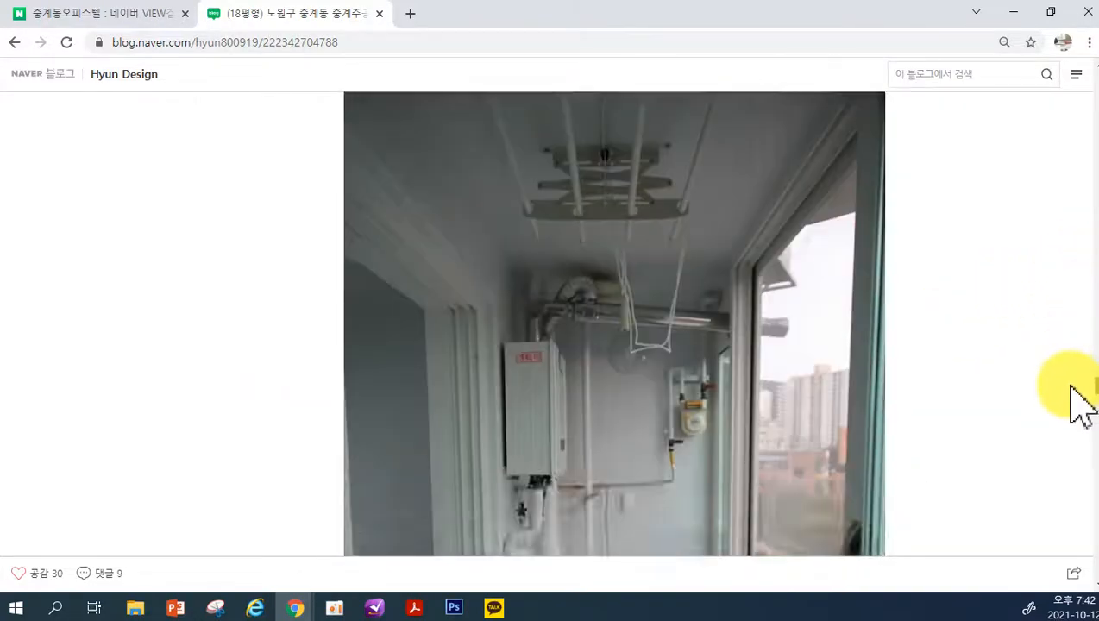
pyautogui.scroll(-8, 1062, 449)
pyautogui.scroll(3, 1060, 483)
pyautogui.scroll(-3, 1044, 474)
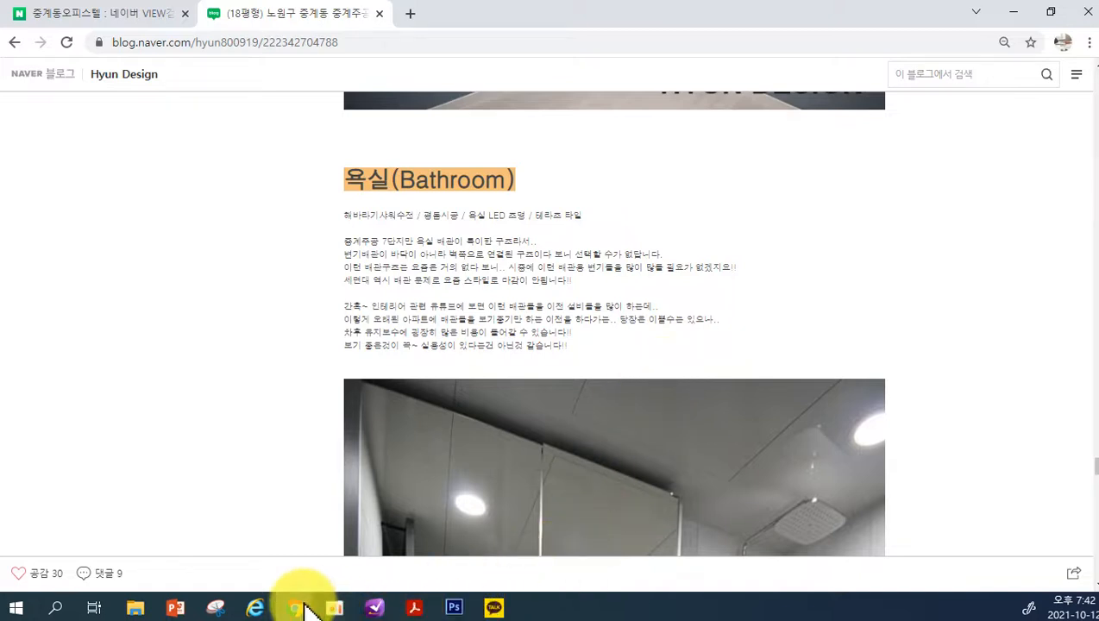
pyautogui.moveTo(303, 605)
pyautogui.click(252, 528)
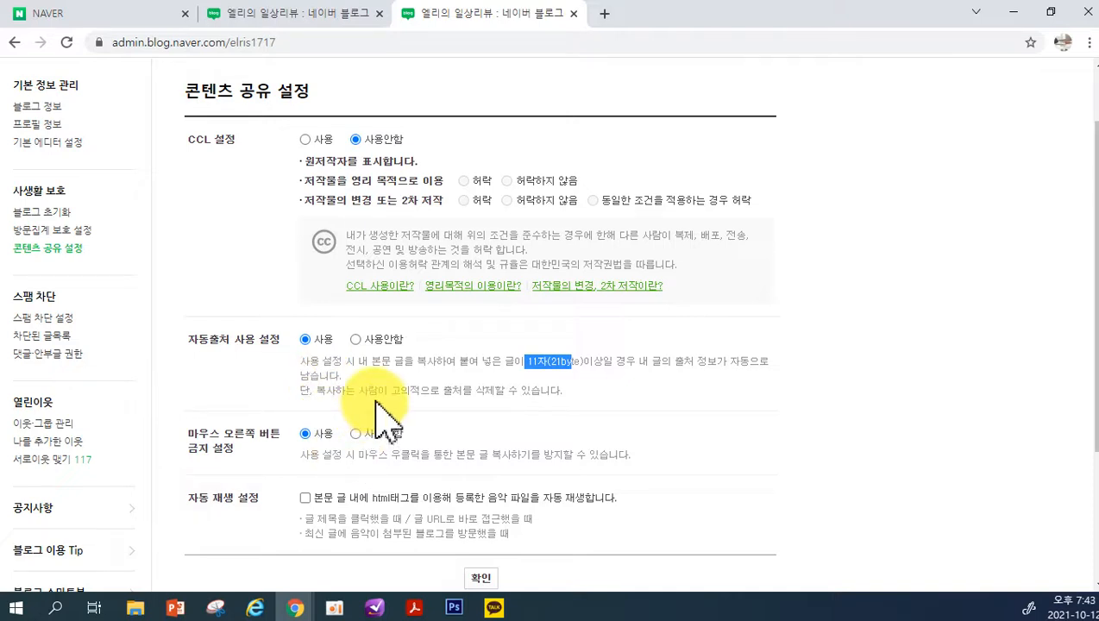
# Switch back to the 18평형 blog post and enable Disable JavaScript in the DevTools preferences
pyautogui.moveTo(292, 606)
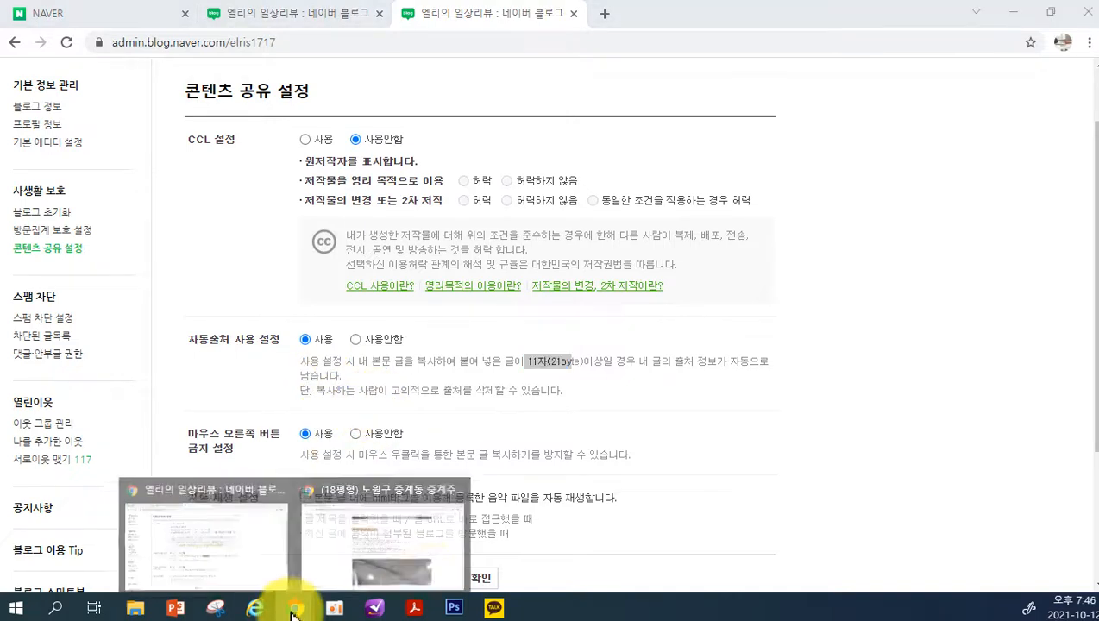
pyautogui.click(400, 559)
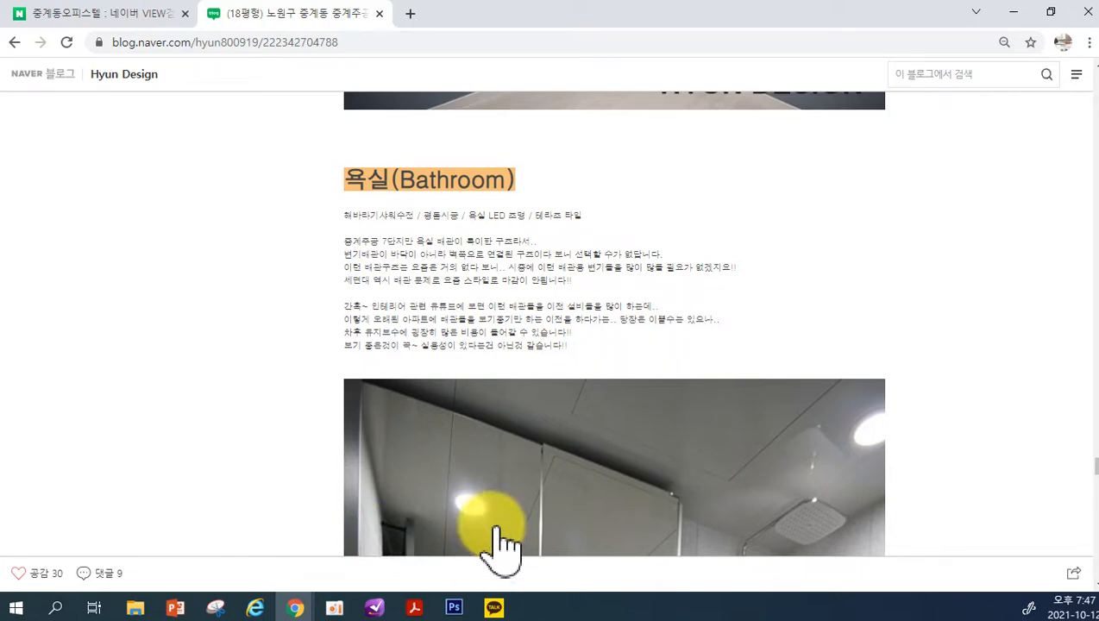
pyautogui.press('F12')
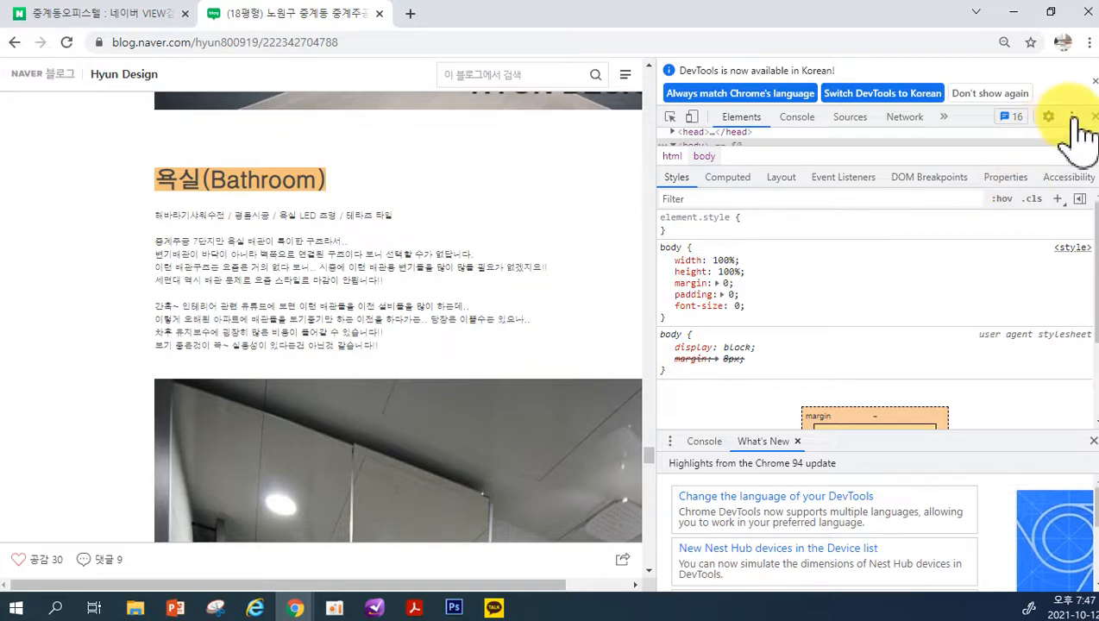
pyautogui.click(1072, 116)
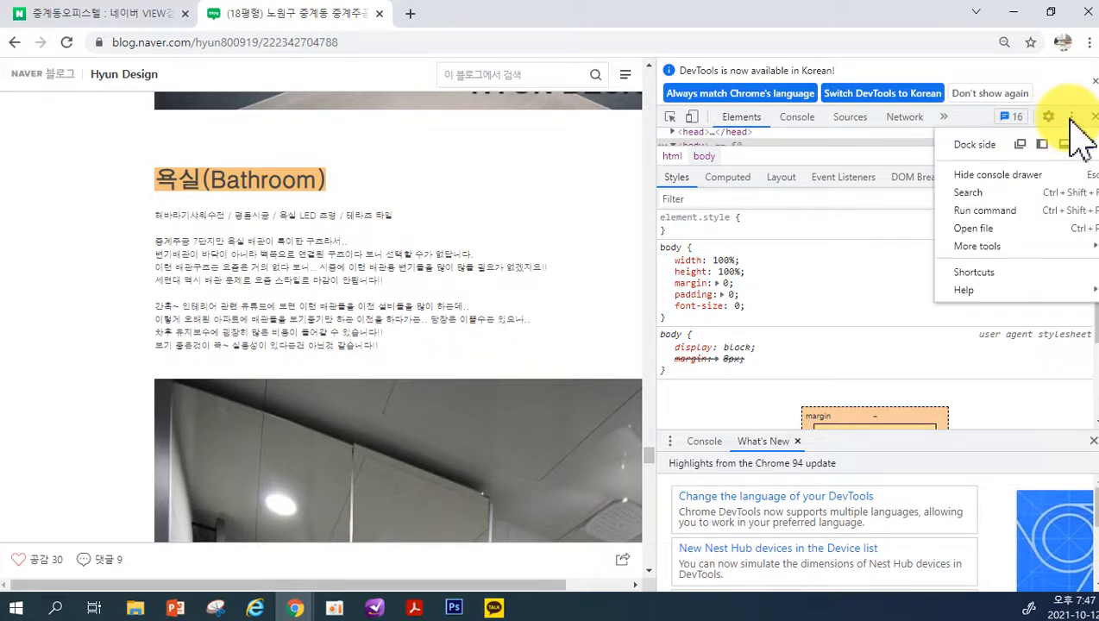
pyautogui.click(1055, 118)
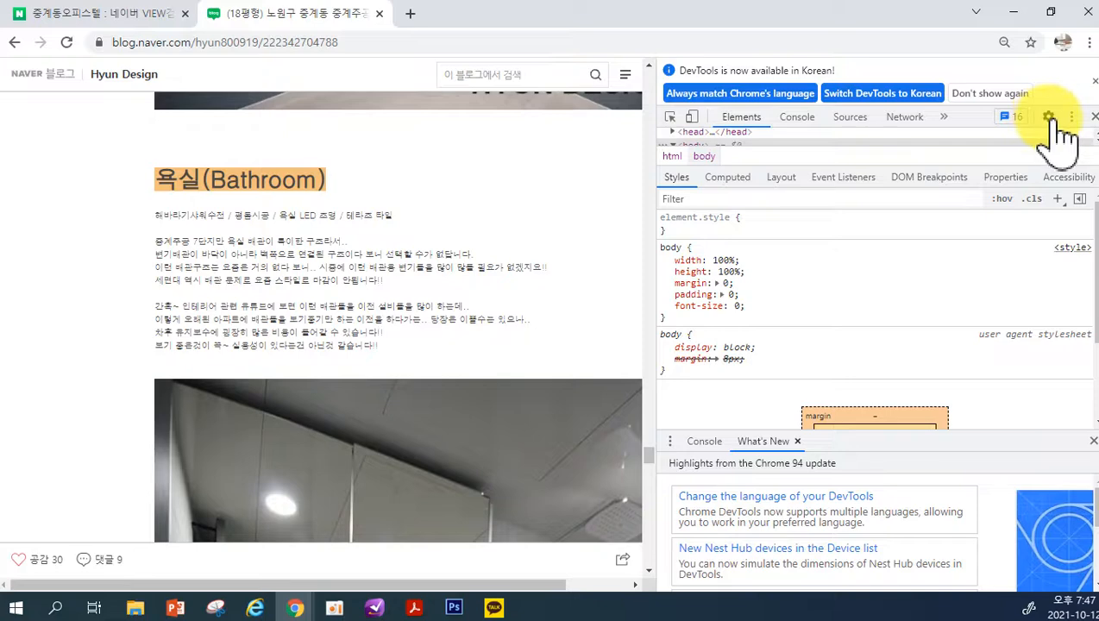
pyautogui.click(1048, 118)
pyautogui.scroll(-5, 1001, 418)
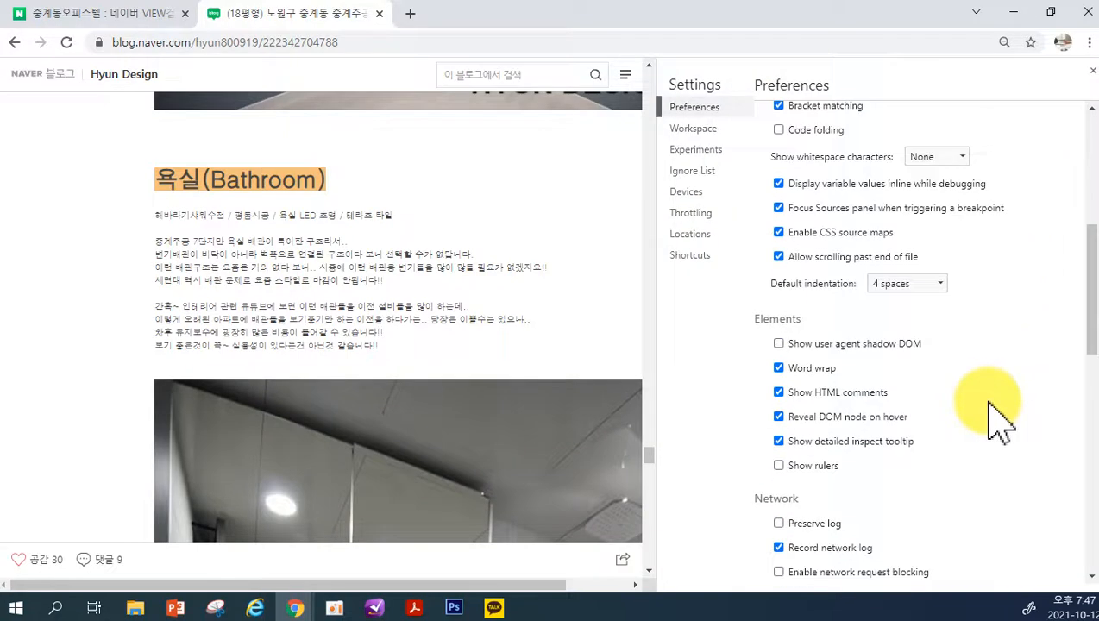
pyautogui.scroll(-10, 1001, 418)
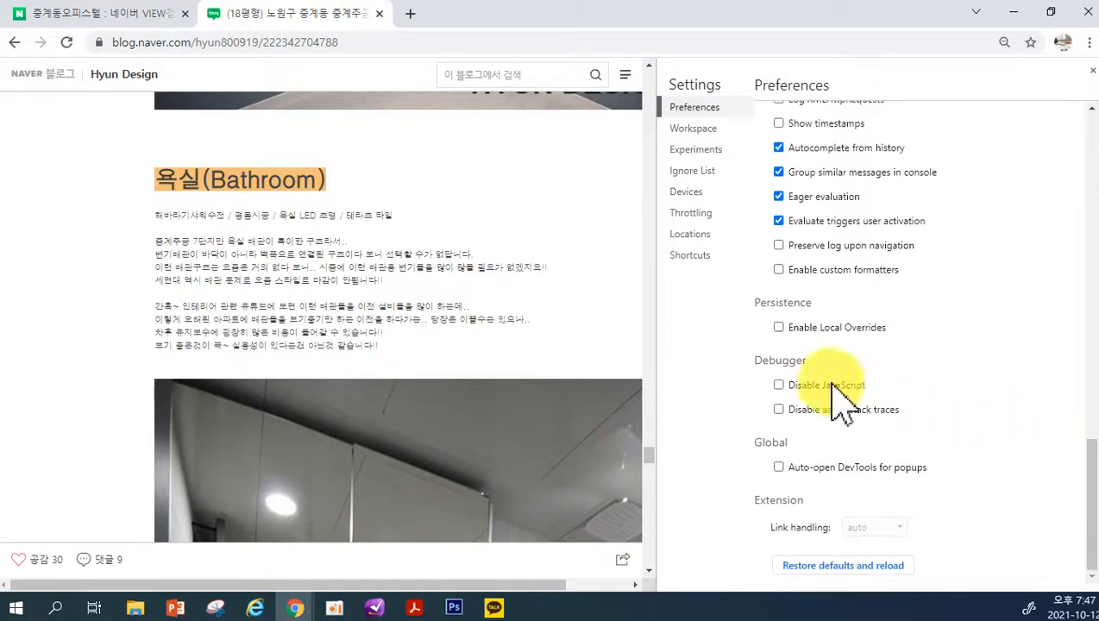
pyautogui.click(779, 387)
# Copy all the description text between the 욕실(Bathroom) heading and the photo below it
pyautogui.moveTo(155, 216); pyautogui.dragTo(332, 281)
pyautogui.click(361, 285)
pyautogui.moveTo(379, 350); pyautogui.dragTo(165, 220)
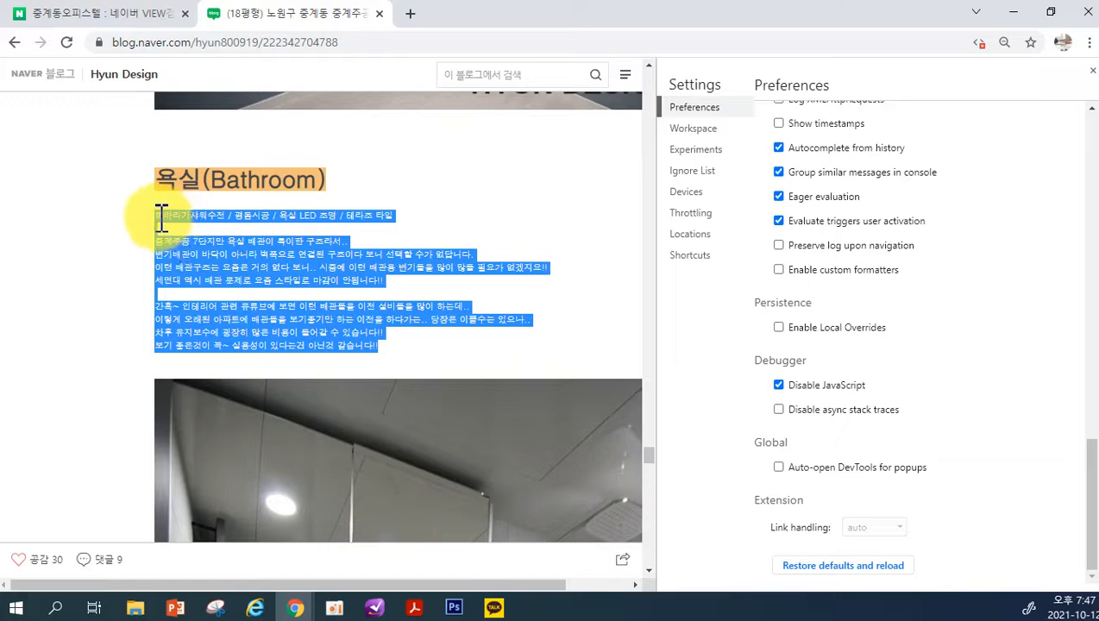
pyautogui.rightClick(232, 269)
pyautogui.click(244, 289)
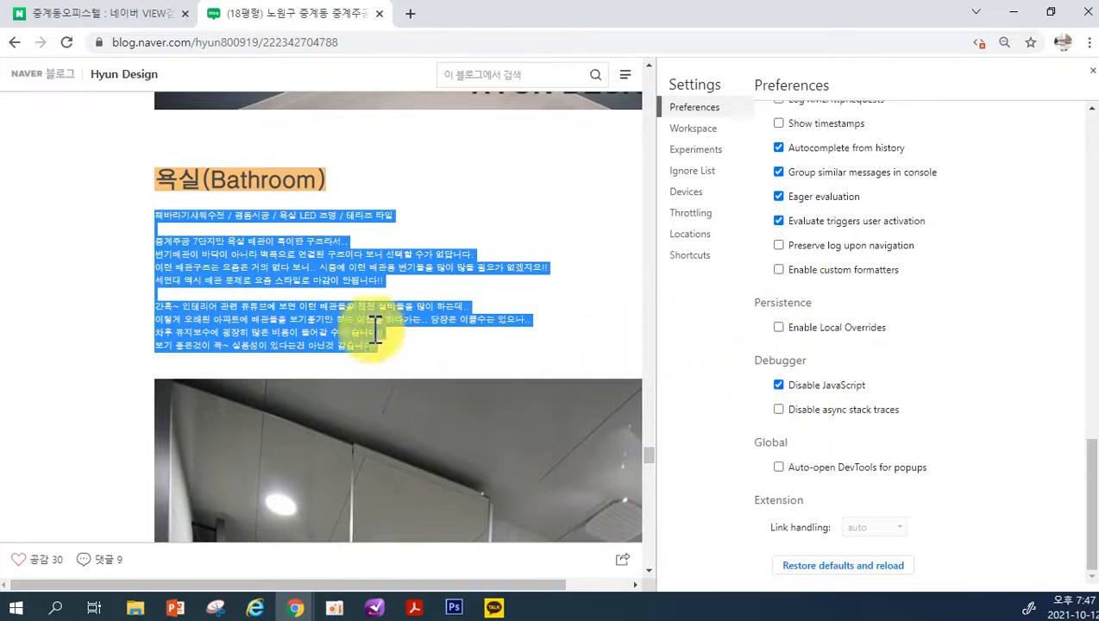
# Open Notepad, paste the copied bathroom description into a blank note and look through the pasted text
pyautogui.click(56, 604)
pyautogui.click(121, 341)
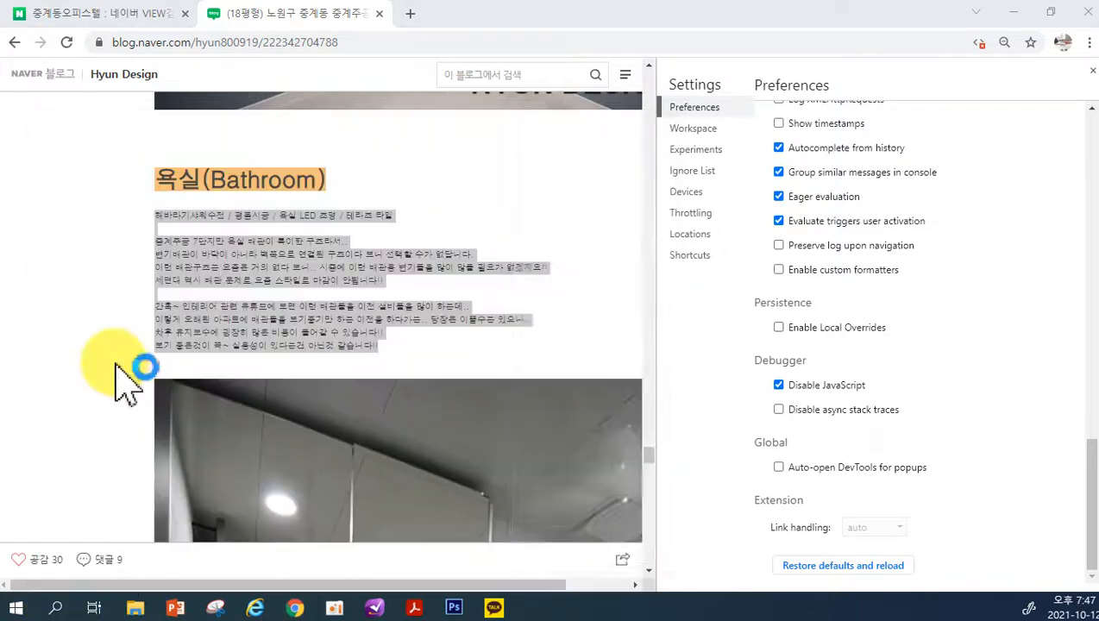
pyautogui.hotkey('ctrl', 'v')
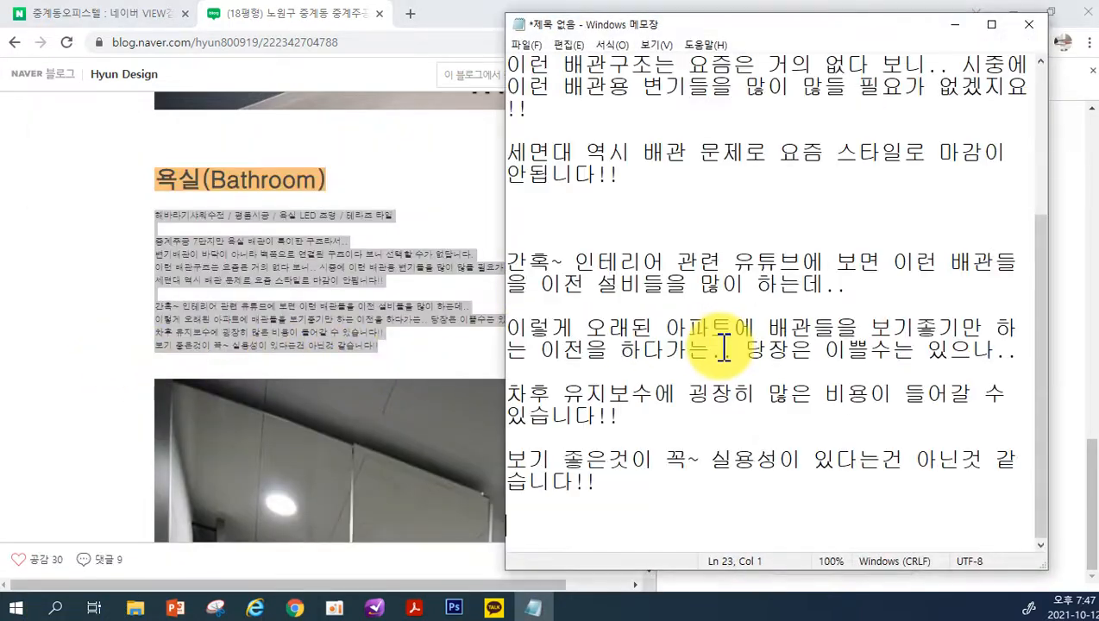
pyautogui.scroll(3, 792, 417)
pyautogui.scroll(-3, 779, 382)
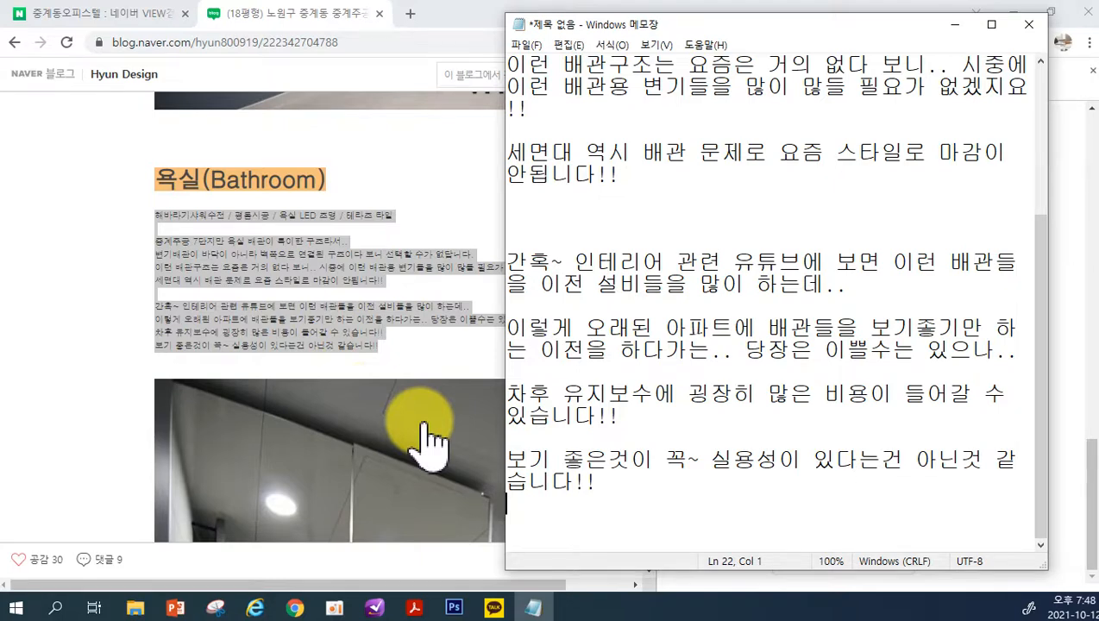
# Close Notepad without saving the pasted text and close the DevTools settings beside the blog post
pyautogui.click(1029, 24)
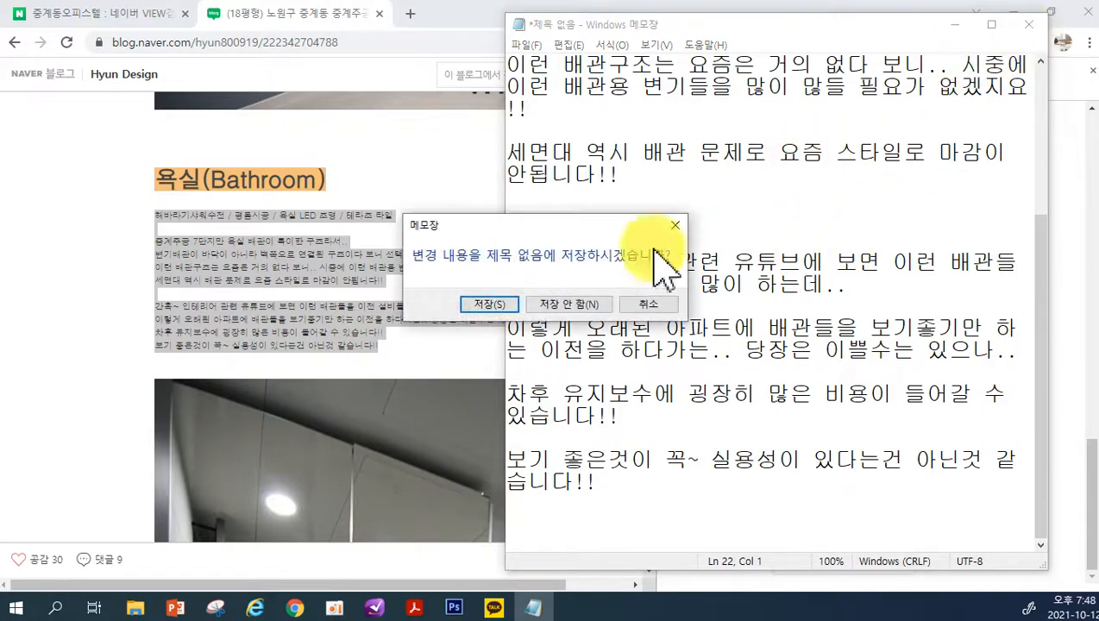
pyautogui.click(557, 304)
pyautogui.click(1093, 79)
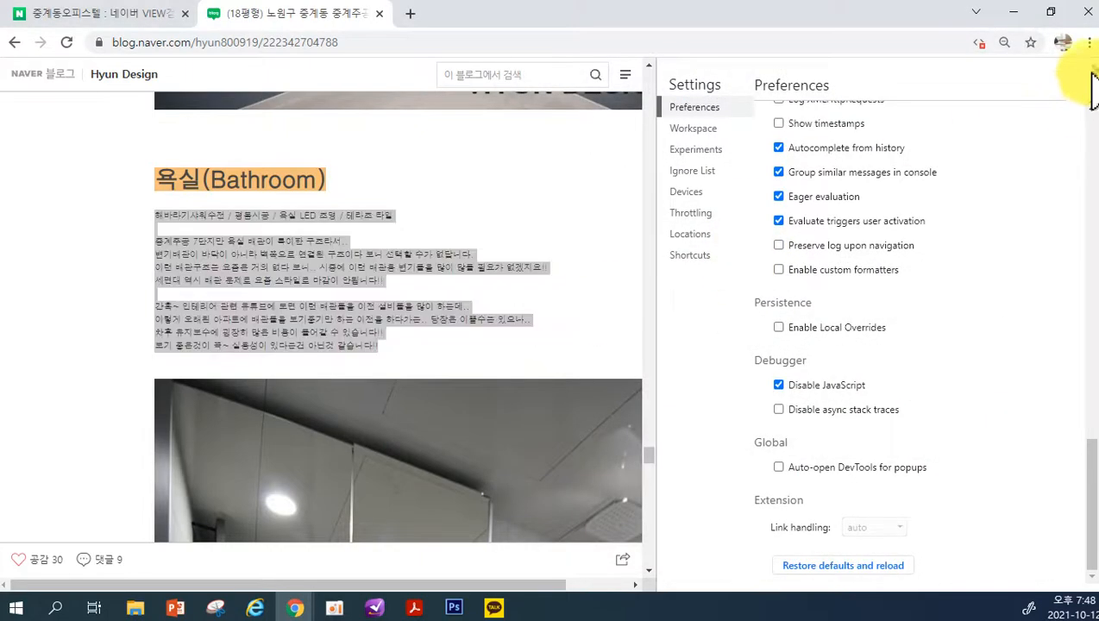
pyautogui.click(1092, 80)
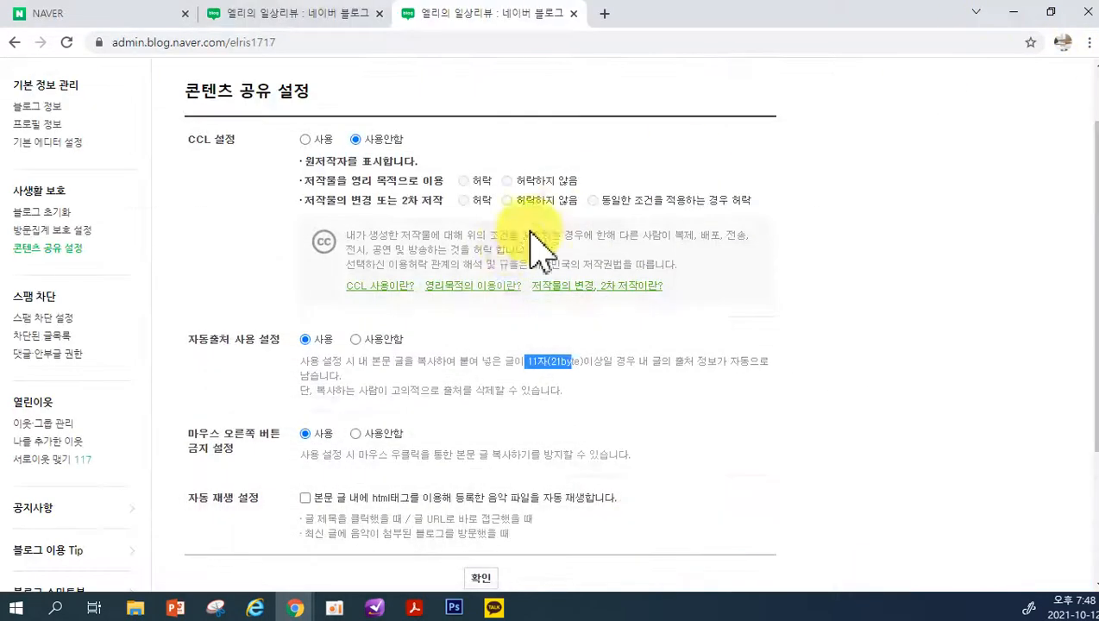
# Highlight the 마우스 오른쪽 버튼 금지 설정 label, switch back to the 18평형 blog post and close DevTools there
pyautogui.moveTo(199, 434); pyautogui.dragTo(275, 450)
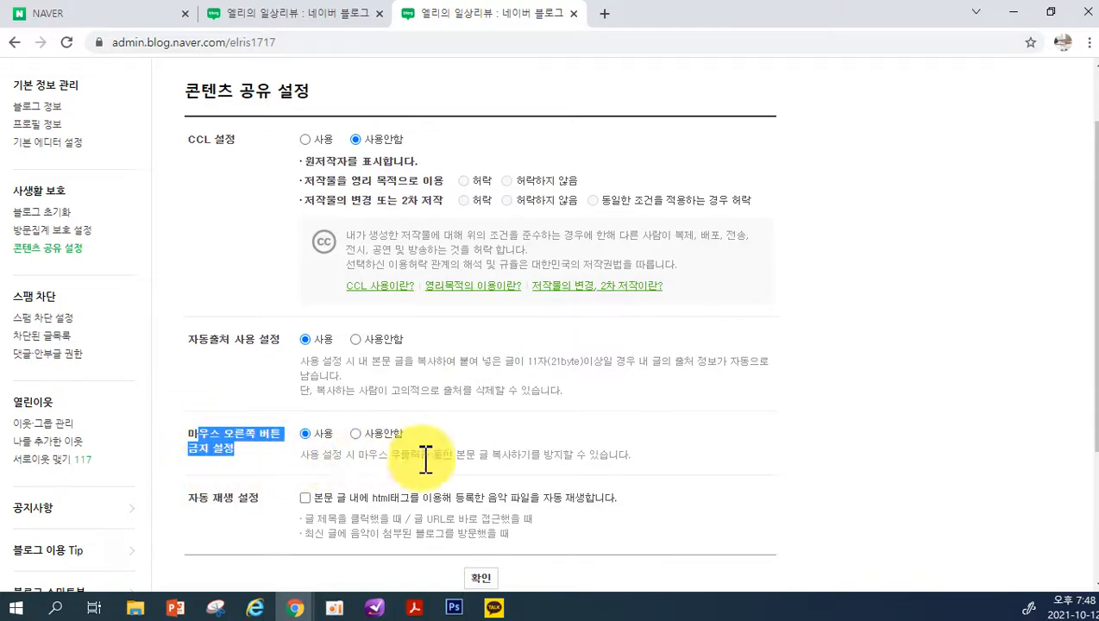
pyautogui.click(296, 603)
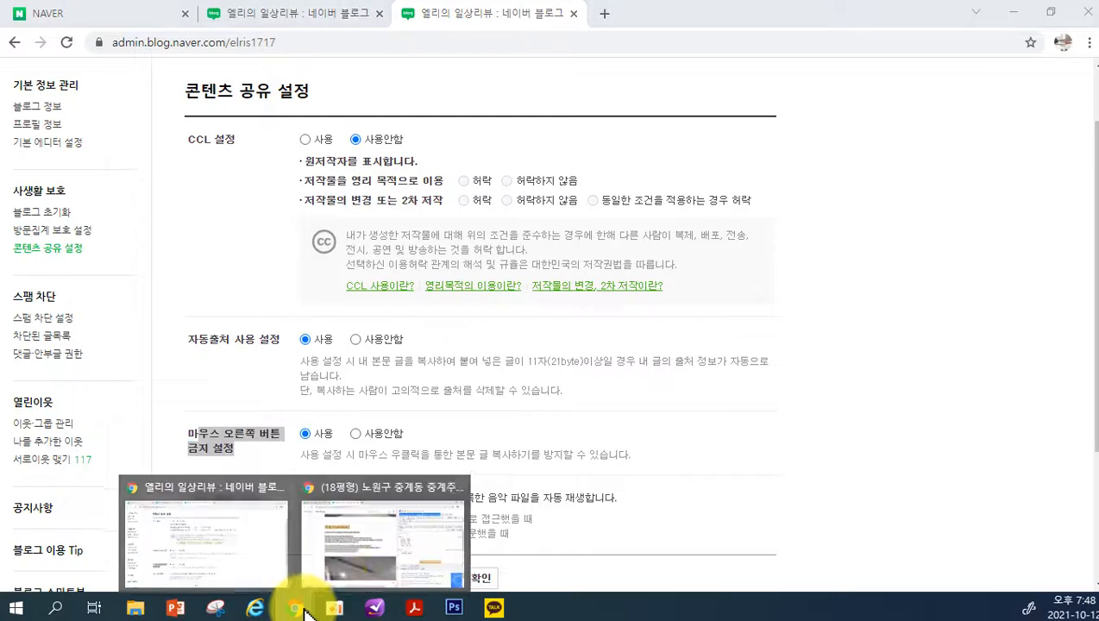
pyautogui.click(371, 565)
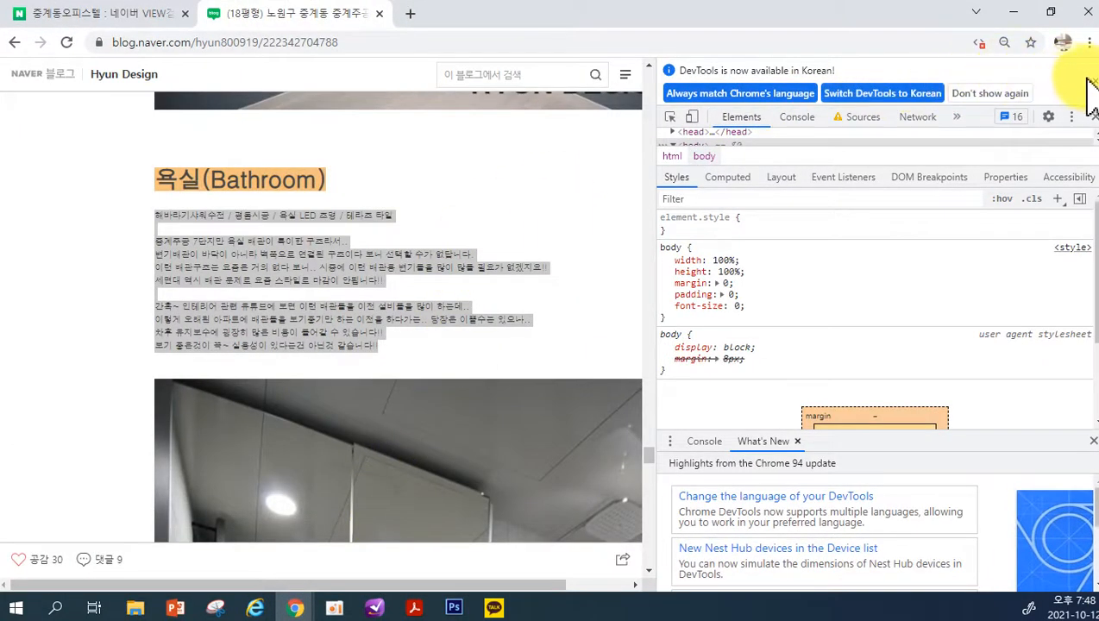
pyautogui.click(1089, 74)
pyautogui.scroll(2, 862, 122)
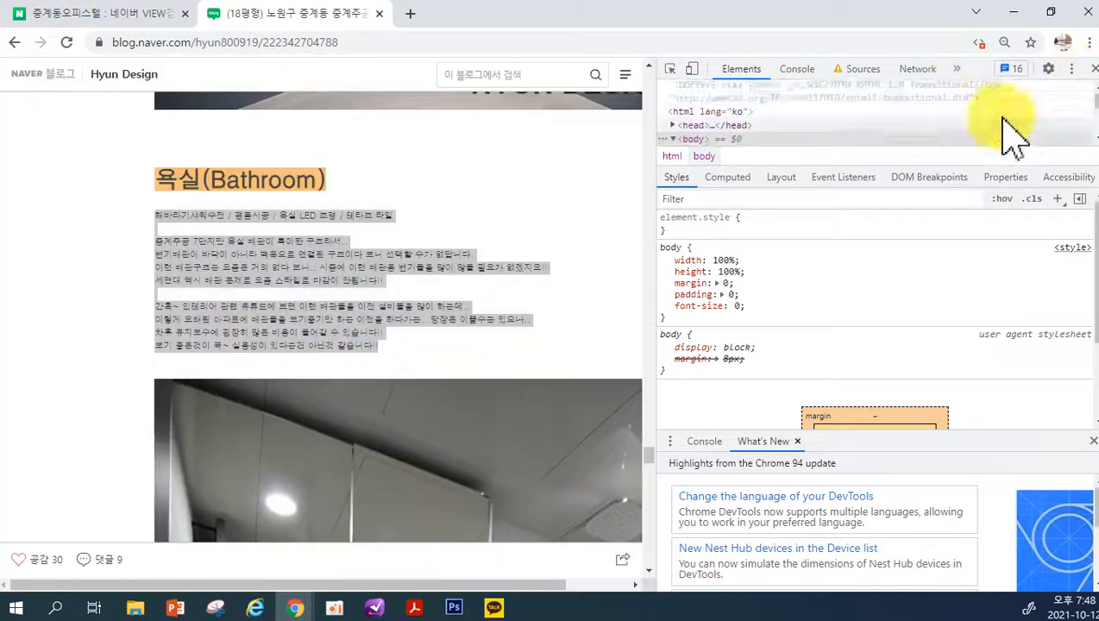
pyautogui.click(1093, 69)
pyautogui.click(765, 292)
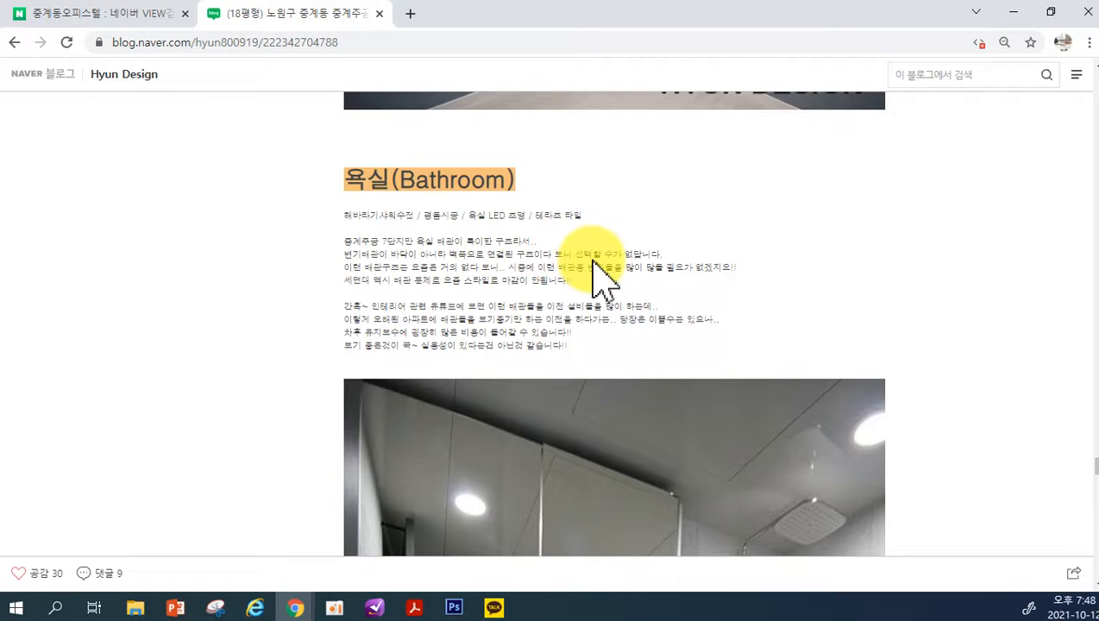
# Reopen DevTools on the 18평형 blog post and enable Disable JavaScript in its preferences
pyautogui.press('F12')
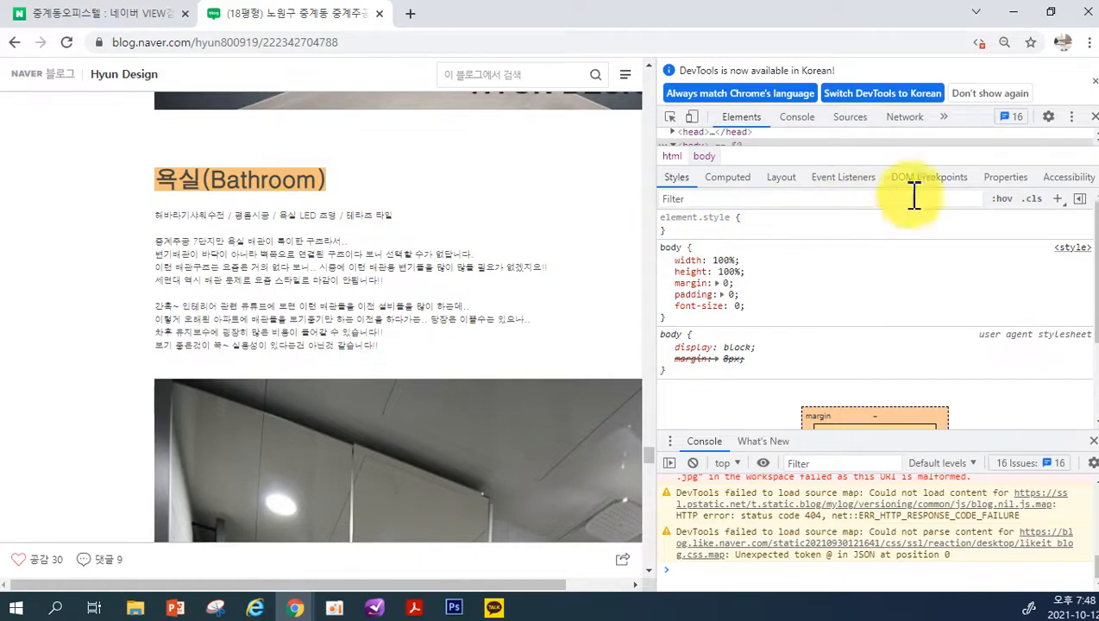
pyautogui.click(1051, 119)
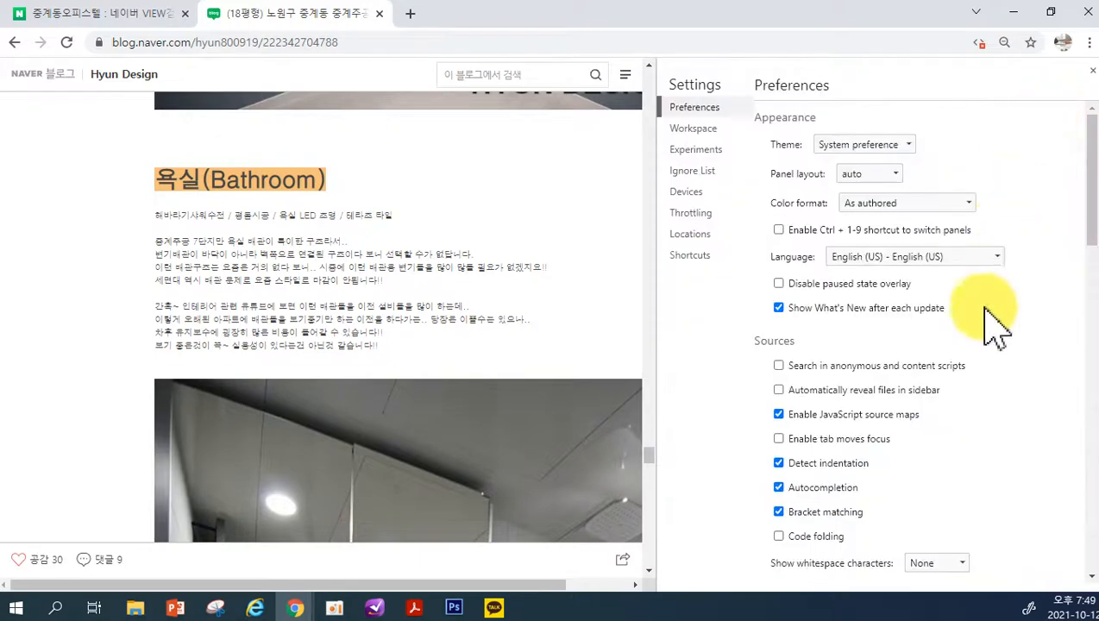
pyautogui.scroll(-5, 966, 451)
pyautogui.scroll(-10, 967, 450)
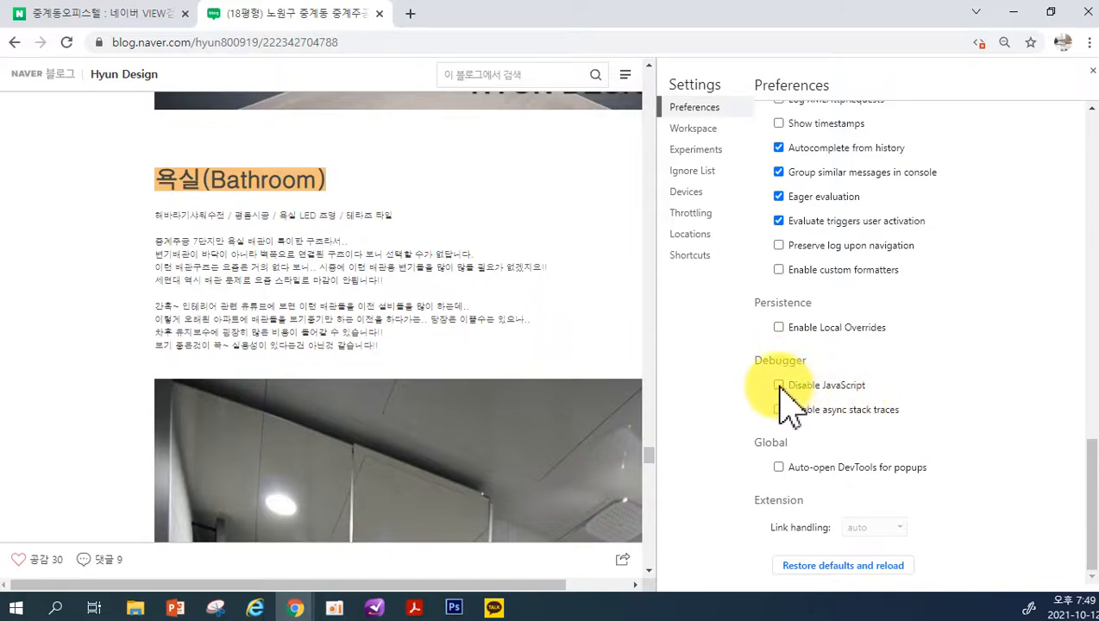
# Copy the whole description under the 욕실(Bathroom) heading, up to the photo below it
pyautogui.moveTo(164, 215); pyautogui.dragTo(414, 385)
pyautogui.moveTo(388, 346); pyautogui.dragTo(163, 215)
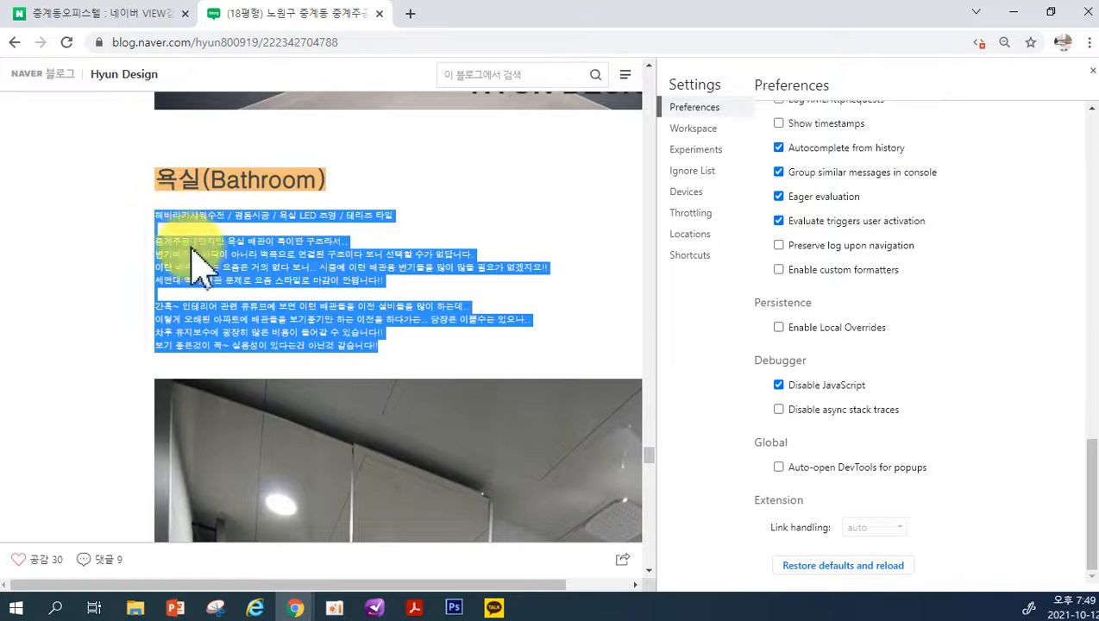
pyautogui.rightClick(201, 257)
pyautogui.click(223, 267)
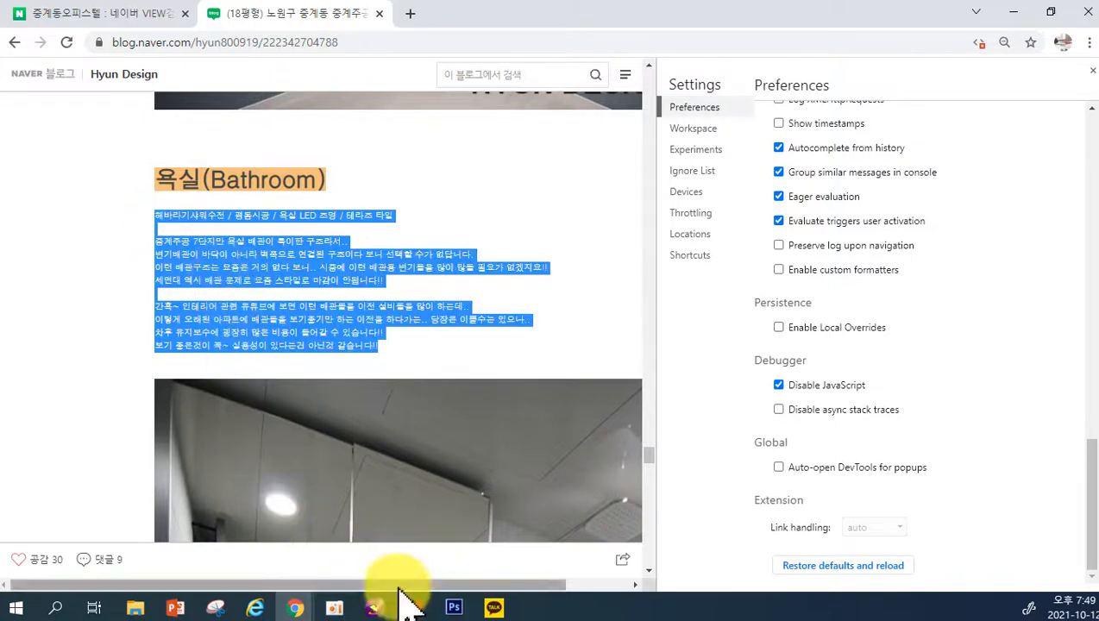
# Open Notepad, paste the copied bathroom description into a blank note and add blank lines after it
pyautogui.click(59, 608)
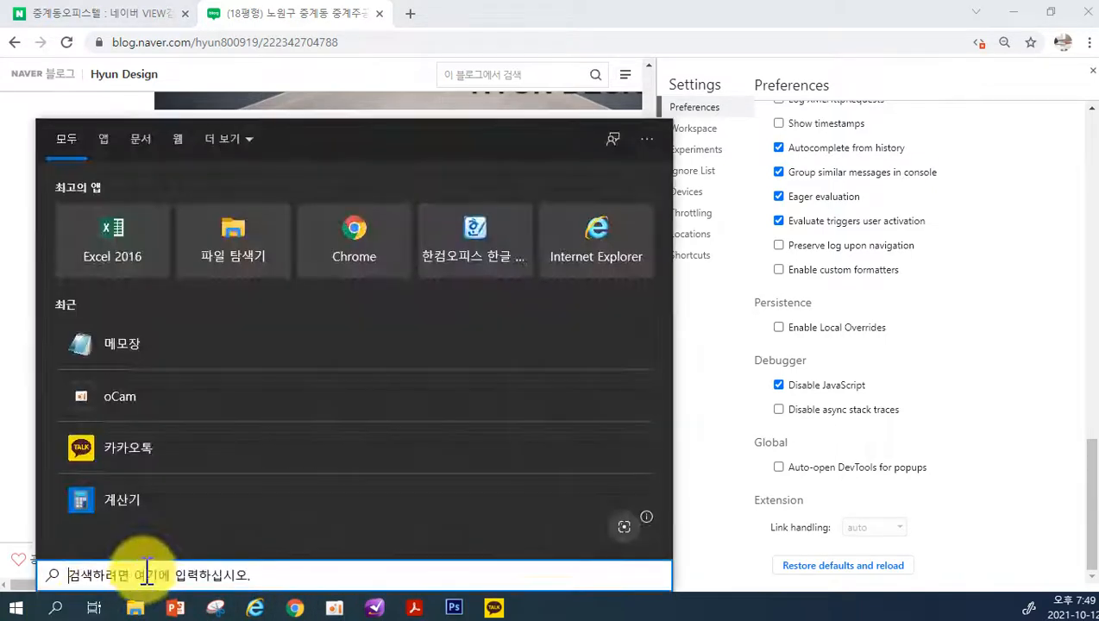
pyautogui.click(117, 358)
pyautogui.hotkey('ctrl', 'v')
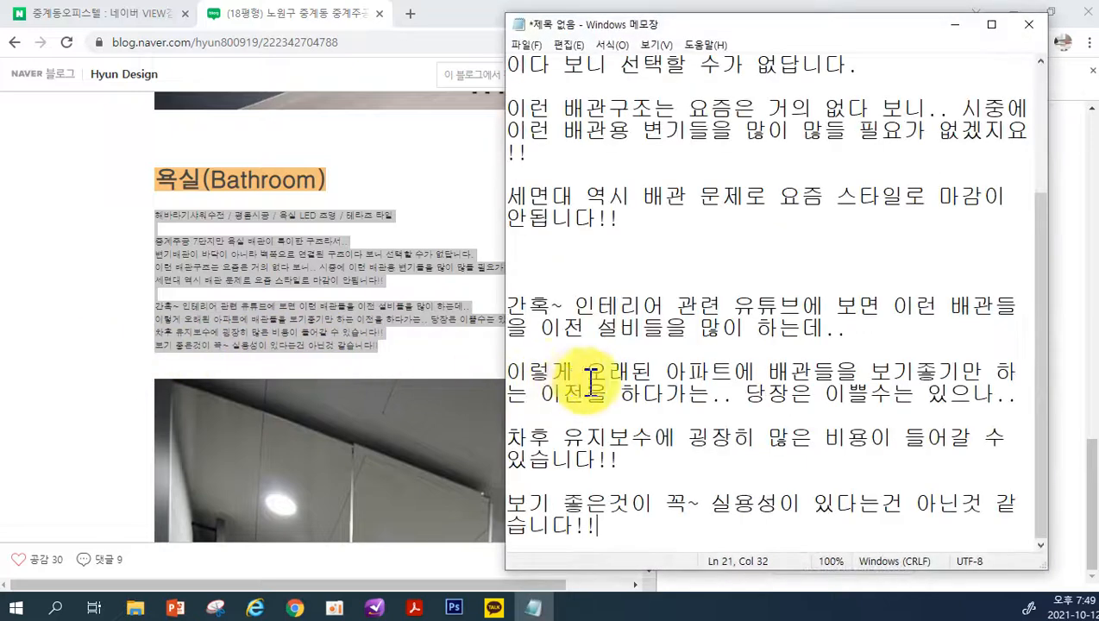
pyautogui.press('Return')
pyautogui.press('Return')
pyautogui.press('Return')
pyautogui.press('Return')
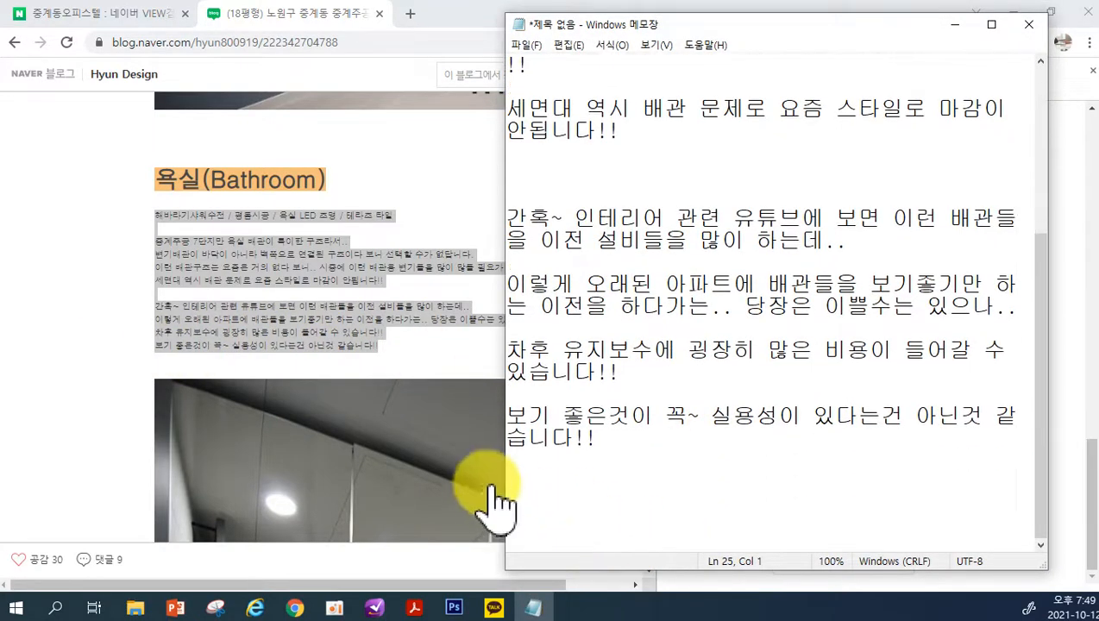
# Return to the 중계동오피스텔 search results in Chrome and open the post 노원구 중계동 도봉구 오피스텔 비우기 사무가구 처리
pyautogui.click(142, 297)
pyautogui.click(82, 14)
pyautogui.scroll(-5, 250, 397)
pyautogui.scroll(-1, 248, 393)
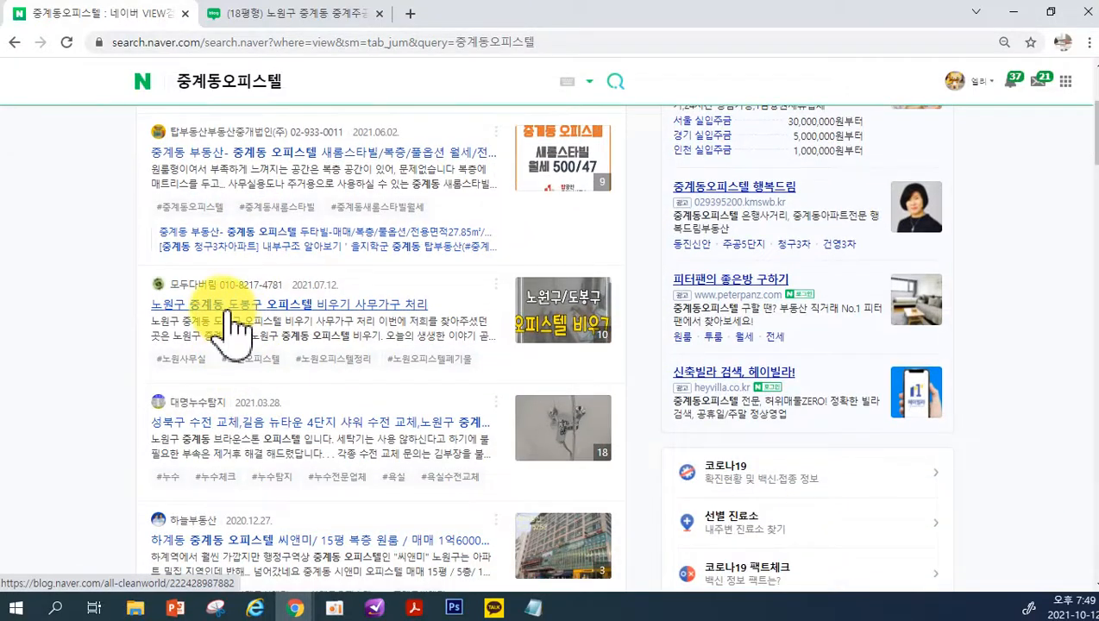
pyautogui.click(231, 309)
# Copy the post's introduction from 사무실 공간으로 사용하시던 곳이더라구요 through 오늘의 생생한 이야기 곧장 보여드릴게요!
pyautogui.scroll(-8, 626, 368)
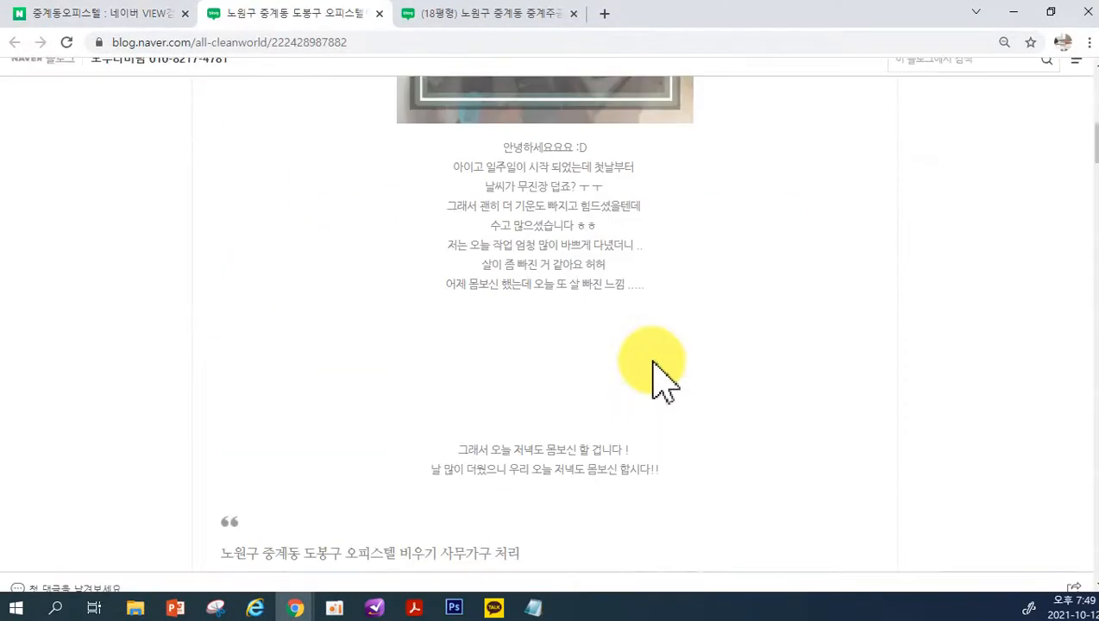
pyautogui.scroll(-4, 659, 371)
pyautogui.scroll(1, 604, 371)
pyautogui.moveTo(475, 384); pyautogui.dragTo(704, 491)
pyautogui.scroll(-2, 691, 479)
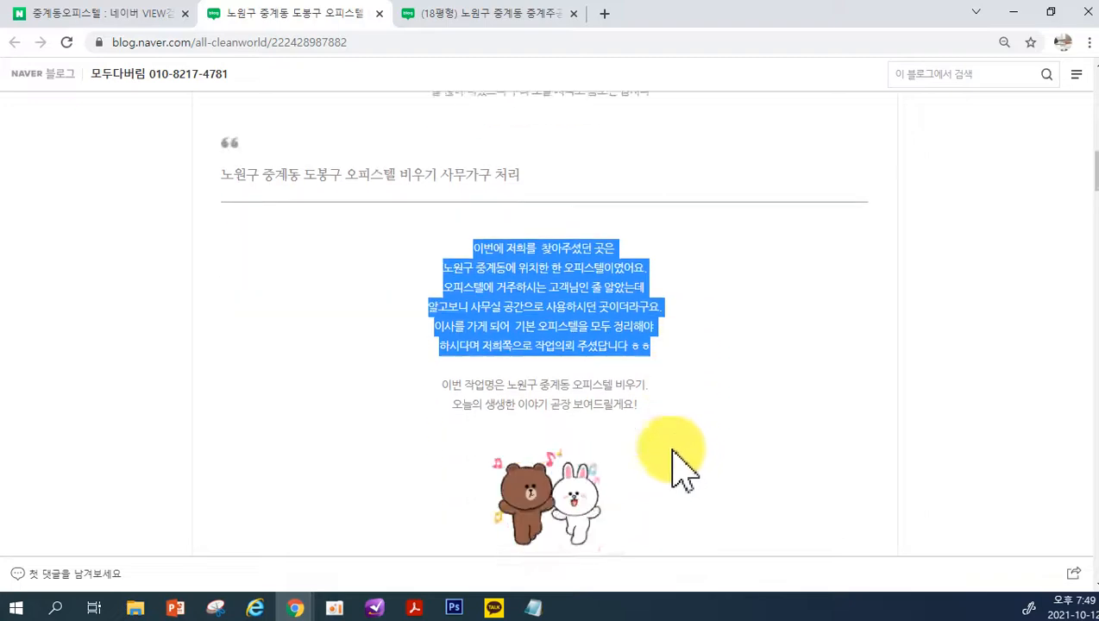
pyautogui.scroll(-1, 681, 470)
pyautogui.click(528, 376)
pyautogui.moveTo(470, 279); pyautogui.dragTo(671, 372)
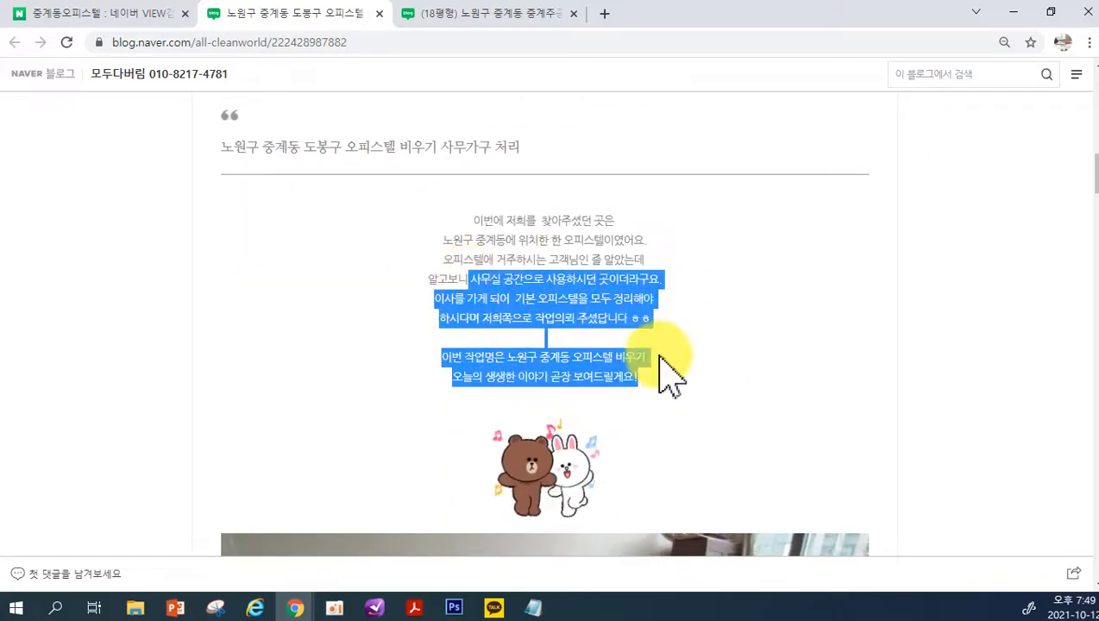
pyautogui.scroll(-2, 604, 285)
pyautogui.rightClick(503, 166)
pyautogui.click(540, 172)
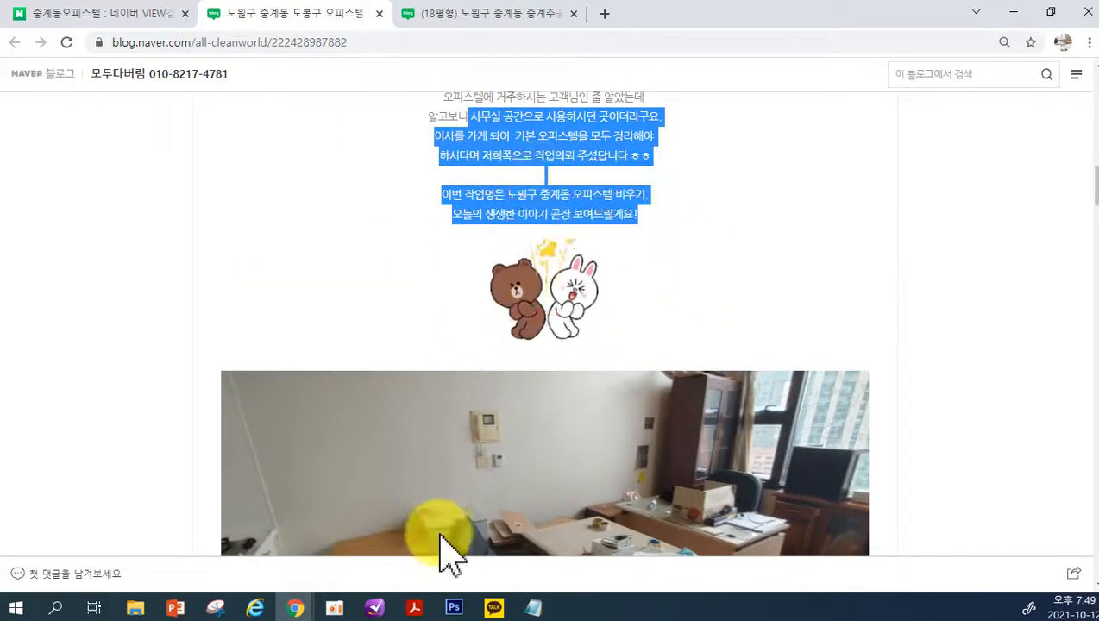
# Paste the copied introduction below the bathroom text in Notepad and highlight the [출처] attribution at its end
pyautogui.click(536, 606)
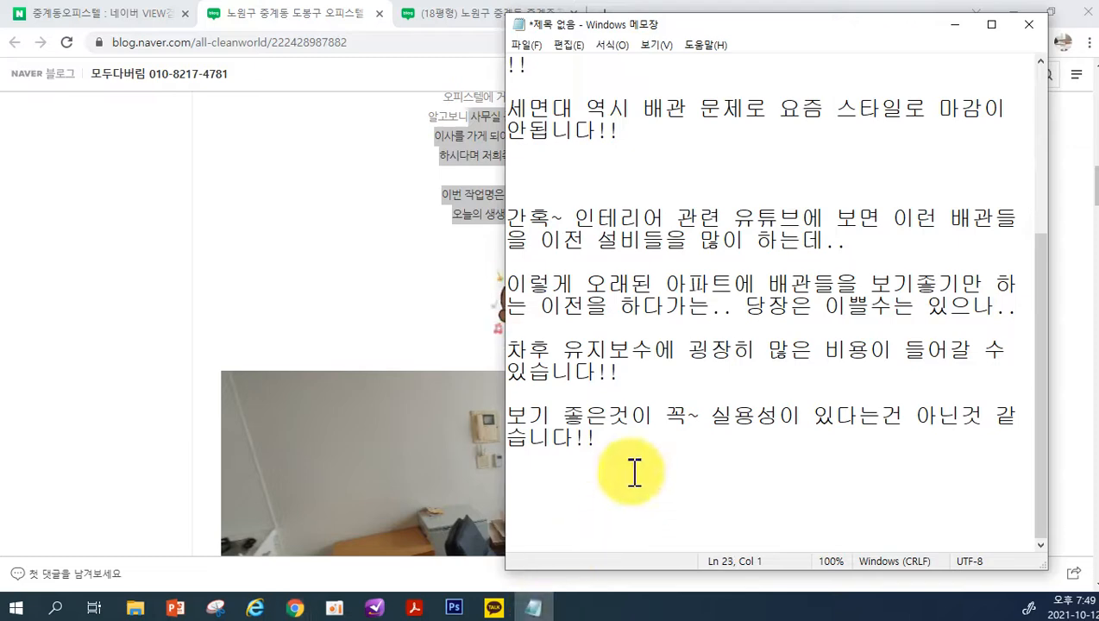
pyautogui.hotkey('ctrl', 'v')
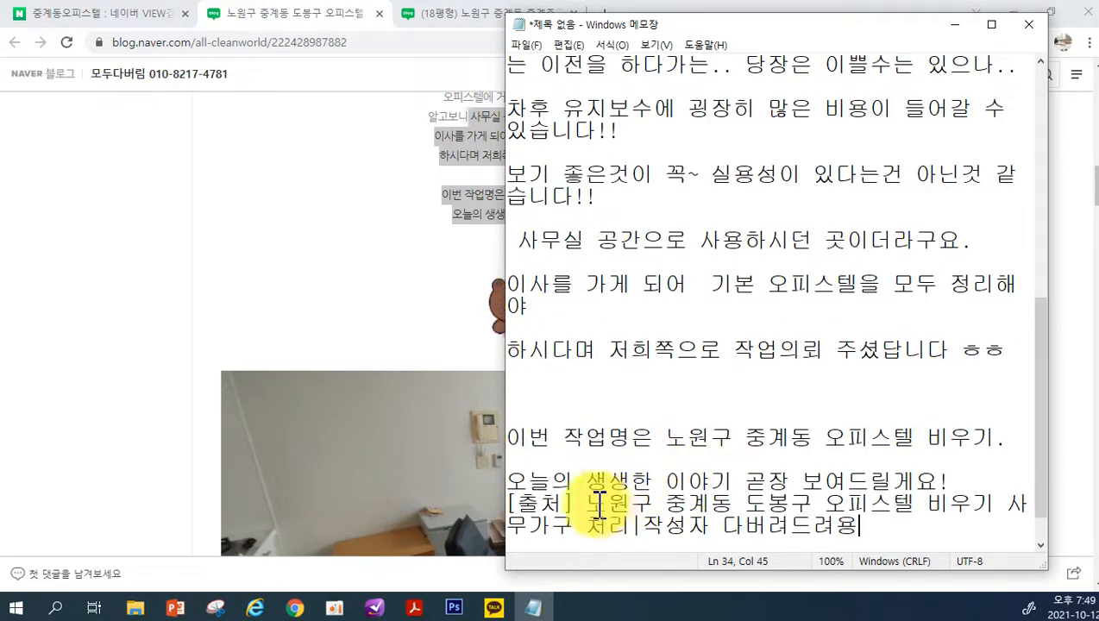
pyautogui.moveTo(512, 505); pyautogui.dragTo(700, 577)
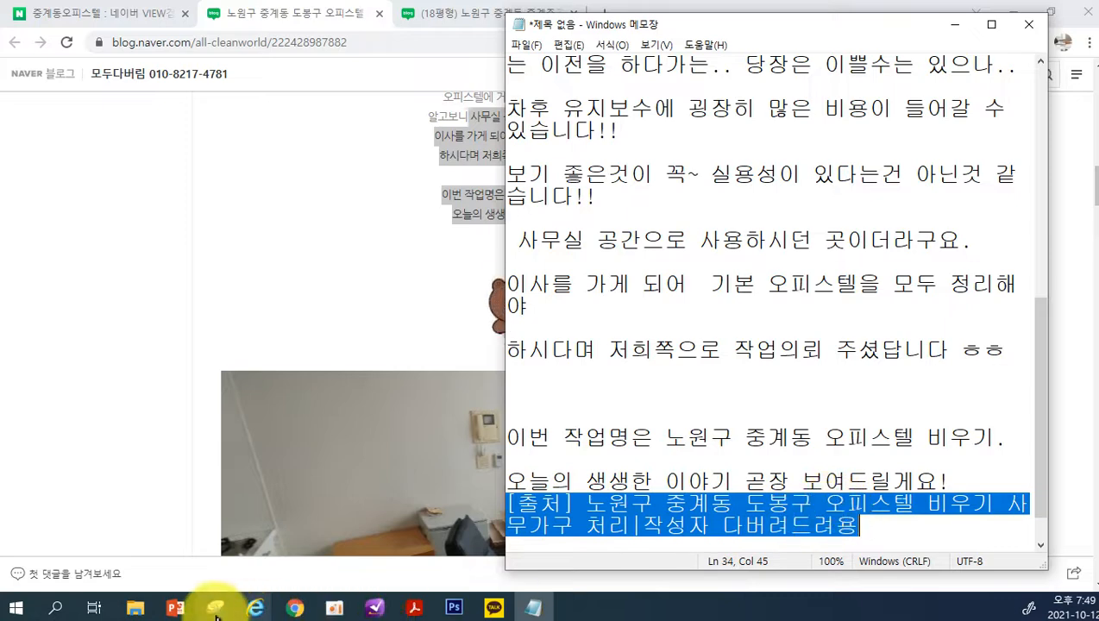
# Switch to the 콘텐츠 공유 설정 page in Chrome and review the 자동출처 사용 설정 option
pyautogui.click(296, 606)
pyautogui.click(246, 552)
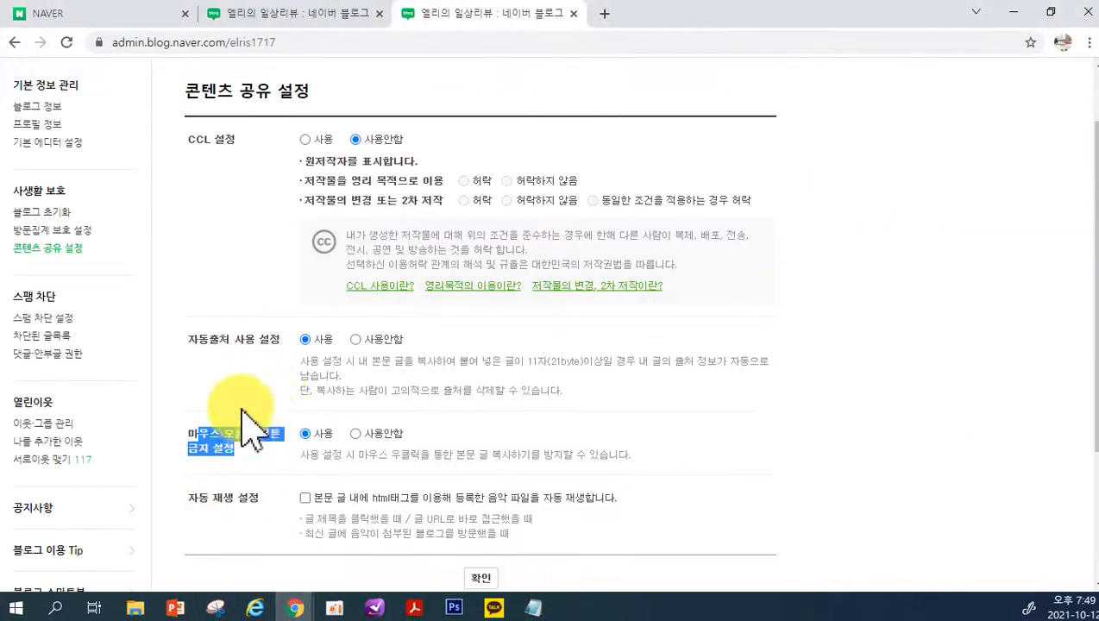
pyautogui.moveTo(200, 339); pyautogui.dragTo(256, 339)
pyautogui.click(264, 388)
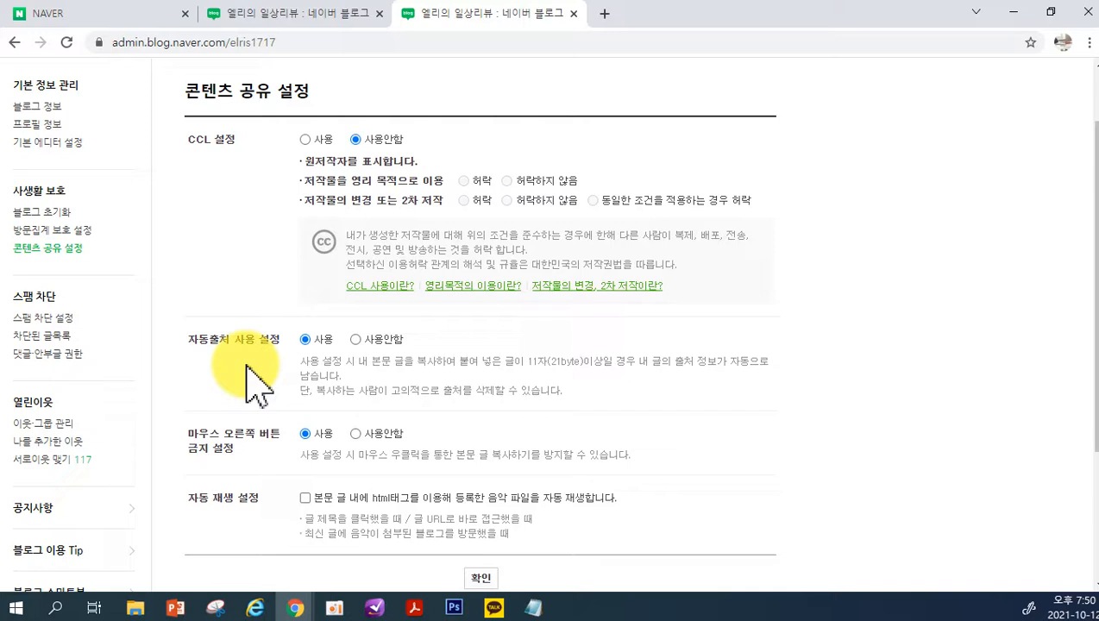
# Delete the [출처] attribution at the end of the Notepad text and return to the 콘텐츠 공유 설정 page
pyautogui.click(533, 609)
pyautogui.moveTo(863, 530); pyautogui.dragTo(503, 508)
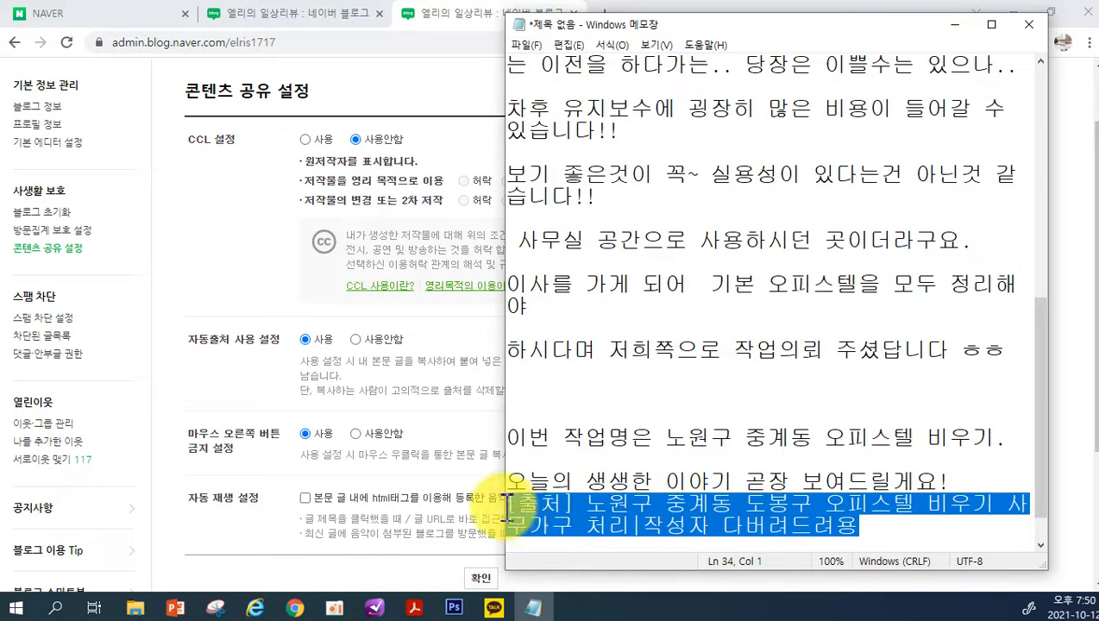
pyautogui.press('BackSpace')
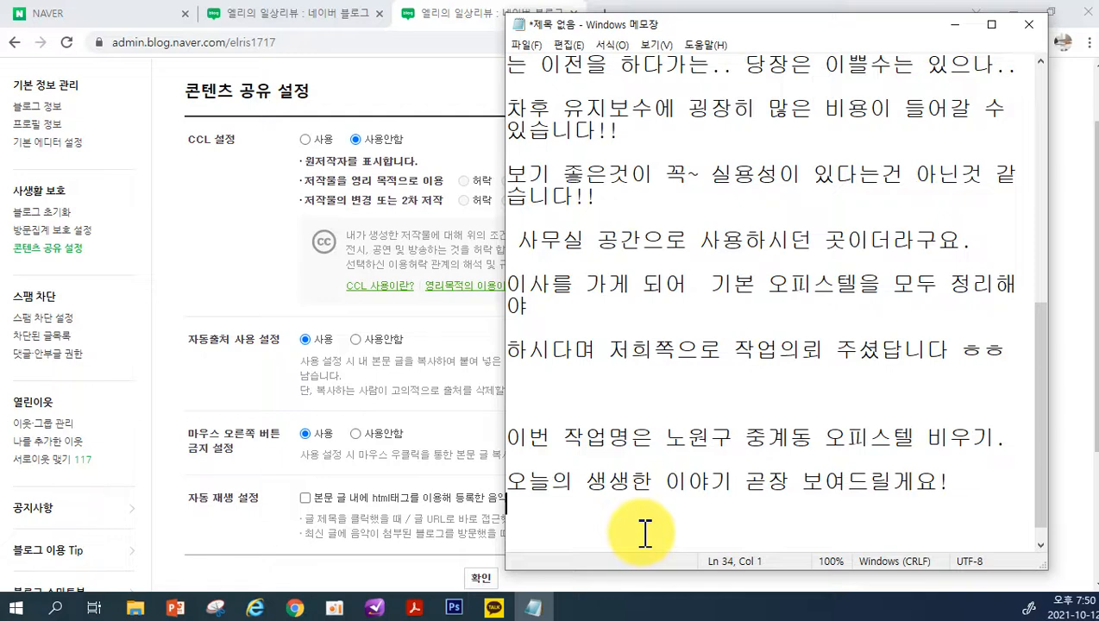
pyautogui.click(432, 384)
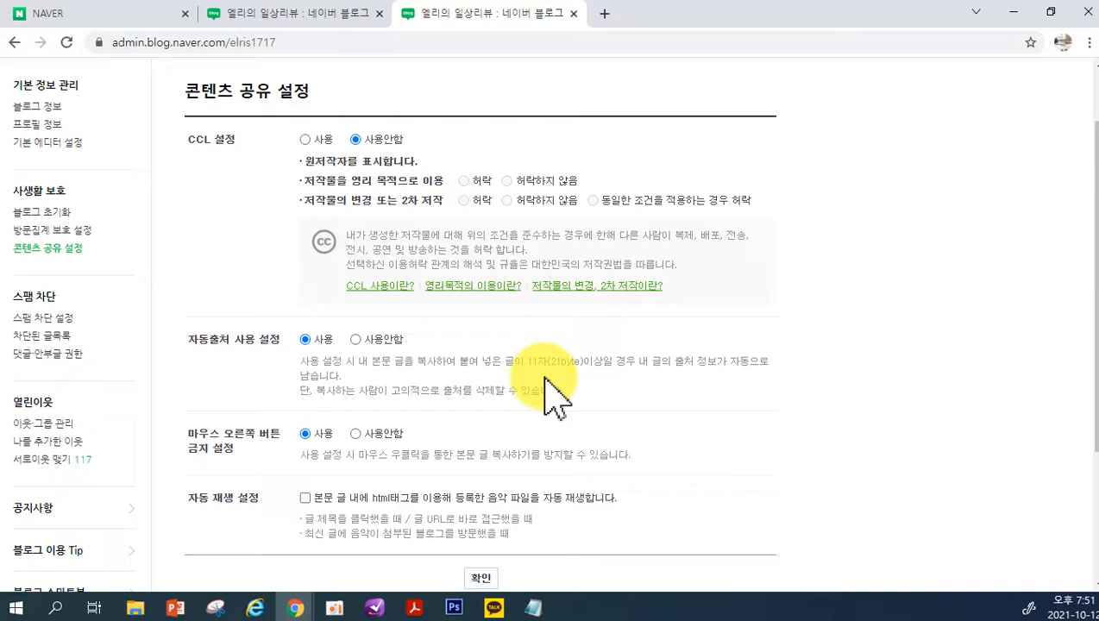
# Switch to the 오피스텔 비우기 사무가구 처리 post, open DevTools and enable Disable JavaScript in its preferences
pyautogui.click(293, 610)
pyautogui.click(328, 580)
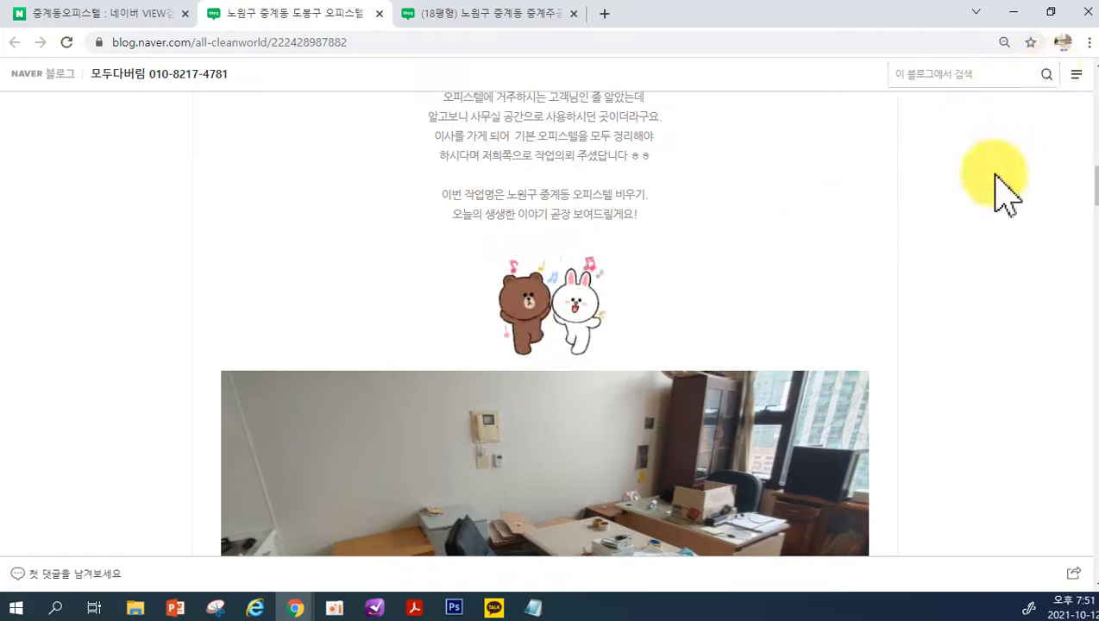
pyautogui.press('F12')
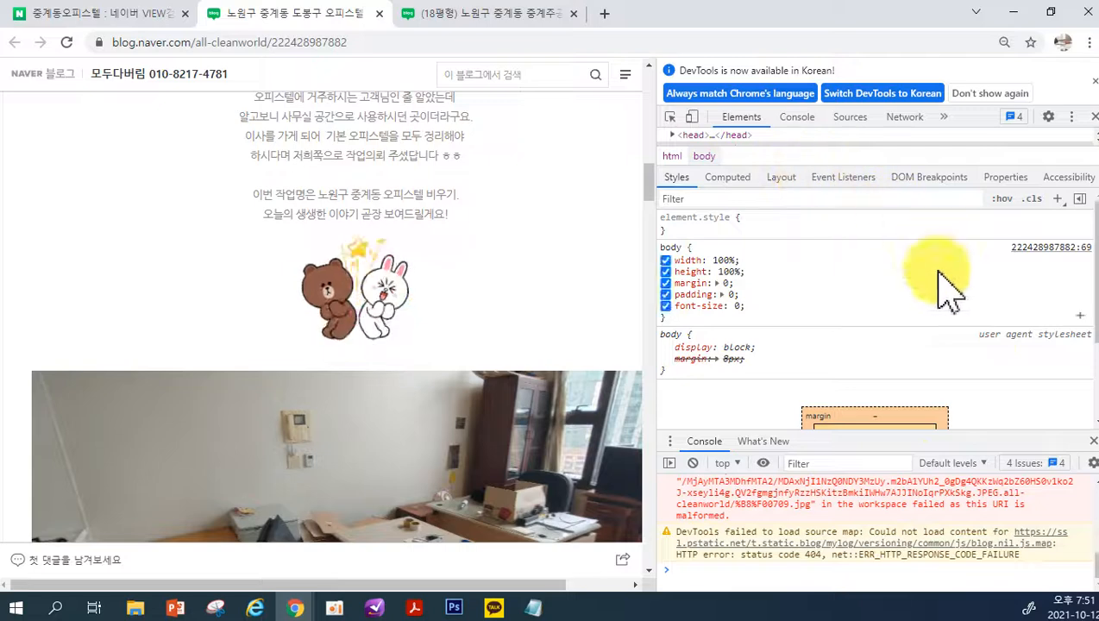
pyautogui.click(1050, 119)
pyautogui.scroll(-10, 951, 363)
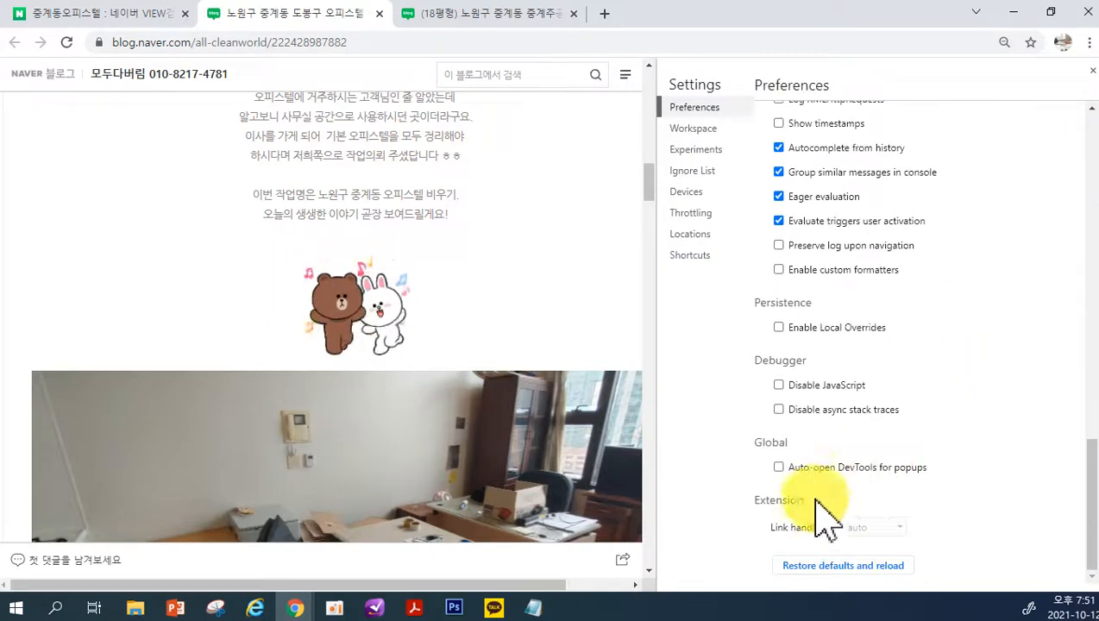
pyautogui.click(779, 386)
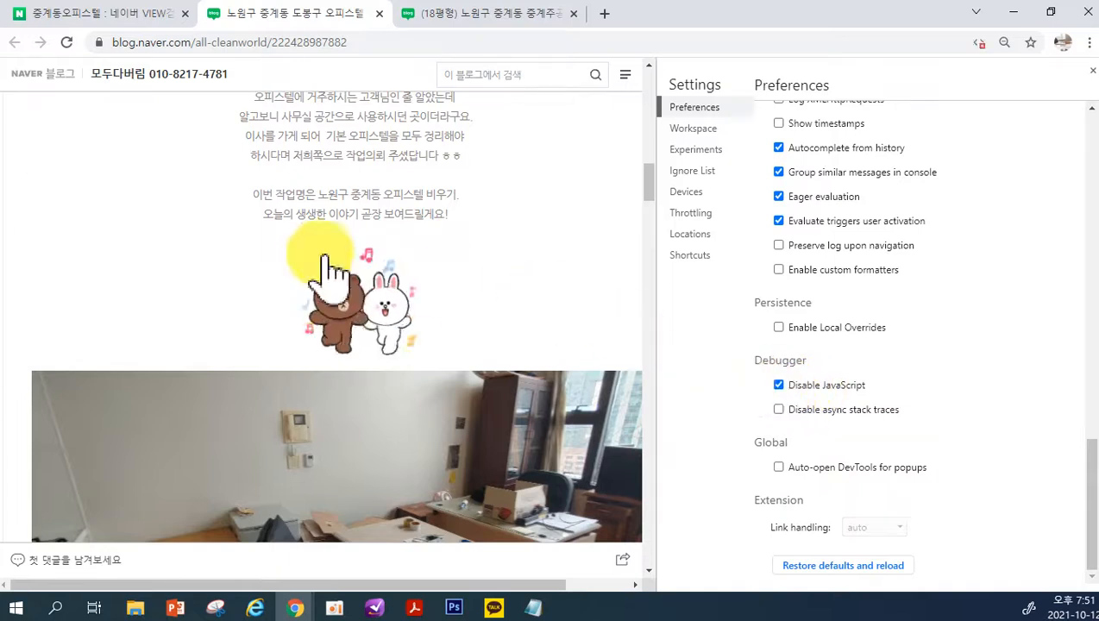
# Test selecting the introduction text under the post's quoted heading and clear the selection
pyautogui.scroll(2, 298, 220)
pyautogui.moveTo(337, 259); pyautogui.dragTo(528, 380)
pyautogui.click(559, 417)
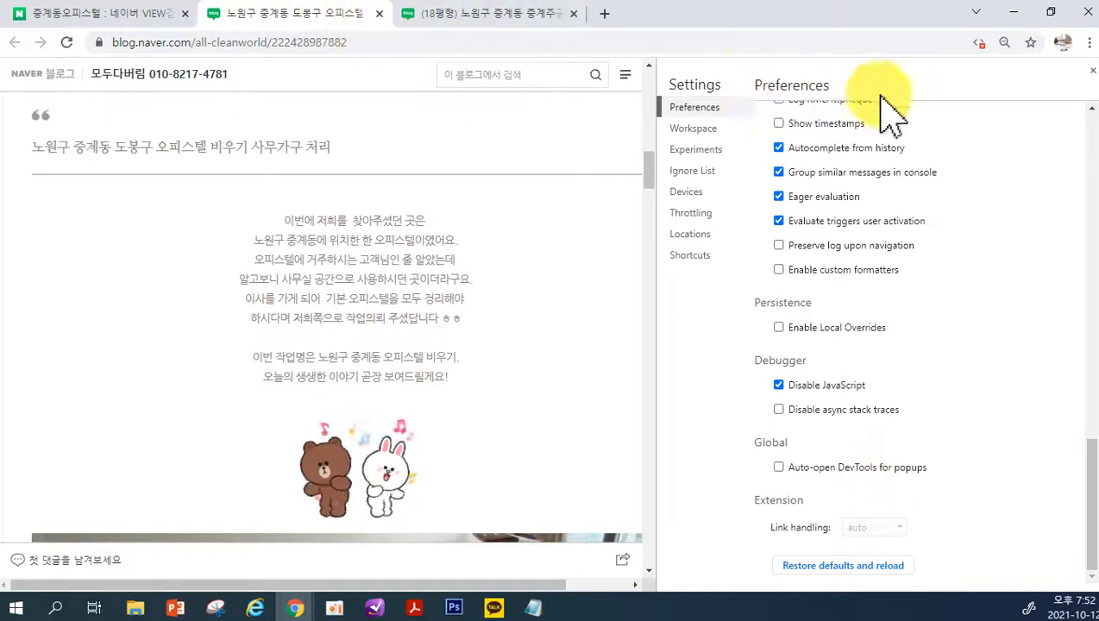
# Close the DevTools settings and the 오피스텔 비우기 post's tab, and go back to 자동 재생 설정 on the 콘텐츠 공유 설정 page
pyautogui.click(1091, 71)
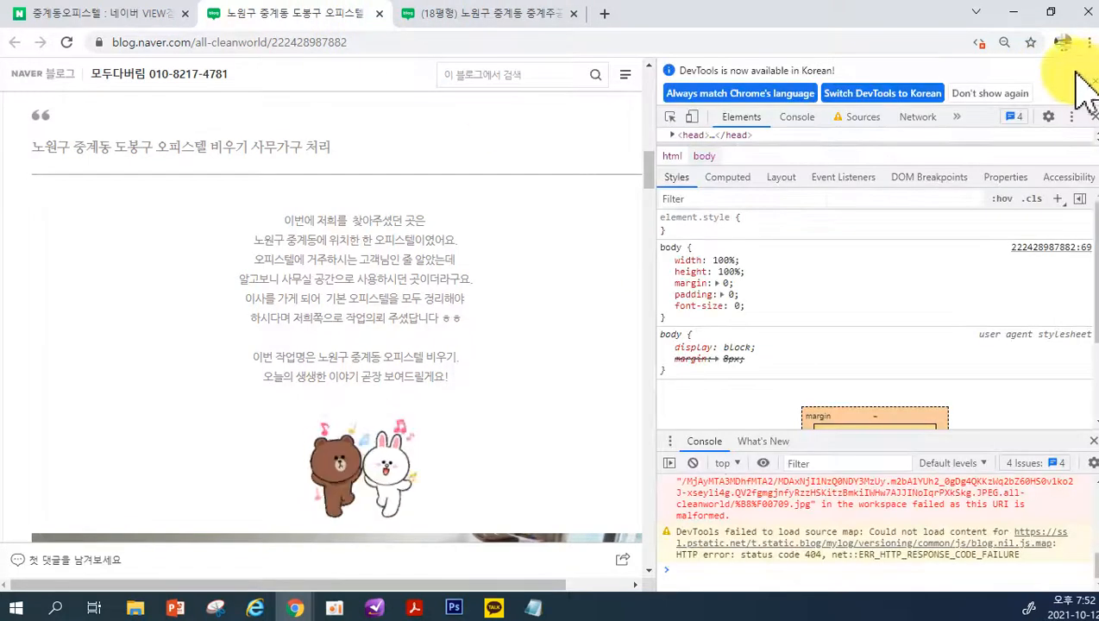
pyautogui.click(380, 14)
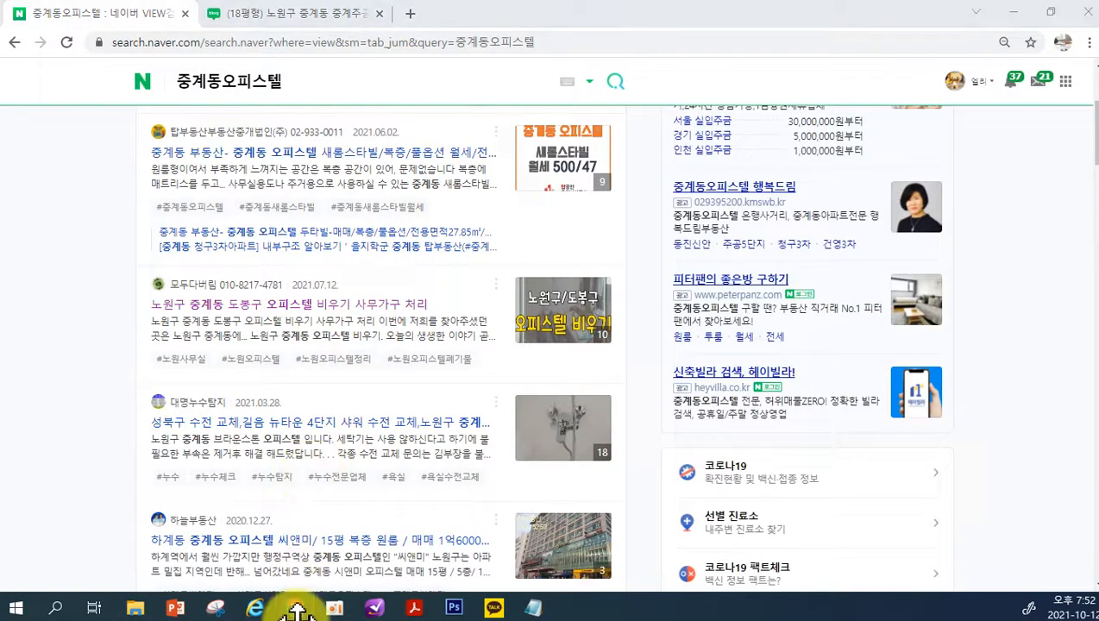
pyautogui.moveTo(297, 608)
pyautogui.click(245, 552)
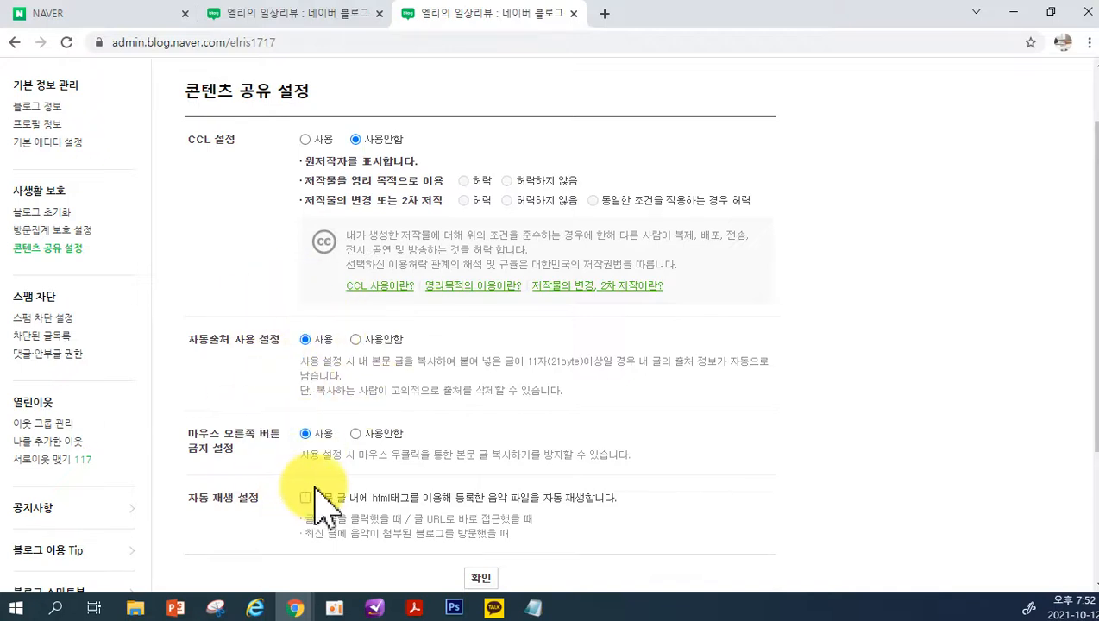
pyautogui.scroll(-1, 332, 496)
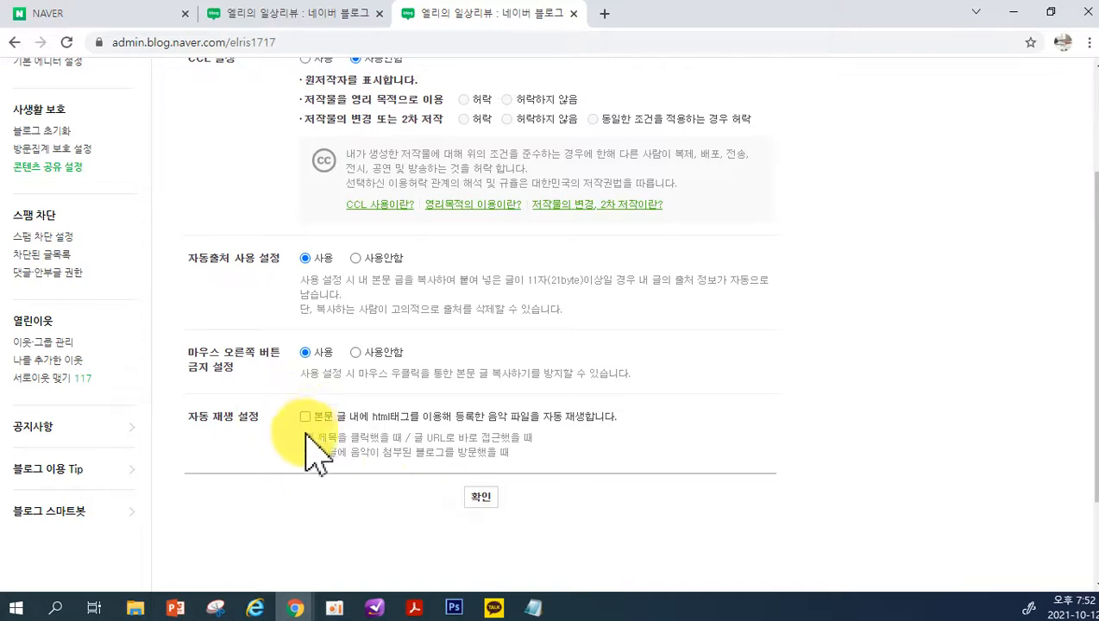
# Open 스팸 차단 설정 and review the automatic spam filter, manual ID blocking and keyword blocking settings
pyautogui.scroll(1, 60, 297)
pyautogui.scroll(2, 69, 302)
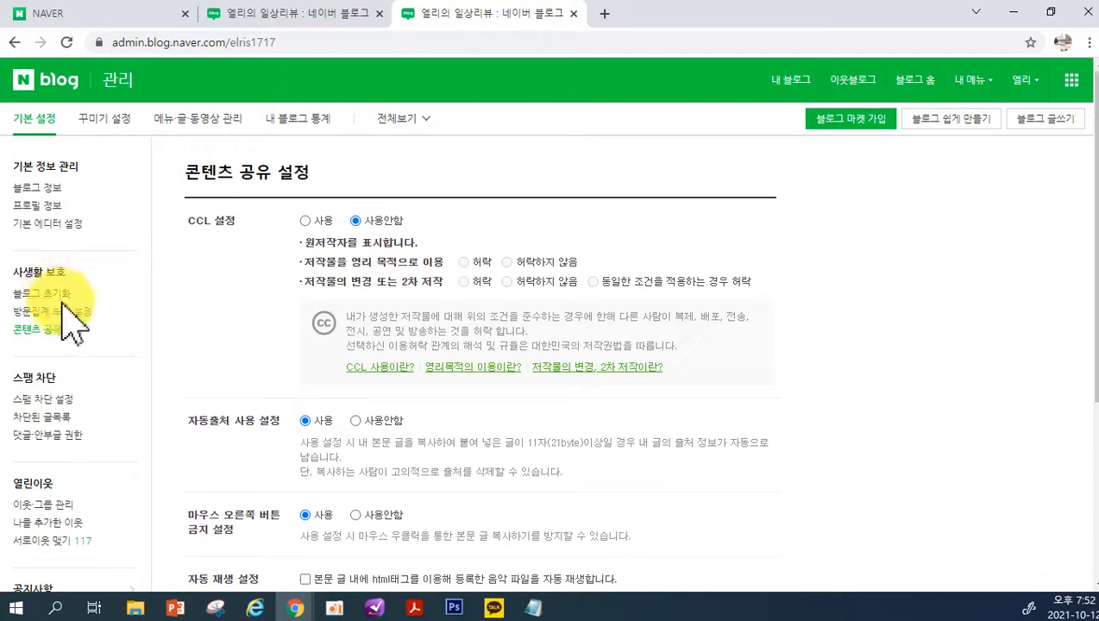
pyautogui.click(35, 401)
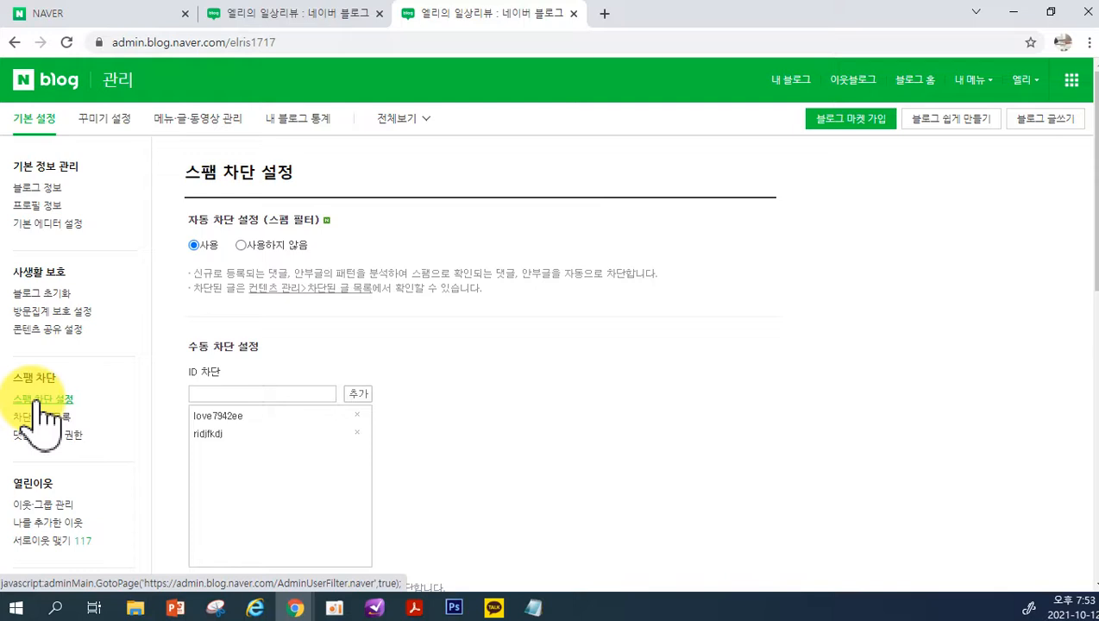
pyautogui.click(36, 402)
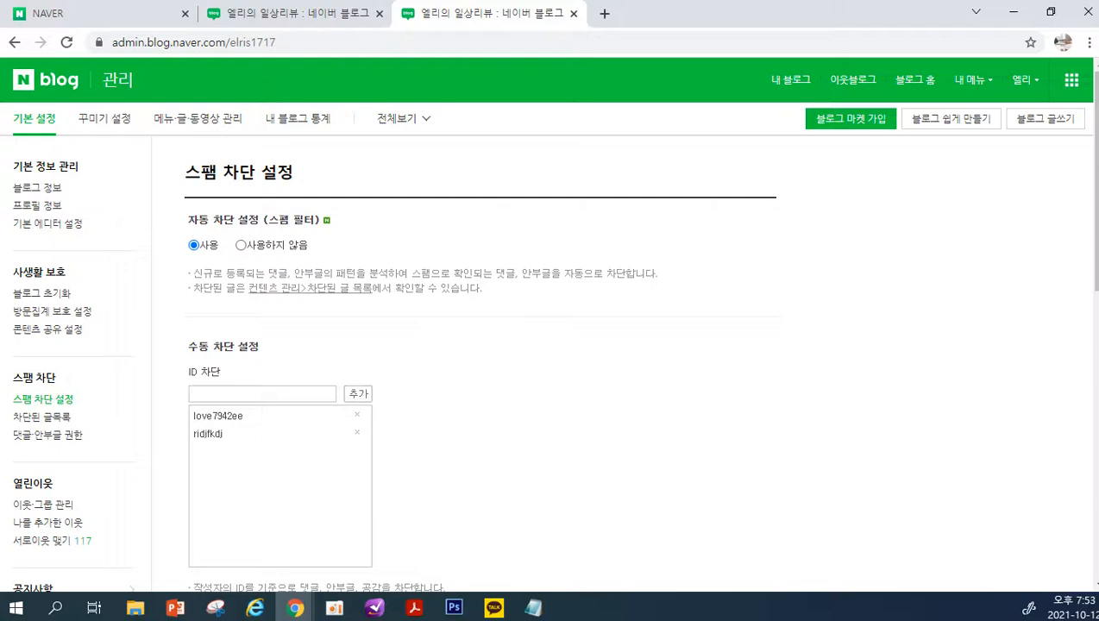
pyautogui.scroll(-3, 341, 453)
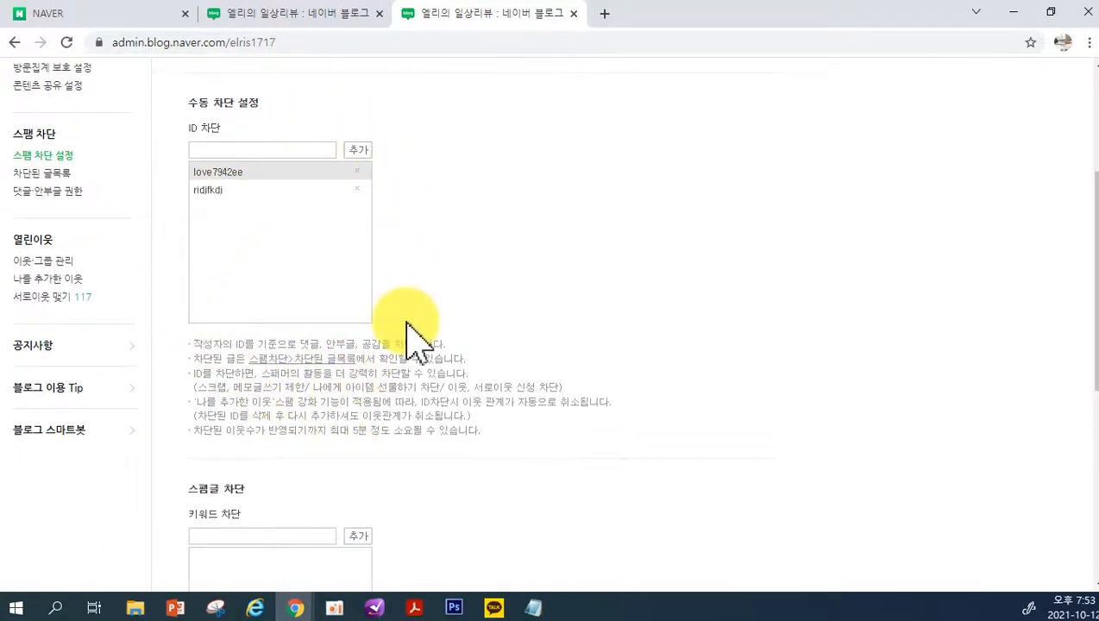
pyautogui.scroll(-3, 417, 326)
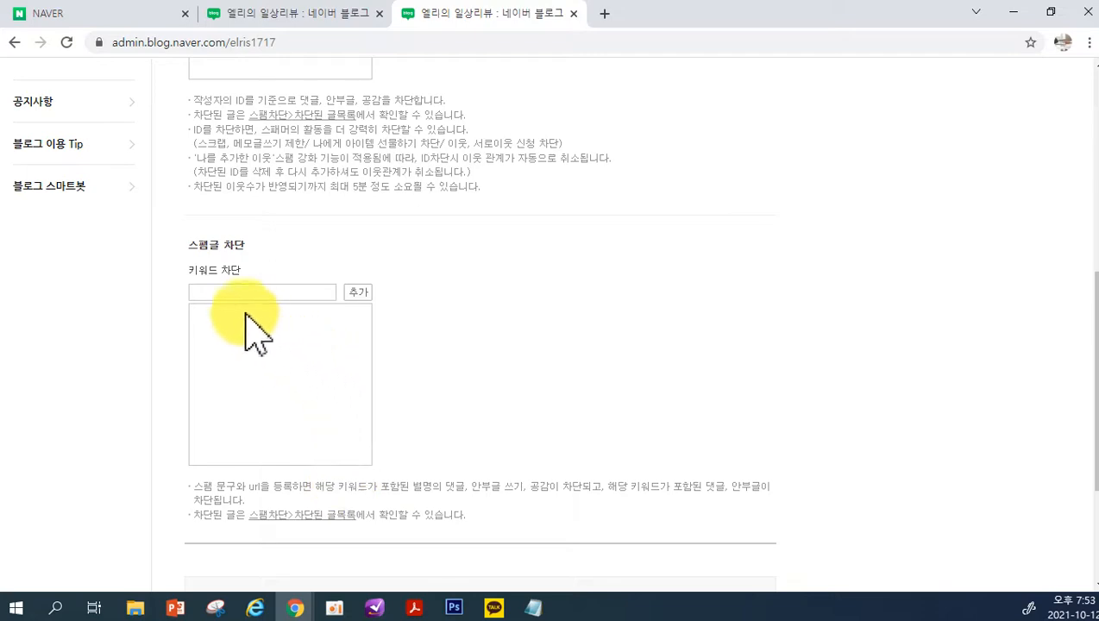
pyautogui.scroll(-2, 306, 462)
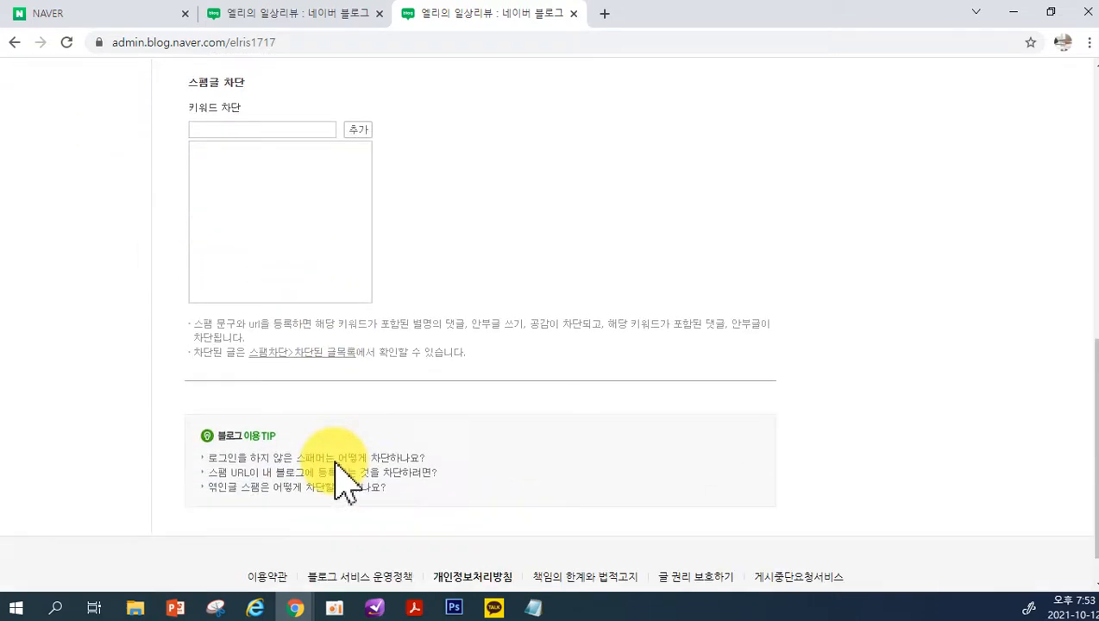
# View the 차단된 글목록 of blocked comments, and open the 댓글·안부글 권한 settings
pyautogui.scroll(5, 293, 462)
pyautogui.scroll(3, 111, 430)
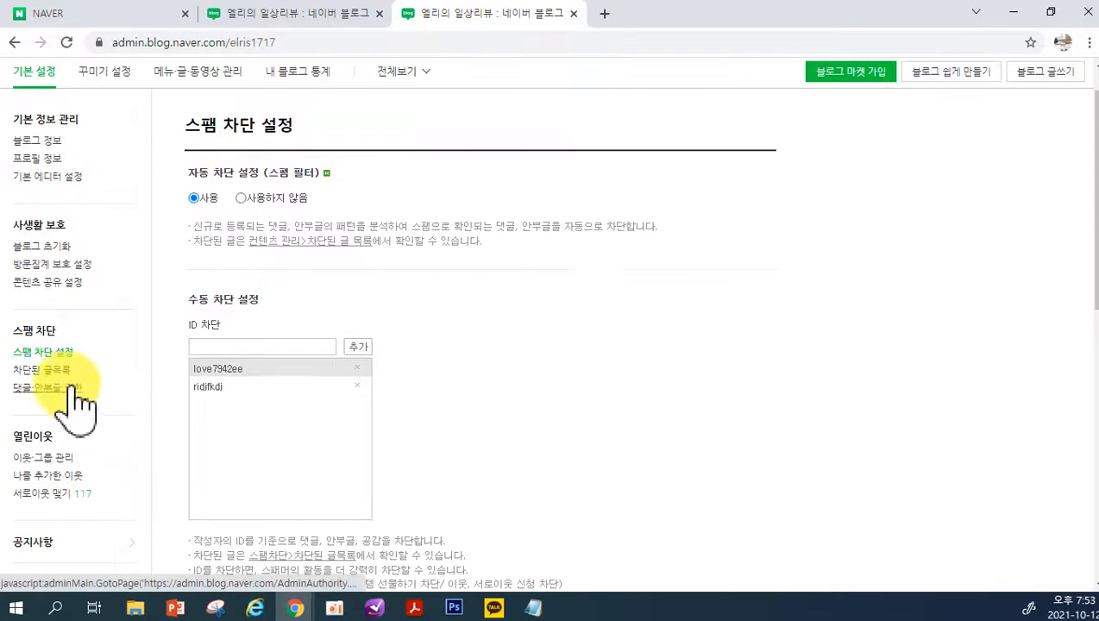
pyautogui.click(60, 373)
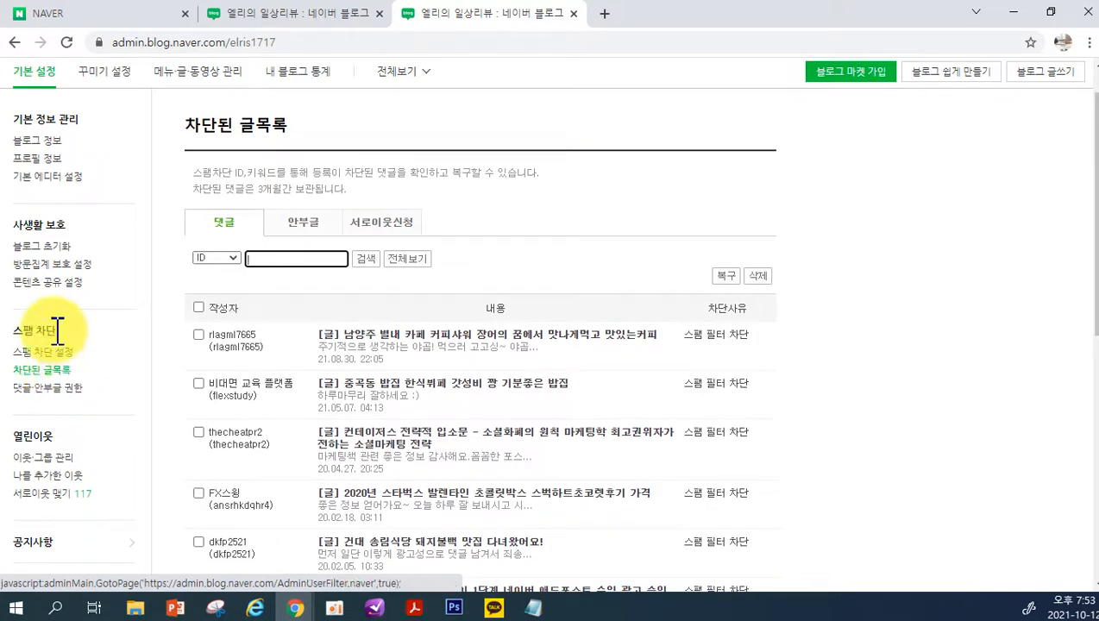
pyautogui.click(36, 390)
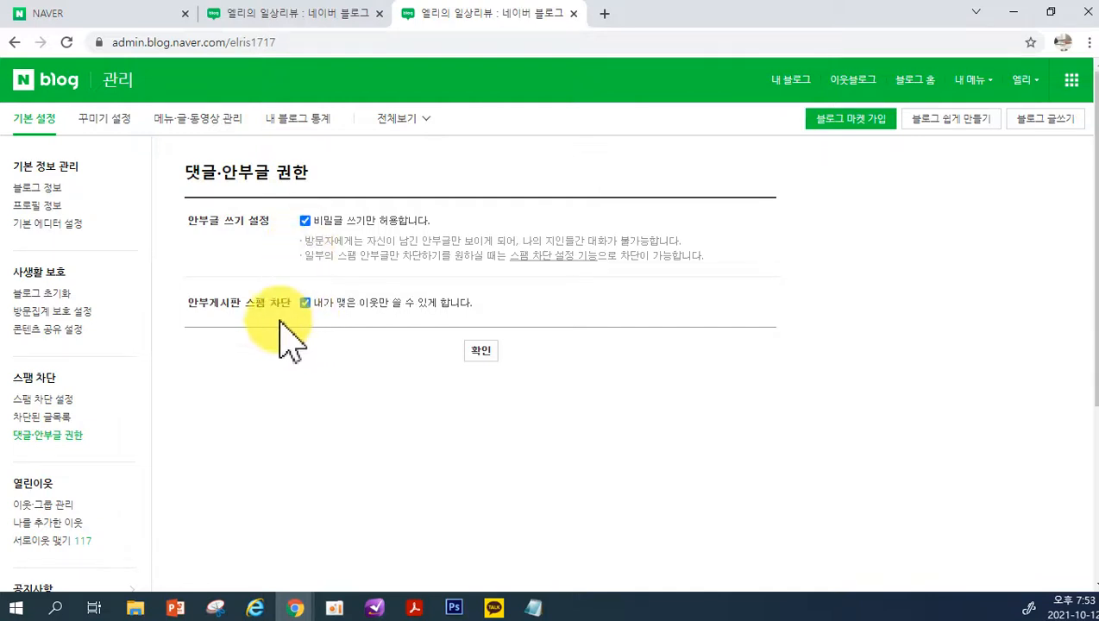
# Open 이웃·그룹 관리 and review the 서로이웃 신청받기 setting and the 열린이웃 list
pyautogui.scroll(-1, 37, 499)
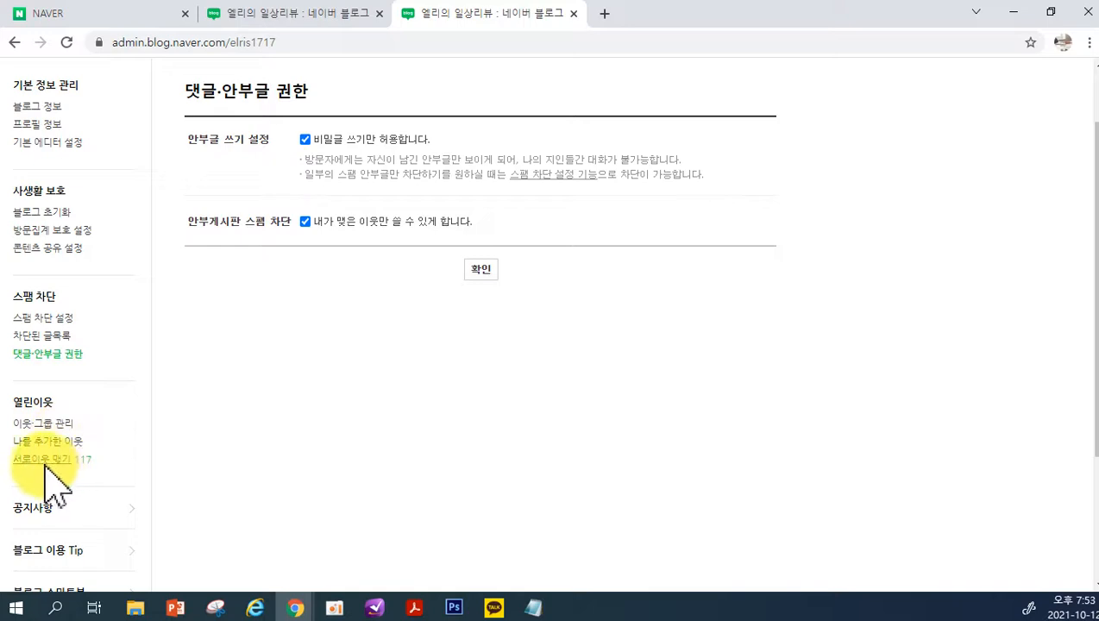
pyautogui.click(45, 425)
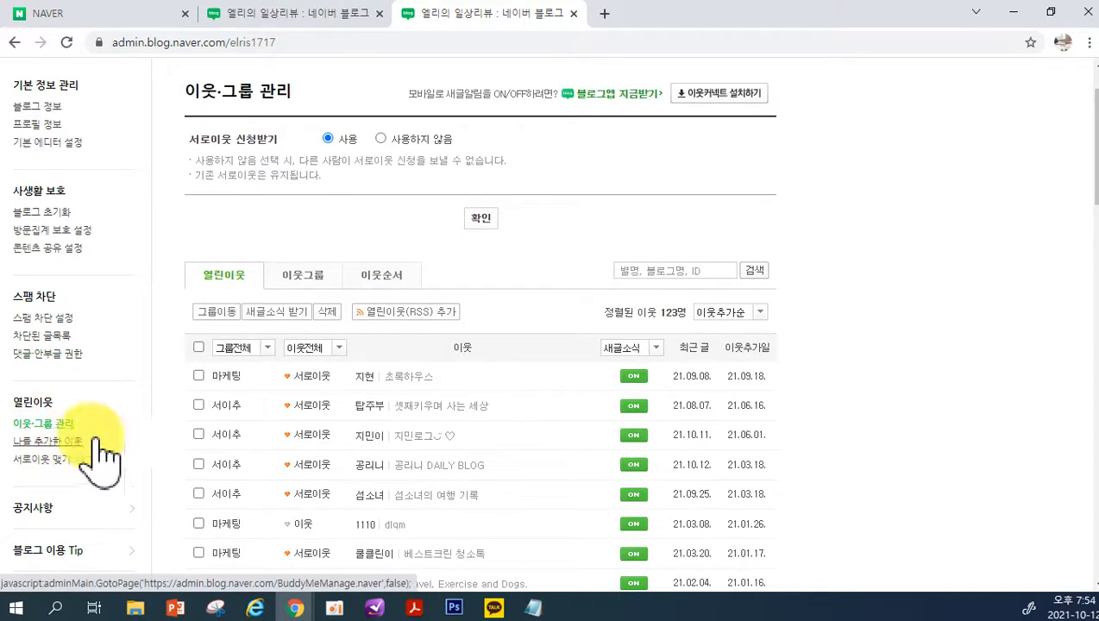
pyautogui.scroll(-1, 302, 483)
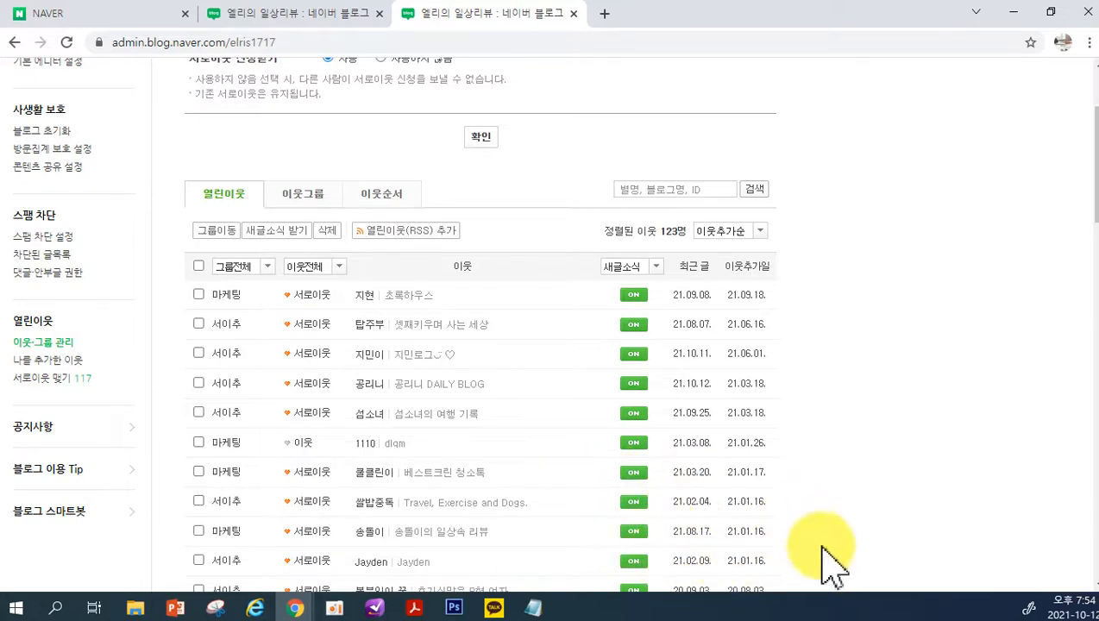
pyautogui.scroll(-1, 798, 528)
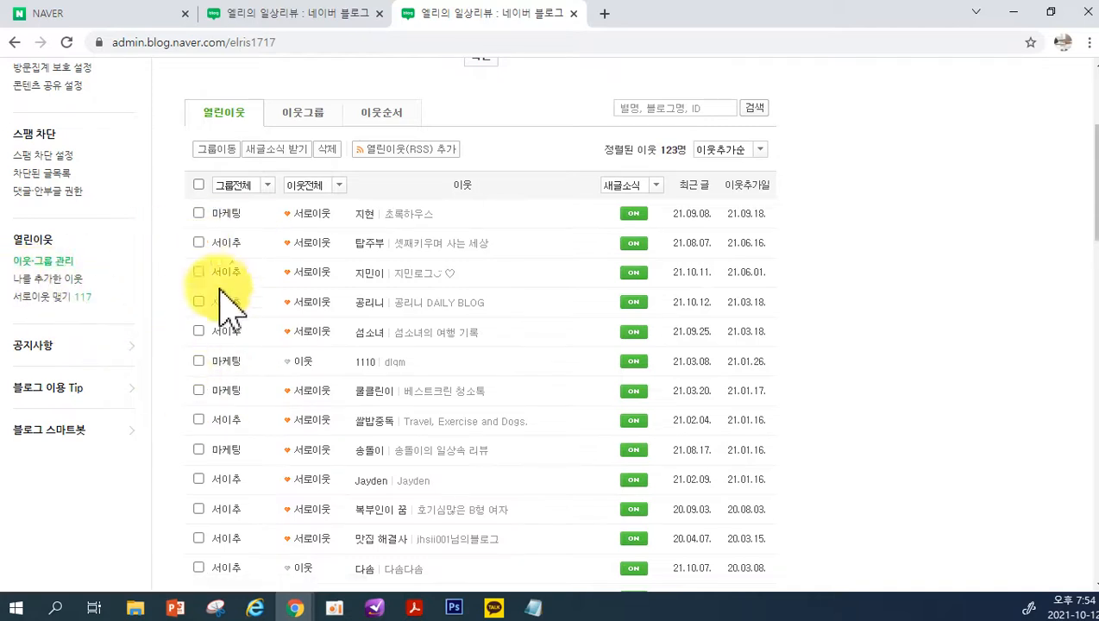
# Open 나를 추가한 이웃 and look through the list of bloggers who added this blog
pyautogui.click(53, 280)
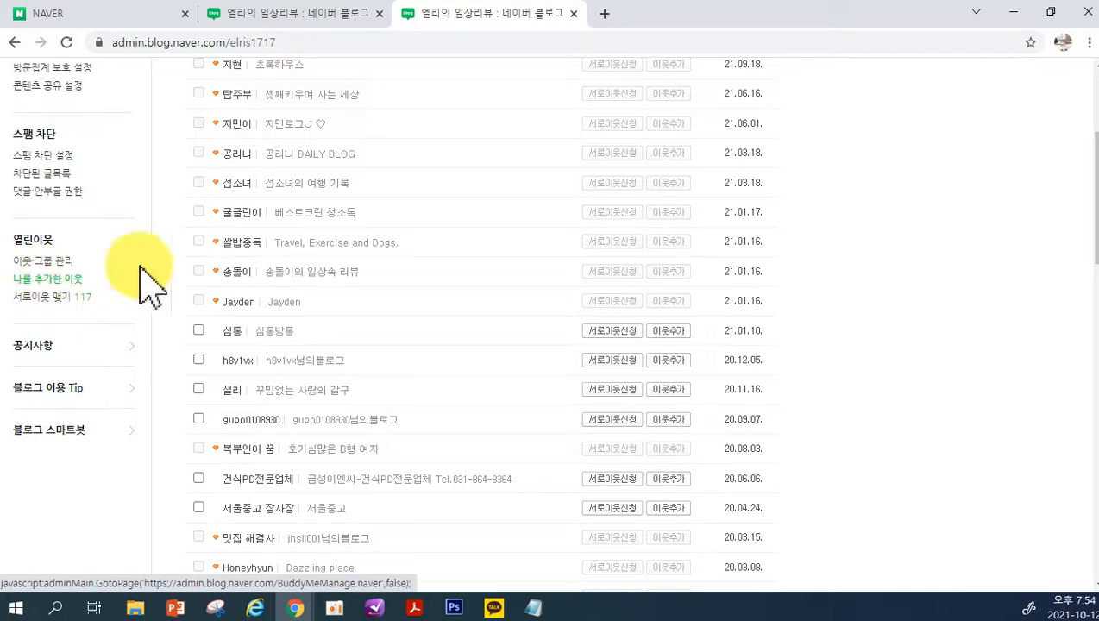
pyautogui.scroll(3, 252, 241)
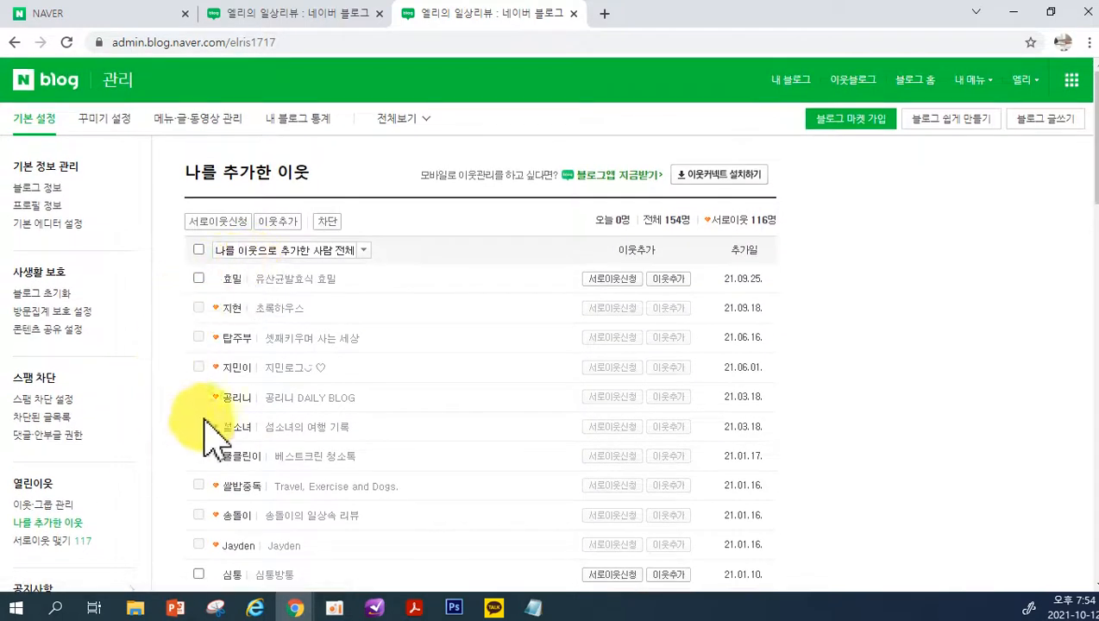
pyautogui.scroll(-3, 503, 405)
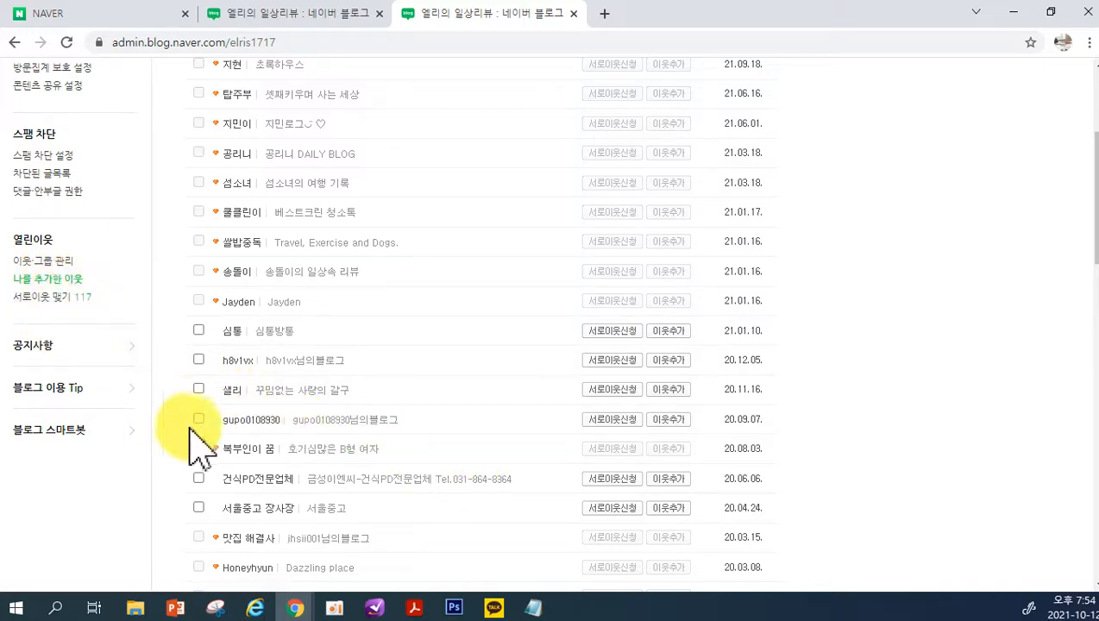
pyautogui.scroll(3, 414, 406)
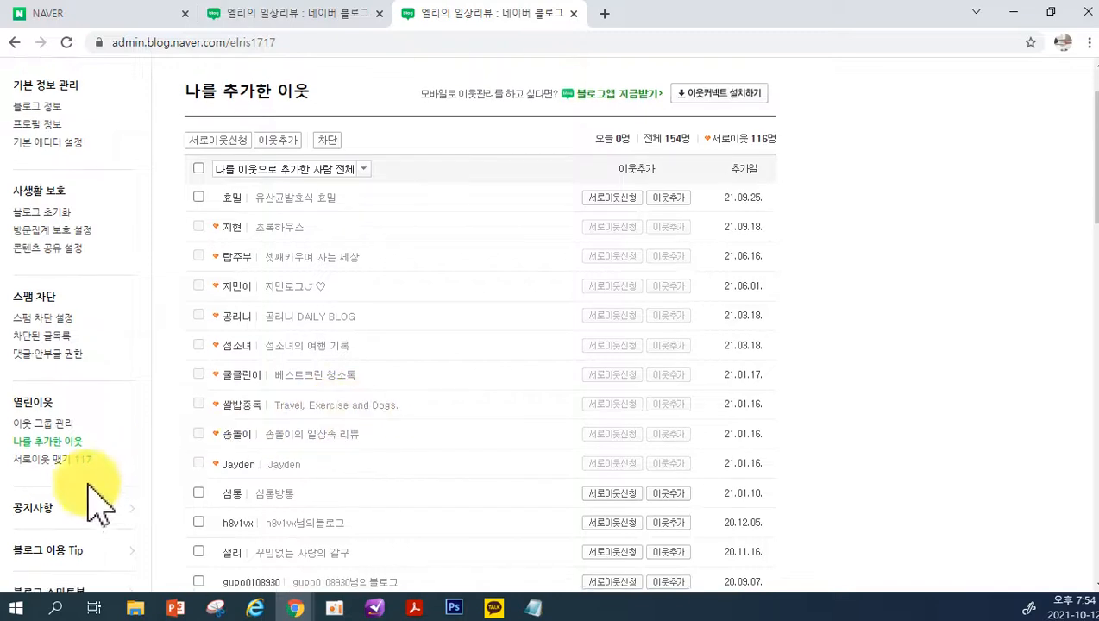
# Open 서로이웃 맺기 and review the received neighbour requests with their messages and accept or reject options
pyautogui.click(39, 462)
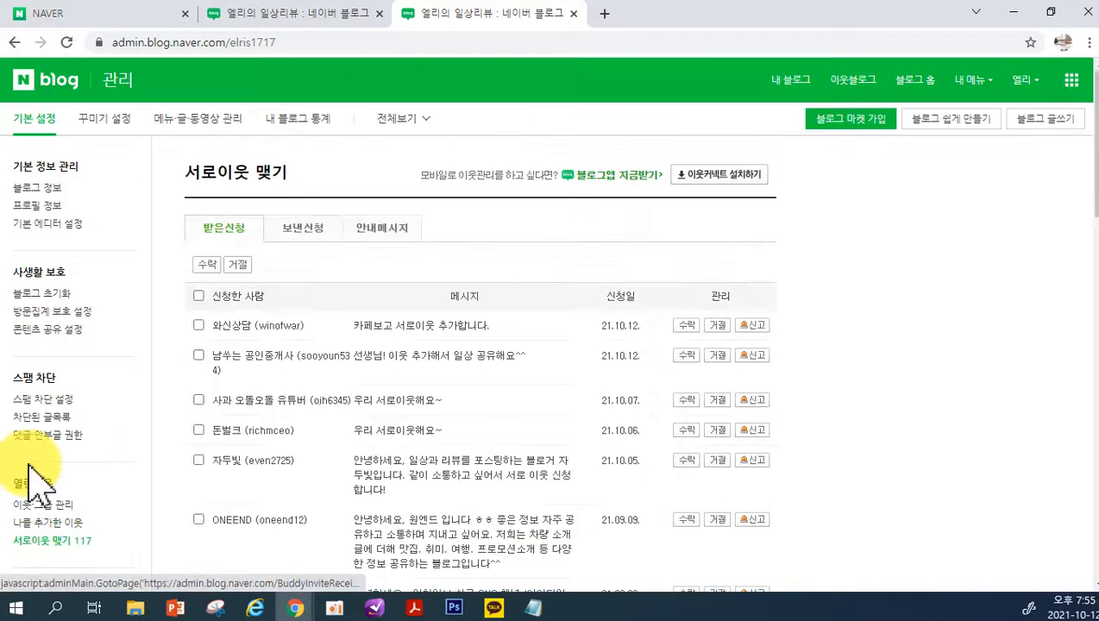
pyautogui.scroll(-1, 259, 470)
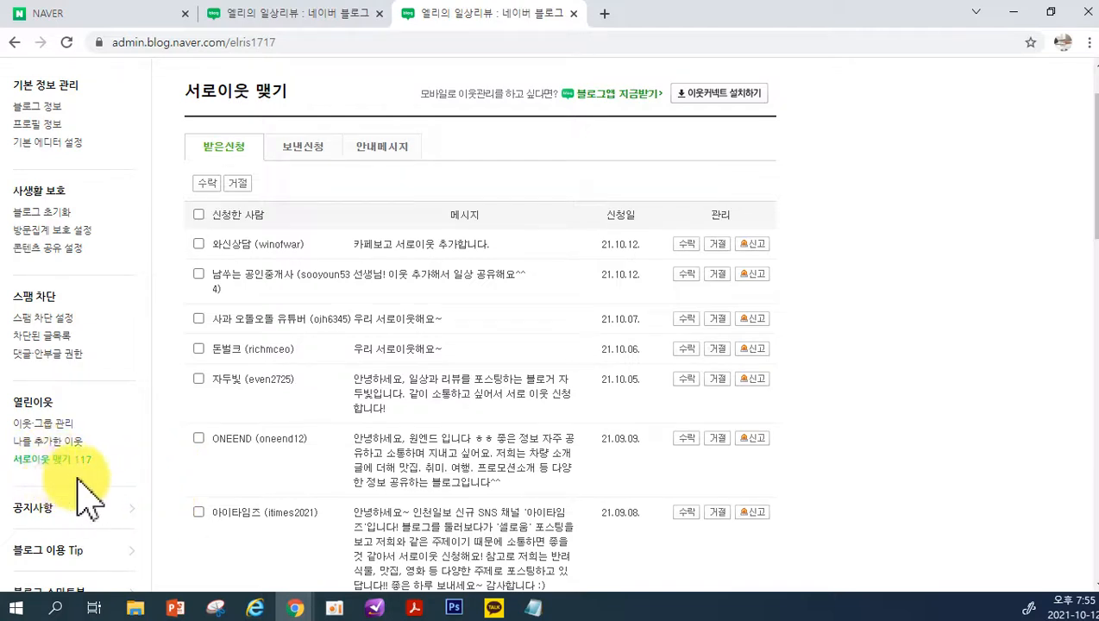
pyautogui.scroll(1, 129, 471)
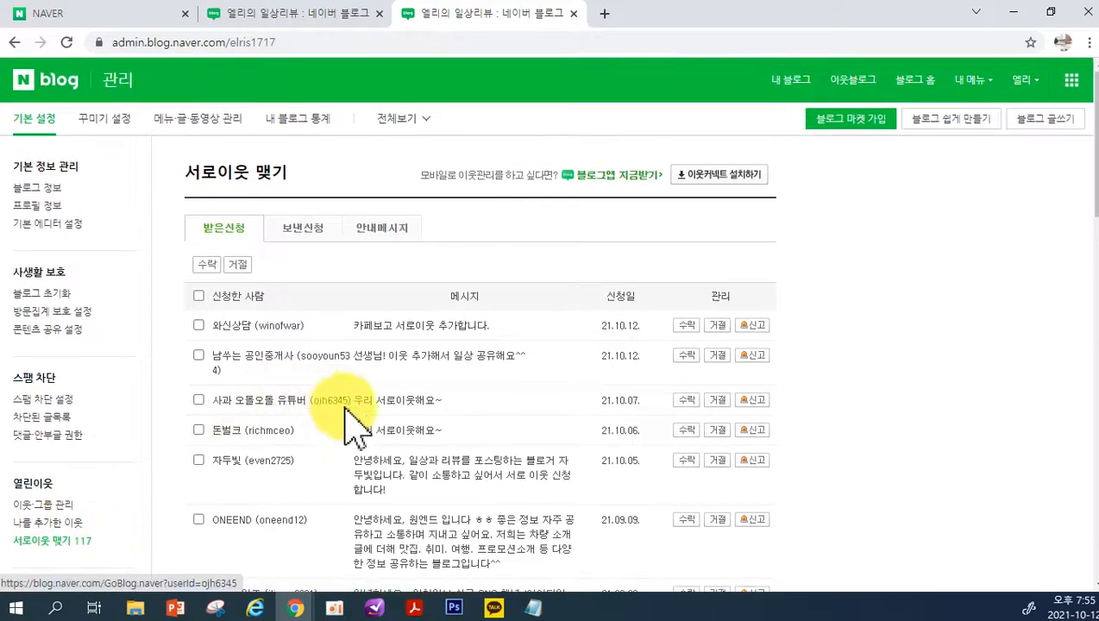
pyautogui.scroll(-2, 110, 479)
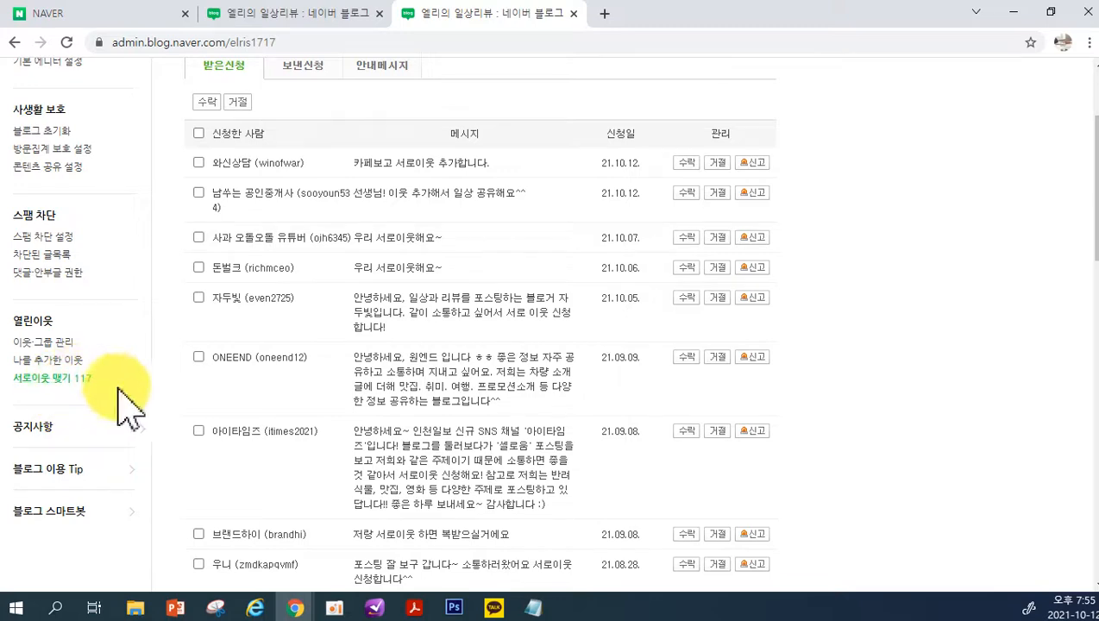
pyautogui.scroll(1, 465, 462)
pyautogui.scroll(1, 466, 462)
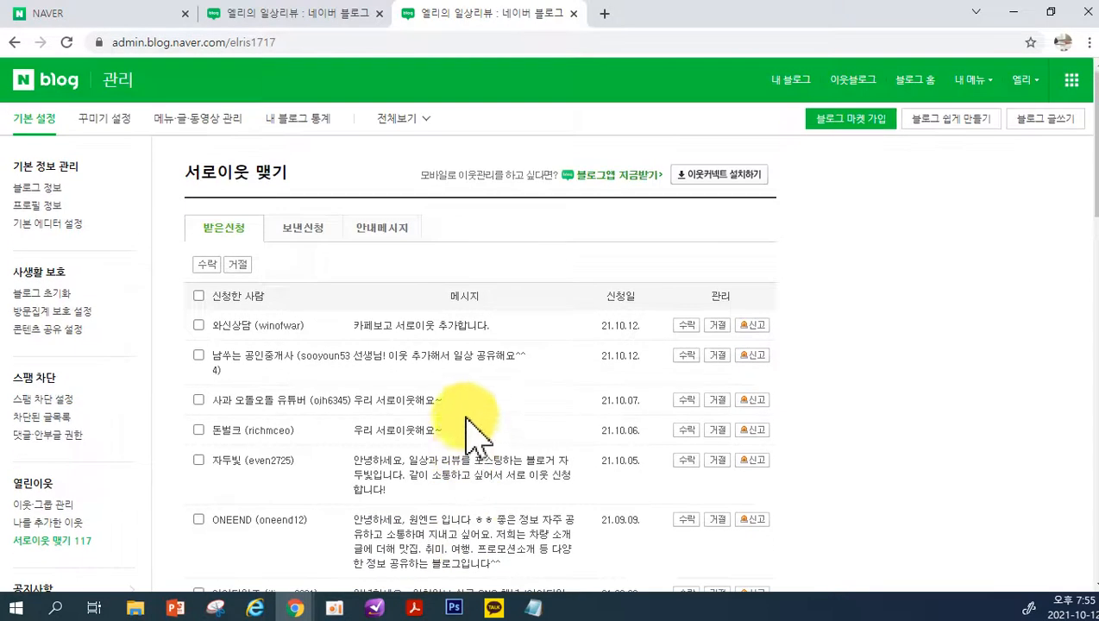
pyautogui.scroll(-1, 410, 392)
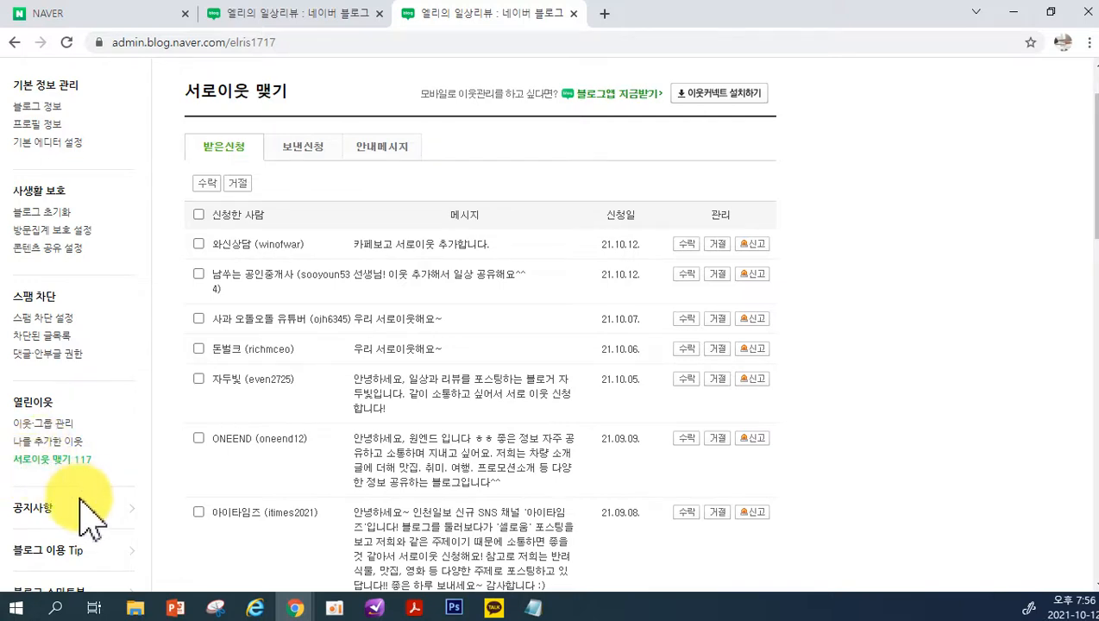
# View the 공지사항 page and the 블로그 이용 Tip page, closing each to return to 서로이웃 맺기
pyautogui.scroll(-1, 423, 466)
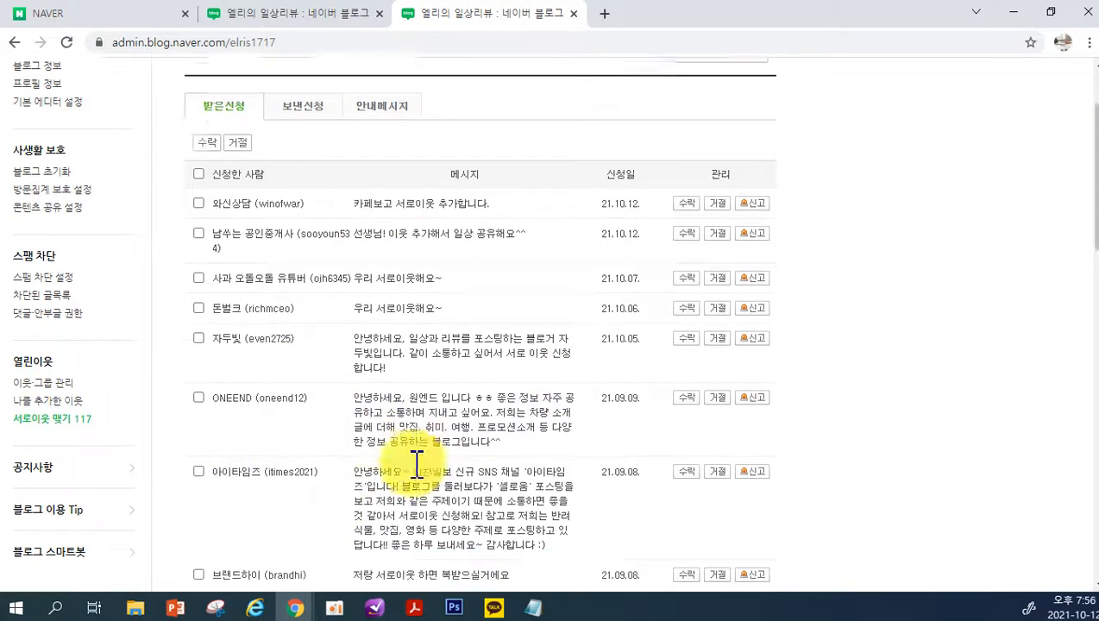
pyautogui.scroll(1, 129, 500)
pyautogui.scroll(-3, 60, 525)
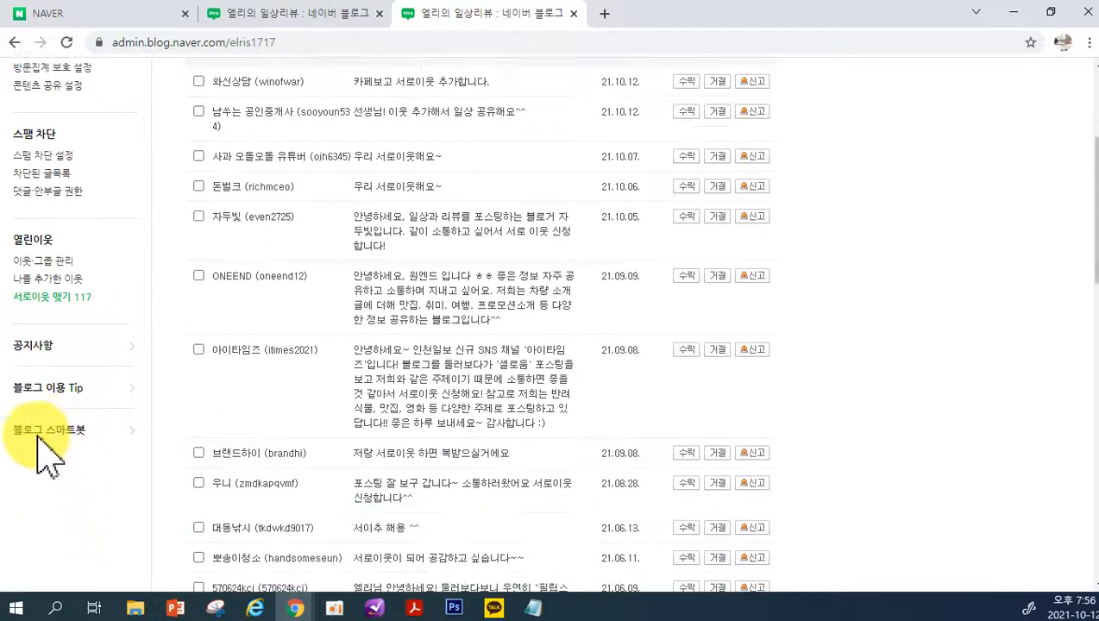
pyautogui.click(34, 347)
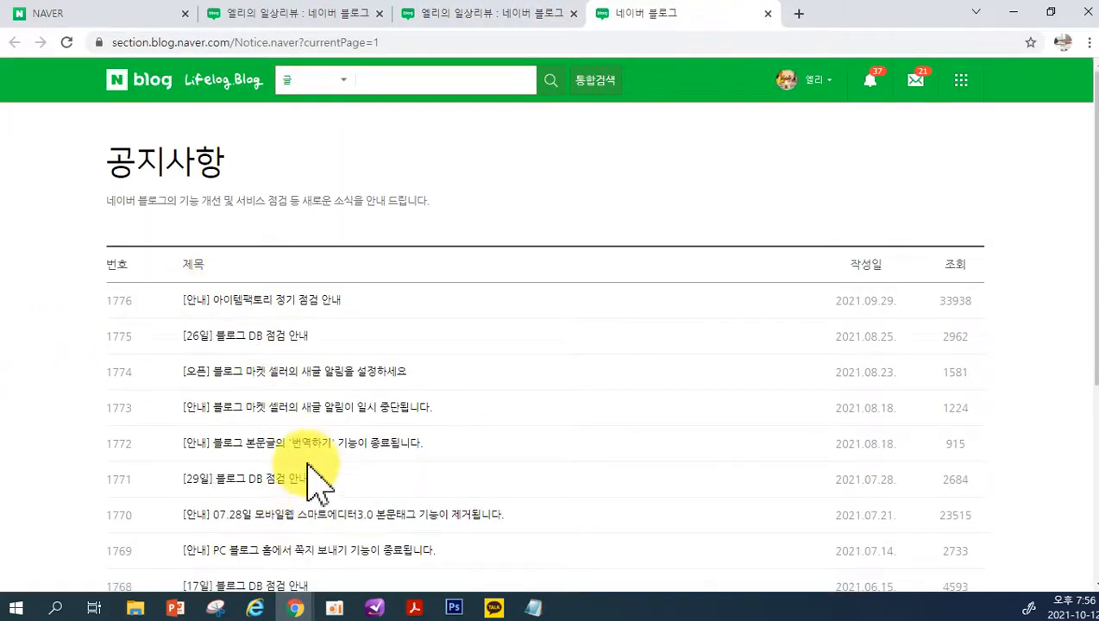
pyautogui.click(767, 13)
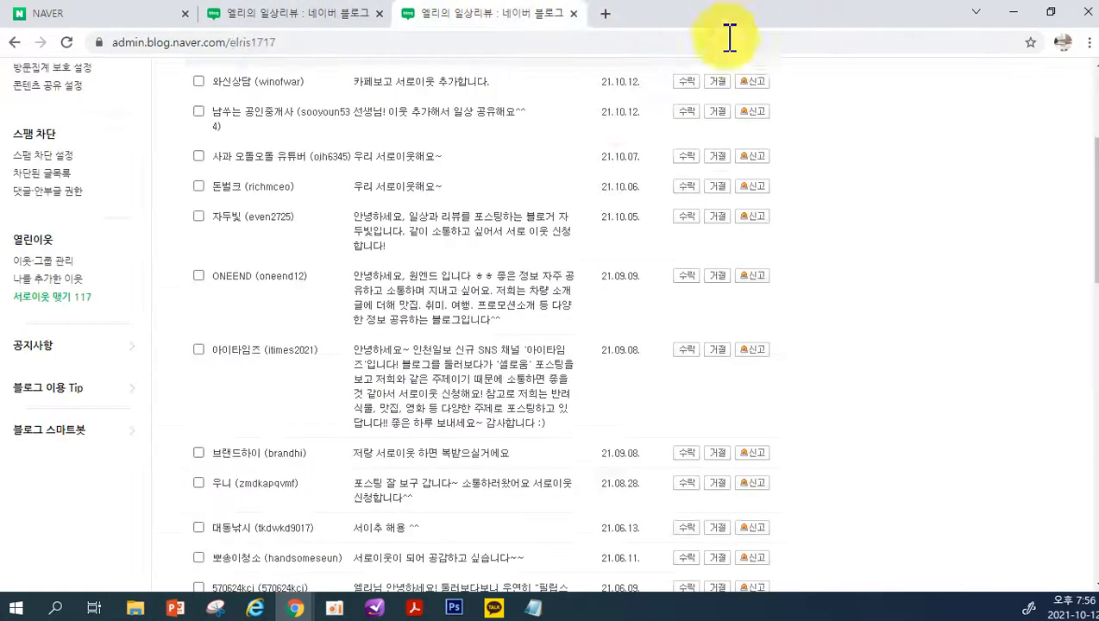
pyautogui.click(44, 390)
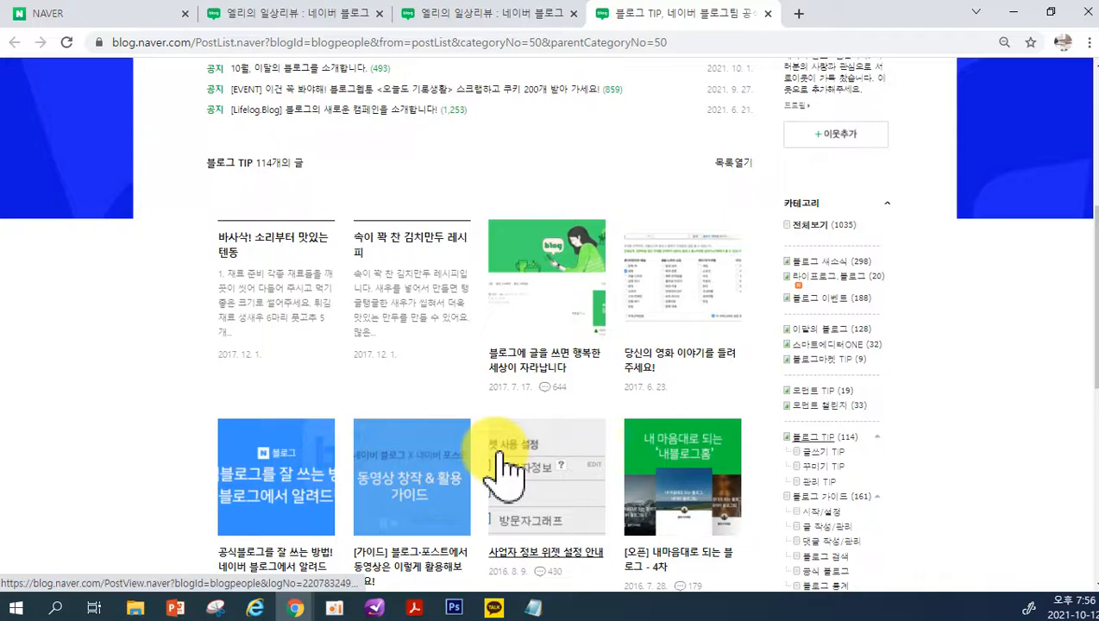
pyautogui.click(768, 13)
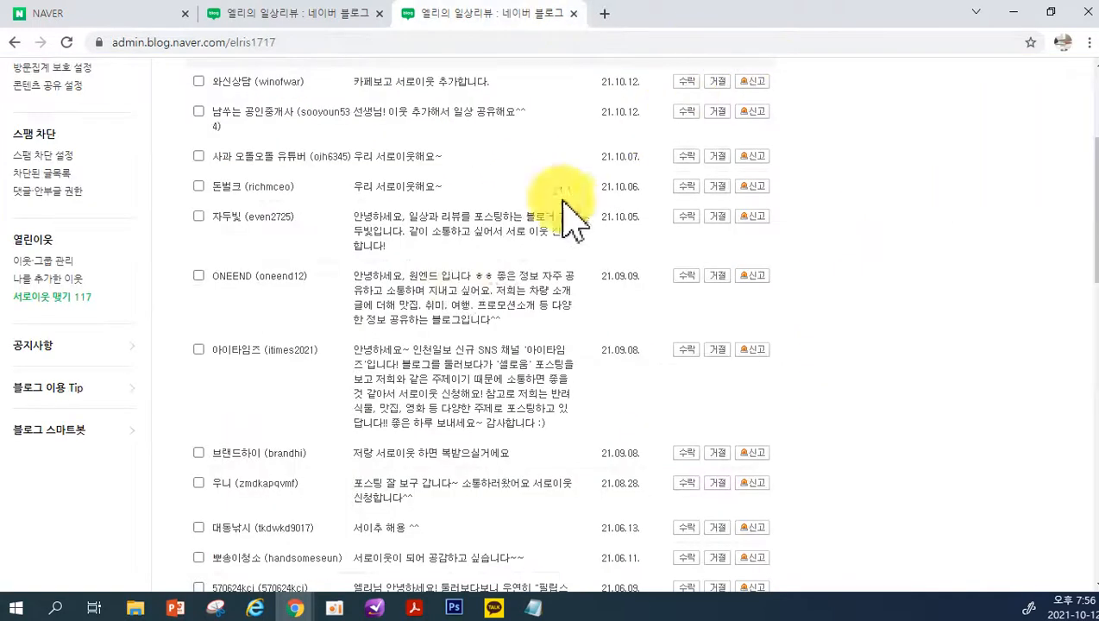
# Open the 블로그 스마트봇 chat, look at its suggested questions and close it
pyautogui.click(51, 430)
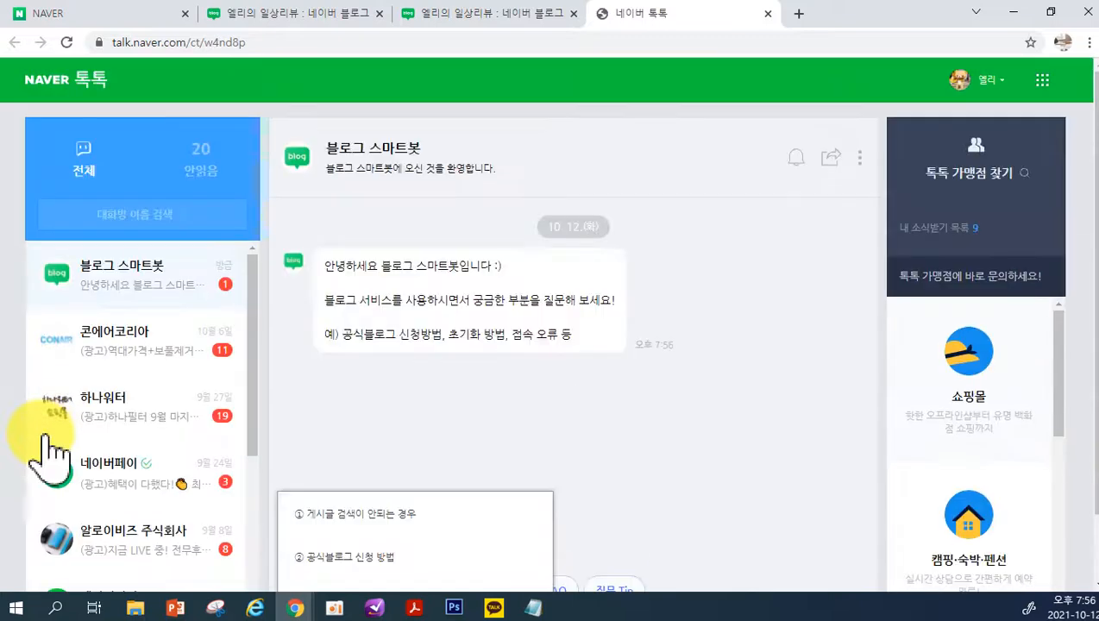
pyautogui.scroll(-1, 737, 453)
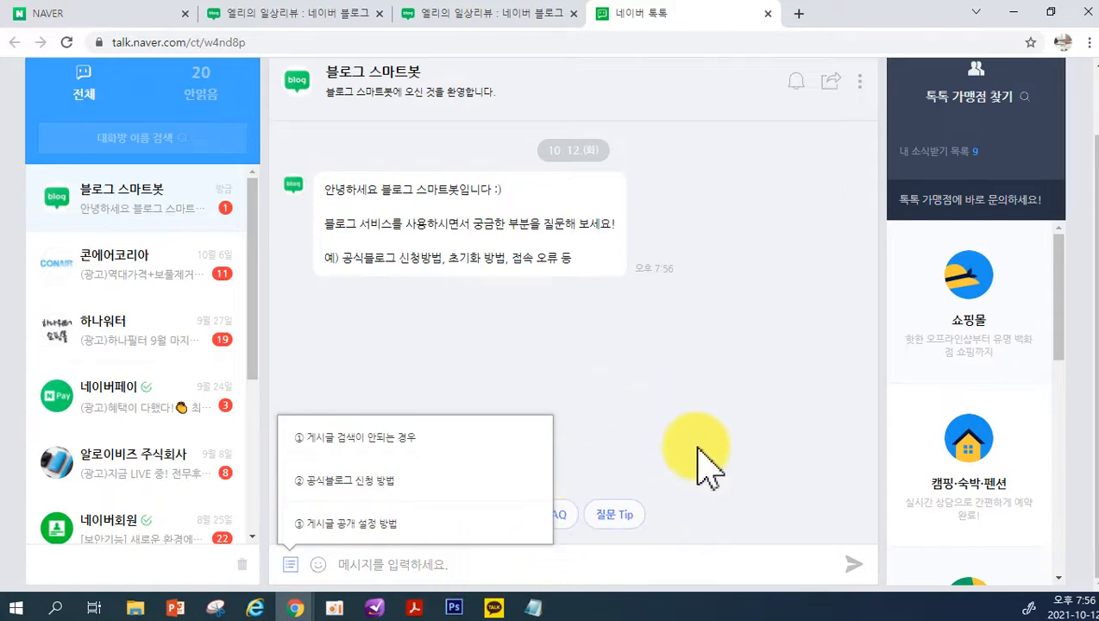
pyautogui.click(768, 13)
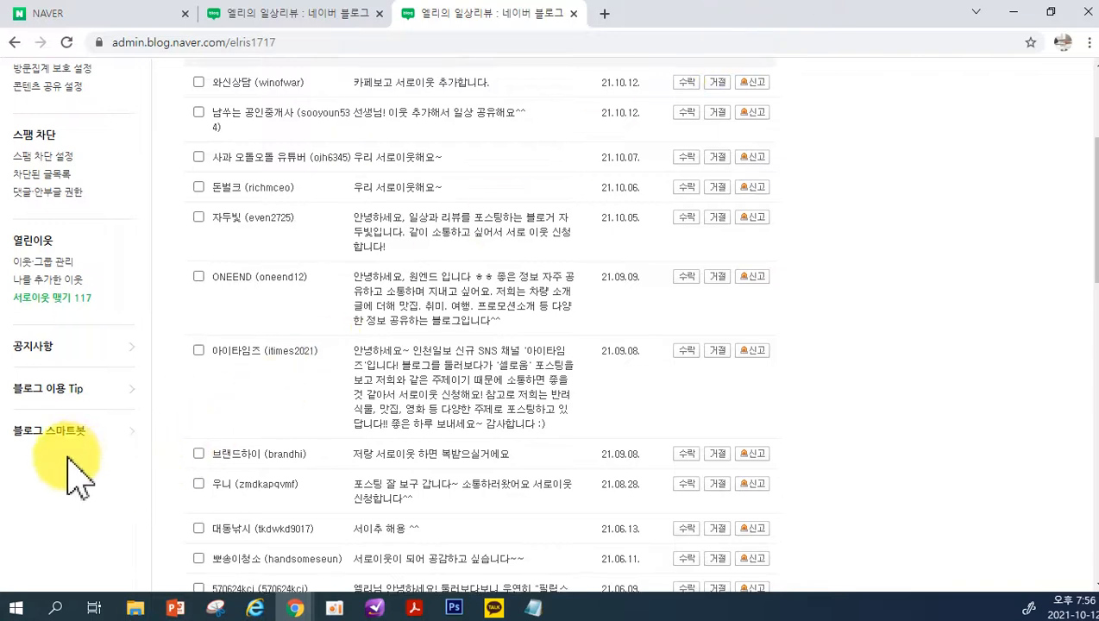
# Go to the blog's 꾸미기 설정 section, showing the 스킨 선택 page
pyautogui.scroll(3, 77, 474)
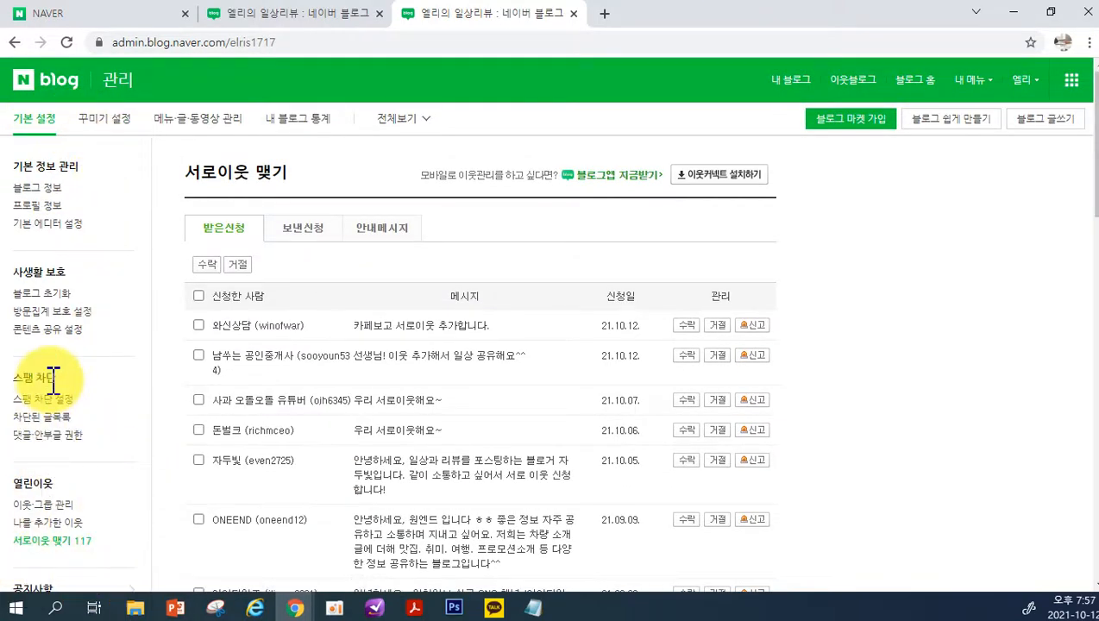
pyautogui.click(120, 123)
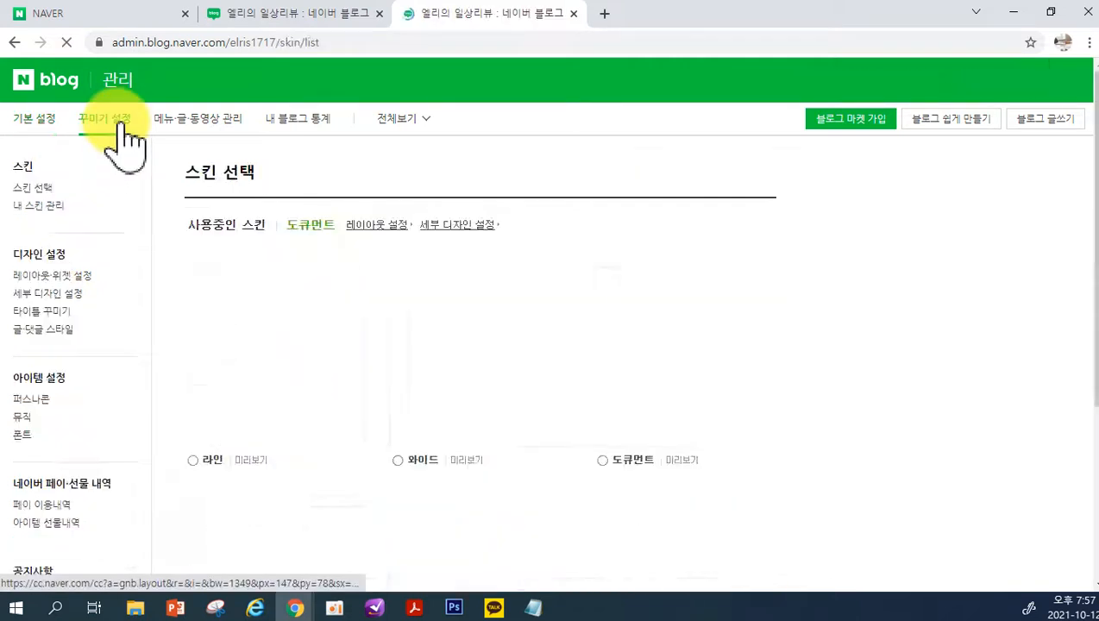
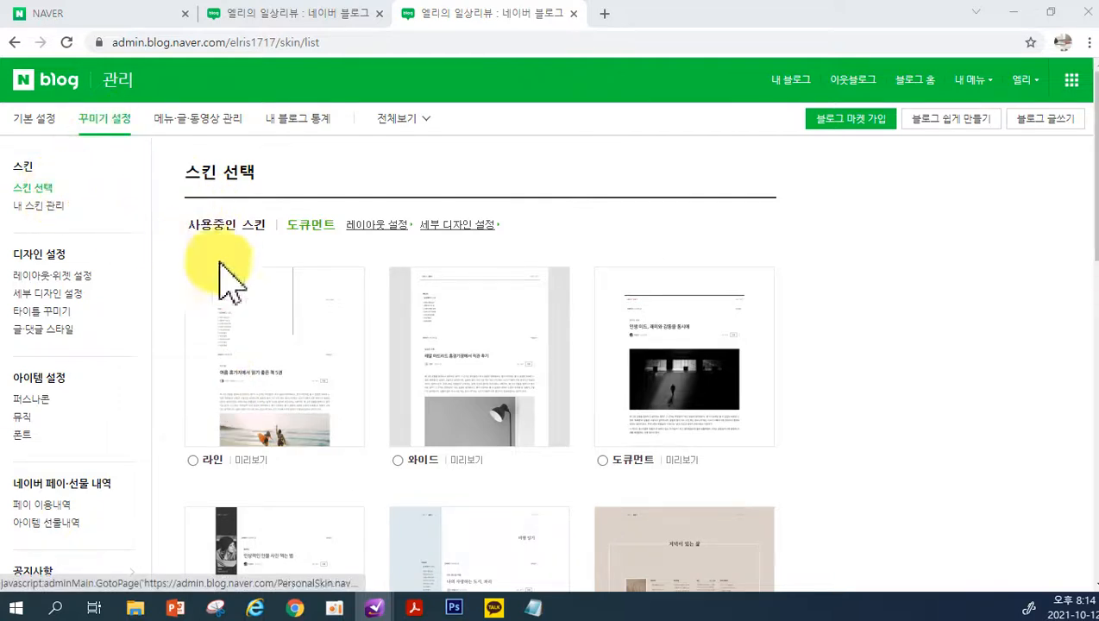
# Browse the skins offered on the 스킨 선택 page, including another page of the skin list
pyautogui.click(294, 323)
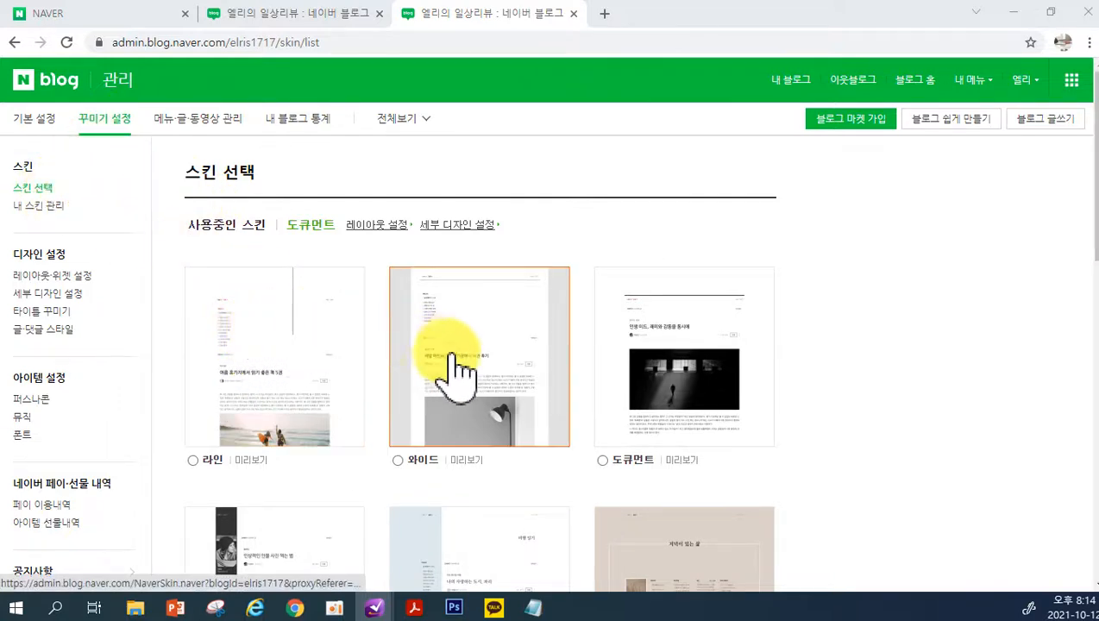
pyautogui.scroll(-2, 723, 420)
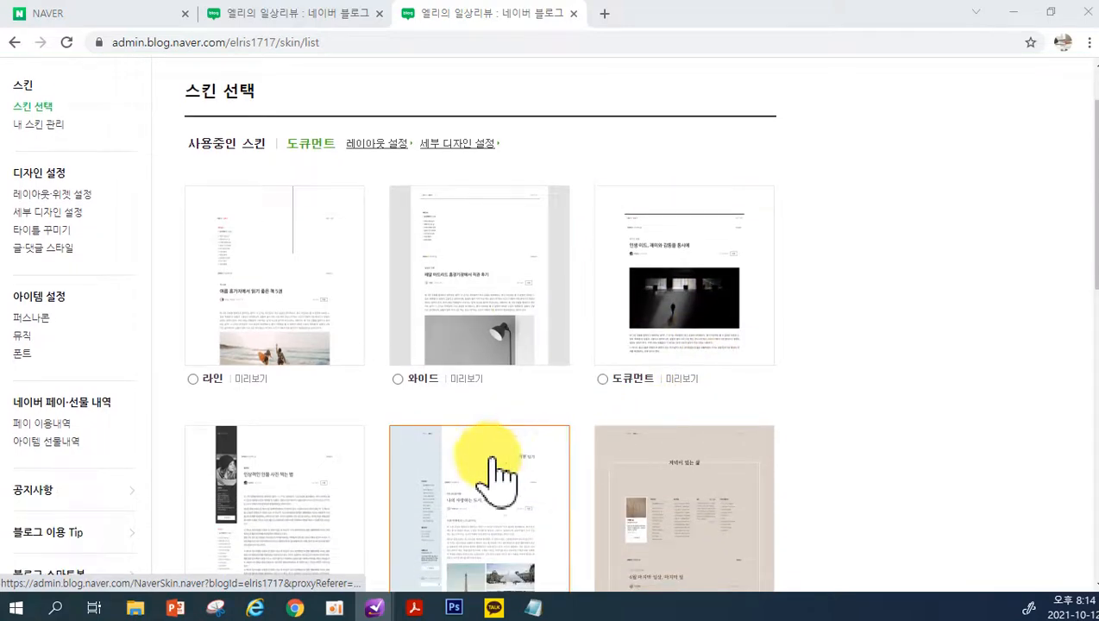
pyautogui.scroll(-6, 332, 466)
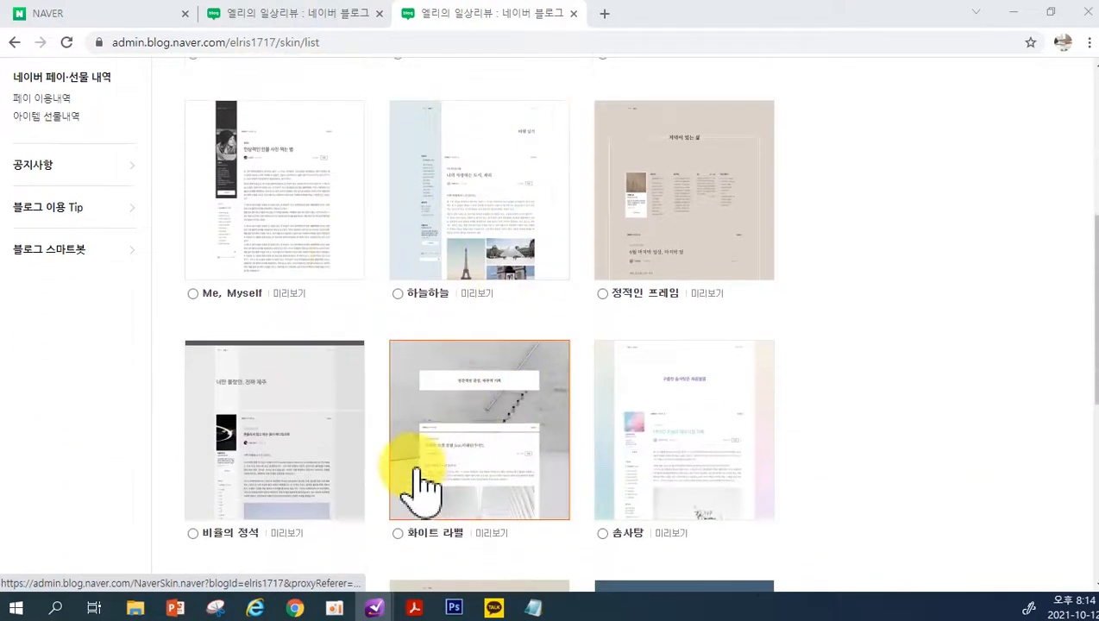
pyautogui.scroll(-1, 528, 505)
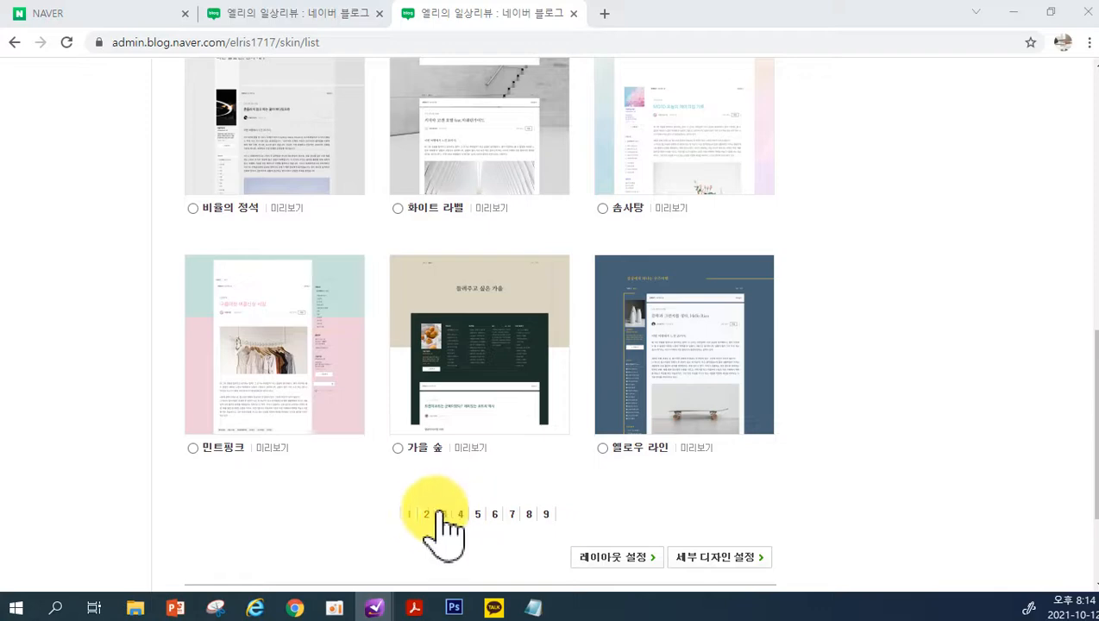
pyautogui.click(436, 511)
pyautogui.scroll(-7, 429, 454)
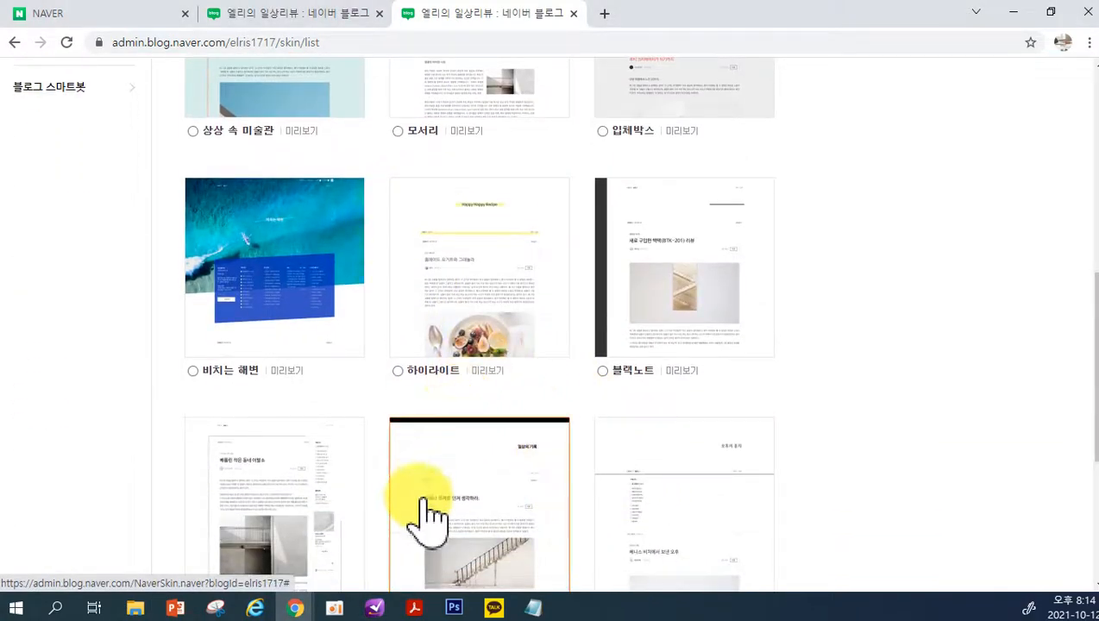
pyautogui.scroll(4, 647, 488)
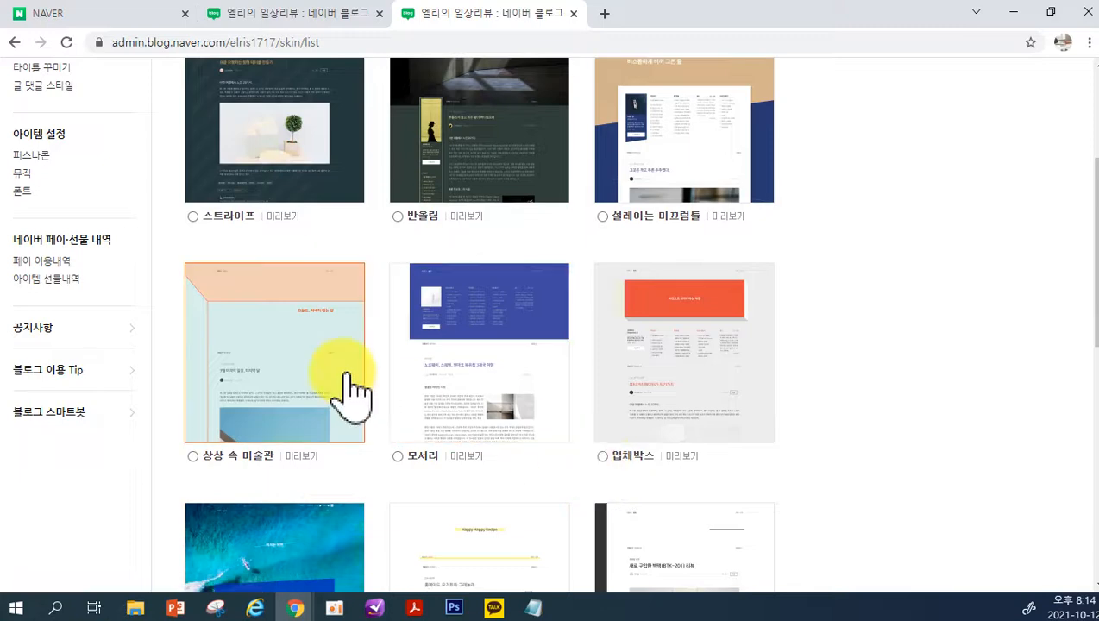
pyautogui.scroll(3, 356, 393)
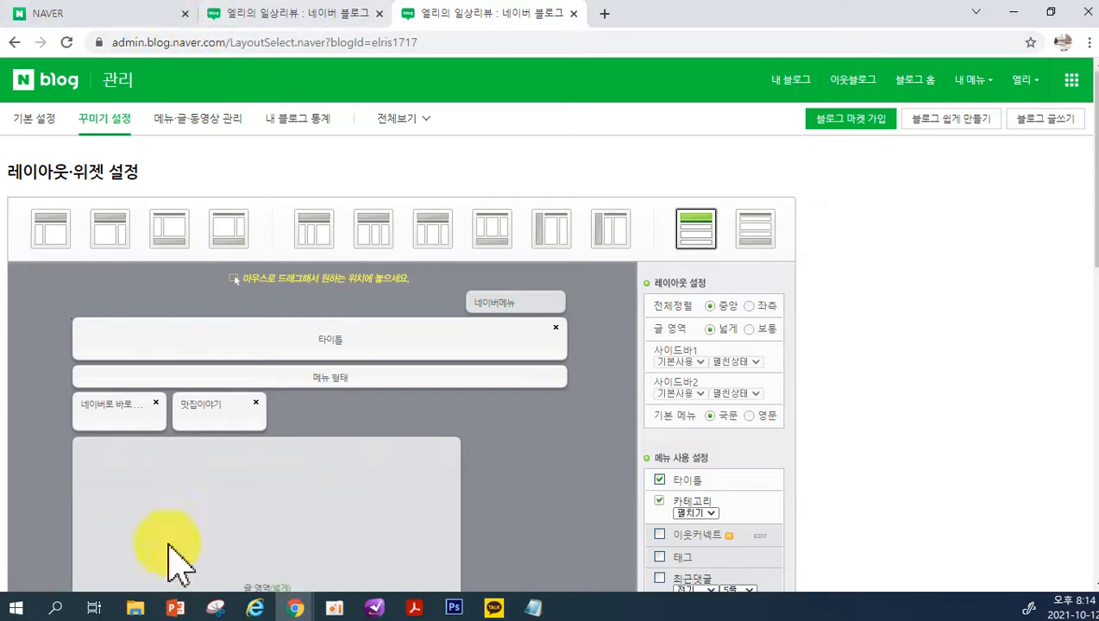
# Switch to the browser window with the 중계동오피스텔 search results and open the 37평형 중계브라운스톤 인테리어 post
pyautogui.moveTo(294, 608)
pyautogui.click(265, 559)
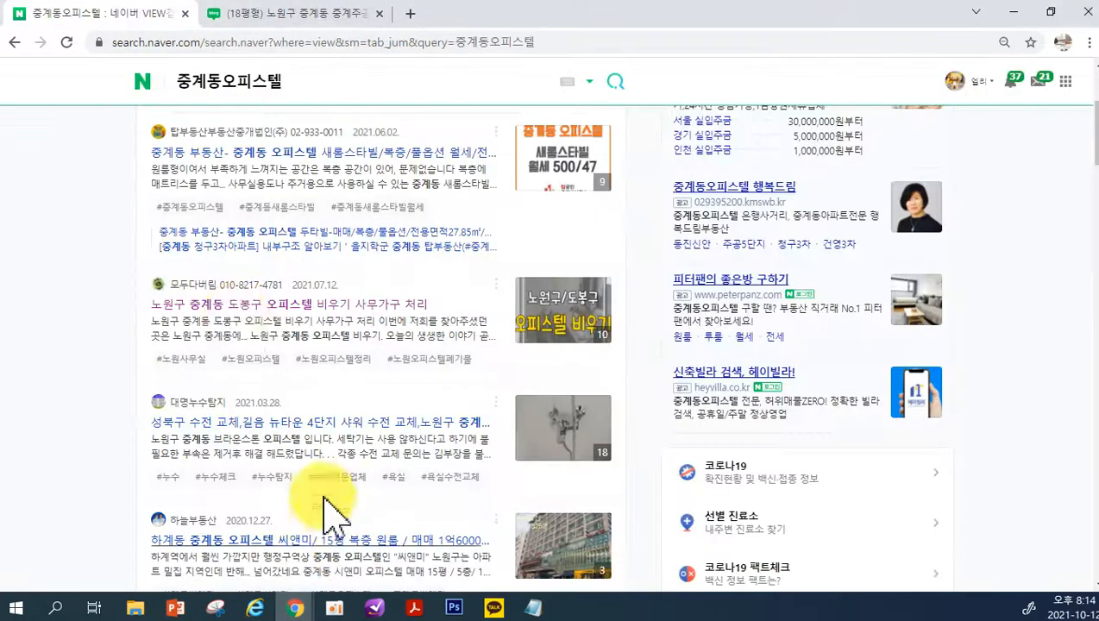
pyautogui.scroll(3, 265, 250)
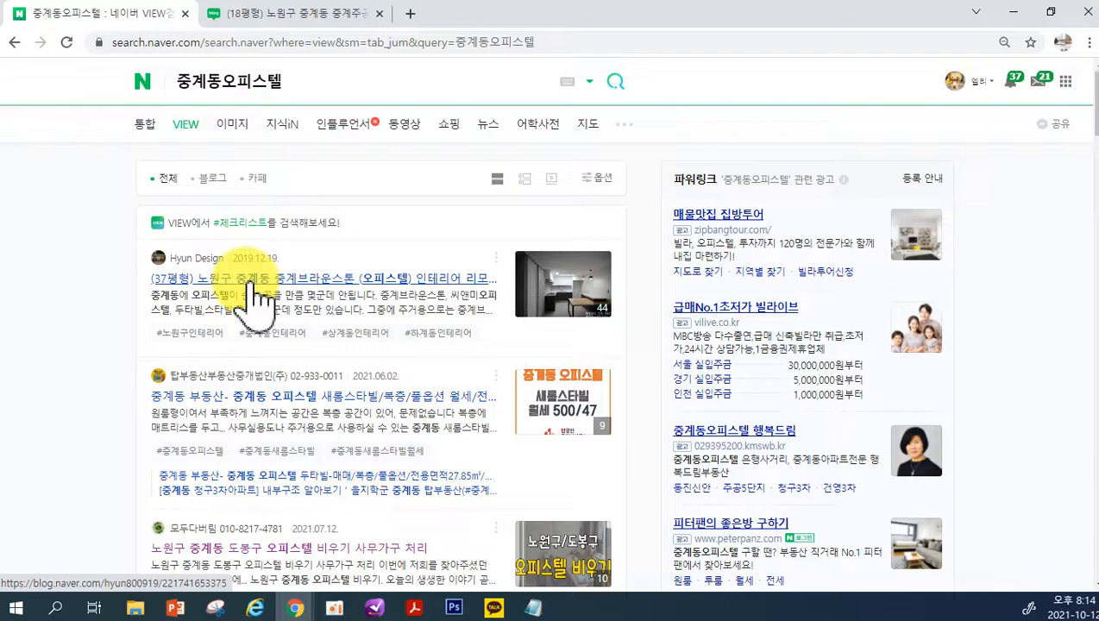
pyautogui.click(258, 298)
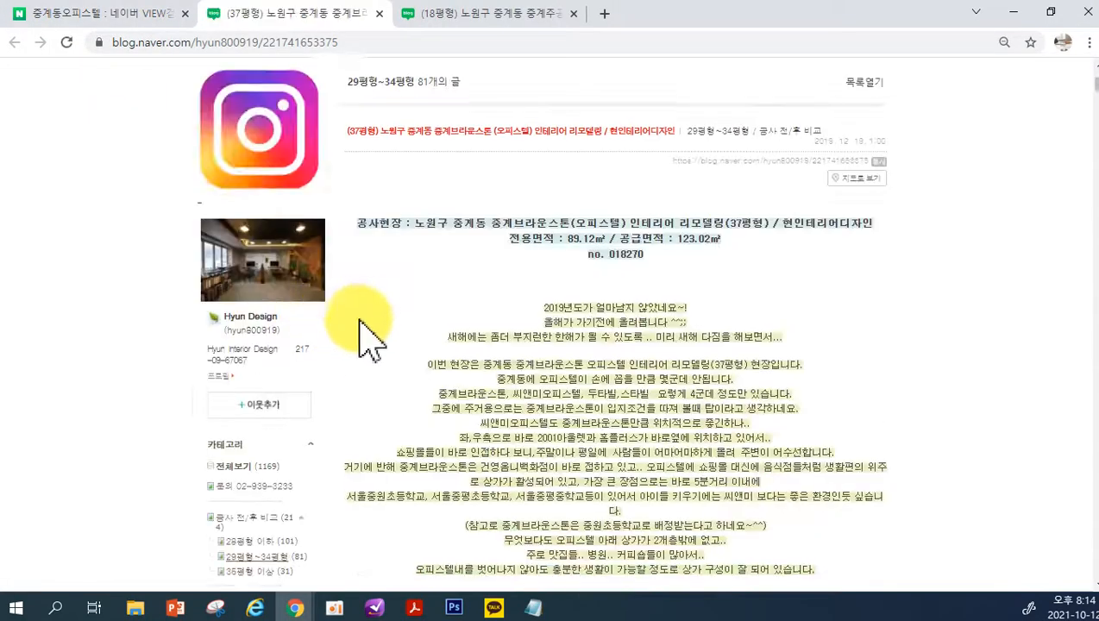
# Examine the Hyun Design blog's header image, sidebar with profile and categories, and the width of its post area
pyautogui.scroll(2, 363, 276)
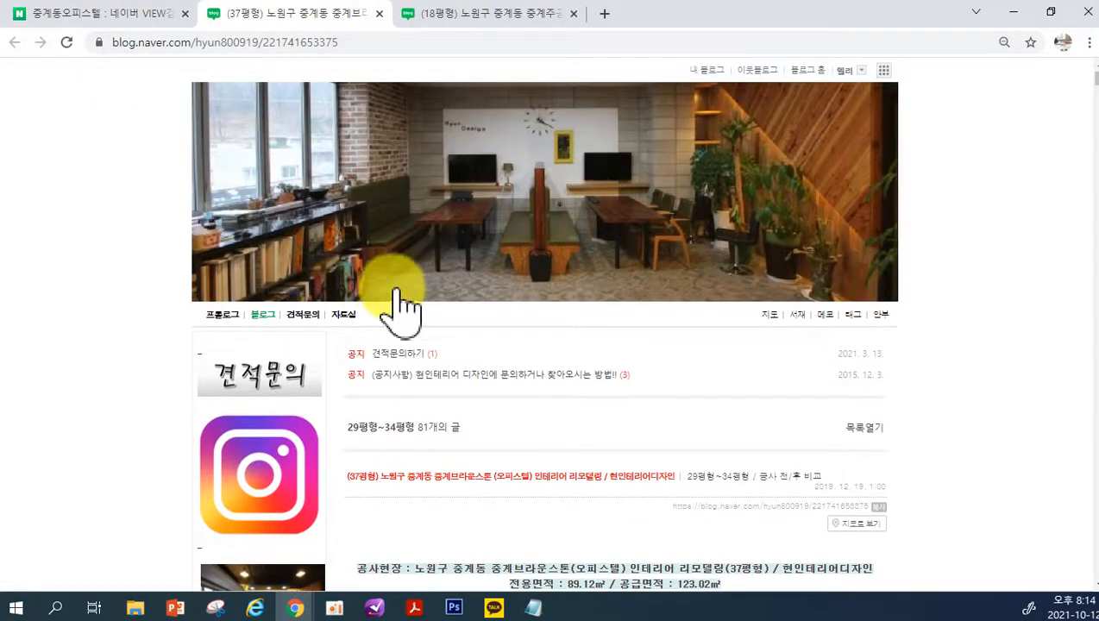
pyautogui.scroll(-2, 312, 350)
pyautogui.scroll(-3, 268, 440)
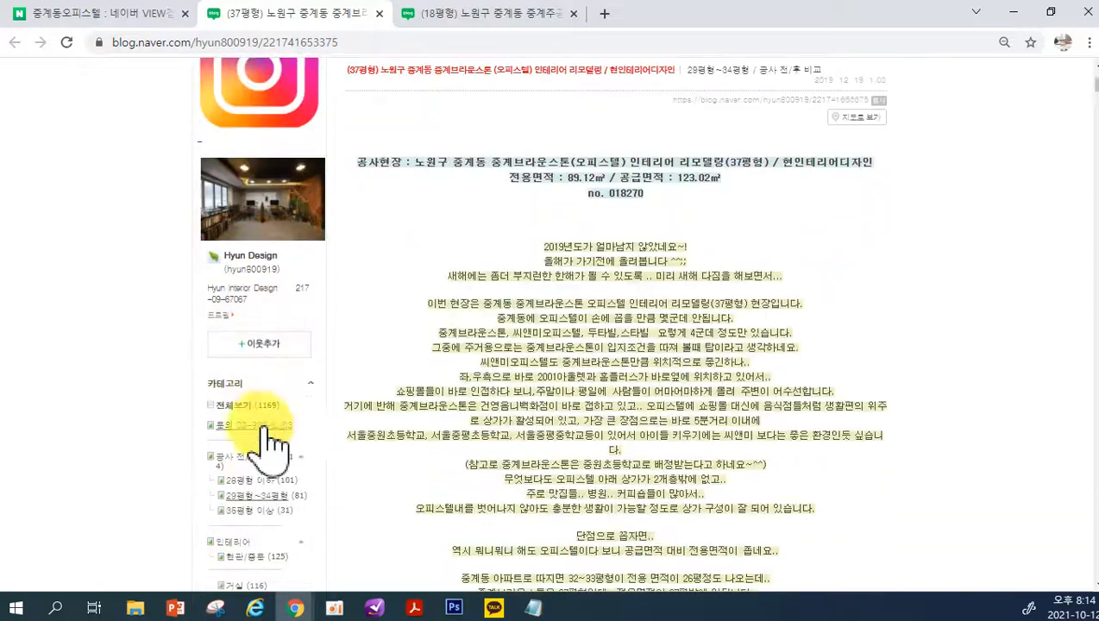
pyautogui.scroll(-2, 290, 522)
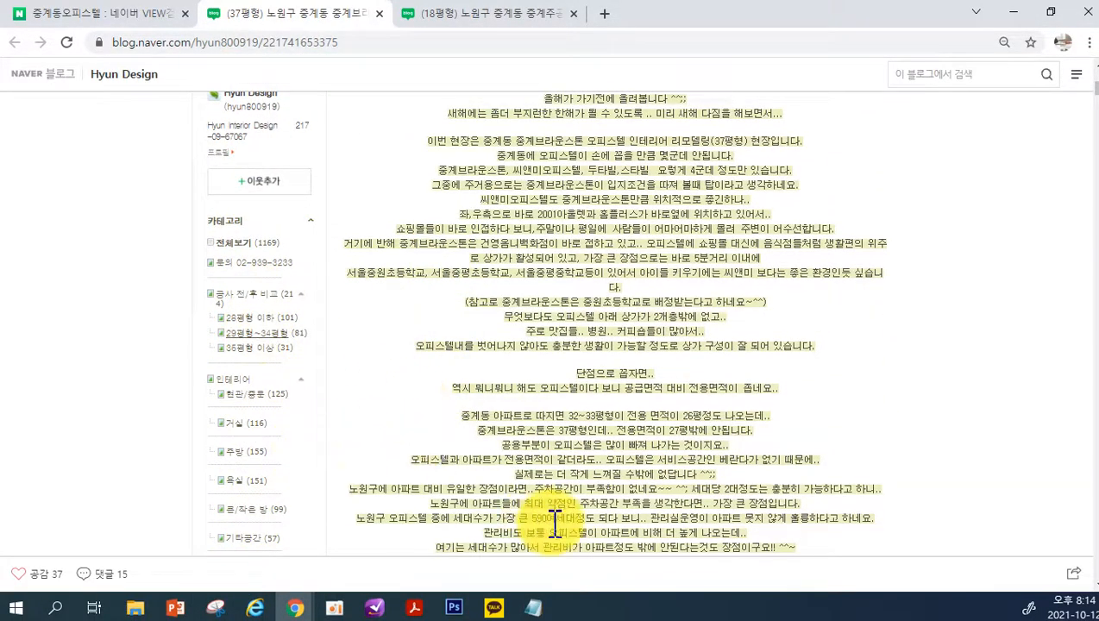
pyautogui.scroll(2, 555, 520)
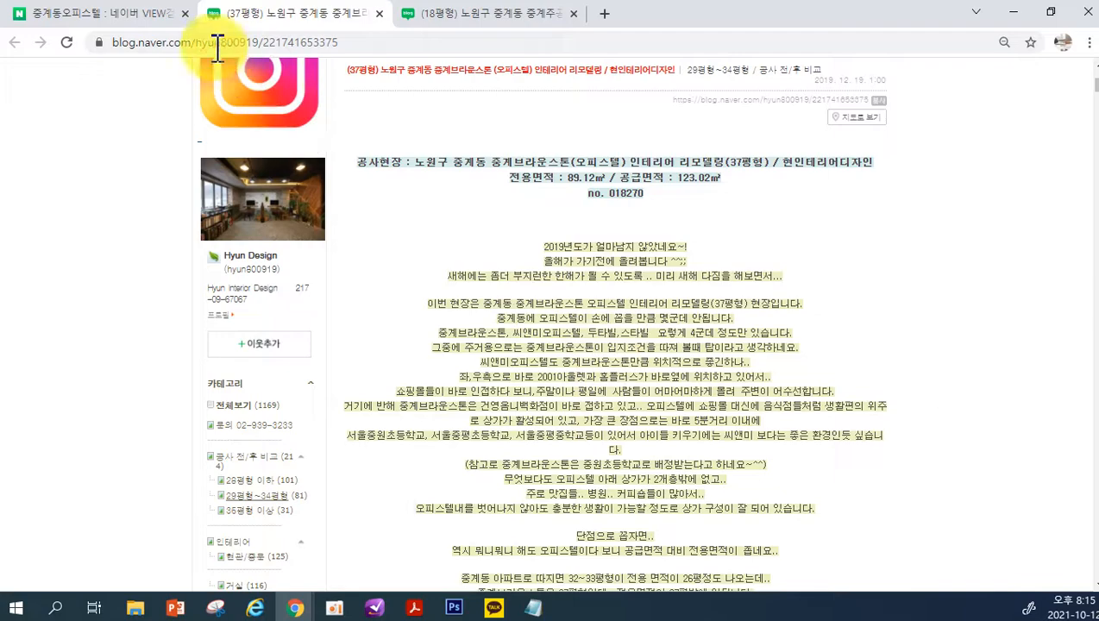
# Open the 중계동 부동산 새롬스타빌 post from the search results and examine the blog's banner and property category links
pyautogui.click(142, 13)
pyautogui.click(221, 397)
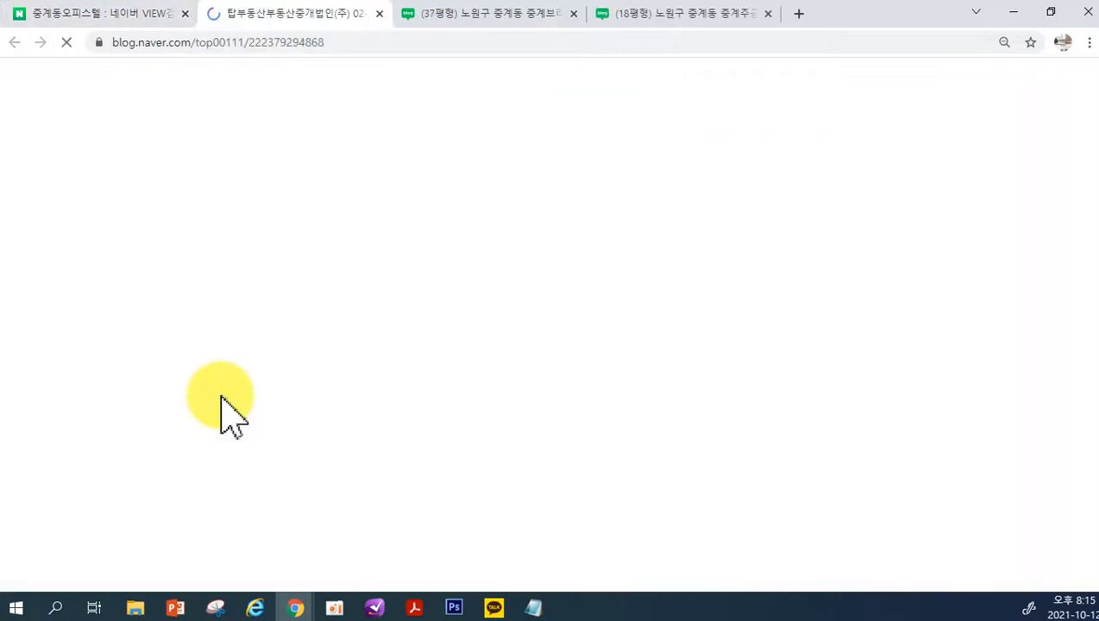
pyautogui.scroll(5, 273, 371)
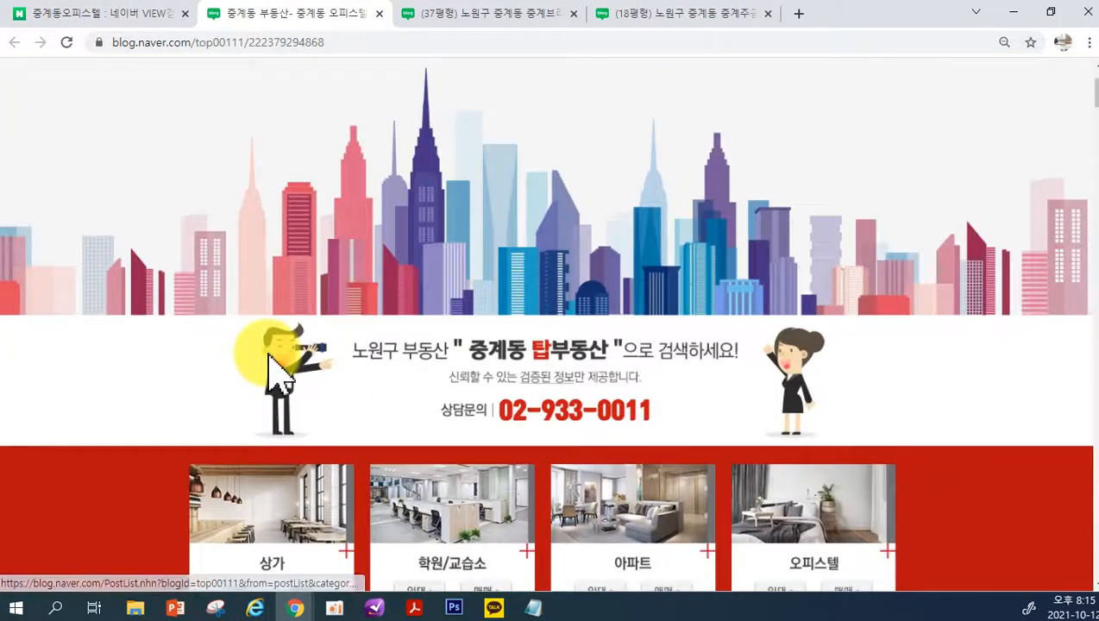
pyautogui.scroll(-3, 338, 181)
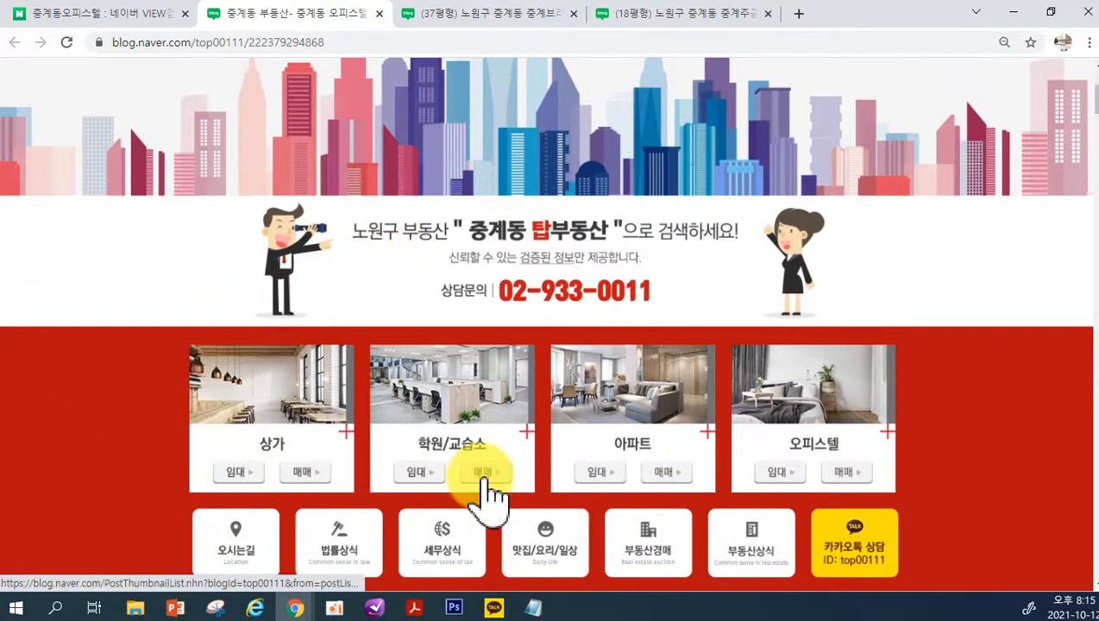
# View the 학원임대 post list from the banner links and return to the 새롬스타빌 post
pyautogui.scroll(-3, 420, 477)
pyautogui.scroll(3, 402, 425)
pyautogui.scroll(3, 489, 274)
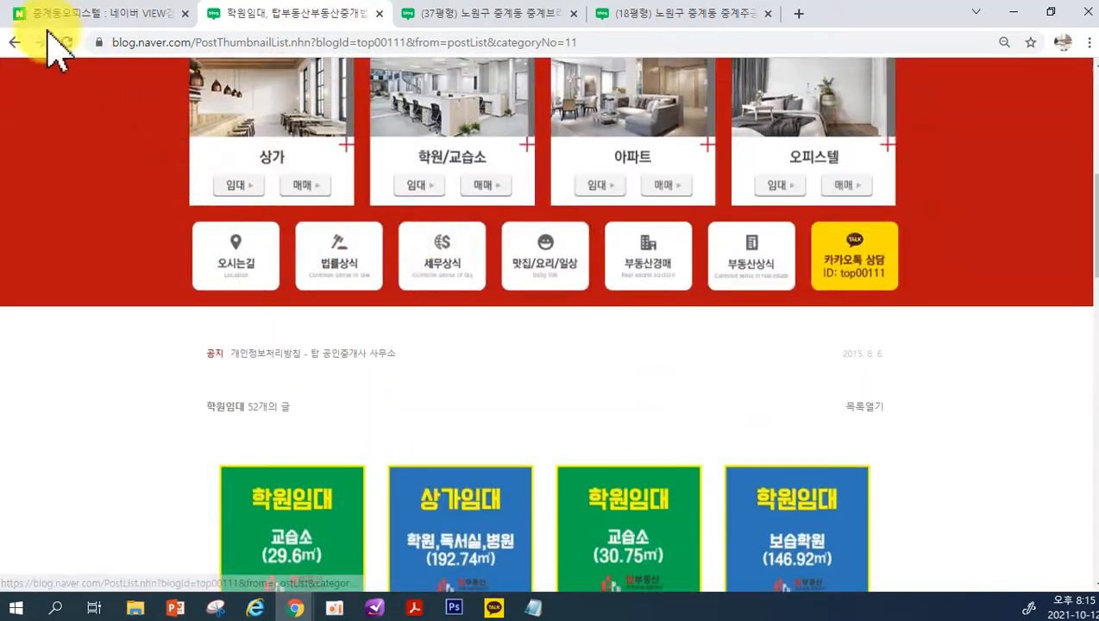
pyautogui.click(15, 42)
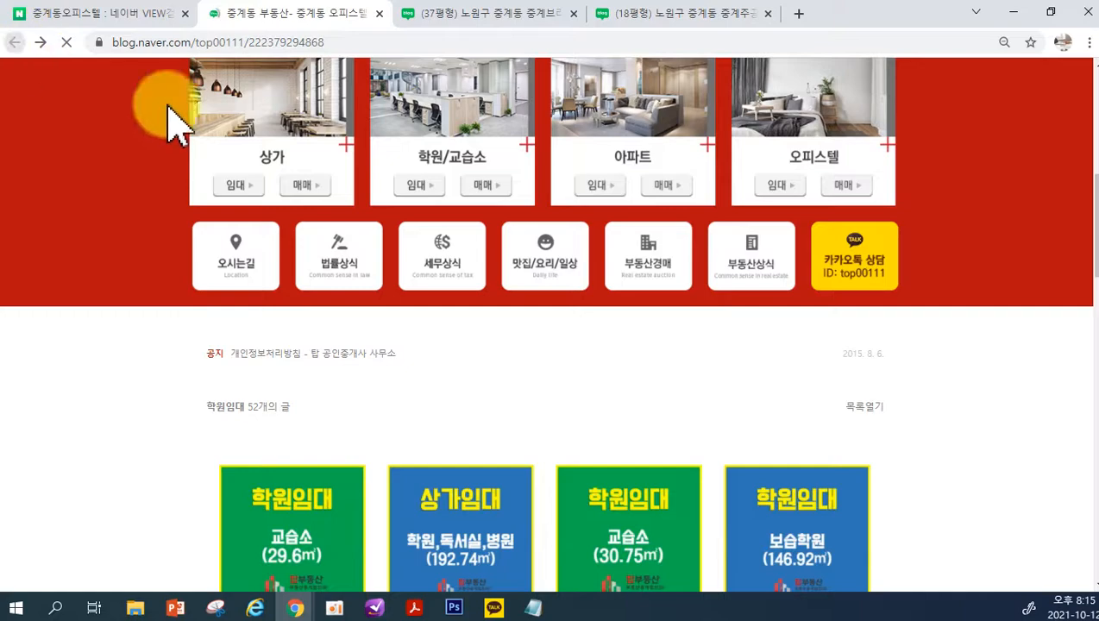
# Review the 새롬스타빌 post below the banner, including its title, cover image and introduction text
pyautogui.scroll(-1, 583, 313)
pyautogui.scroll(-5, 583, 319)
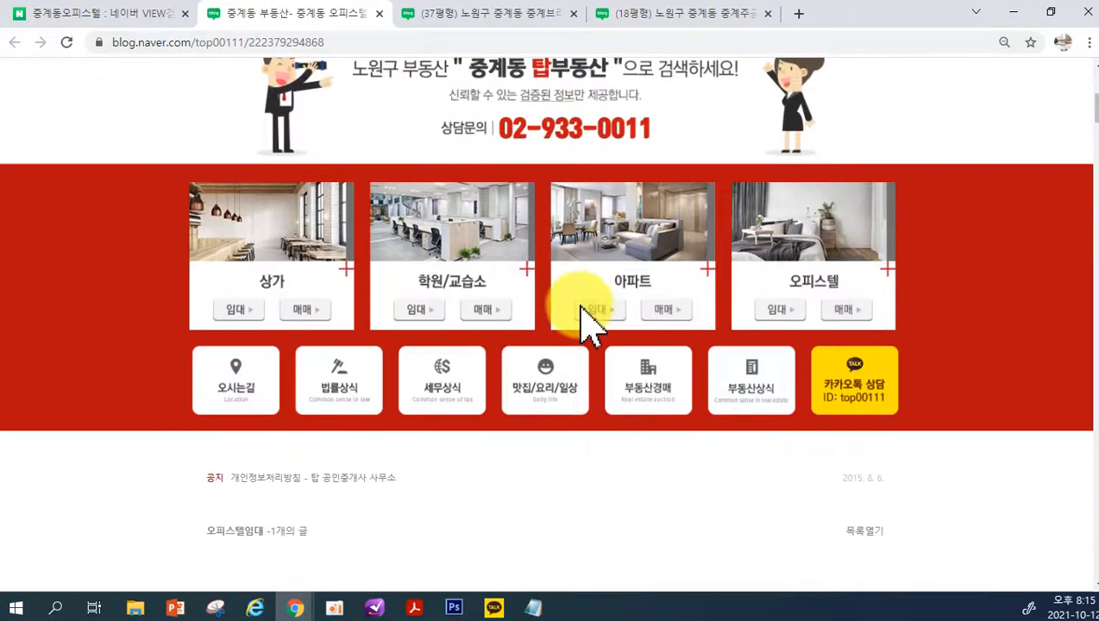
pyautogui.scroll(-3, 473, 334)
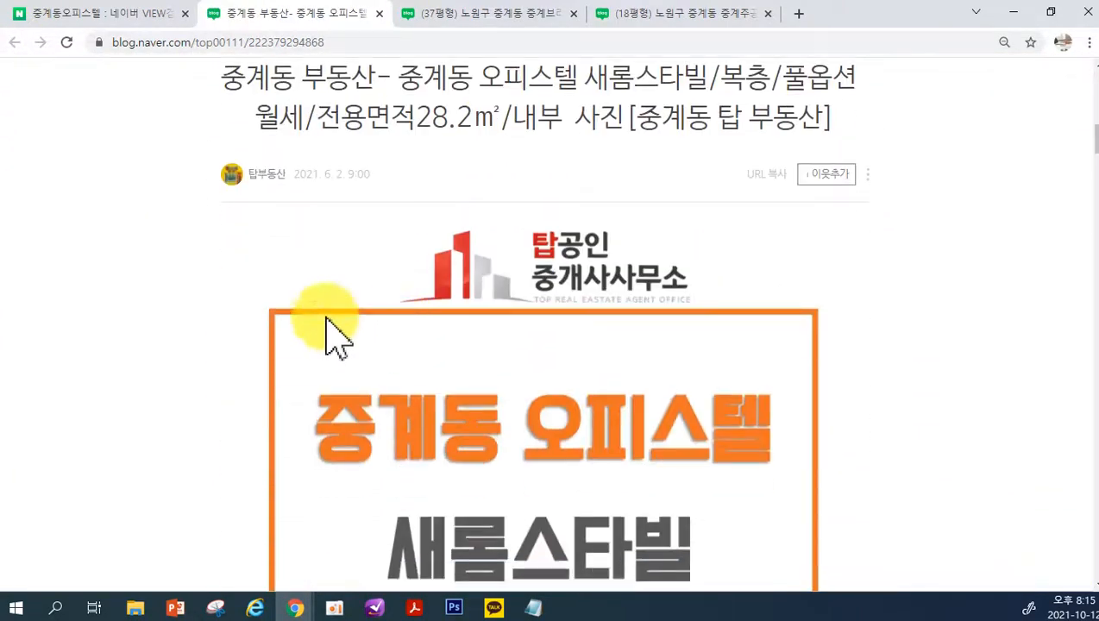
pyautogui.scroll(-8, 849, 293)
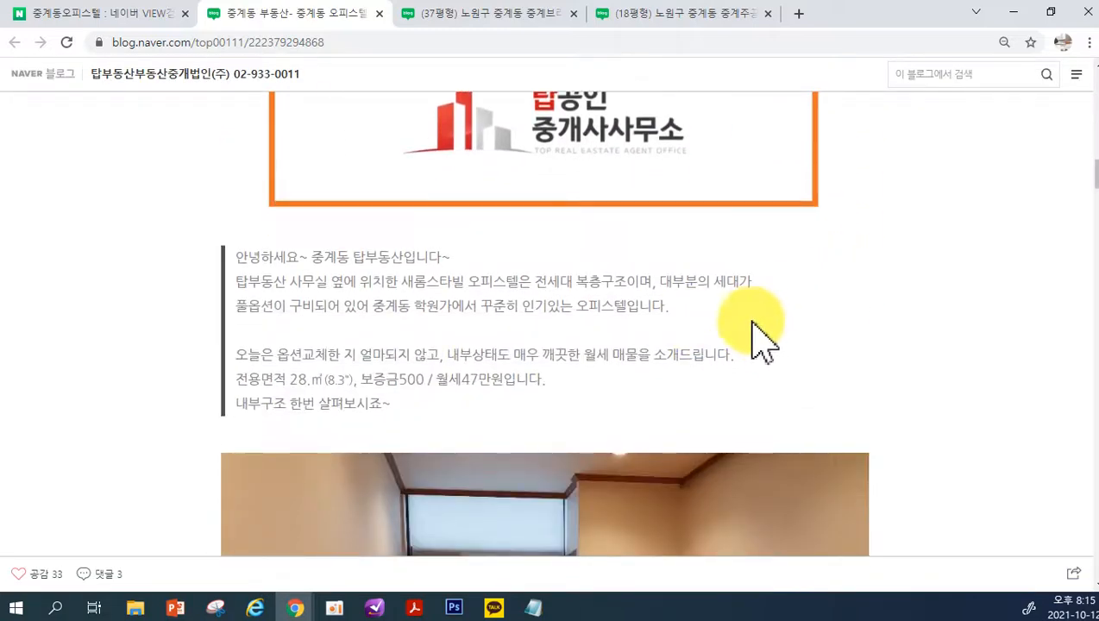
pyautogui.scroll(5, 775, 351)
pyautogui.scroll(4, 271, 181)
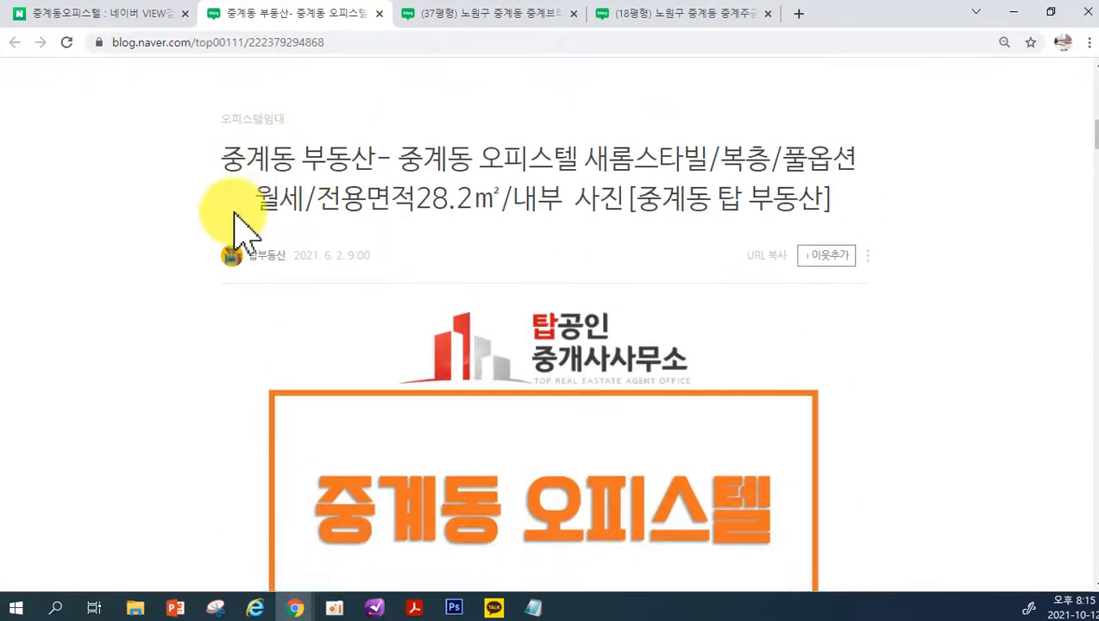
# Compare the sidebar layout of the Hyun Design post with the wide single-column layout of the 새롬스타빌 post
pyautogui.click(498, 14)
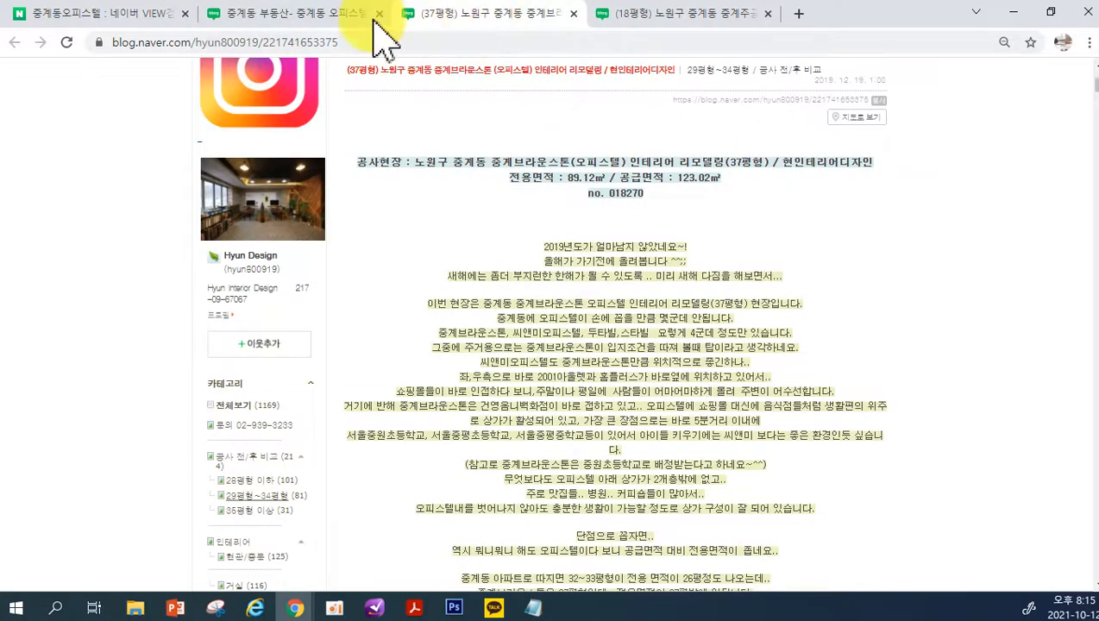
pyautogui.click(333, 14)
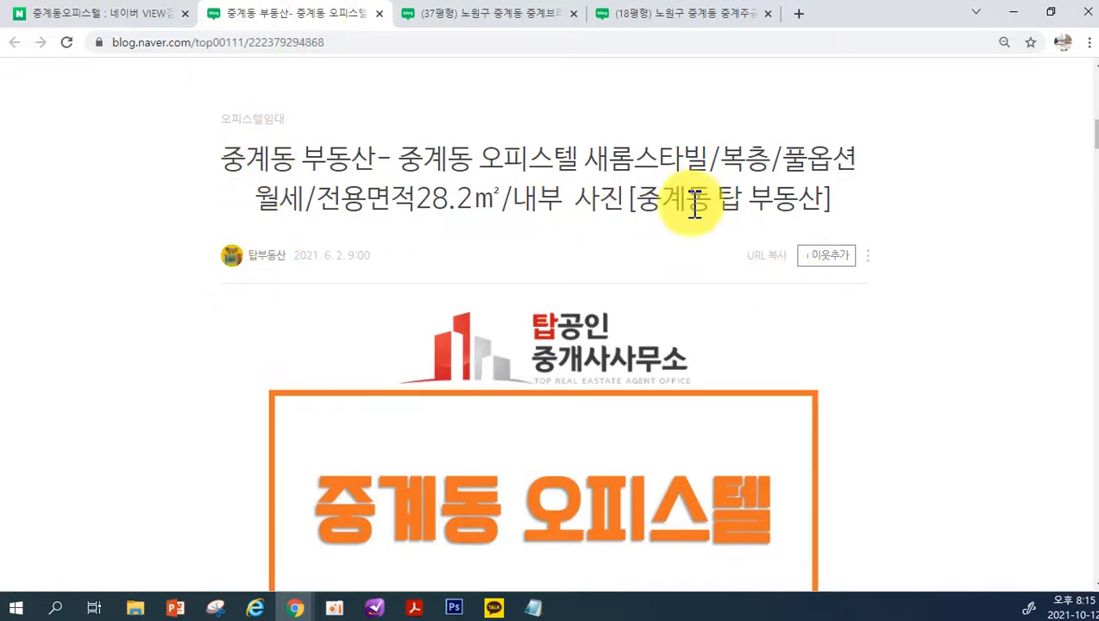
pyautogui.scroll(-4, 321, 294)
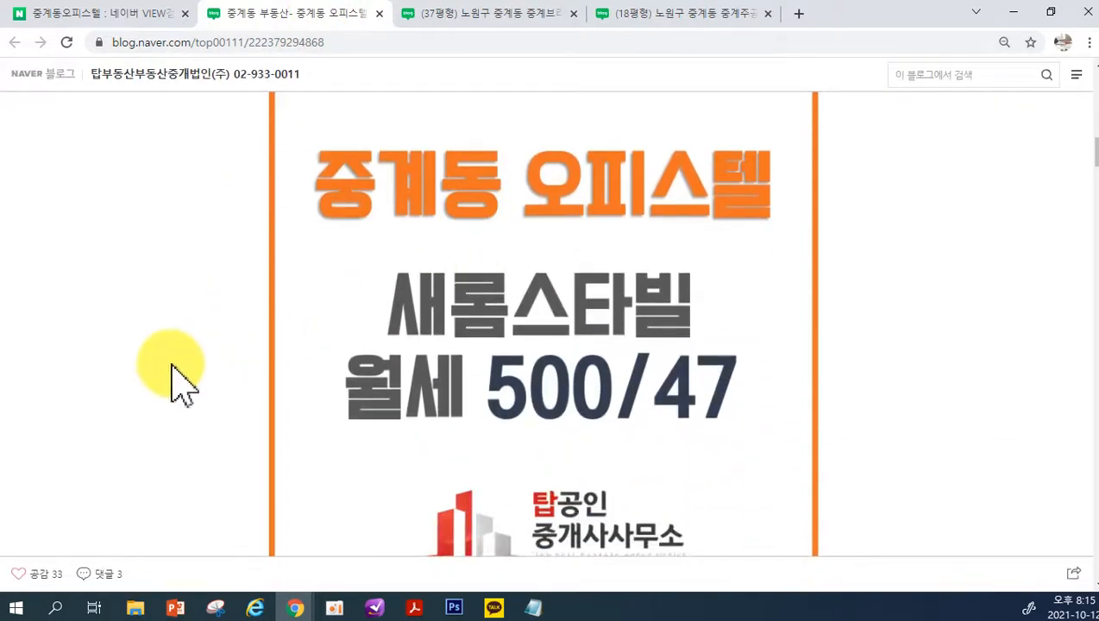
pyautogui.scroll(-9, 431, 328)
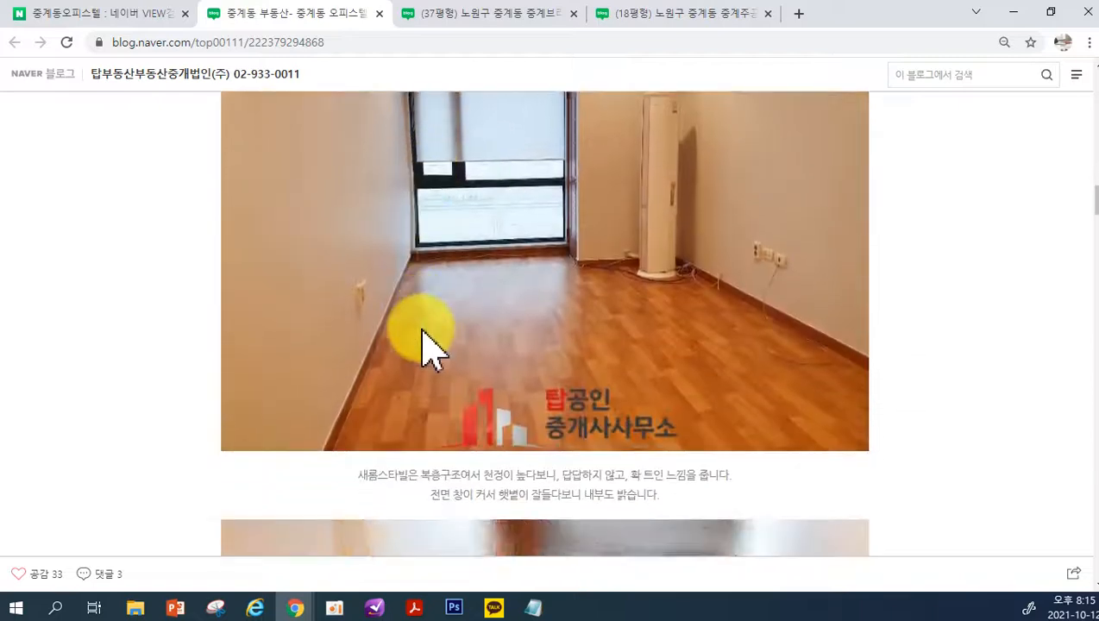
pyautogui.scroll(2, 430, 336)
pyautogui.click(474, 14)
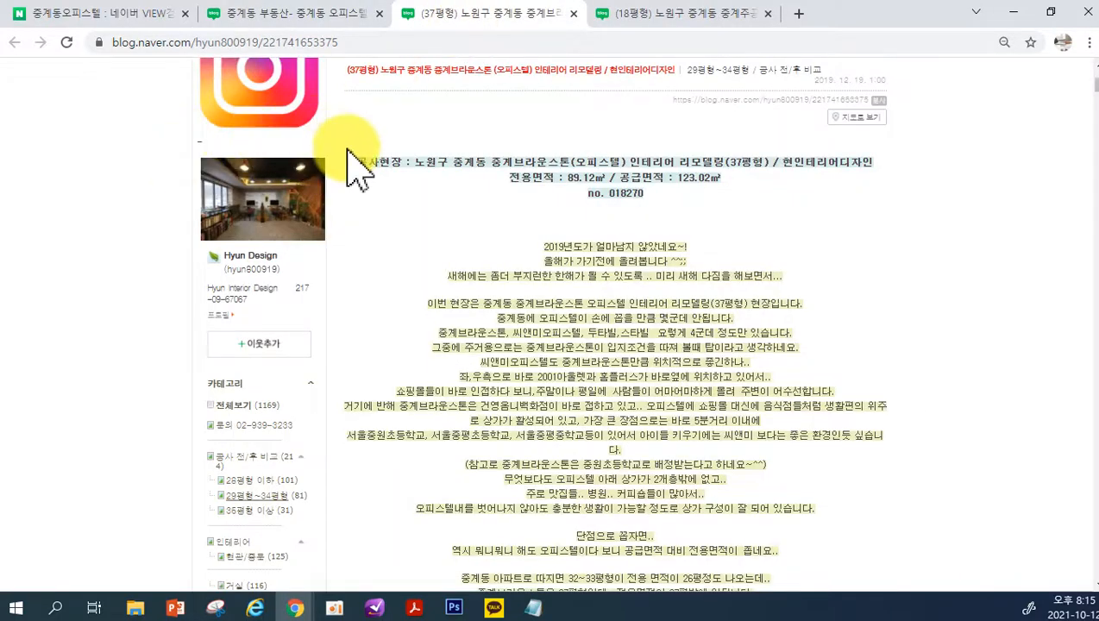
pyautogui.click(322, 19)
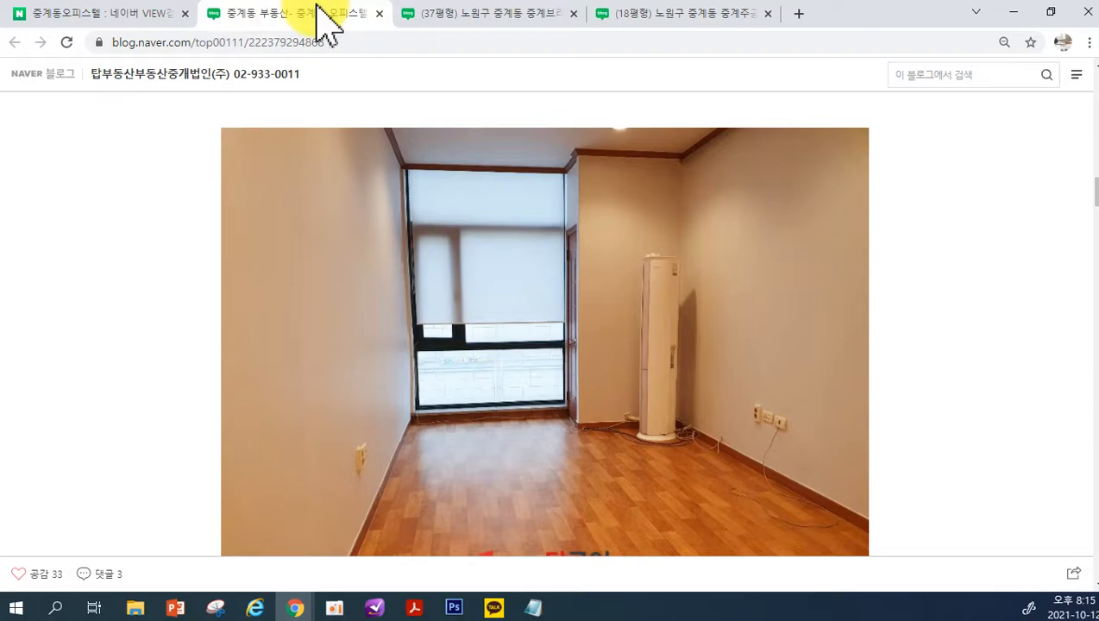
pyautogui.click(423, 15)
pyautogui.scroll(-5, 436, 232)
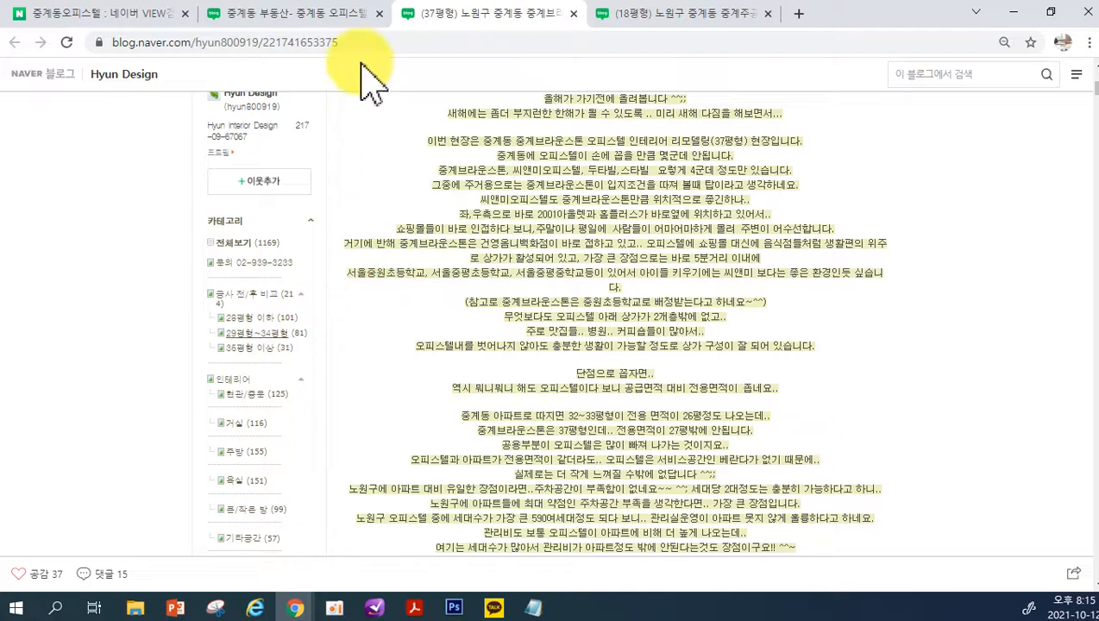
# Examine the large room photos in the 새롬스타빌 post and compare the post once more with the Hyun Design blog
pyautogui.click(333, 17)
pyautogui.scroll(-12, 522, 259)
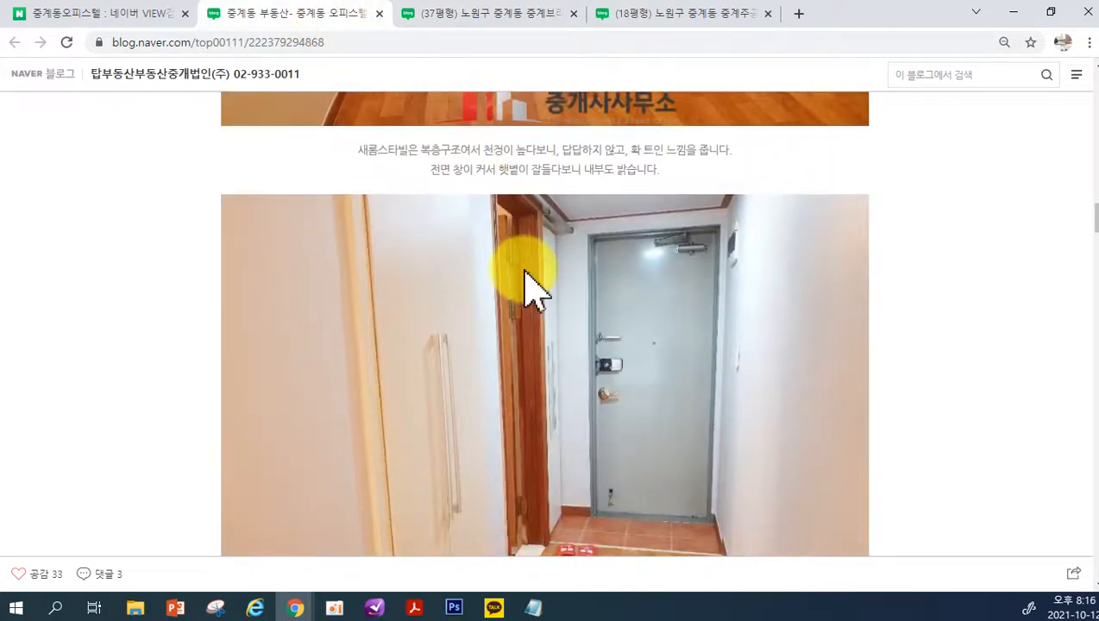
pyautogui.scroll(-12, 528, 285)
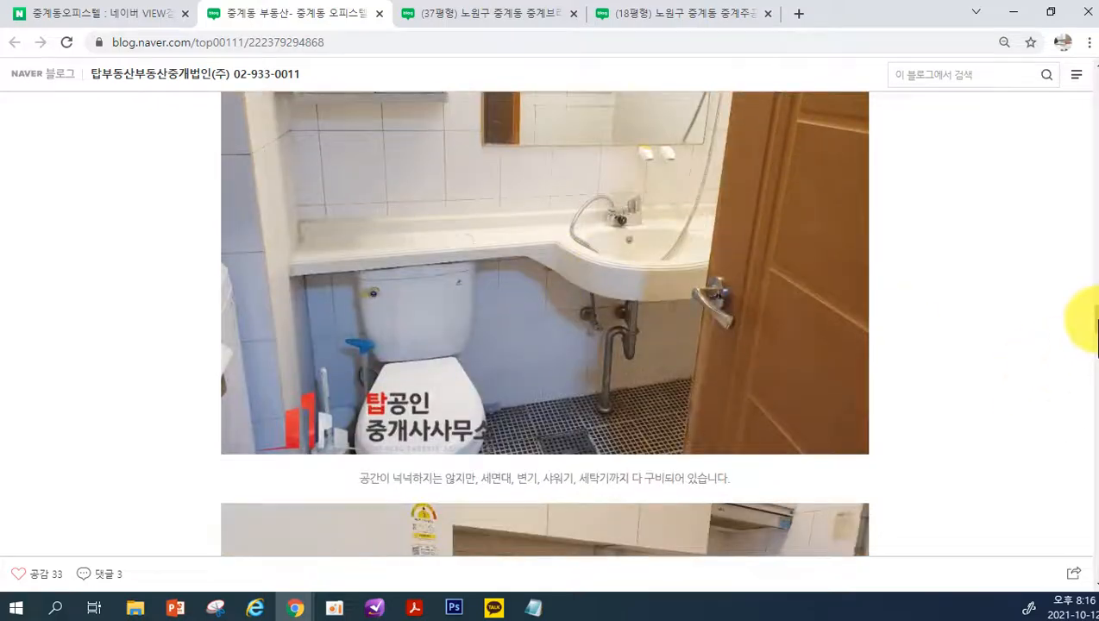
pyautogui.moveTo(1096, 326); pyautogui.dragTo(1093, 190)
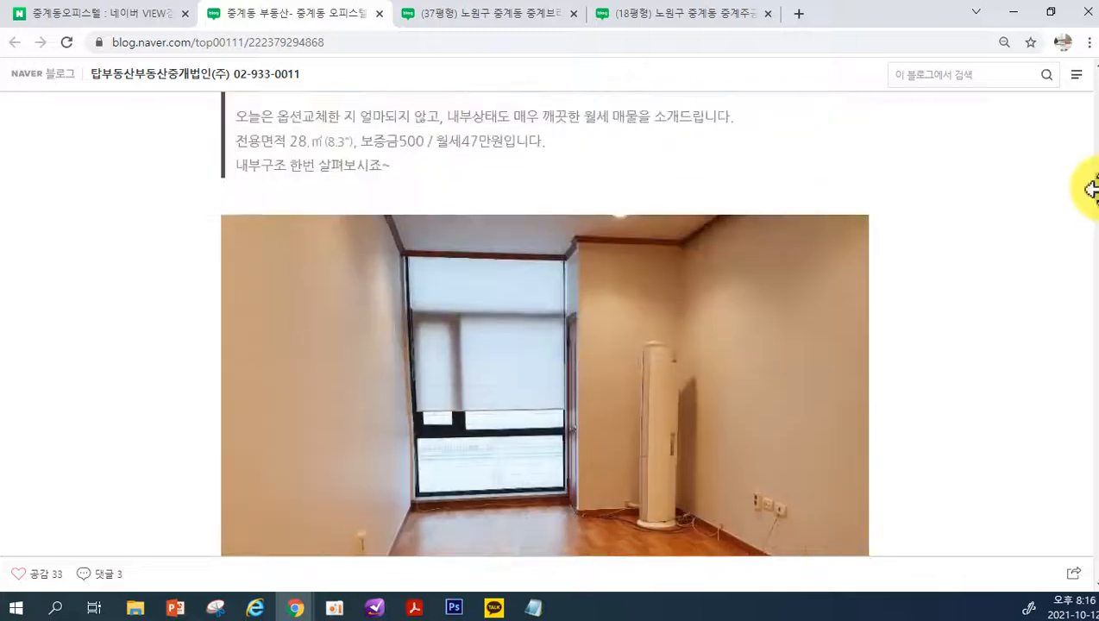
pyautogui.click(458, 18)
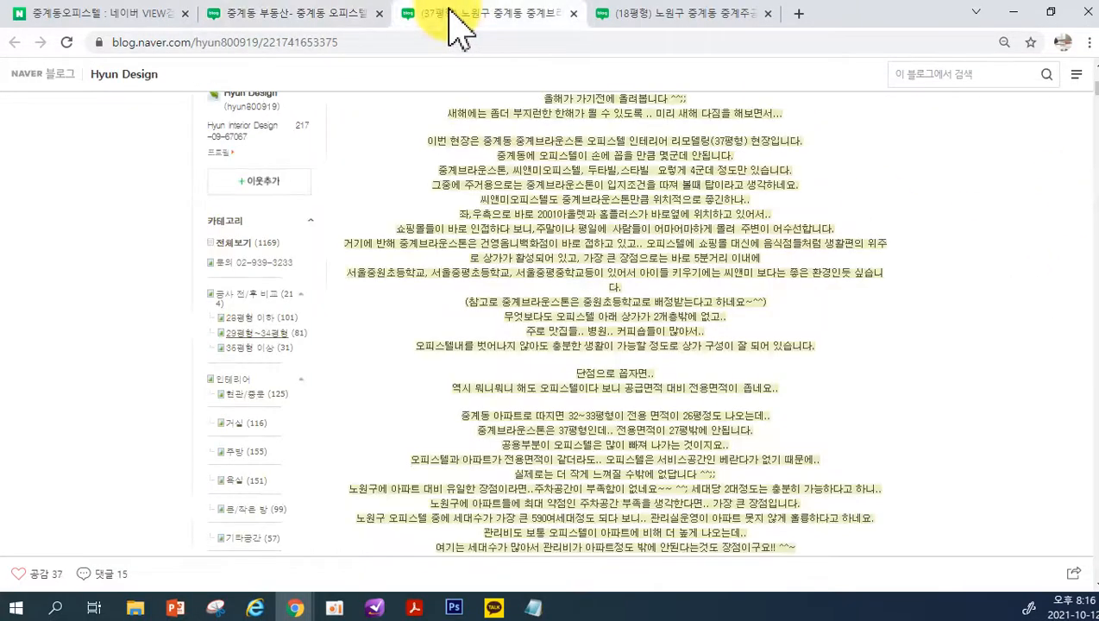
pyautogui.click(328, 15)
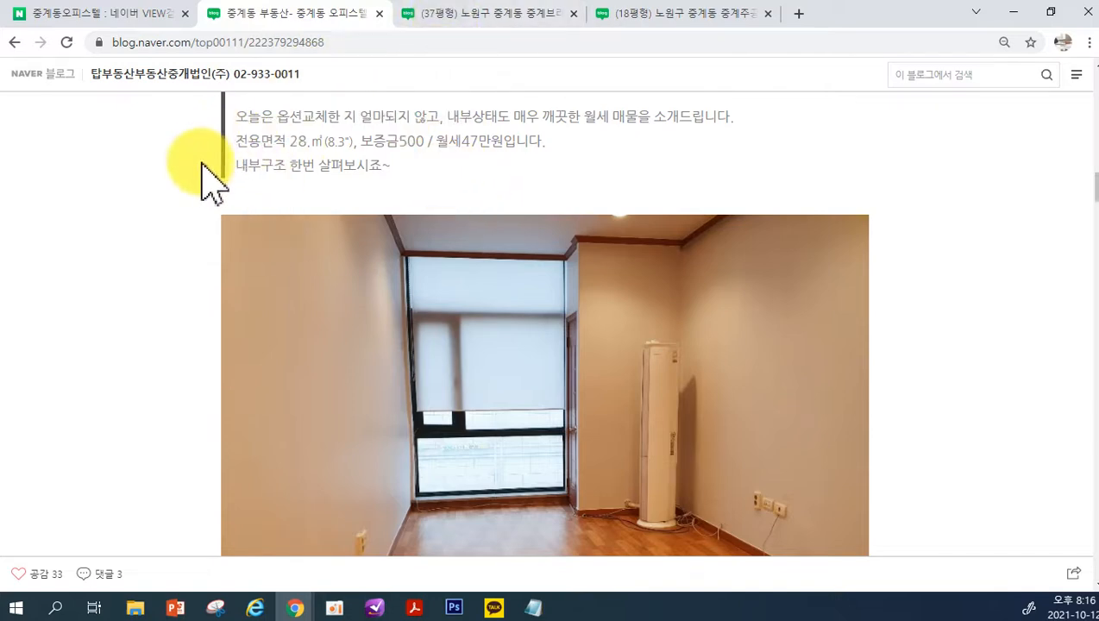
# Review the category sidebar of the Hyun Design post and return to the 레이아웃·위젯 설정 page
pyautogui.click(485, 17)
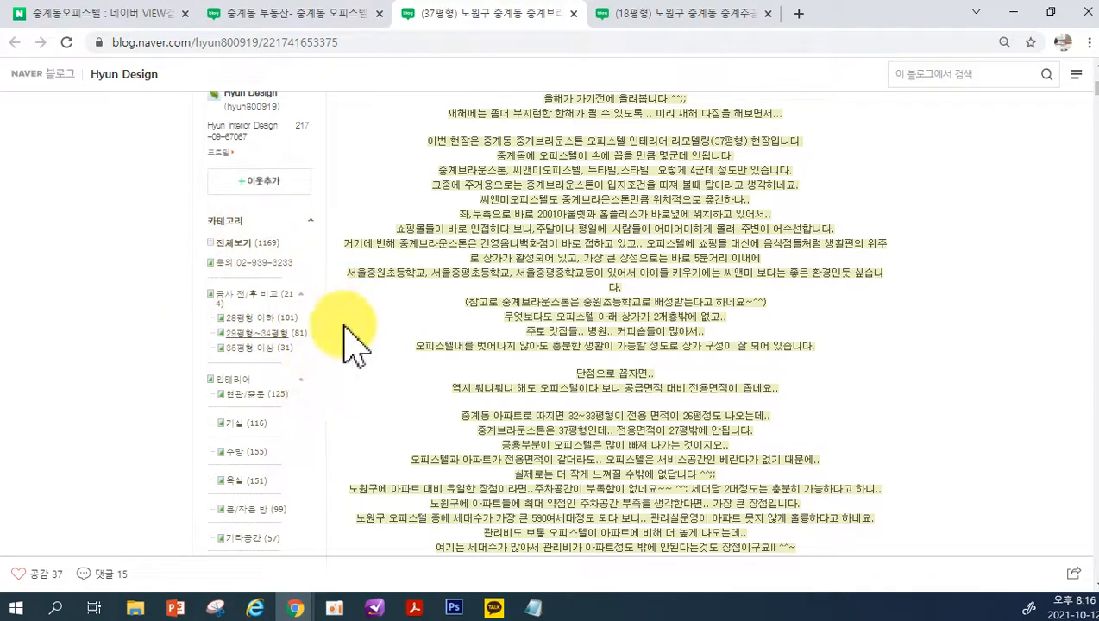
pyautogui.scroll(-8, 706, 389)
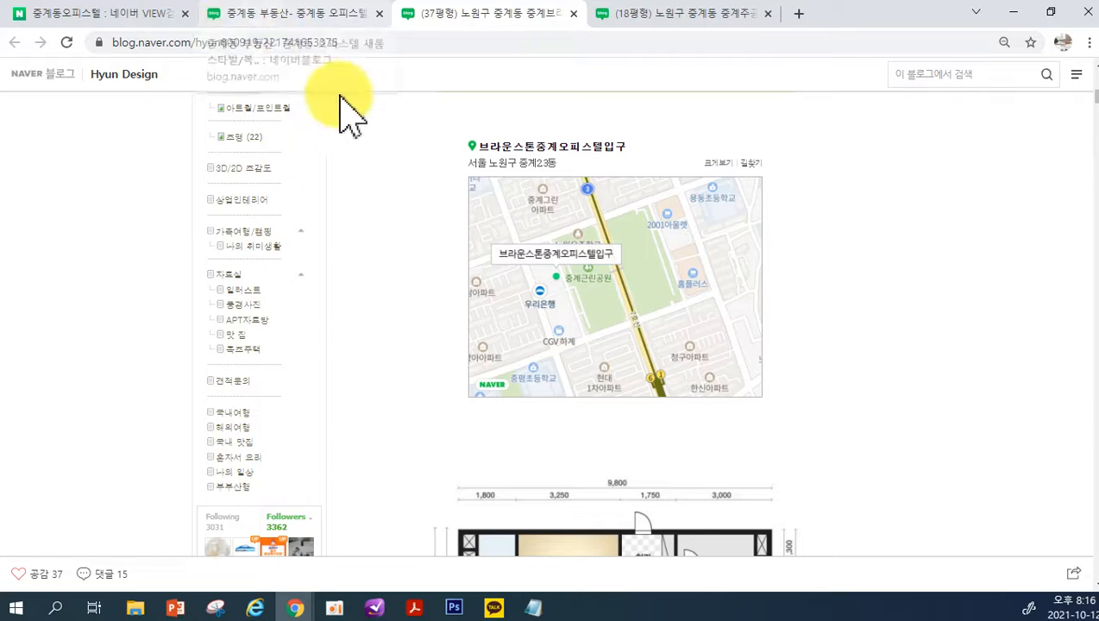
pyautogui.scroll(6, 491, 458)
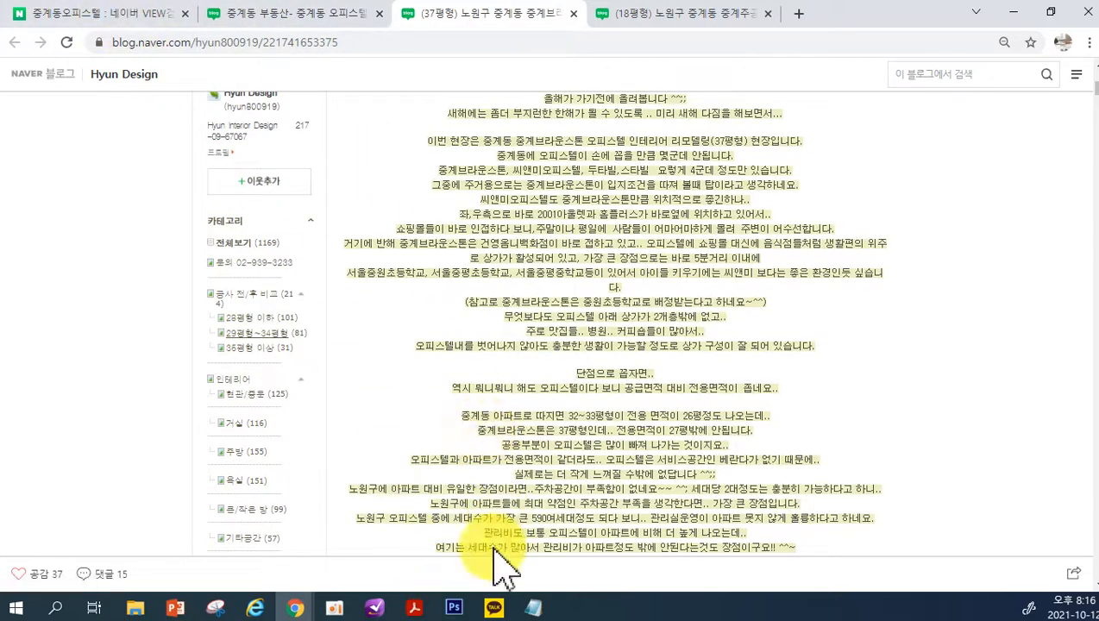
pyautogui.moveTo(298, 613)
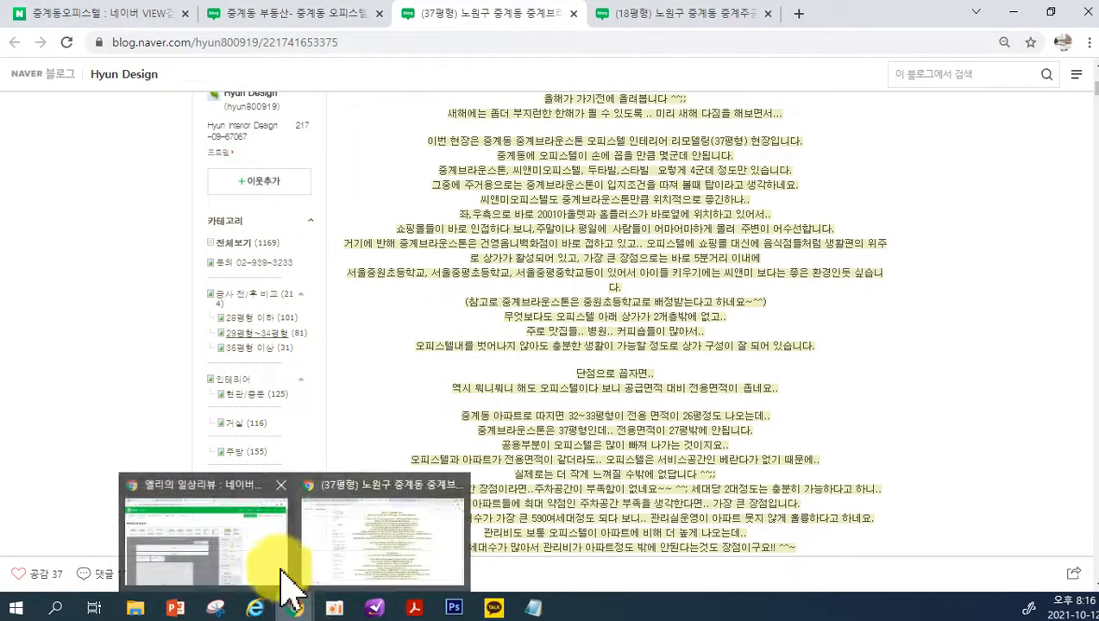
pyautogui.click(193, 571)
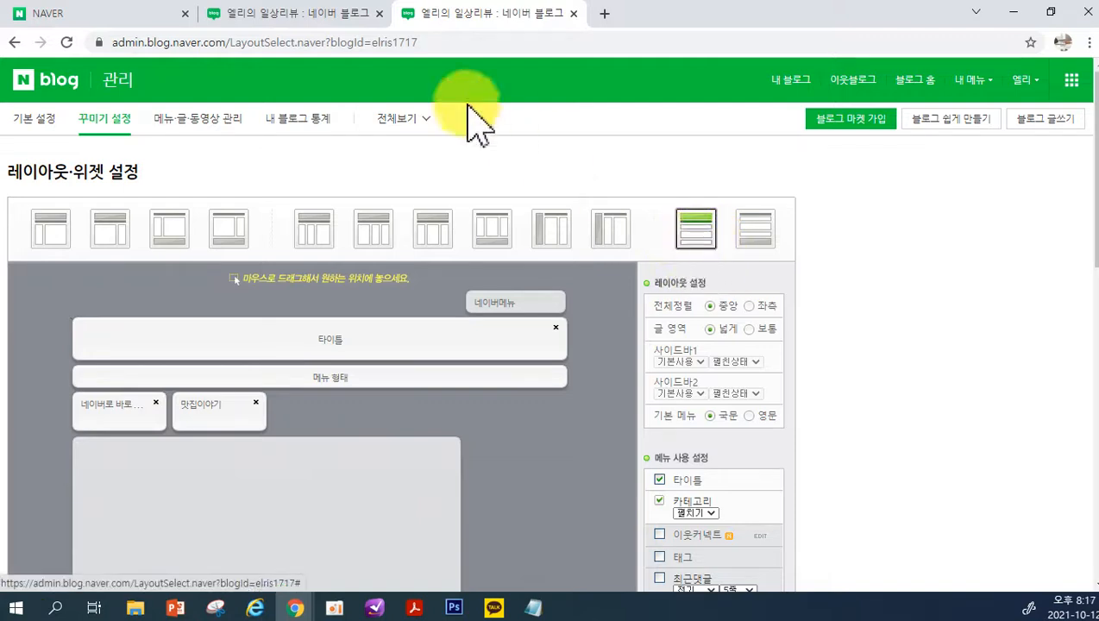
# Review the link buttons in the 탑부동산 blog's banner and look through its 맛집/요리/일상 post list
pyautogui.moveTo(295, 609)
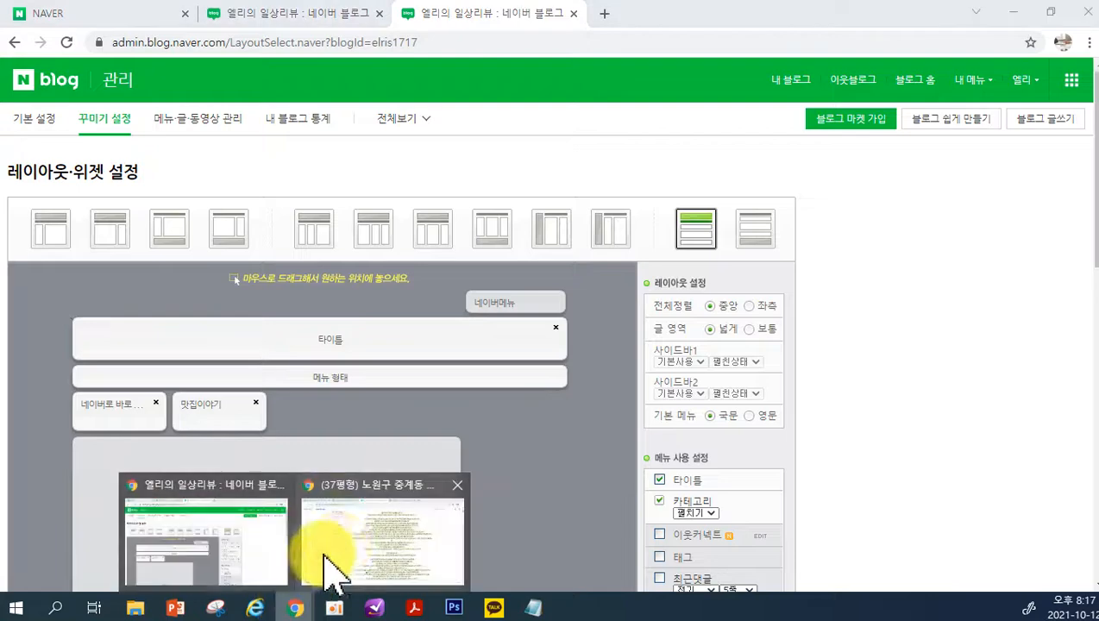
pyautogui.click(345, 530)
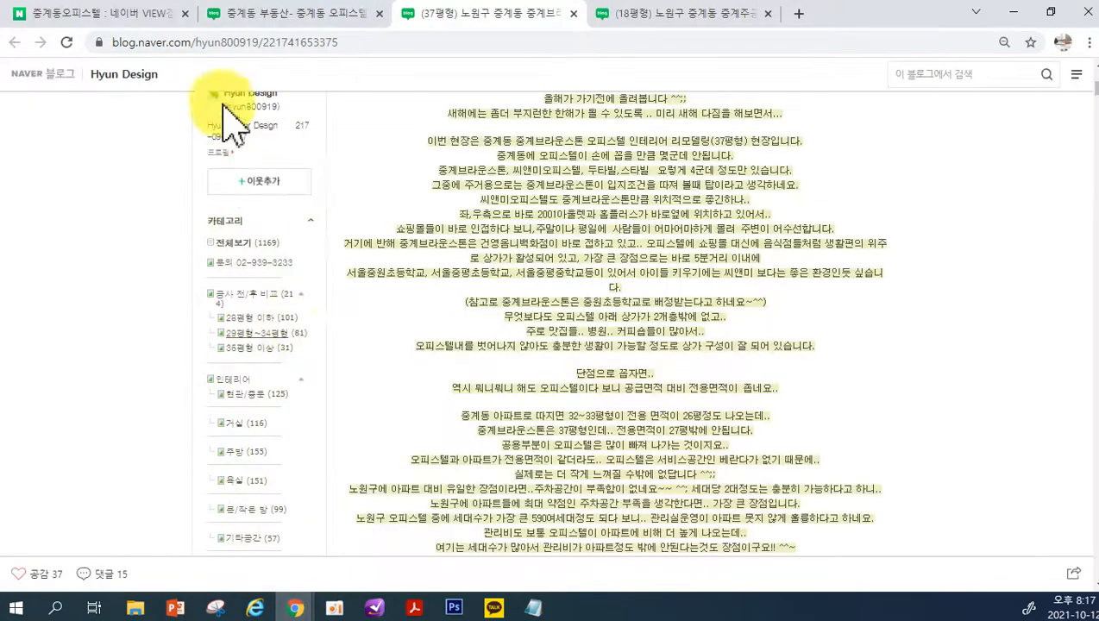
pyautogui.click(298, 15)
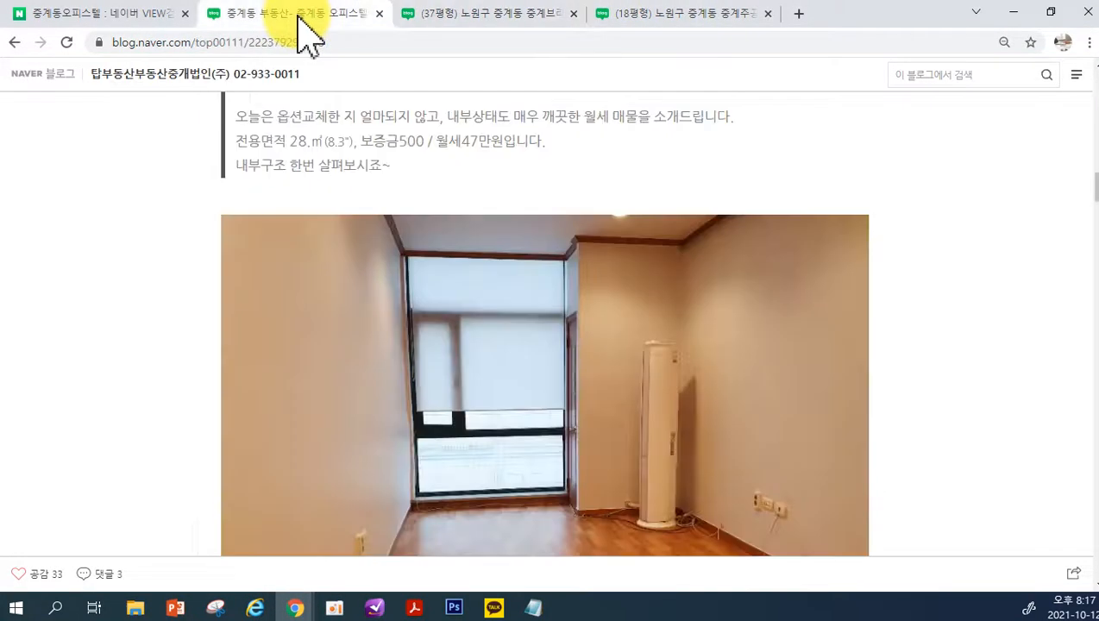
pyautogui.scroll(15, 552, 393)
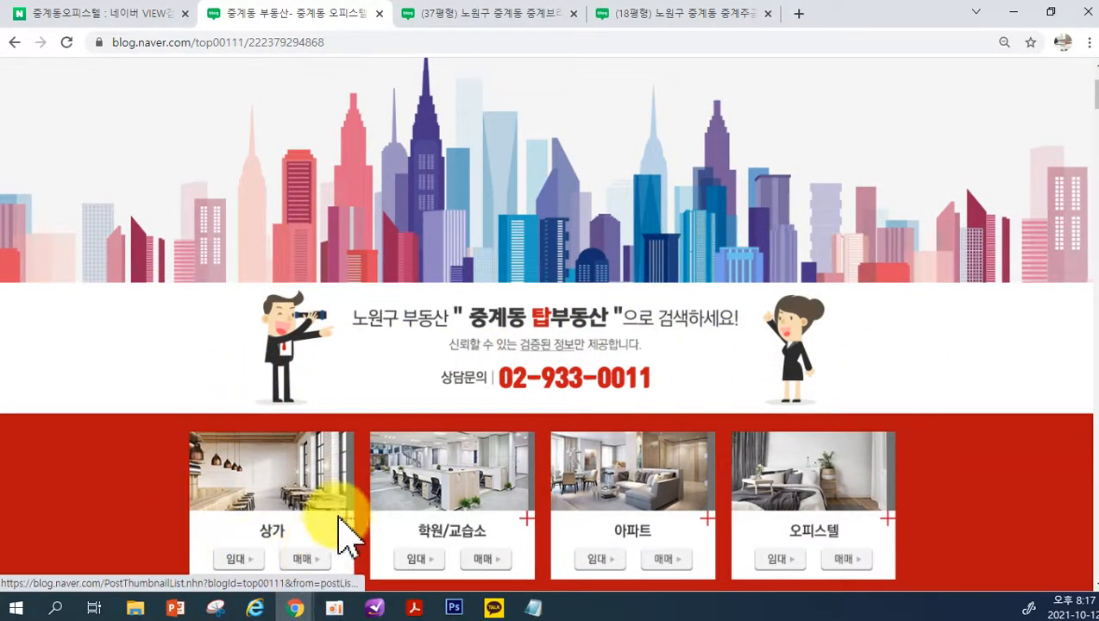
pyautogui.scroll(-1, 431, 552)
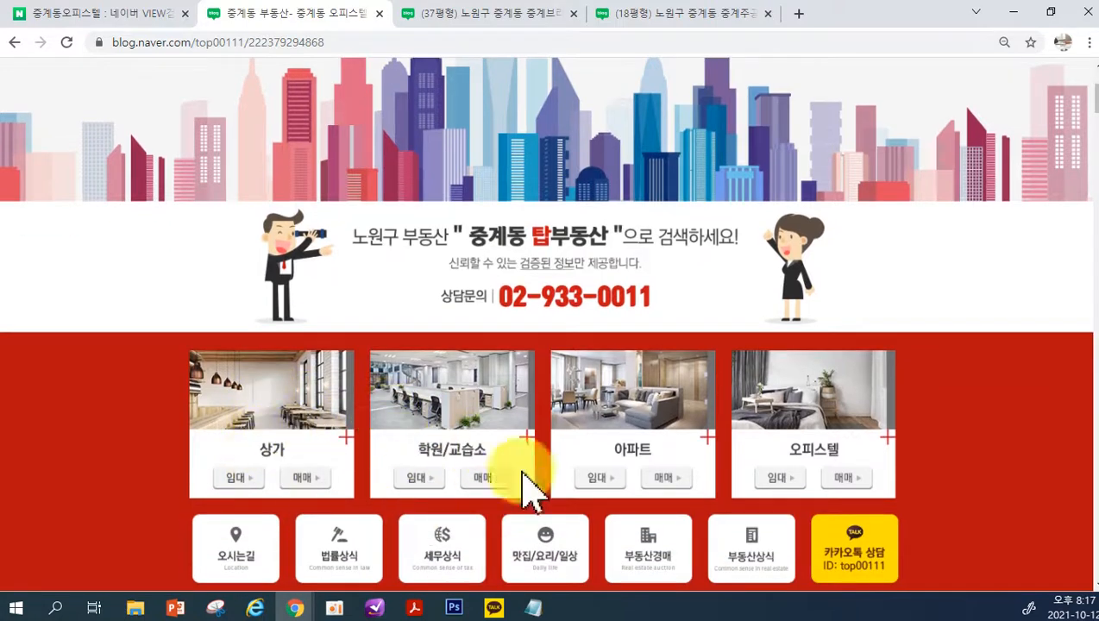
pyautogui.scroll(-1, 908, 517)
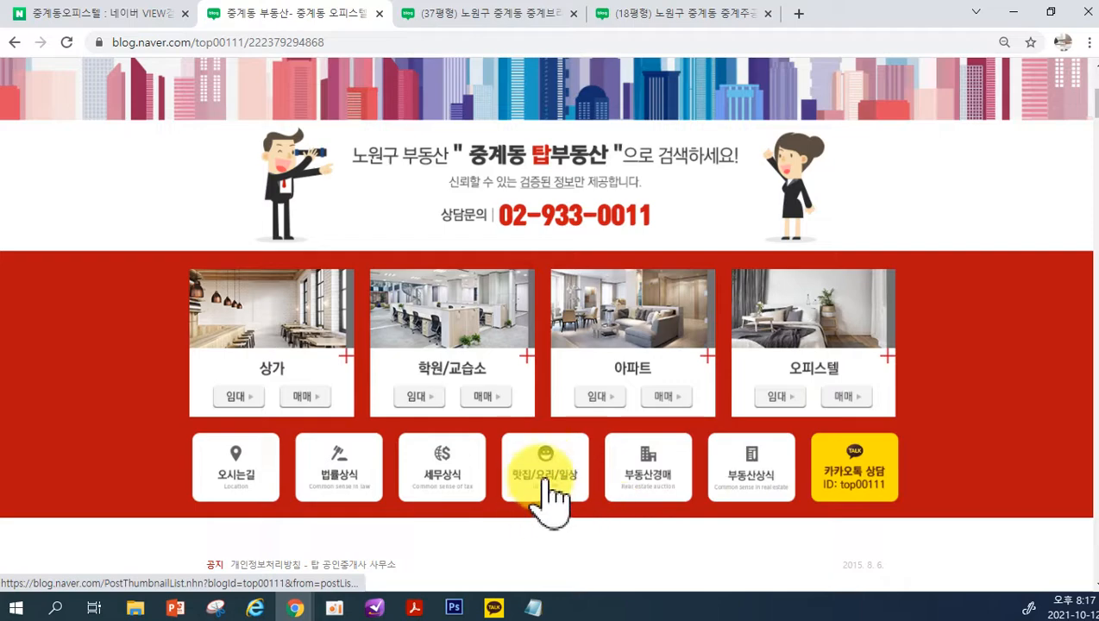
pyautogui.scroll(-12, 552, 491)
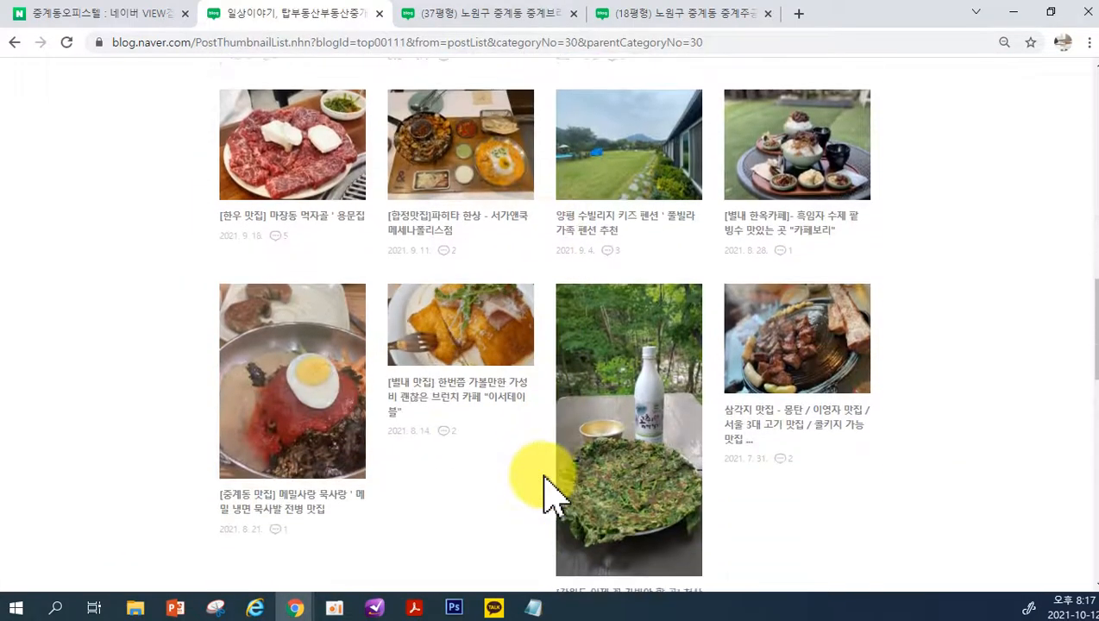
pyautogui.scroll(4, 528, 457)
pyautogui.scroll(4, 341, 151)
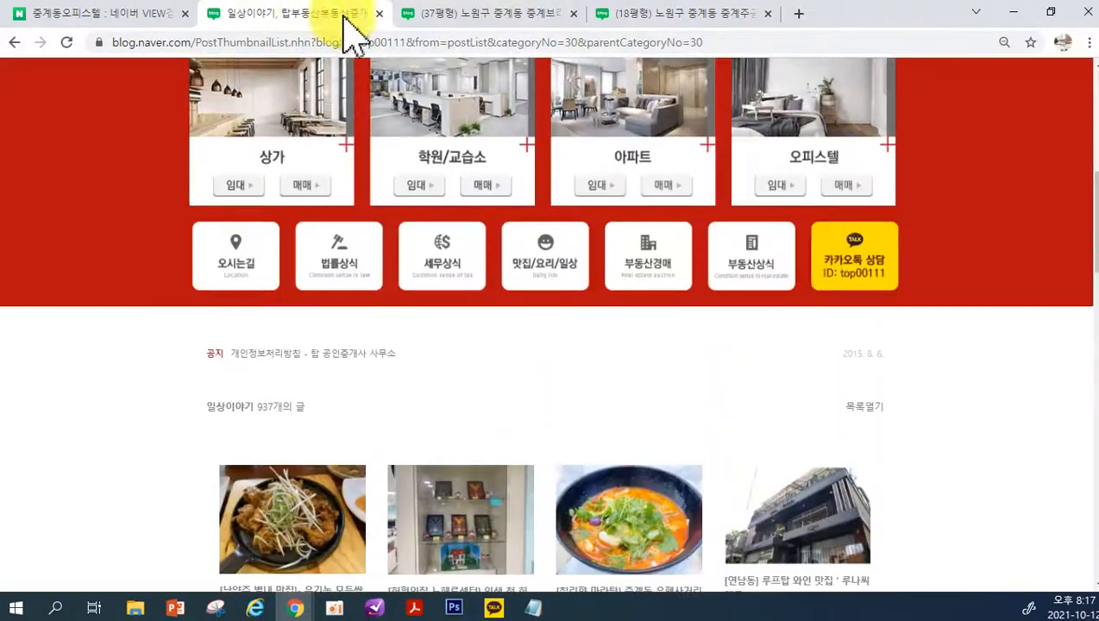
# Review the Hyun Design blog's header and sidebar widgets, and view the Instagram profile linked from the sidebar before closing it
pyautogui.click(473, 24)
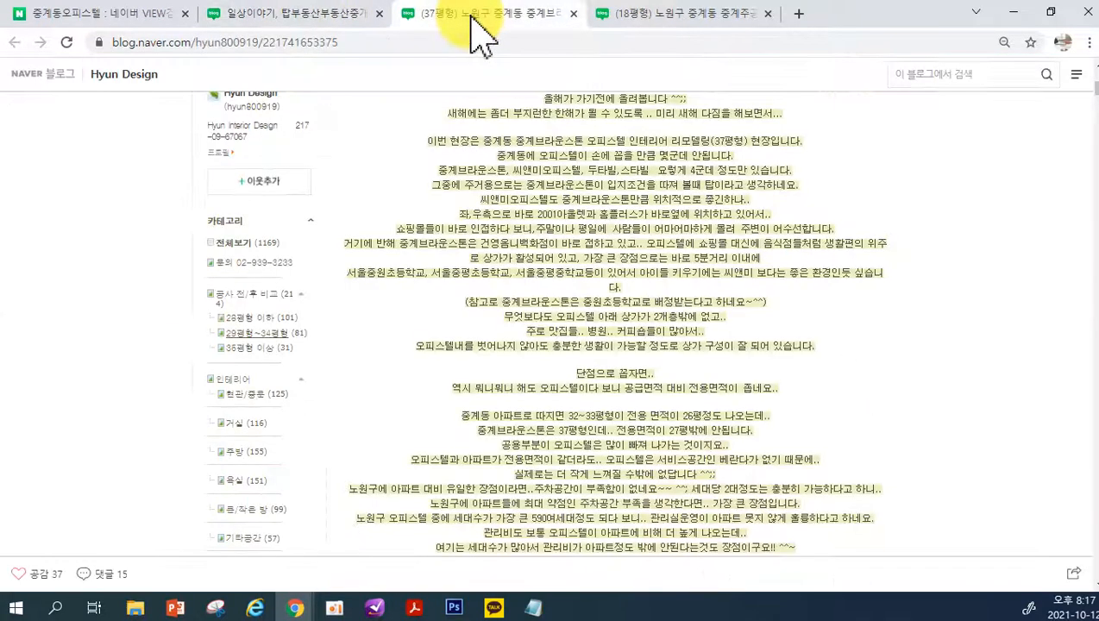
pyautogui.scroll(10, 454, 406)
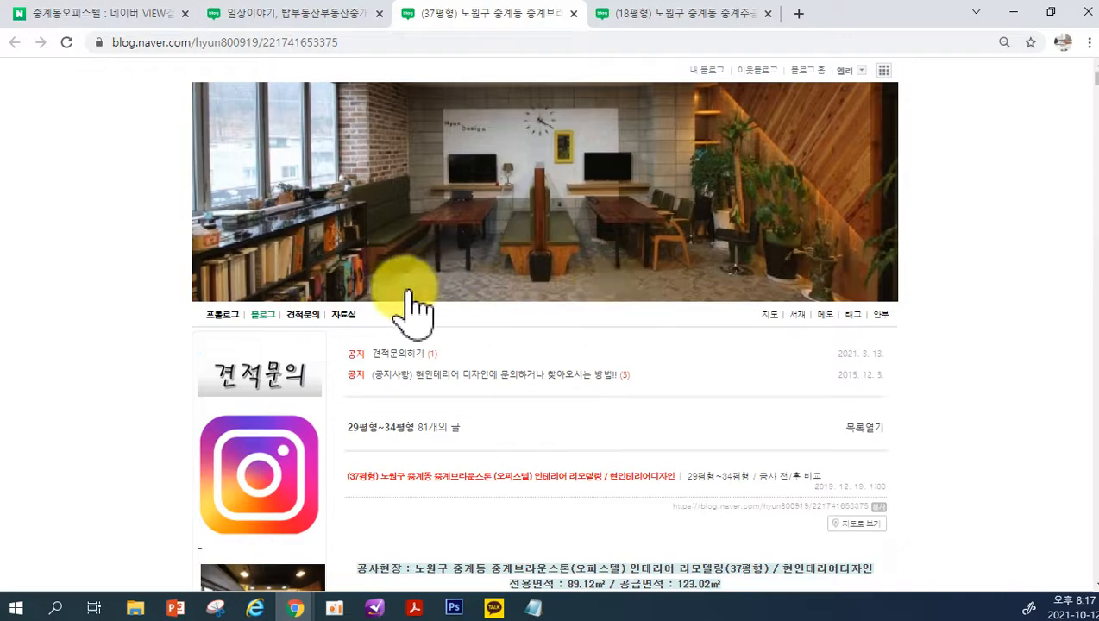
pyautogui.scroll(-3, 294, 518)
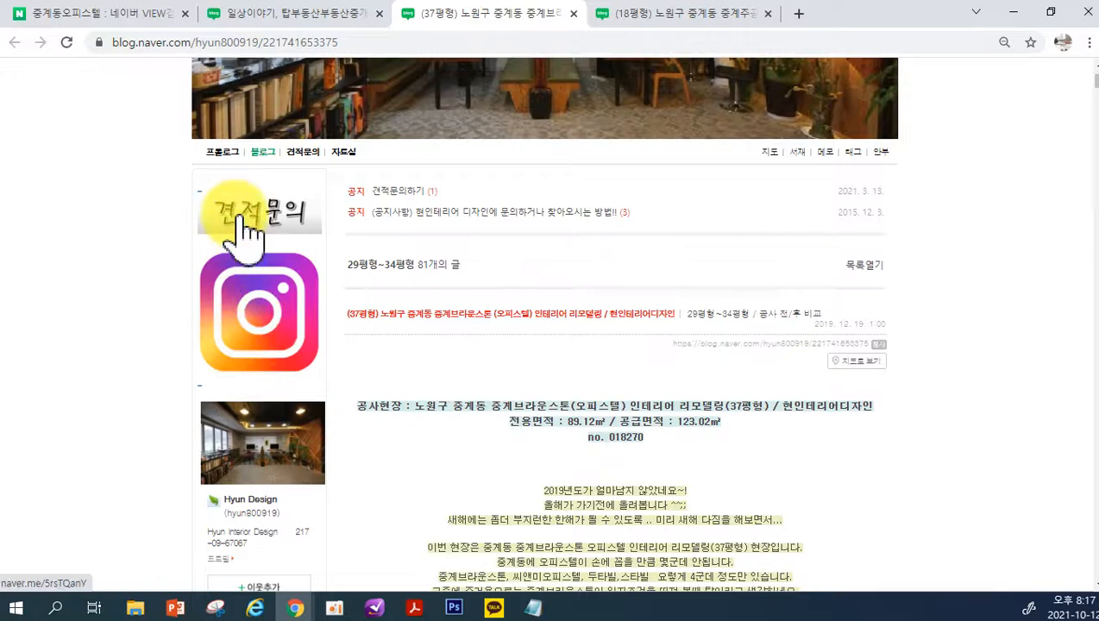
pyautogui.scroll(1, 321, 384)
pyautogui.scroll(1, 320, 384)
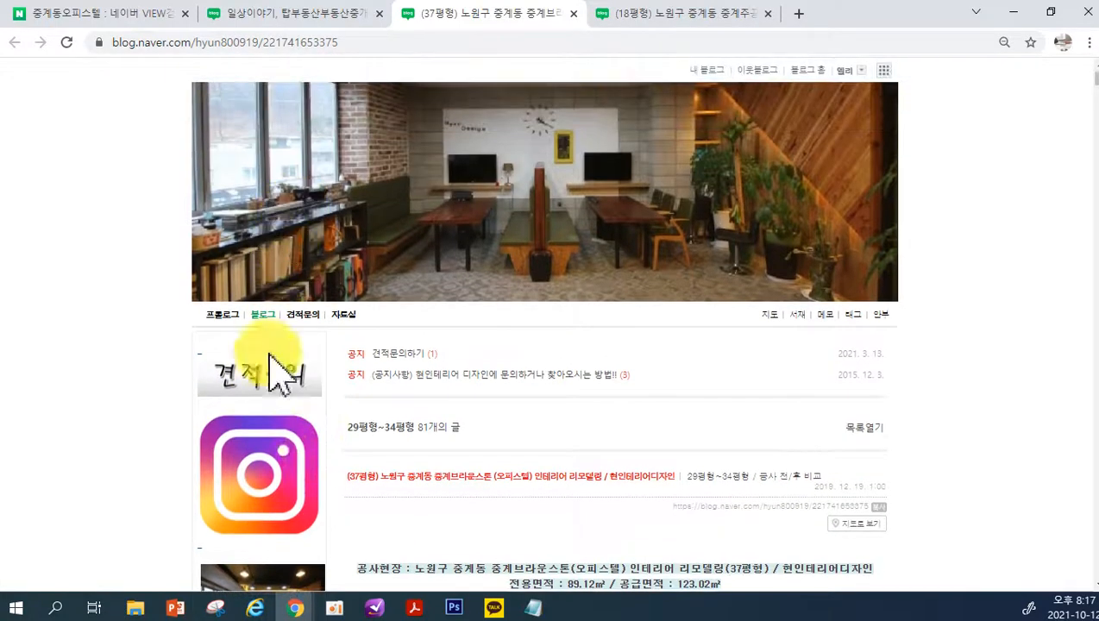
pyautogui.click(246, 498)
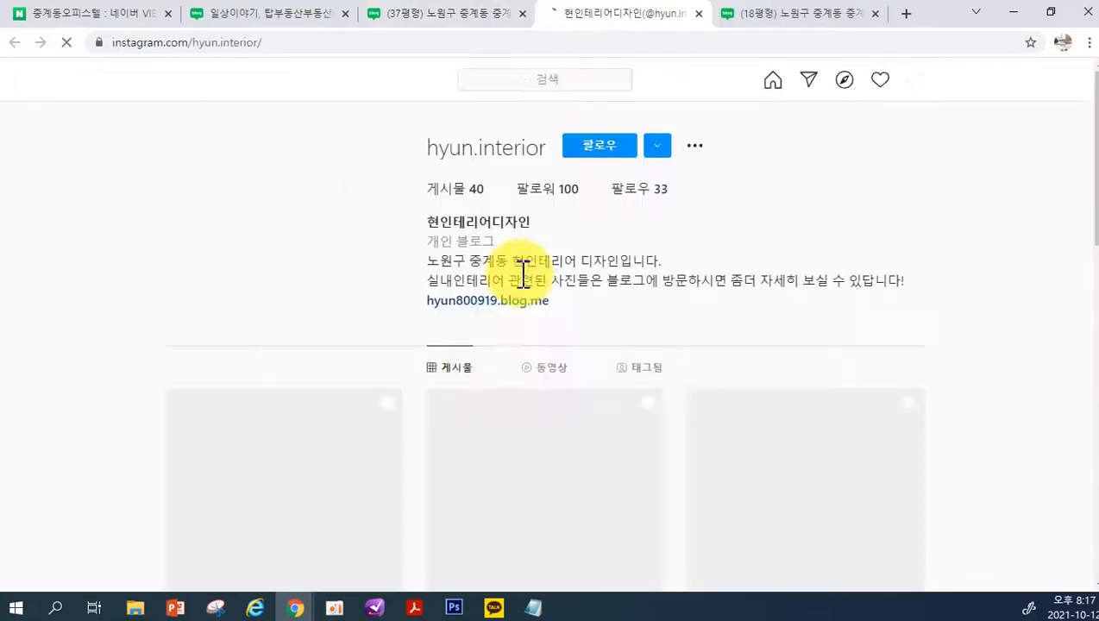
pyautogui.click(699, 13)
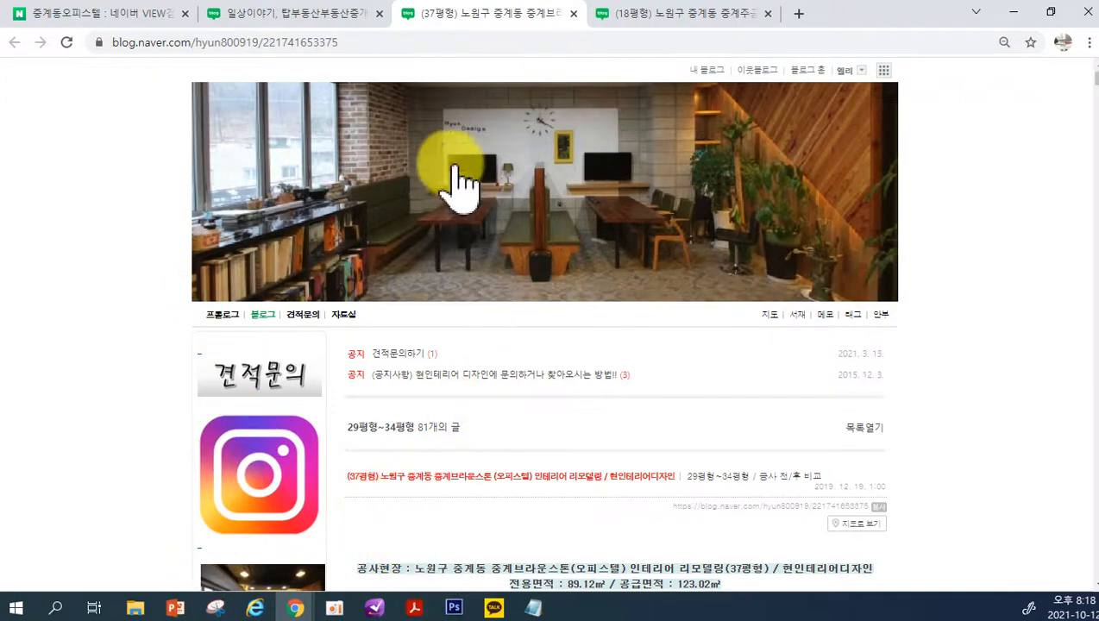
# Compare the layout options on the 레이아웃·위젯 설정 page with the 엘리의 일상리뷰 blog's header and widgets
pyautogui.click(299, 613)
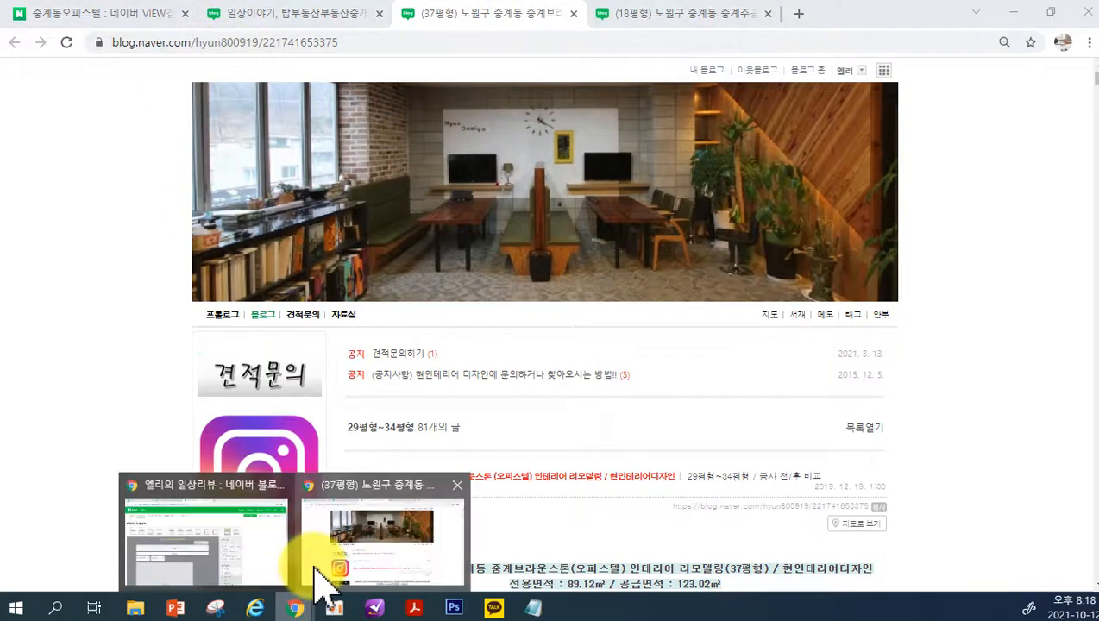
pyautogui.click(272, 557)
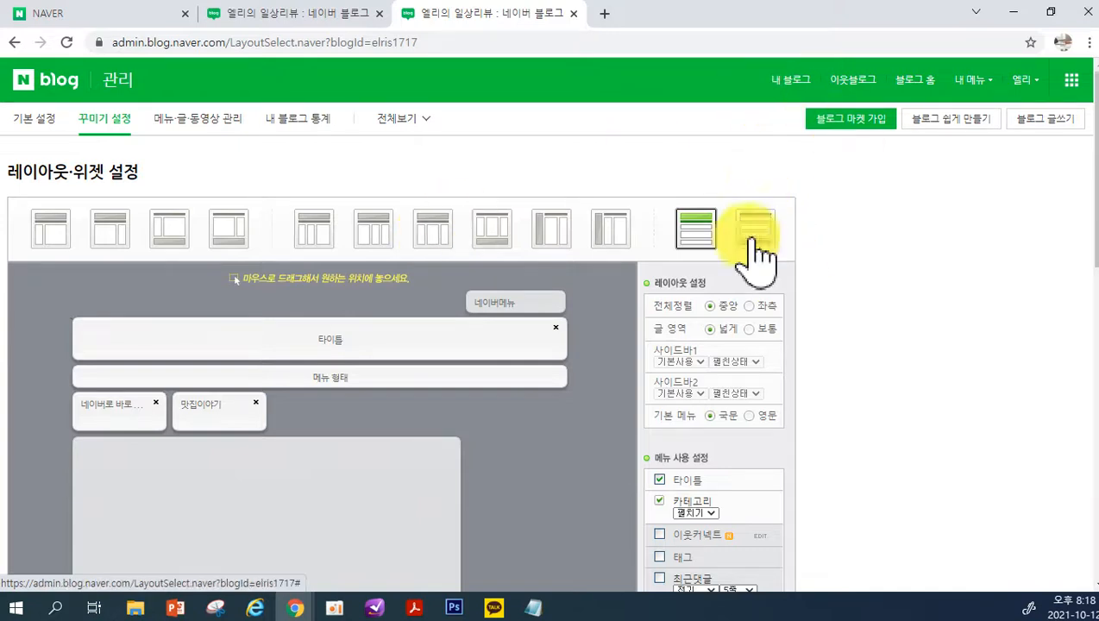
pyautogui.scroll(-1, 733, 259)
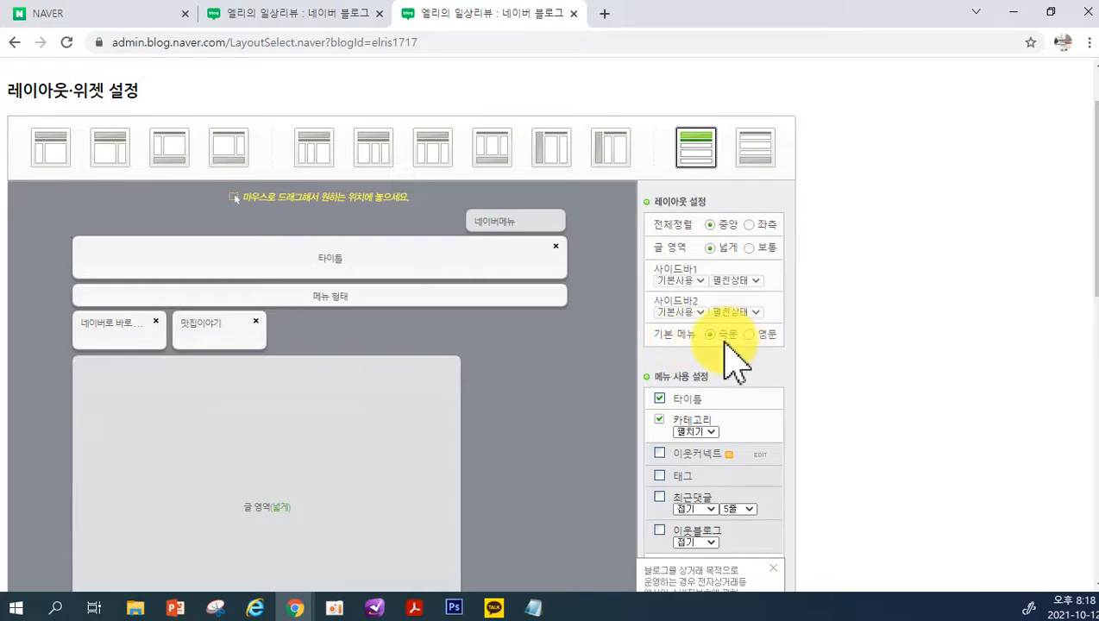
pyautogui.click(300, 15)
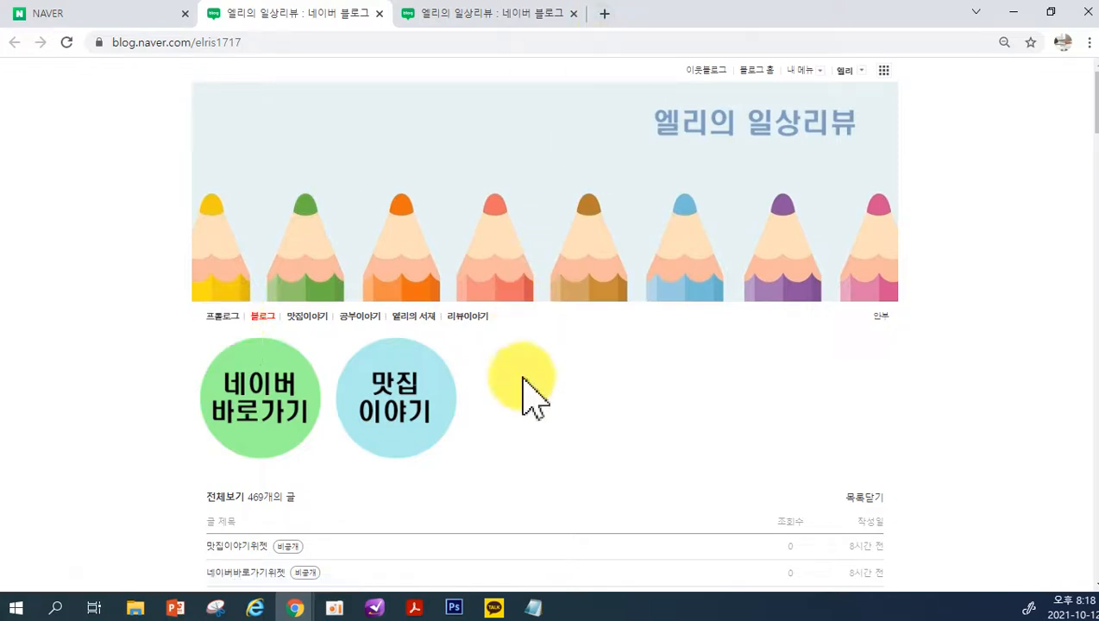
pyautogui.click(307, 595)
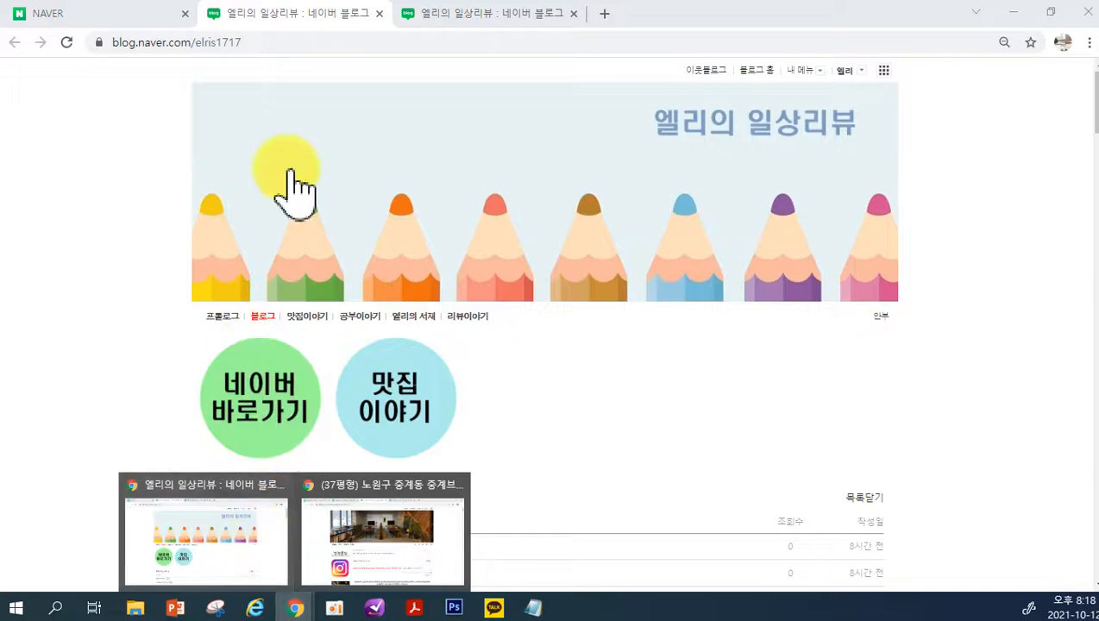
# View the 사업자정보 widget's help text and settings form from 레이아웃·위젯 설정, cancelling the form and closing the help
pyautogui.click(432, 14)
pyautogui.scroll(-1, 820, 388)
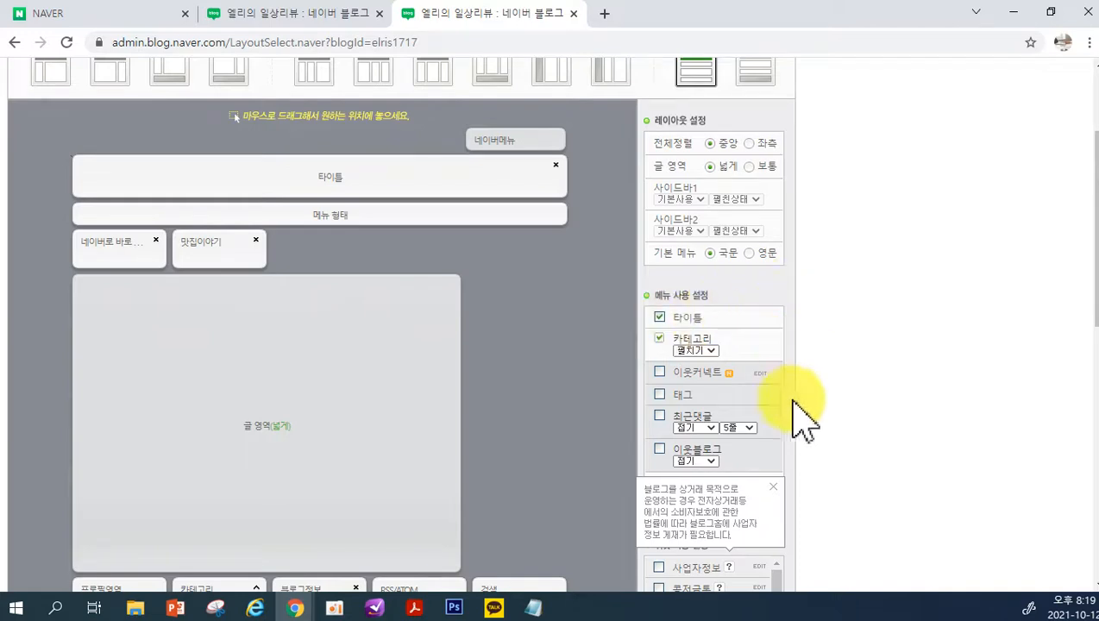
pyautogui.scroll(-3, 806, 384)
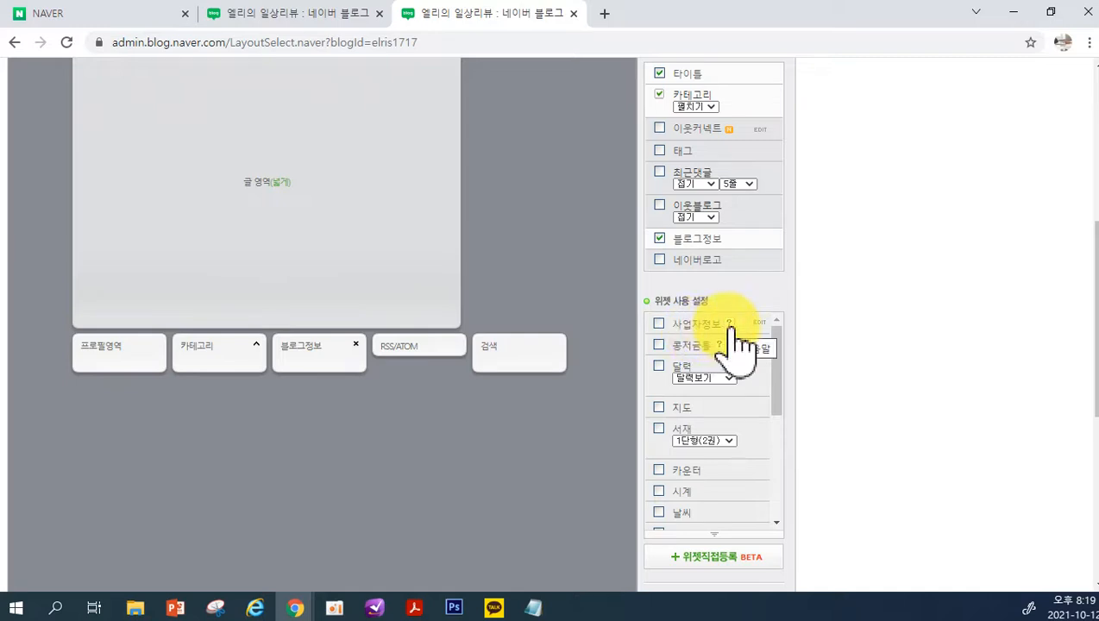
pyautogui.click(734, 328)
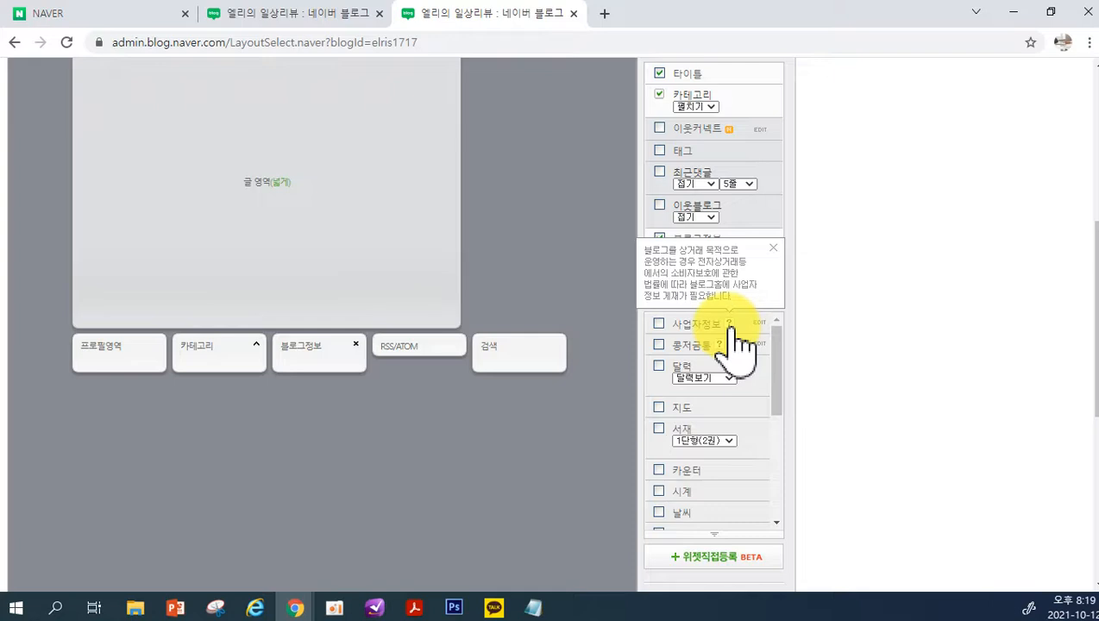
pyautogui.click(759, 324)
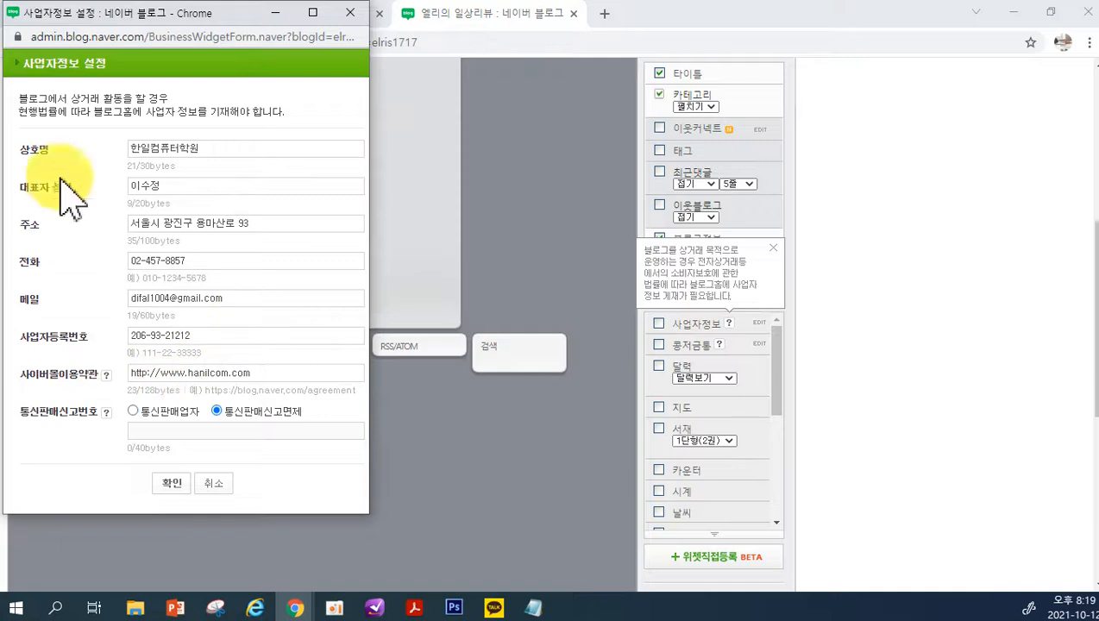
pyautogui.click(212, 485)
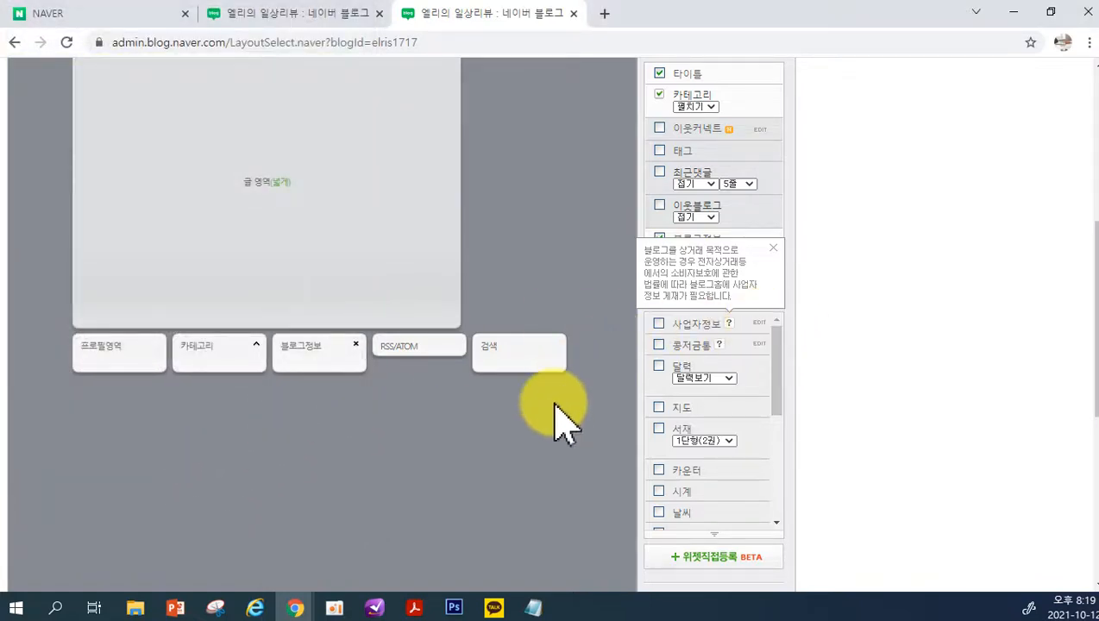
pyautogui.click(775, 249)
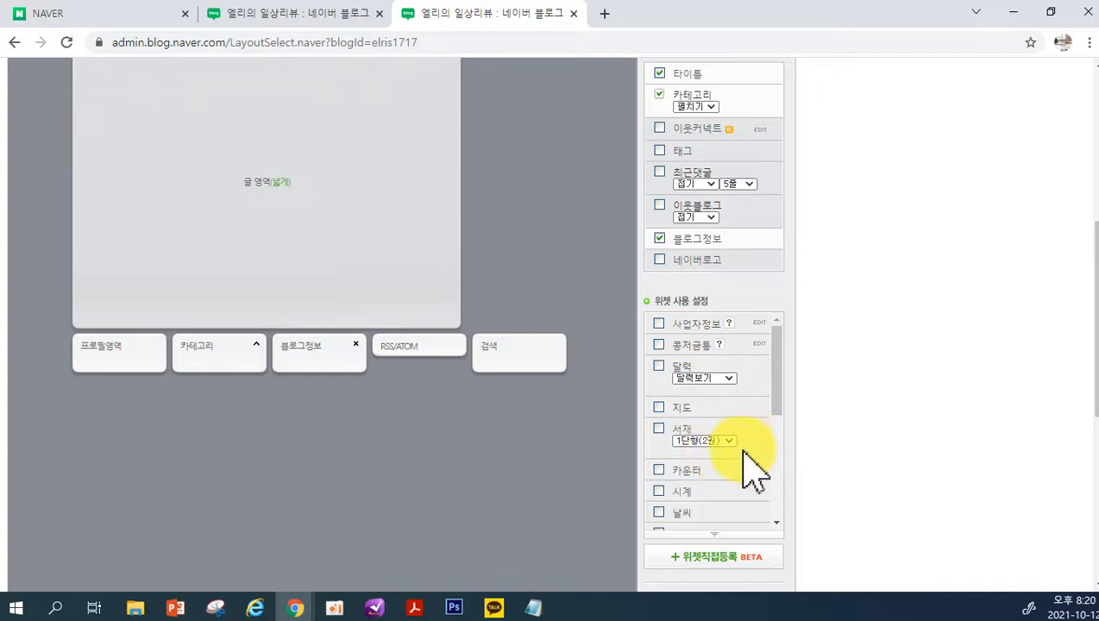
# Add the 시계 and 날씨 widgets to the blog layout
pyautogui.scroll(-1, 748, 466)
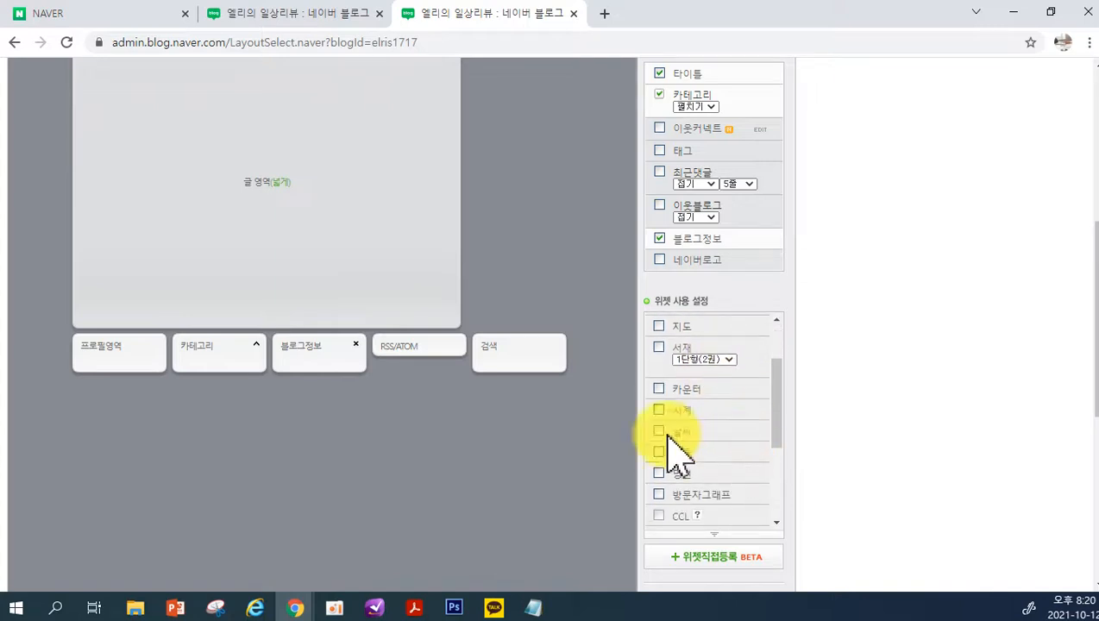
pyautogui.click(659, 411)
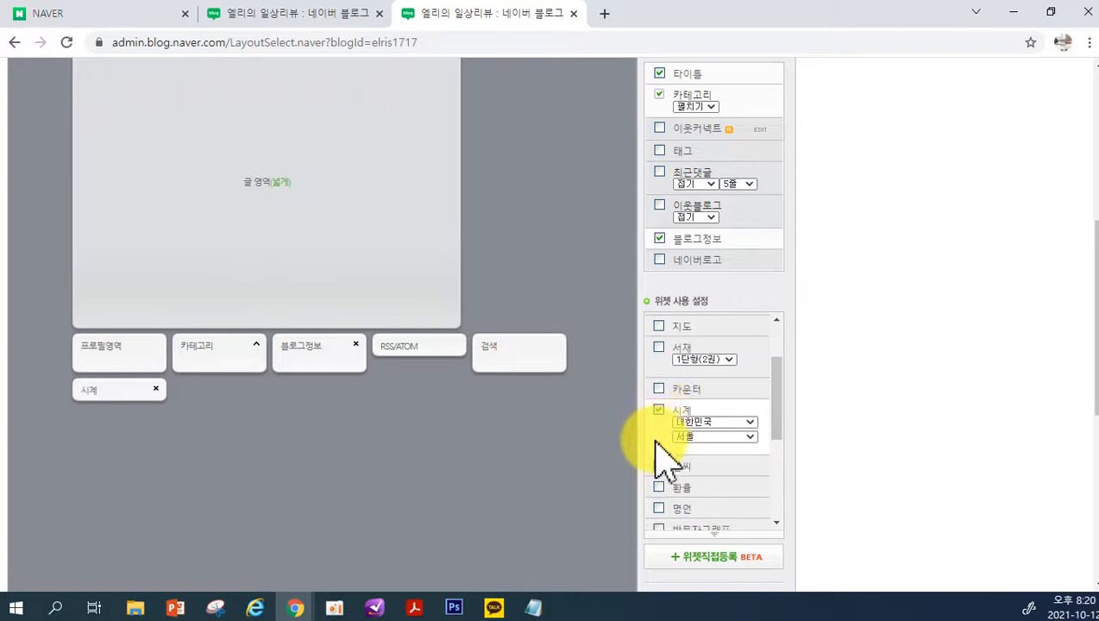
pyautogui.click(659, 467)
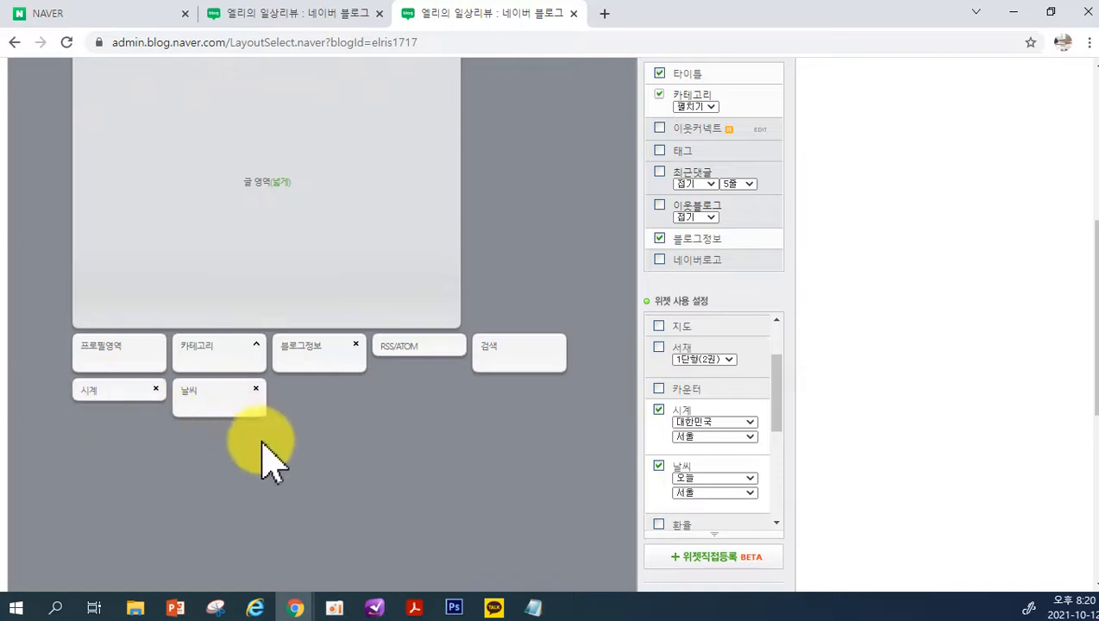
# Review the rest of the 위젯 사용 설정 list, including the custom widgets and the 위젯직접등록 option
pyautogui.scroll(-2, 734, 509)
pyautogui.scroll(-4, 747, 523)
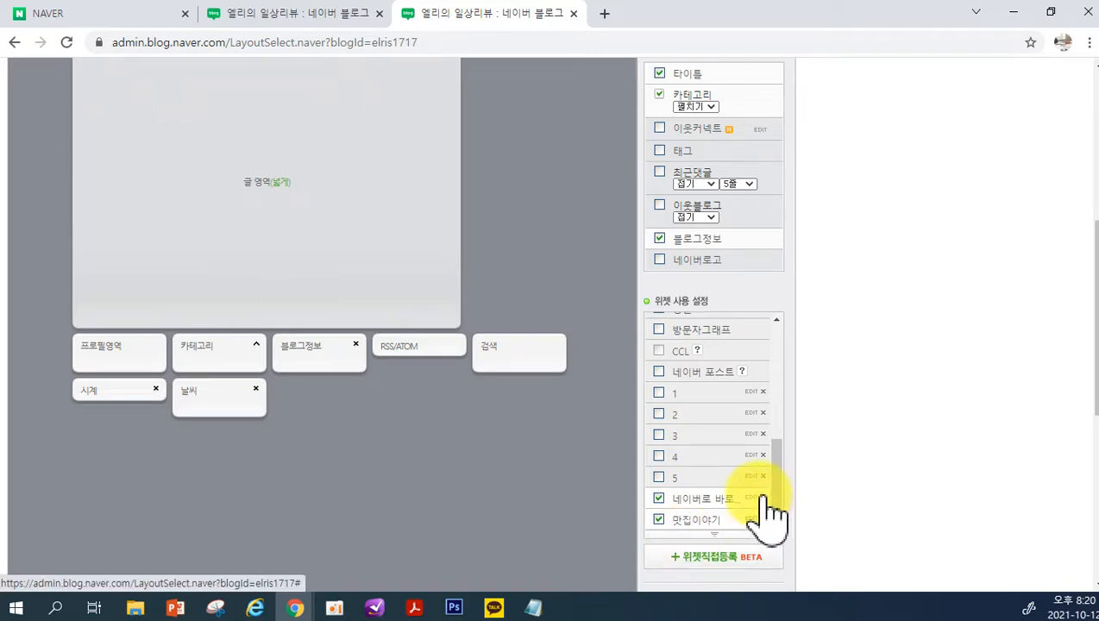
pyautogui.scroll(-2, 561, 570)
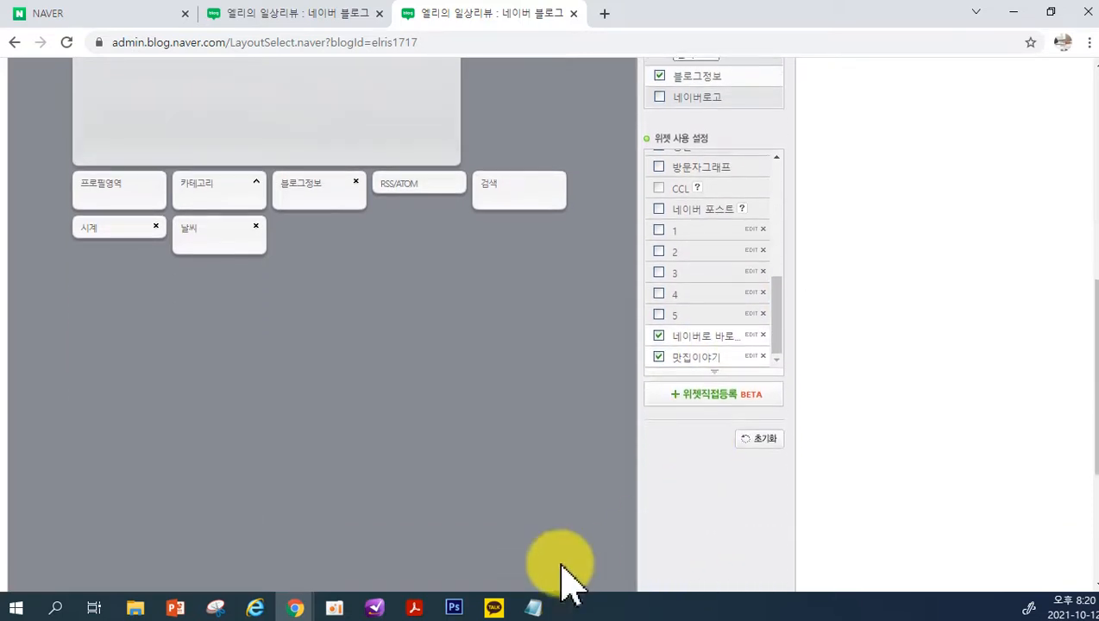
# Apply the layout and widget settings to the blog, confirm, and check the result on the blog page
pyautogui.scroll(-3, 560, 569)
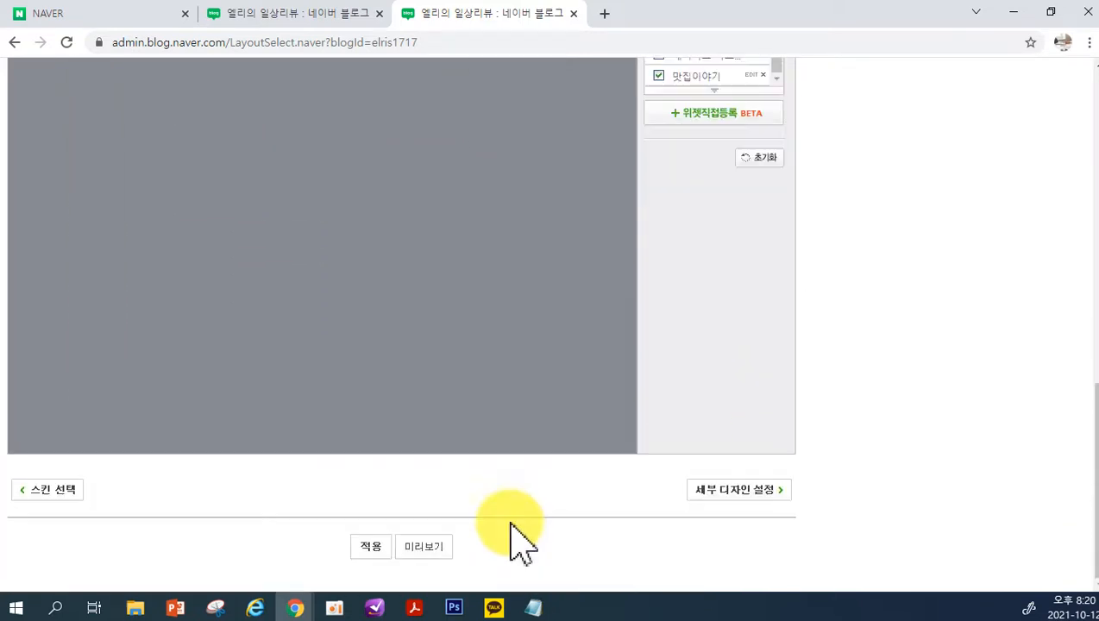
pyautogui.click(377, 557)
pyautogui.click(643, 131)
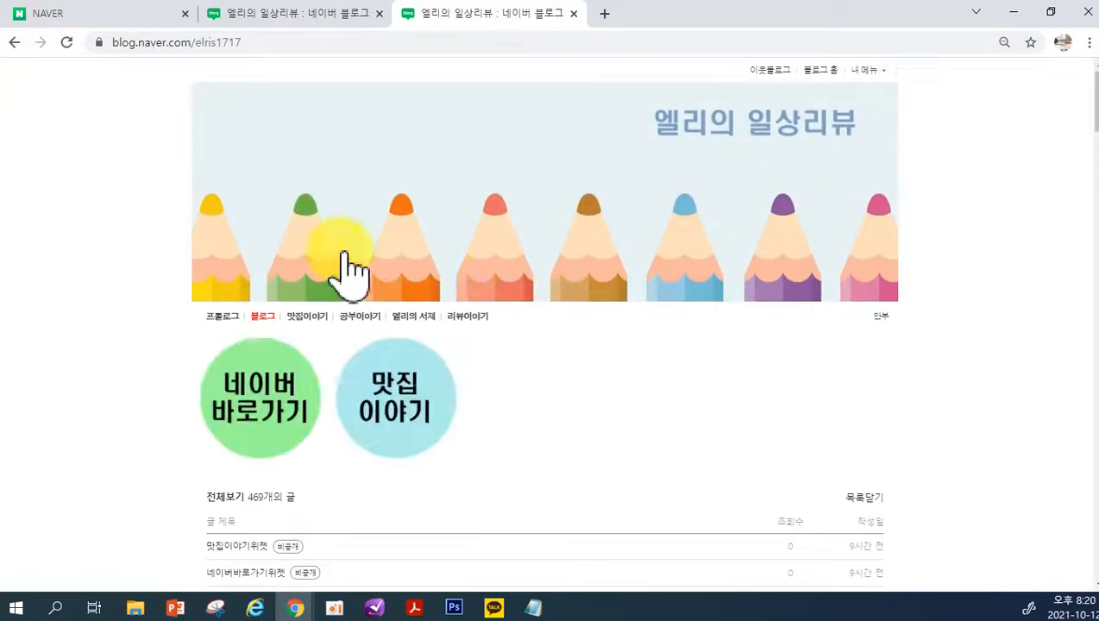
pyautogui.scroll(-1, 336, 269)
pyautogui.scroll(-15, 337, 269)
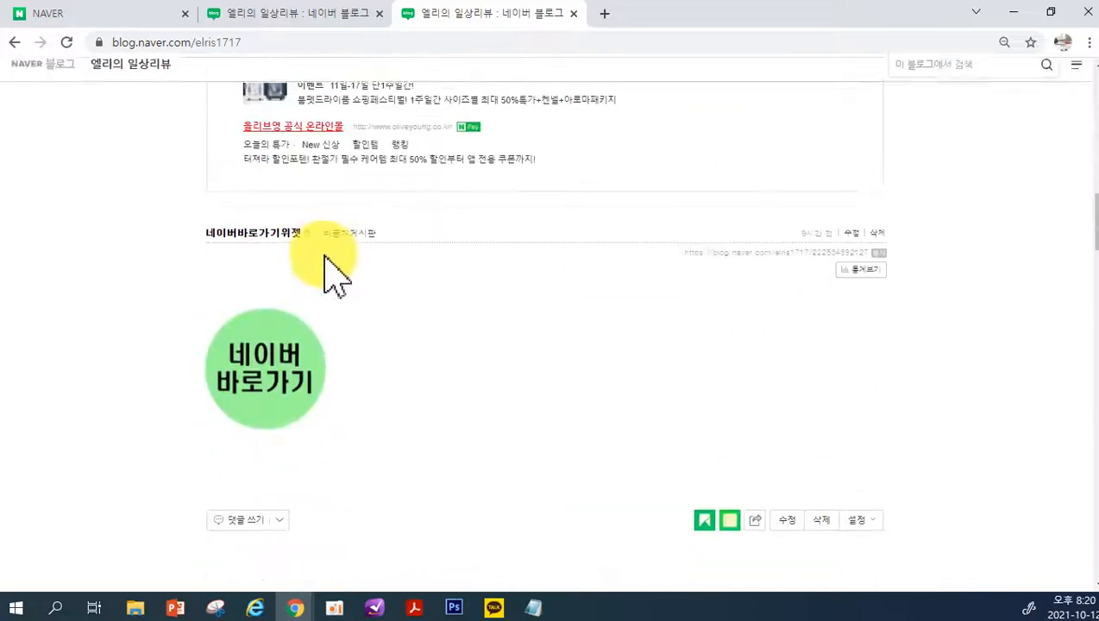
pyautogui.scroll(15, 406, 264)
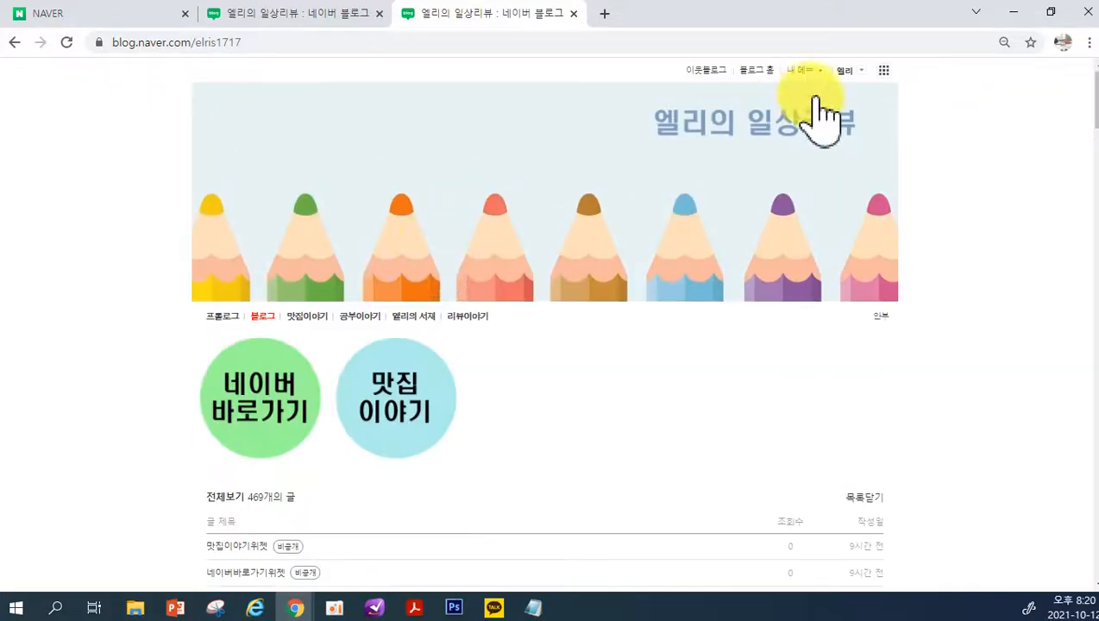
# Return to the blog's management page and open 세부 디자인 설정 under 꾸미기 설정
pyautogui.click(797, 71)
pyautogui.click(796, 160)
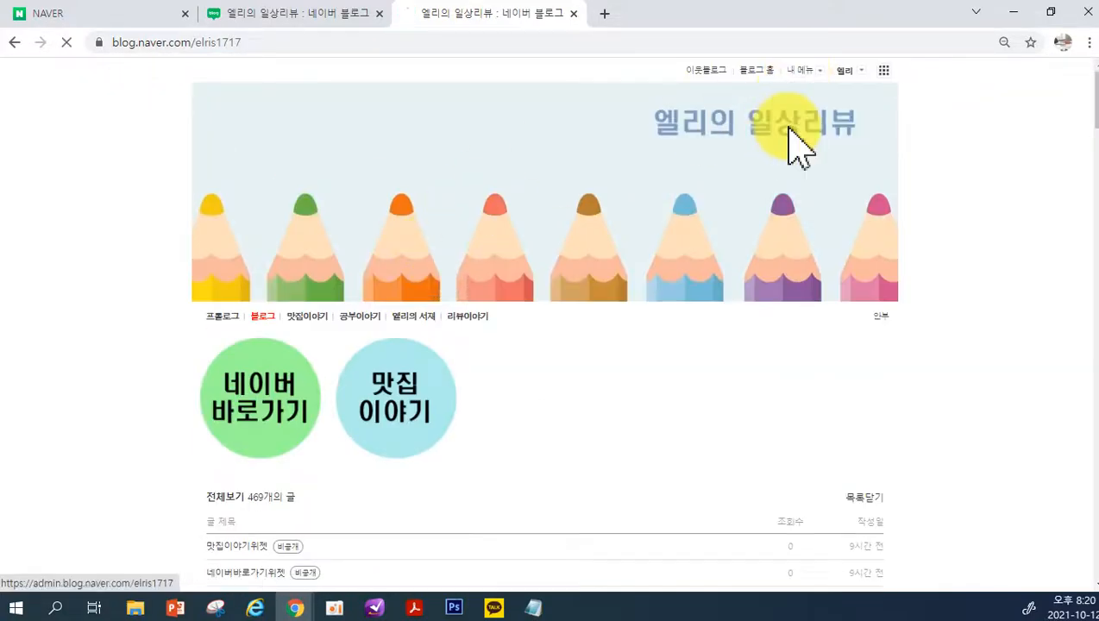
pyautogui.click(101, 119)
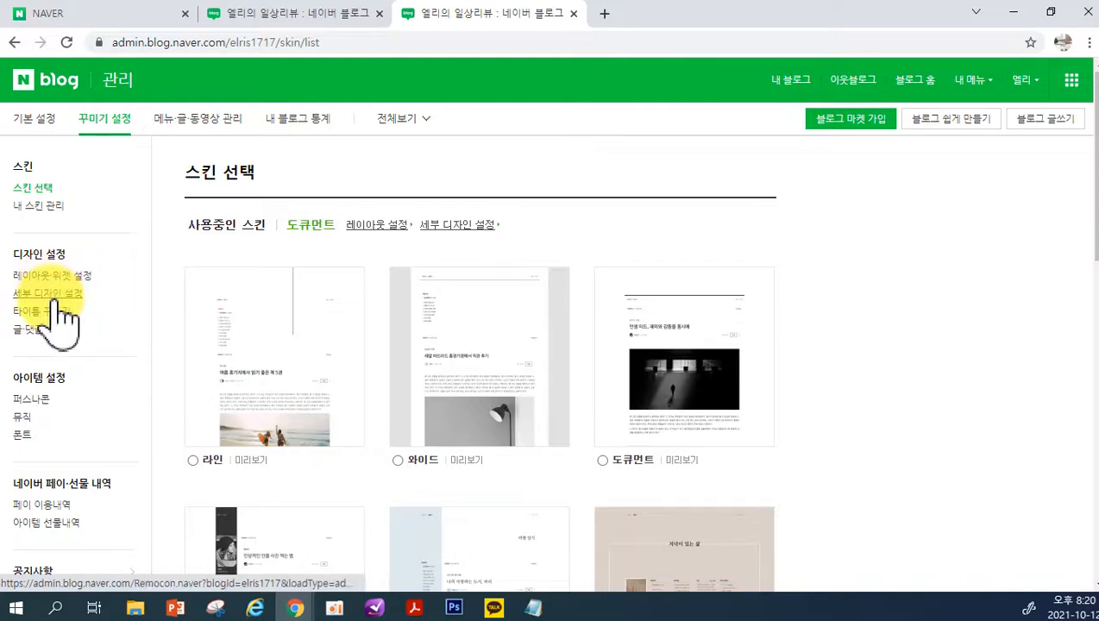
pyautogui.click(57, 298)
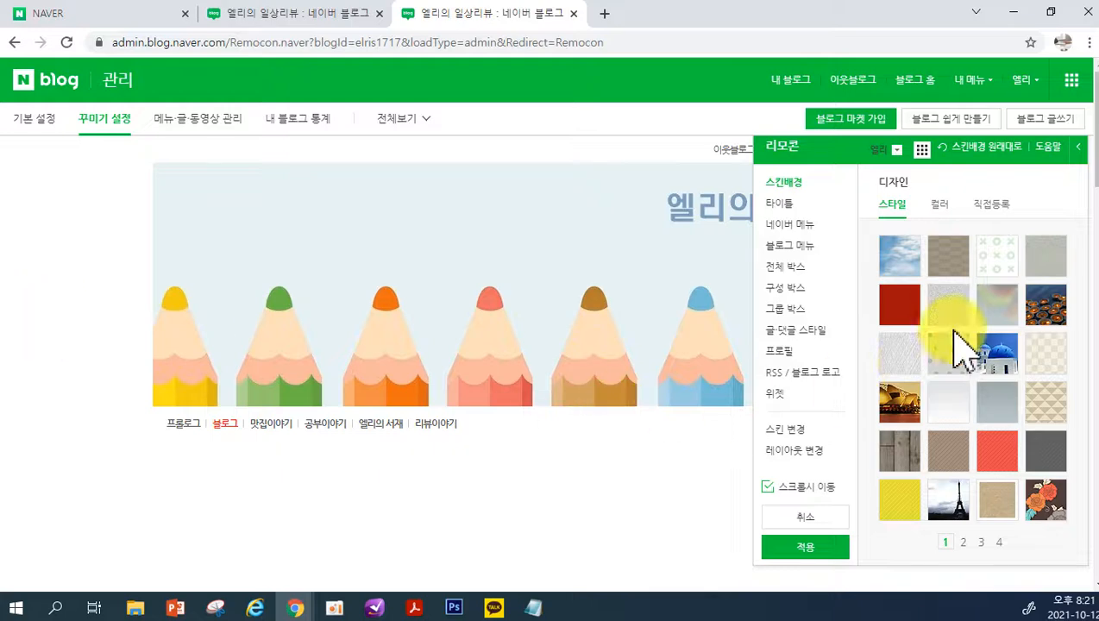
# Try the textured and blue-sky 스킨배경 styles, view the 직접등록 options, and set the background back to plain white #FFFFFF
pyautogui.click(902, 369)
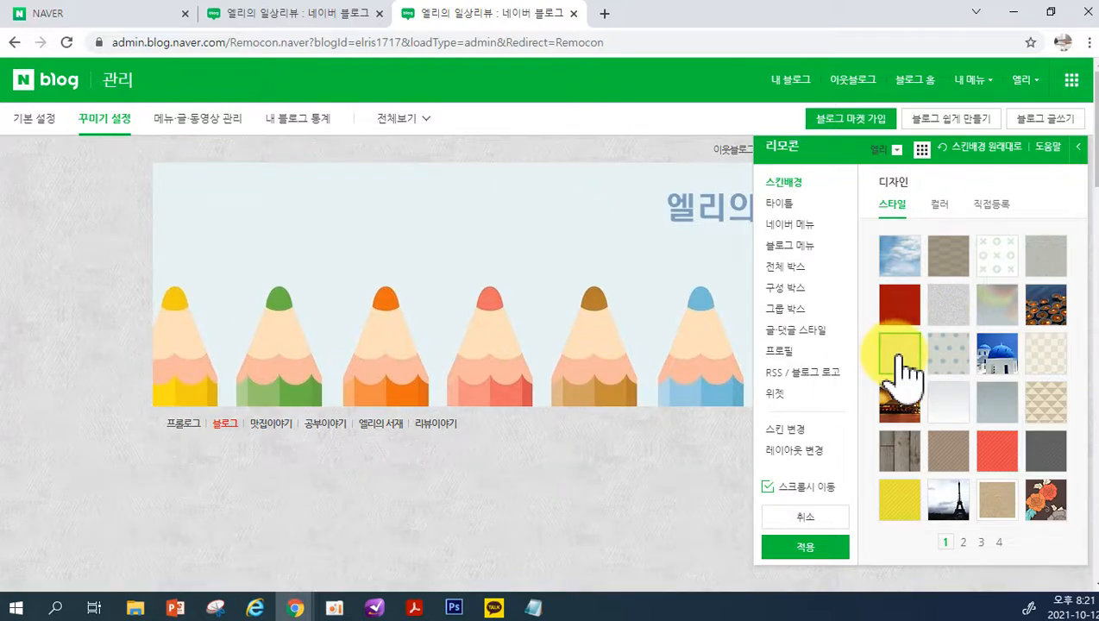
pyautogui.click(901, 252)
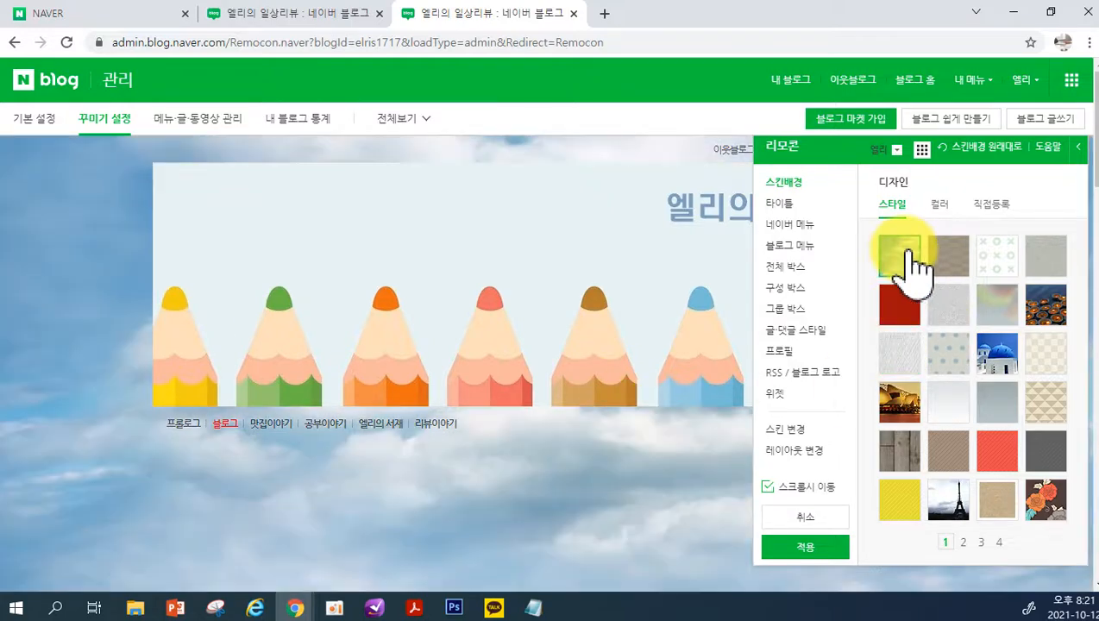
pyautogui.click(990, 205)
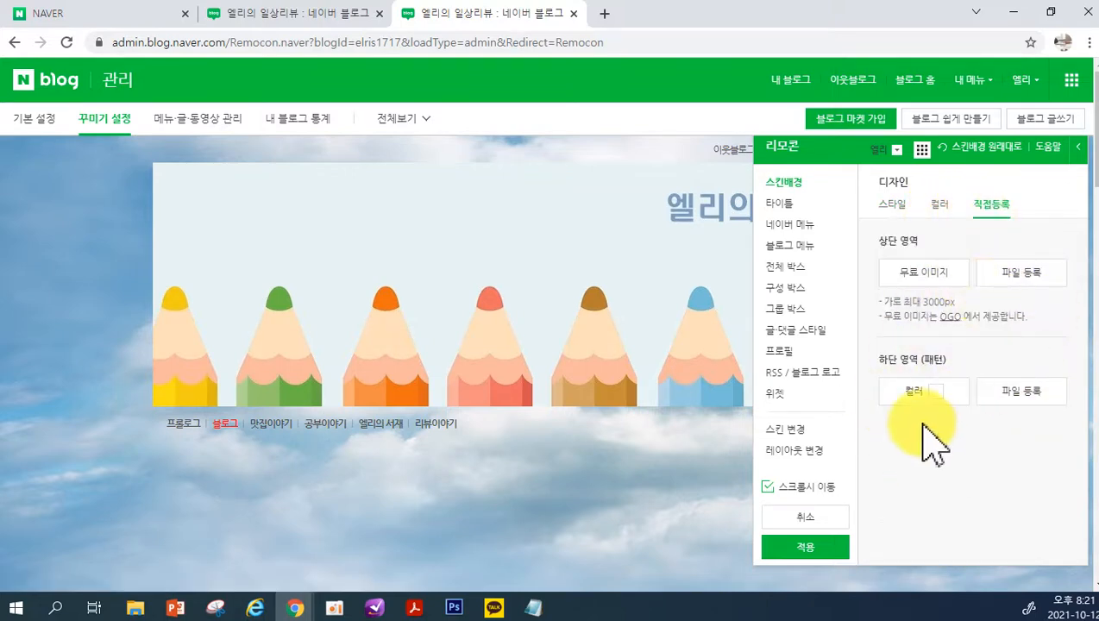
pyautogui.click(893, 211)
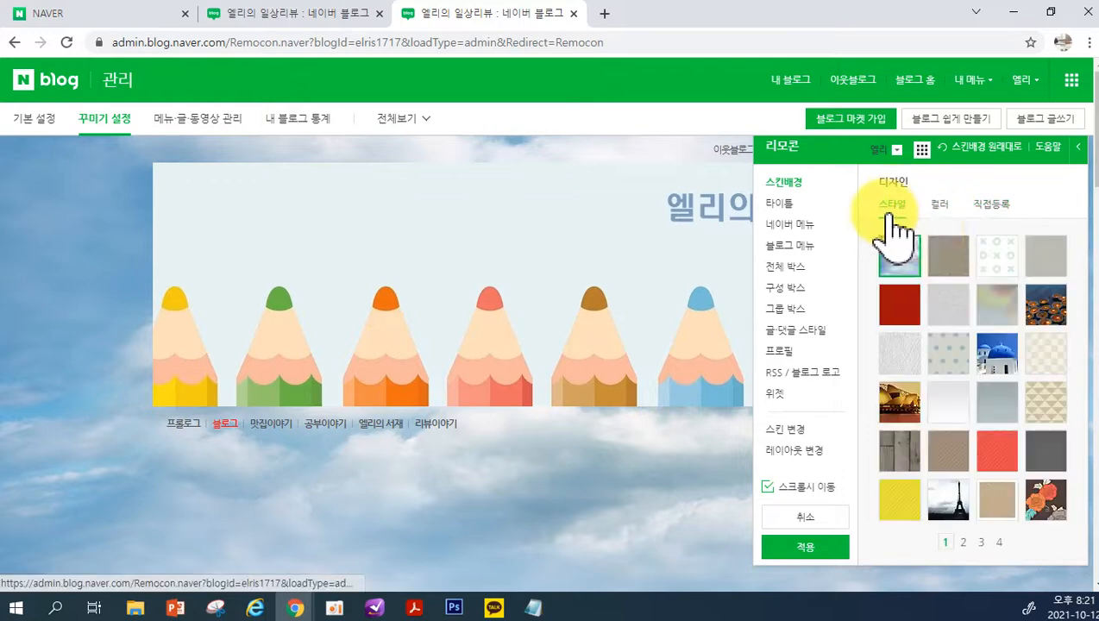
pyautogui.click(940, 206)
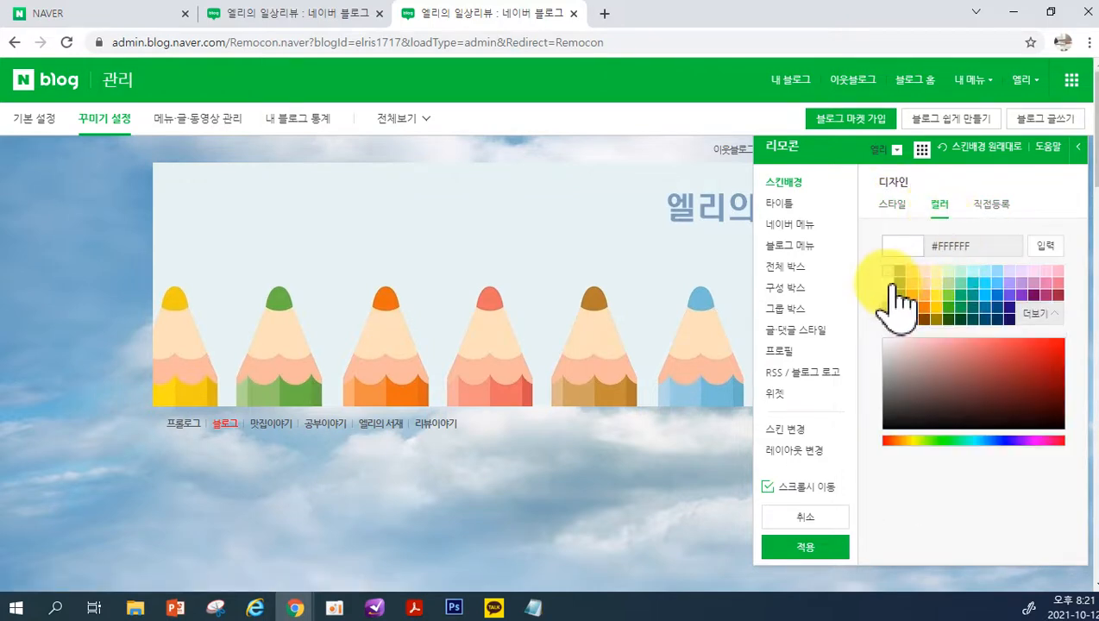
pyautogui.click(889, 282)
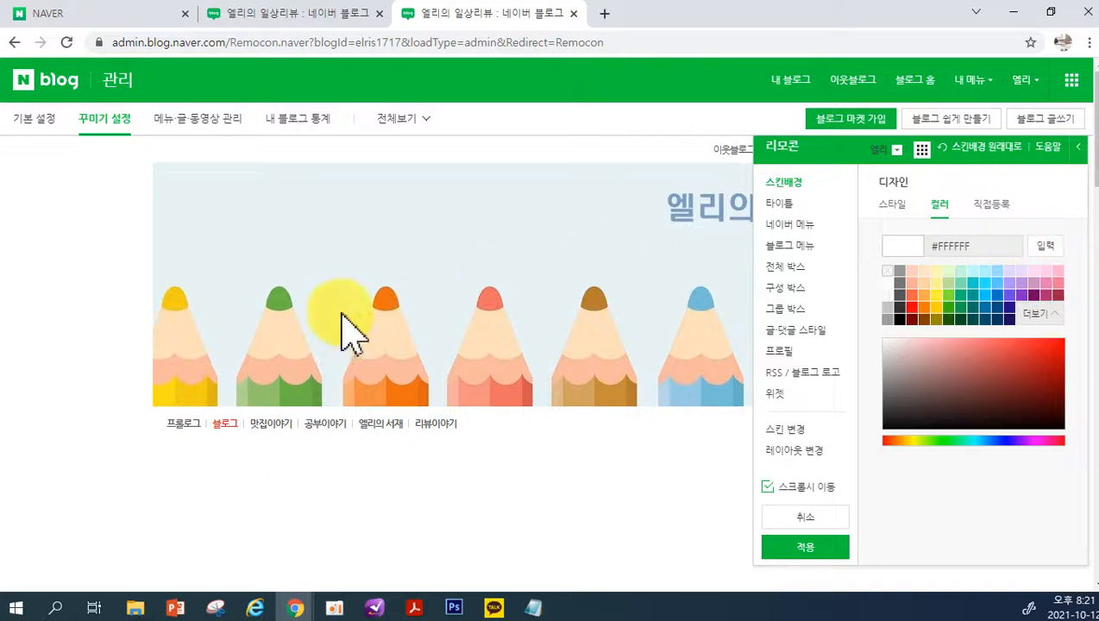
# View the 타이틀 settings, move the 리모콘 clear of the header menu, and set the 네이버 메뉴 design to the purple style
pyautogui.click(784, 206)
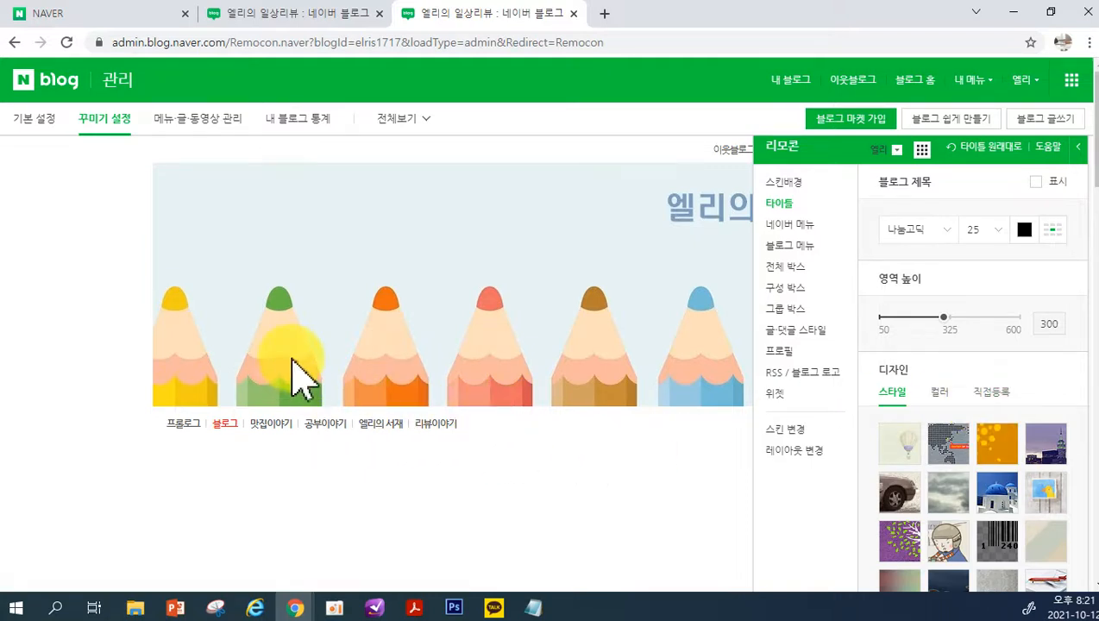
pyautogui.click(790, 226)
pyautogui.moveTo(829, 148); pyautogui.dragTo(803, 208)
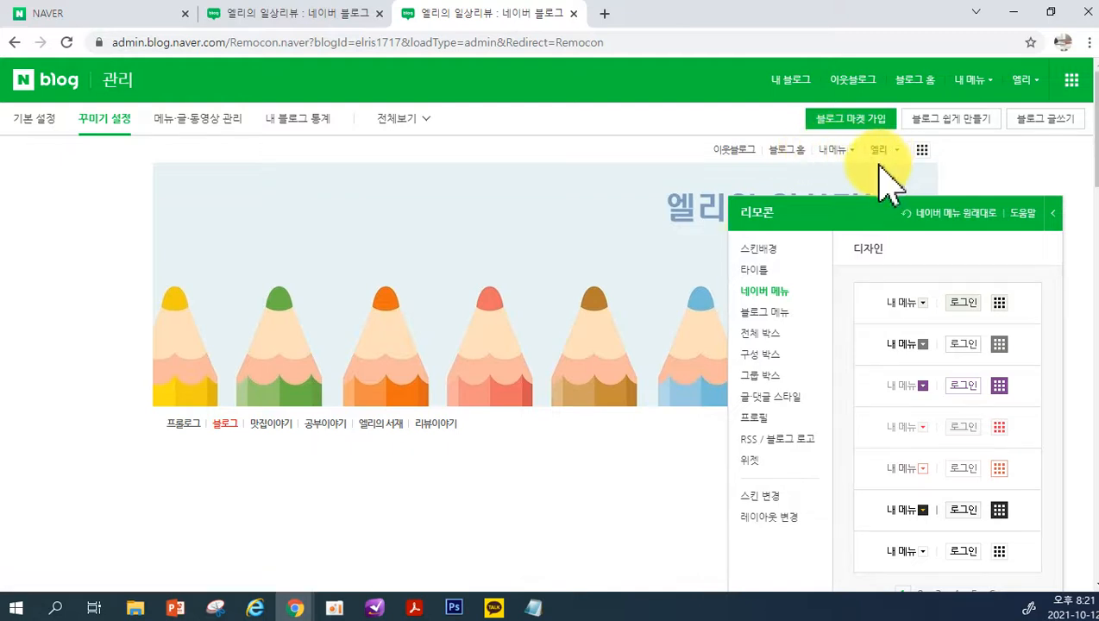
pyautogui.click(918, 311)
pyautogui.click(928, 345)
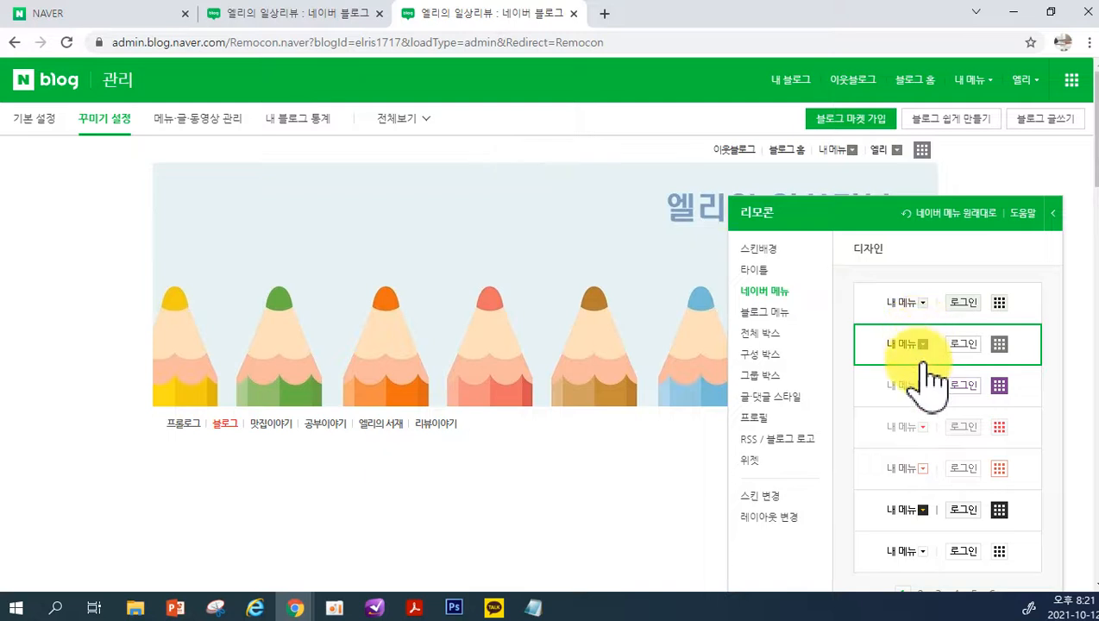
pyautogui.click(923, 381)
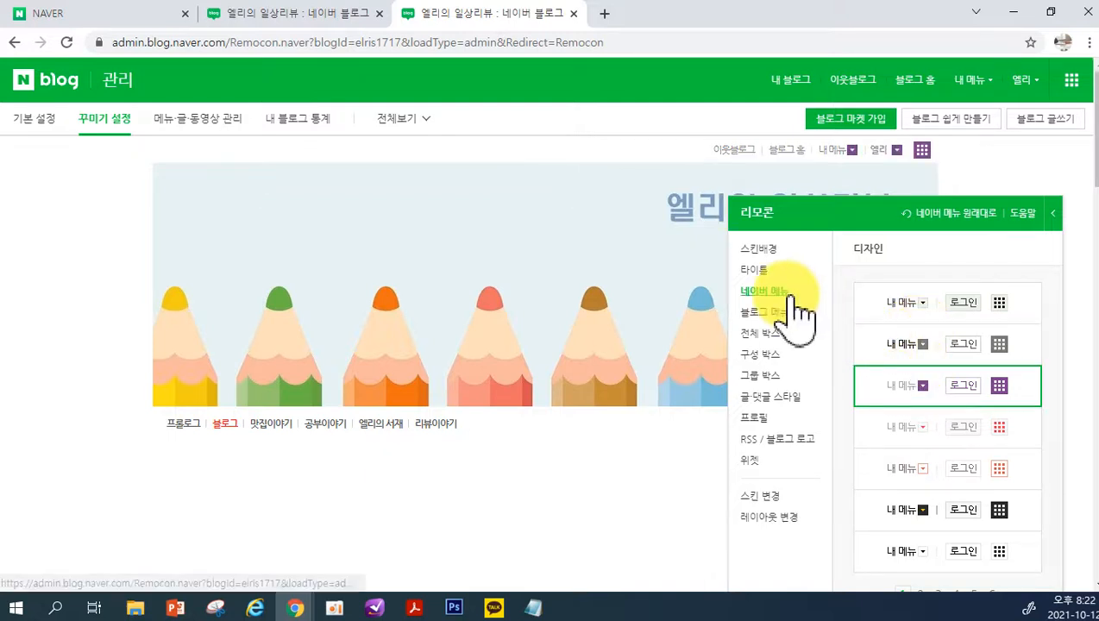
# Give the 블로그 메뉴 the transparent style with black text from the second style page and set its 강조색 to red #FF0010
pyautogui.click(765, 315)
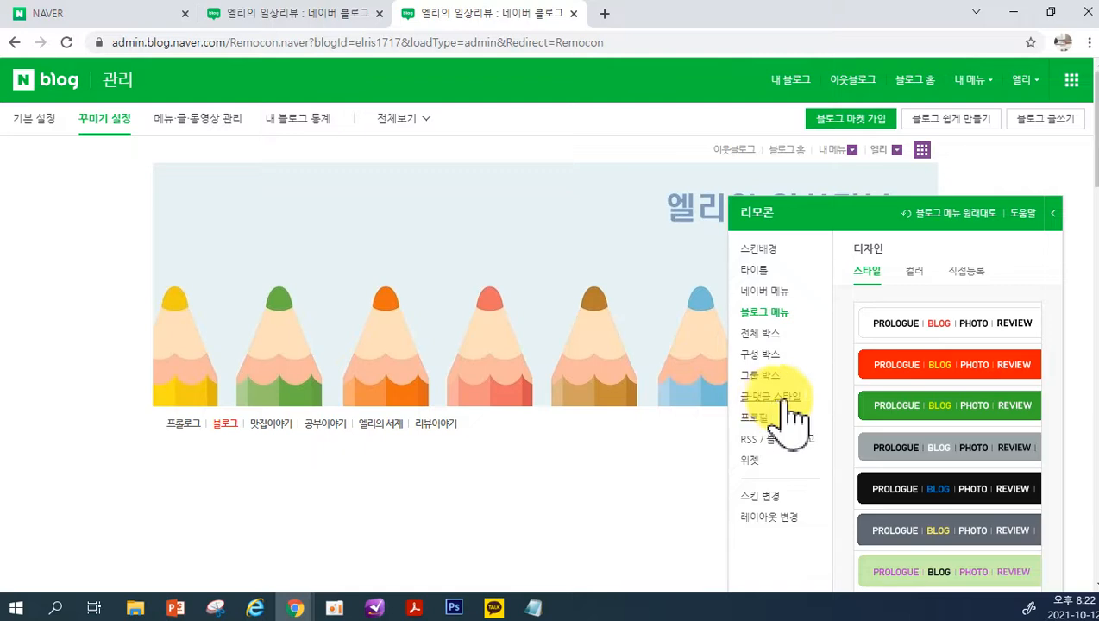
pyautogui.click(891, 530)
pyautogui.scroll(-1, 890, 539)
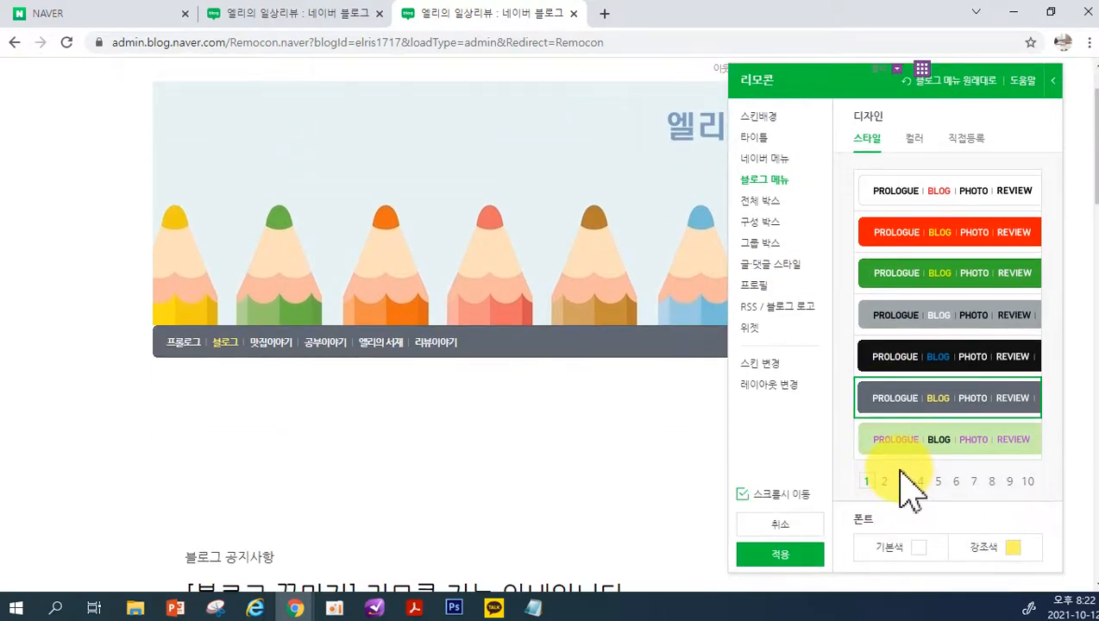
pyautogui.click(887, 482)
pyautogui.click(904, 367)
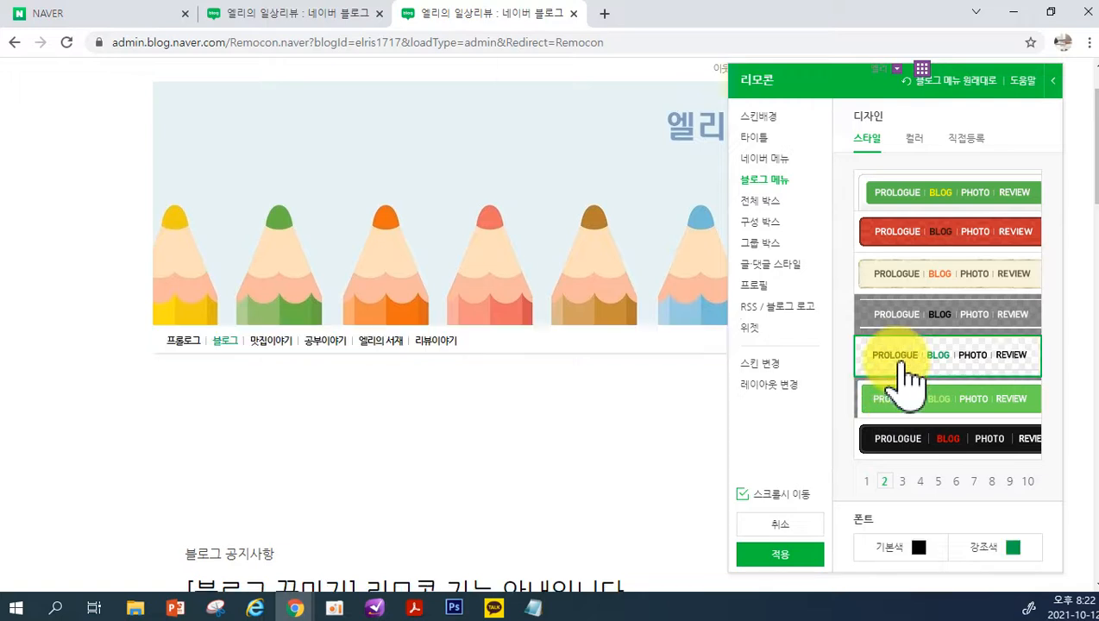
pyautogui.click(1014, 552)
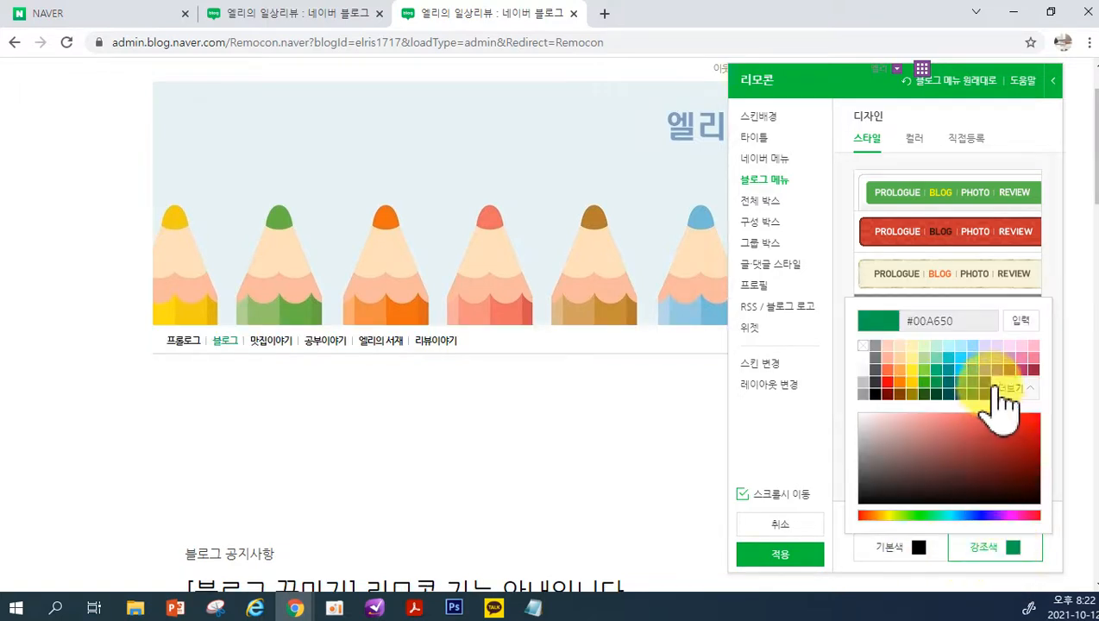
pyautogui.click(887, 381)
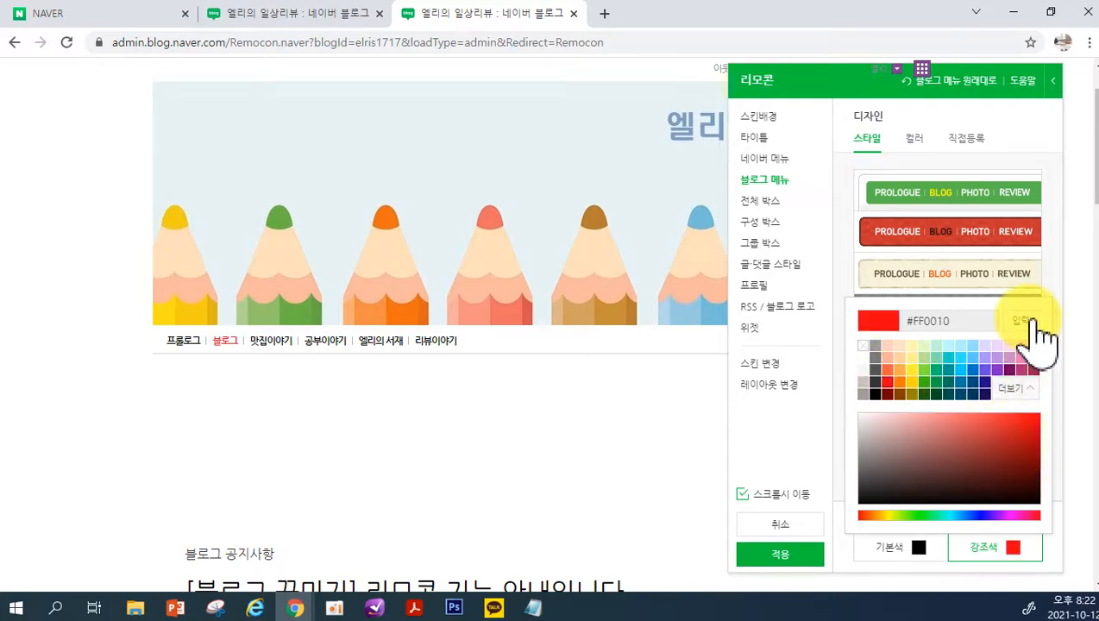
# Try the beige frame with a red line for 전체 박스 and switch back to 전체 박스 사용하지 않음
pyautogui.click(775, 207)
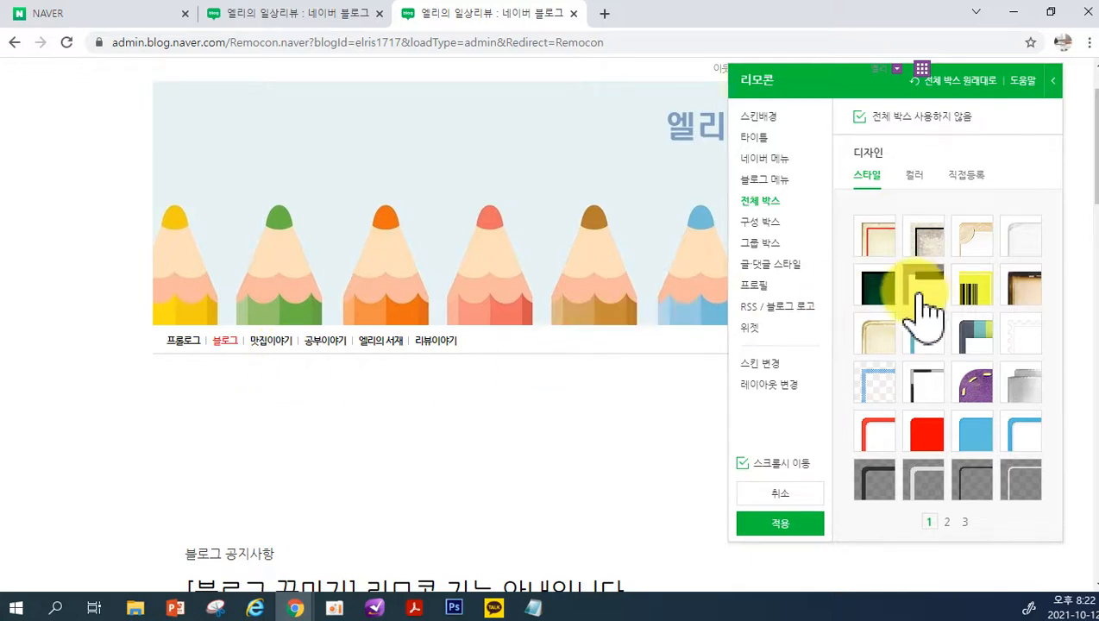
pyautogui.click(885, 239)
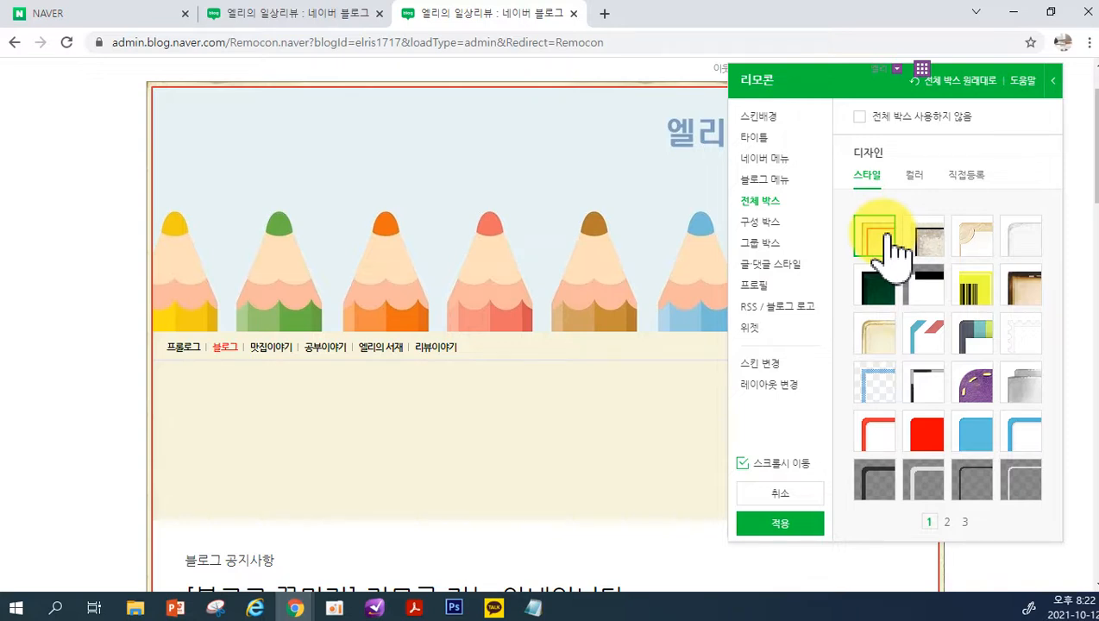
pyautogui.click(872, 118)
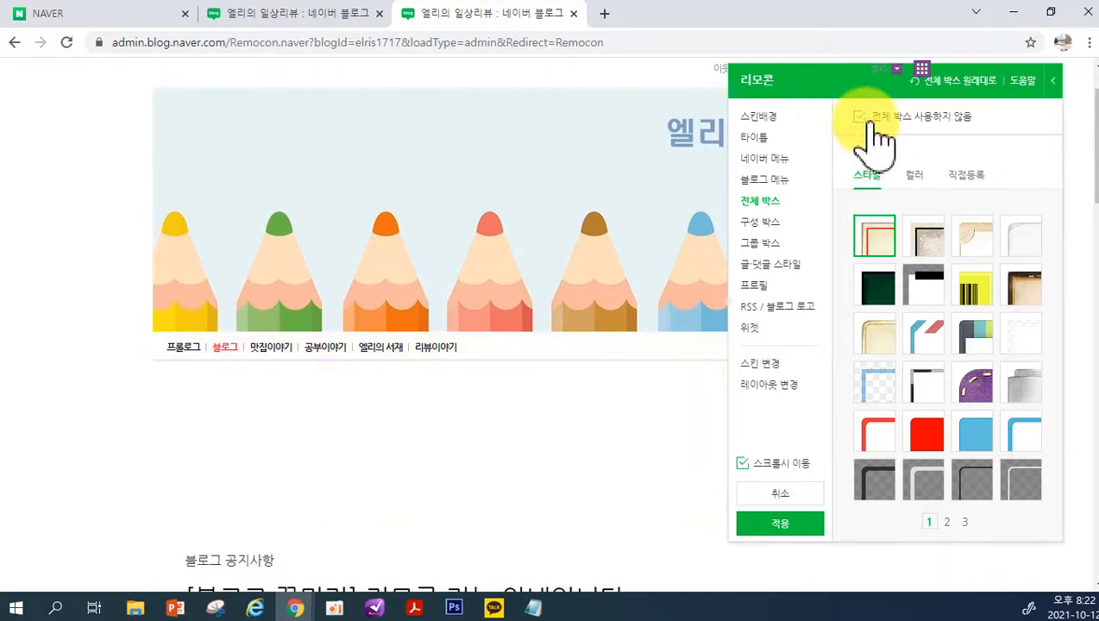
# Compare 구성 박스 styles on the category area and choose the white box with a grey rounded outline and grey title
pyautogui.click(760, 226)
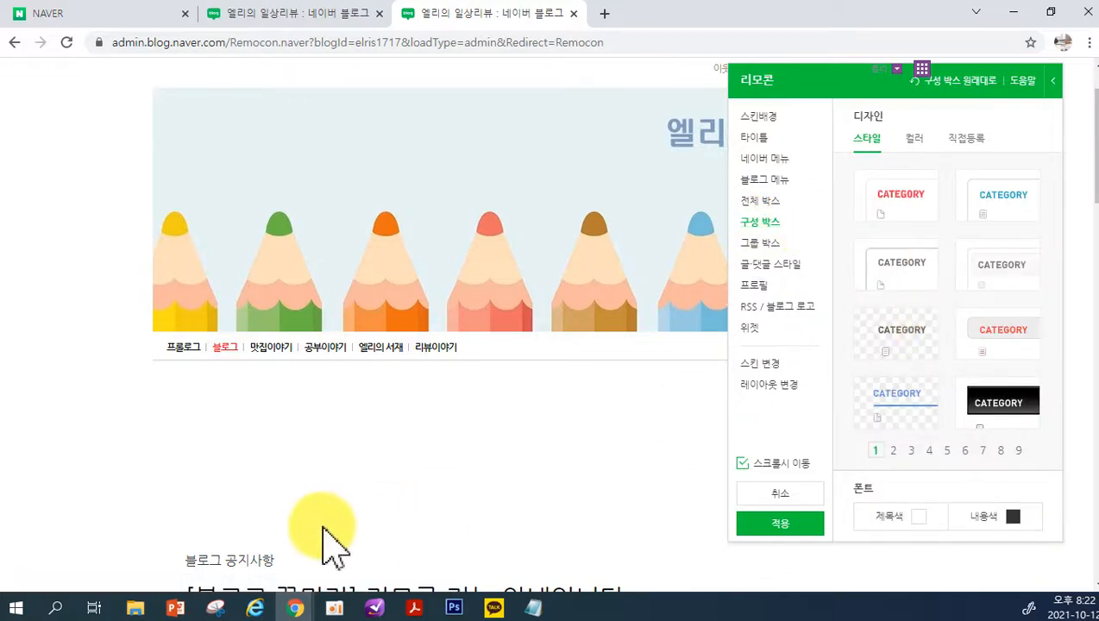
pyautogui.scroll(-5, 328, 531)
pyautogui.scroll(-10, 349, 544)
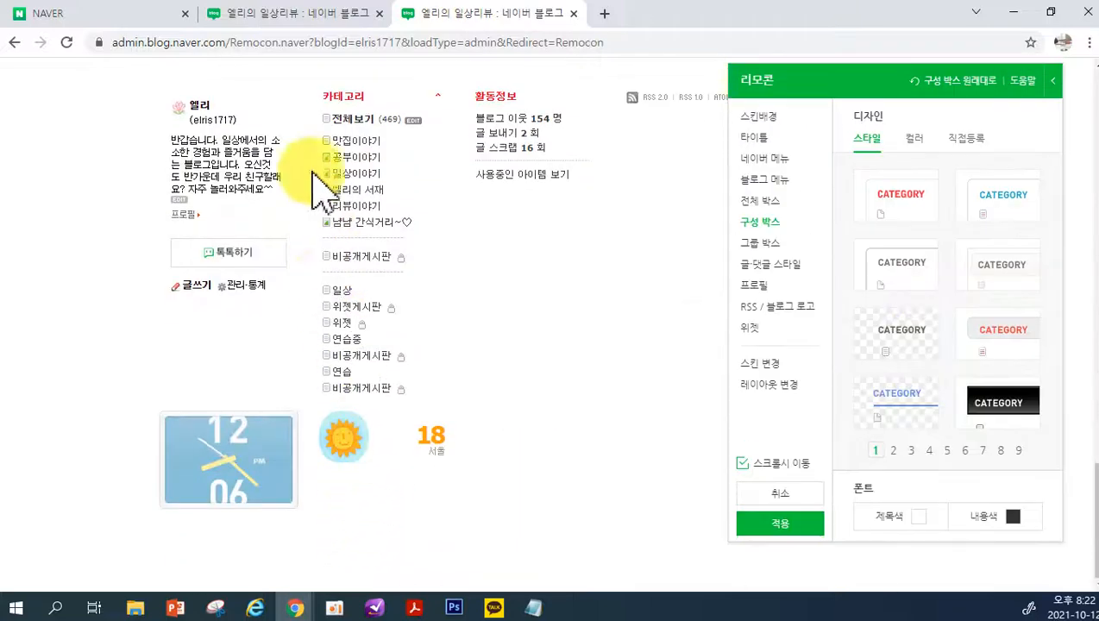
pyautogui.click(915, 205)
pyautogui.click(1014, 197)
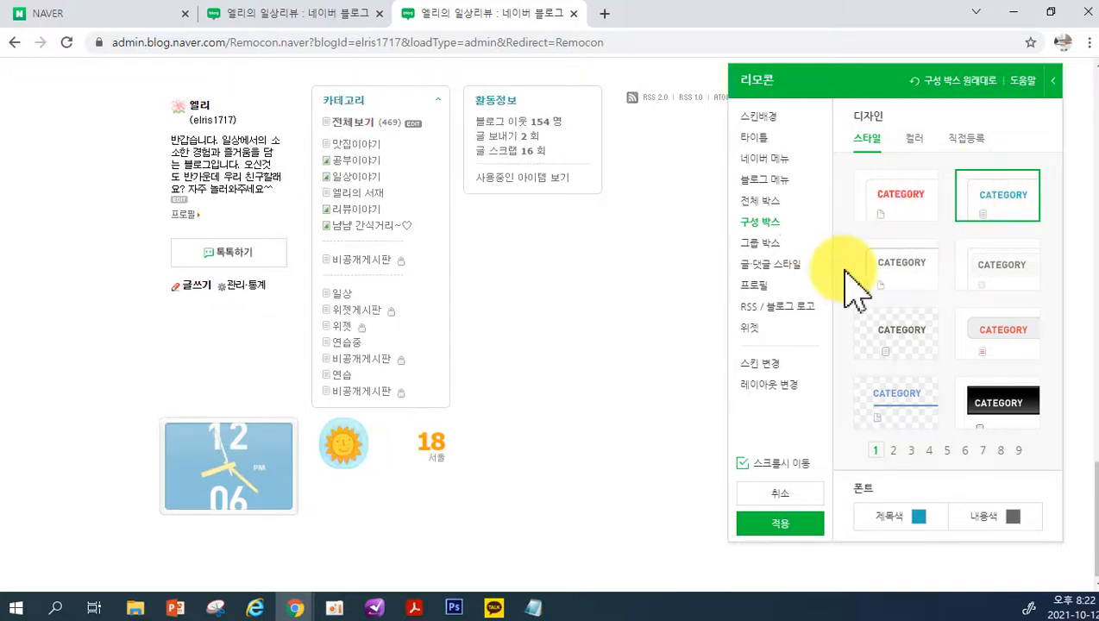
pyautogui.click(889, 271)
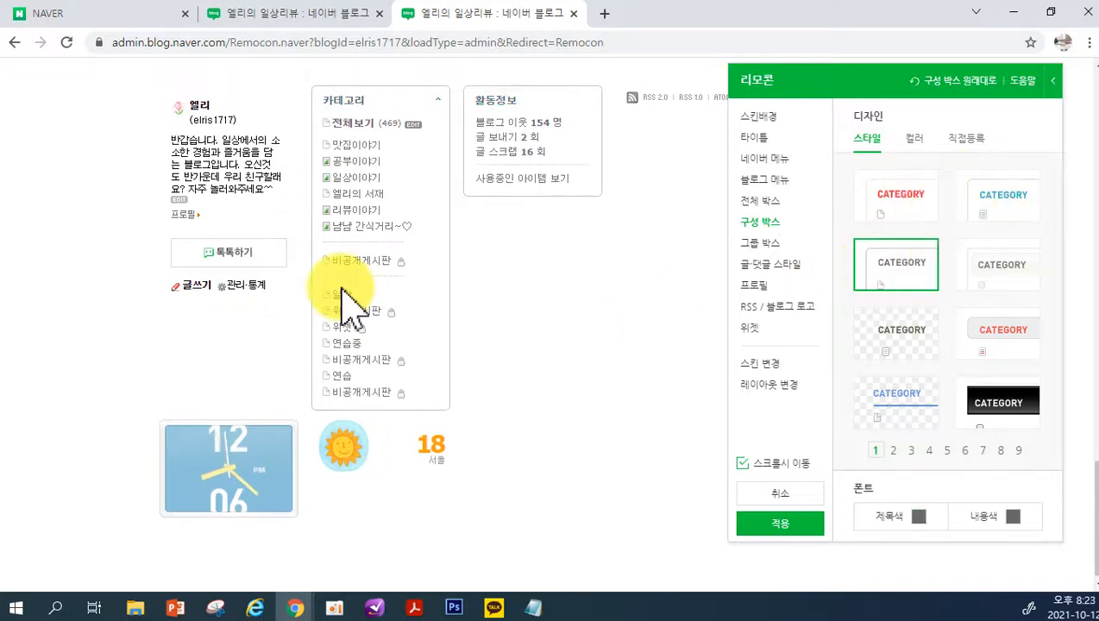
# Try the yellow colour #FFF593 for 그룹 박스 and switch back to 그룹 박스 사용하지 않음
pyautogui.click(756, 245)
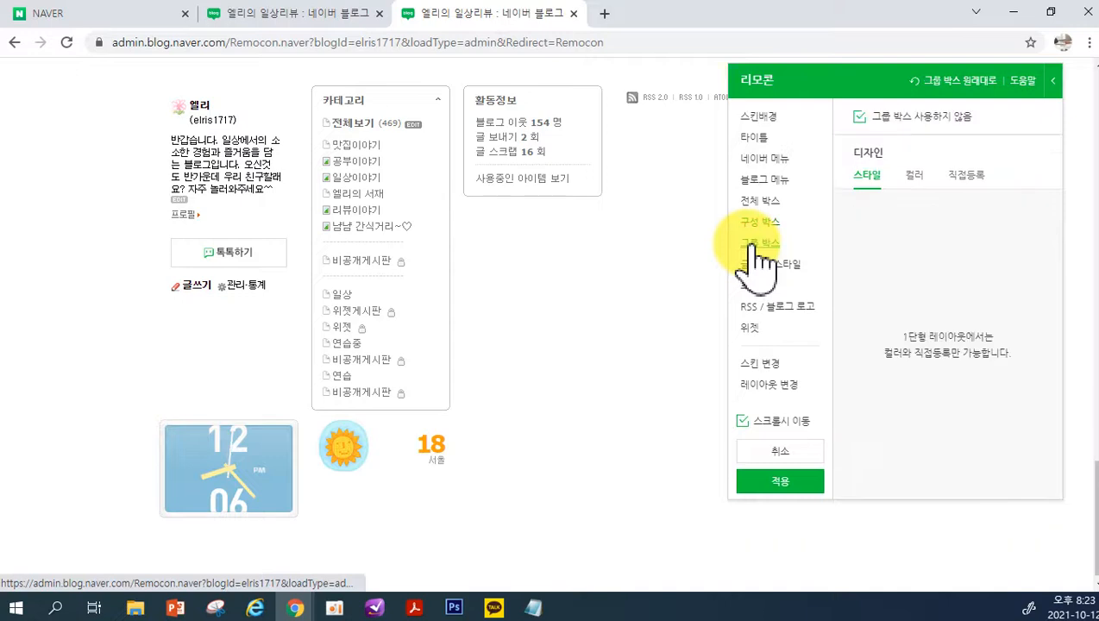
pyautogui.click(913, 176)
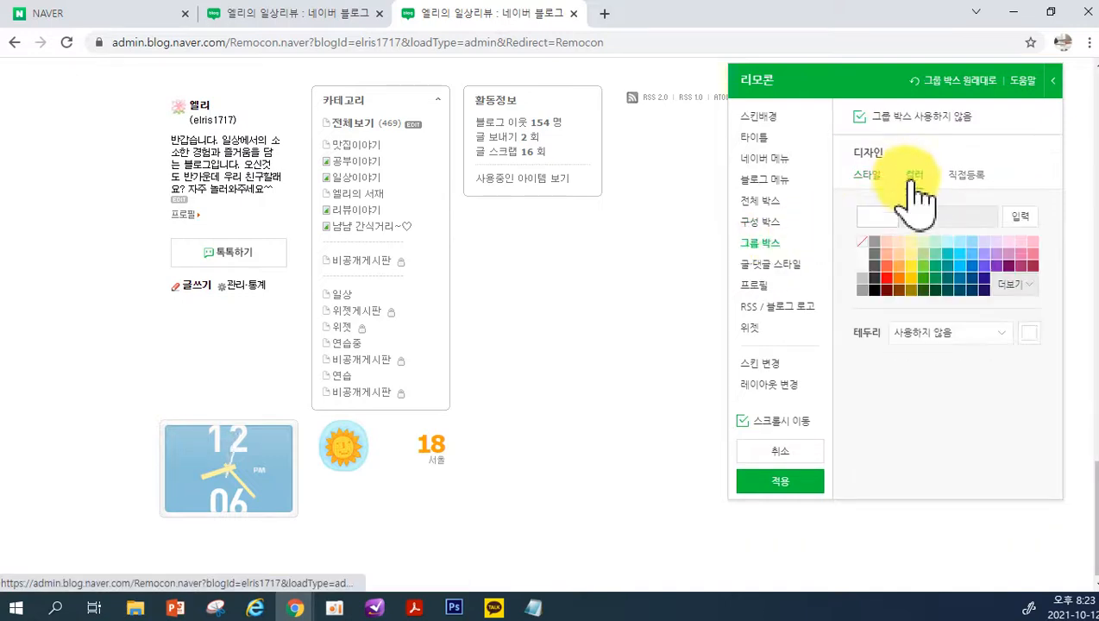
pyautogui.click(911, 254)
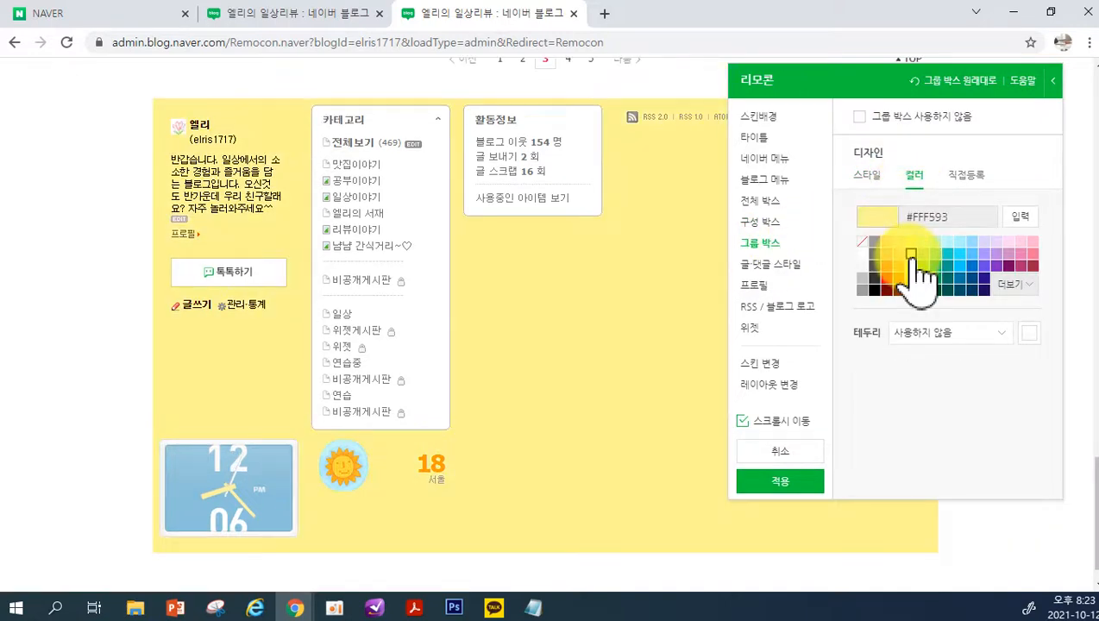
pyautogui.click(870, 118)
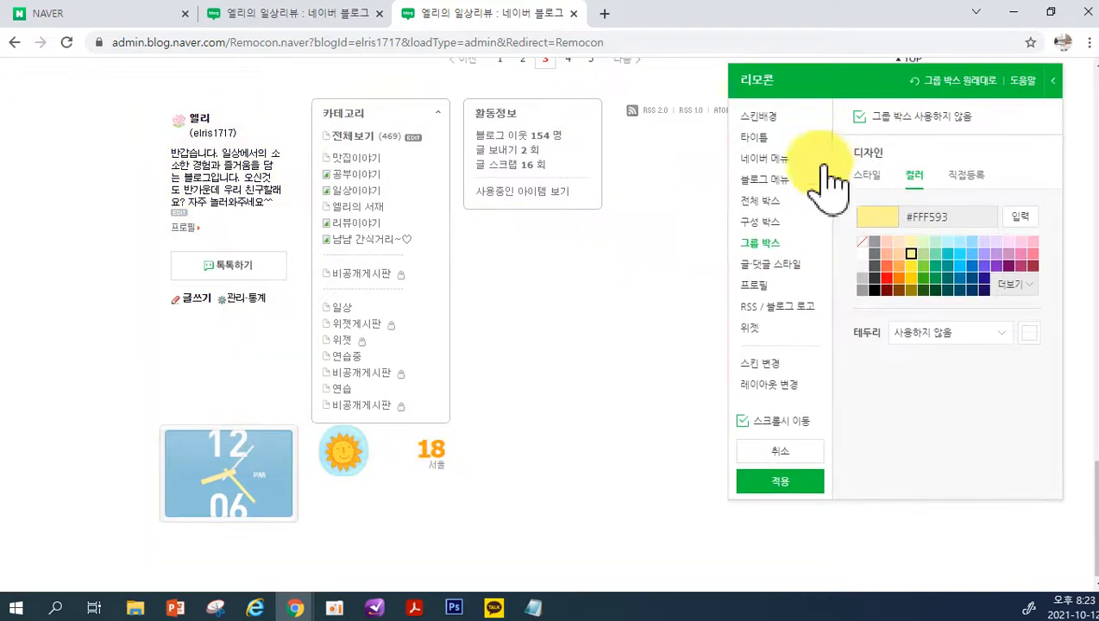
# Set the 글·댓글 스타일 to the rounded box design with a red title and green comment accent
pyautogui.click(792, 267)
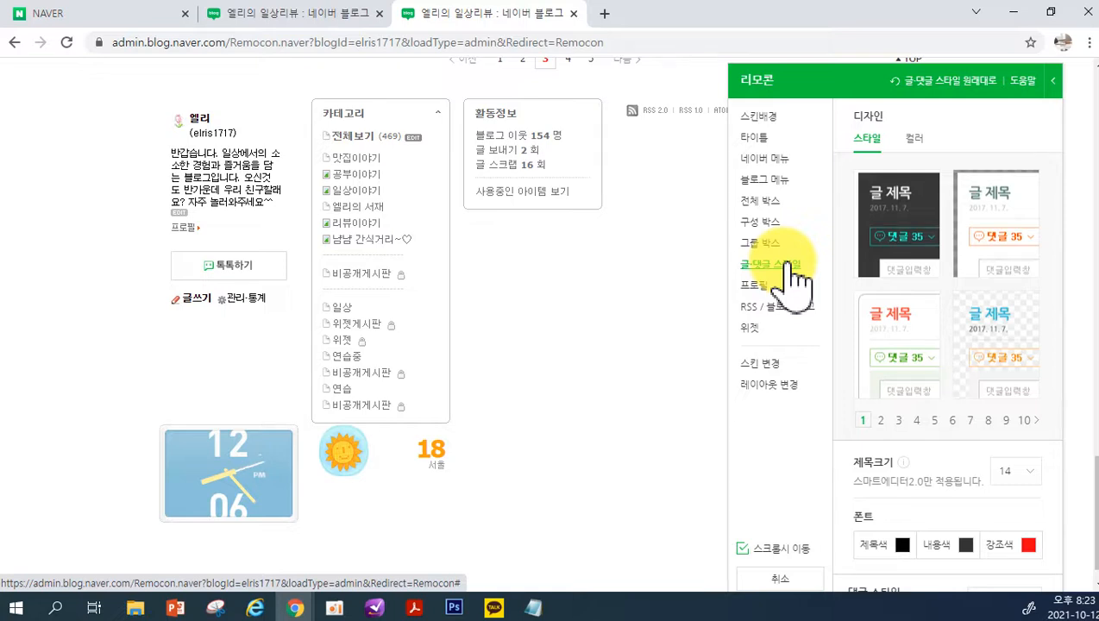
pyautogui.click(900, 316)
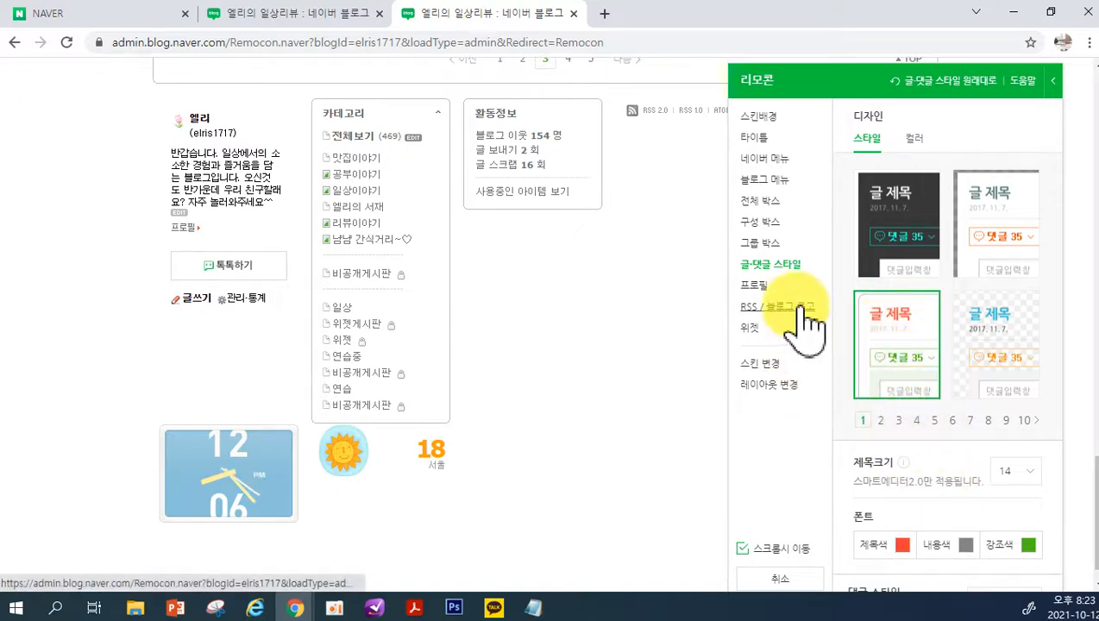
# Turn on 프로필 이미지 표시 and try the light profile style with a rounded grey outline, checking the second page of styles too
pyautogui.click(755, 285)
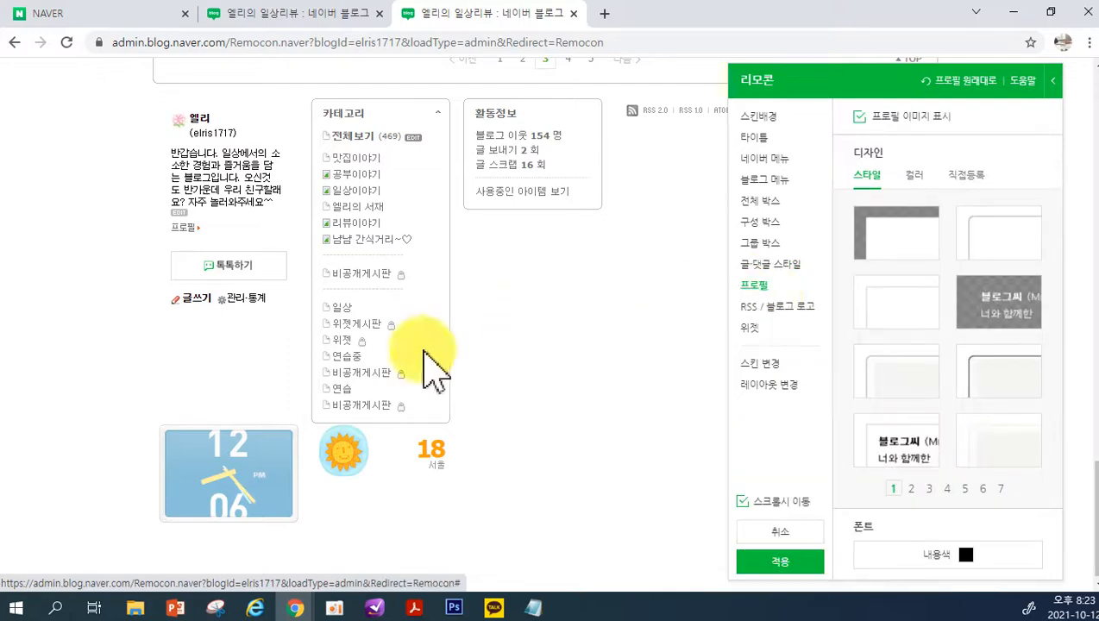
pyautogui.scroll(3, 237, 330)
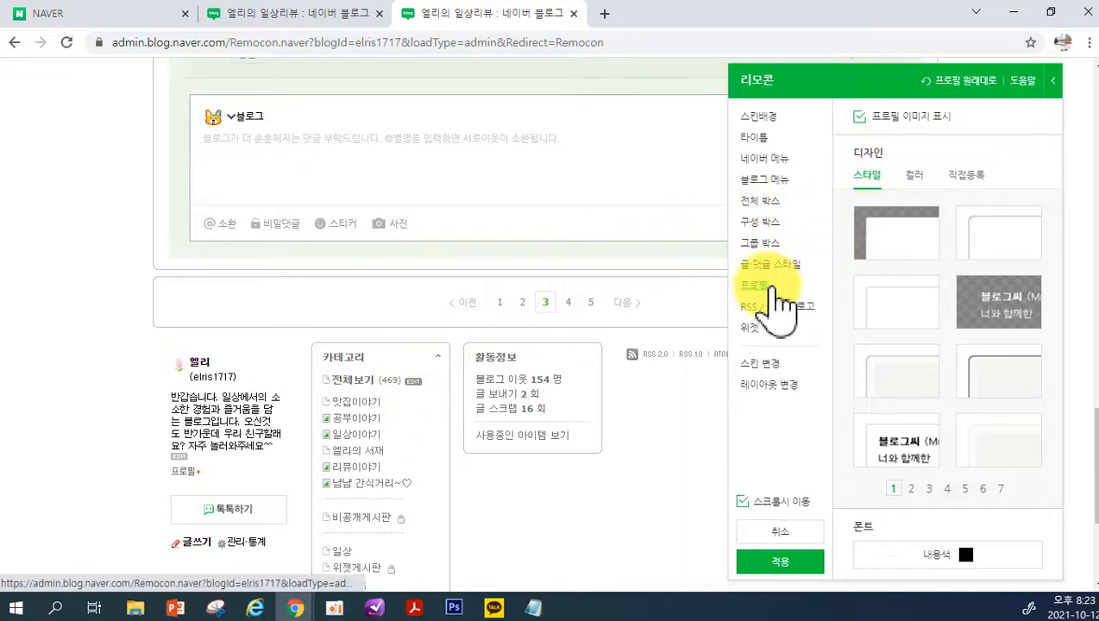
pyautogui.click(863, 118)
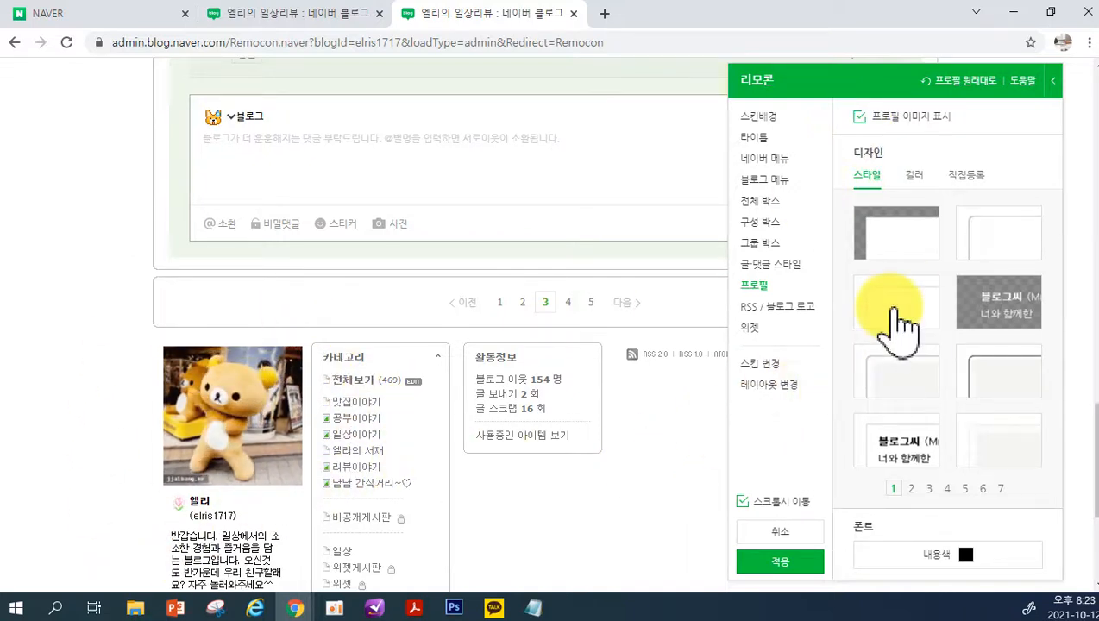
pyautogui.click(904, 389)
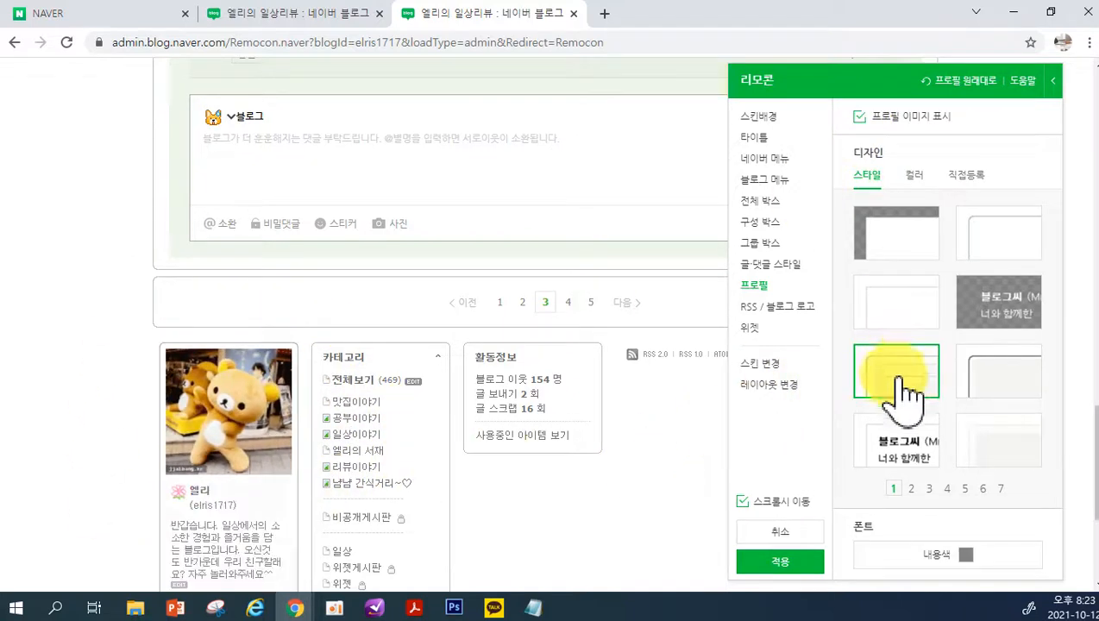
pyautogui.click(912, 489)
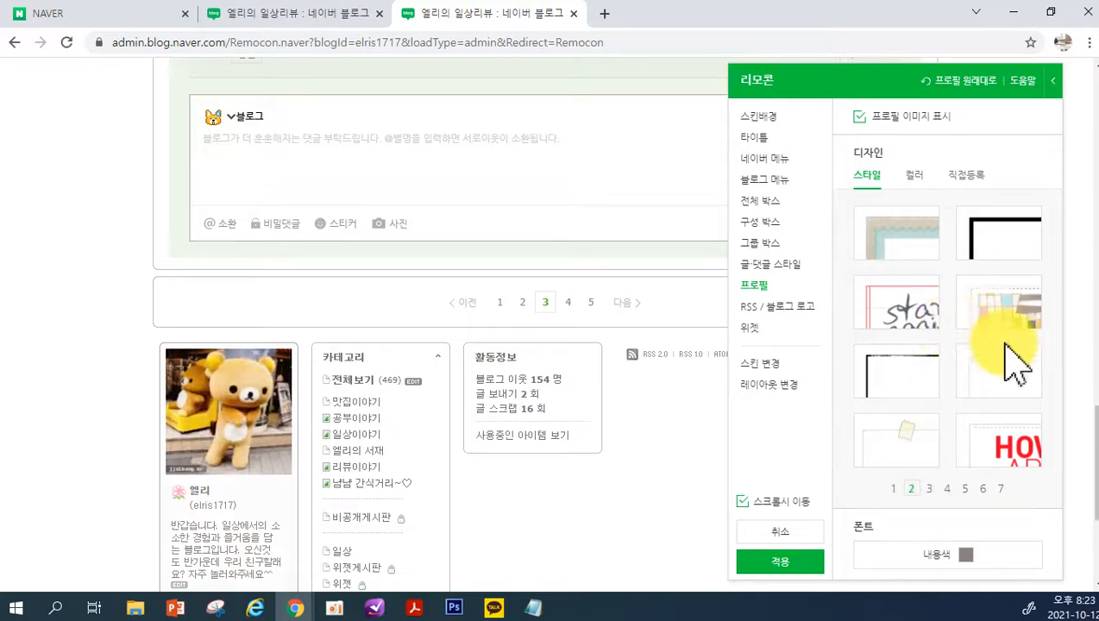
# Glance at the RSS / 블로그 로고 designs, and compare 날씨 widget designs, choosing the white box with the sun icon
pyautogui.click(804, 309)
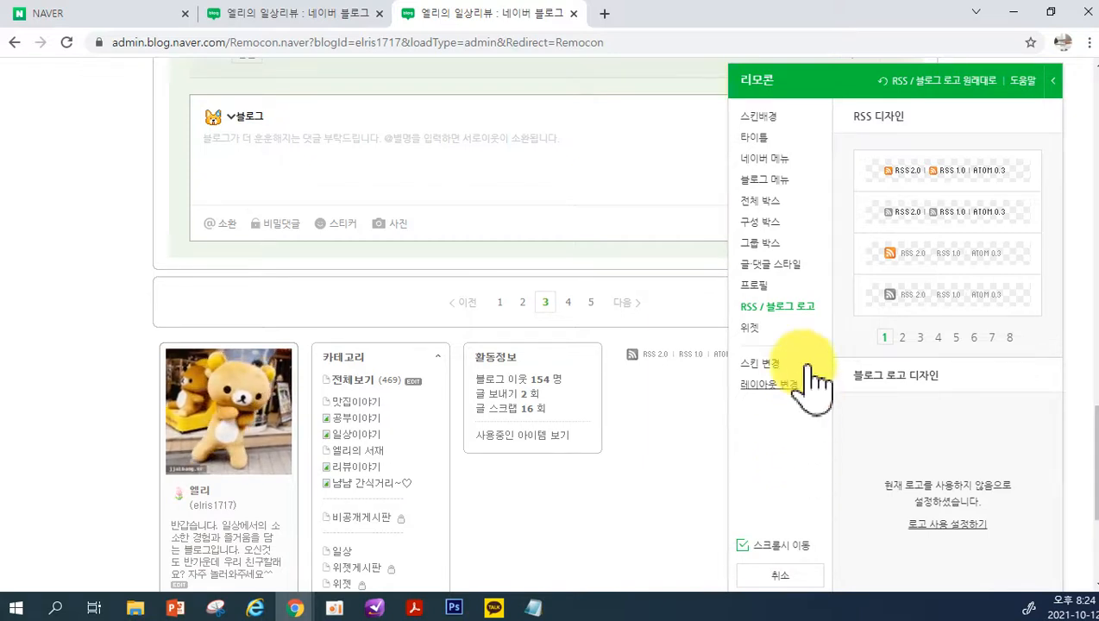
pyautogui.click(779, 333)
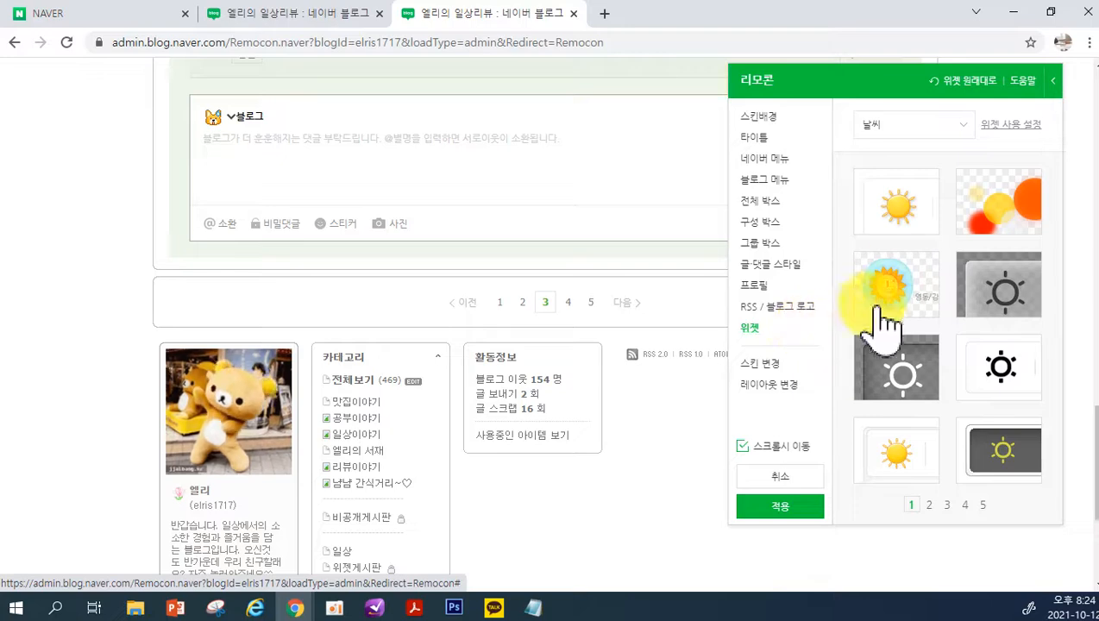
pyautogui.click(895, 294)
pyautogui.scroll(-3, 609, 496)
pyautogui.scroll(1, 608, 496)
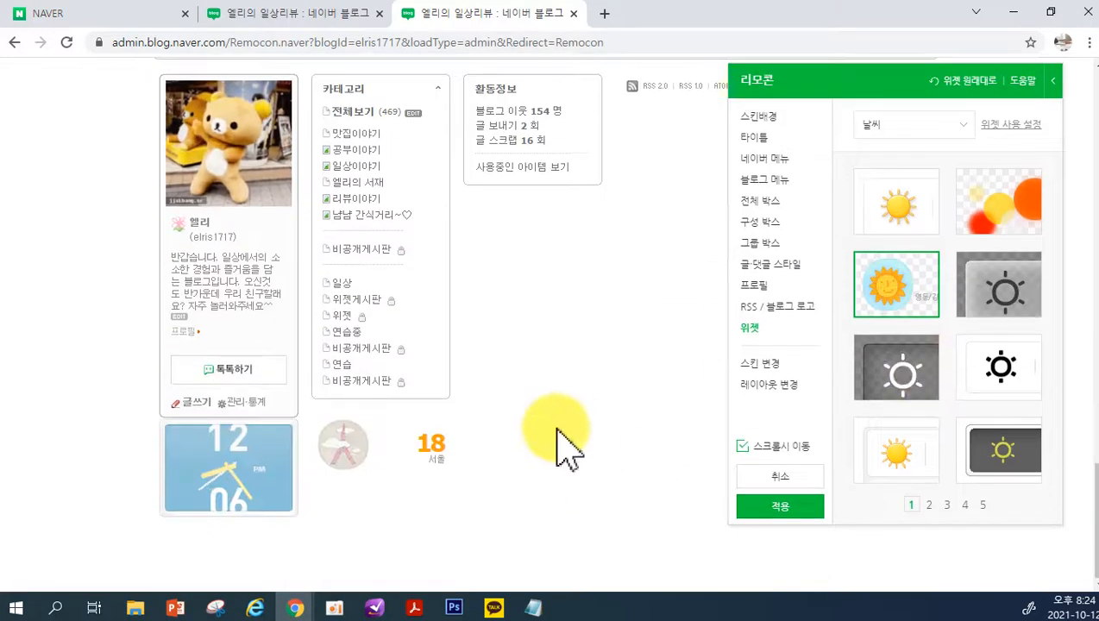
pyautogui.click(915, 438)
pyautogui.click(913, 380)
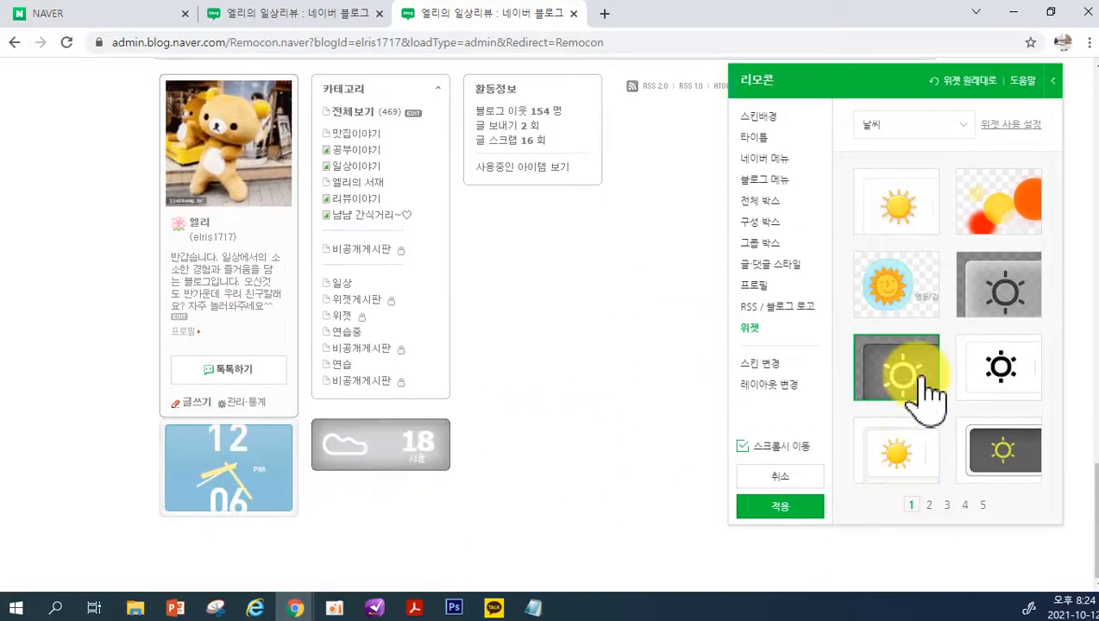
pyautogui.click(880, 285)
pyautogui.click(874, 226)
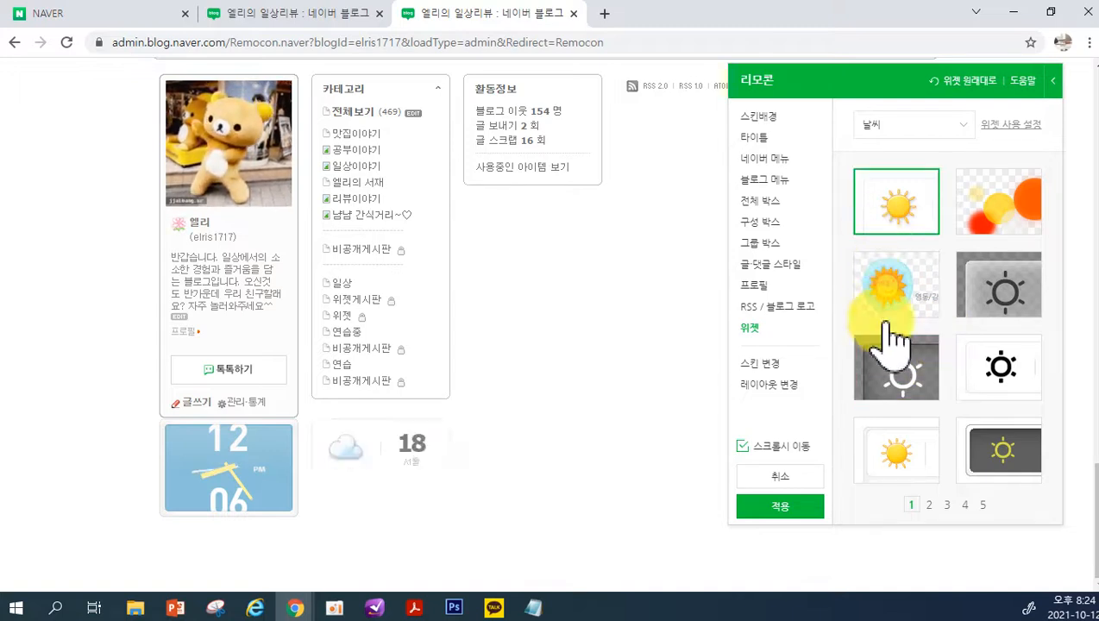
pyautogui.click(930, 504)
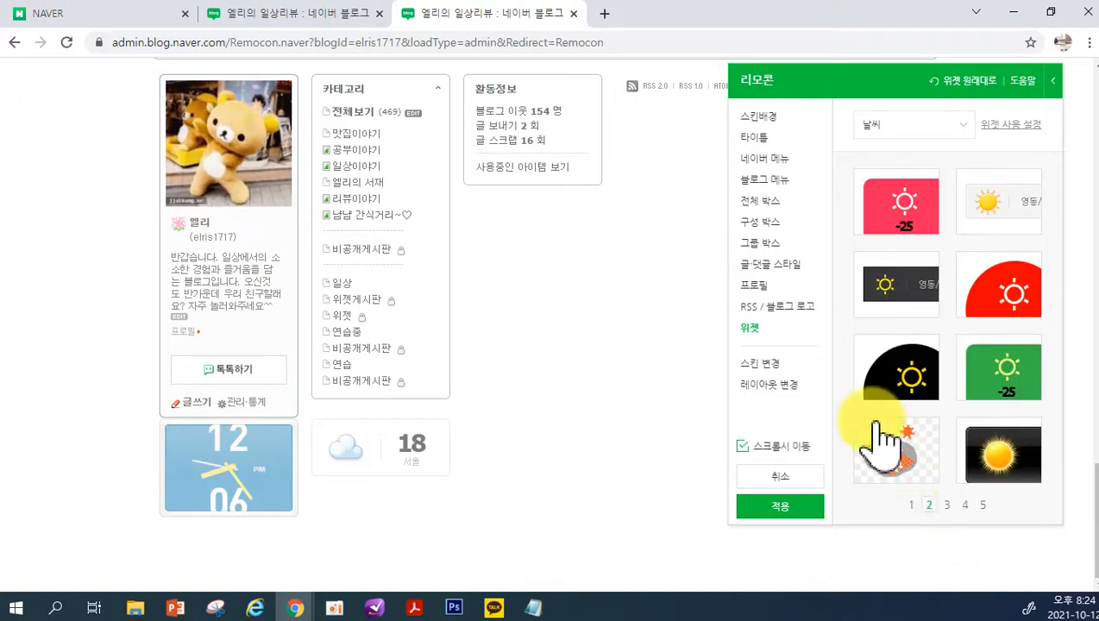
# Compare 시계 widget designs and choose the thin digital clock with a mirrored reflection
pyautogui.click(890, 138)
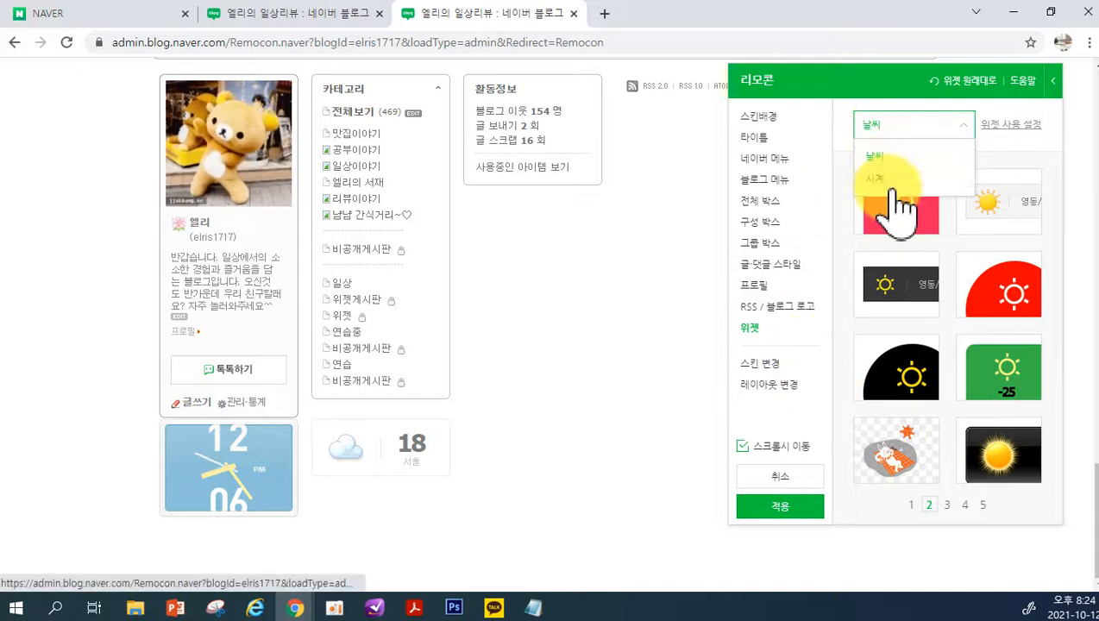
pyautogui.click(874, 179)
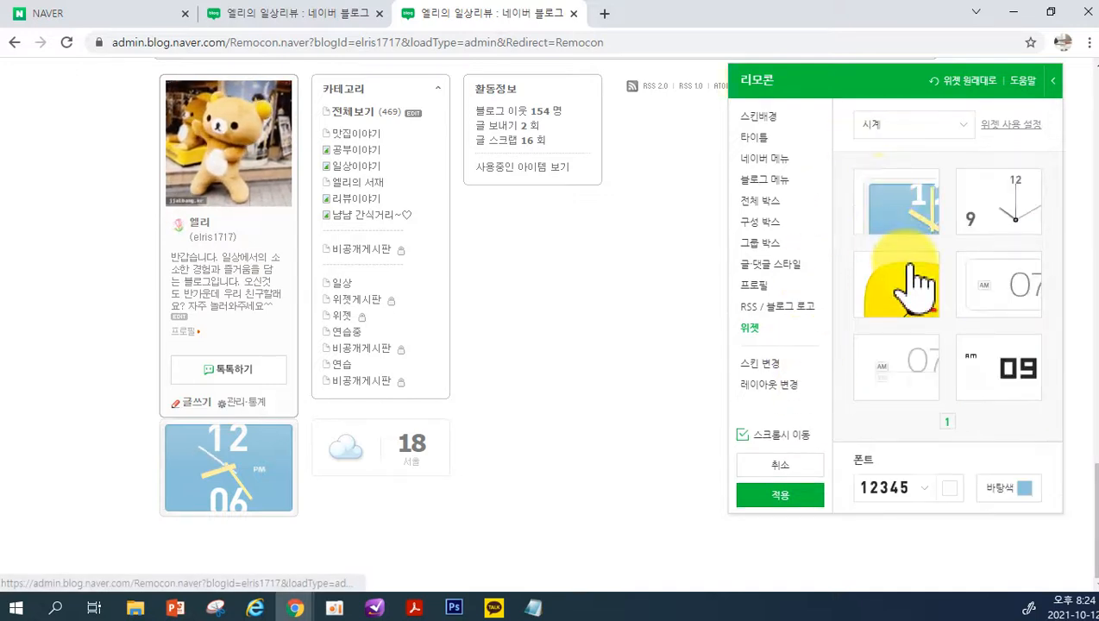
pyautogui.click(999, 293)
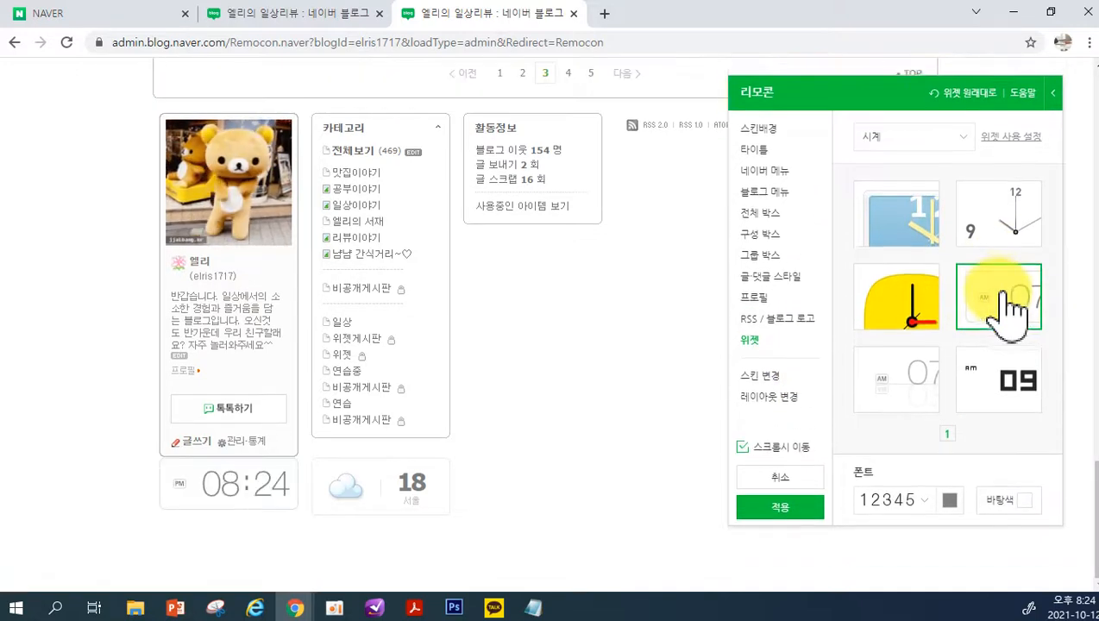
pyautogui.click(1001, 376)
pyautogui.click(929, 376)
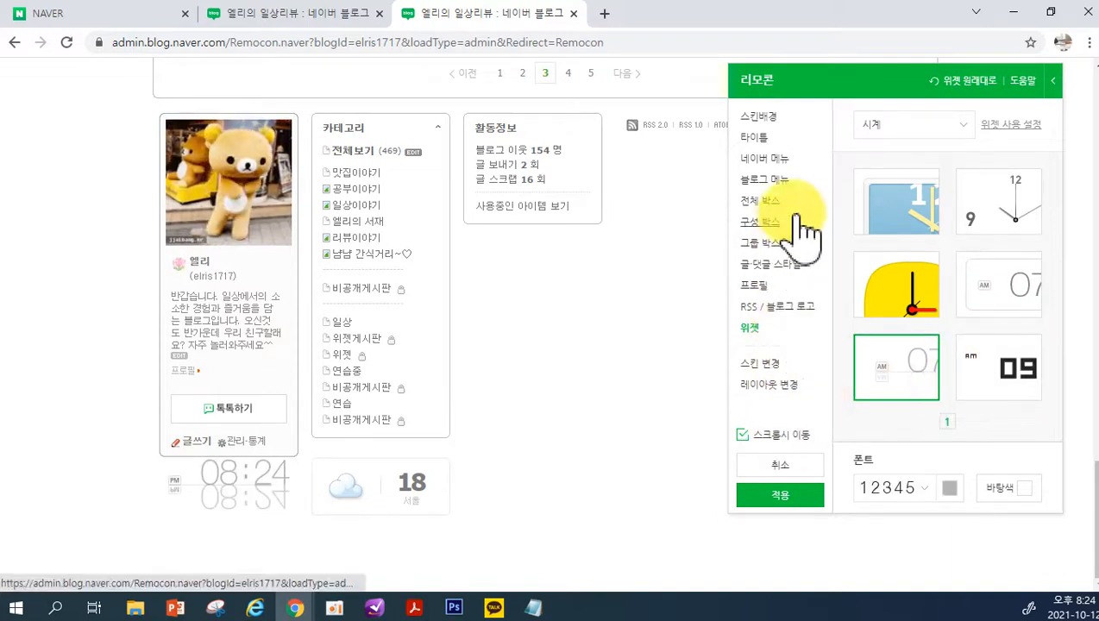
# Request applying the 세부 디자인, cancel the confirmation, and return to the head of the blog preview
pyautogui.click(801, 500)
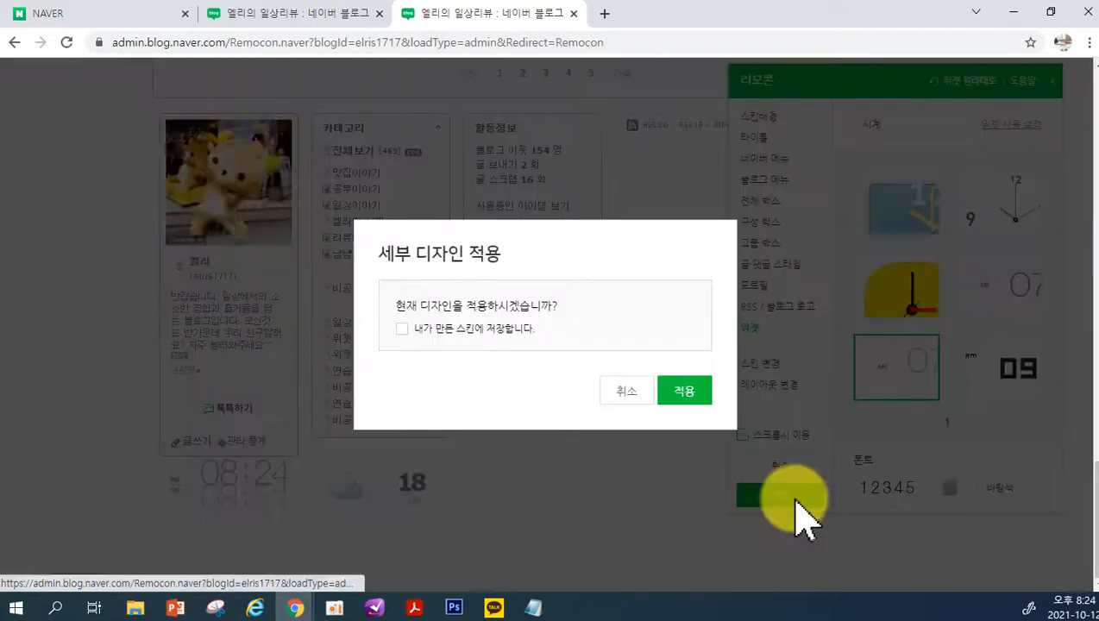
pyautogui.click(640, 395)
pyautogui.scroll(10, 626, 393)
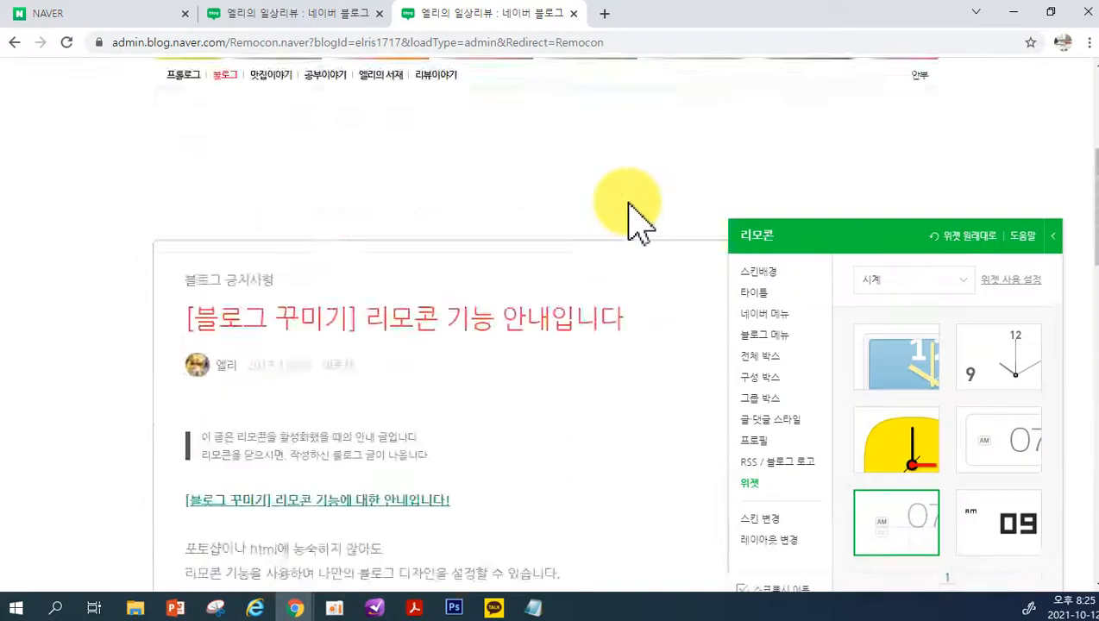
pyautogui.scroll(4, 630, 220)
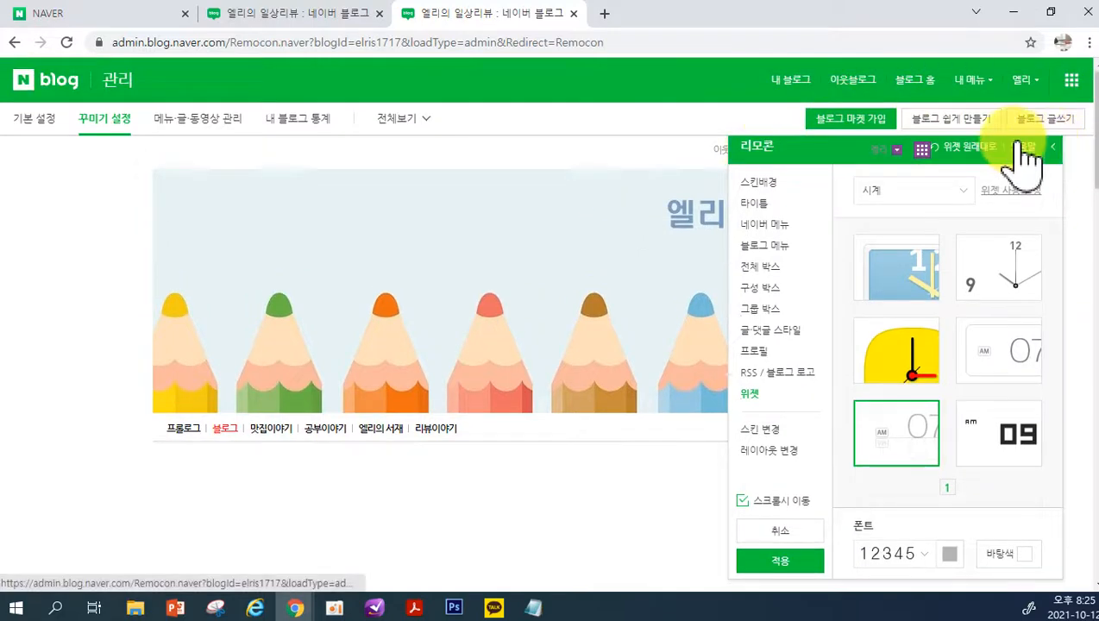
# Go to the blog's 관리 page and open the 퍼스나콘 settings under 꾸미기 설정
pyautogui.click(969, 78)
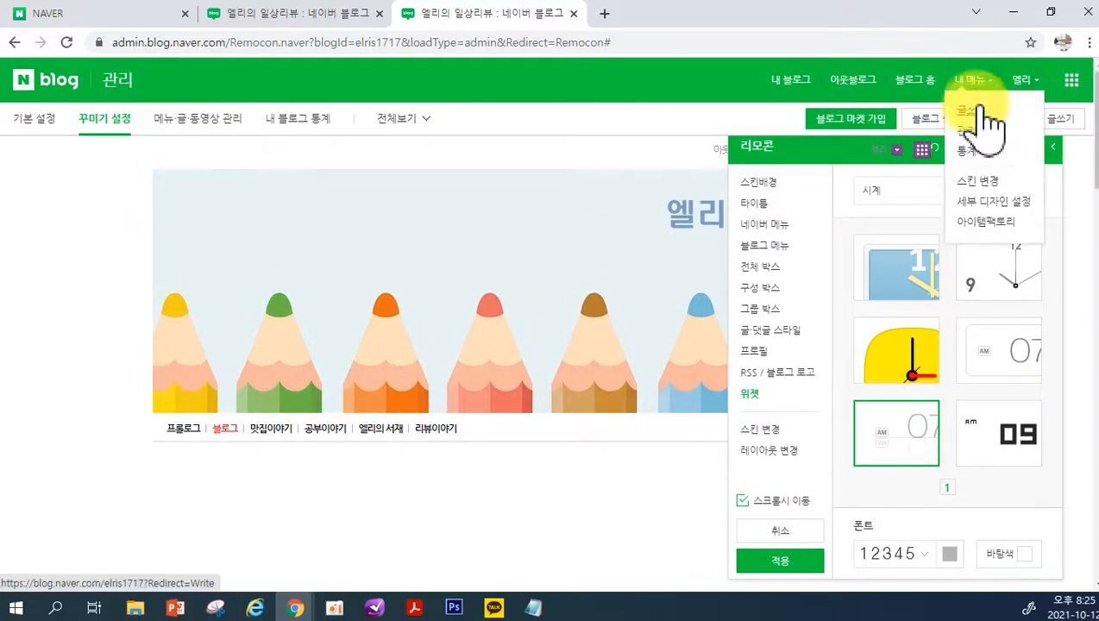
pyautogui.click(968, 131)
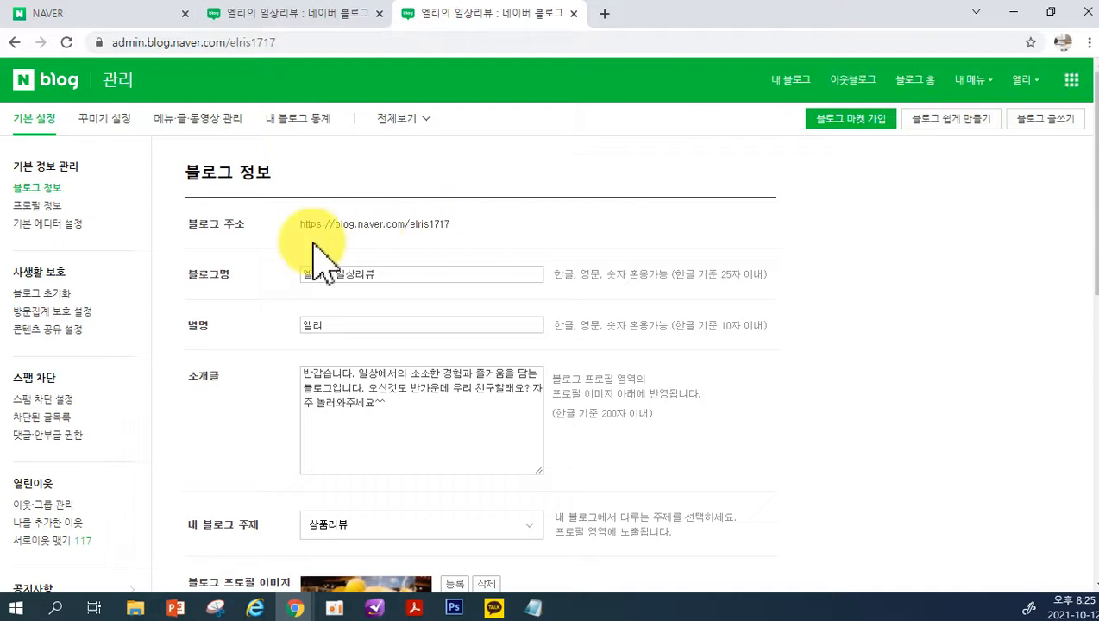
pyautogui.click(99, 123)
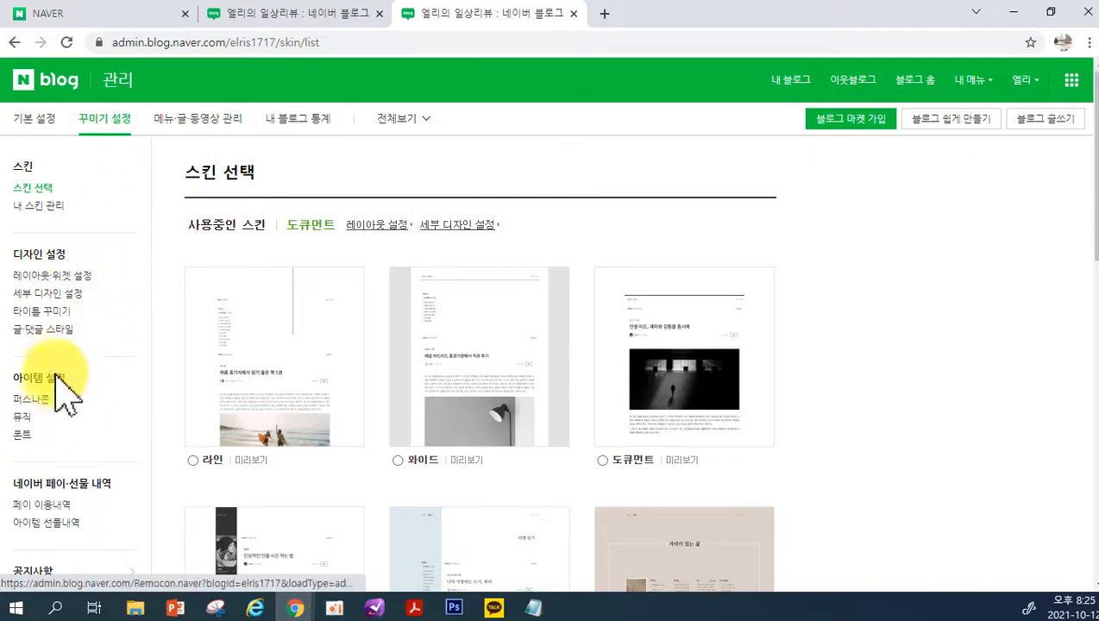
pyautogui.click(32, 398)
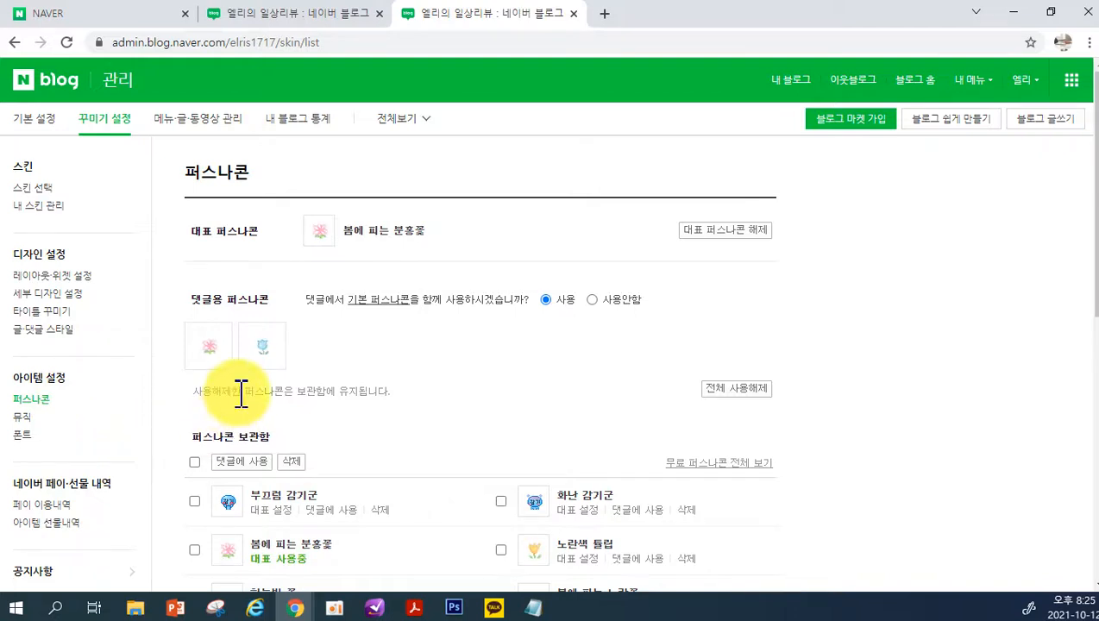
# Examine the icon beside the blog name in the Hyun Design blog's profile area, and return to the 퍼스나콘 settings
pyautogui.click(296, 604)
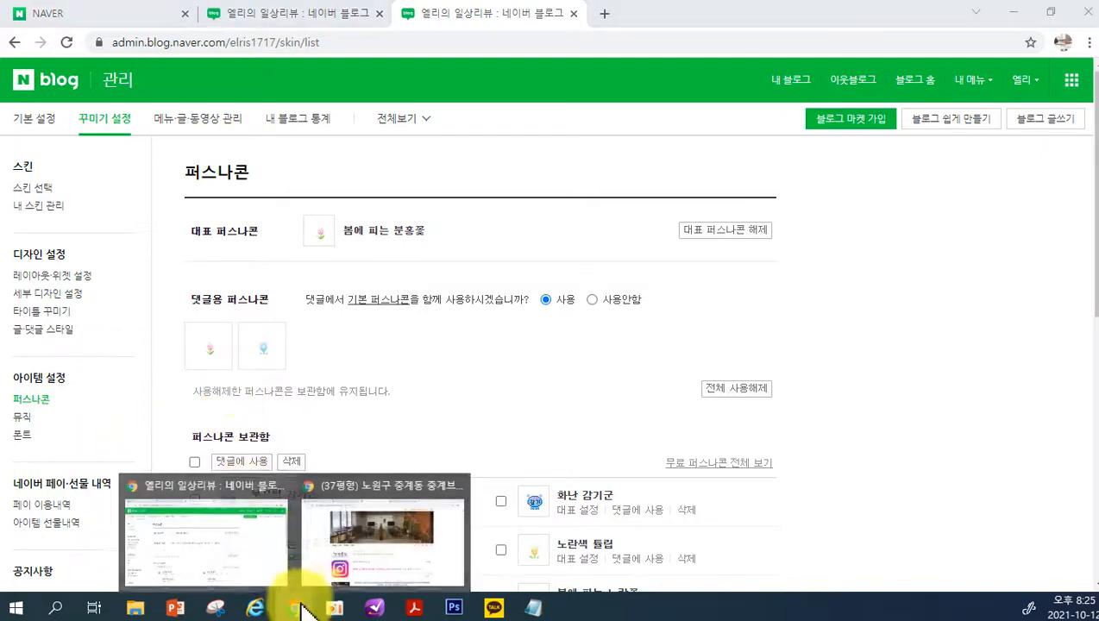
pyautogui.click(304, 522)
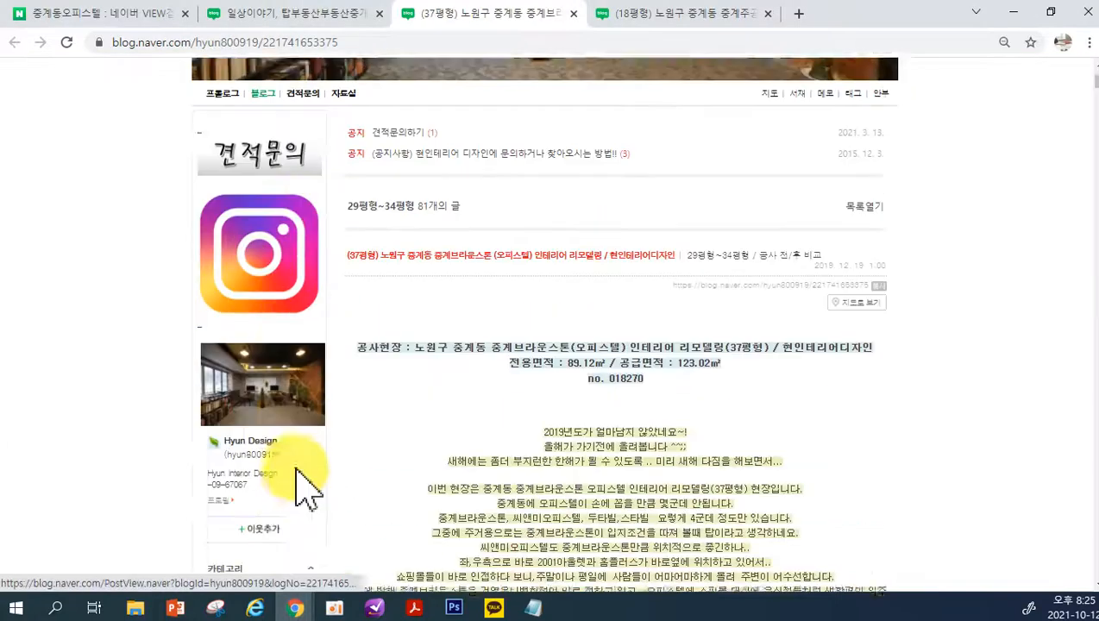
pyautogui.scroll(-1, 296, 470)
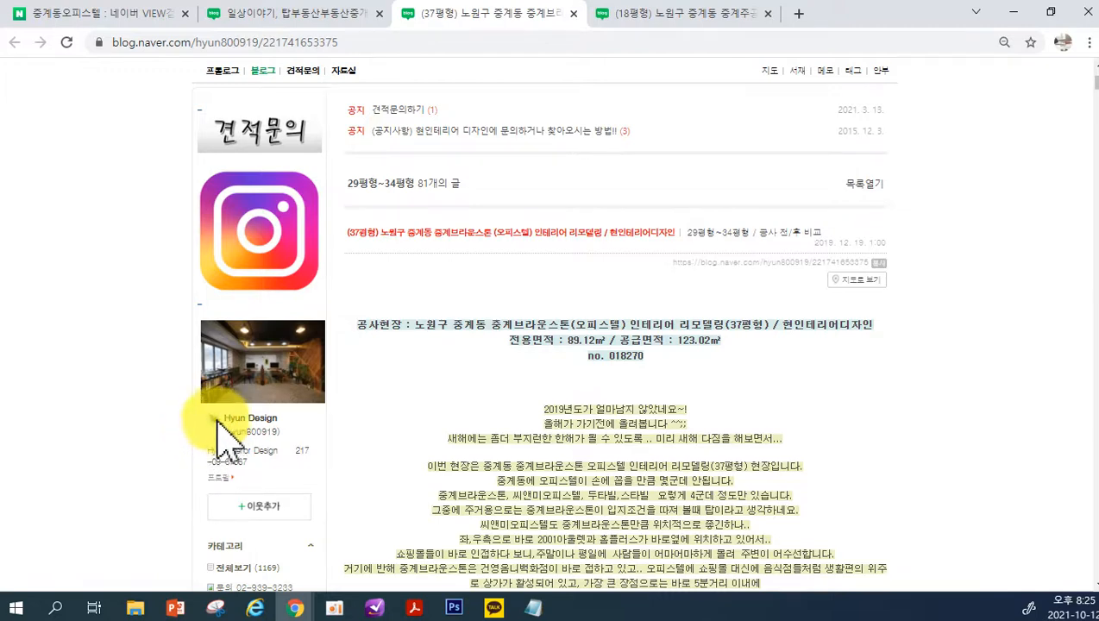
pyautogui.scroll(-1, 216, 444)
pyautogui.scroll(-1, 216, 445)
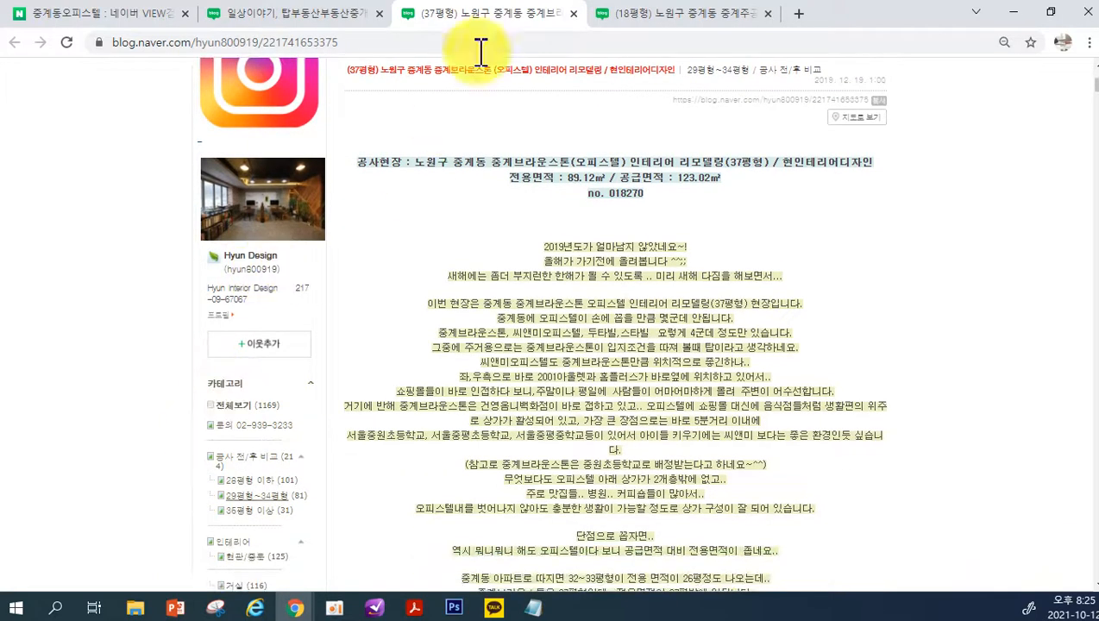
pyautogui.click(625, 17)
pyautogui.click(295, 604)
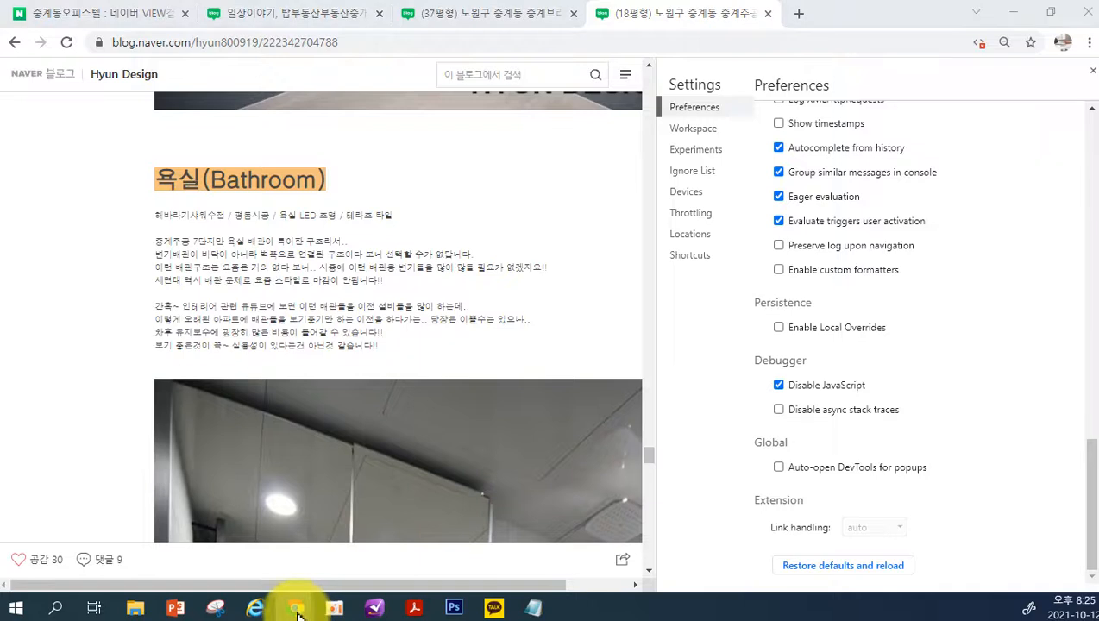
pyautogui.click(244, 576)
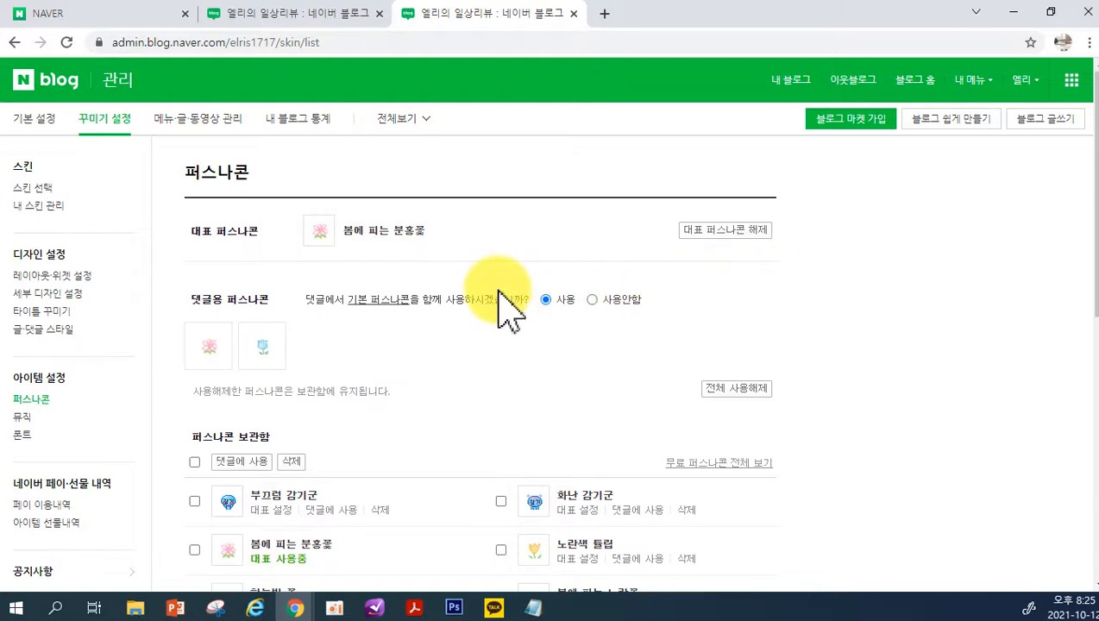
# Add the free 달리기하는 팬더 퍼스나콘 and its listed companions to the blog and set the panda as 대표 퍼스나콘
pyautogui.click(703, 464)
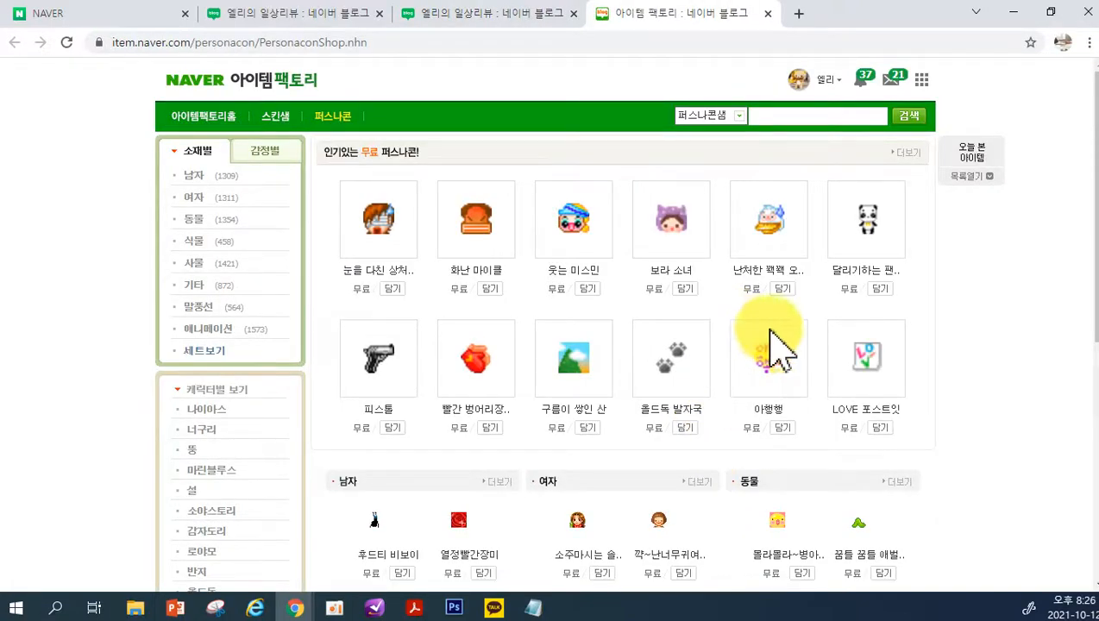
pyautogui.click(872, 226)
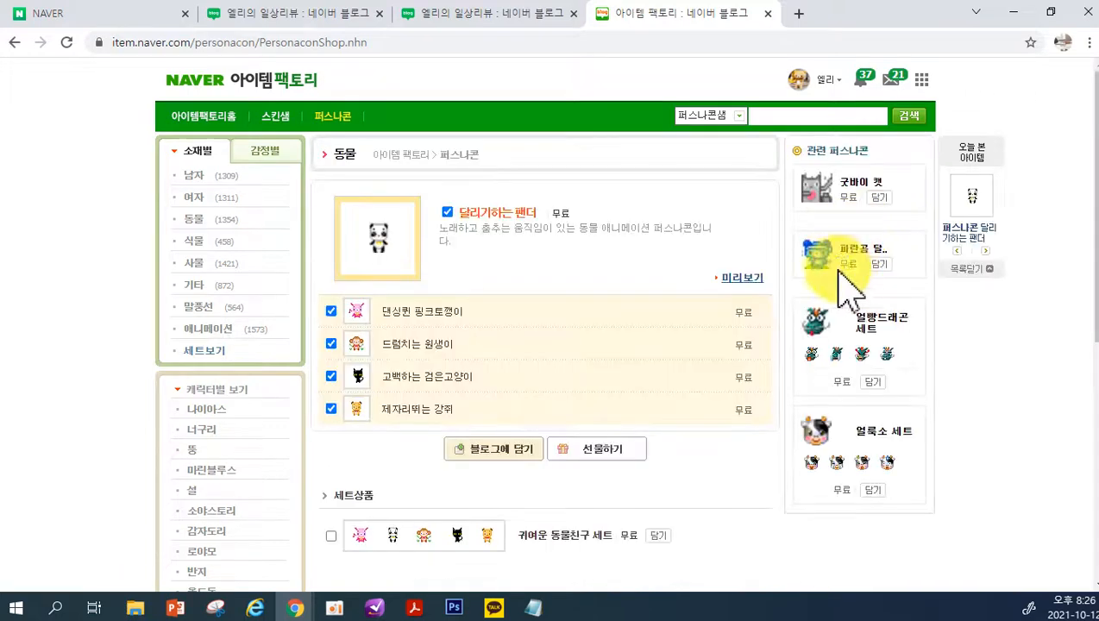
pyautogui.click(517, 450)
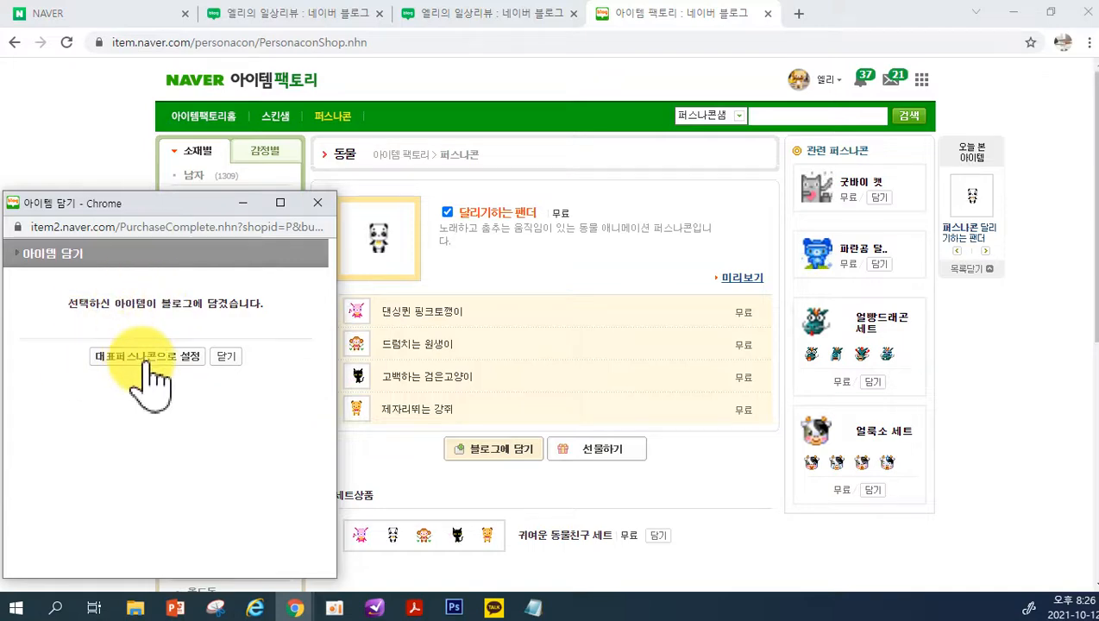
pyautogui.click(145, 358)
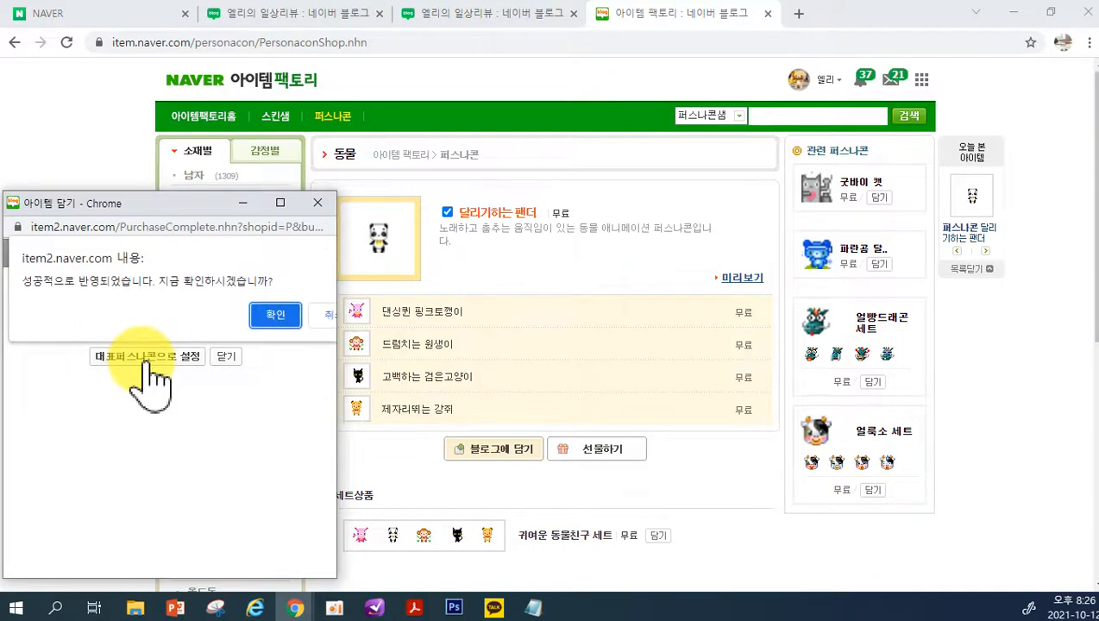
pyautogui.click(284, 313)
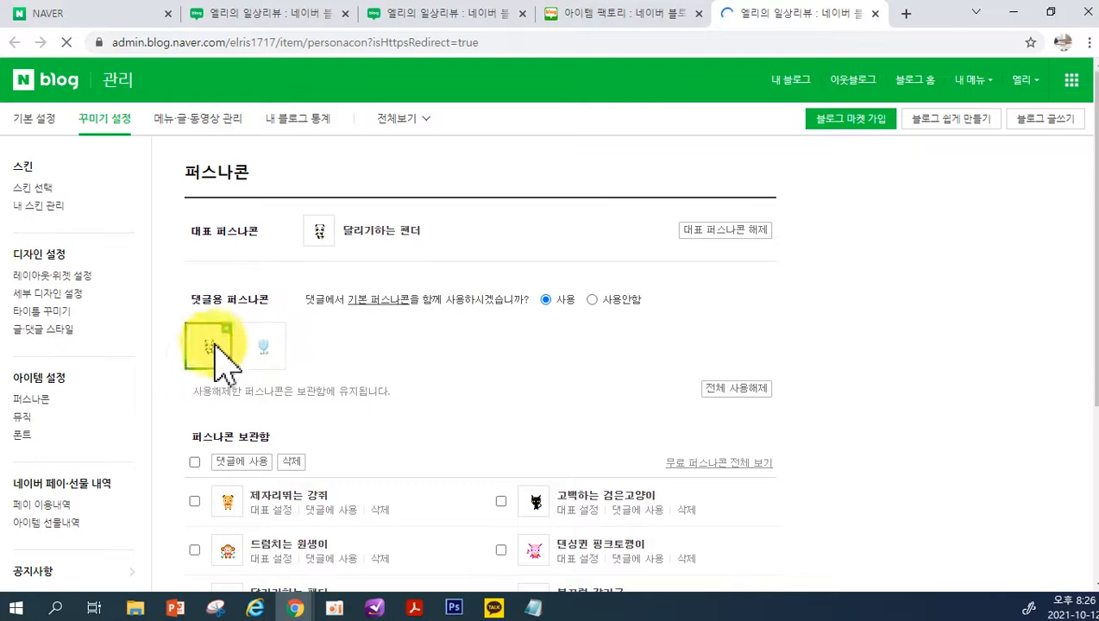
# Open the blog's home page and check the panda 퍼스나콘 beside the nickname in the profile area
pyautogui.click(808, 93)
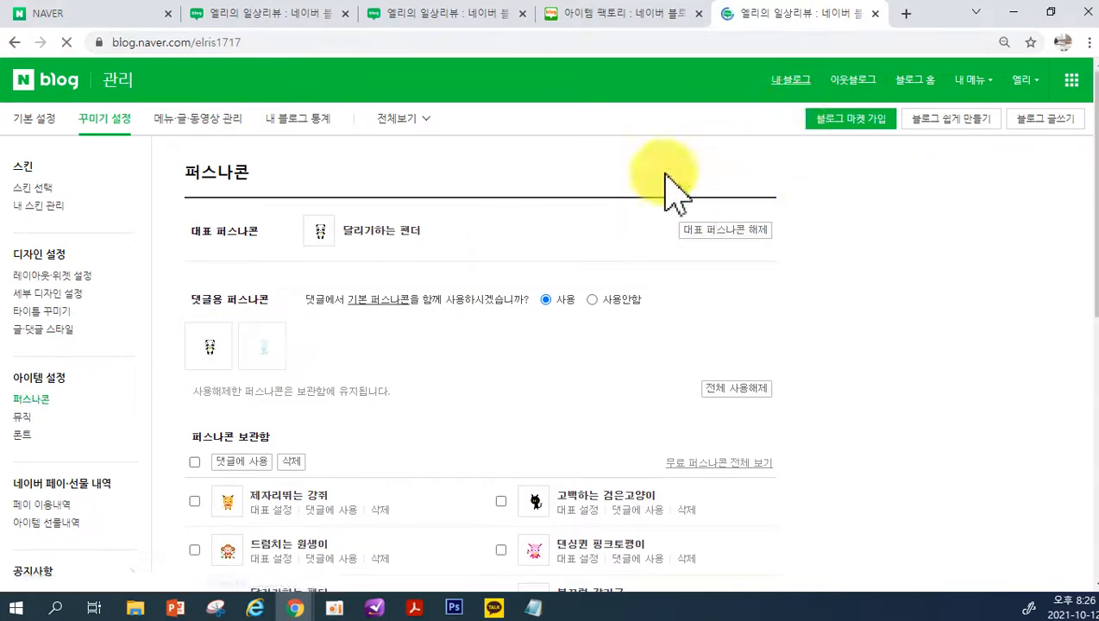
pyautogui.scroll(-15, 270, 496)
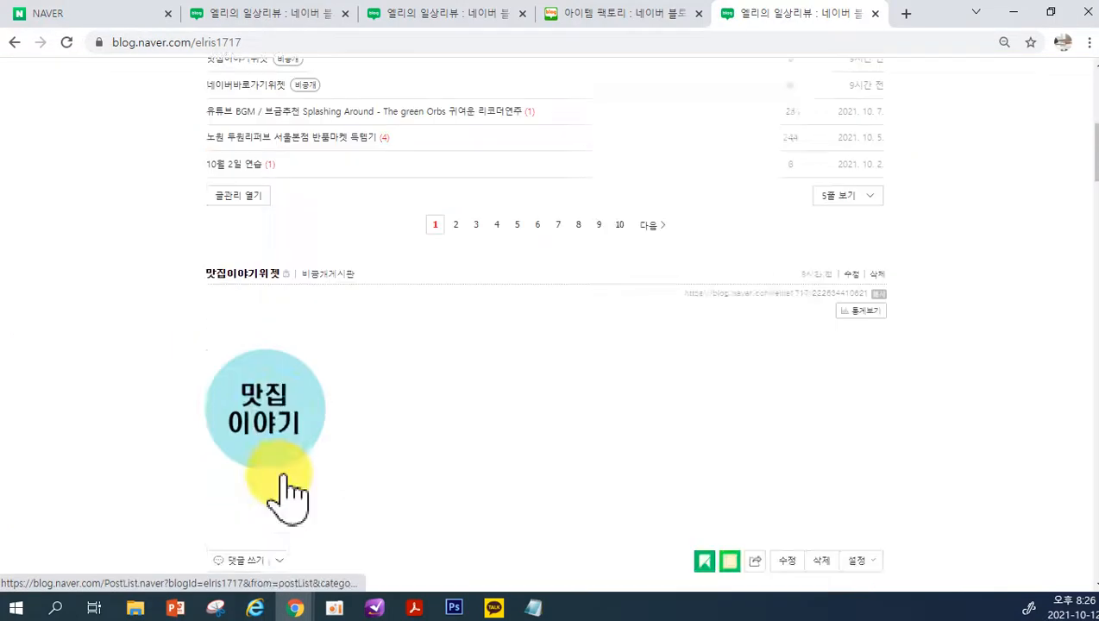
pyautogui.scroll(-15, 269, 440)
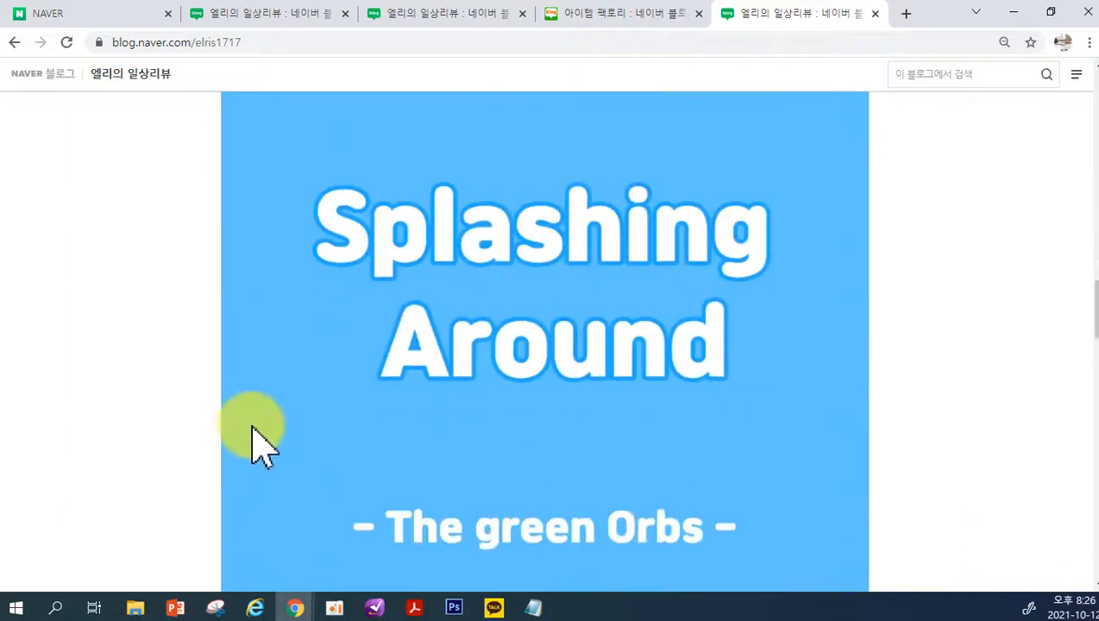
pyautogui.scroll(-10, 277, 466)
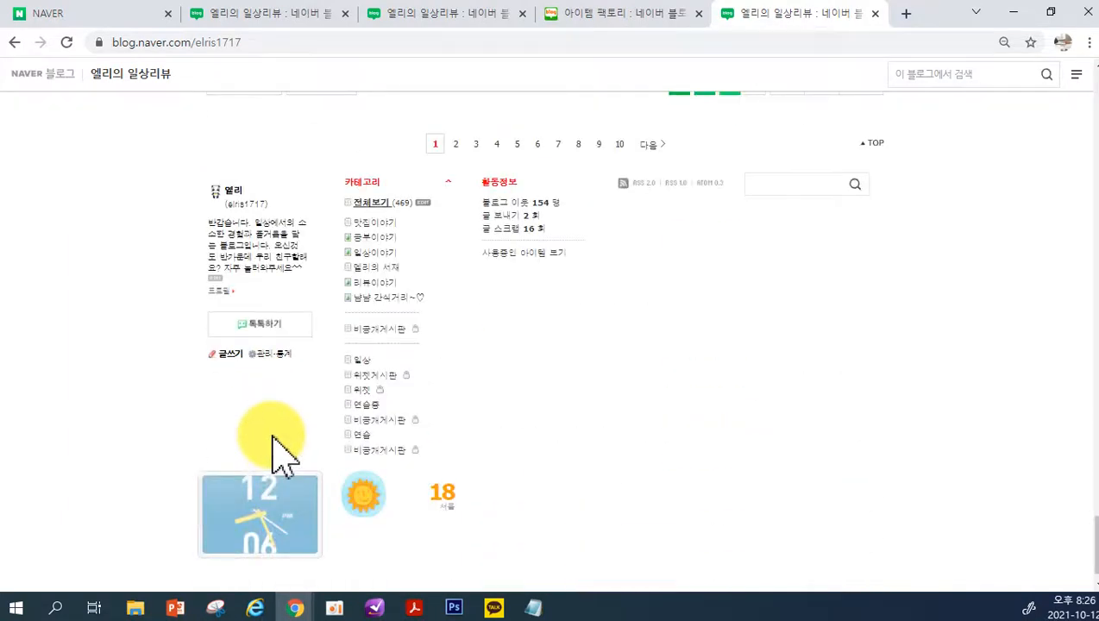
pyautogui.scroll(1, 289, 389)
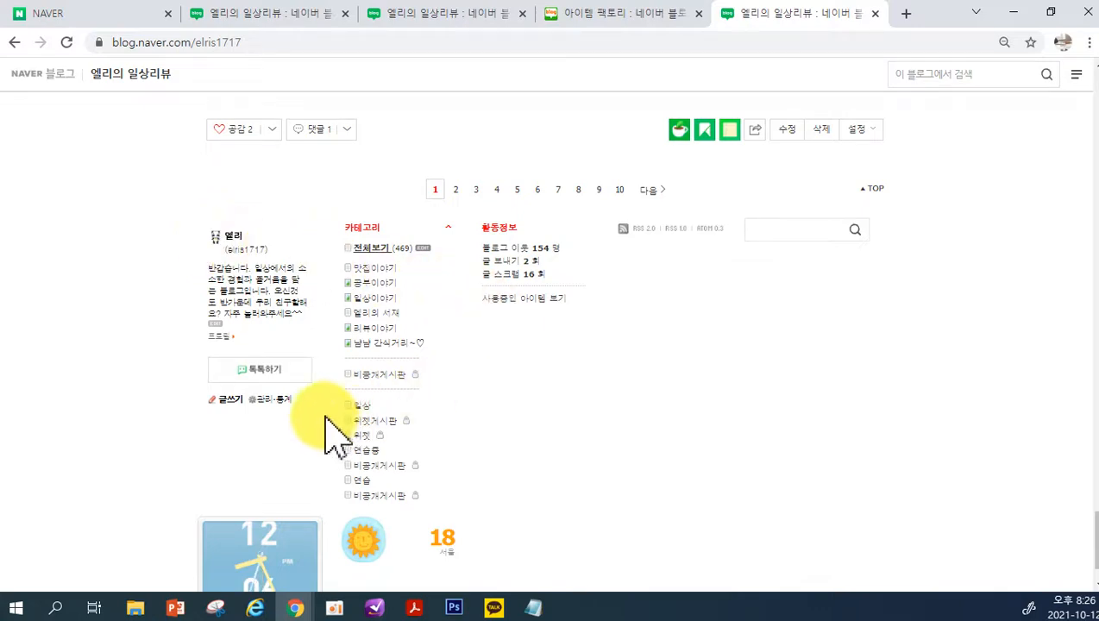
# Return to the blog's 관리 page and examine the 뮤직 settings under 꾸미기 설정
pyautogui.click(267, 399)
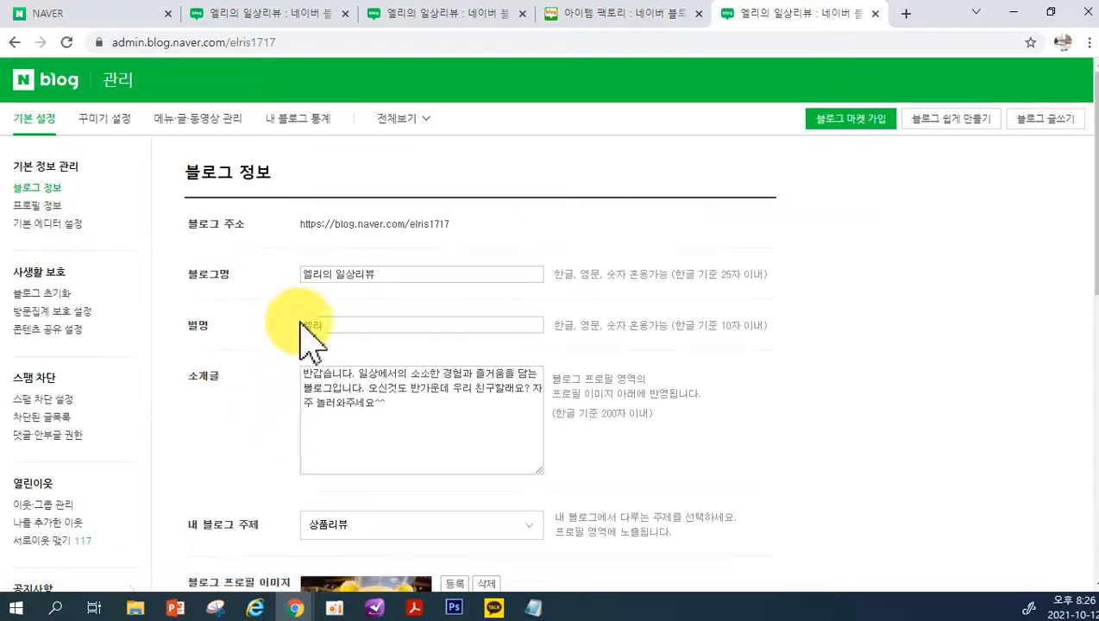
pyautogui.scroll(-2, 130, 406)
pyautogui.scroll(2, 336, 341)
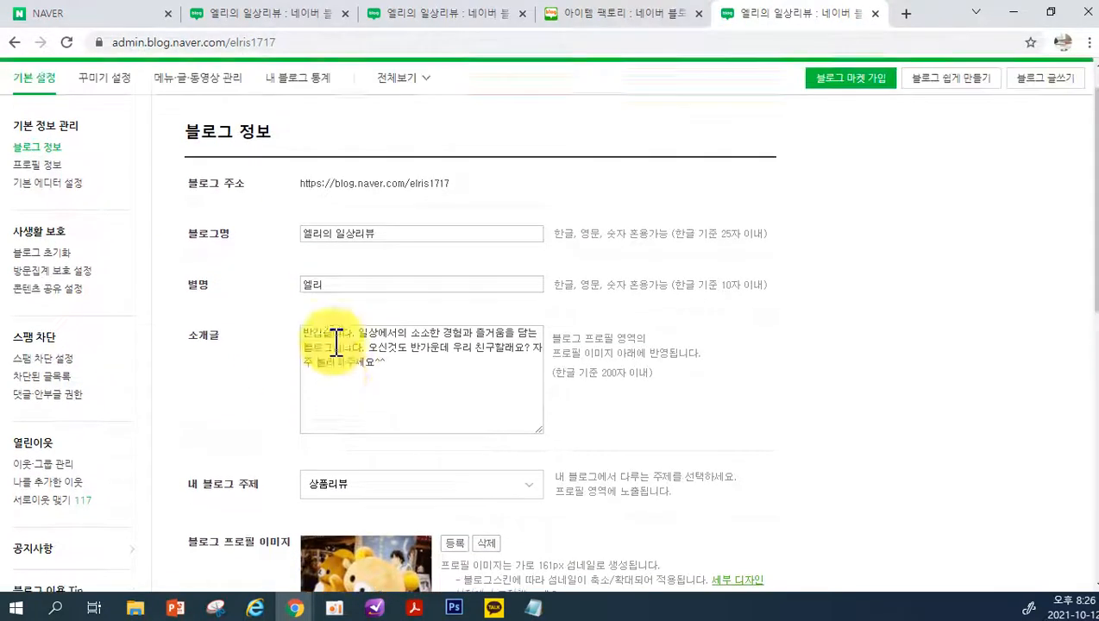
pyautogui.click(184, 119)
pyautogui.click(100, 118)
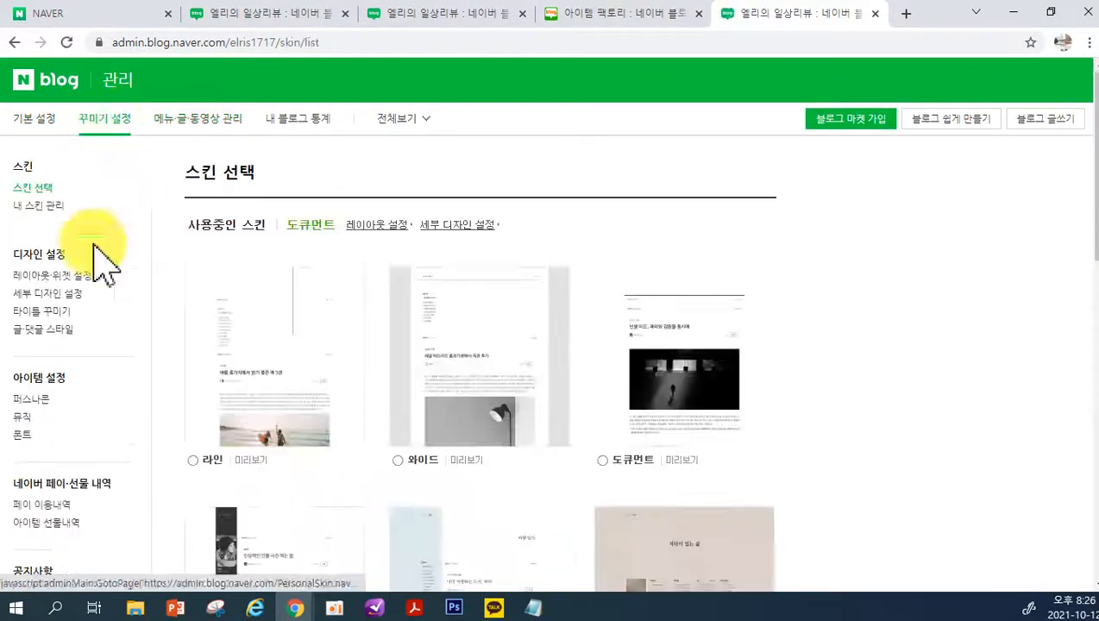
pyautogui.click(24, 420)
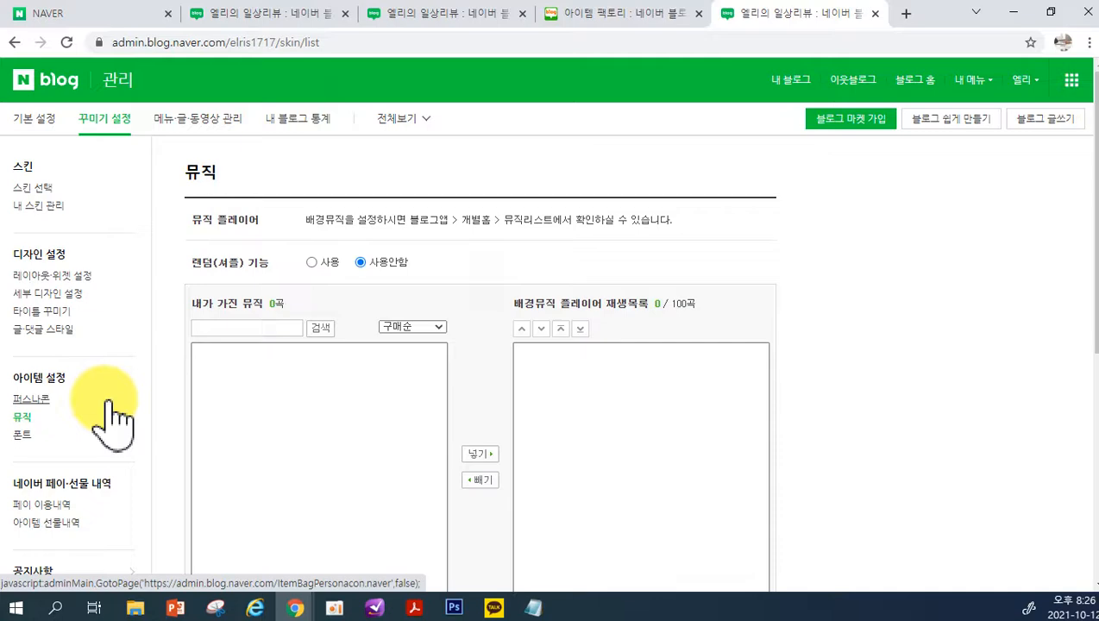
pyautogui.scroll(-2, 152, 457)
pyautogui.scroll(2, 168, 423)
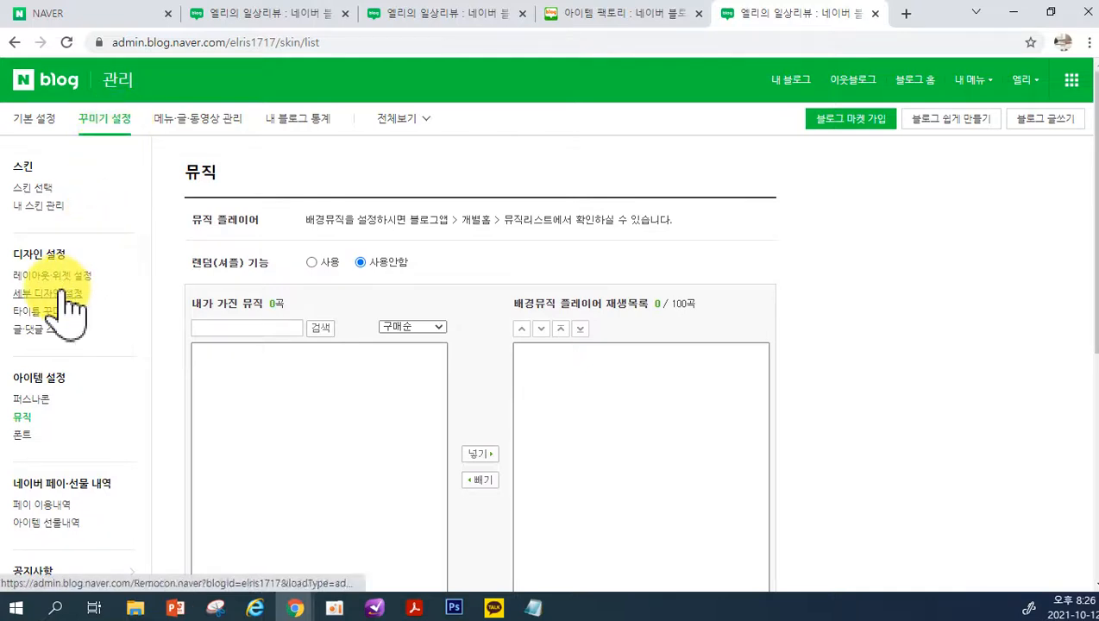
# Open 상단메뉴 설정 under 메뉴·글·동영상 관리, and load the blog's home page in the other 관리 tab
pyautogui.click(110, 122)
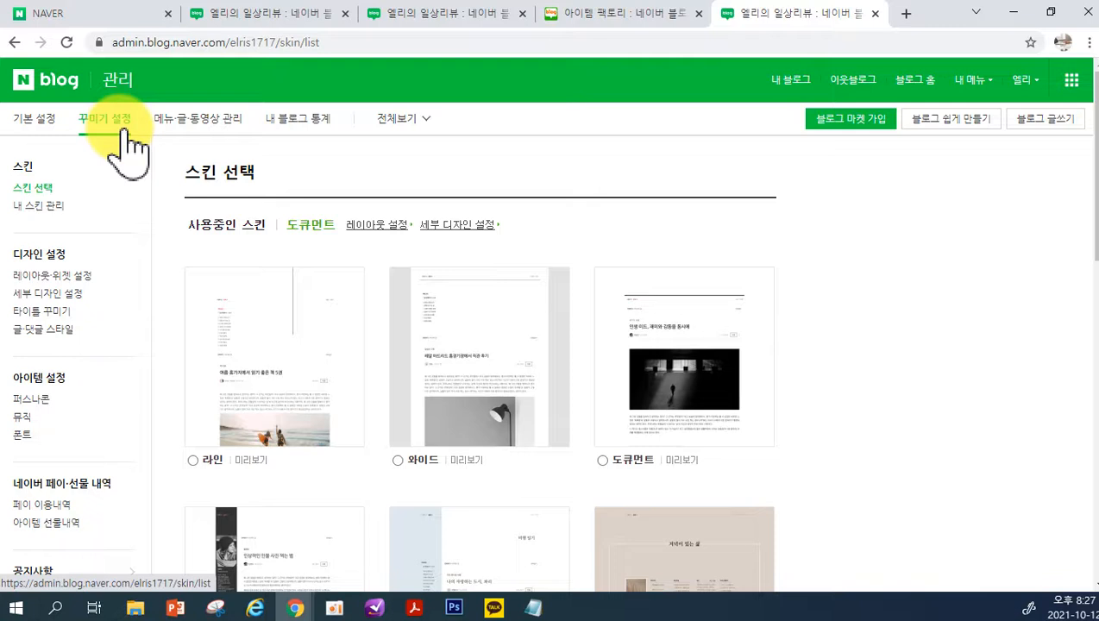
pyautogui.click(222, 138)
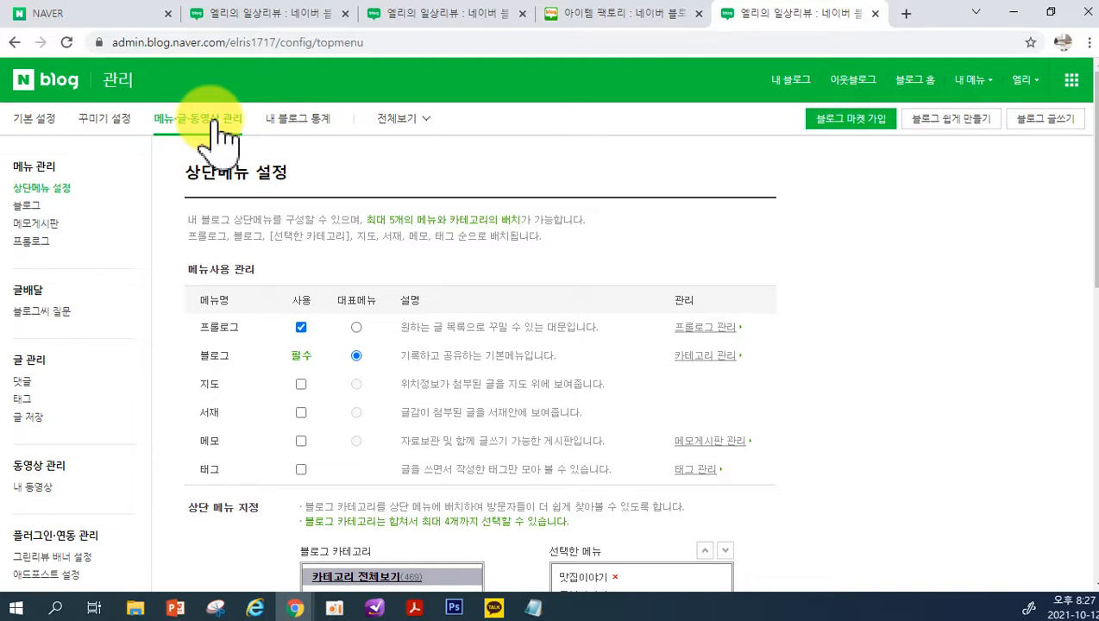
pyautogui.click(401, 16)
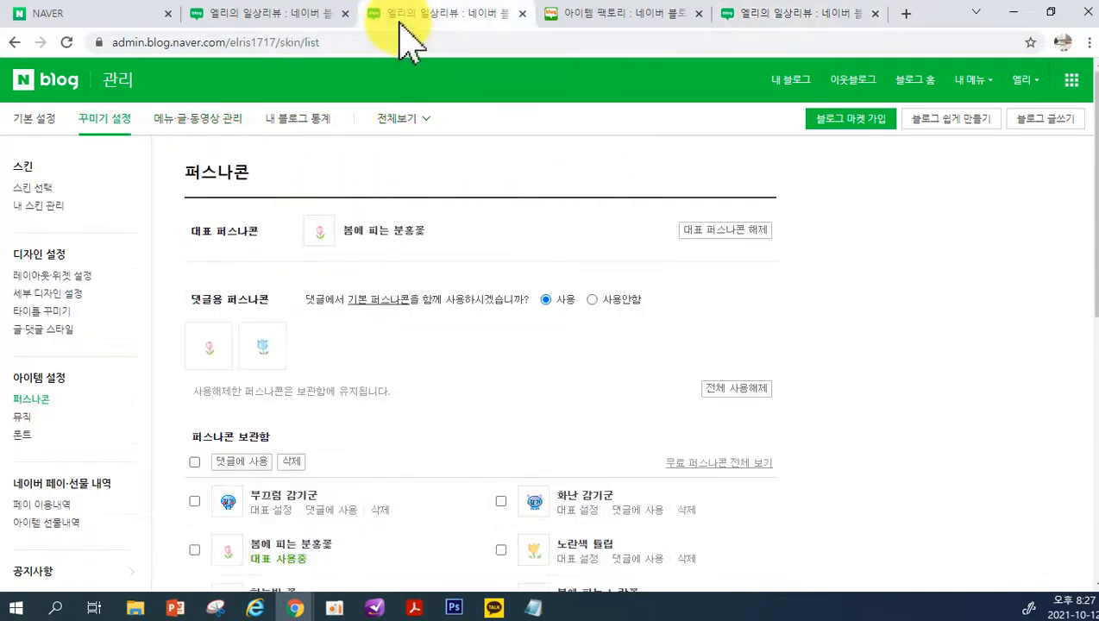
pyautogui.click(785, 84)
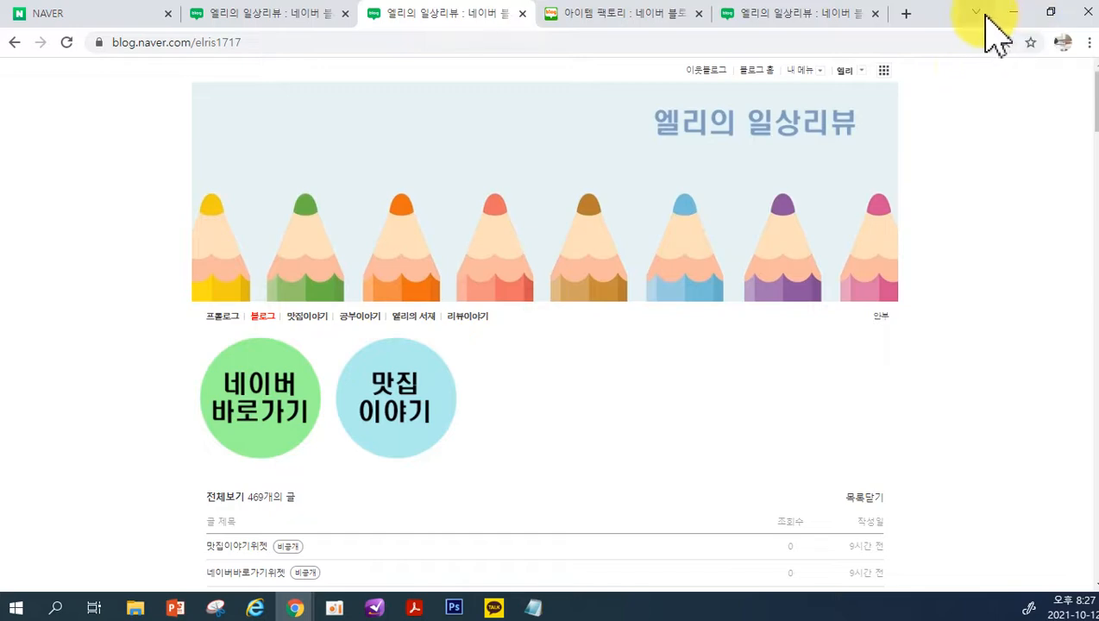
# Close the 아이템 팩토리 browser tab and return to the 상단메뉴 설정 page
pyautogui.click(975, 13)
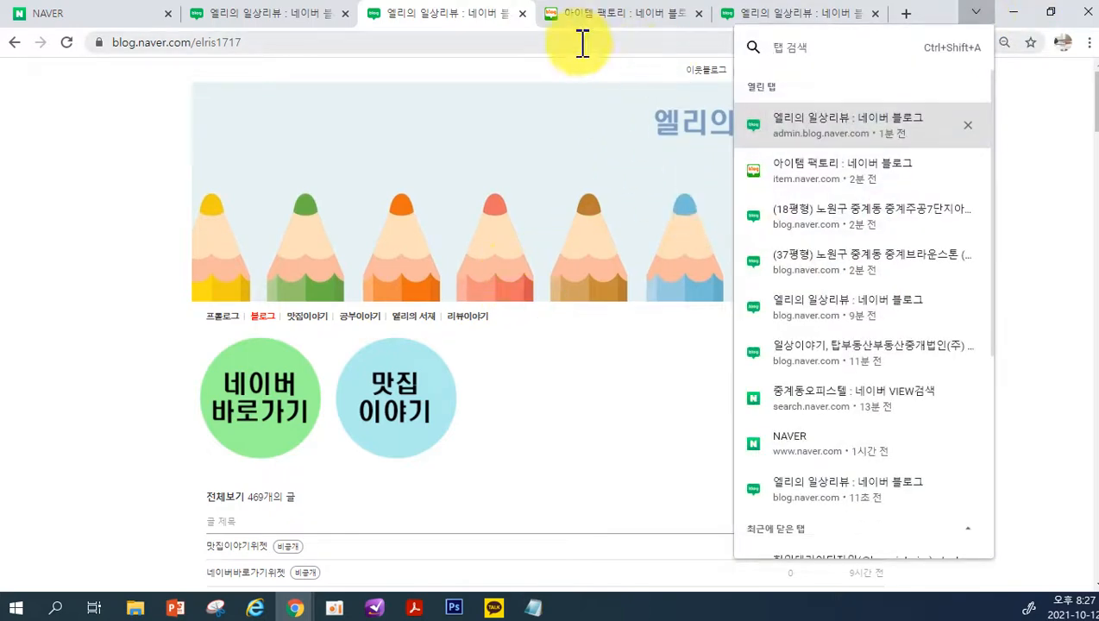
pyautogui.click(587, 19)
pyautogui.click(699, 14)
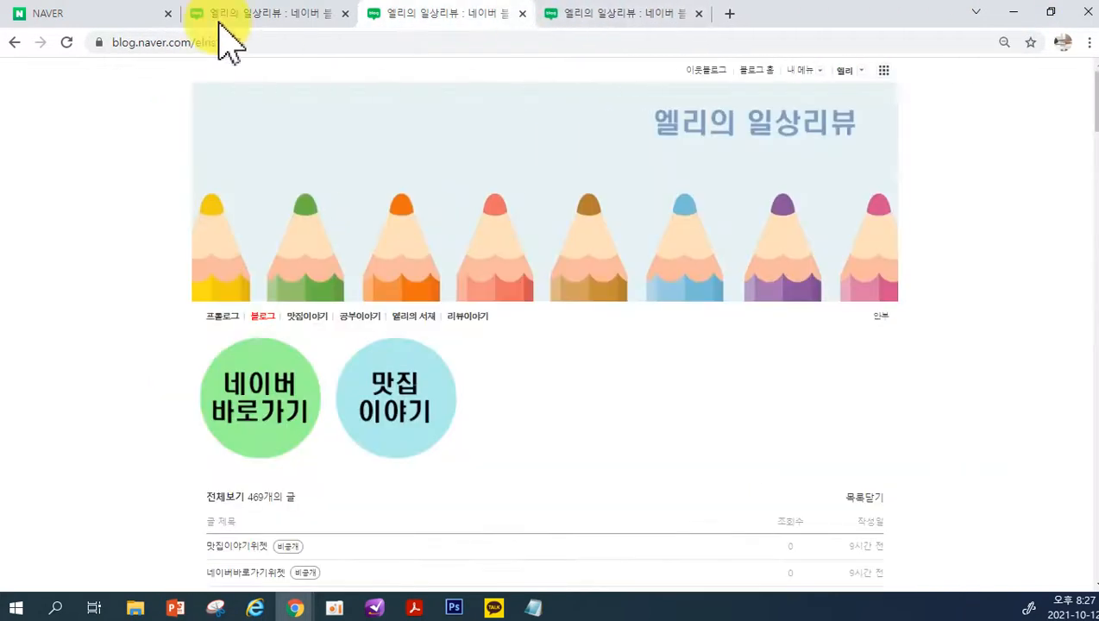
pyautogui.click(231, 19)
pyautogui.click(586, 15)
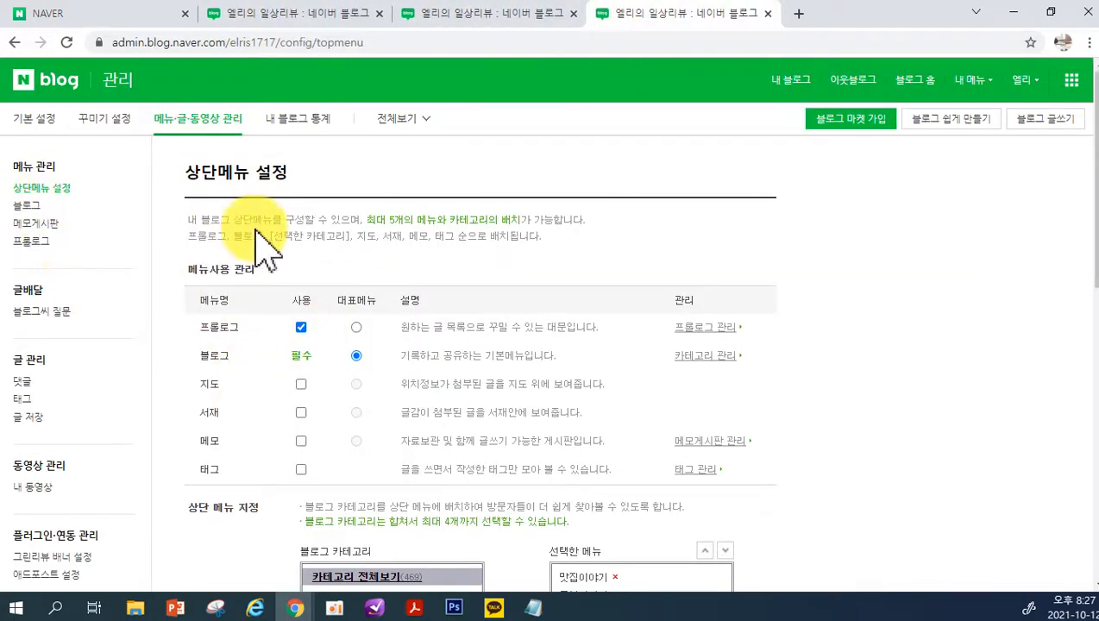
# Examine the 메뉴사용 관리 options, including 프롤로그's 사용 setting, and the 상단 메뉴 지정 category lists
pyautogui.scroll(-1, 264, 244)
pyautogui.scroll(-3, 264, 244)
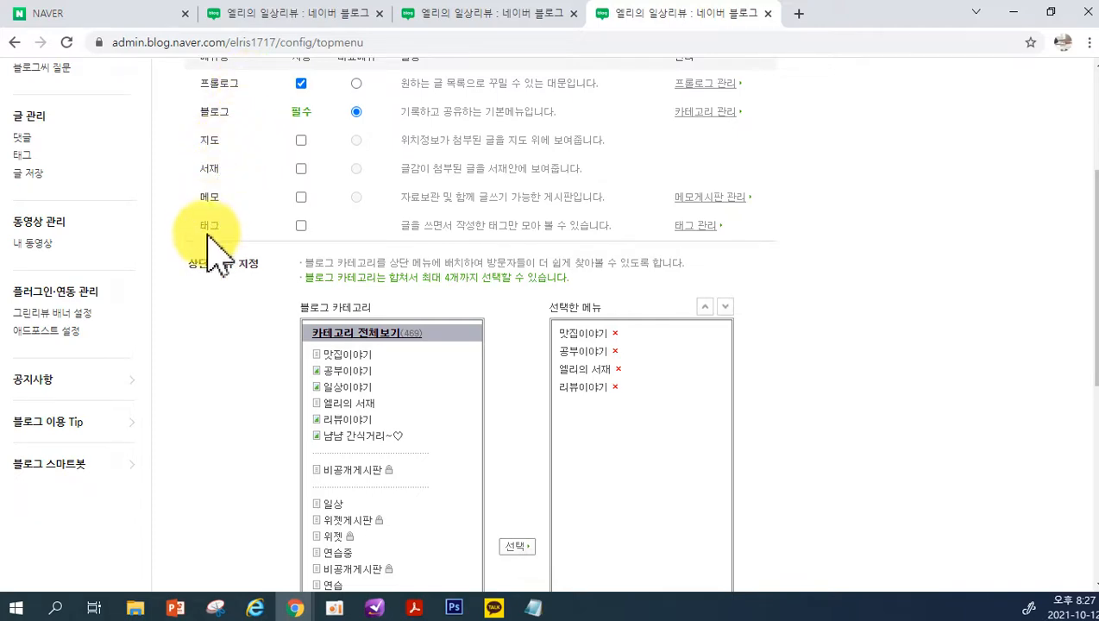
pyautogui.scroll(4, 302, 301)
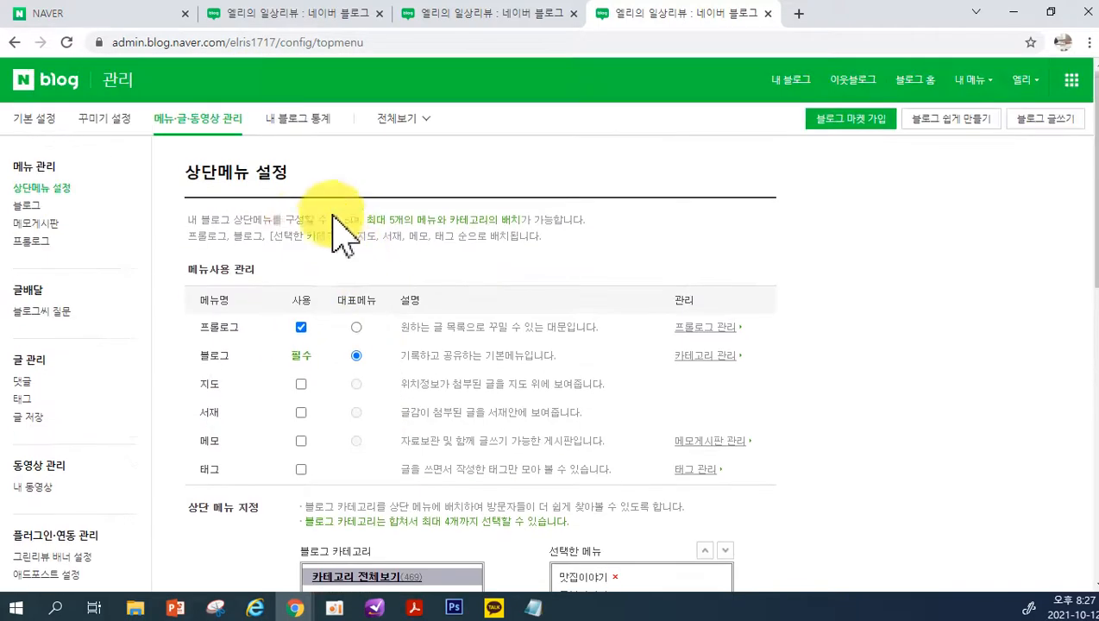
pyautogui.click(301, 327)
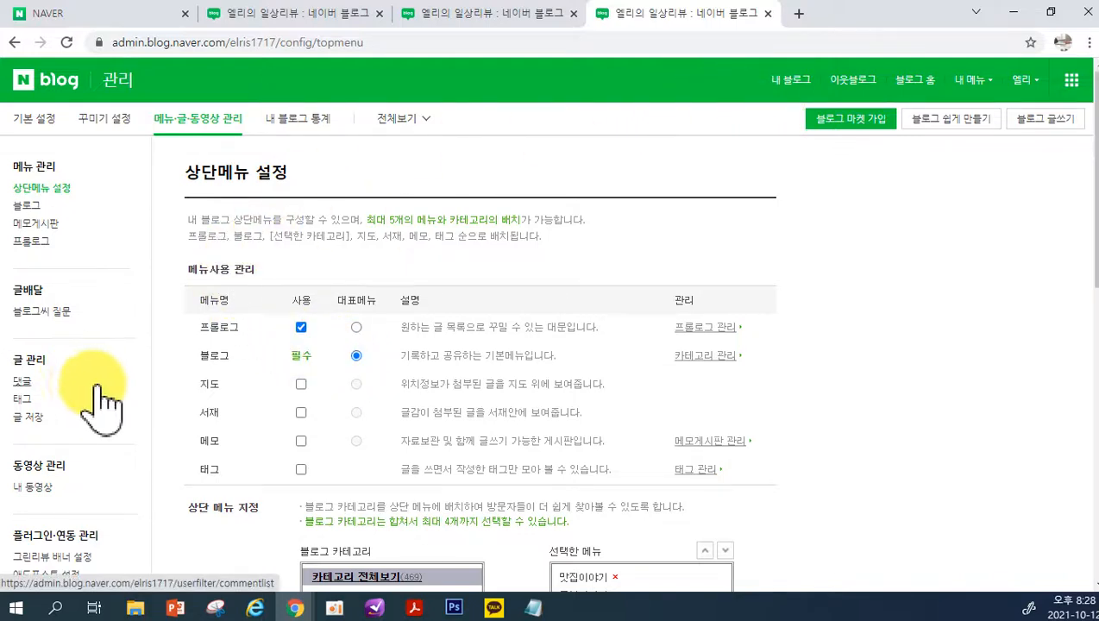
# Open the blog's 프롤로그 page and examine its main image list, 리뷰이야기 list and 최신 글 list
pyautogui.click(496, 18)
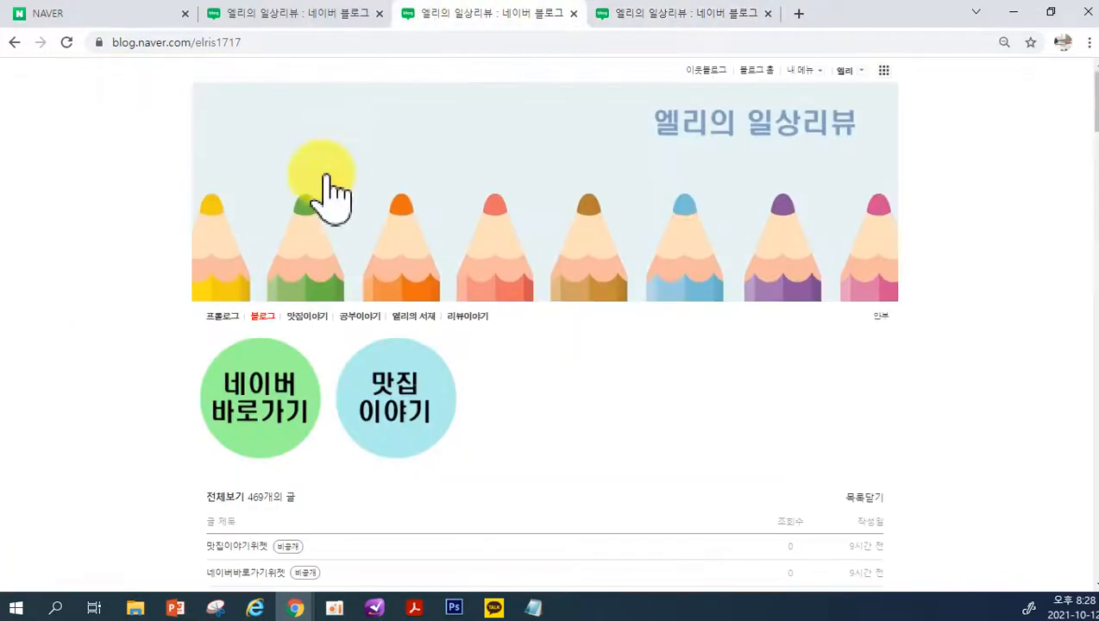
pyautogui.click(224, 316)
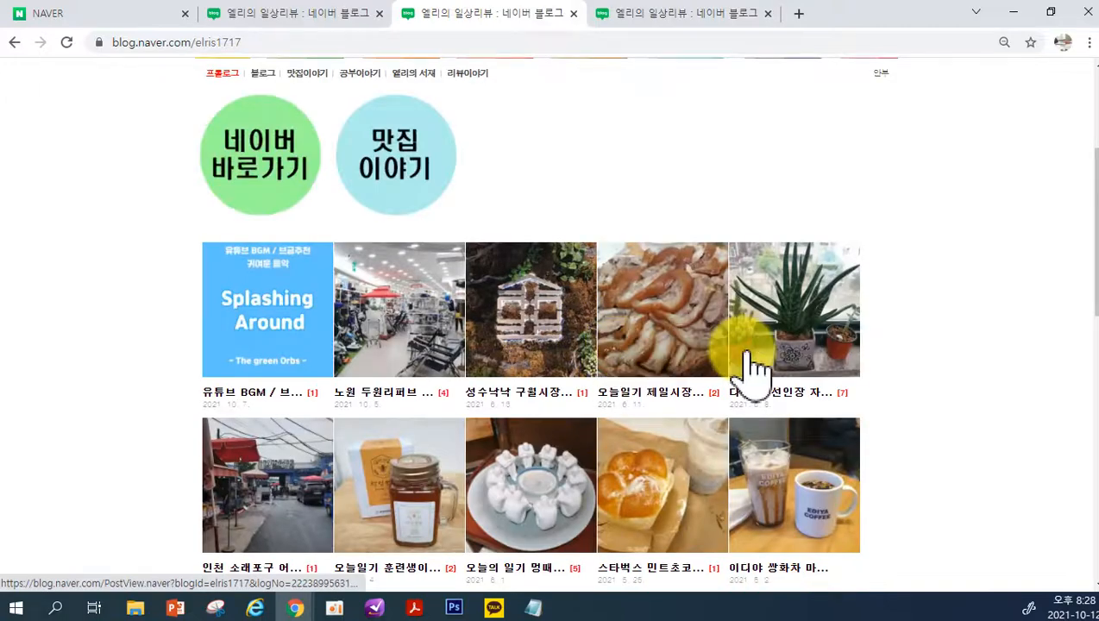
pyautogui.scroll(-4, 867, 381)
pyautogui.scroll(2, 869, 381)
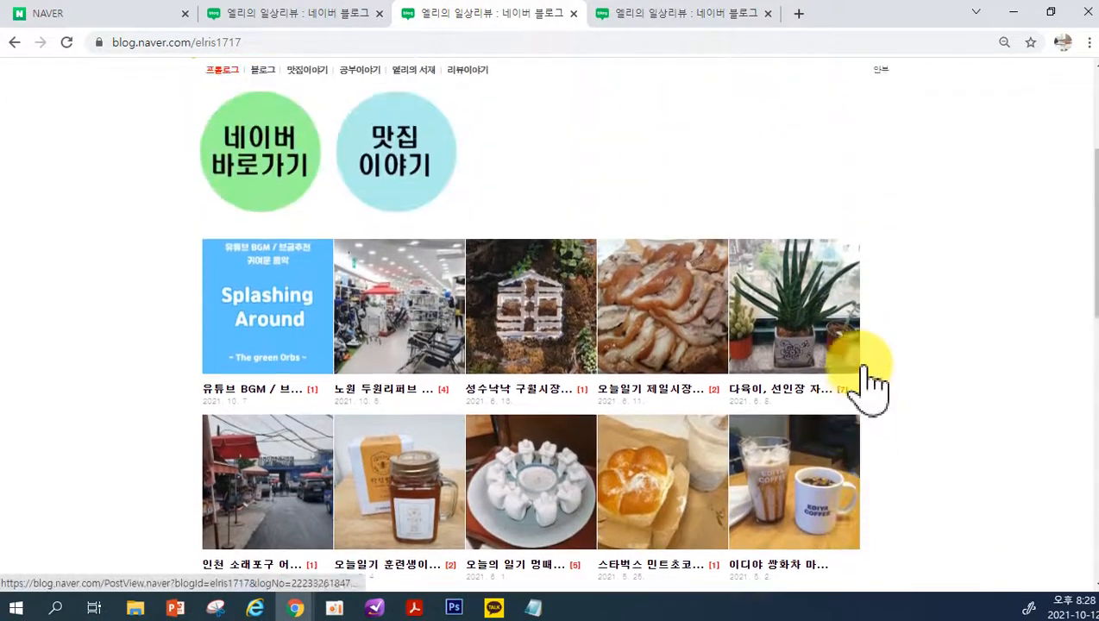
pyautogui.scroll(-1, 759, 414)
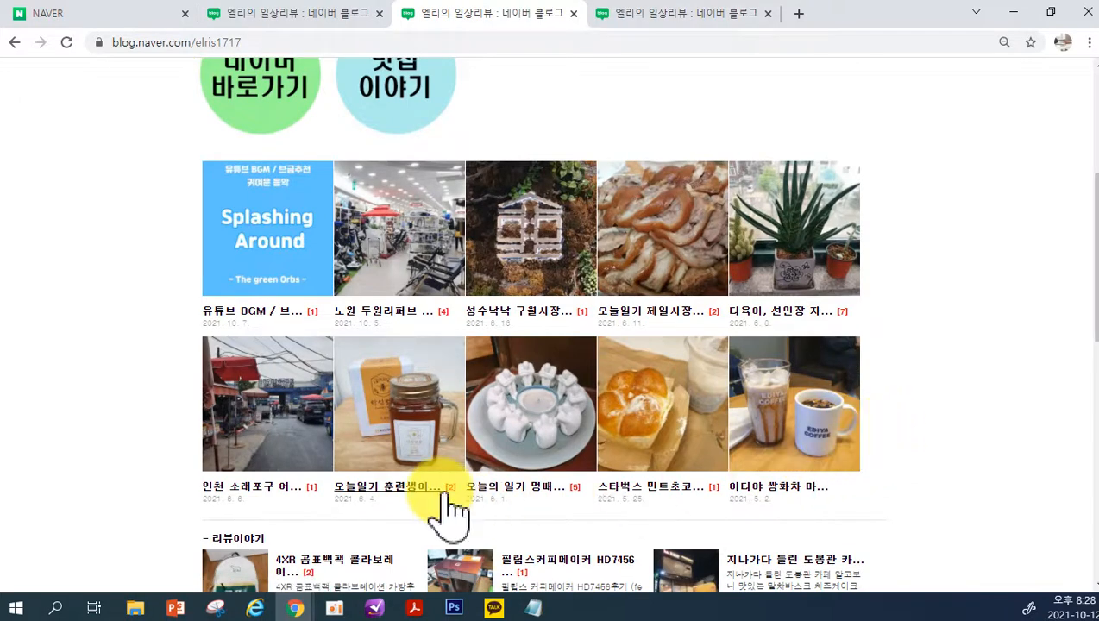
pyautogui.scroll(2, 479, 515)
pyautogui.scroll(1, 478, 511)
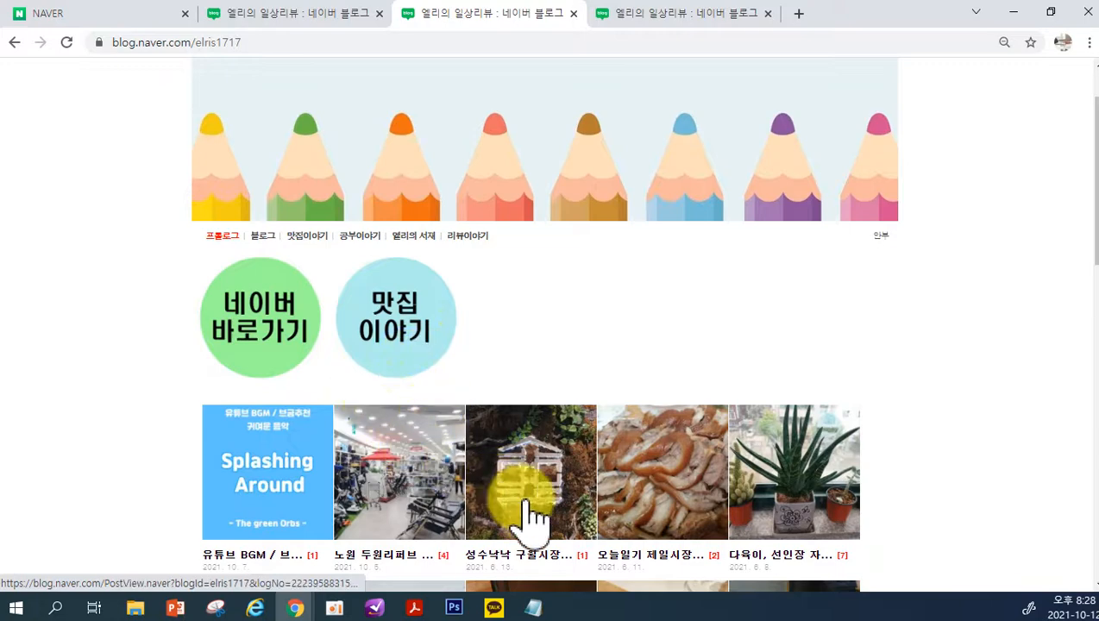
pyautogui.scroll(1, 523, 515)
pyautogui.scroll(-2, 294, 449)
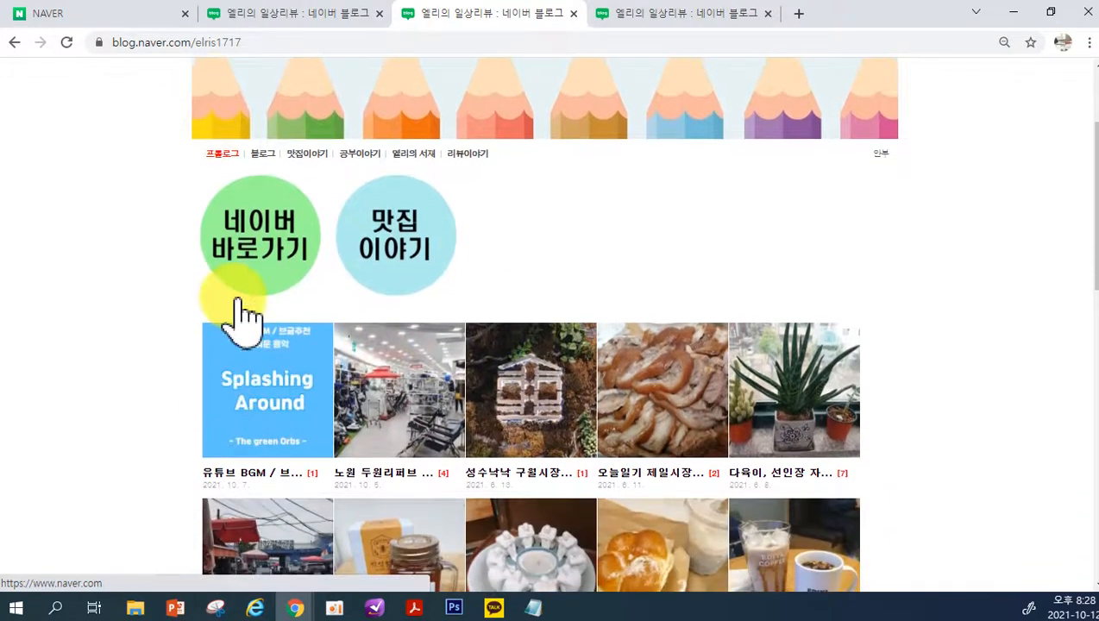
pyautogui.scroll(-2, 491, 479)
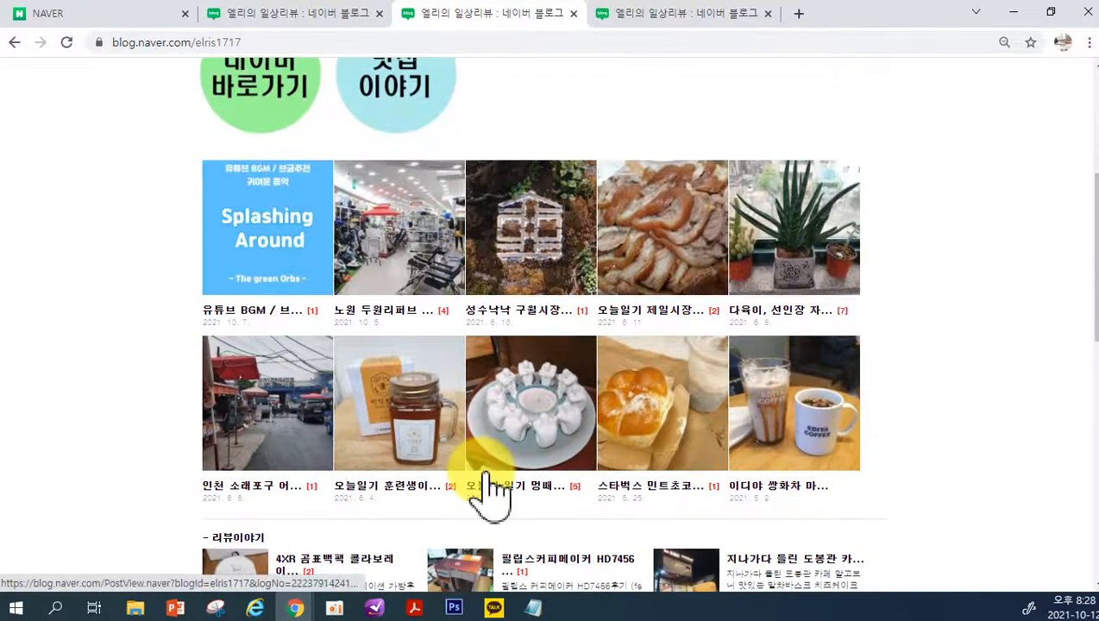
pyautogui.scroll(-4, 488, 492)
pyautogui.scroll(-4, 483, 473)
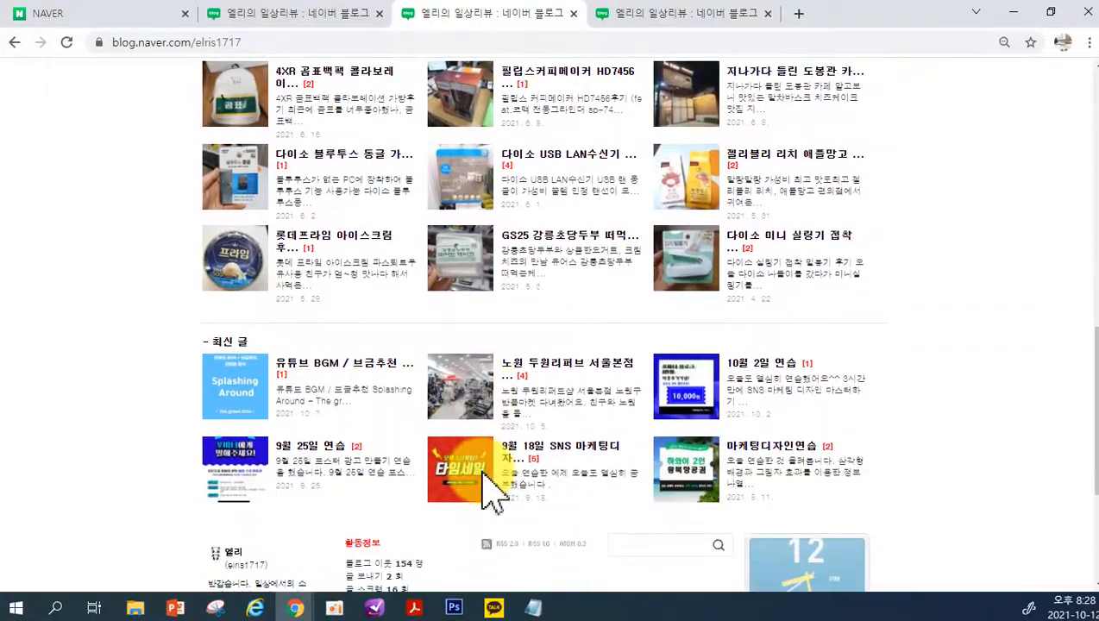
pyautogui.scroll(10, 487, 472)
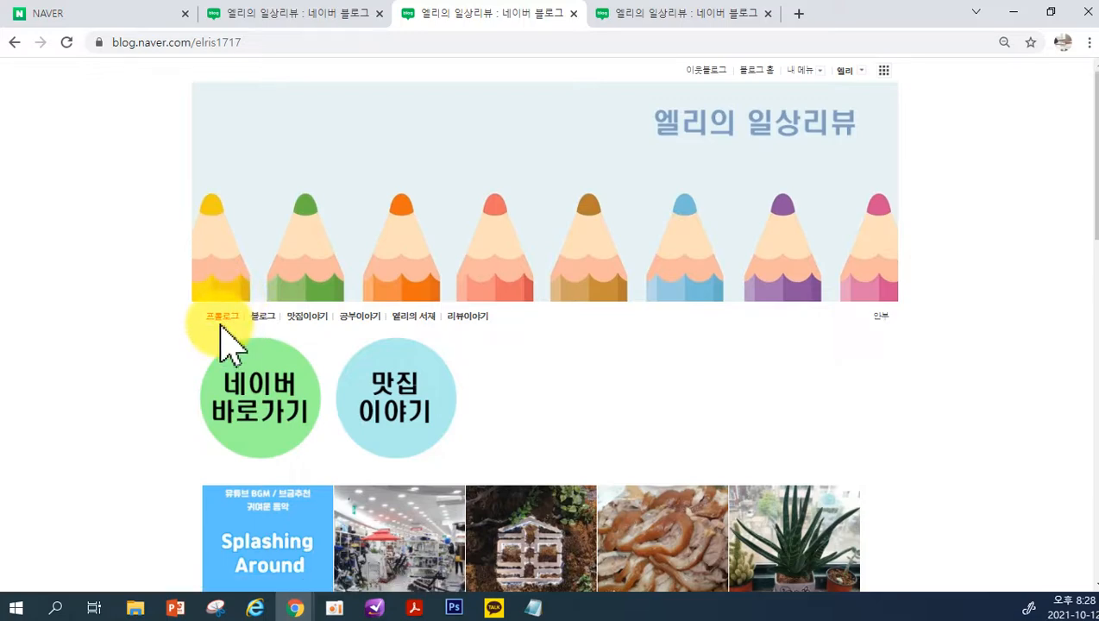
# Select 프롤로그 as the 대표메뉴 in 상단메뉴 설정 and open the 프롤로그 management page
pyautogui.click(623, 15)
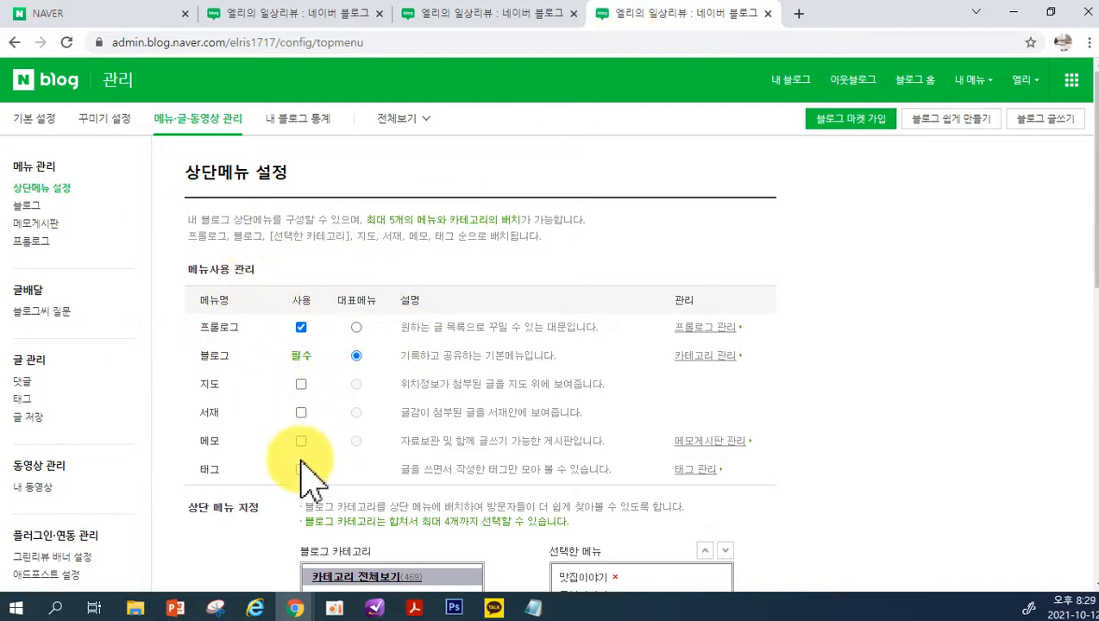
pyautogui.click(356, 327)
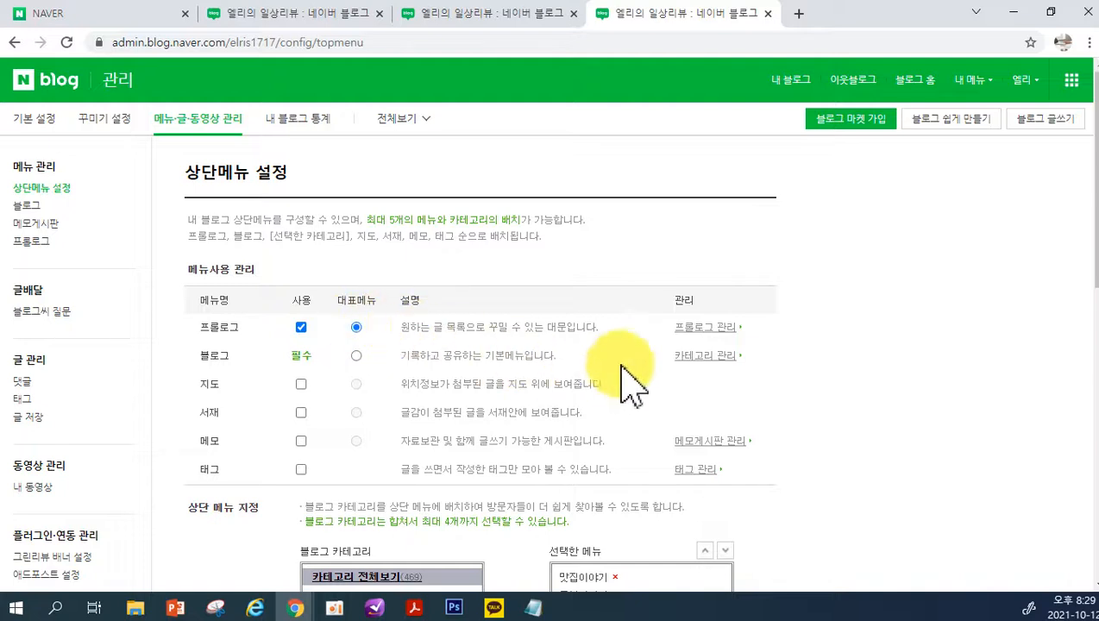
pyautogui.click(708, 329)
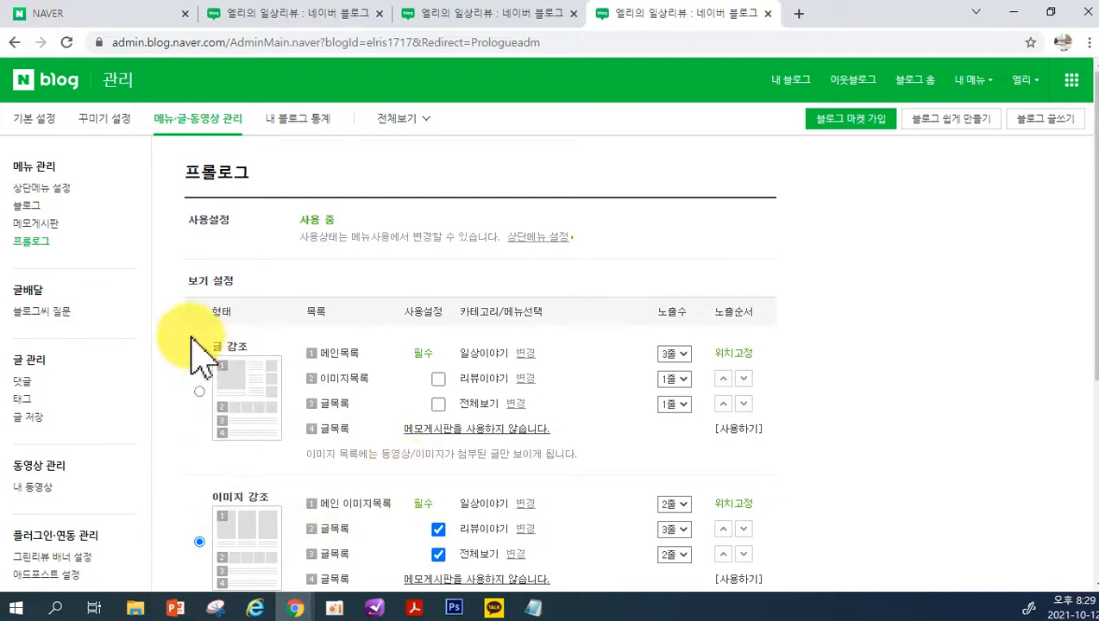
pyautogui.click(48, 251)
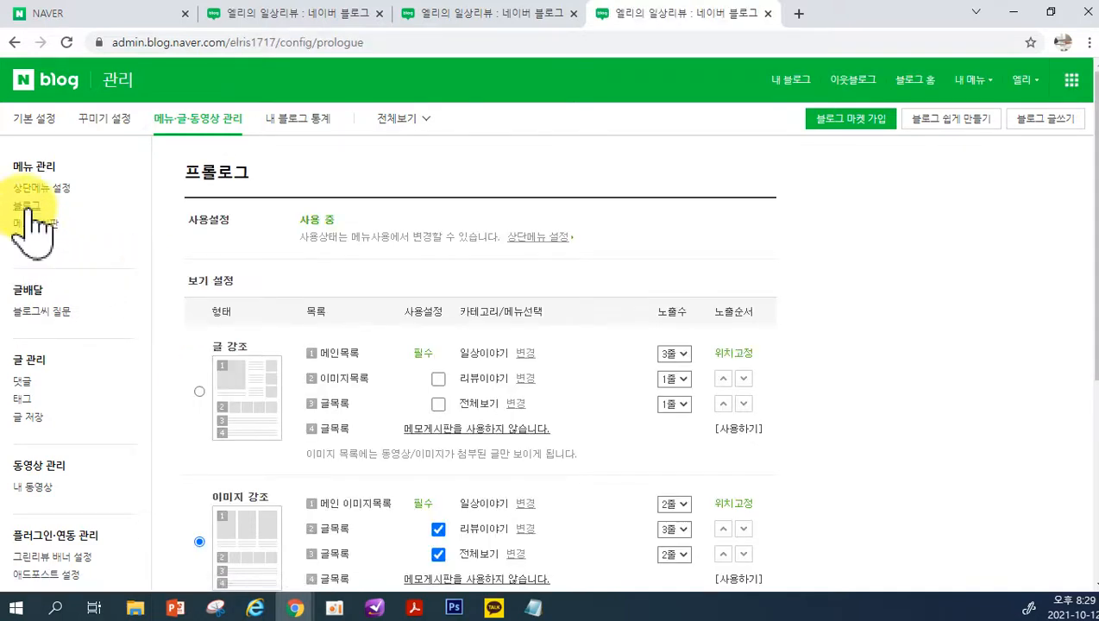
# View the 블로그 category management page, and return to the 상단 메뉴 지정 lists in 상단메뉴 설정
pyautogui.click(27, 207)
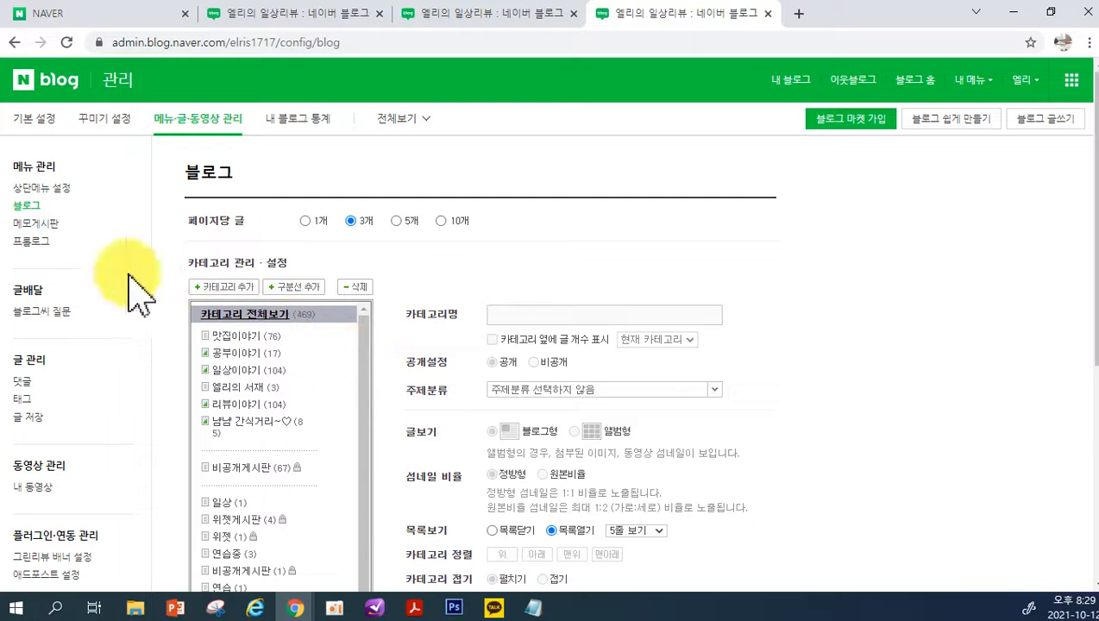
pyautogui.click(33, 188)
pyautogui.scroll(-3, 362, 336)
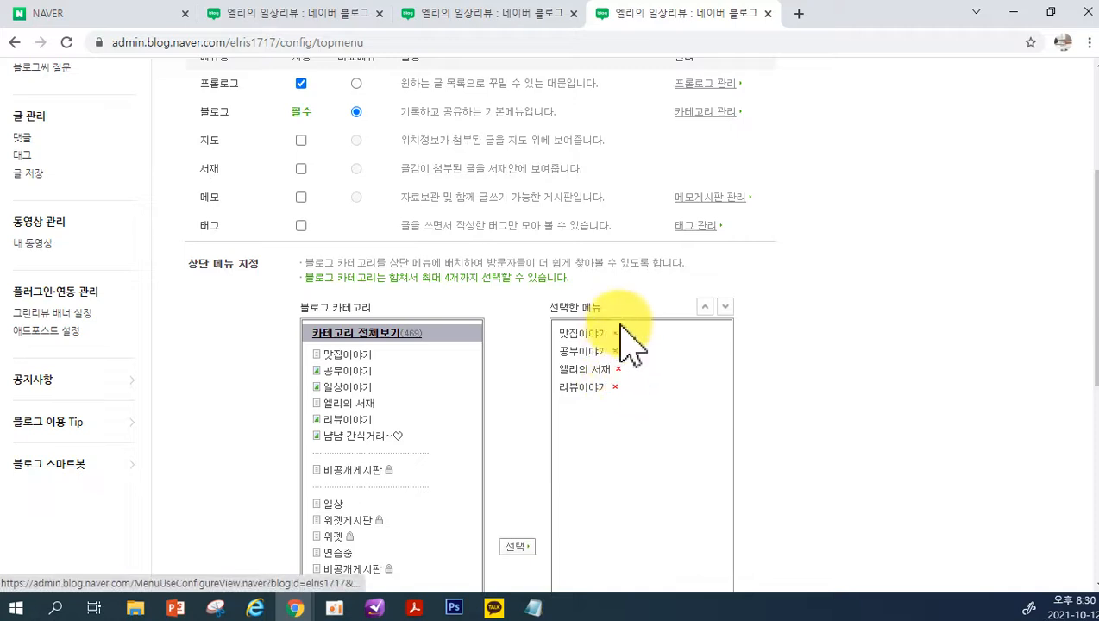
# Remove all four categories from the 선택한 메뉴 list in 상단 메뉴 지정 and save the top menu settings
pyautogui.click(615, 387)
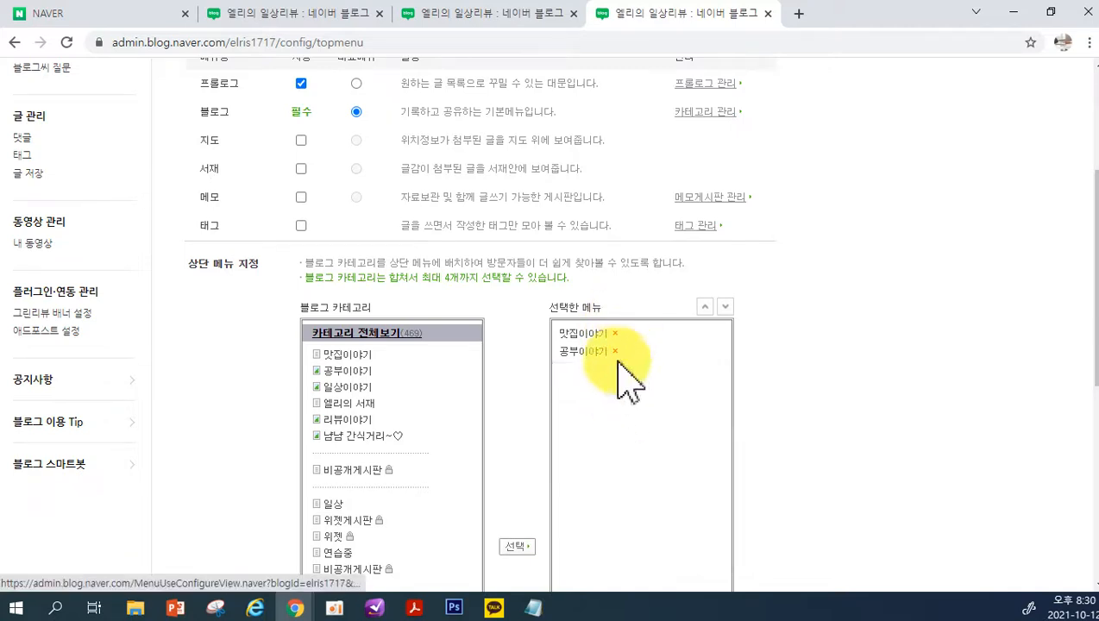
pyautogui.click(616, 351)
pyautogui.click(615, 333)
pyautogui.scroll(-5, 518, 466)
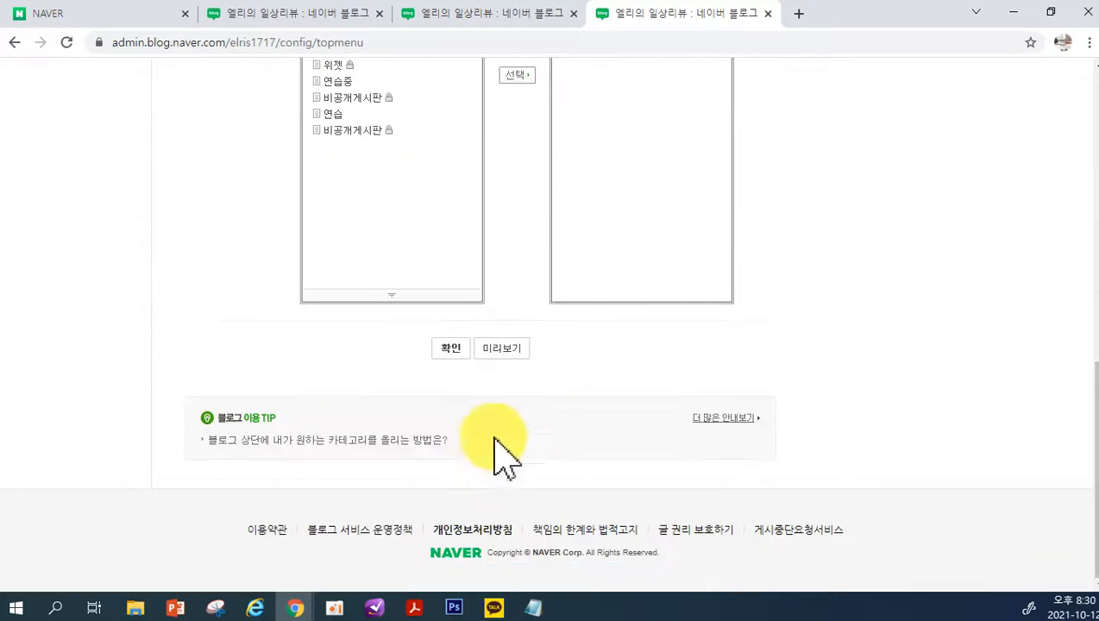
pyautogui.click(450, 349)
pyautogui.click(550, 354)
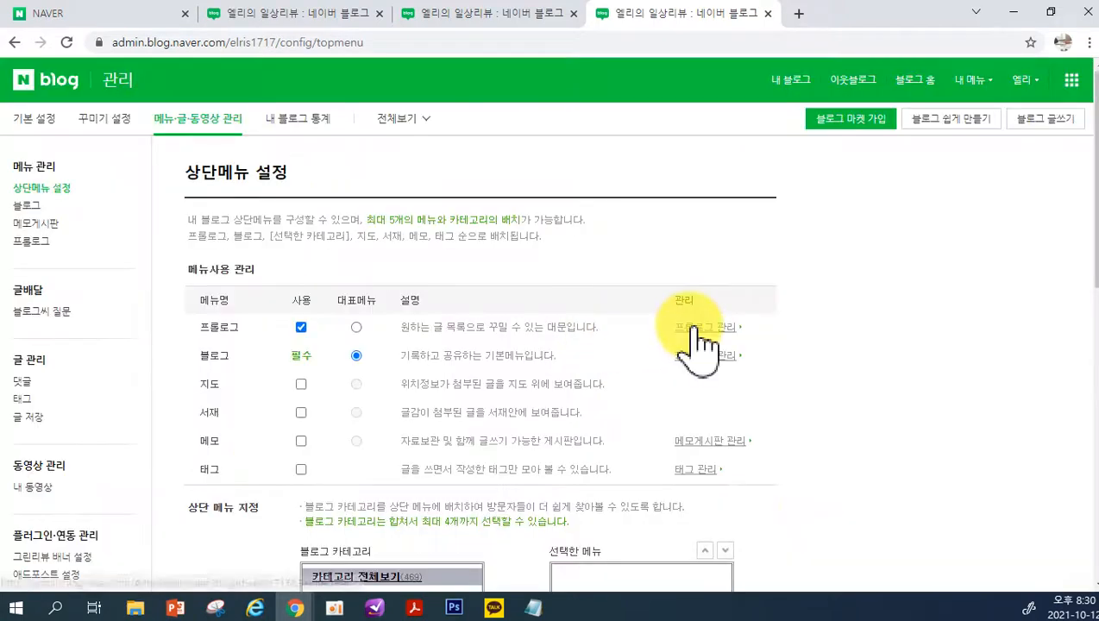
# Open the blog and examine its menu bar and the image list on the 프롤로그 page
pyautogui.click(781, 82)
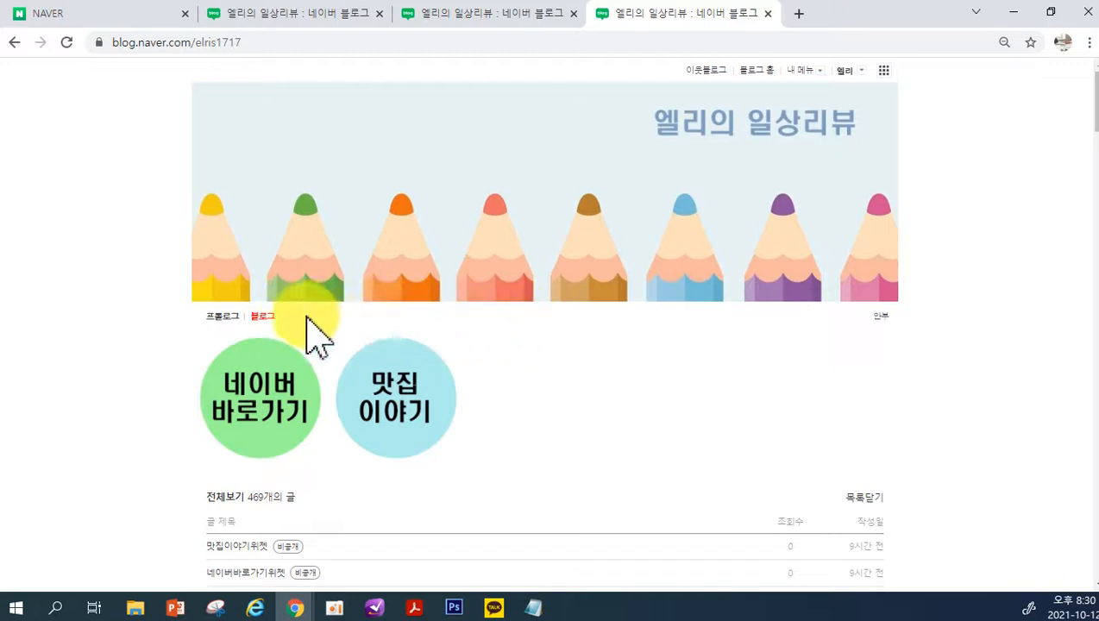
pyautogui.click(222, 317)
pyautogui.scroll(-3, 231, 332)
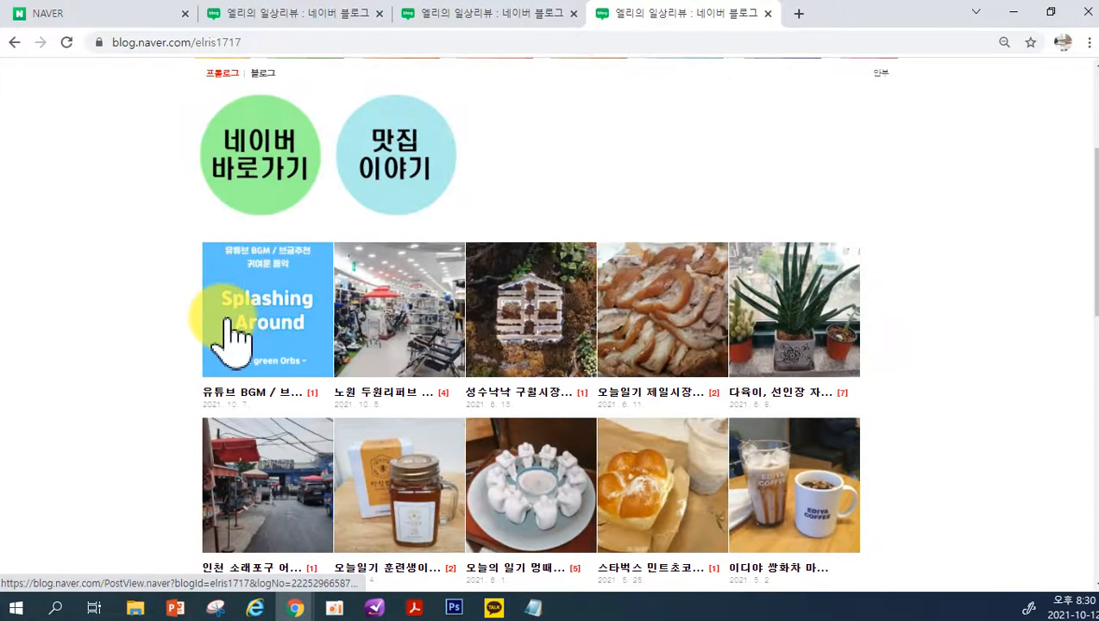
pyautogui.scroll(-10, 573, 363)
pyautogui.scroll(12, 579, 438)
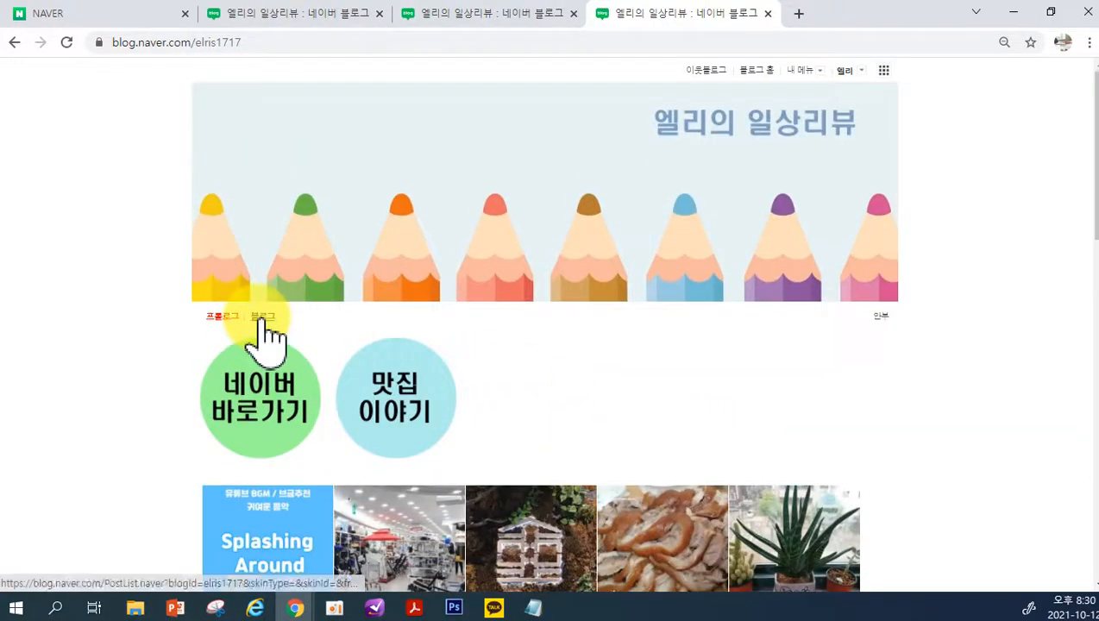
# Examine the 블로그 page down to its 카테고리 area, and compare it with the 프롤로그 page
pyautogui.click(259, 323)
pyautogui.scroll(-10, 898, 449)
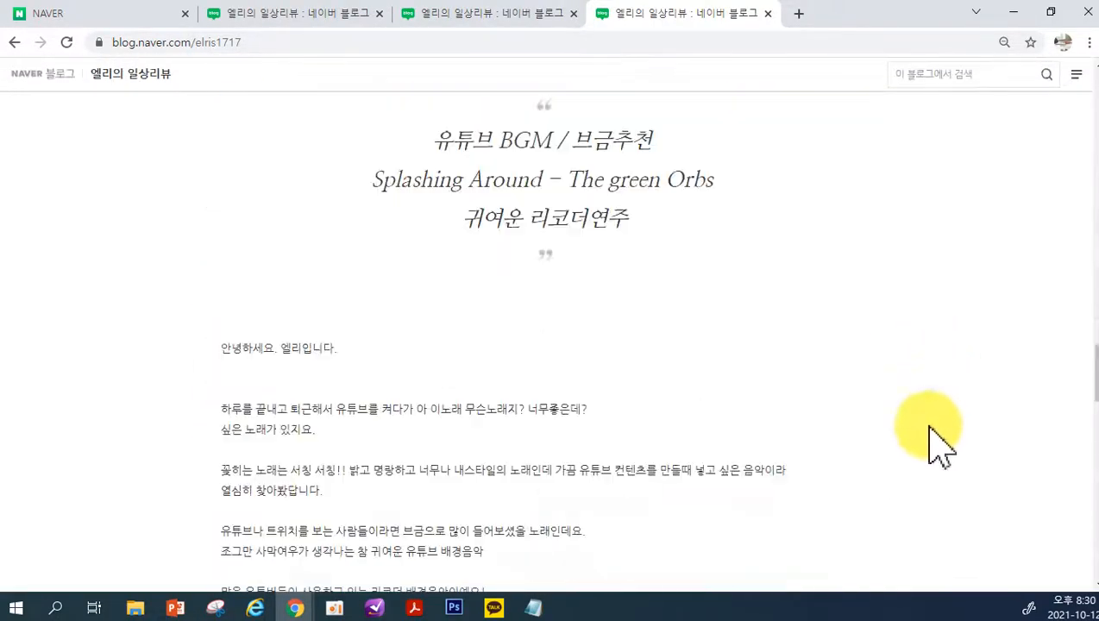
pyautogui.scroll(-15, 694, 474)
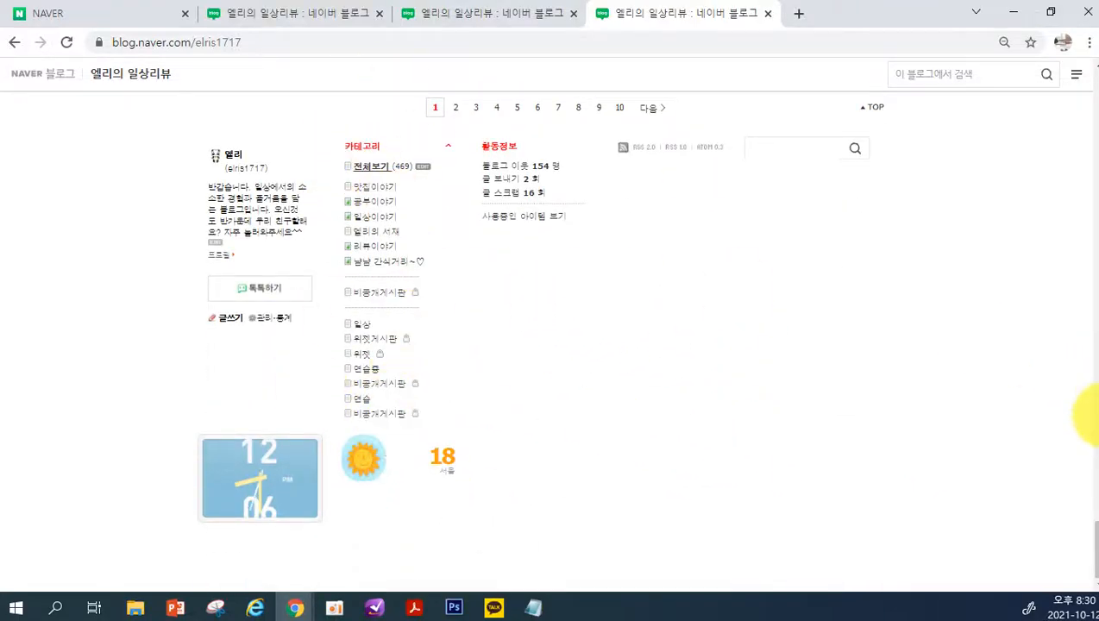
pyautogui.moveTo(1094, 545); pyautogui.dragTo(1079, 69)
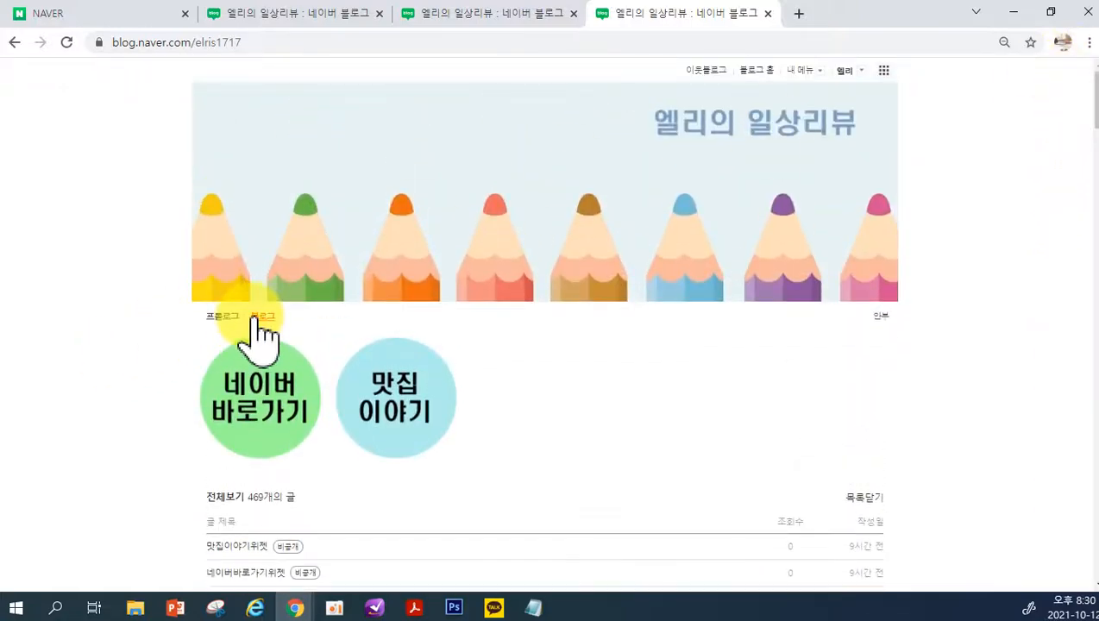
pyautogui.click(223, 317)
pyautogui.scroll(-3, 583, 393)
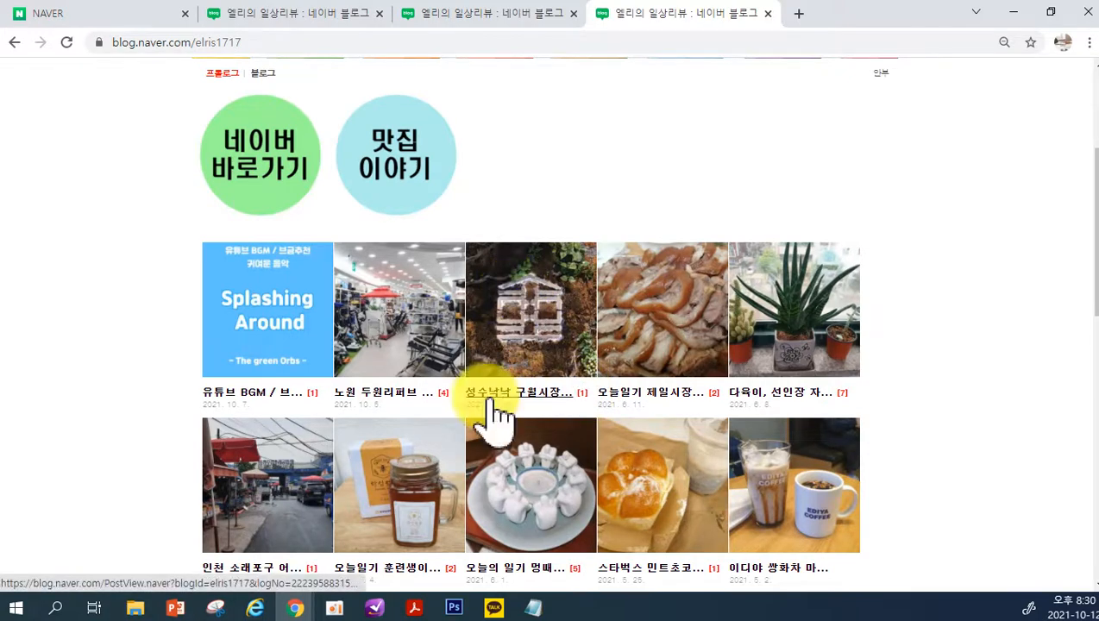
pyautogui.scroll(2, 503, 392)
pyautogui.scroll(1, 503, 392)
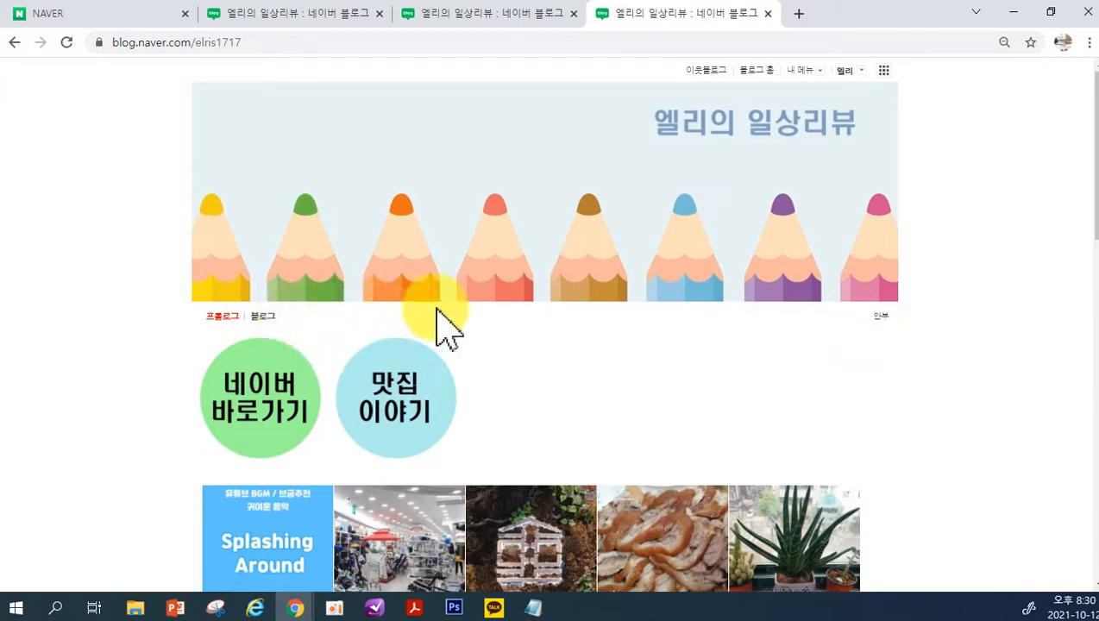
# Close the current blog tab, and reopen the blog's 관리 settings at 상단메뉴 설정 from the NAVER home page
pyautogui.click(767, 13)
pyautogui.click(767, 13)
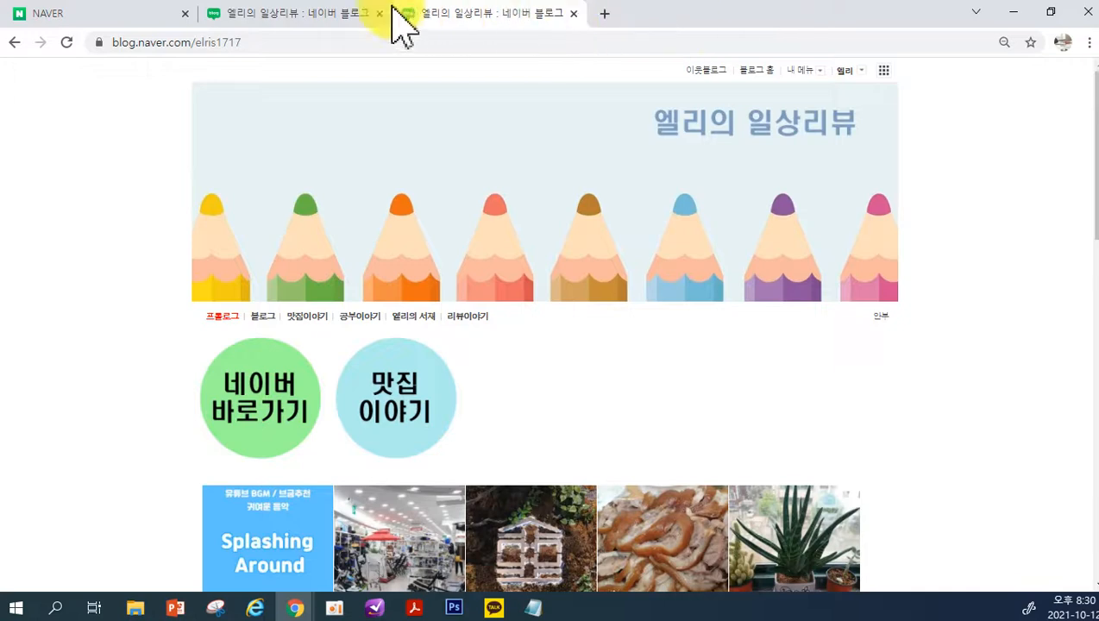
pyautogui.click(315, 19)
pyautogui.click(120, 19)
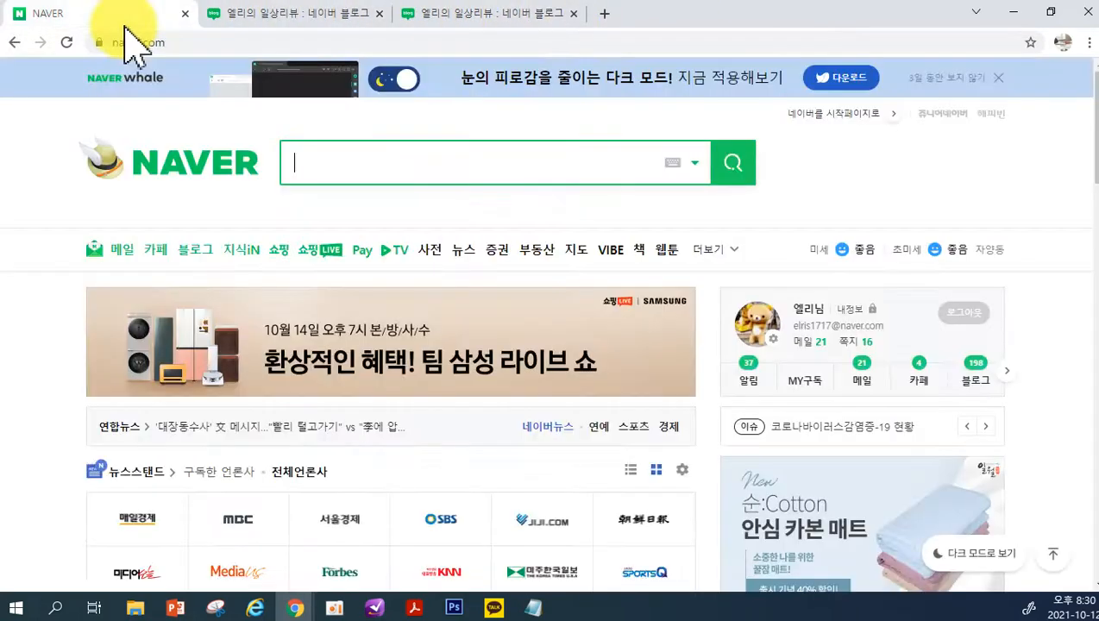
pyautogui.scroll(-5, 906, 487)
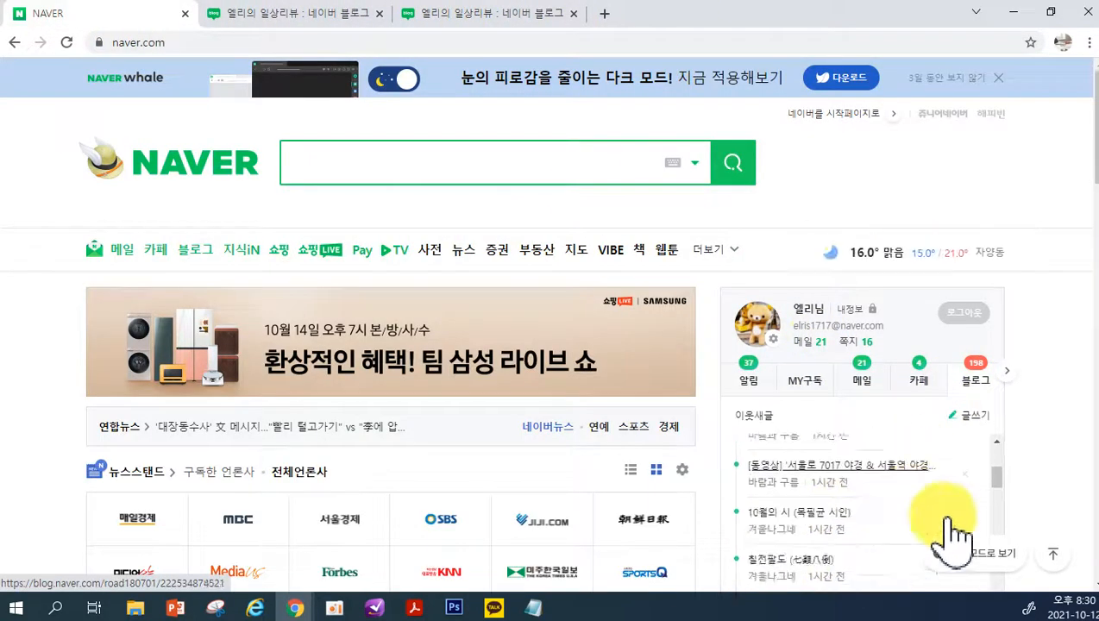
pyautogui.click(802, 483)
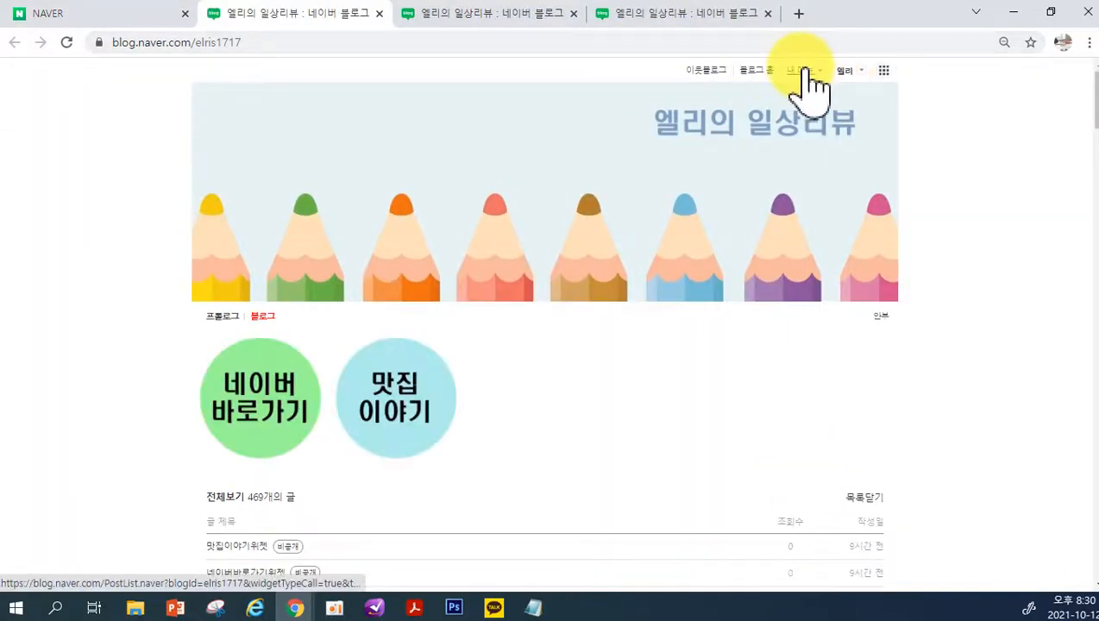
pyautogui.click(804, 71)
pyautogui.click(798, 125)
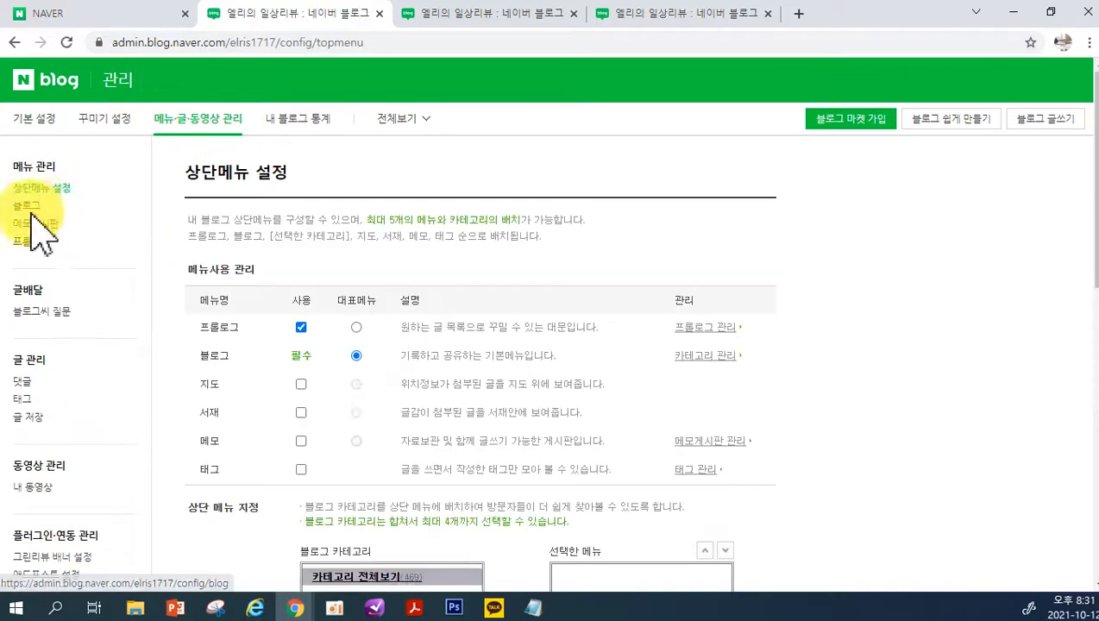
# Add 공부이야기, 일상이야기 and 리뷰이야기 to the 선택한 메뉴 list in 상단 메뉴 지정 and save the settings
pyautogui.scroll(-3, 596, 361)
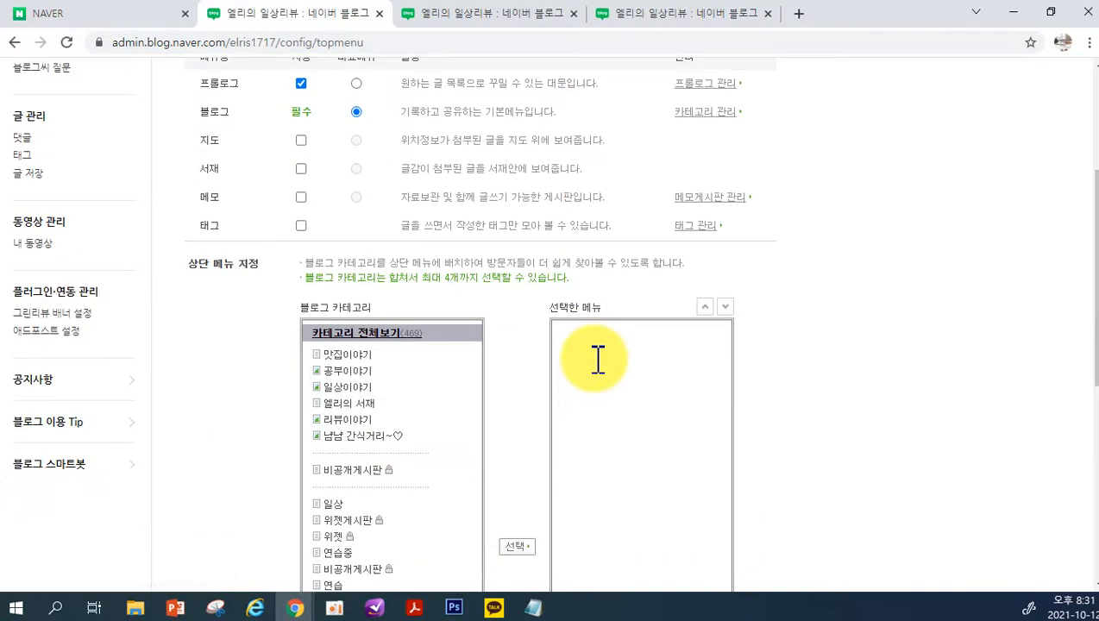
pyautogui.click(379, 372)
pyautogui.click(522, 561)
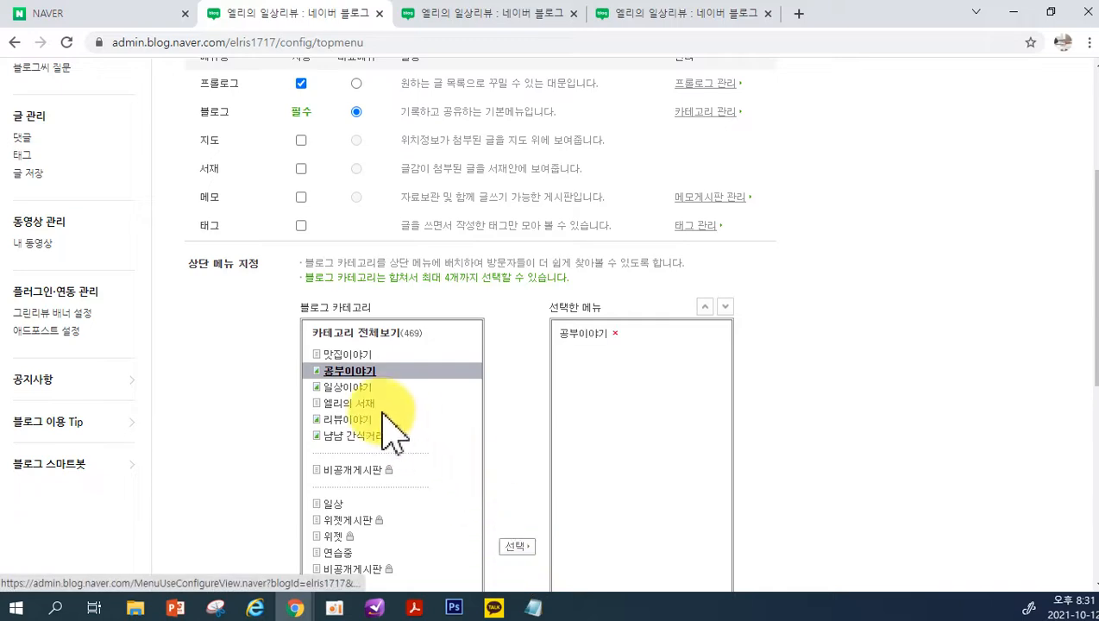
pyautogui.click(358, 388)
pyautogui.click(523, 552)
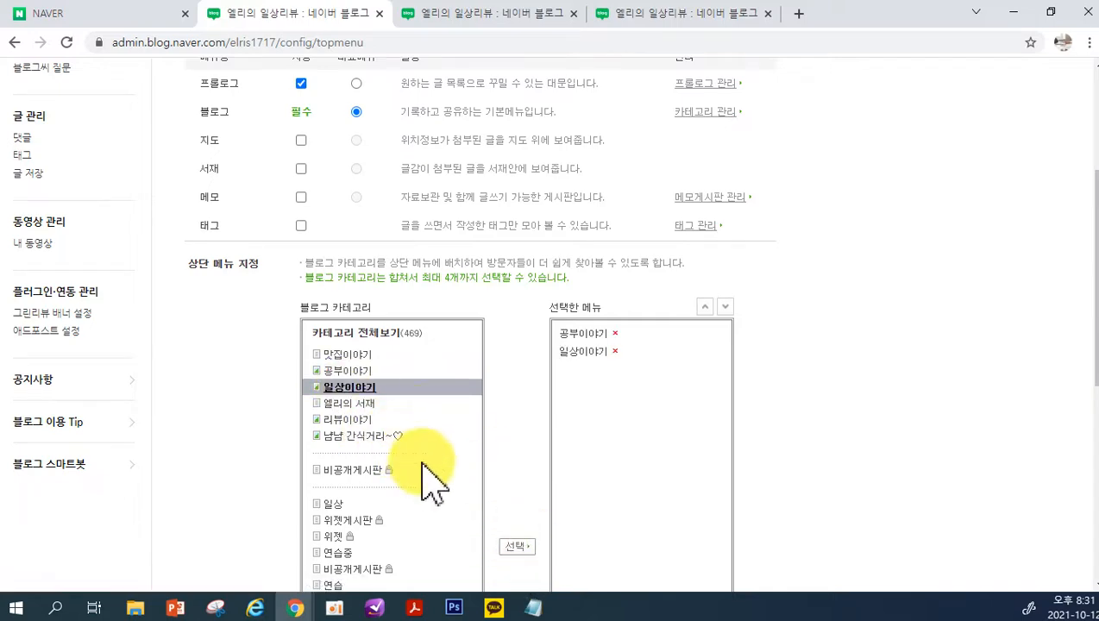
pyautogui.click(358, 420)
pyautogui.click(522, 557)
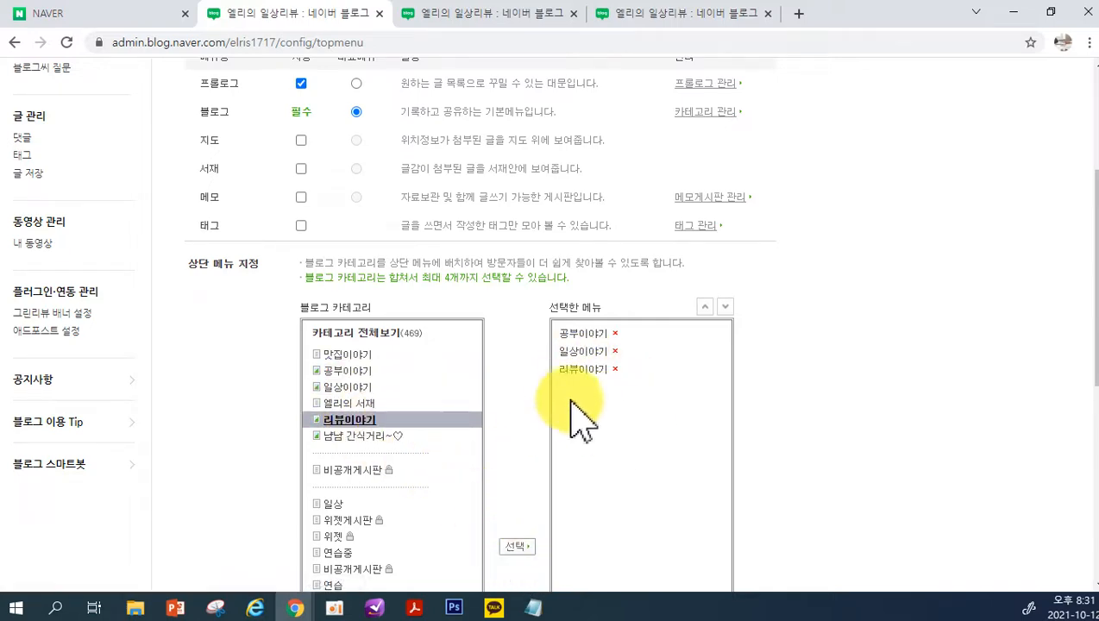
pyautogui.scroll(-4, 618, 440)
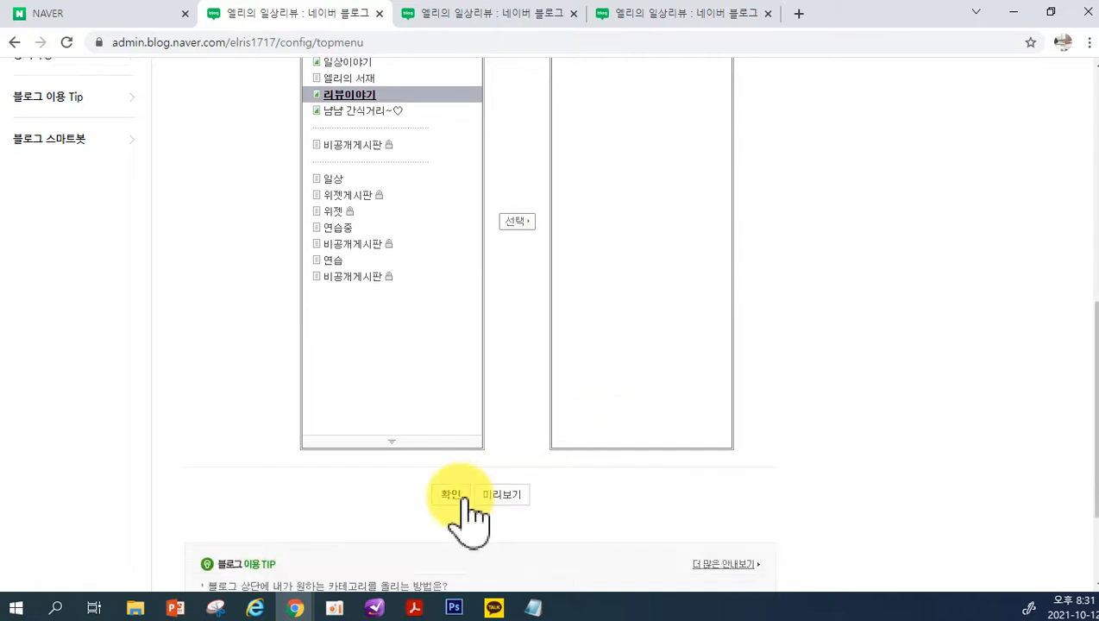
pyautogui.click(453, 495)
pyautogui.click(538, 352)
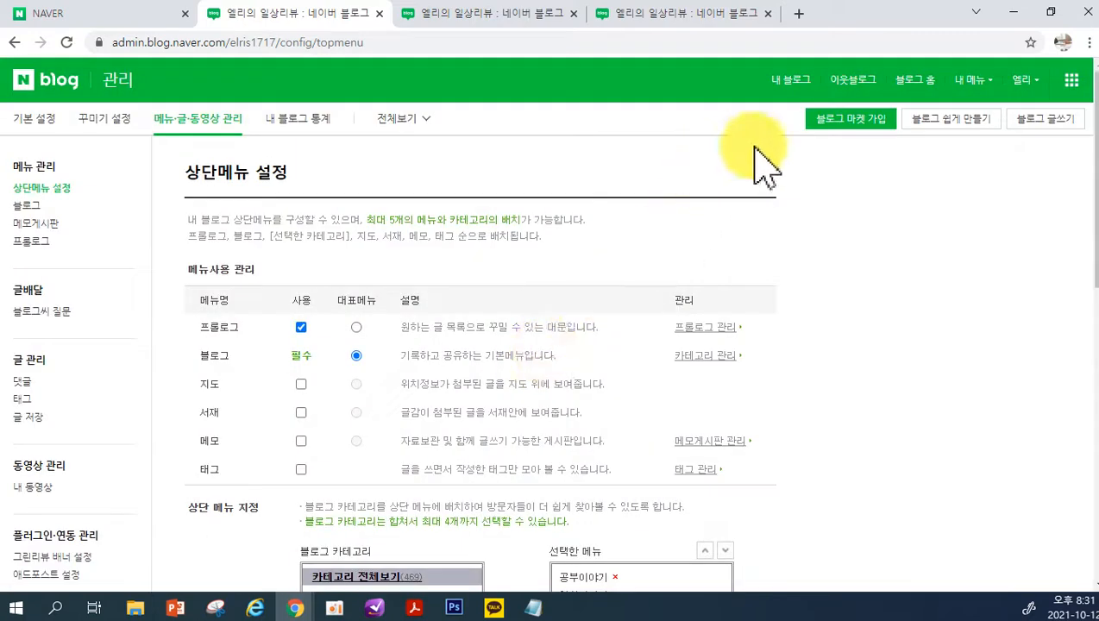
# View the blog's menu bar, and review the 상단 메뉴 지정 lists in 상단메뉴 설정 from the other blog tab
pyautogui.click(793, 79)
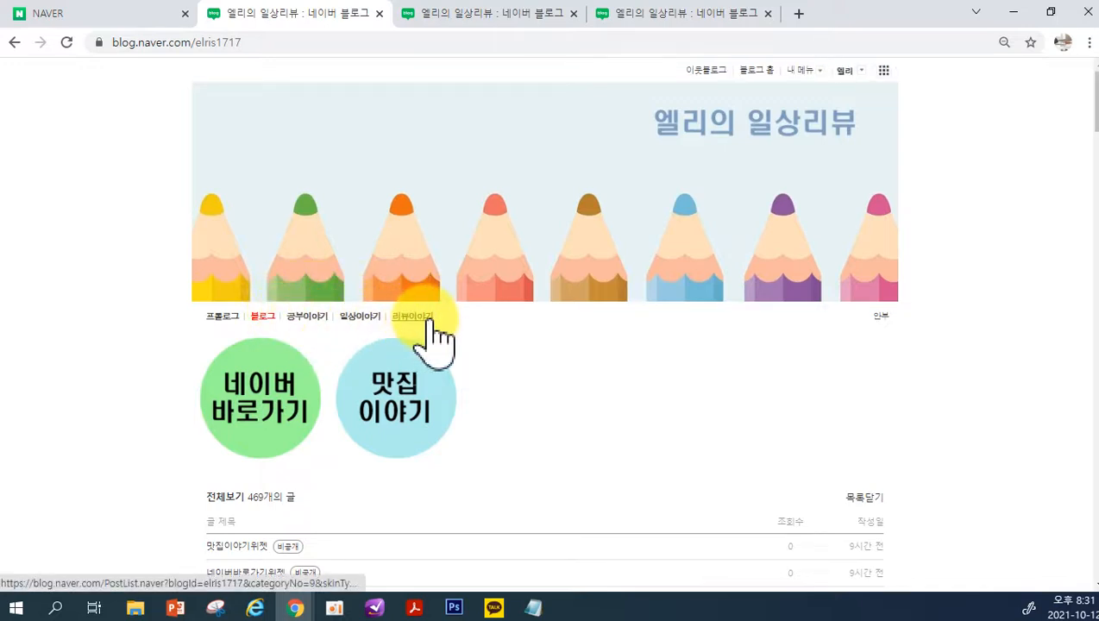
pyautogui.click(475, 25)
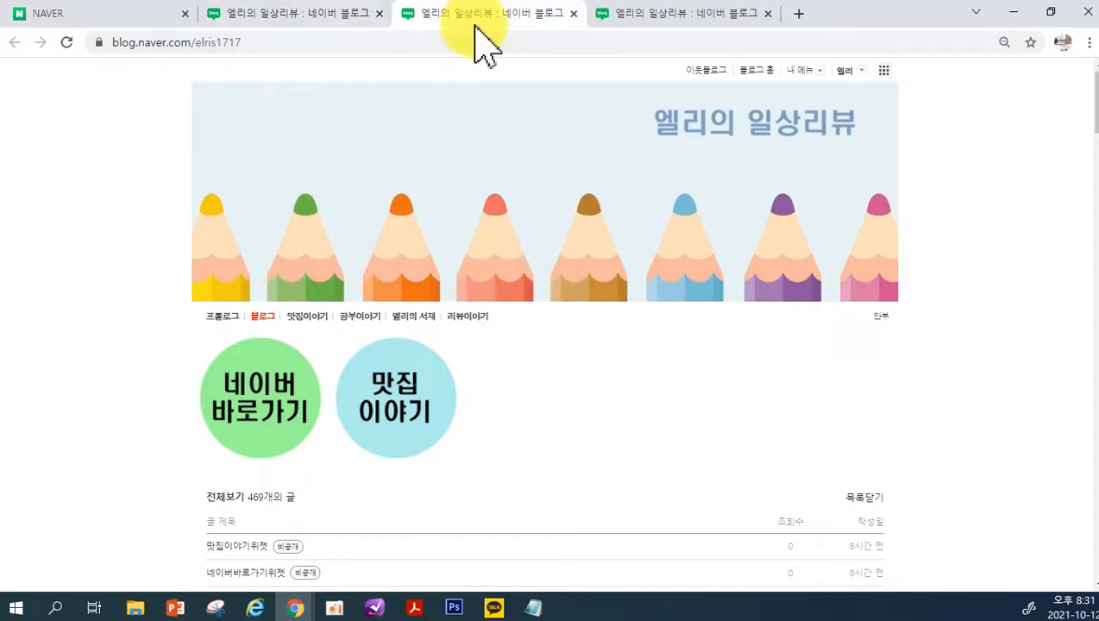
pyautogui.click(802, 72)
pyautogui.click(809, 117)
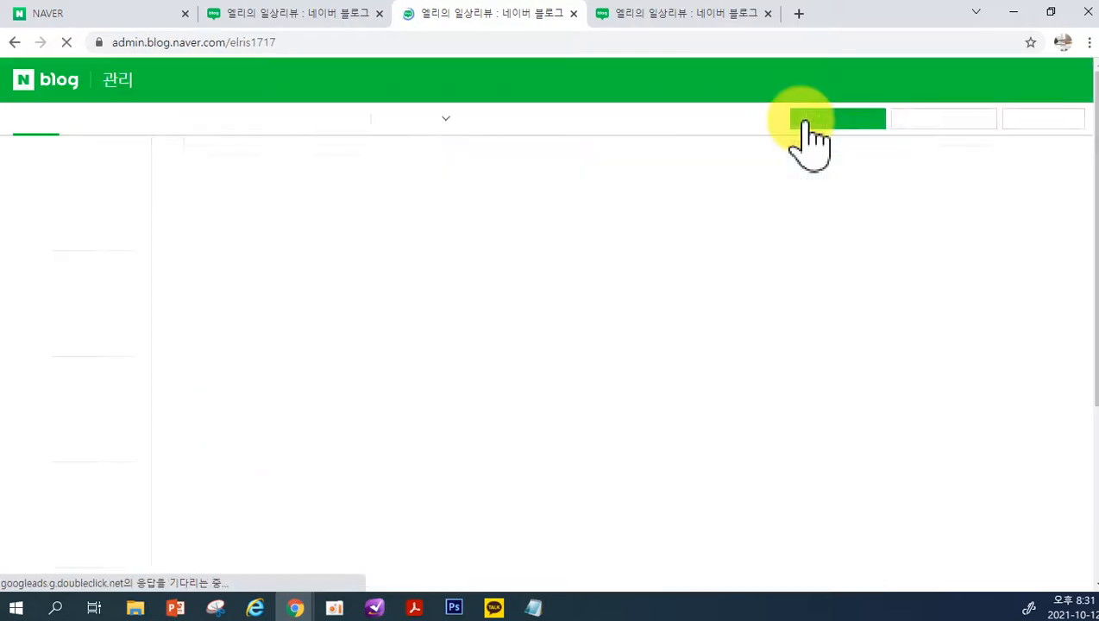
pyautogui.scroll(-9, 498, 399)
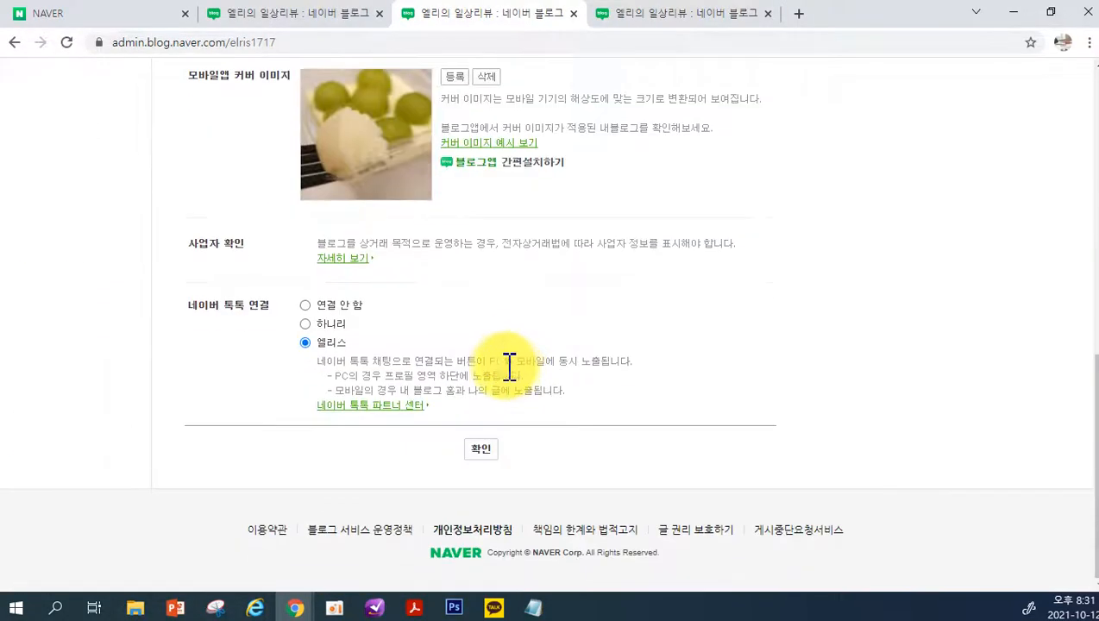
pyautogui.scroll(10, 148, 184)
pyautogui.click(197, 120)
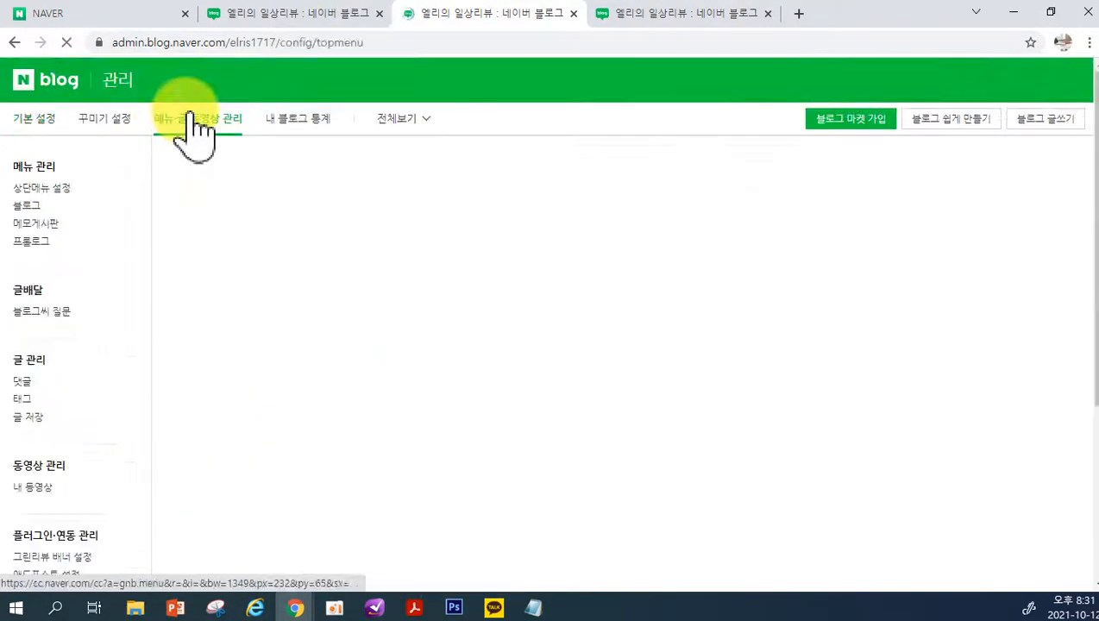
pyautogui.scroll(-5, 589, 355)
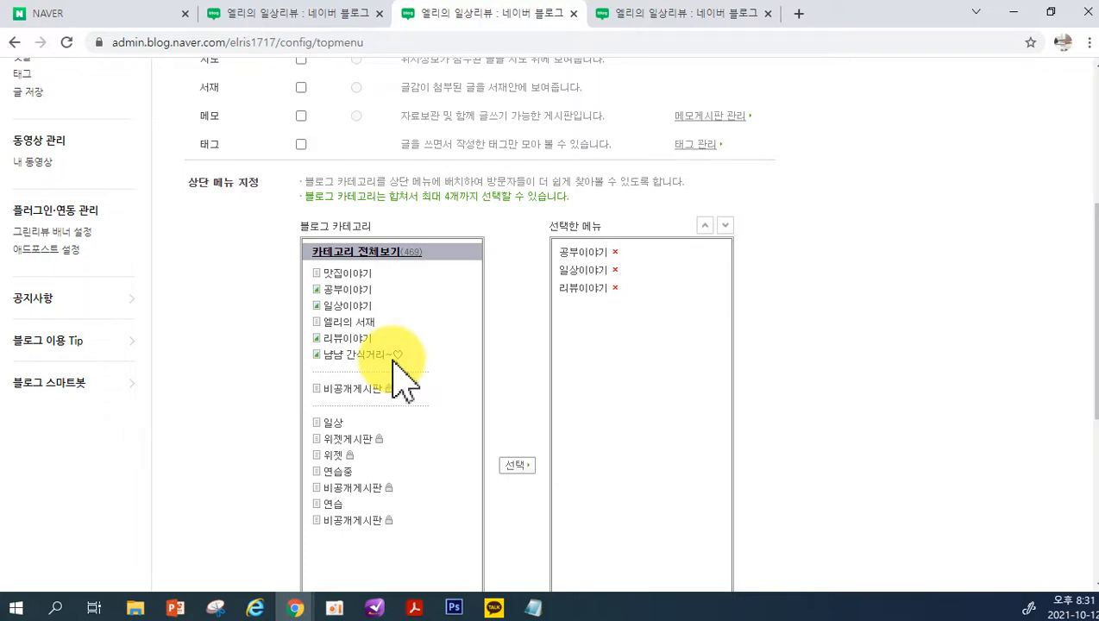
pyautogui.scroll(5, 436, 229)
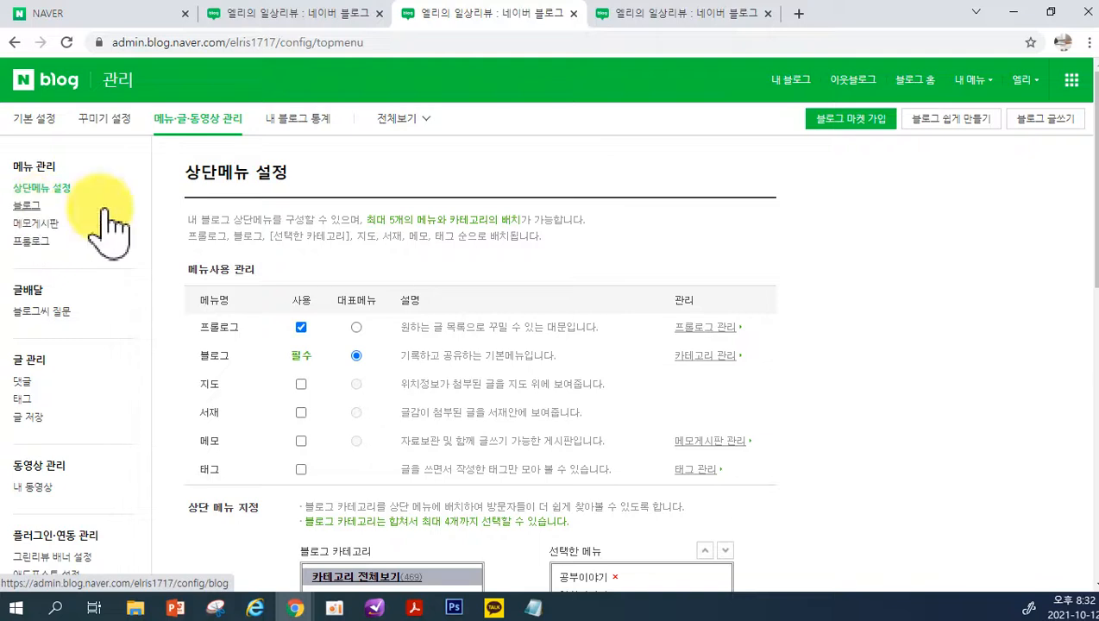
# Return to the blog and open the category management page from its 카테고리 list
pyautogui.click(792, 82)
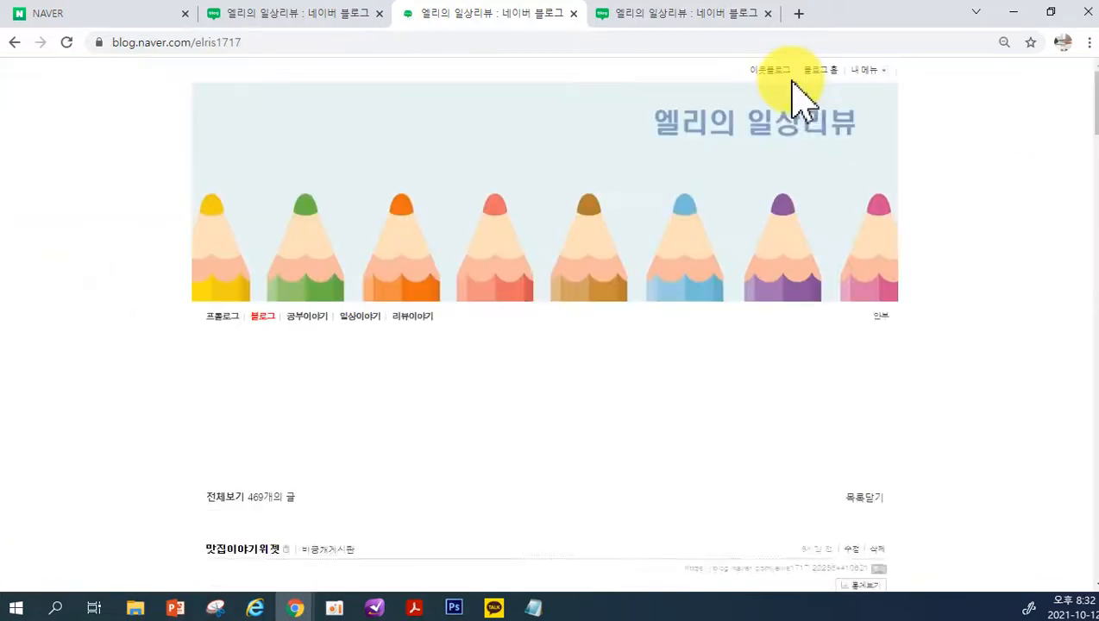
pyautogui.scroll(-20, 780, 405)
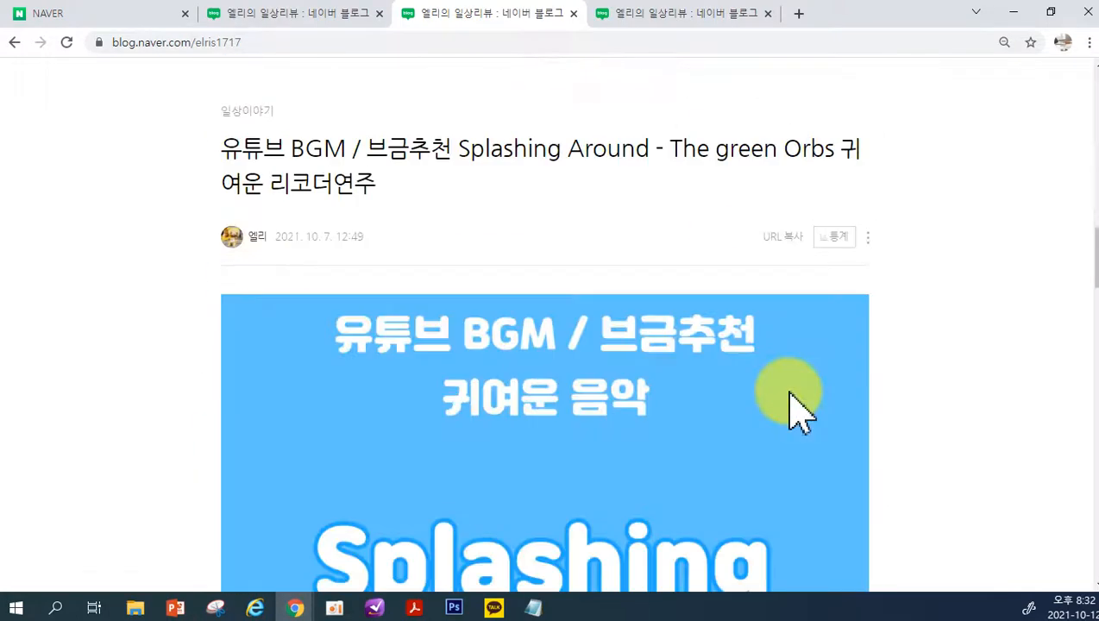
pyautogui.scroll(-15, 794, 410)
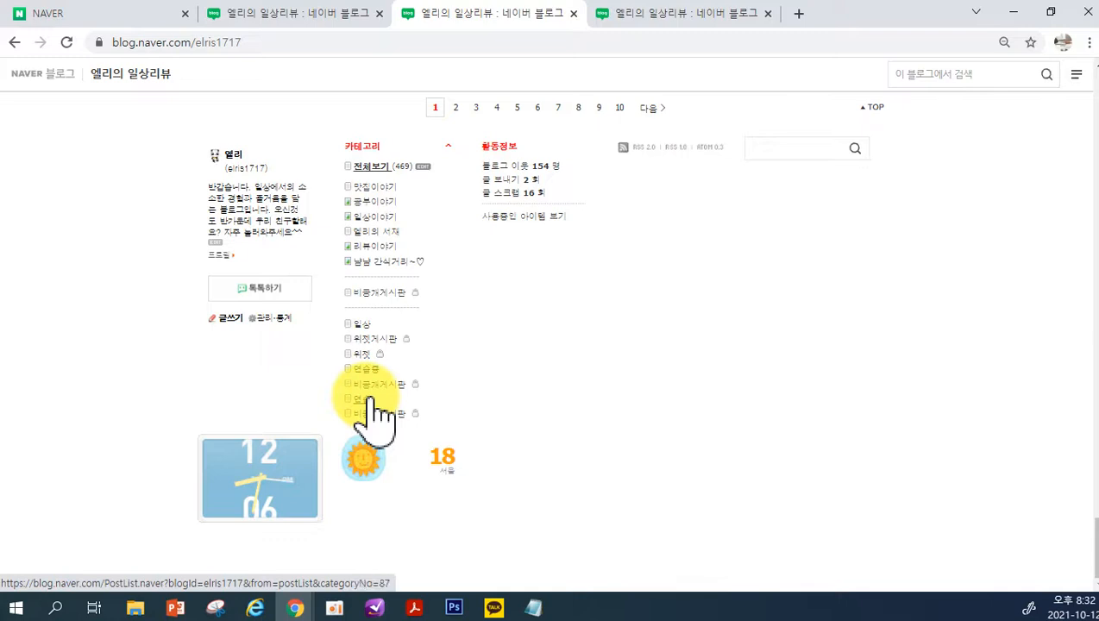
pyautogui.click(425, 166)
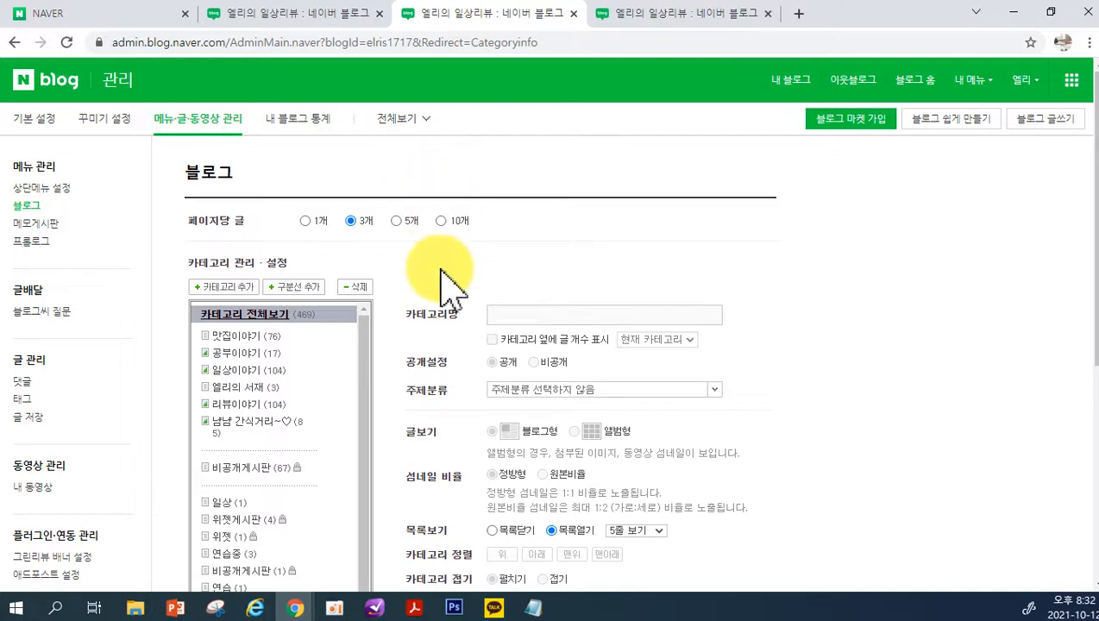
# Add a new blog category named 일상 at the end of the category list
pyautogui.click(207, 288)
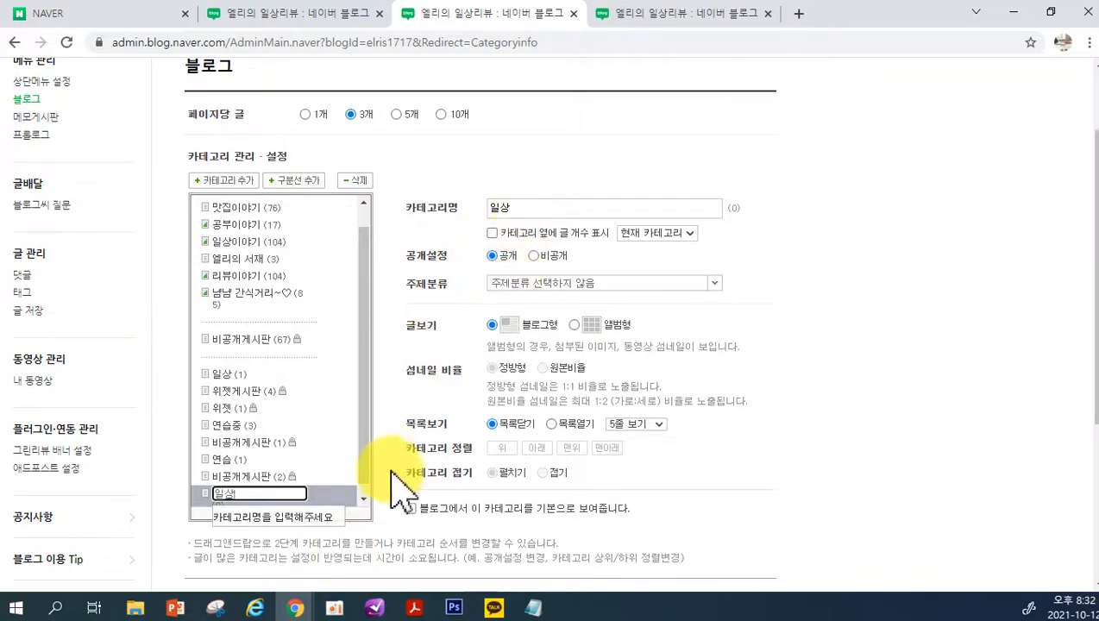
pyautogui.scroll(-1, 319, 427)
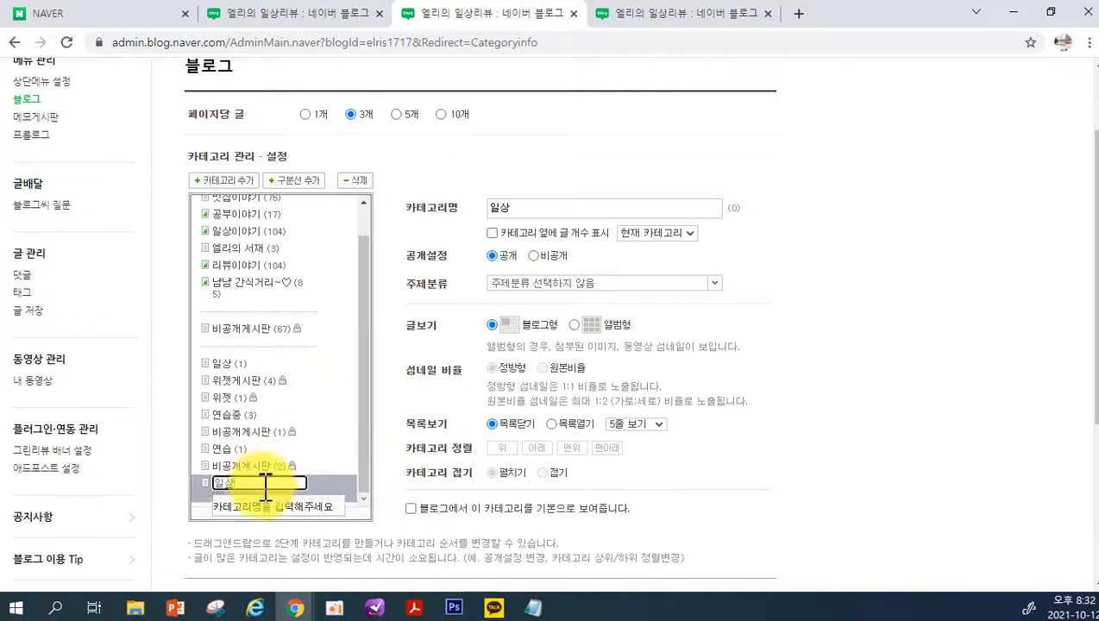
pyautogui.click(320, 489)
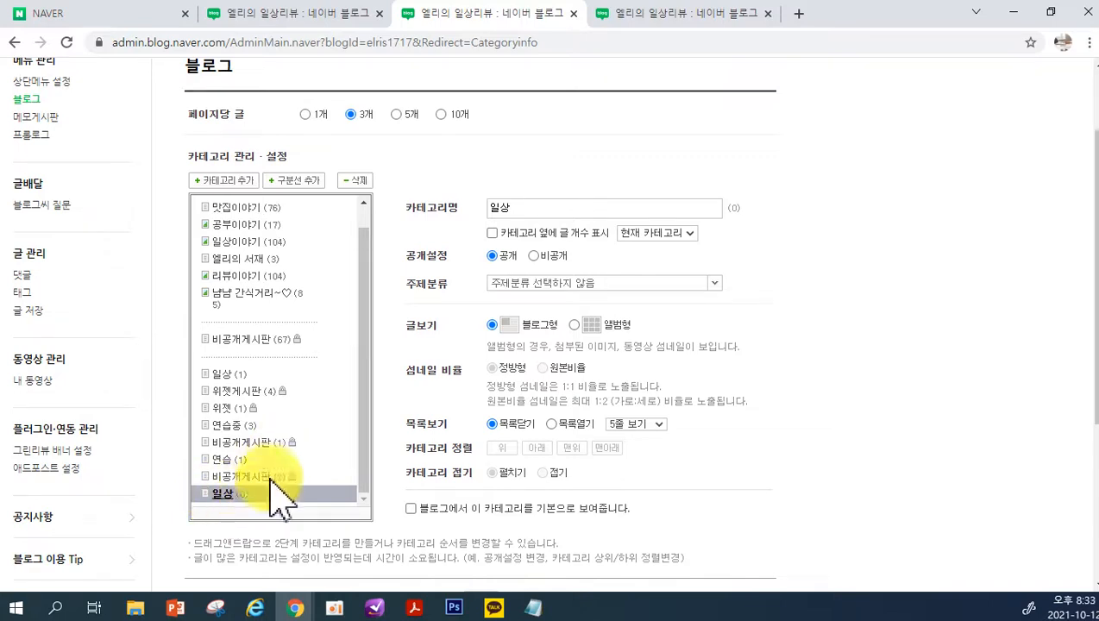
pyautogui.click(226, 182)
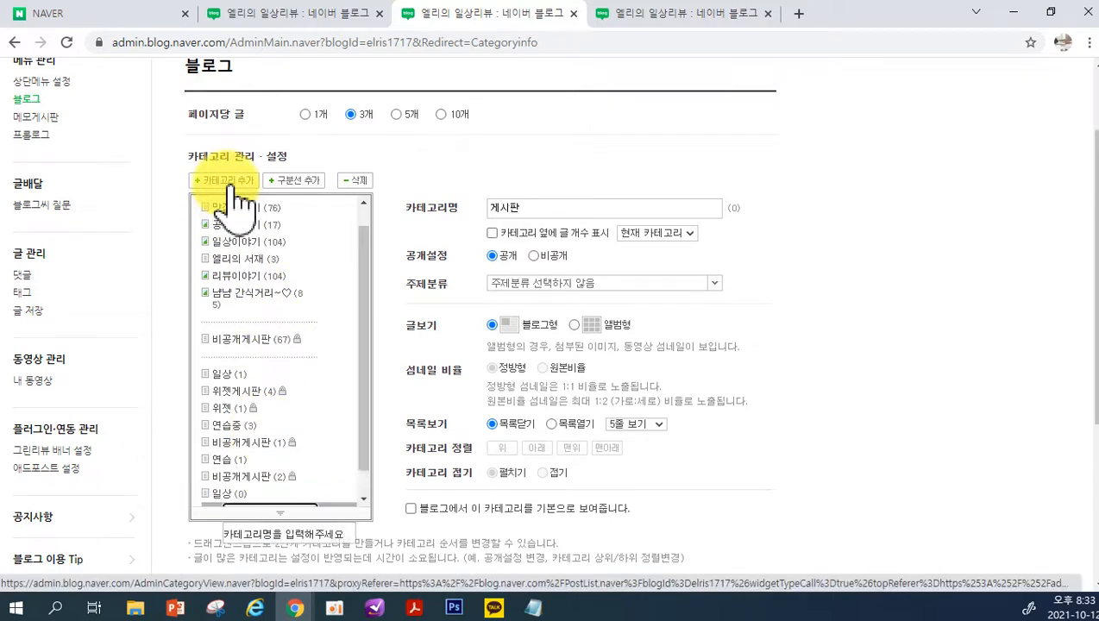
pyautogui.scroll(-1, 290, 331)
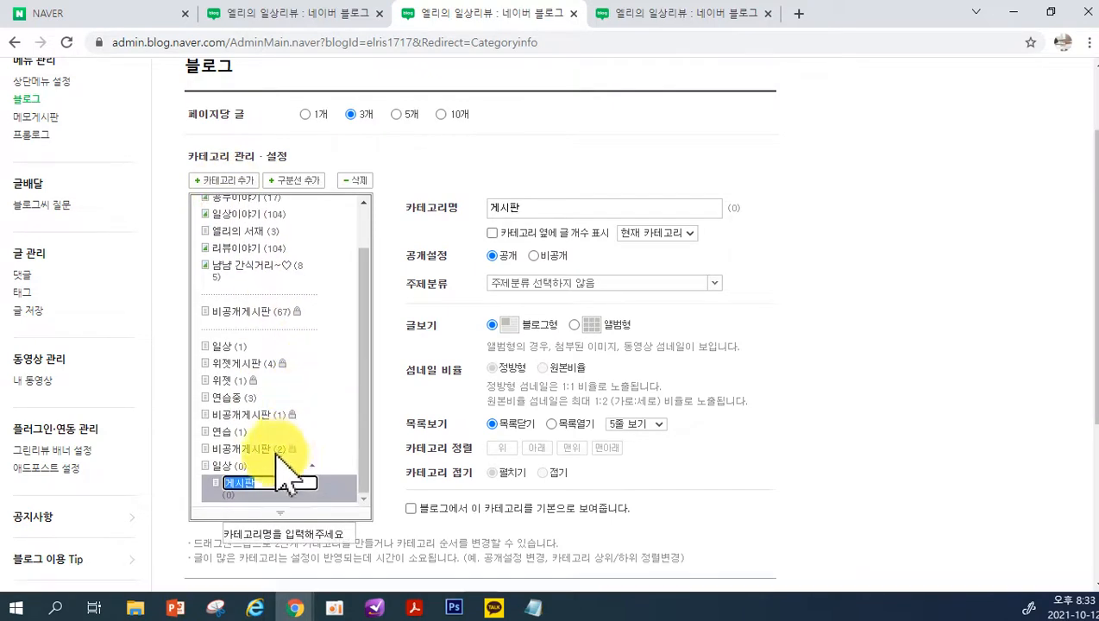
pyautogui.click(216, 481)
pyautogui.click(236, 495)
pyautogui.click(239, 486)
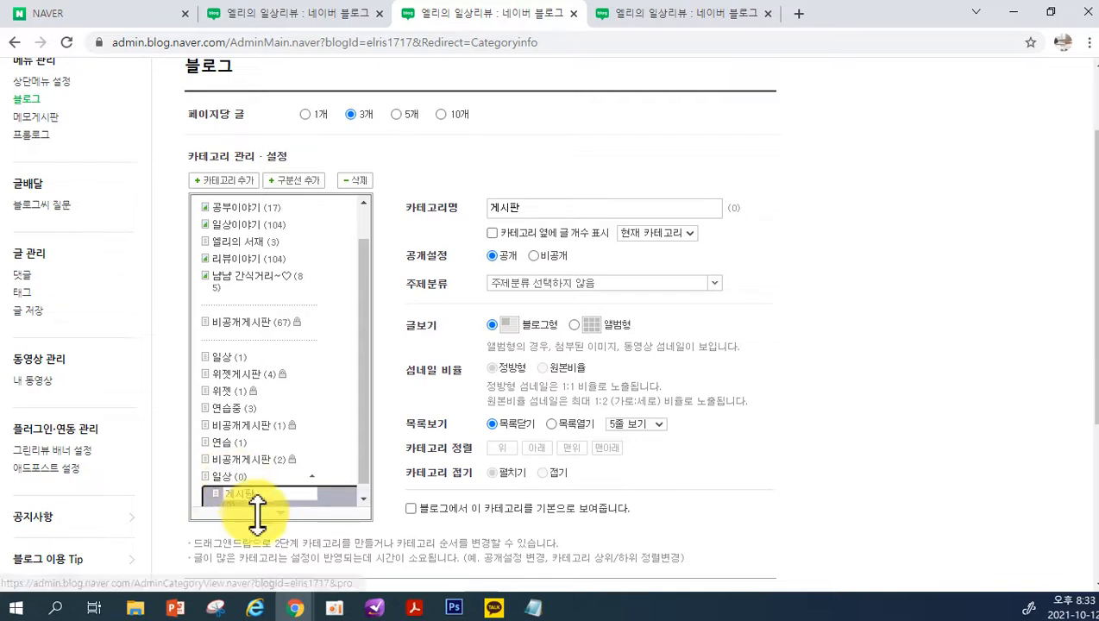
pyautogui.click(354, 180)
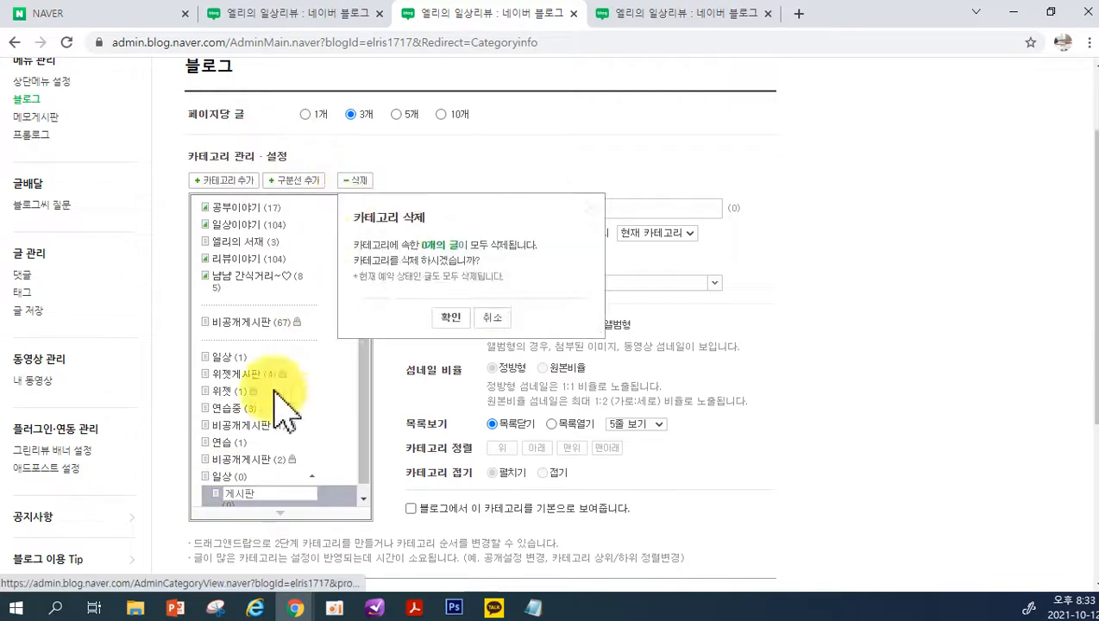
pyautogui.click(450, 318)
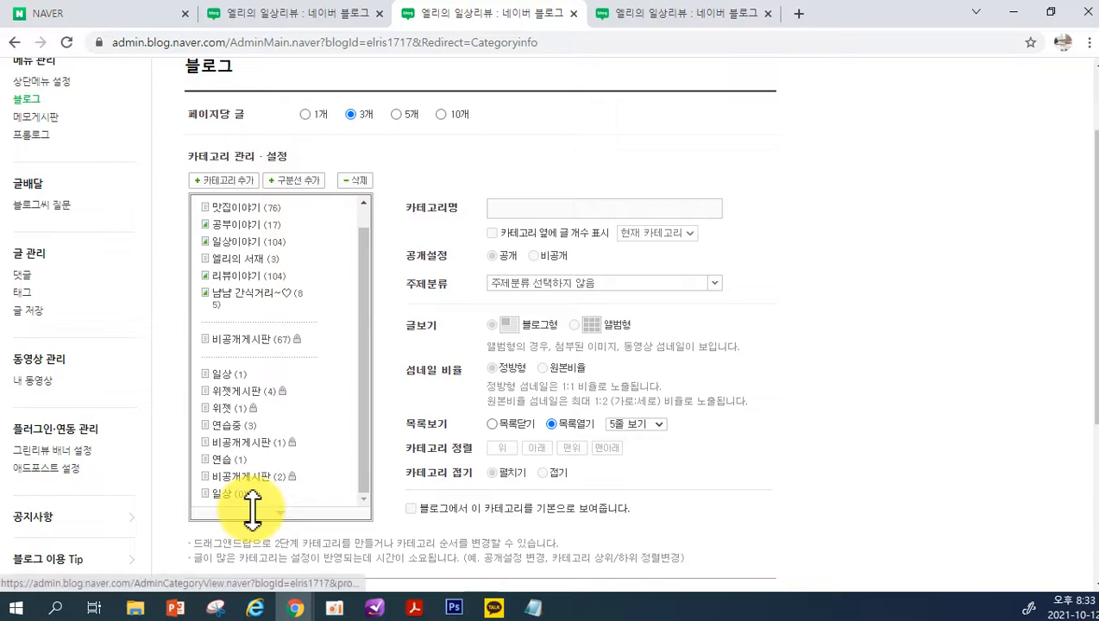
# Add a separate top-level category named 비공개 and set its 공개설정 to 비공개
pyautogui.scroll(2, 250, 285)
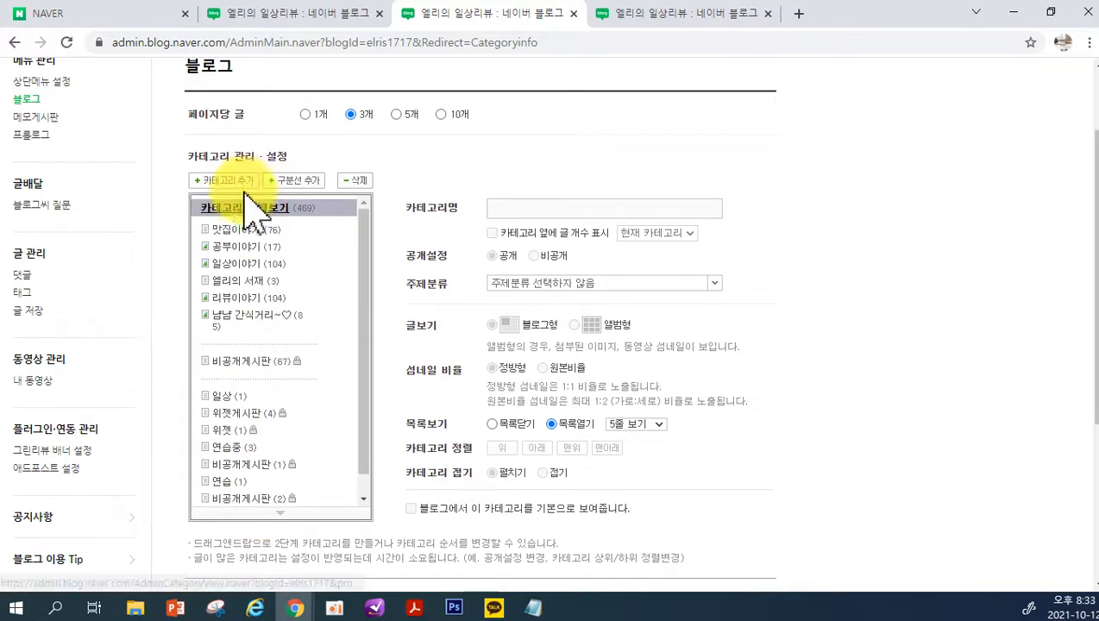
pyautogui.click(226, 181)
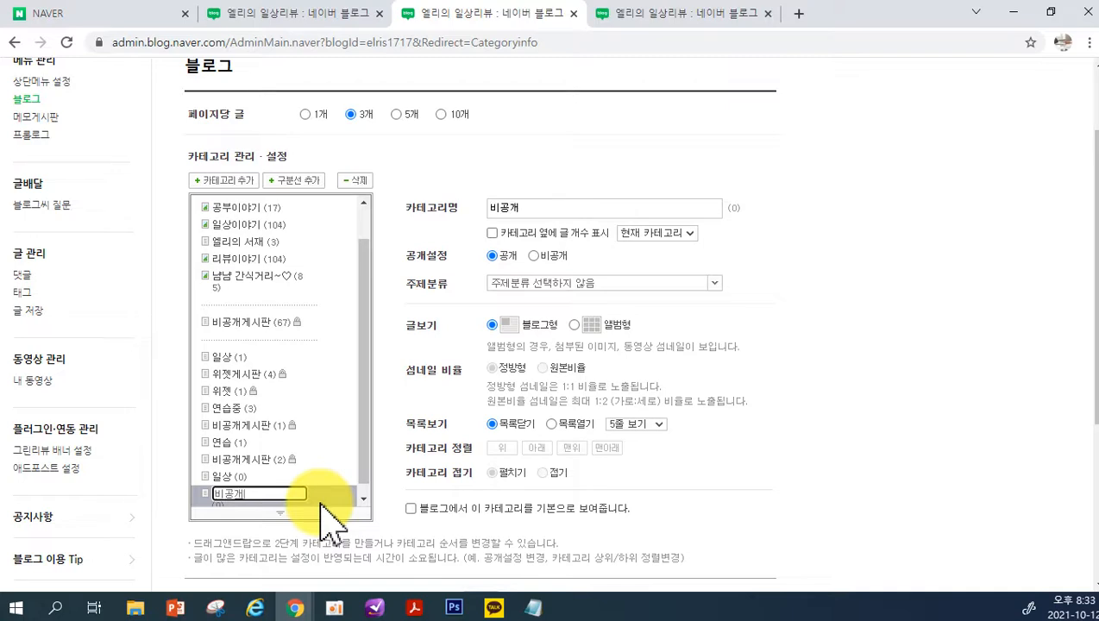
pyautogui.press('Return')
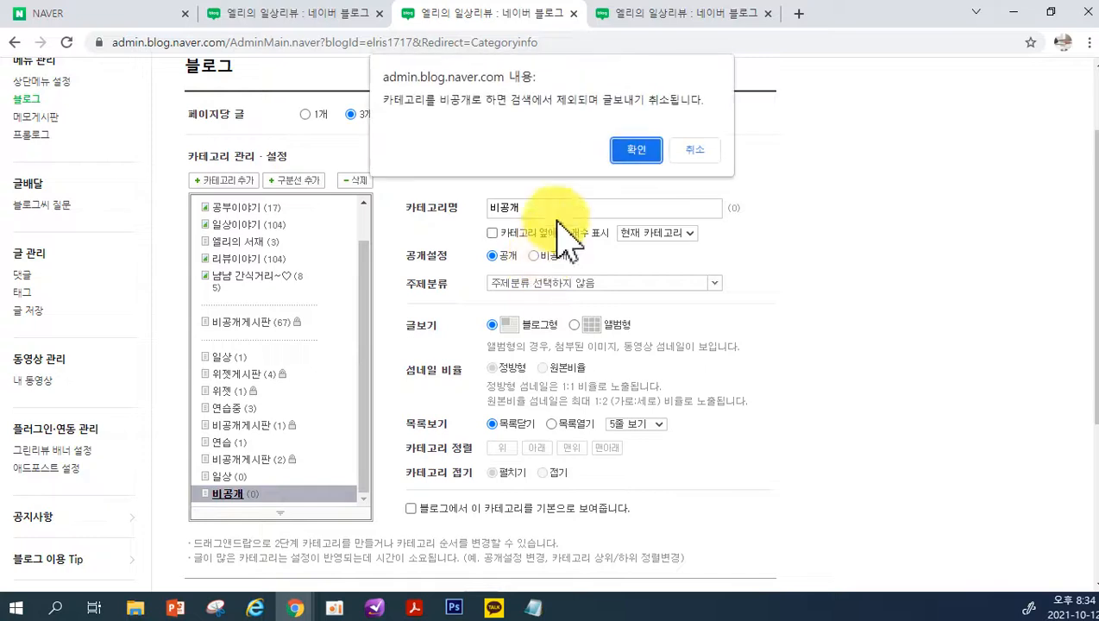
pyautogui.click(634, 150)
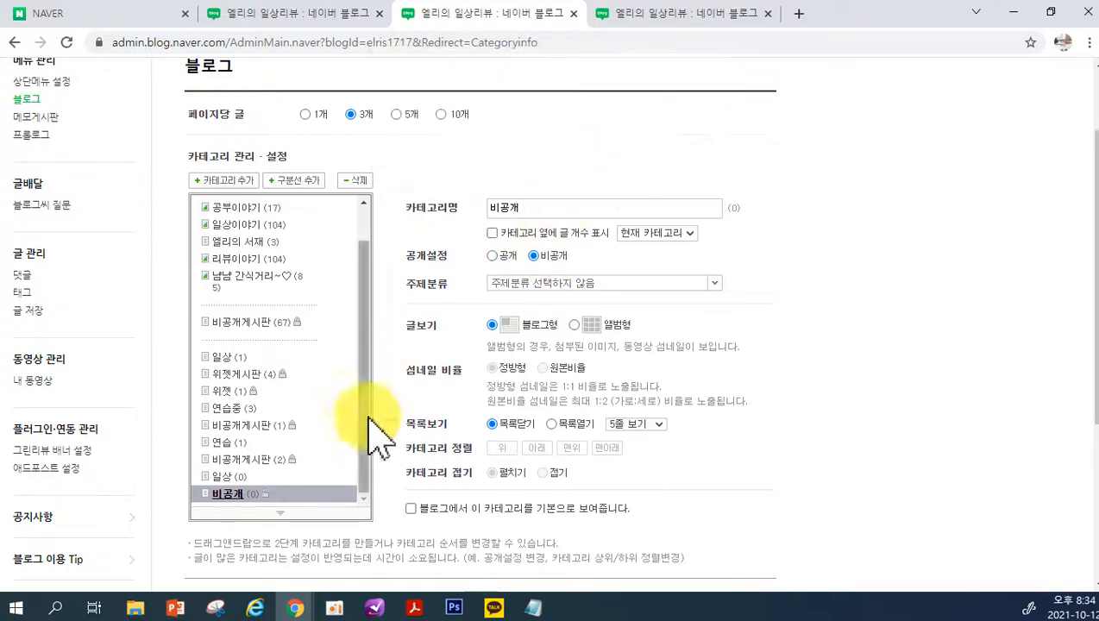
pyautogui.click(227, 477)
pyautogui.click(225, 495)
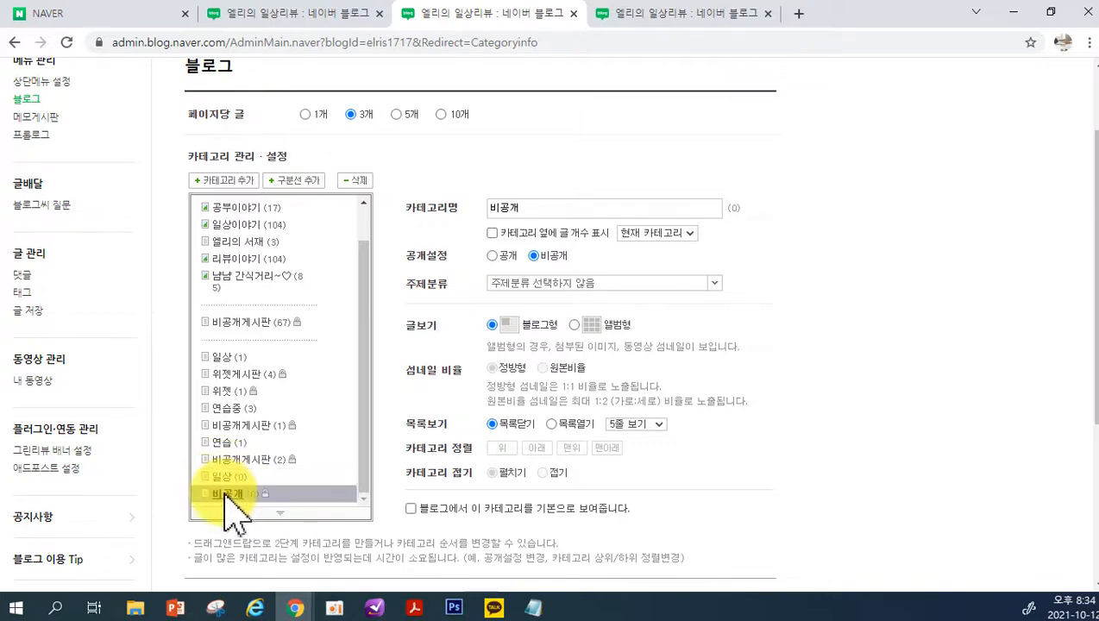
pyautogui.click(227, 477)
pyautogui.click(224, 495)
# Set the 글보기 of the 맛집이야기 category to 앨범형 and save the category settings
pyautogui.scroll(2, 324, 341)
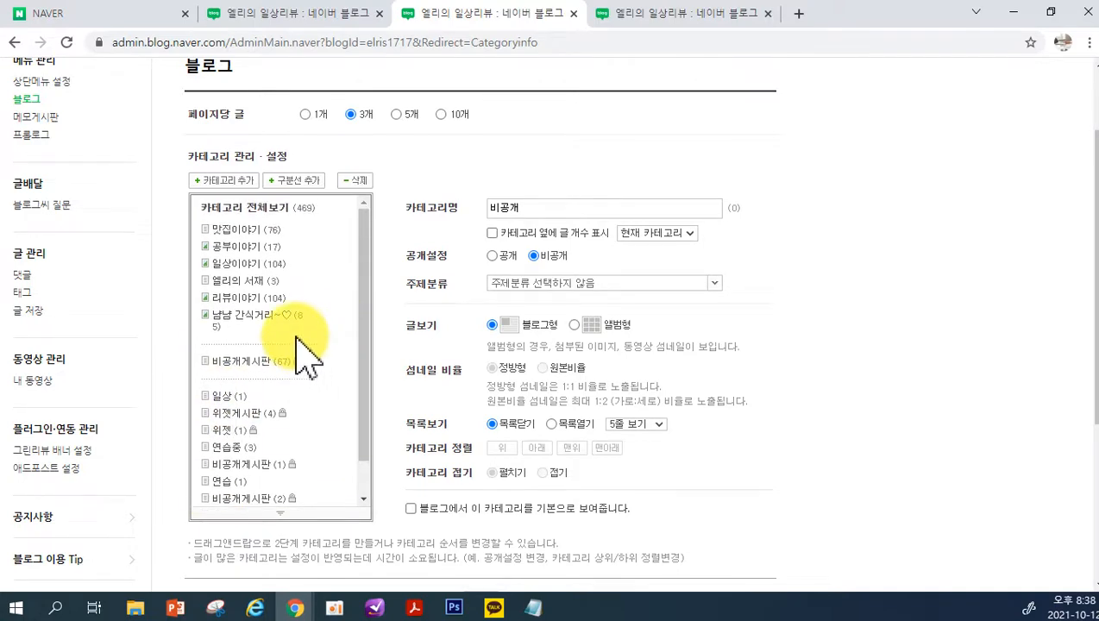
pyautogui.click(226, 247)
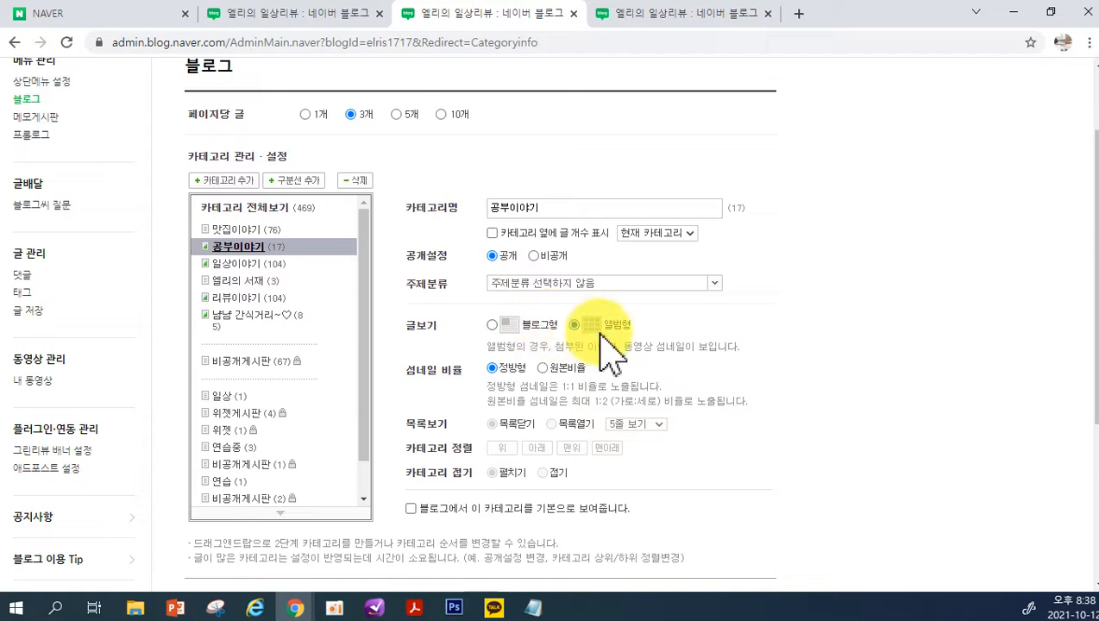
pyautogui.click(224, 230)
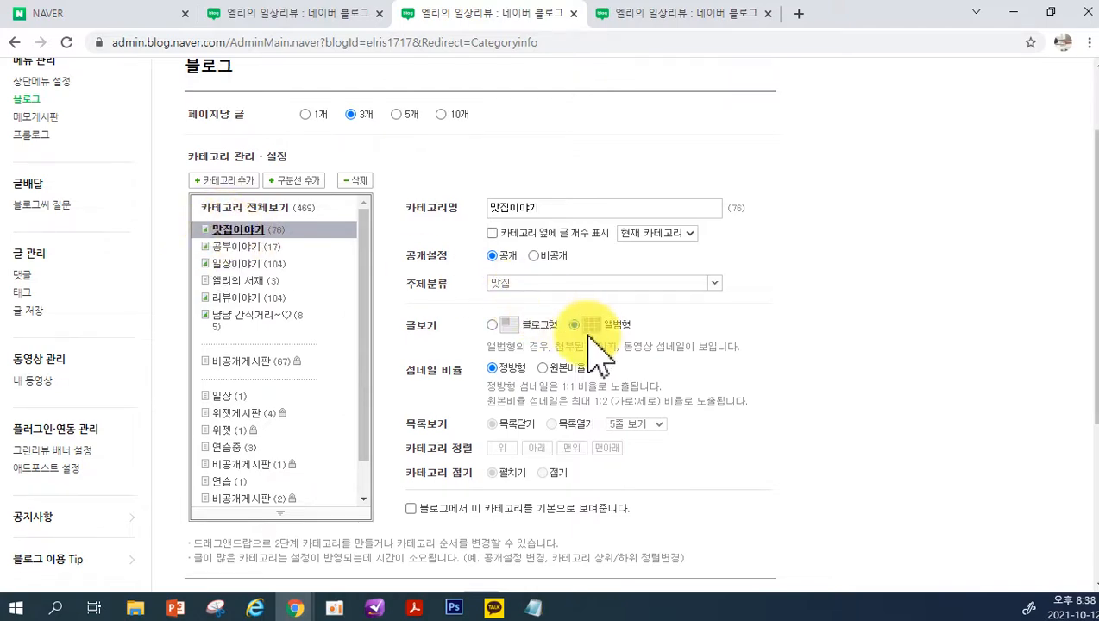
pyautogui.scroll(-2, 535, 462)
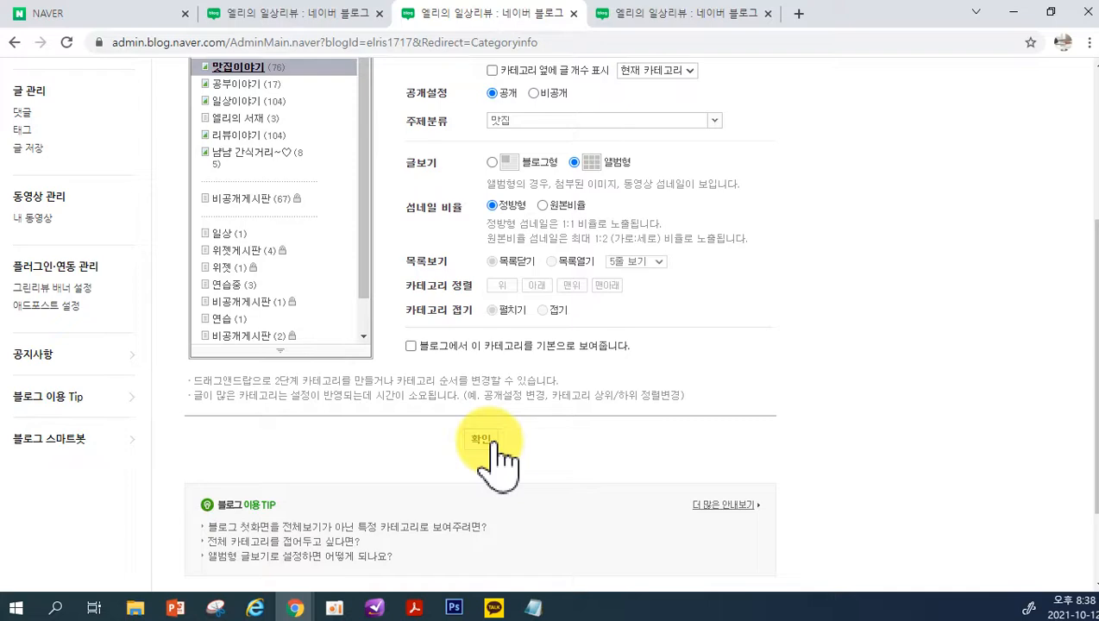
pyautogui.click(487, 441)
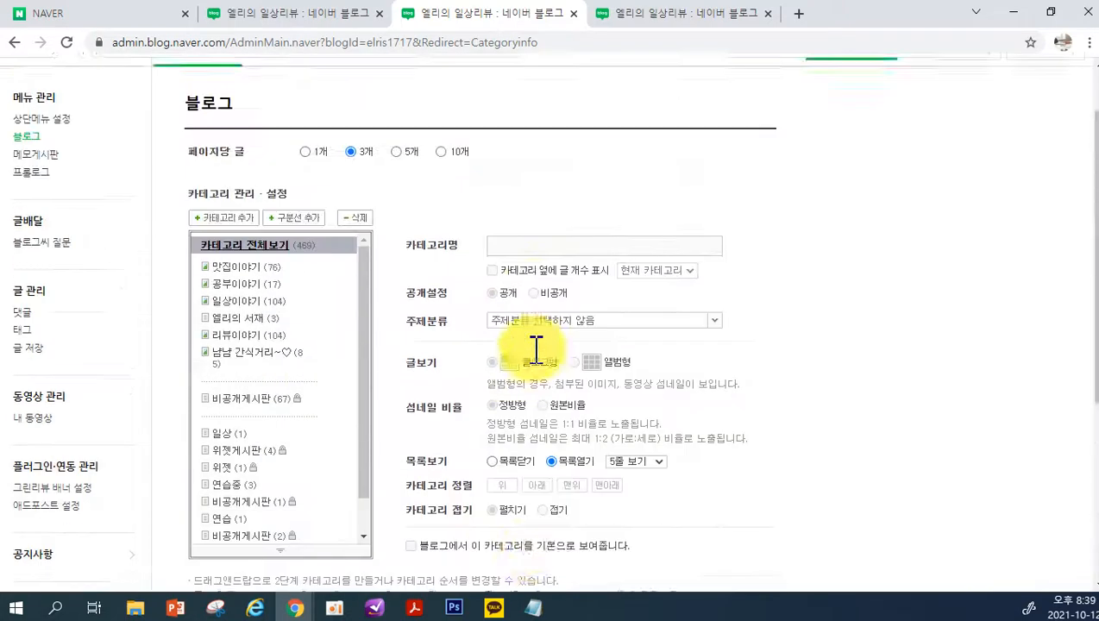
# Return to the blog and open the 맛집이야기 category from its 카테고리 list
pyautogui.scroll(1, 537, 350)
pyautogui.click(782, 80)
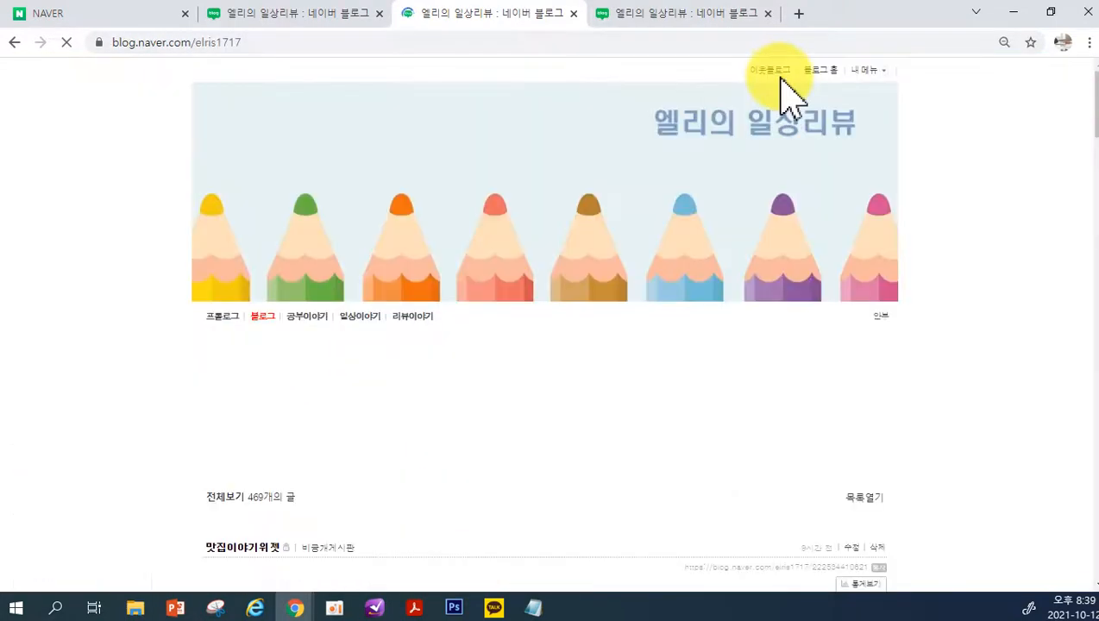
pyautogui.scroll(-2, 789, 328)
pyautogui.scroll(-20, 789, 324)
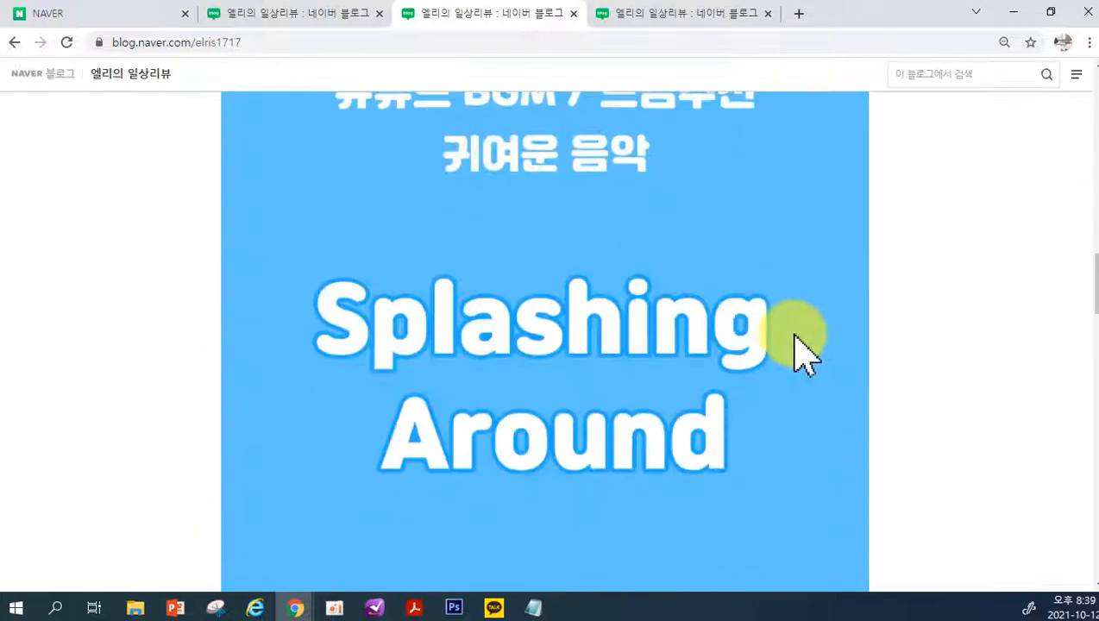
pyautogui.scroll(-5, 749, 362)
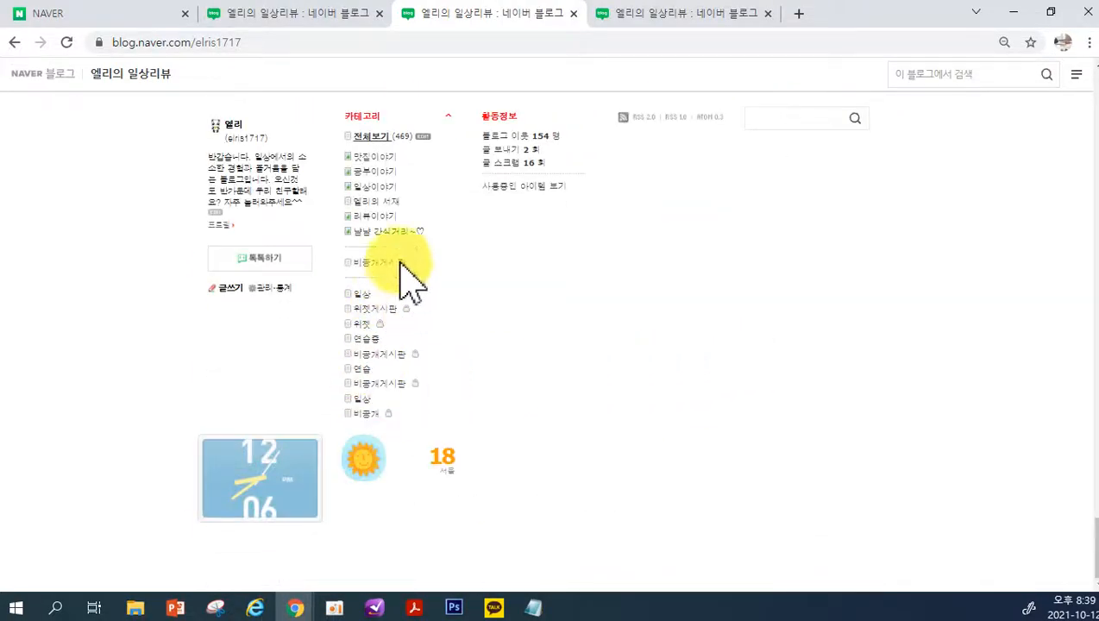
pyautogui.click(374, 161)
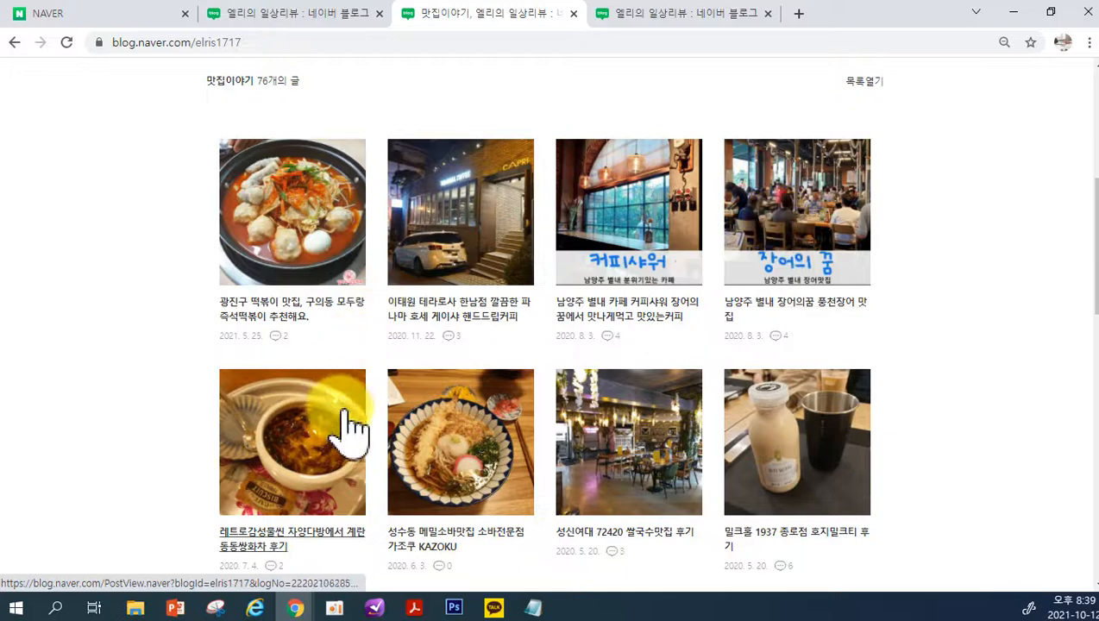
# Examine how the 맛집이야기 posts are laid out in the album view
pyautogui.scroll(-7, 773, 442)
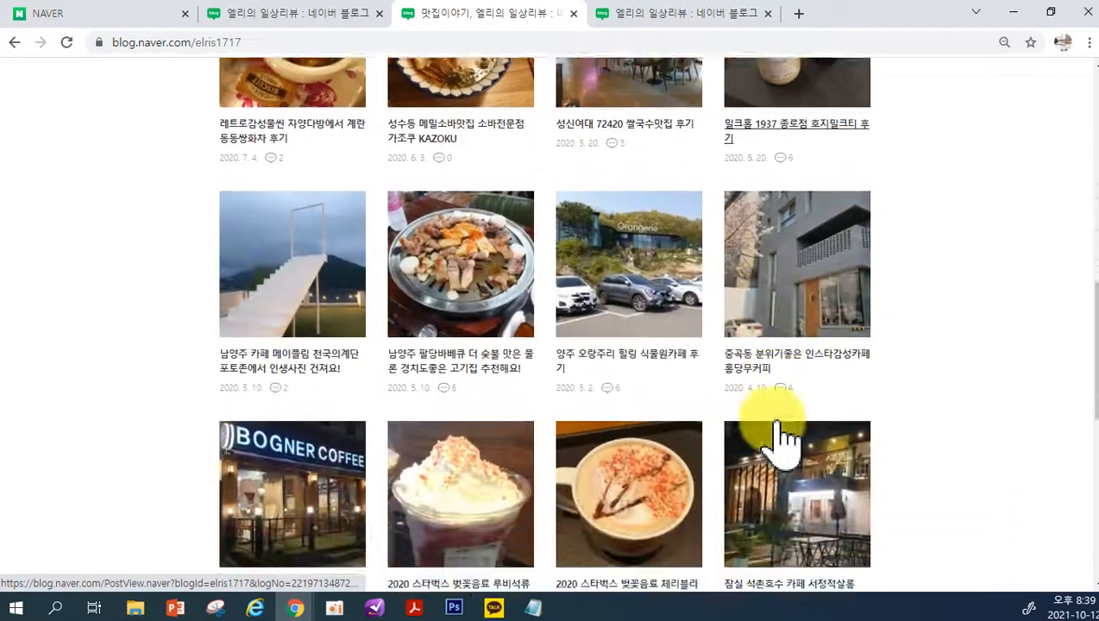
pyautogui.scroll(10, 781, 445)
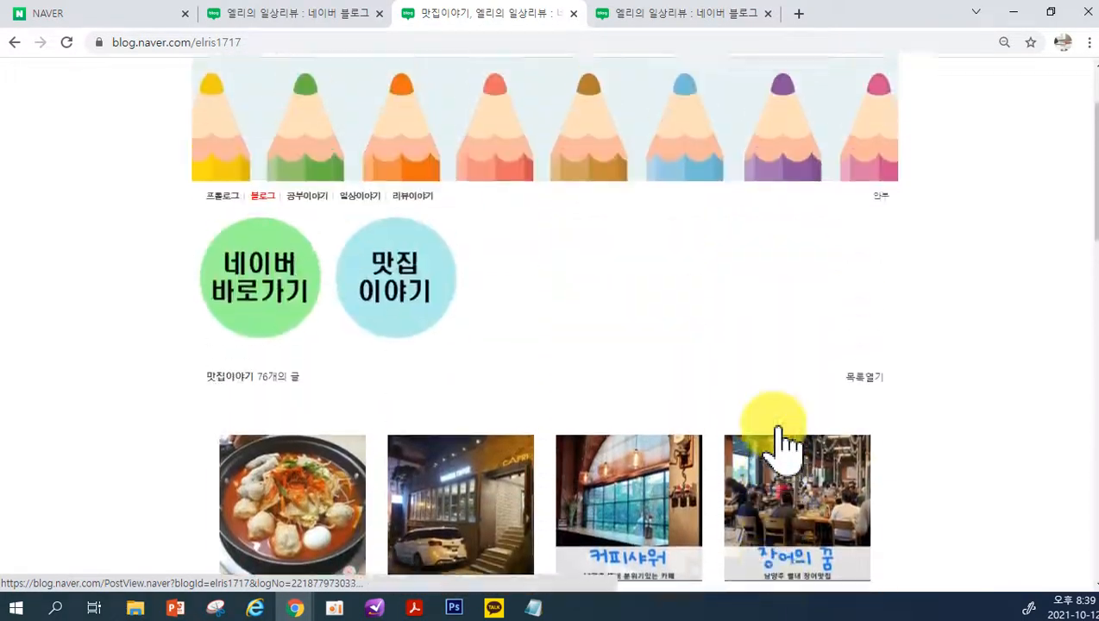
pyautogui.scroll(-2, 780, 442)
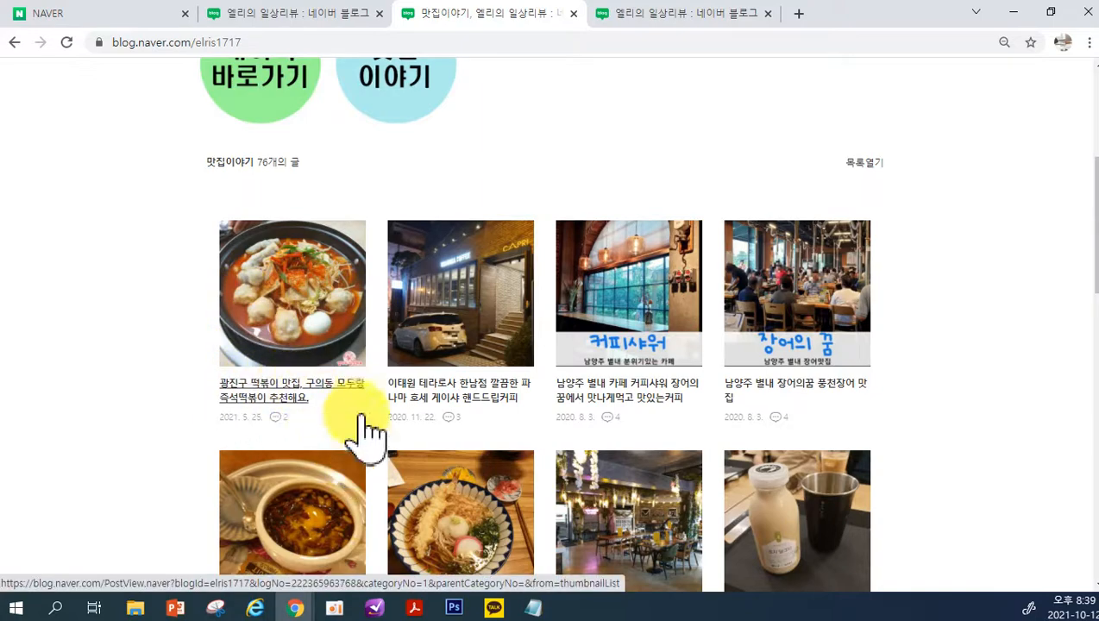
pyautogui.scroll(-3, 773, 496)
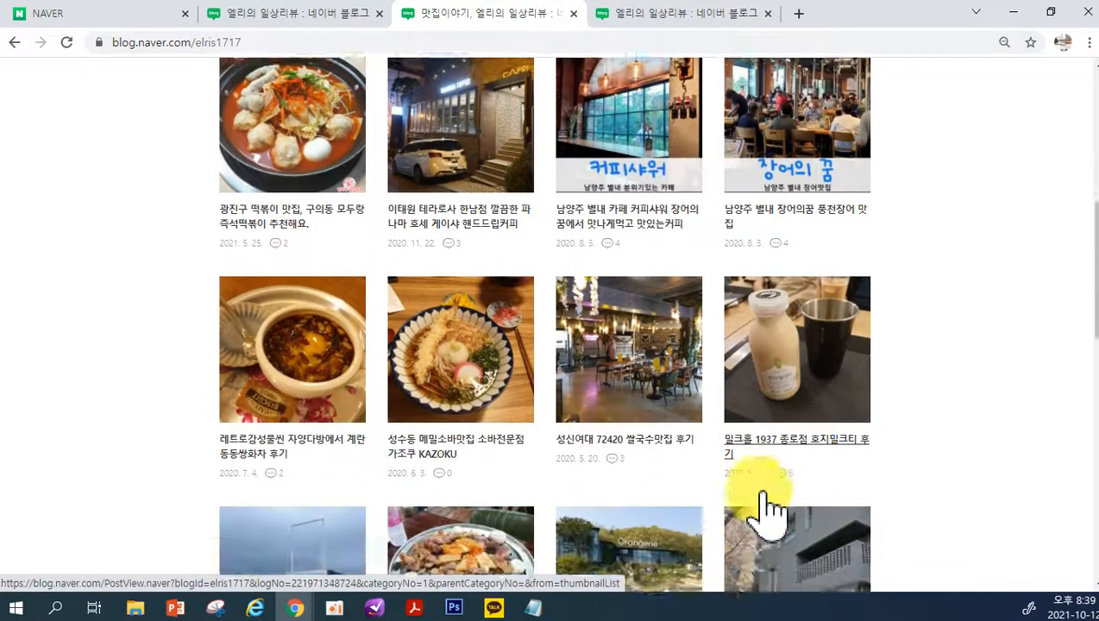
pyautogui.scroll(-3, 770, 509)
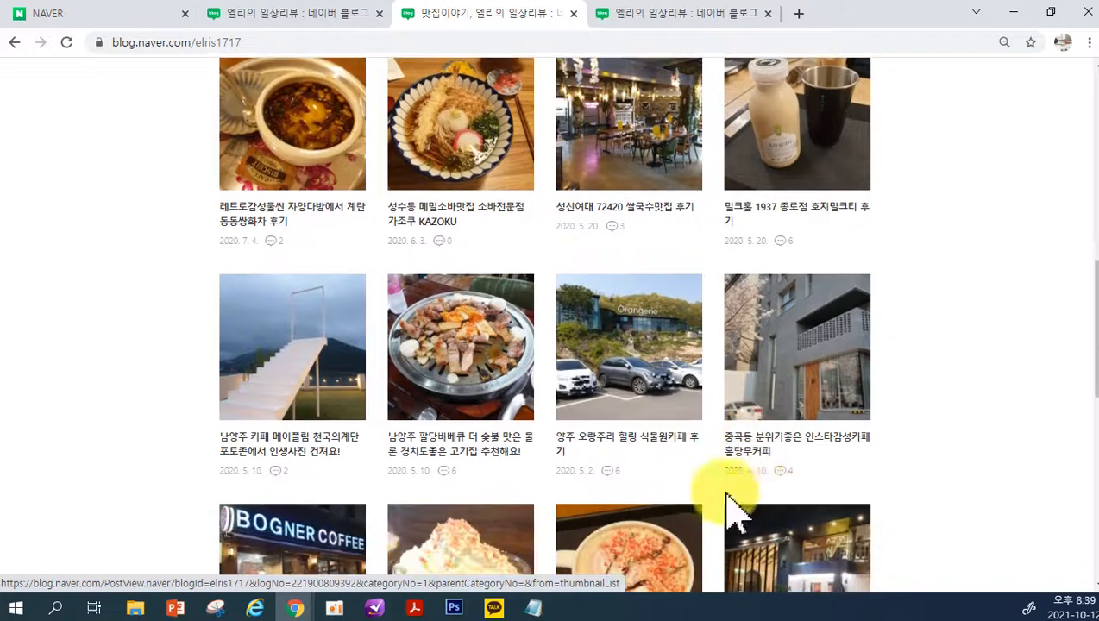
pyautogui.scroll(-2, 694, 535)
pyautogui.scroll(10, 694, 535)
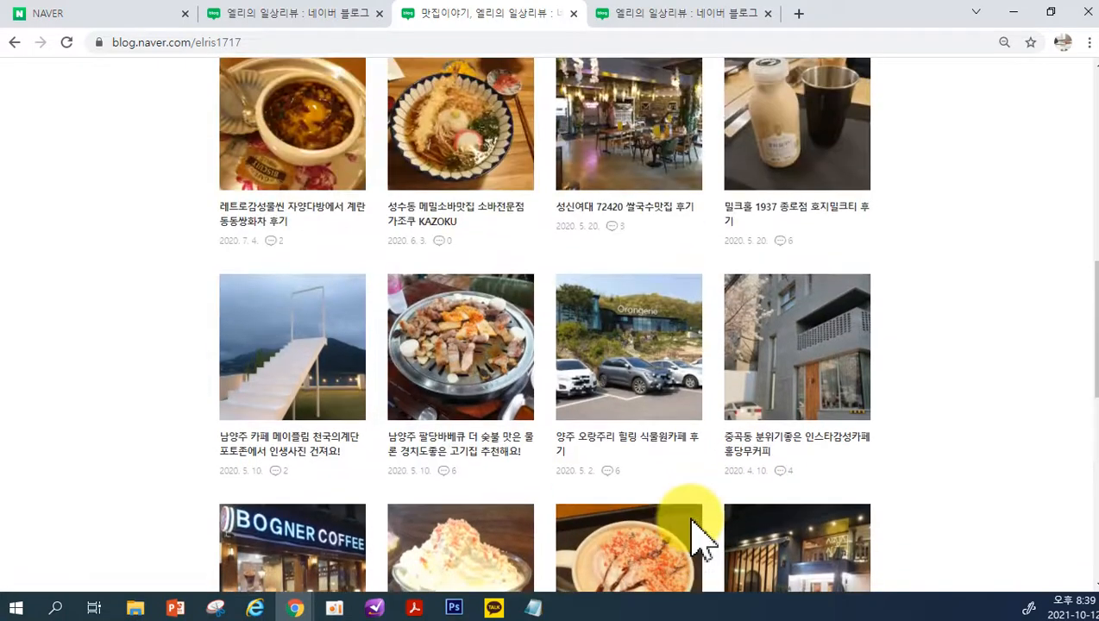
pyautogui.scroll(4, 694, 535)
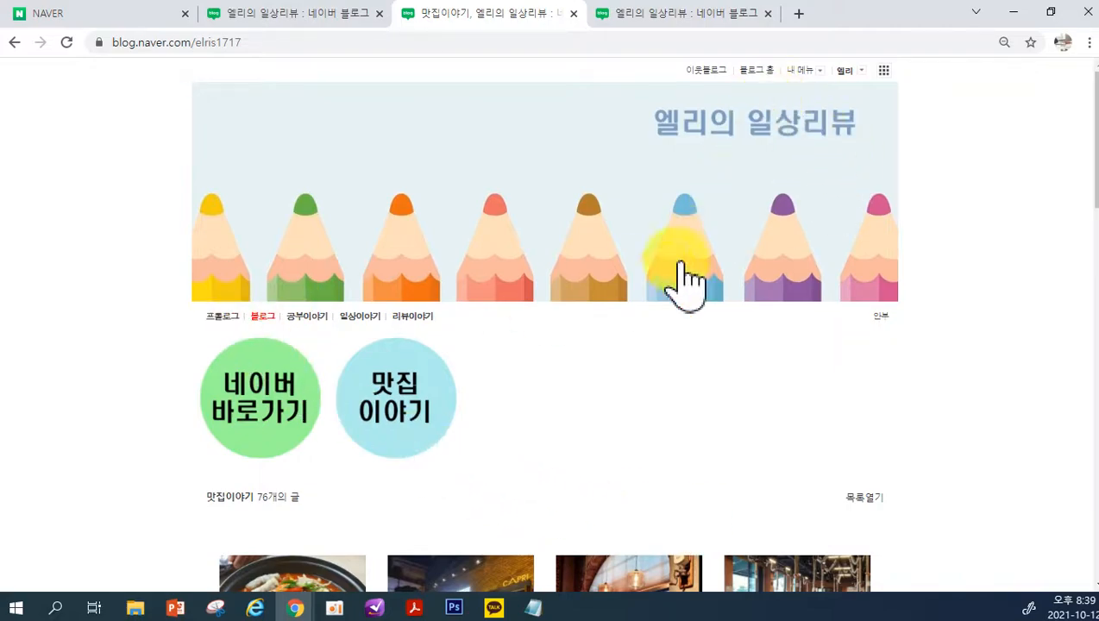
# Reopen category management from the blog's 카테고리 list, set the 글보기 of 맛집이야기 to 블로그형 and save
pyautogui.scroll(-20, 686, 278)
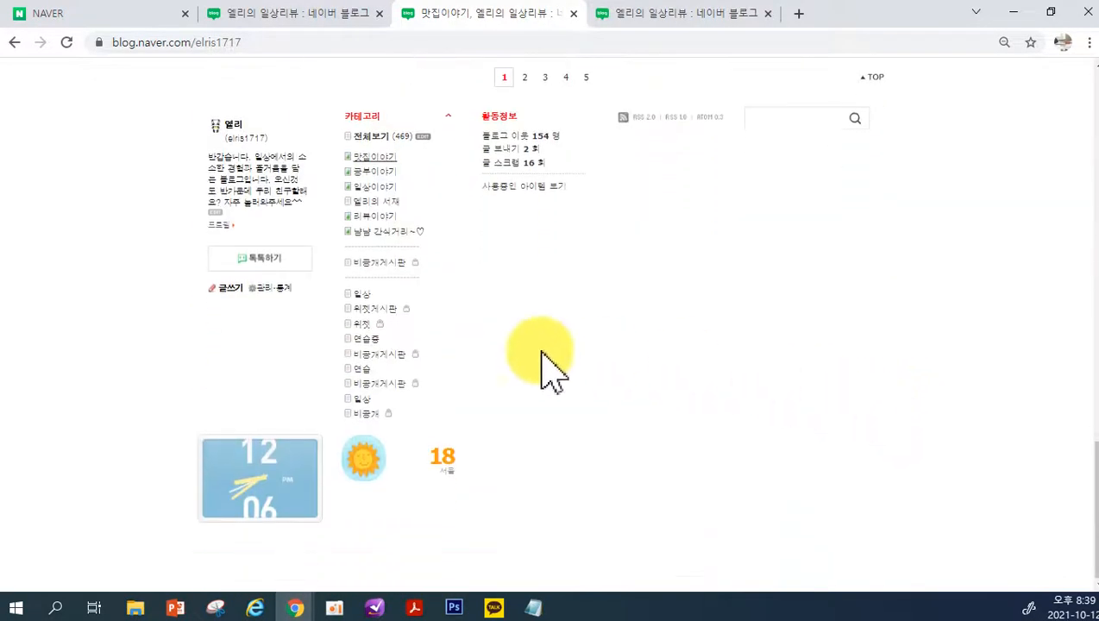
pyautogui.click(423, 138)
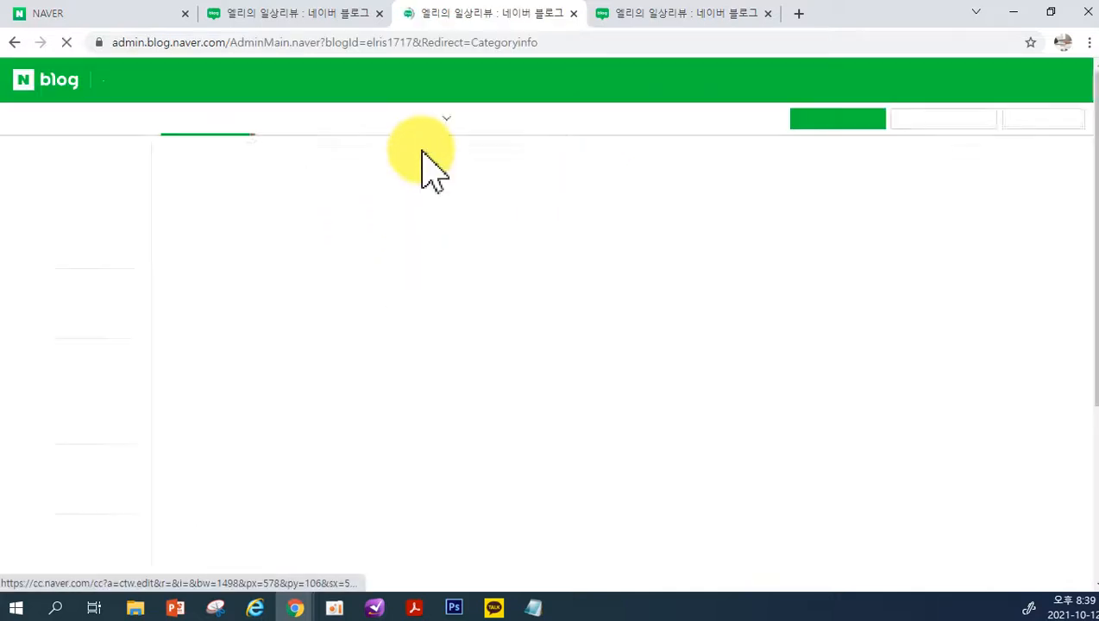
pyautogui.click(302, 336)
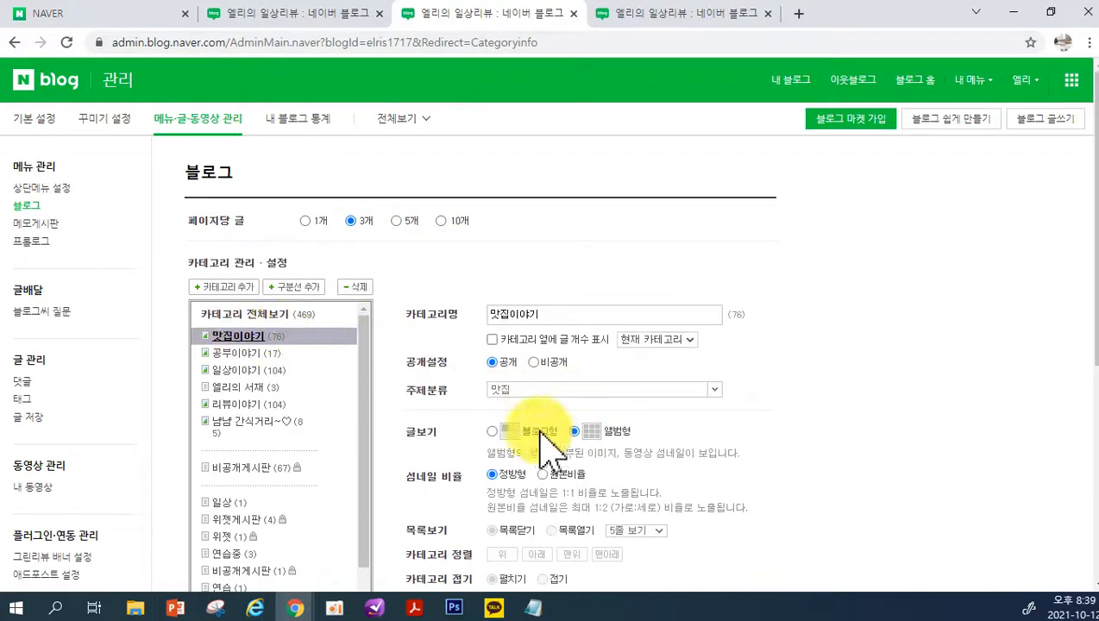
pyautogui.click(492, 431)
pyautogui.scroll(-4, 579, 466)
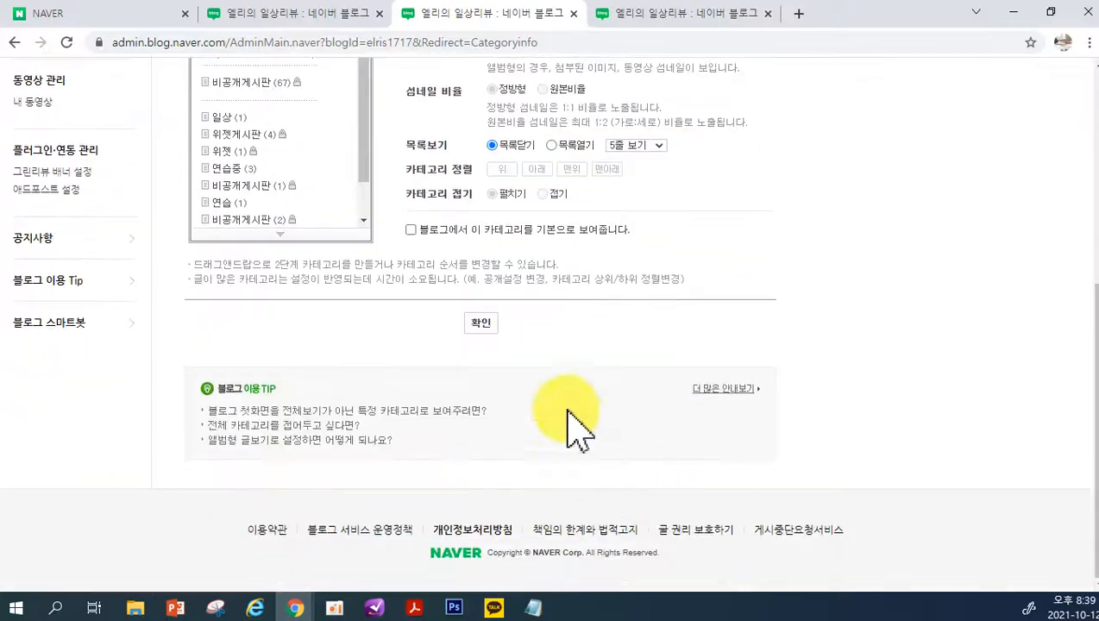
pyautogui.click(483, 326)
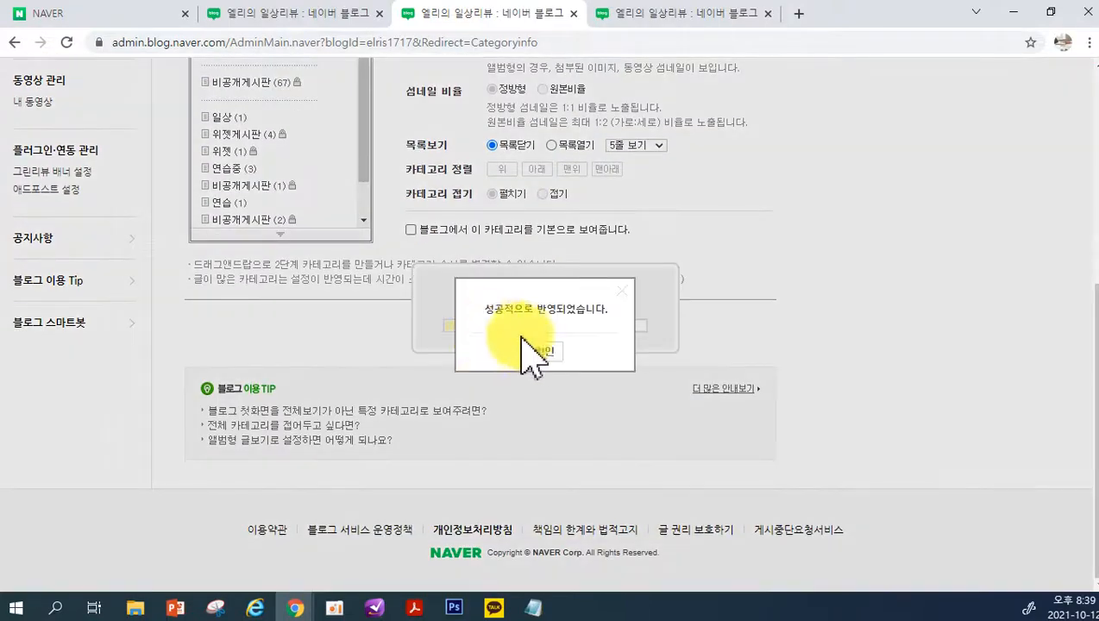
pyautogui.click(545, 352)
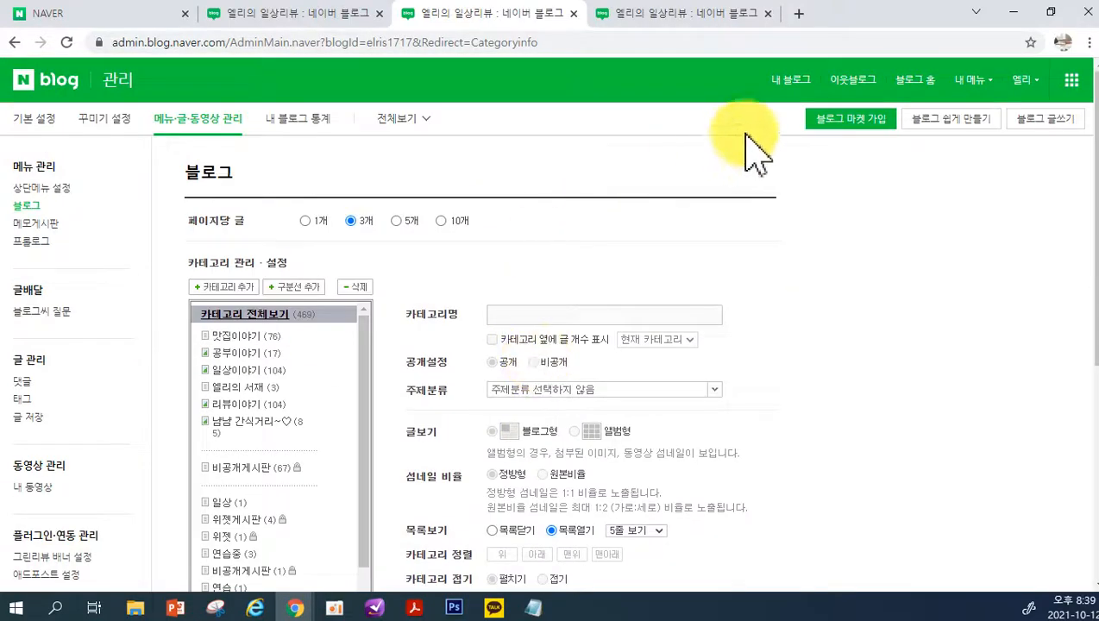
# Return to the blog and open the 맛집이야기 category from its 카테고리 list to check the 블로그형 setting
pyautogui.click(788, 90)
pyautogui.scroll(-10, 569, 422)
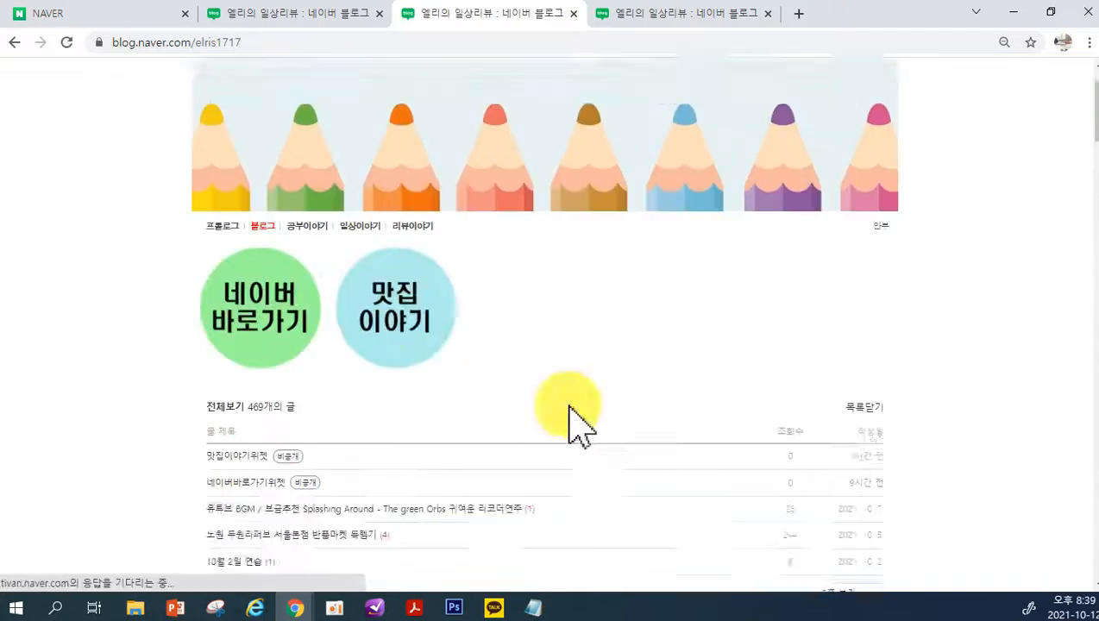
pyautogui.scroll(-12, 1070, 371)
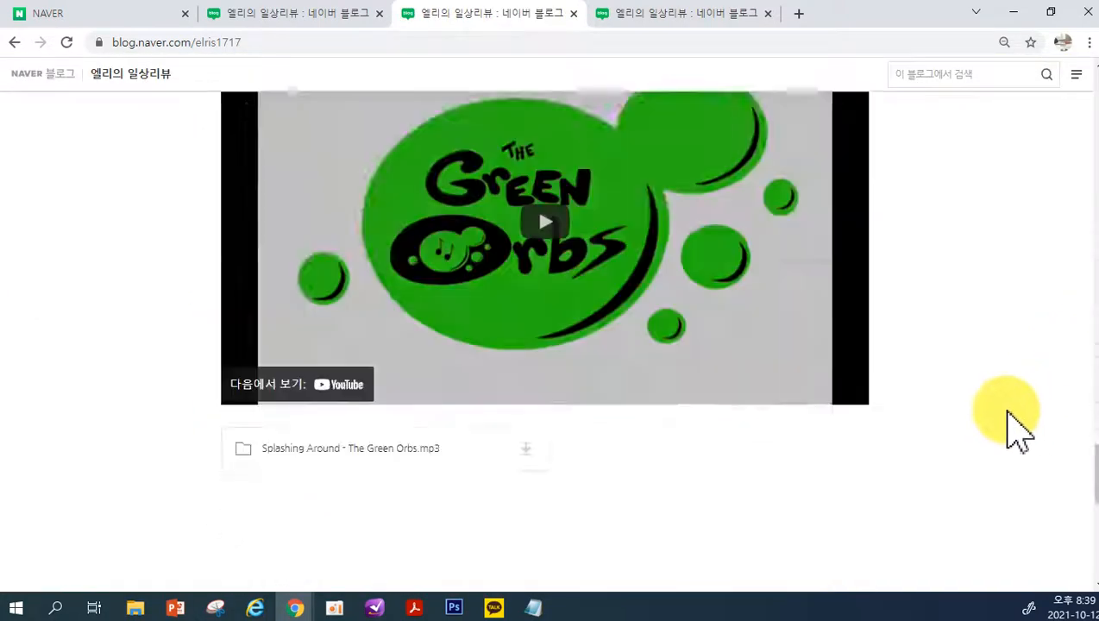
pyautogui.scroll(-10, 1018, 432)
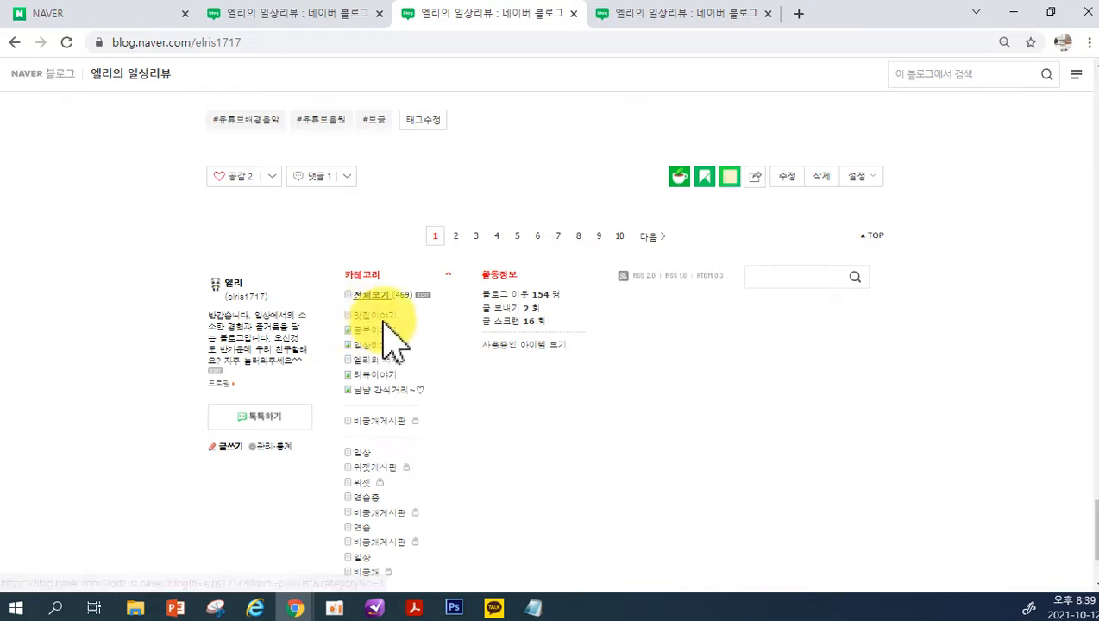
pyautogui.click(373, 318)
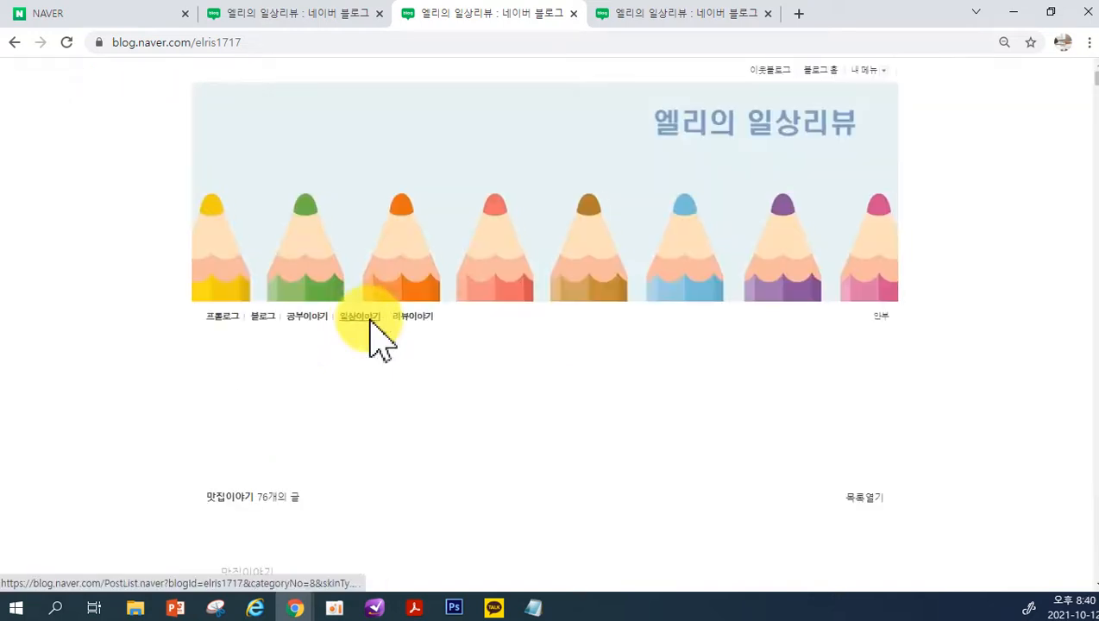
# Examine how the 맛집이야기 posts are laid out in the 블로그형 view, through to the start of the second post
pyautogui.scroll(-3, 604, 384)
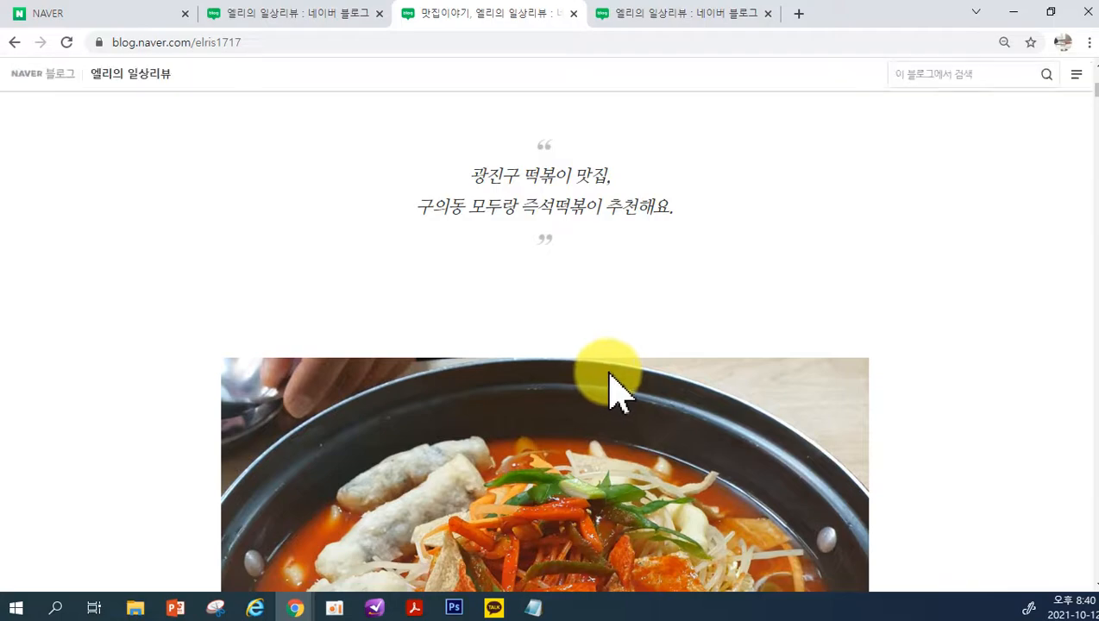
pyautogui.scroll(-4, 608, 388)
pyautogui.scroll(-10, 615, 393)
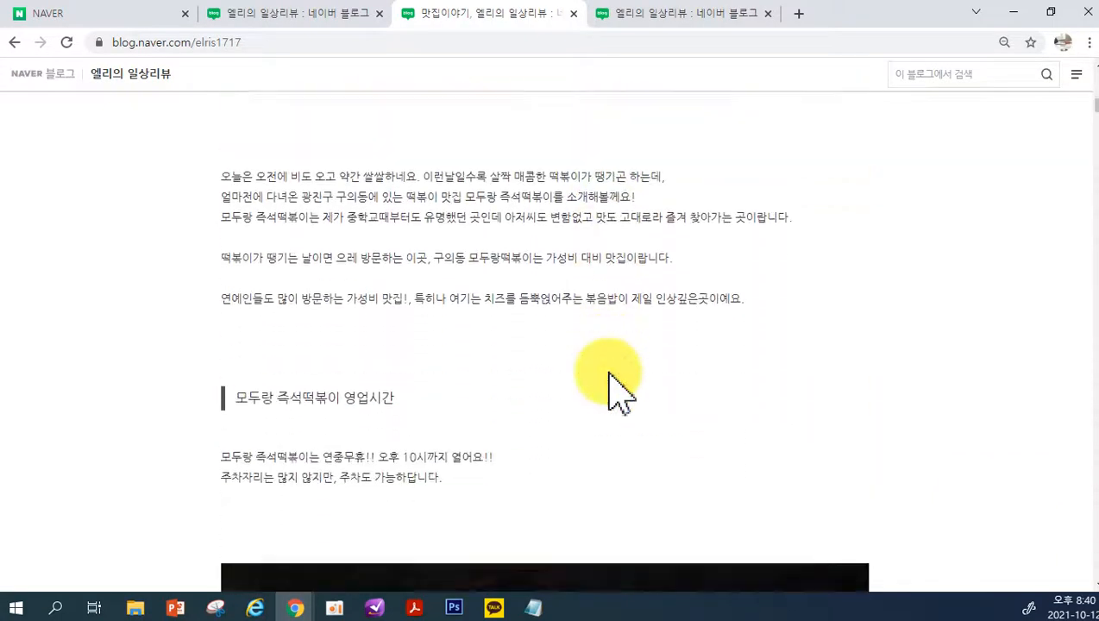
pyautogui.scroll(-10, 614, 393)
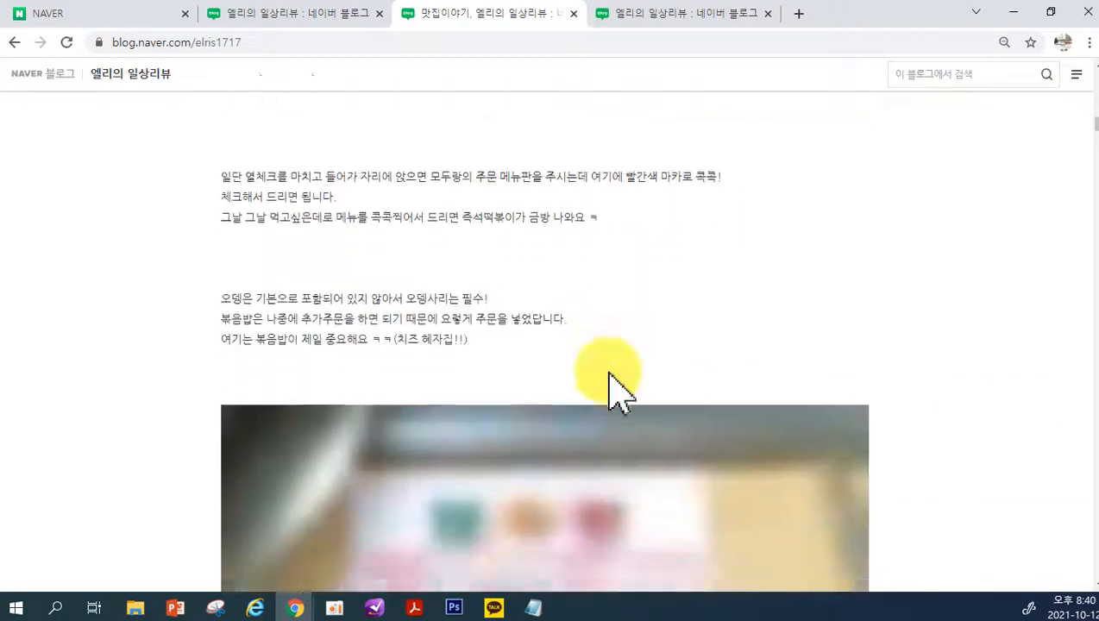
pyautogui.scroll(-10, 614, 392)
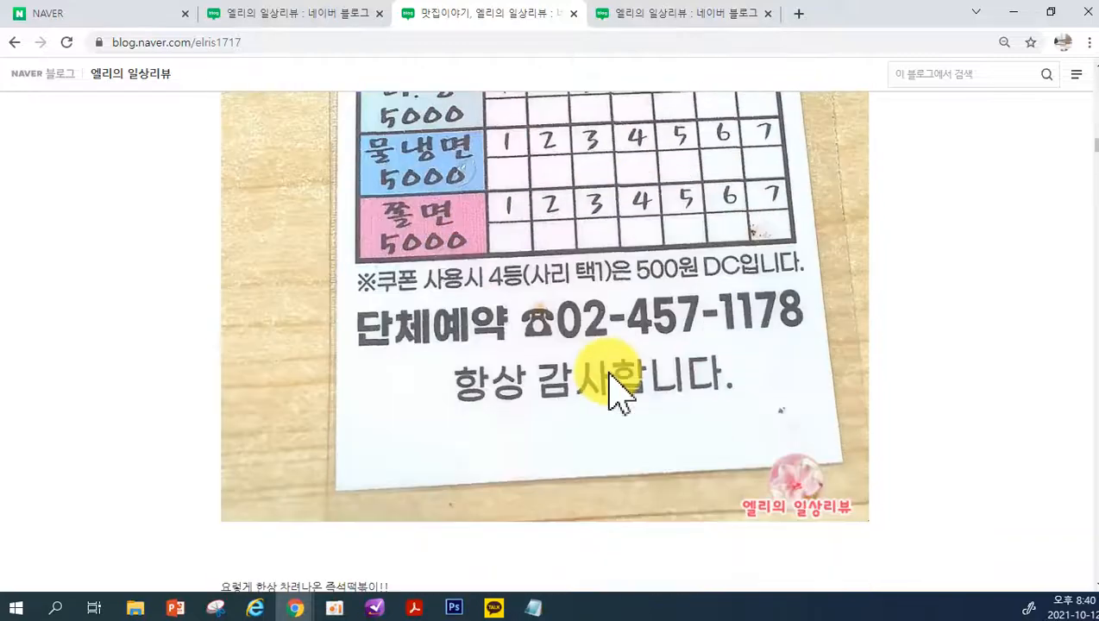
pyautogui.scroll(-10, 614, 393)
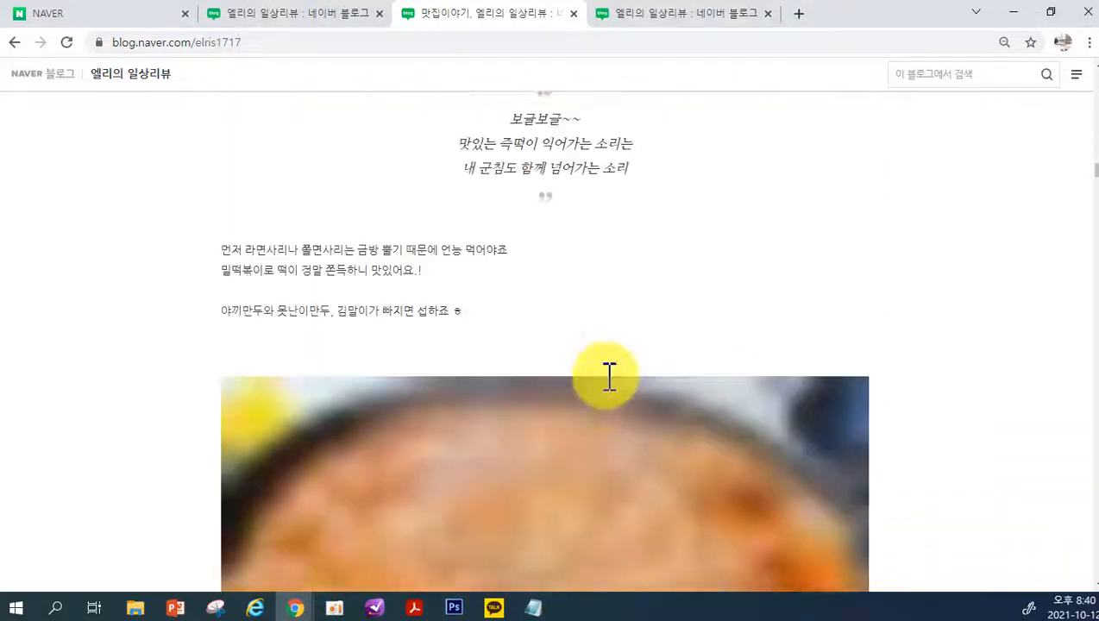
pyautogui.scroll(-10, 614, 392)
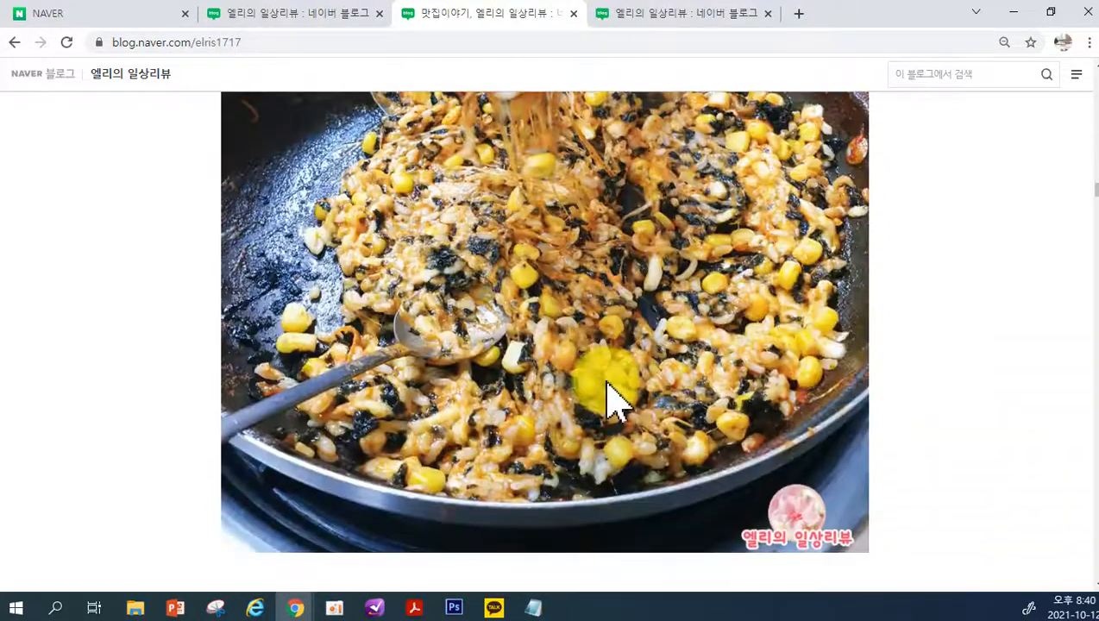
pyautogui.scroll(-9, 614, 392)
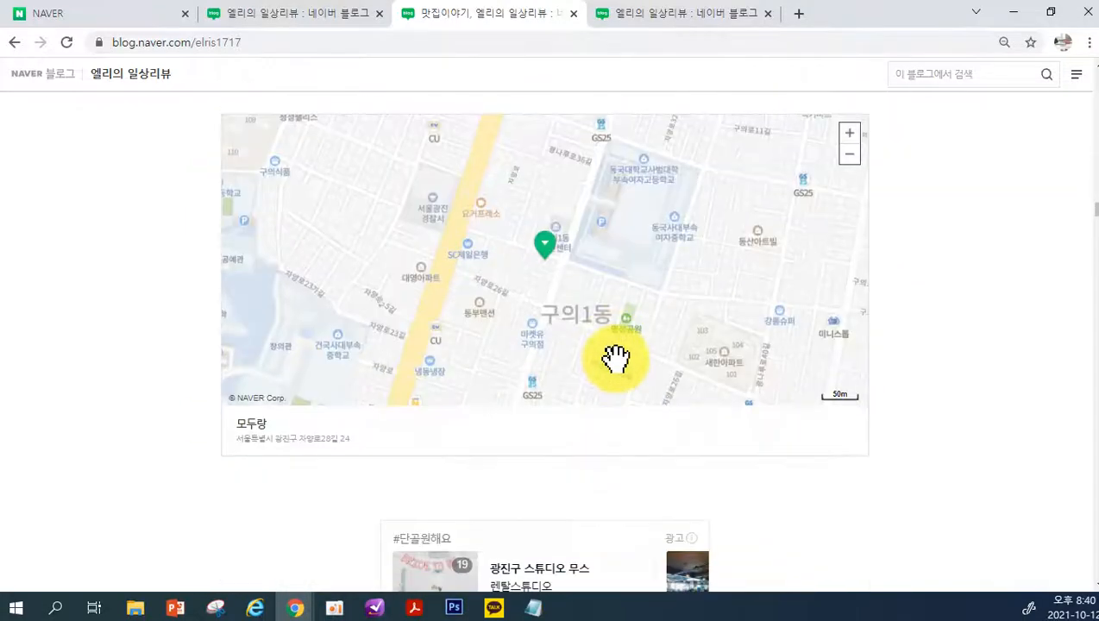
pyautogui.scroll(-4, 610, 363)
pyautogui.scroll(5, 612, 380)
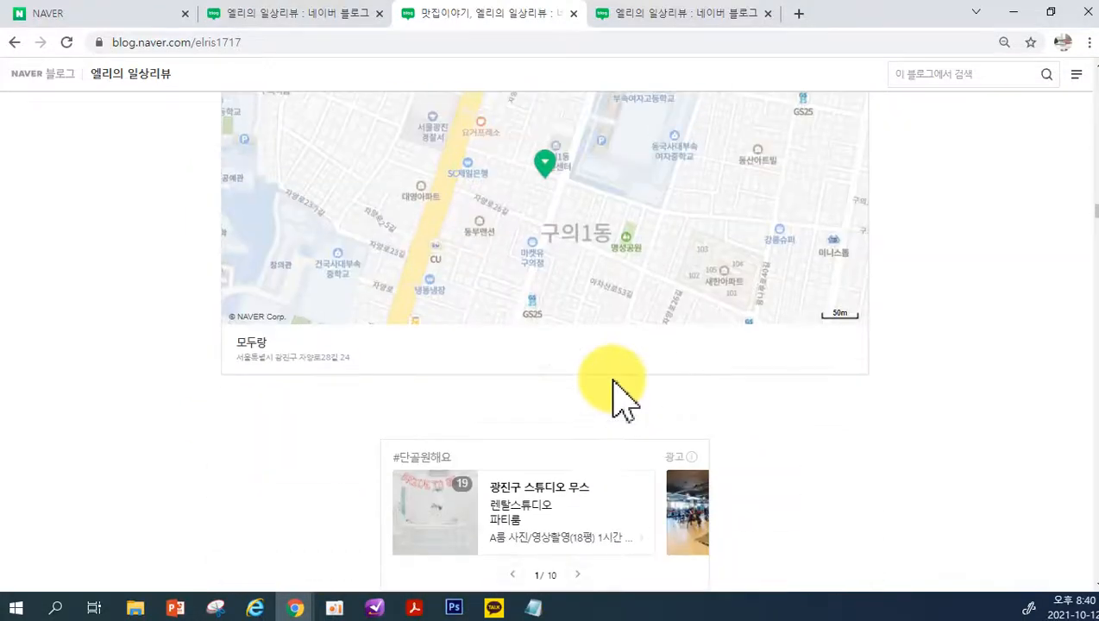
pyautogui.scroll(-7, 436, 377)
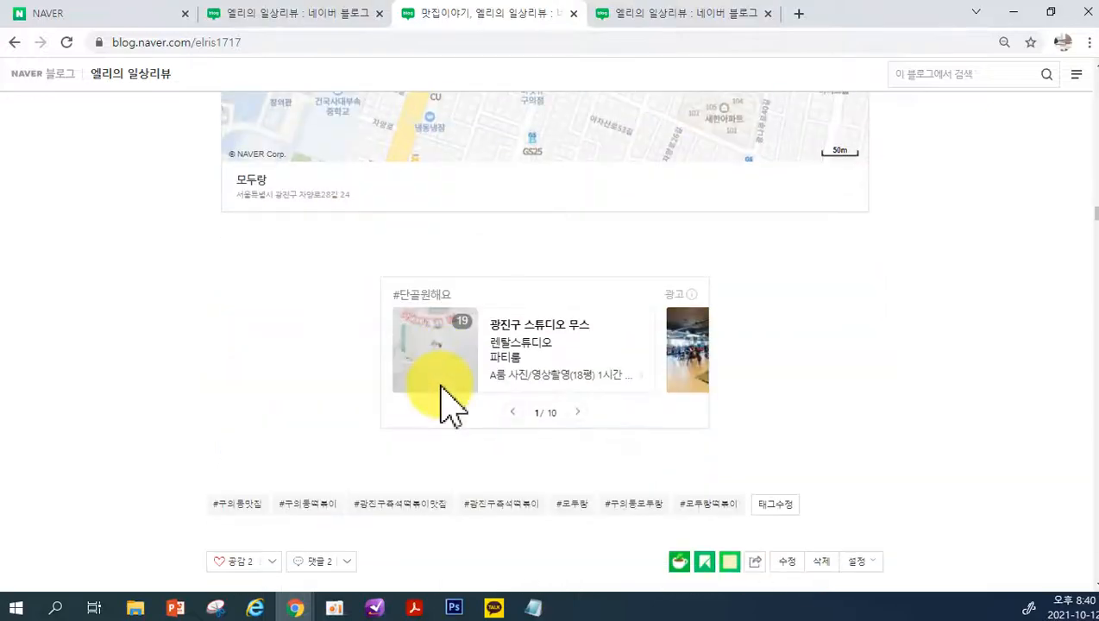
pyautogui.scroll(-9, 738, 487)
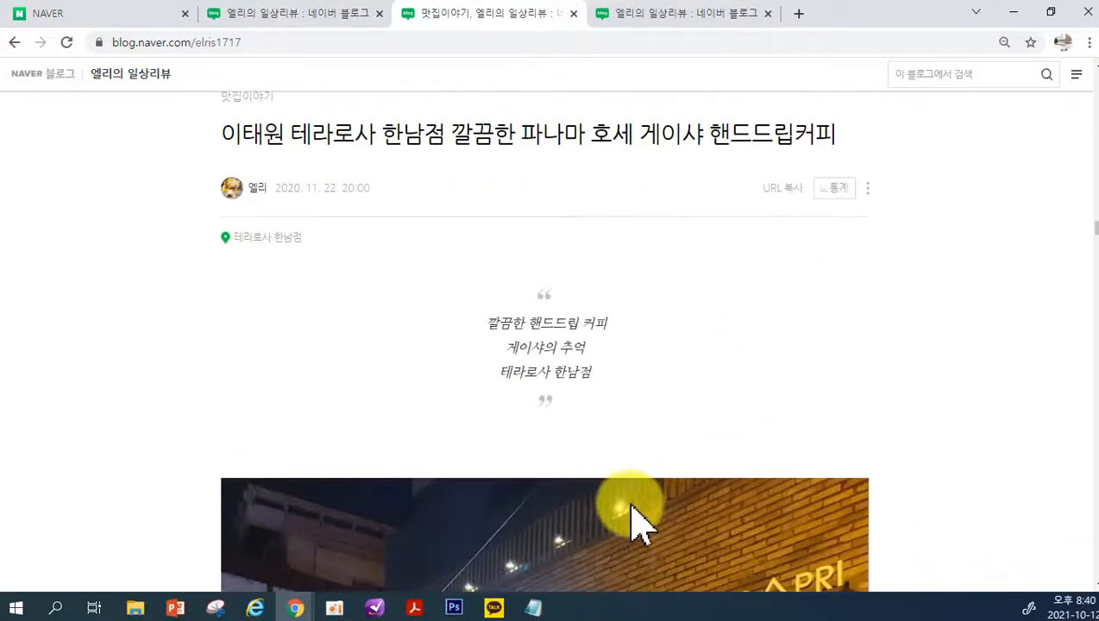
pyautogui.scroll(17, 835, 172)
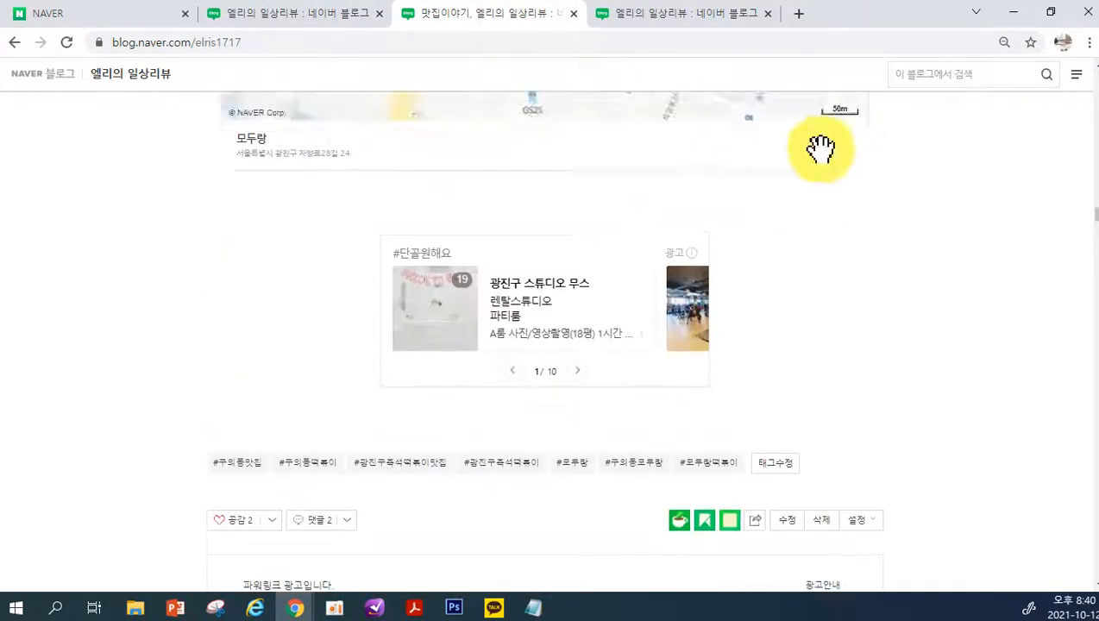
# Open the 엘리의 서재 category from the blog's 카테고리 list and view its current layout
pyautogui.moveTo(1094, 207); pyautogui.dragTo(1079, 589)
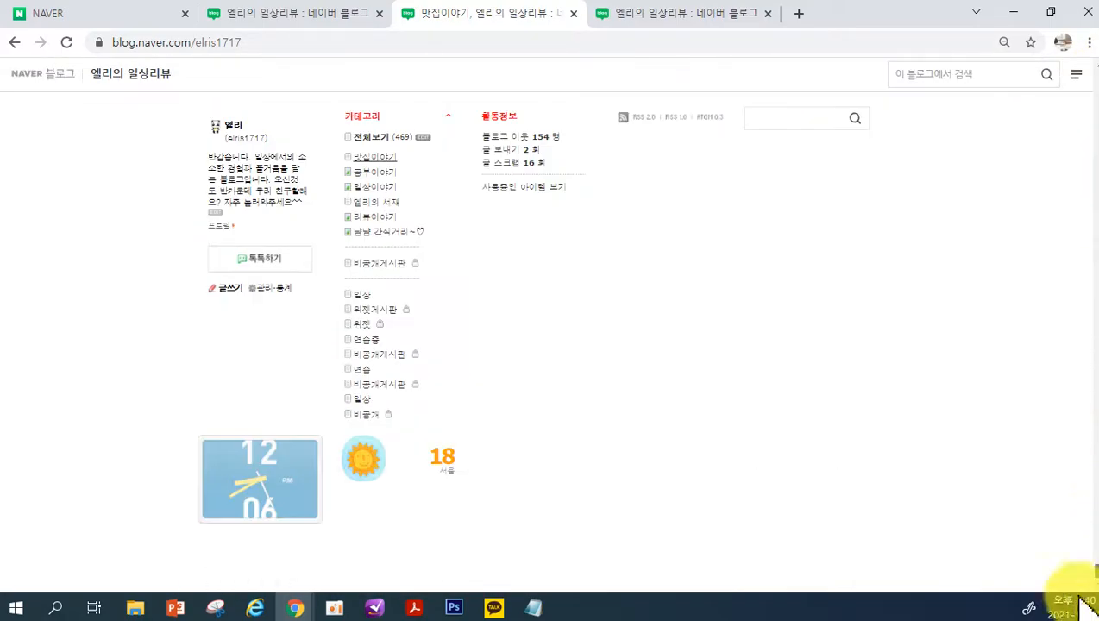
pyautogui.click(377, 207)
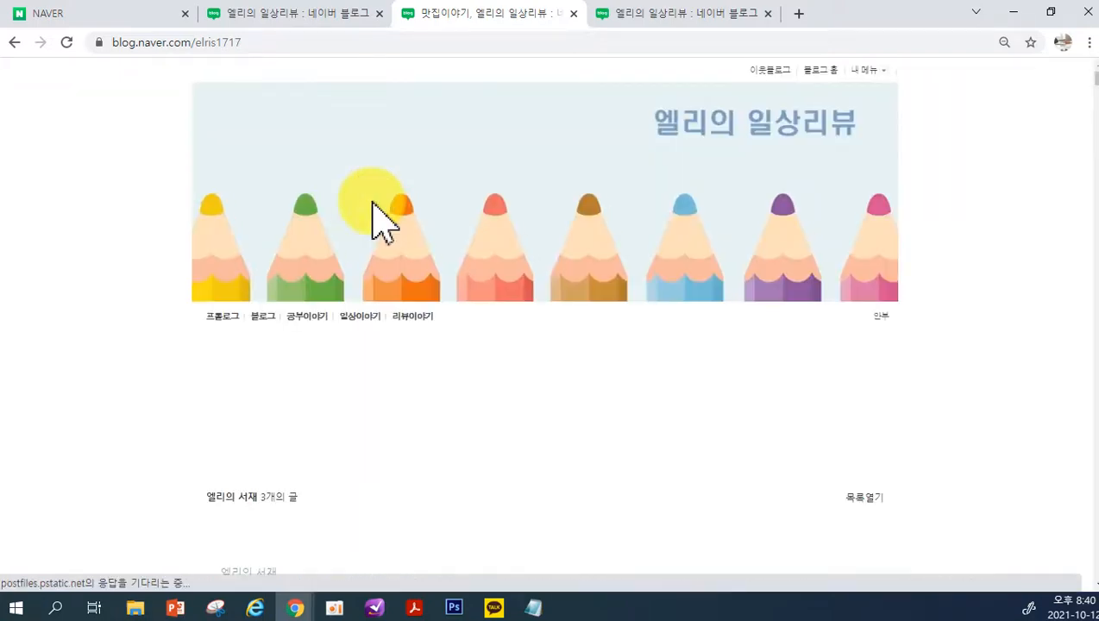
pyautogui.scroll(5, 811, 155)
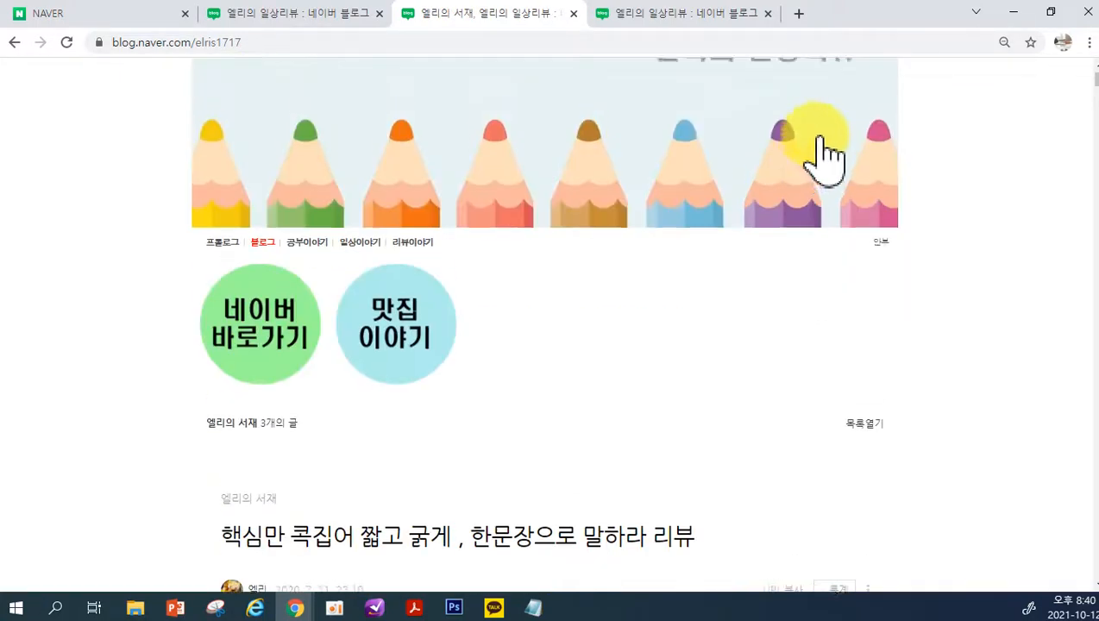
# Go to the blog's 관리 page, open the 블로그 category settings and select the 엘리의 서재 category
pyautogui.click(816, 73)
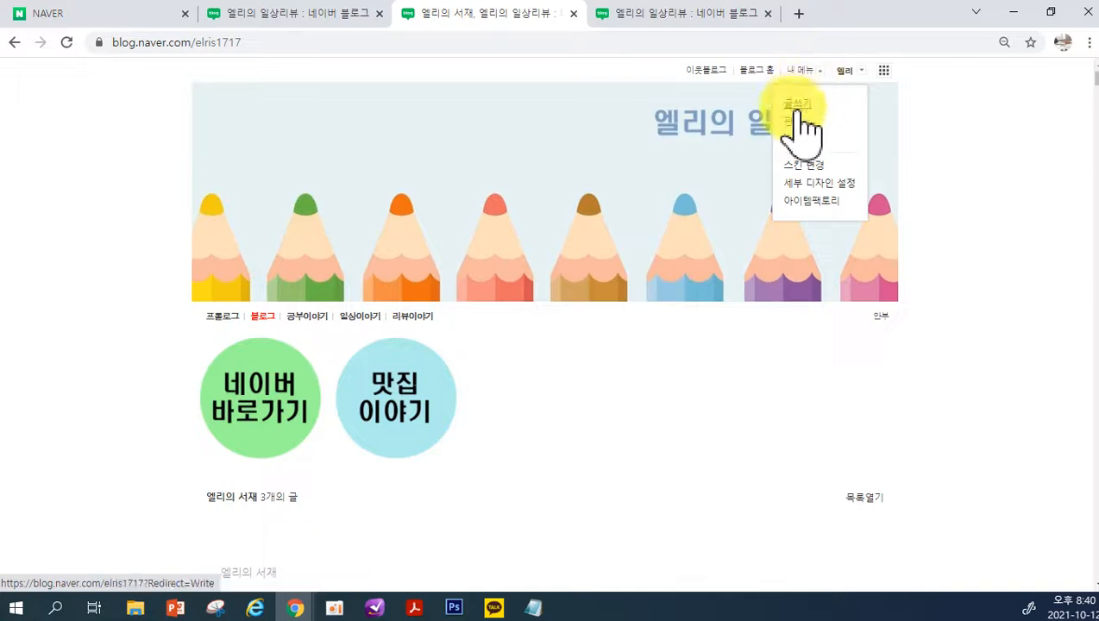
pyautogui.click(792, 125)
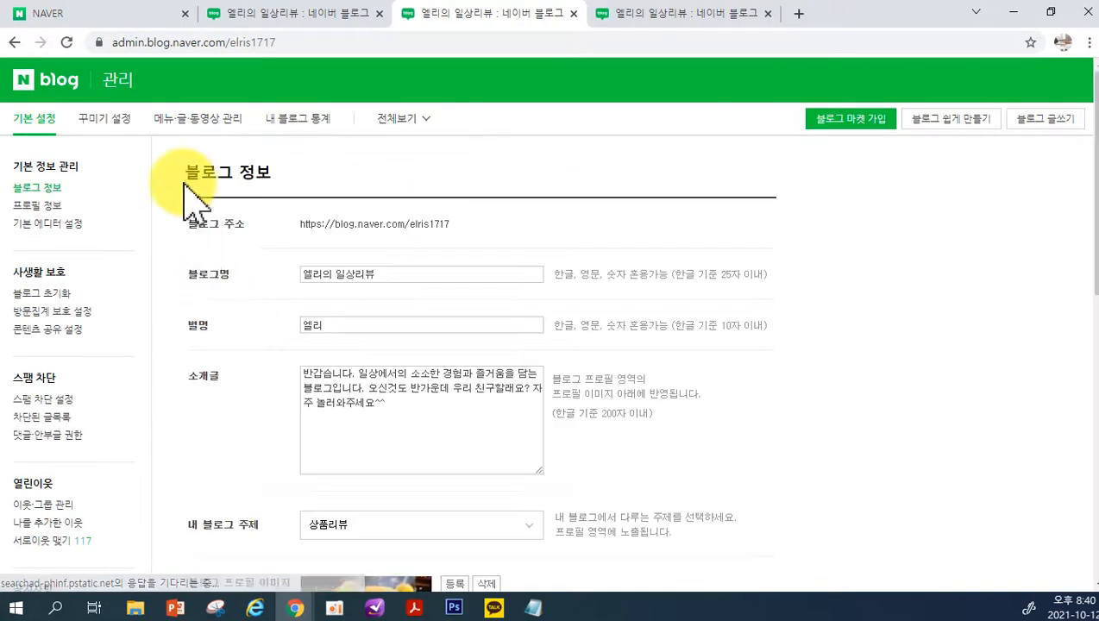
pyautogui.click(195, 119)
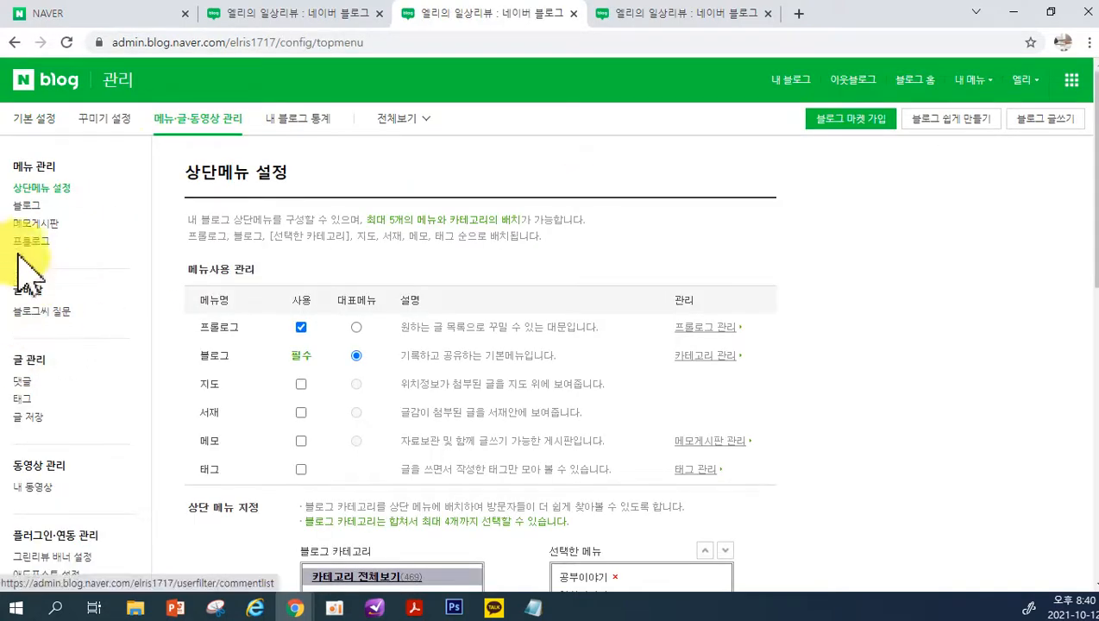
pyautogui.click(26, 205)
pyautogui.scroll(-1, 246, 354)
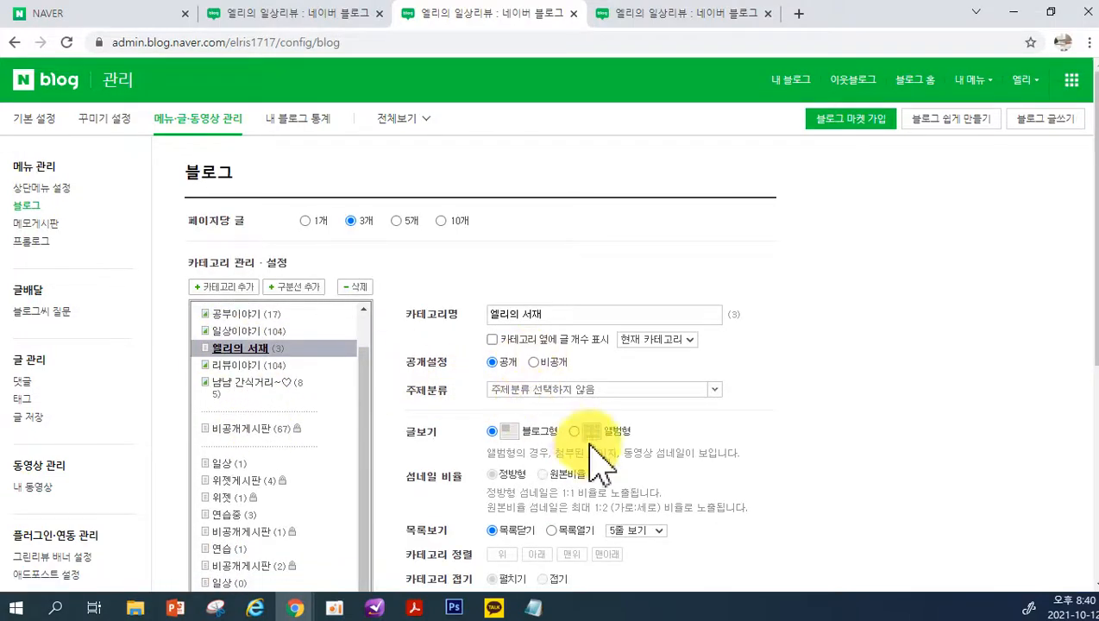
# Set the 글보기 of the 엘리의 서재 category to 앨범형 and save the category settings
pyautogui.click(575, 432)
pyautogui.scroll(-5, 736, 491)
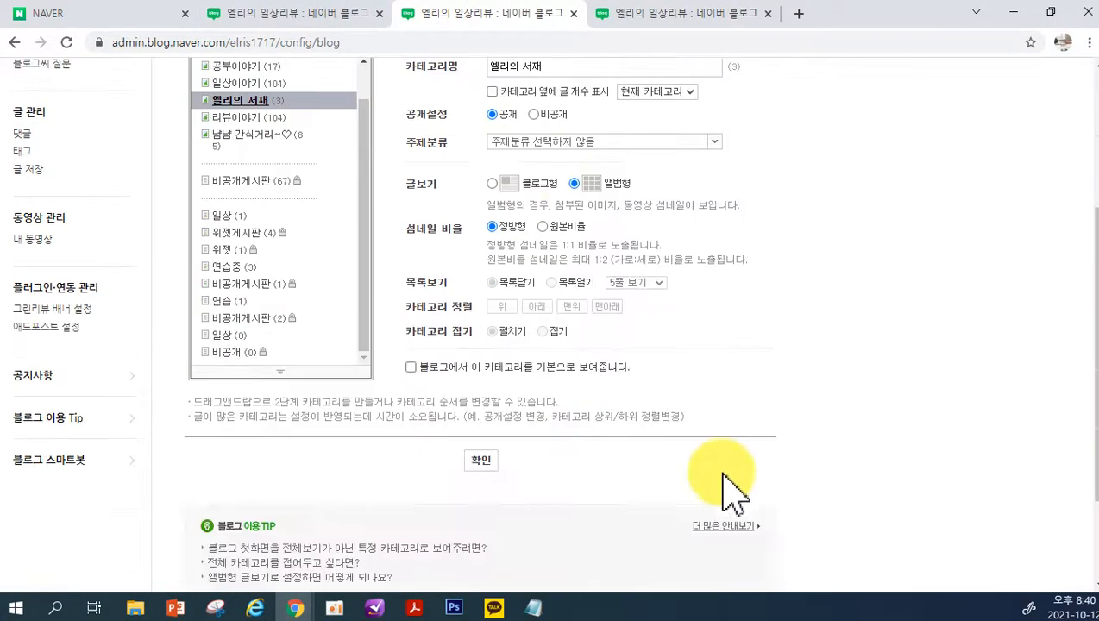
pyautogui.click(479, 328)
pyautogui.click(550, 346)
# Return to the blog and open the 엘리의 서재 category from its 카테고리 list
pyautogui.scroll(5, 647, 320)
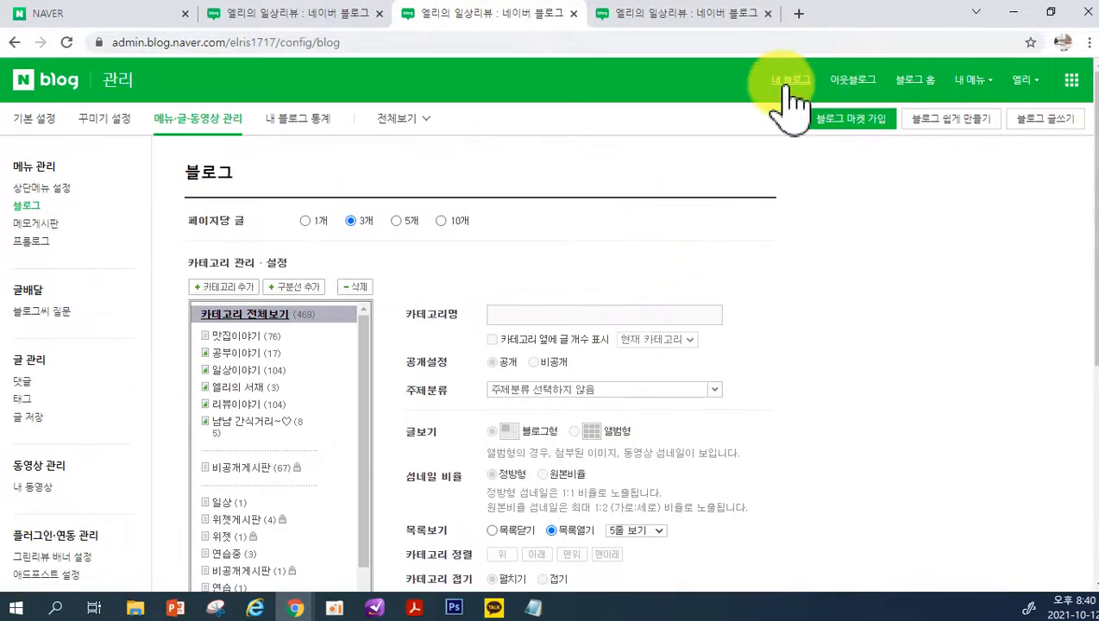
pyautogui.click(785, 109)
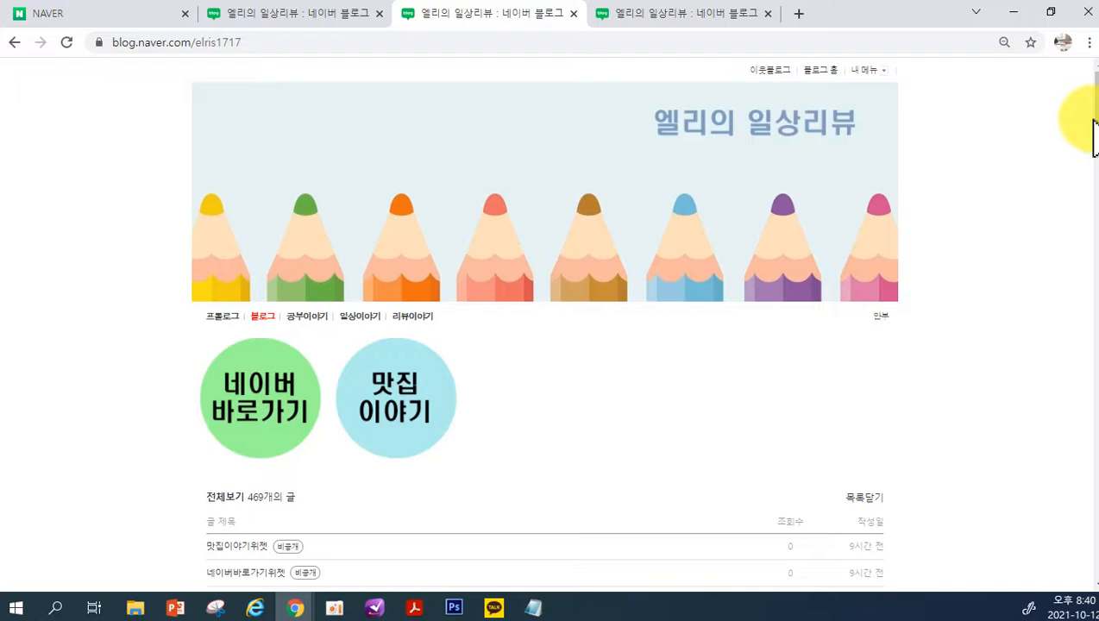
pyautogui.moveTo(1094, 114); pyautogui.dragTo(1089, 556)
pyautogui.click(386, 301)
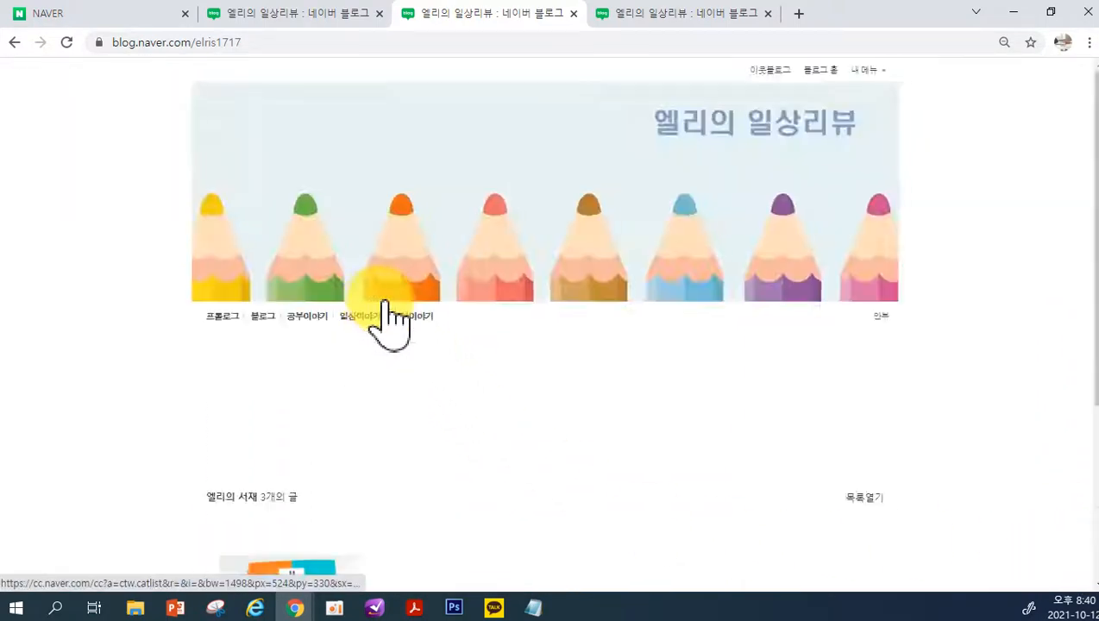
# Examine how the 엘리의 서재 posts are arranged as thumbnails in the album view
pyautogui.scroll(-2, 829, 362)
pyautogui.scroll(3, 832, 364)
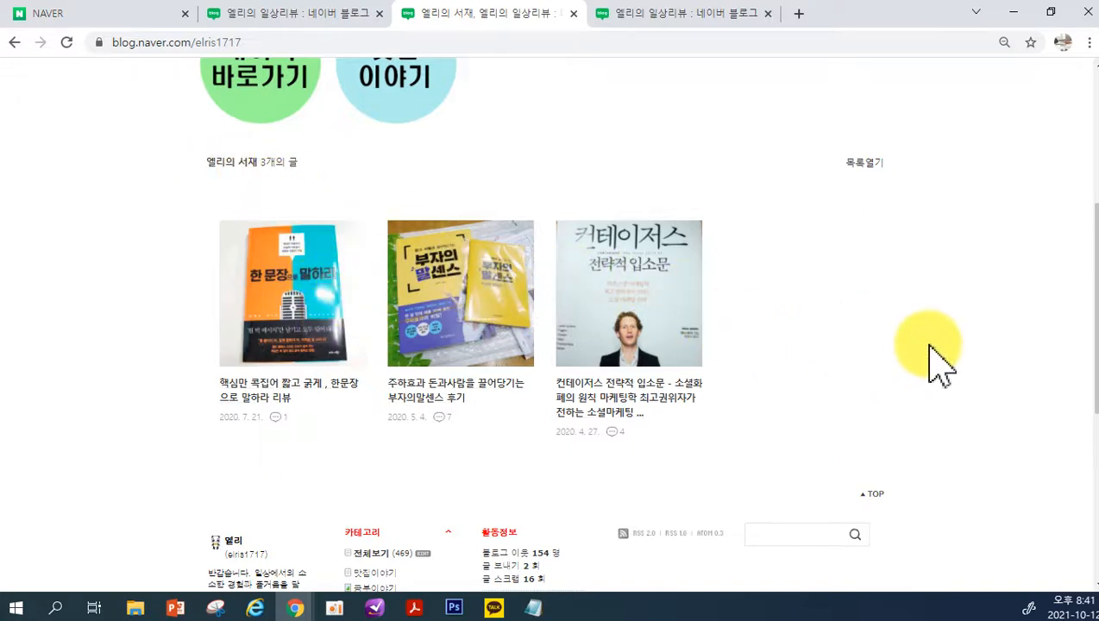
pyautogui.scroll(-1, 928, 353)
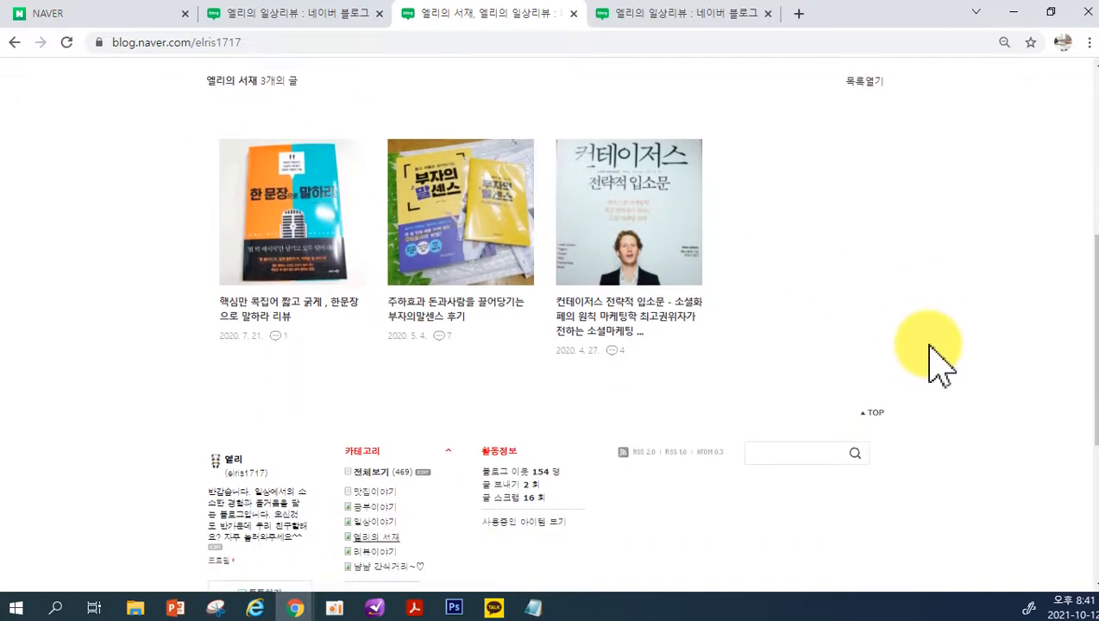
pyautogui.scroll(2, 893, 290)
pyautogui.scroll(-4, 832, 302)
pyautogui.scroll(-1, 842, 315)
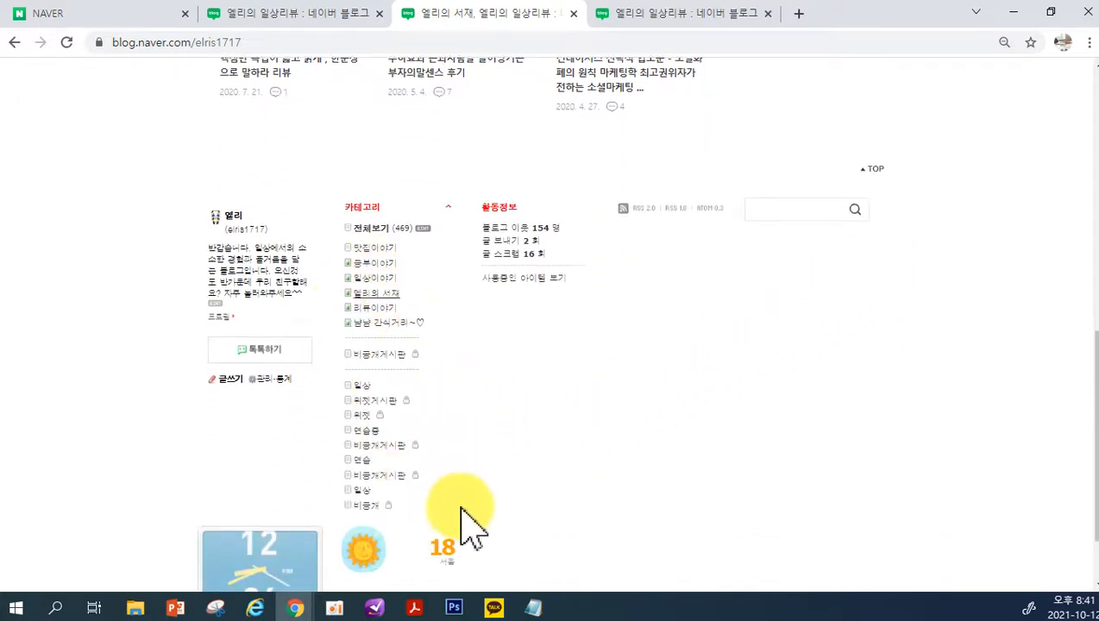
# Reopen category management from the blog's 카테고리 list and review the 글보기 options
pyautogui.click(423, 227)
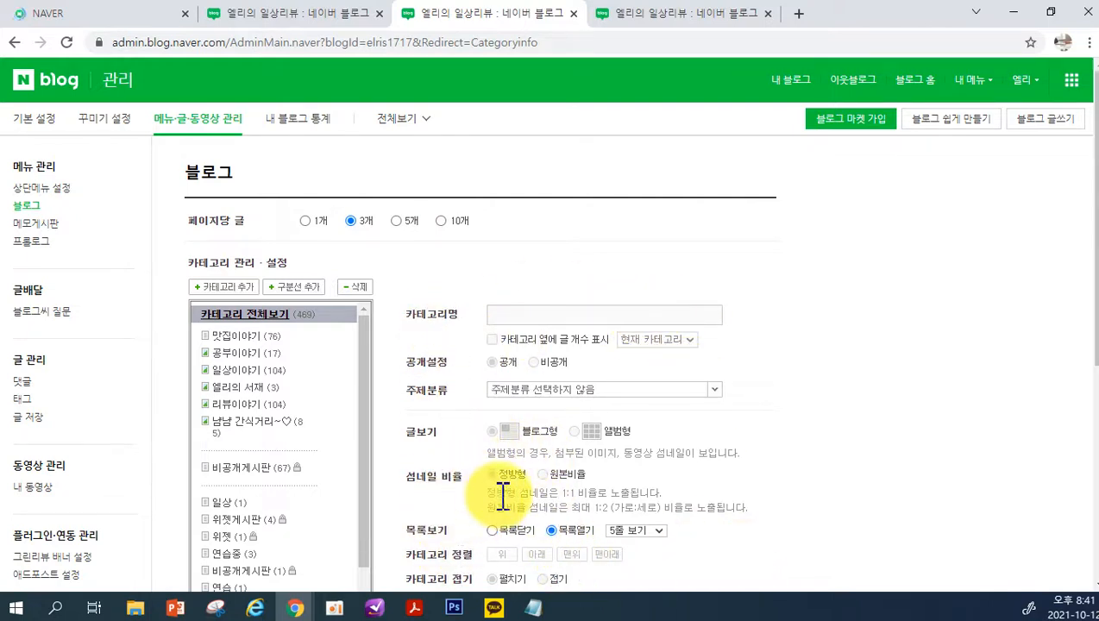
pyautogui.scroll(-1, 501, 492)
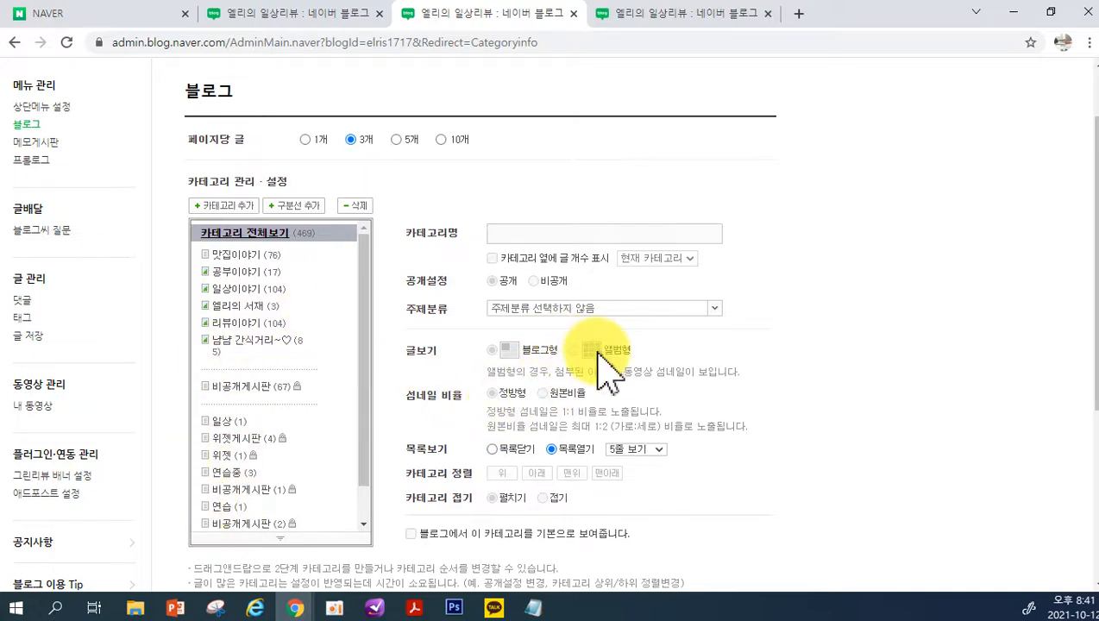
# Switch to the other Chrome window, close its developer tools settings and bring up the 탑부동산 blog's 일상이야기 thumbnail list
pyautogui.moveTo(299, 614)
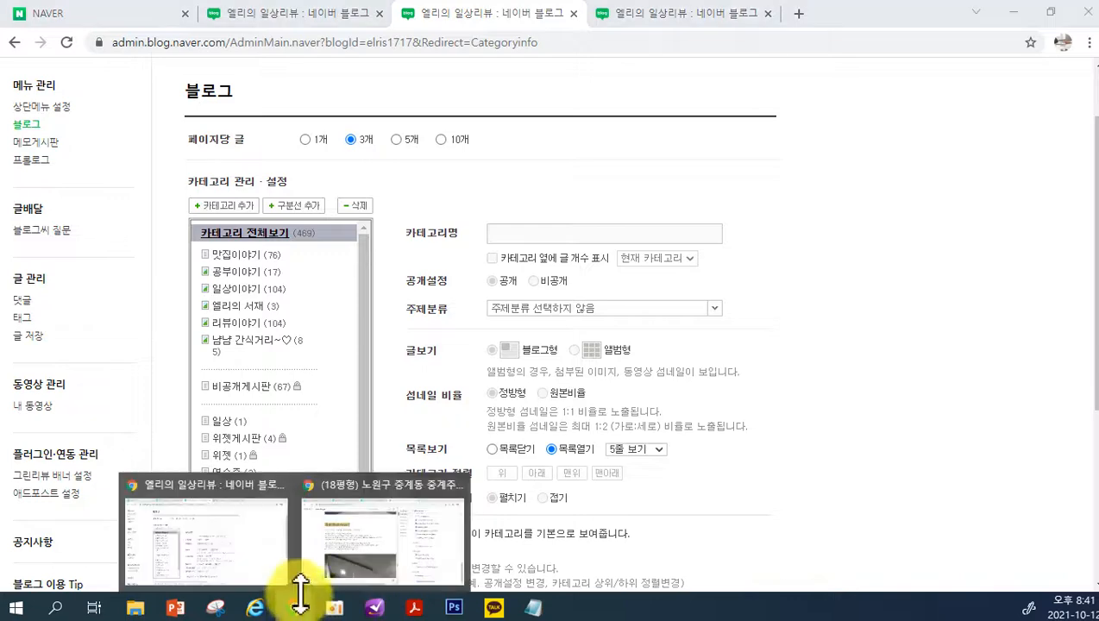
pyautogui.click(319, 552)
pyautogui.scroll(-3, 518, 320)
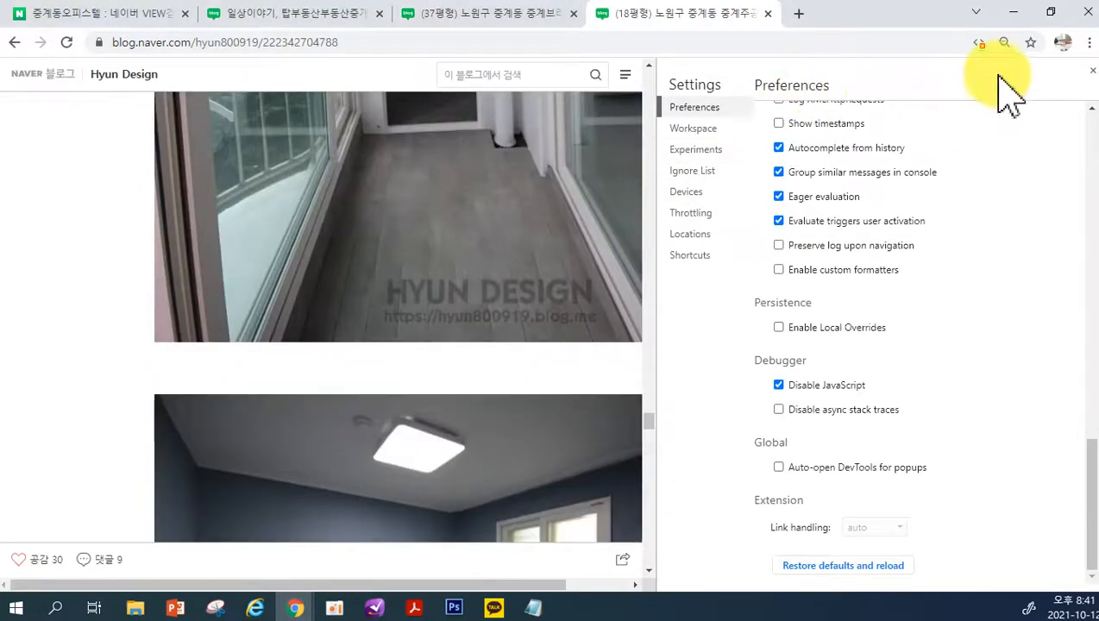
pyautogui.click(1091, 70)
pyautogui.click(546, 17)
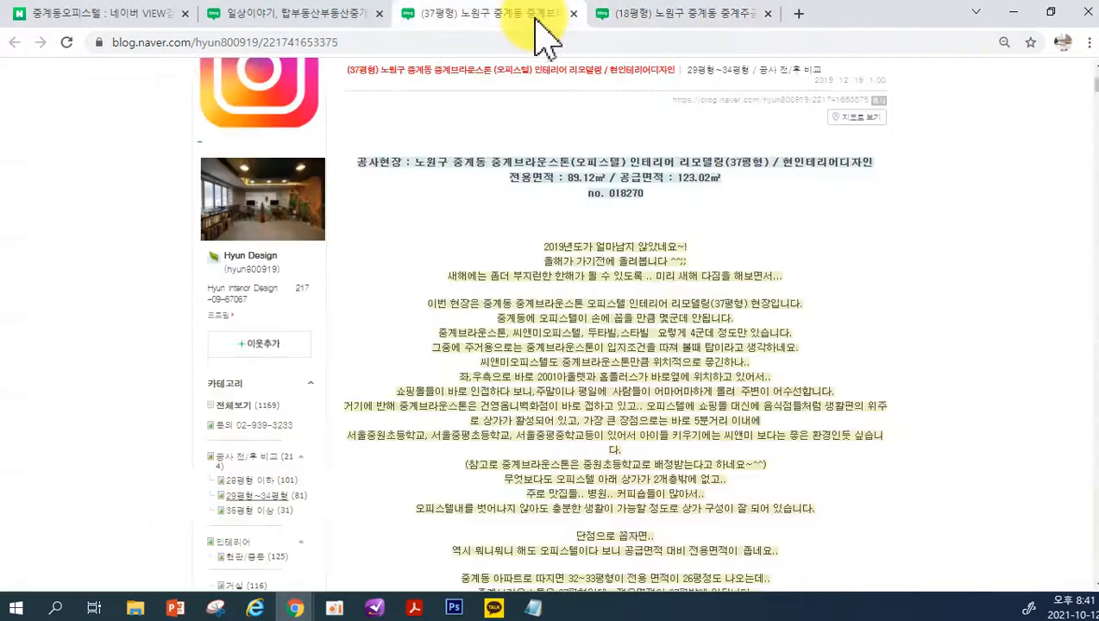
pyautogui.click(363, 13)
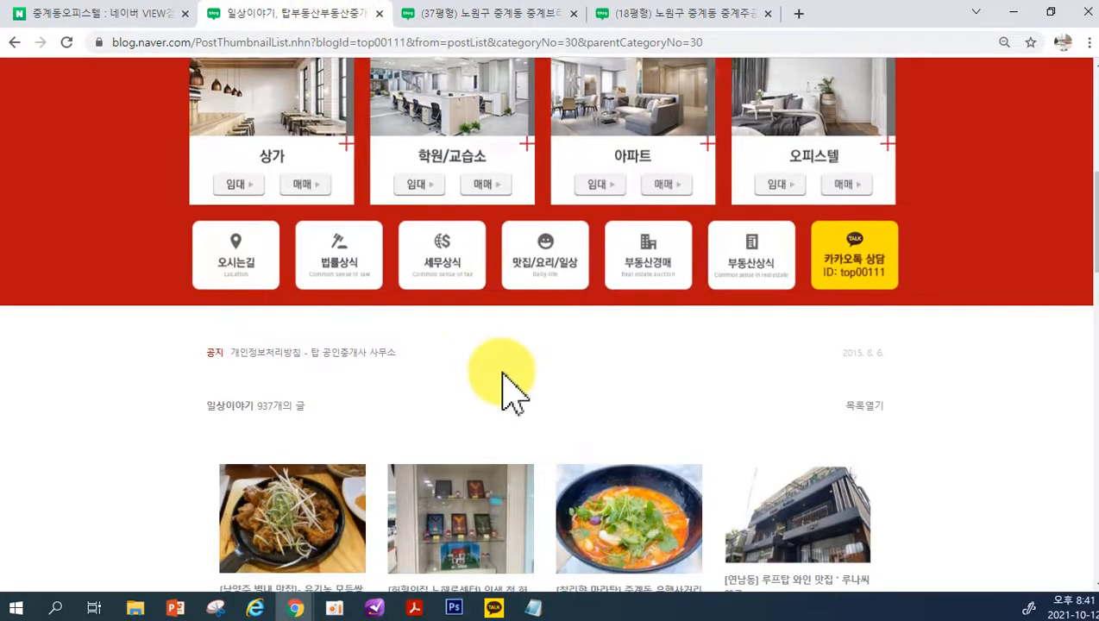
# Open the 법률상식 category on the 탑부동산 blog and look through its post thumbnails
pyautogui.scroll(-2, 508, 388)
pyautogui.scroll(-2, 466, 381)
pyautogui.scroll(5, 463, 373)
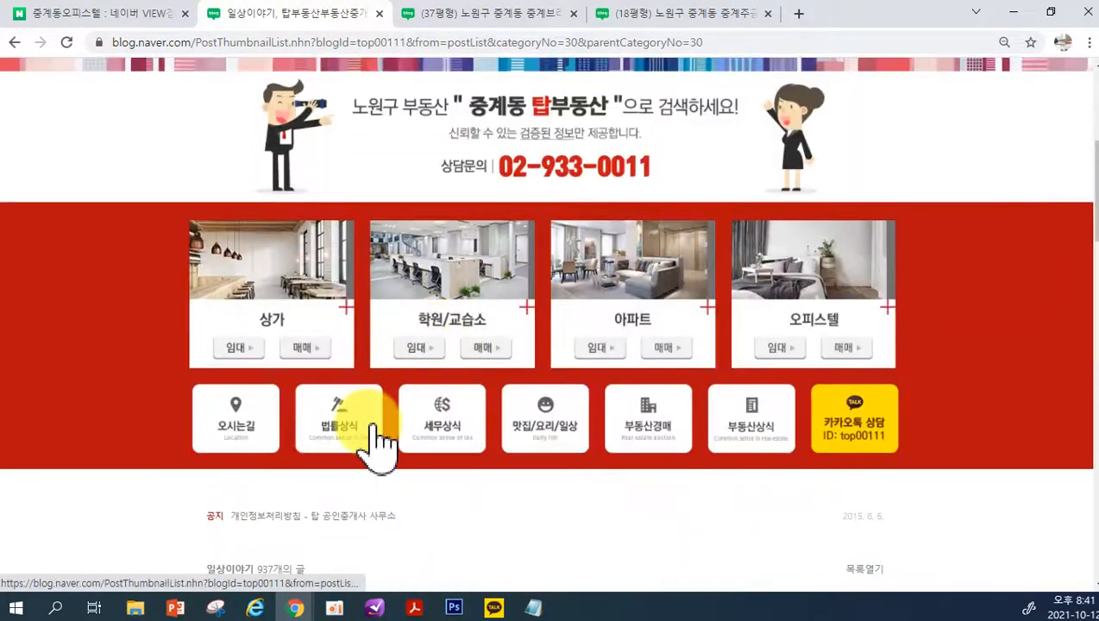
pyautogui.click(364, 439)
pyautogui.scroll(-1, 392, 422)
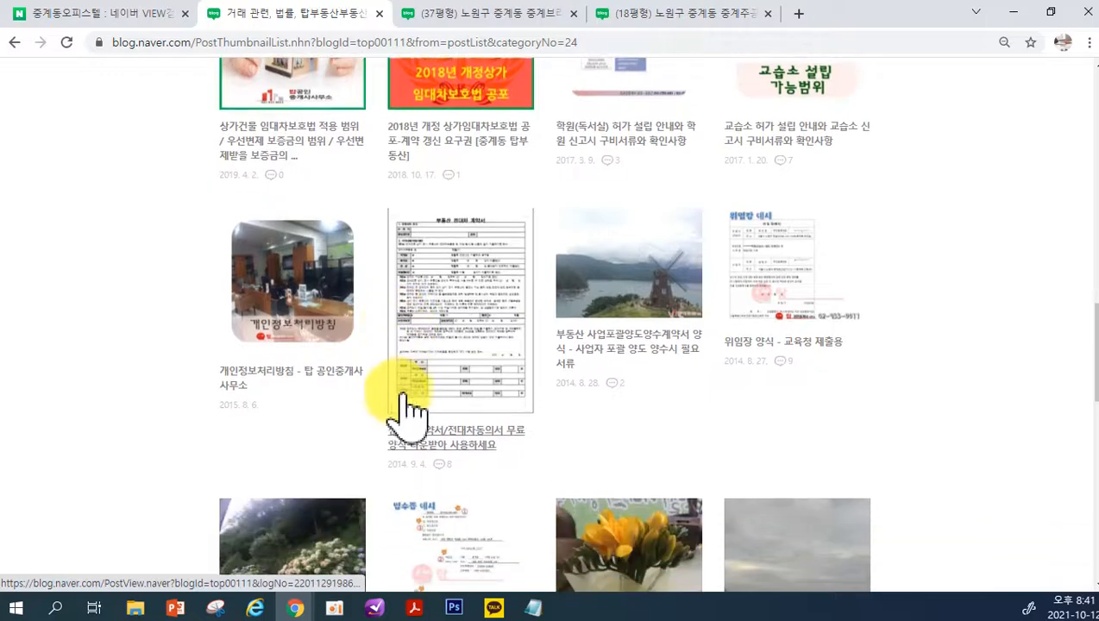
# Open the 세무상식 category and examine how its post thumbnails are arranged in the album layout
pyautogui.scroll(9, 405, 413)
pyautogui.click(442, 198)
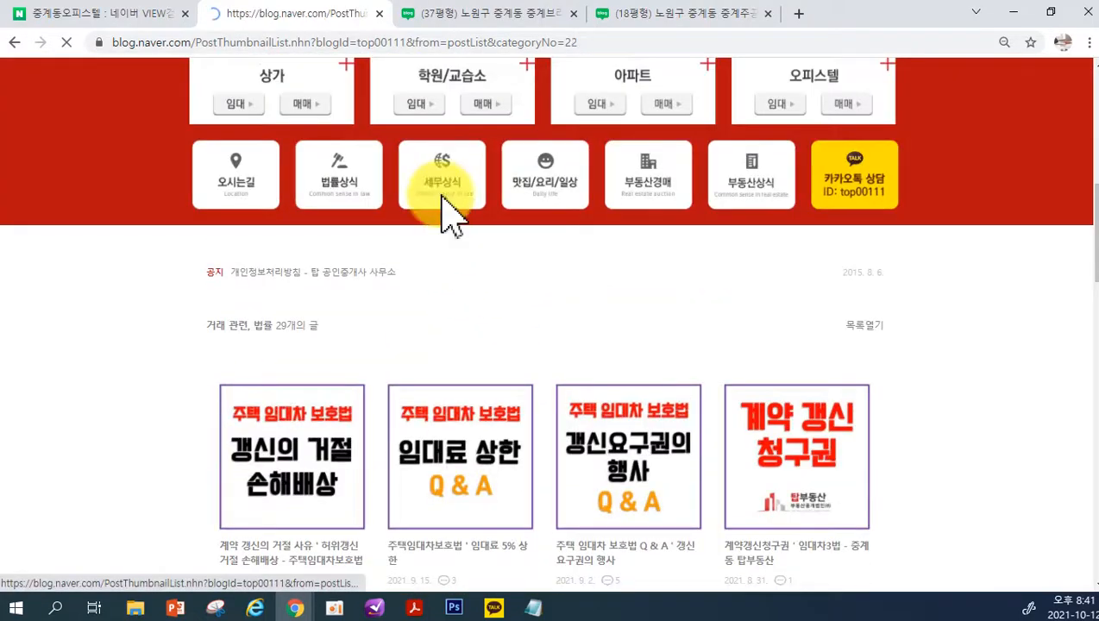
pyautogui.scroll(-2, 449, 208)
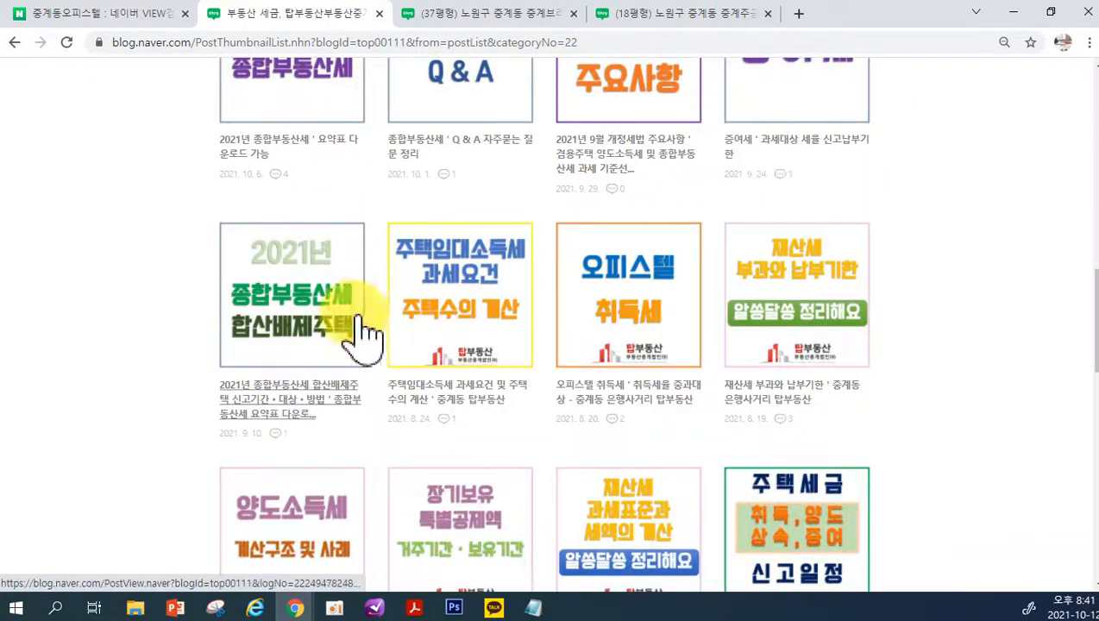
pyautogui.scroll(-3, 874, 474)
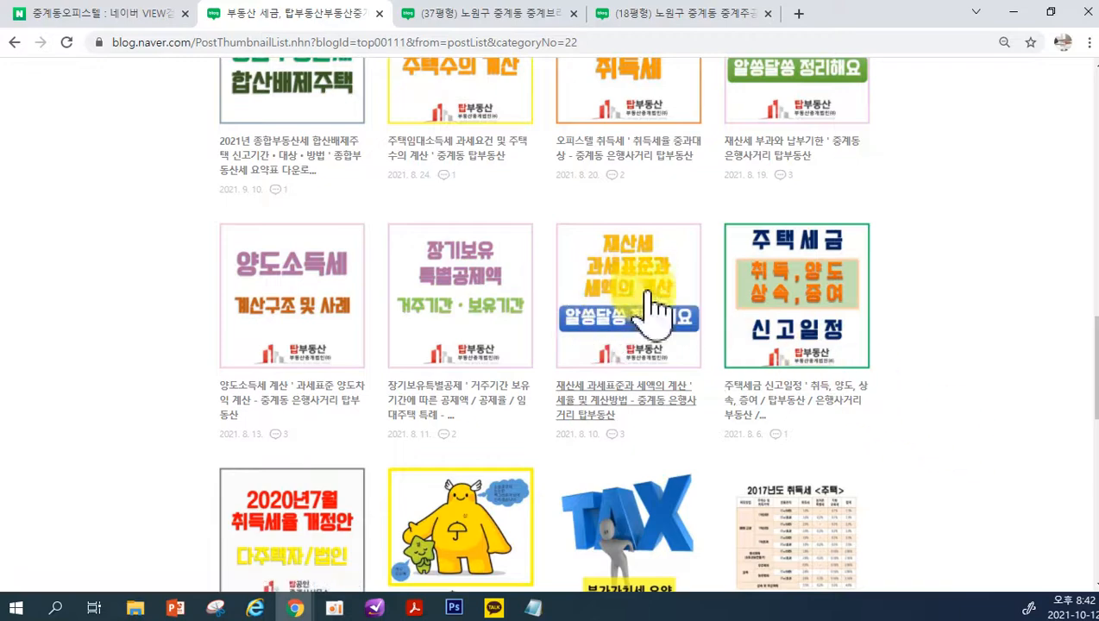
pyautogui.scroll(-2, 674, 523)
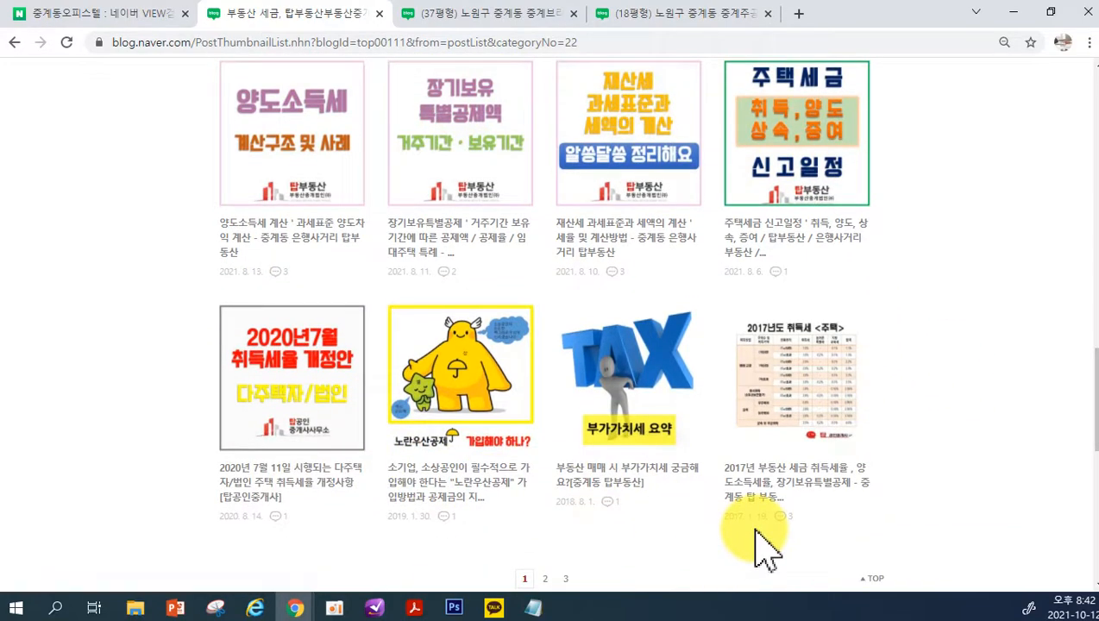
pyautogui.scroll(8, 766, 544)
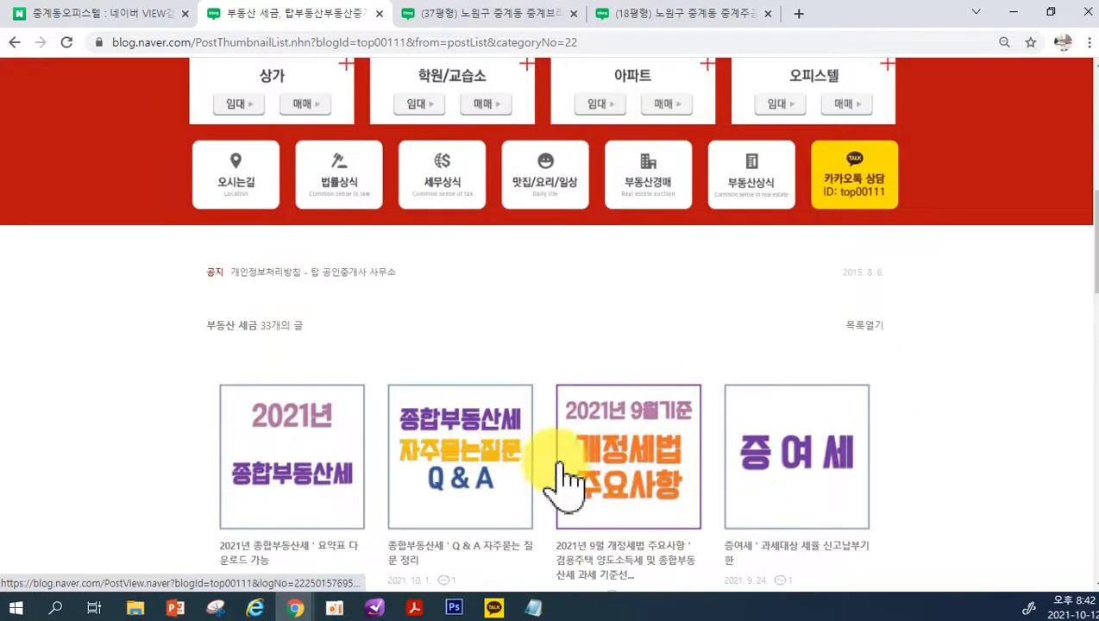
# Bring up the 37평형 interior remodelling post briefly and return to the Chrome window with the blog's category management page
pyautogui.click(976, 12)
pyautogui.click(483, 13)
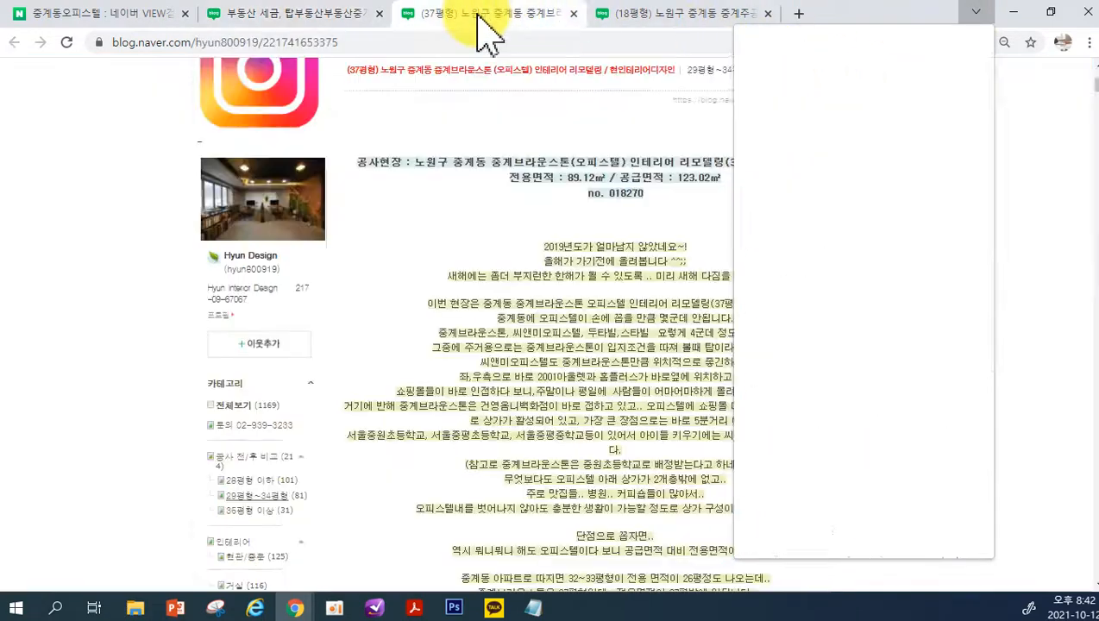
pyautogui.moveTo(294, 609)
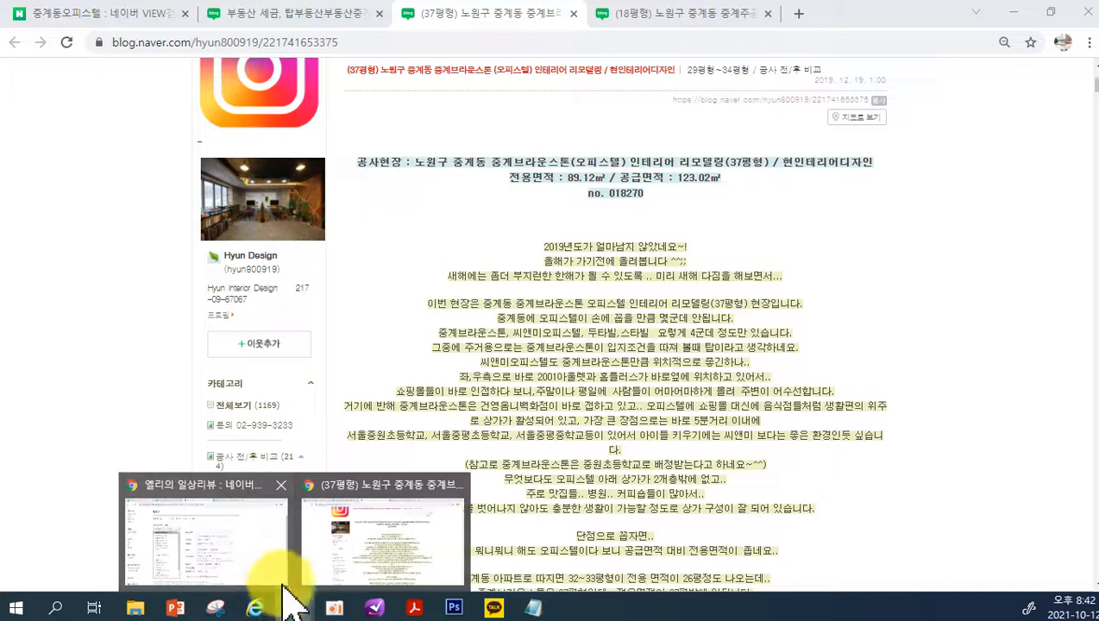
pyautogui.click(258, 561)
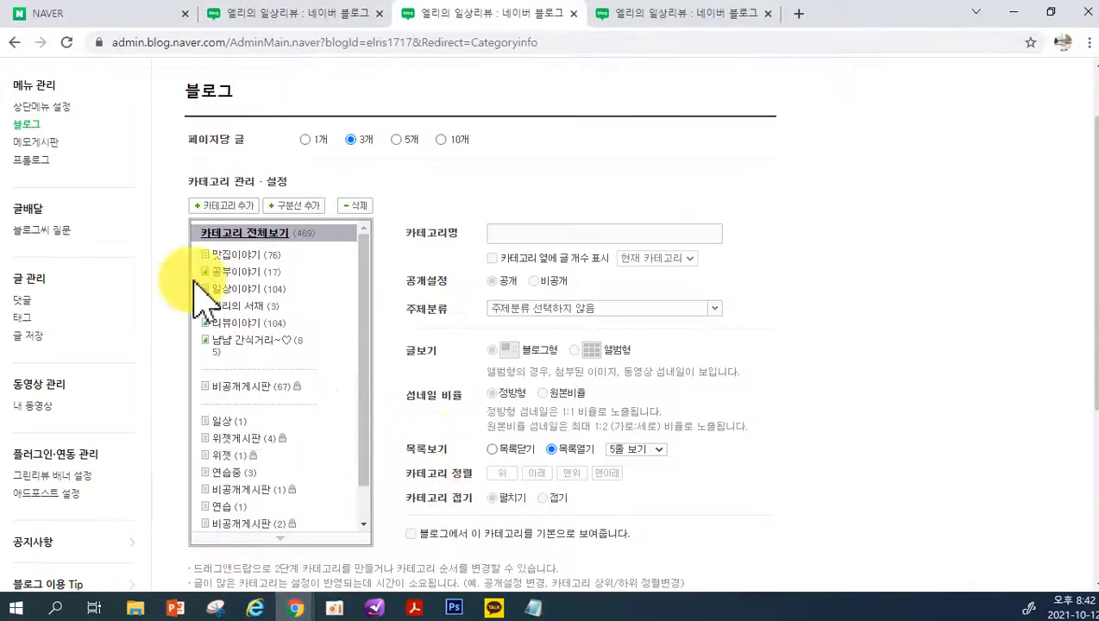
# Review the 블로그 category settings and open the 메모게시판 management page
pyautogui.scroll(1, 280, 366)
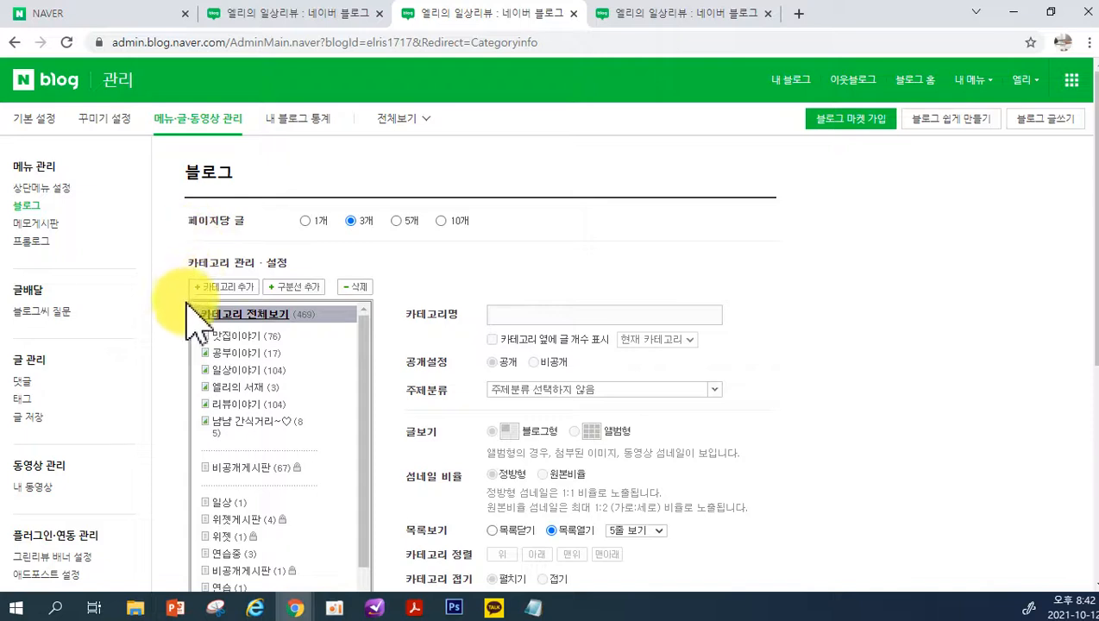
pyautogui.scroll(-1, 210, 512)
pyautogui.scroll(-3, 314, 466)
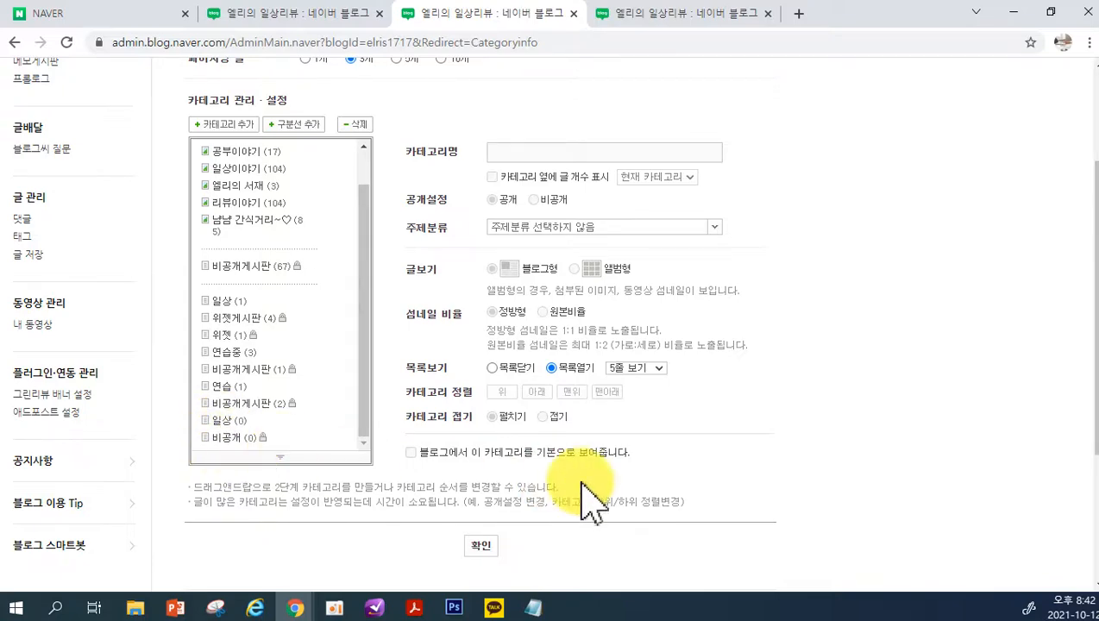
pyautogui.scroll(3, 51, 349)
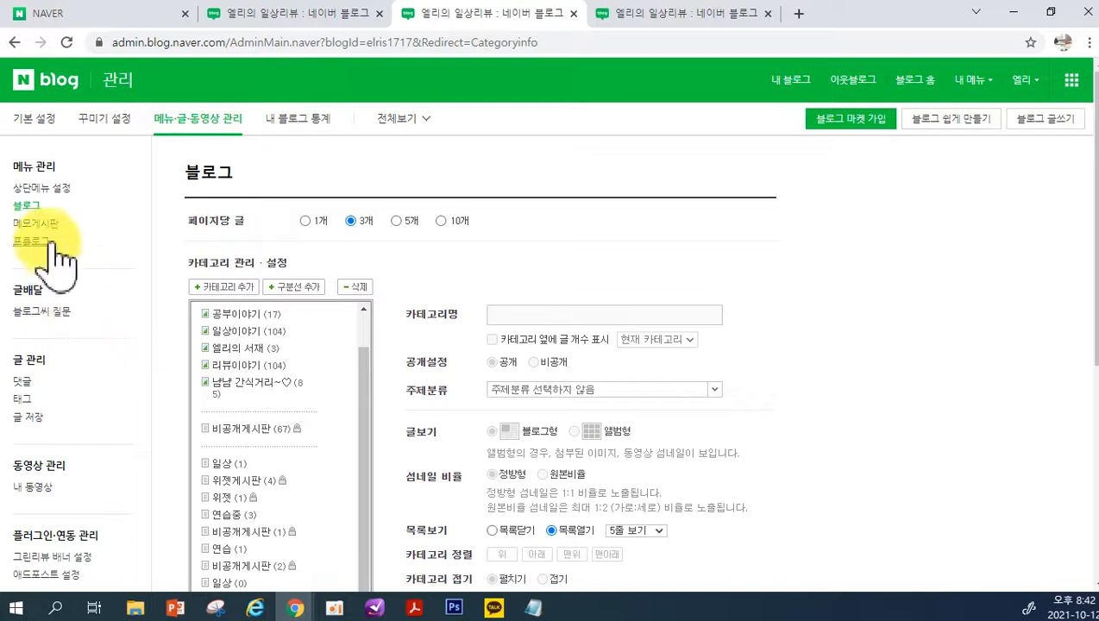
pyautogui.click(39, 224)
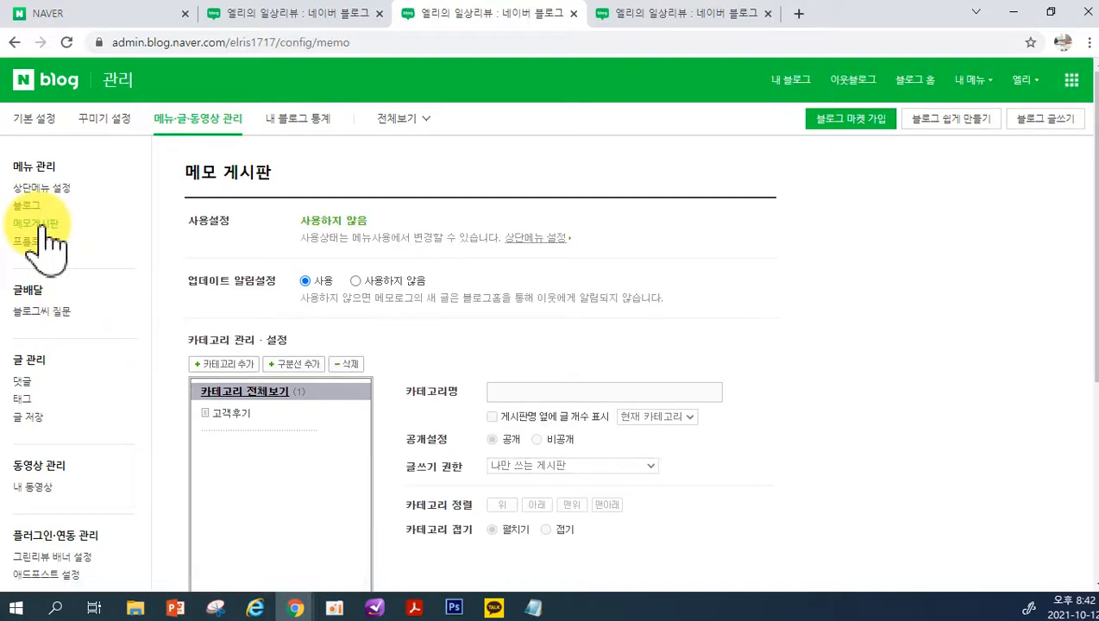
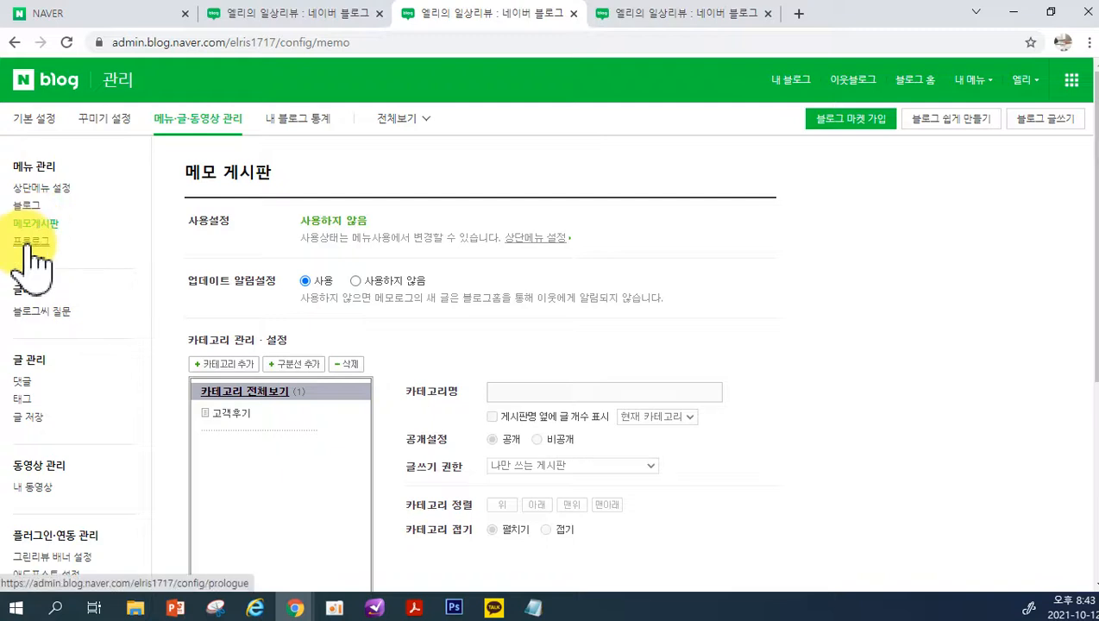
# Review the 프롤로그 view settings and open the 블로그씨 질문 delivery page
pyautogui.click(31, 243)
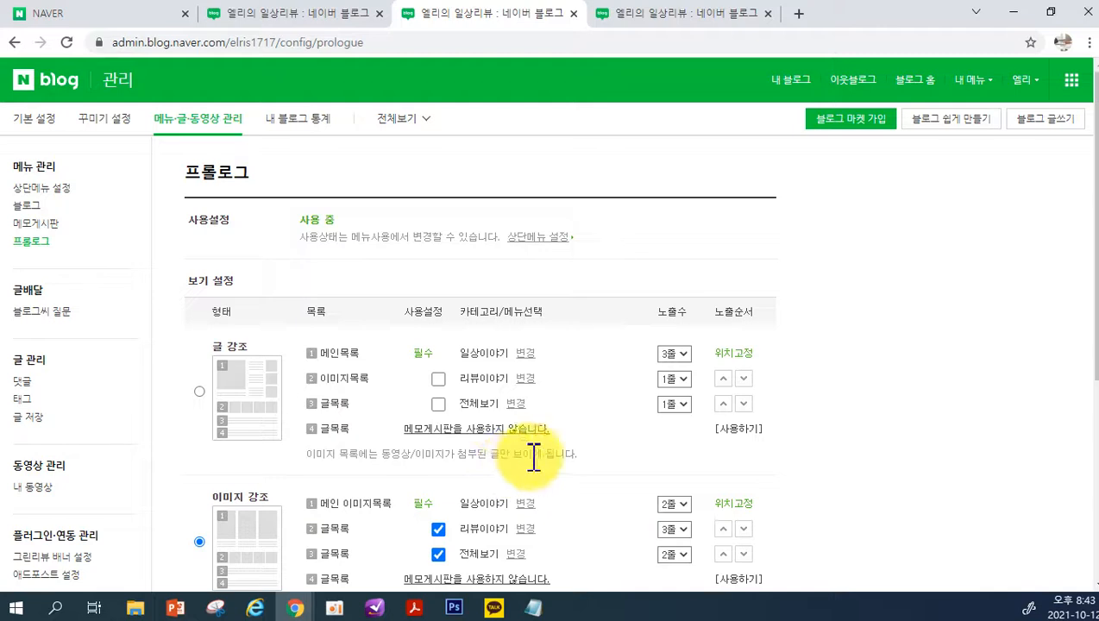
pyautogui.click(33, 314)
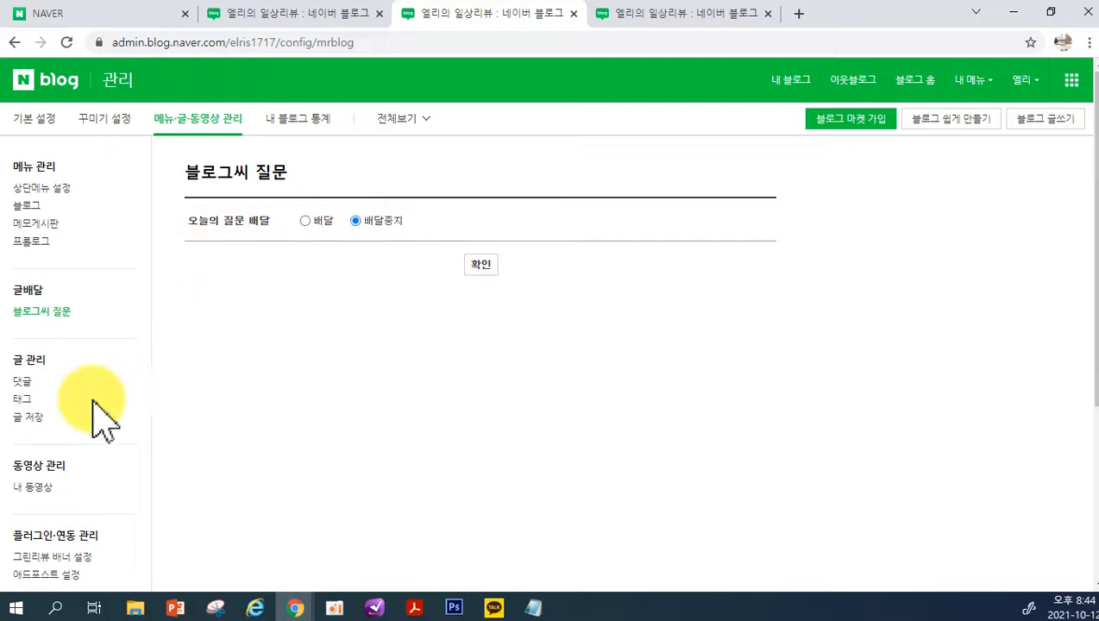
# Look through the 글 관리 pages for 댓글, 태그 and 글 저장
pyautogui.click(32, 382)
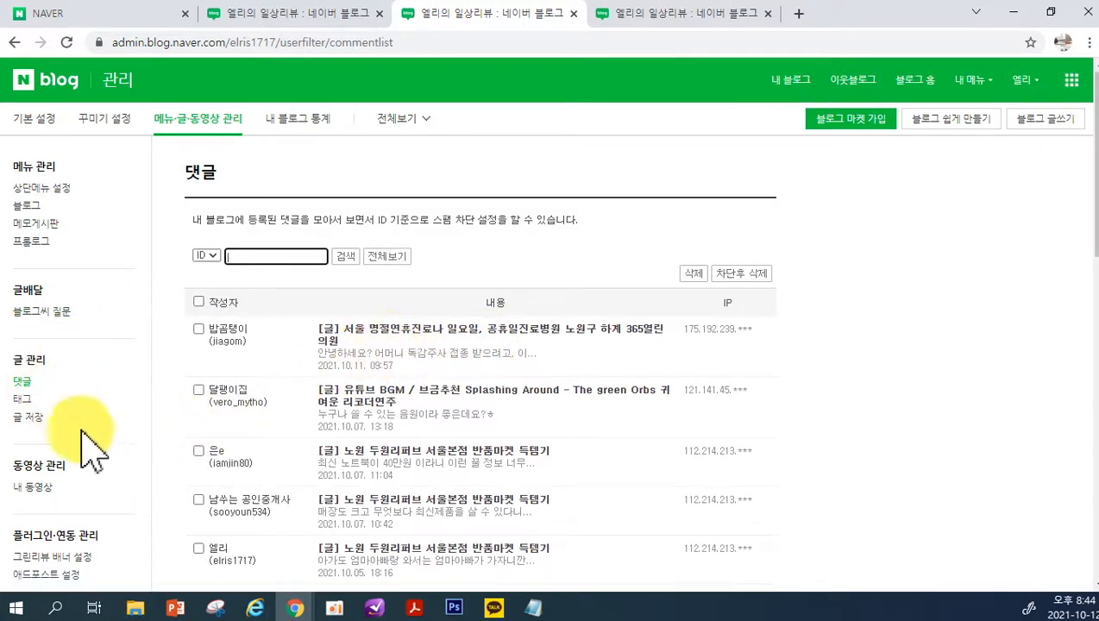
pyautogui.click(26, 400)
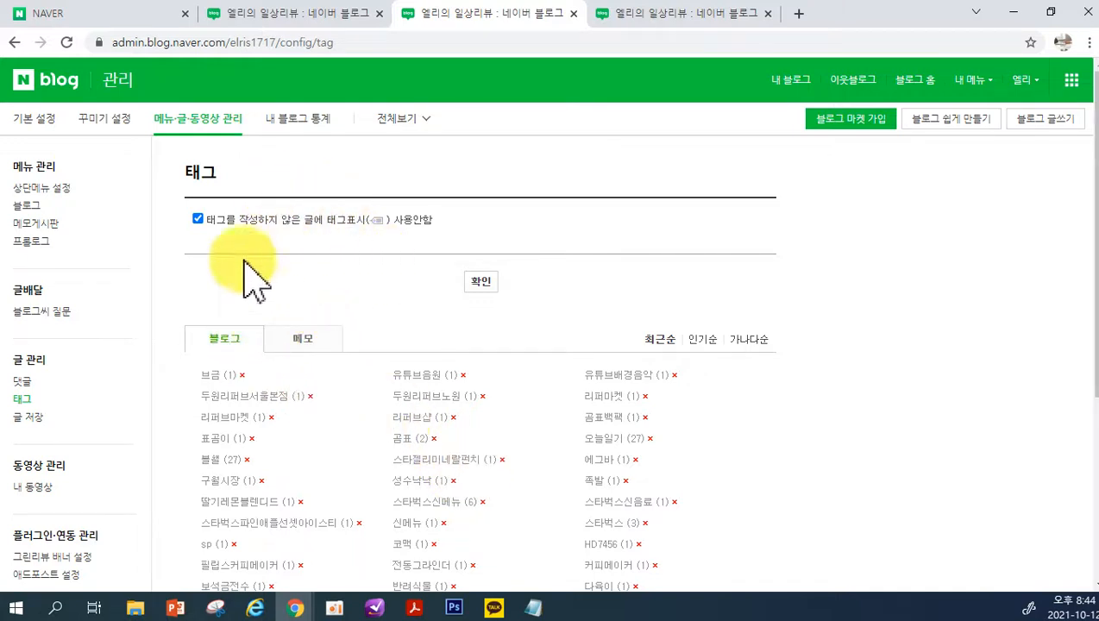
pyautogui.click(26, 420)
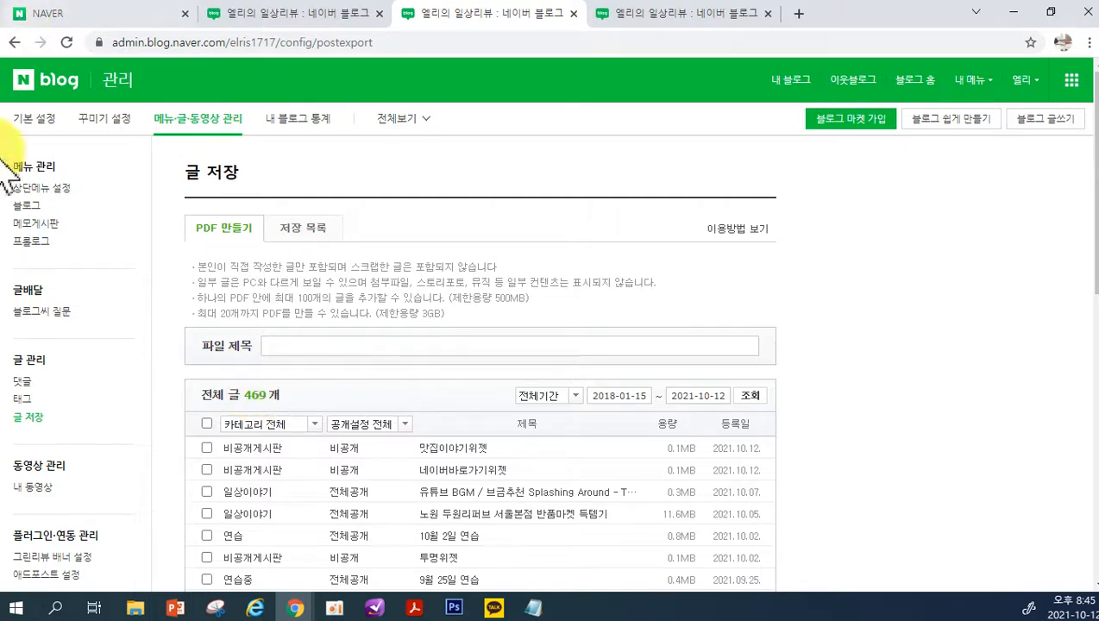
# Open the 내 동영상 list, view the play statistics of the 노원 두원리퍼브샵 video, and close the statistics page
pyautogui.click(49, 491)
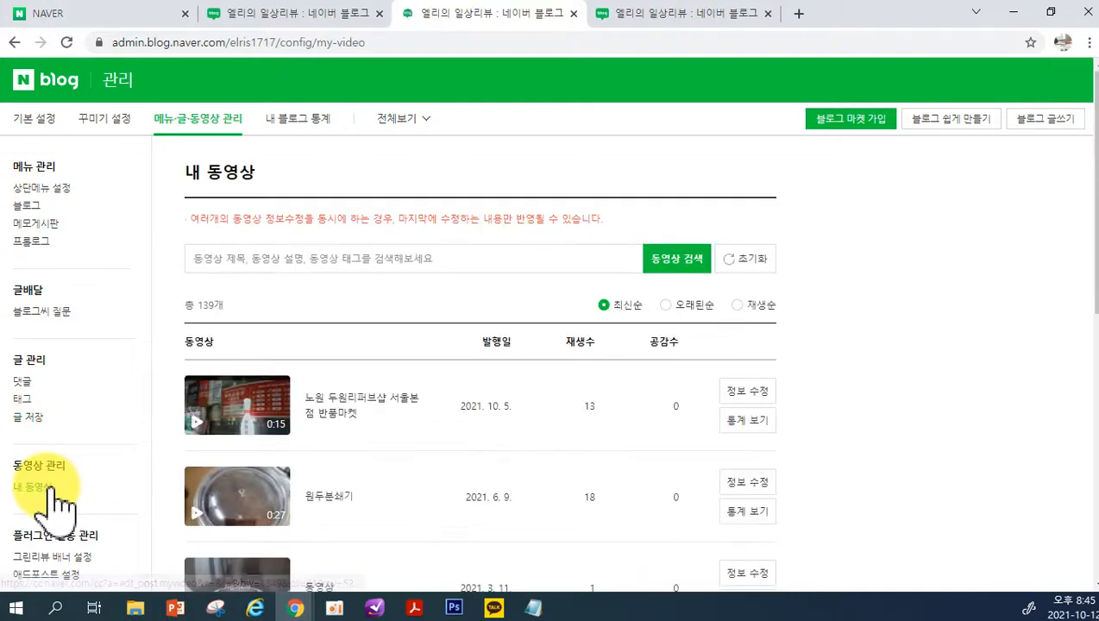
pyautogui.scroll(-1, 490, 412)
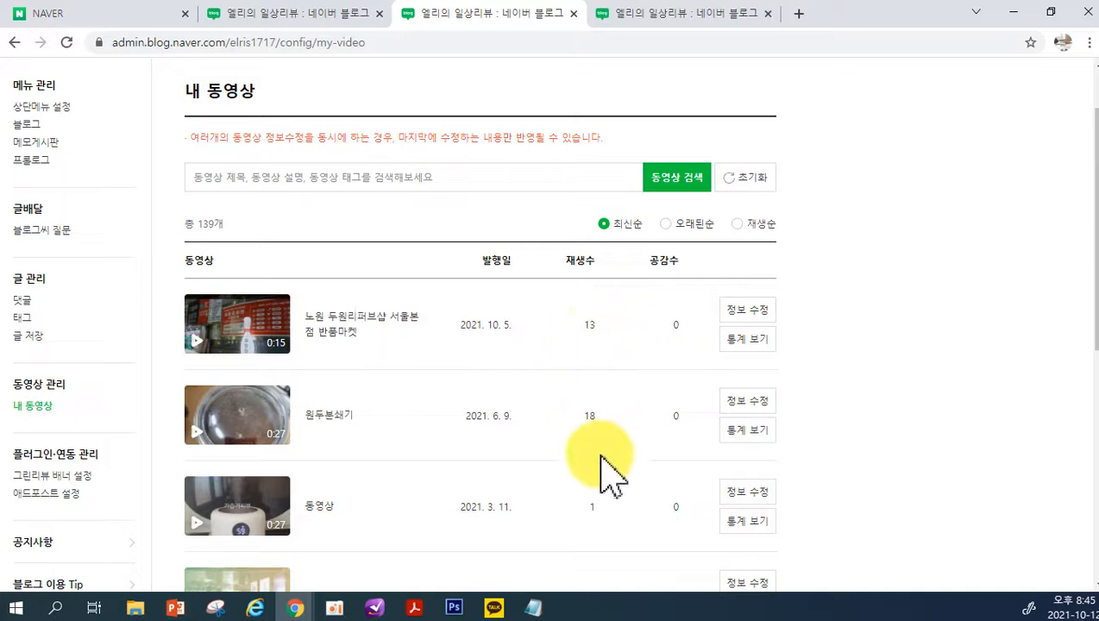
pyautogui.click(747, 339)
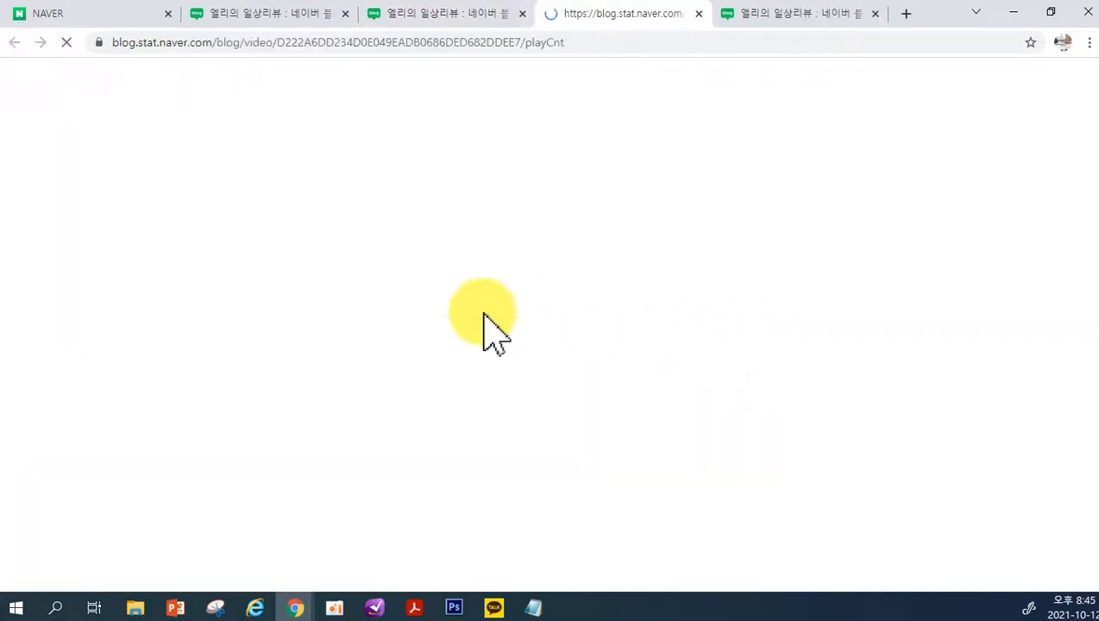
pyautogui.scroll(-5, 490, 466)
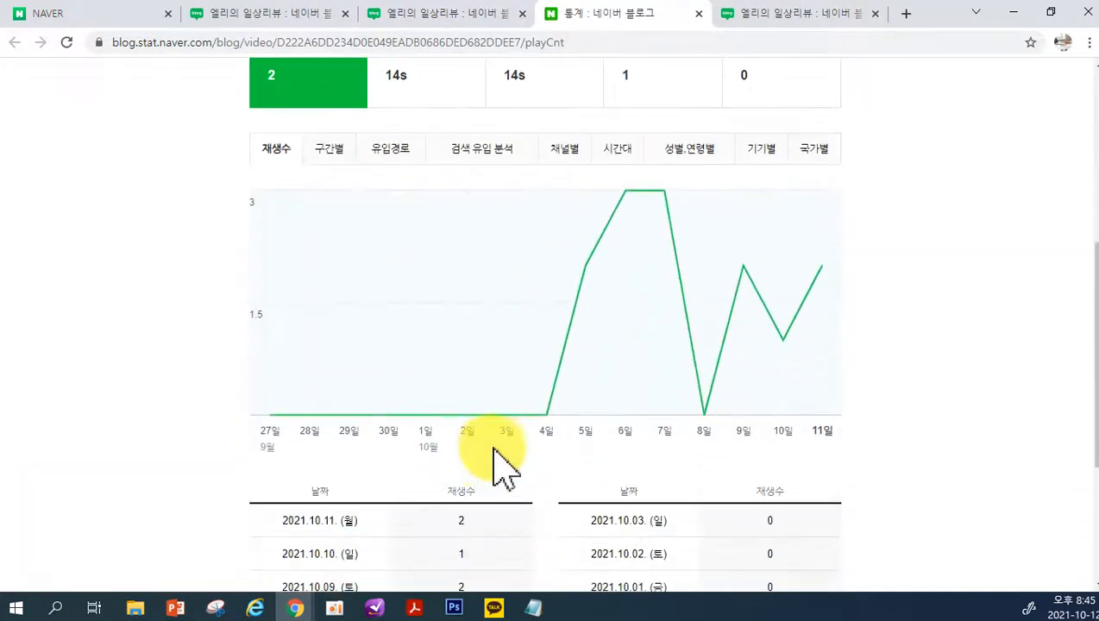
pyautogui.scroll(5, 504, 466)
pyautogui.click(698, 14)
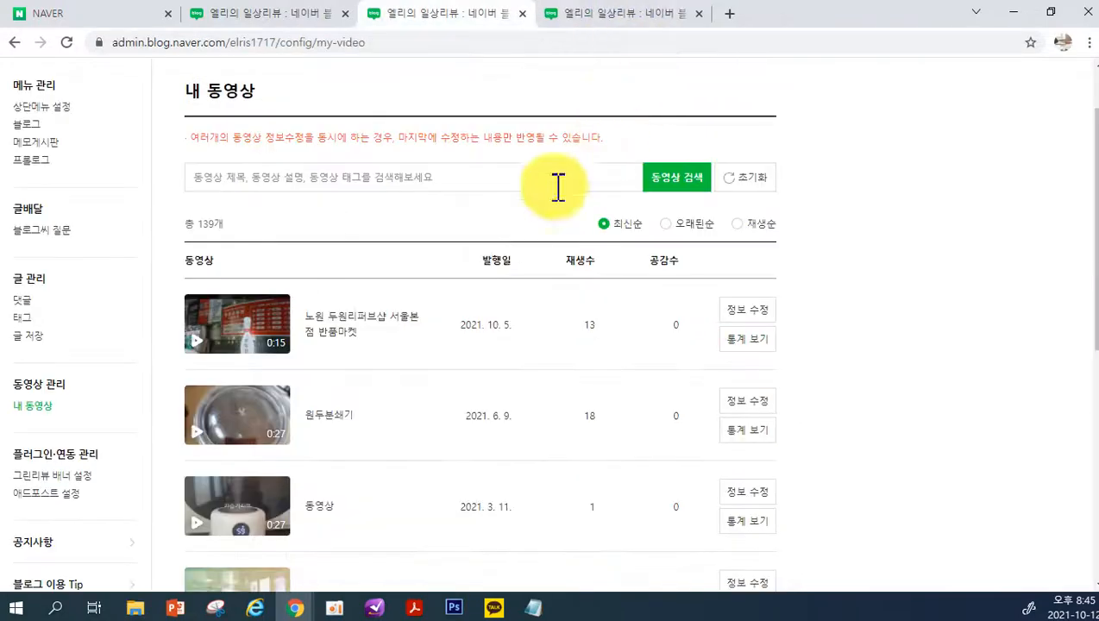
# Review the 그린리뷰 배너 설정 options and open the 애드포스트 설정 page
pyautogui.click(55, 477)
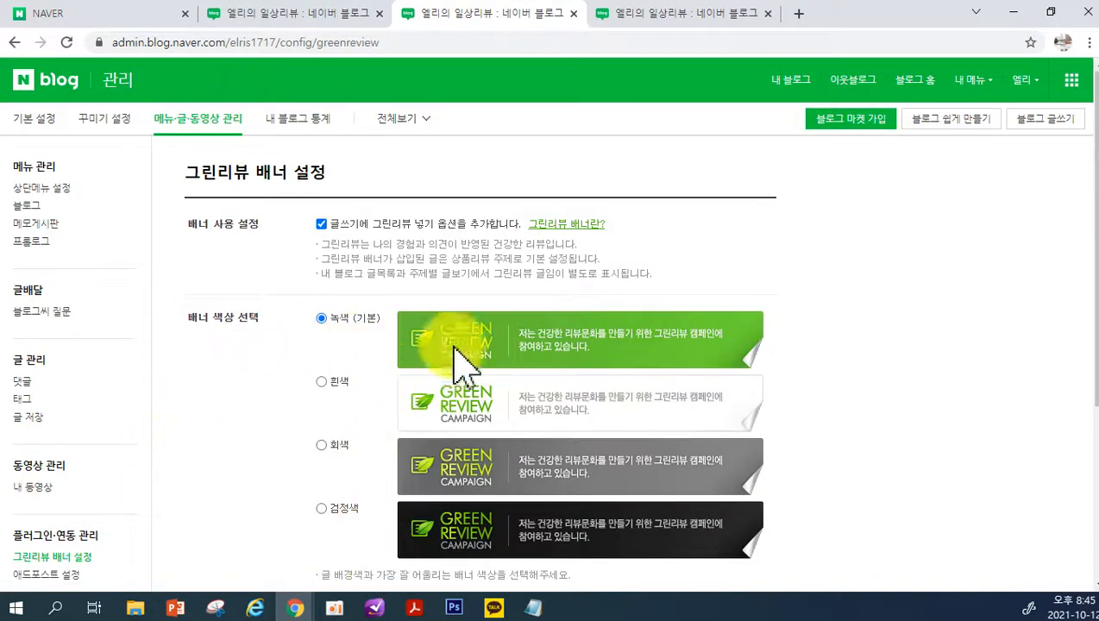
pyautogui.scroll(-2, 481, 466)
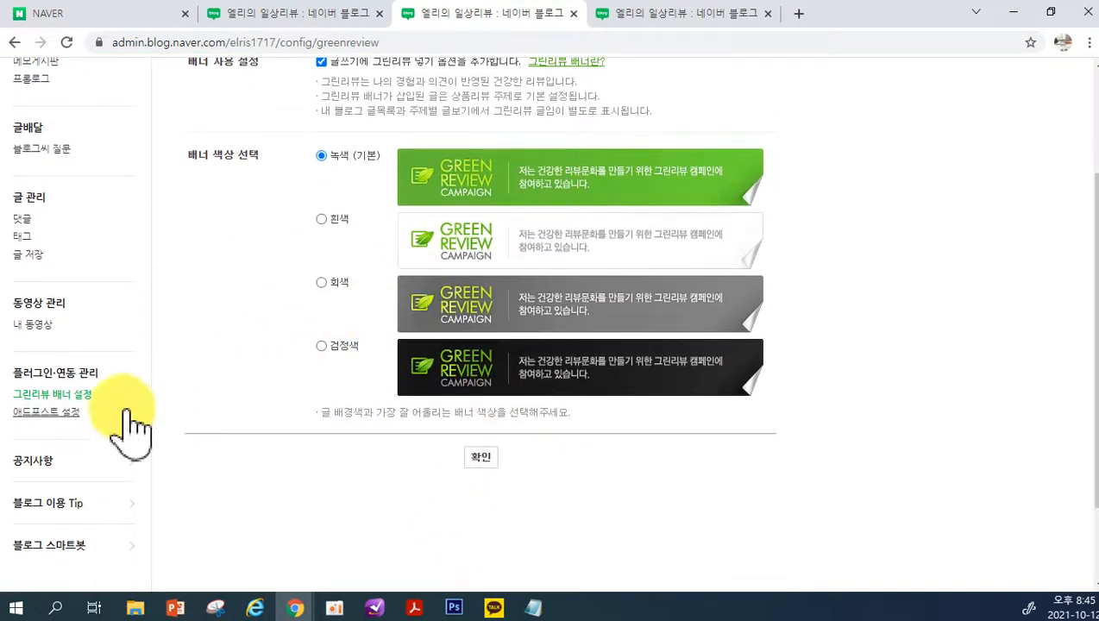
pyautogui.click(50, 413)
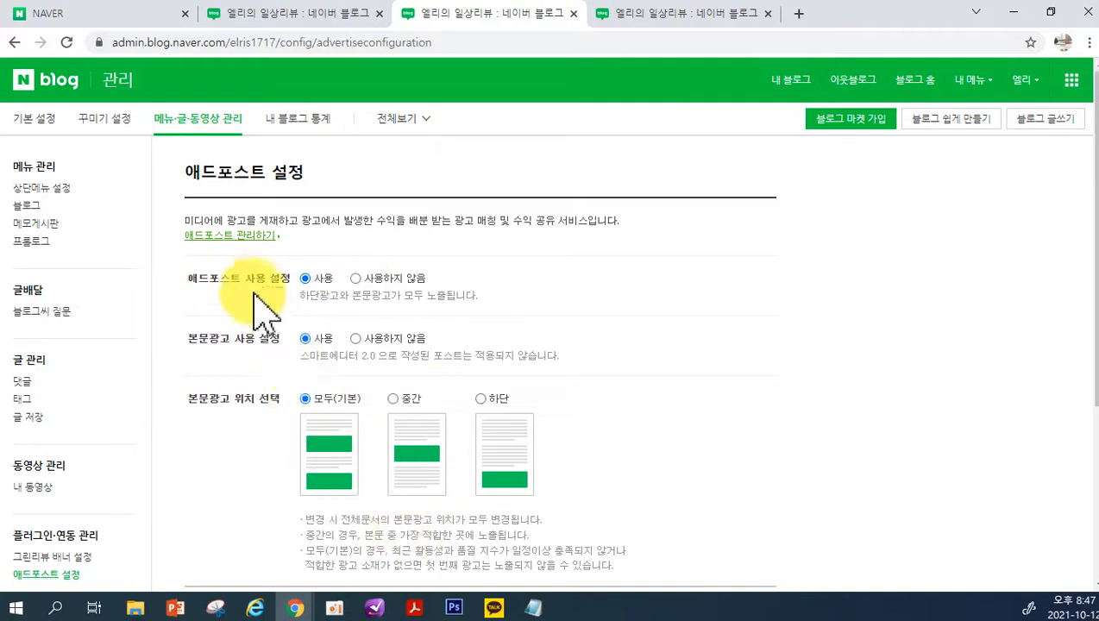
# Open the 애드포스트 management site and examine the balance, payout and account status sections
pyautogui.click(223, 237)
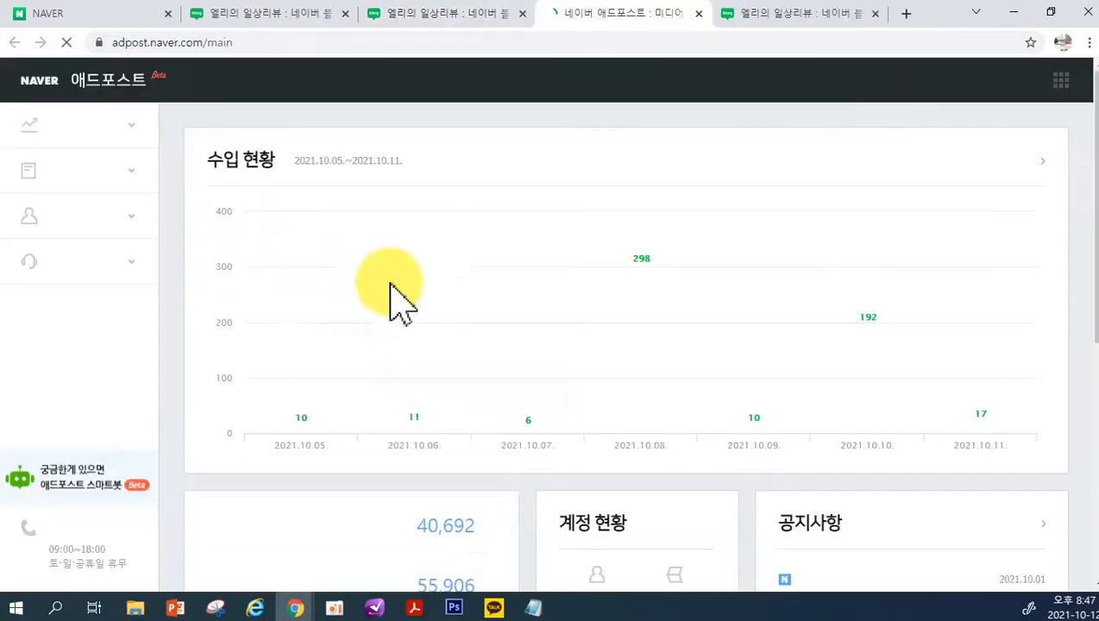
pyautogui.scroll(-2, 759, 397)
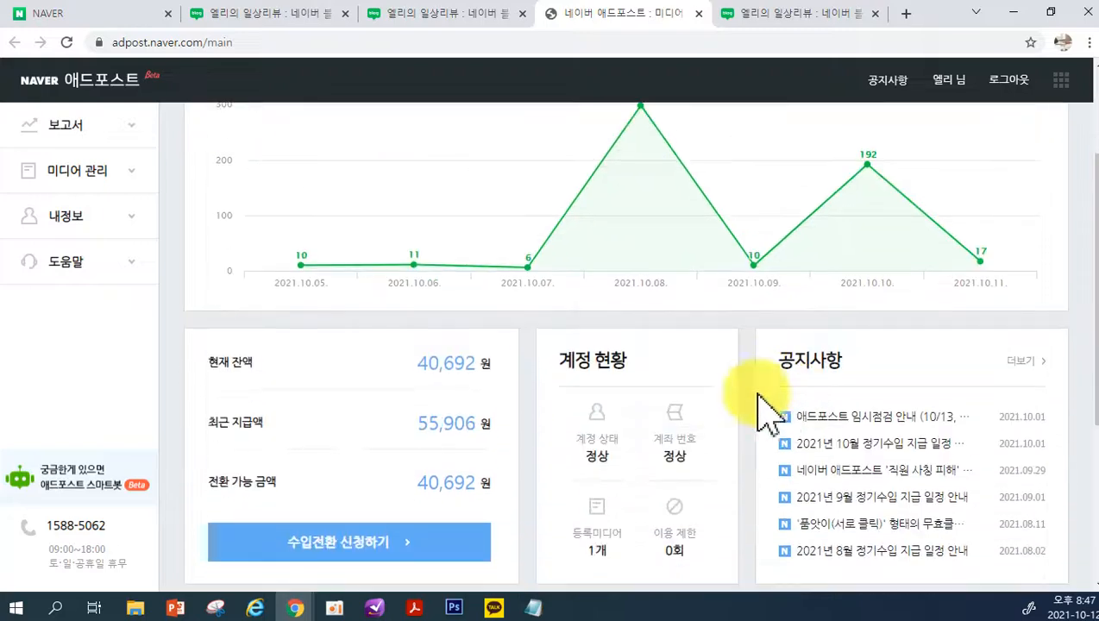
pyautogui.scroll(-3, 442, 416)
pyautogui.scroll(3, 405, 343)
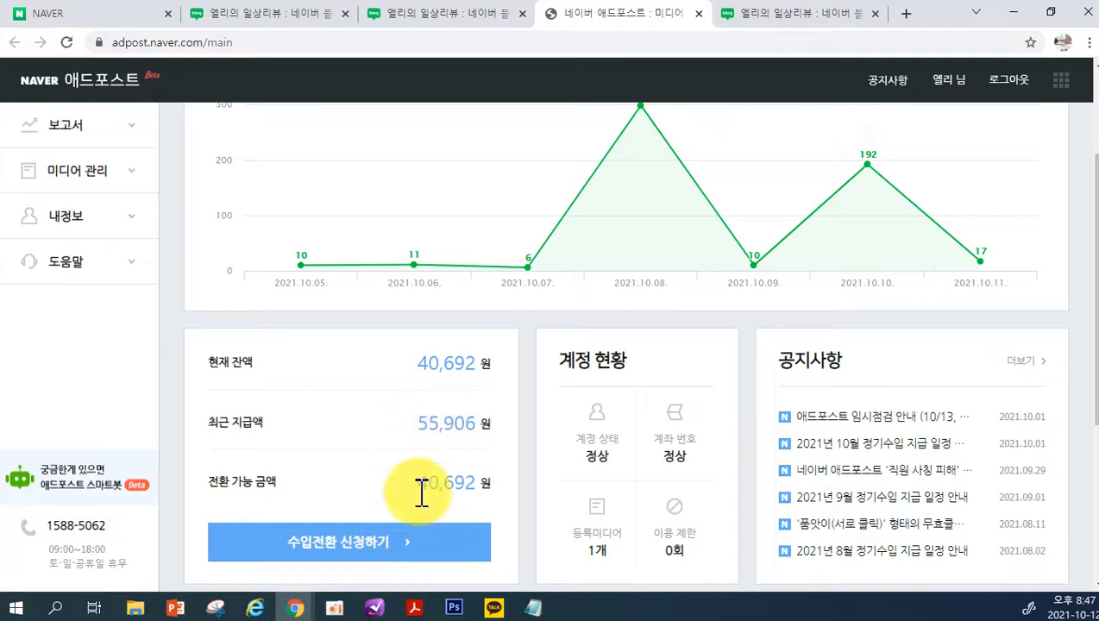
pyautogui.scroll(-1, 421, 487)
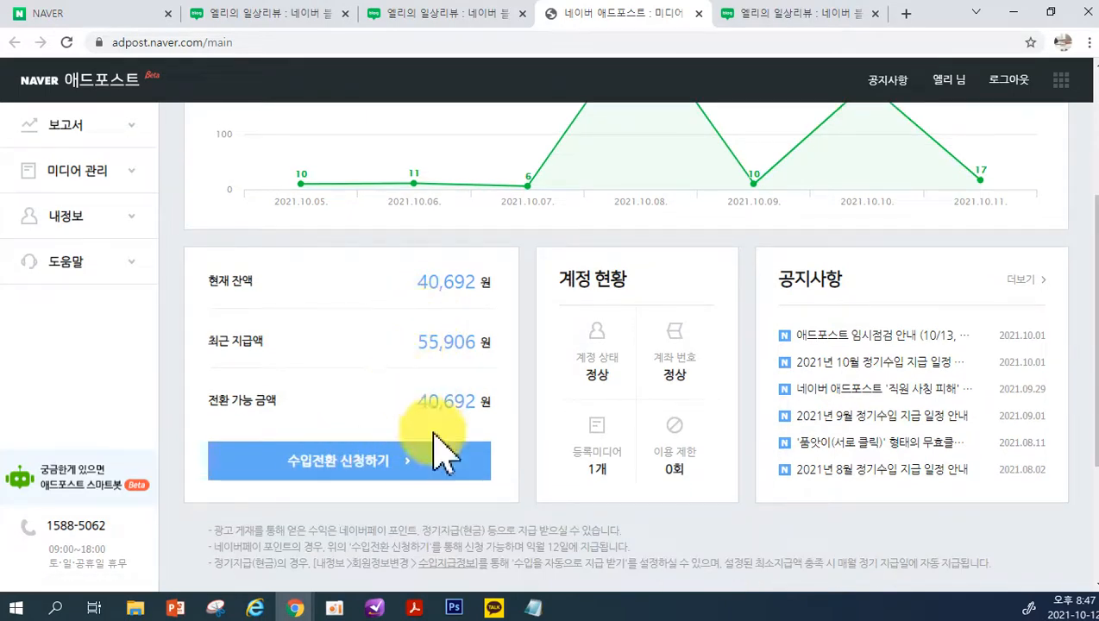
pyautogui.scroll(1, 404, 535)
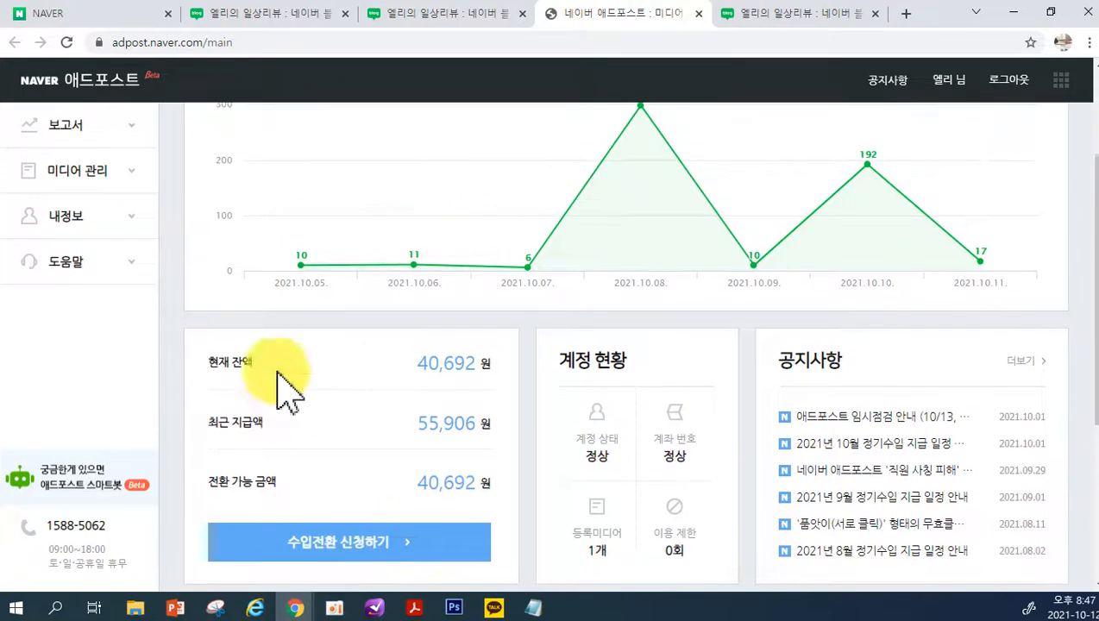
# Examine the daily earnings in the 수입 현황 chart
pyautogui.scroll(2, 306, 448)
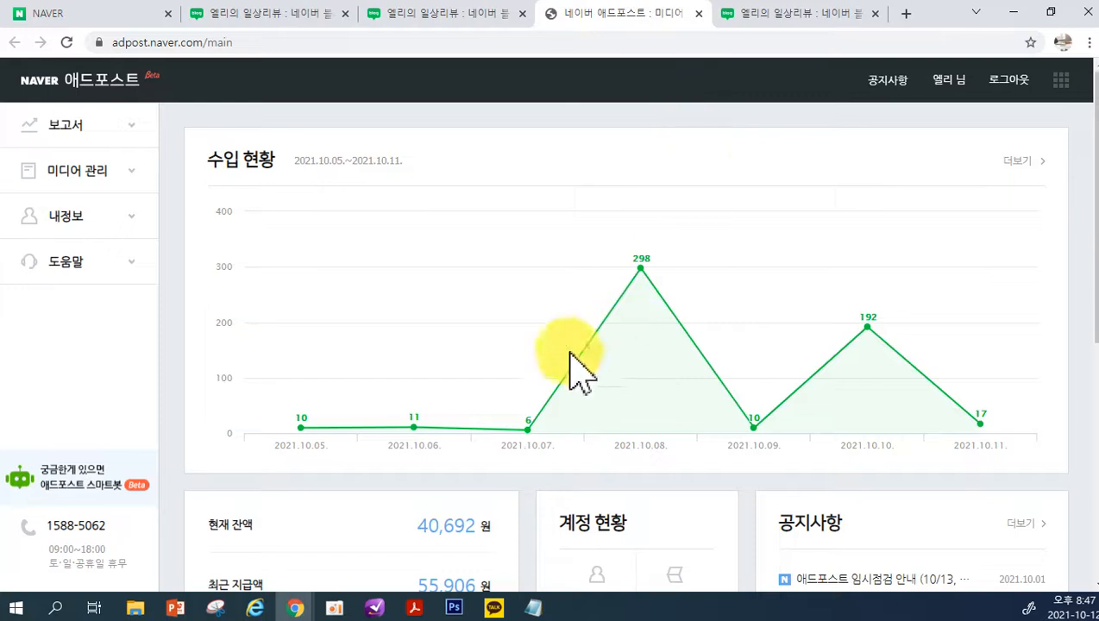
pyautogui.scroll(-1, 328, 457)
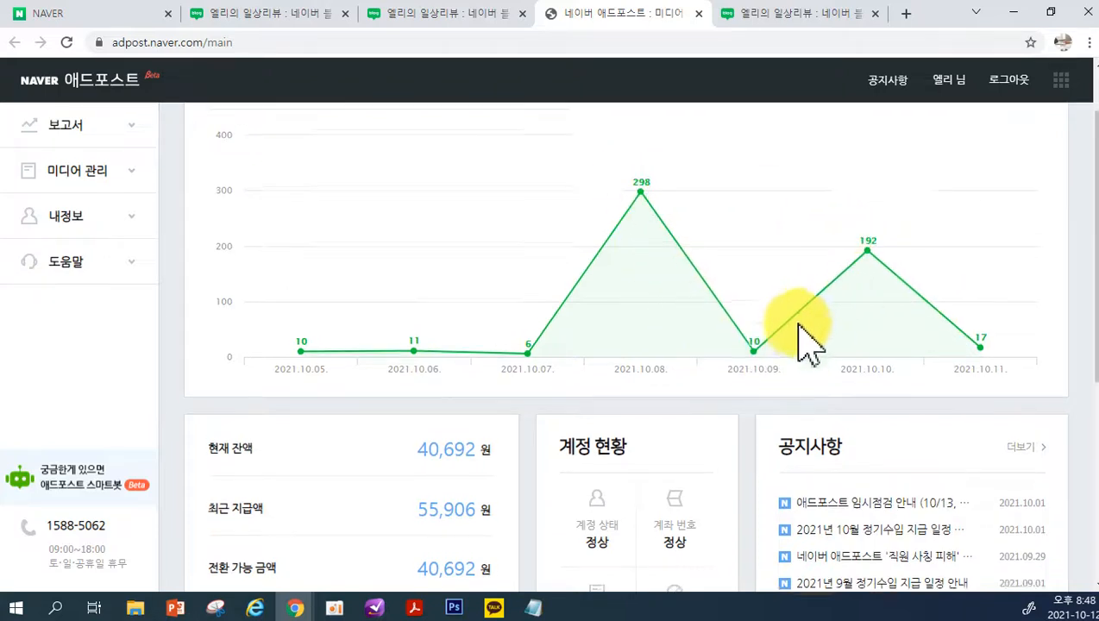
pyautogui.scroll(1, 750, 349)
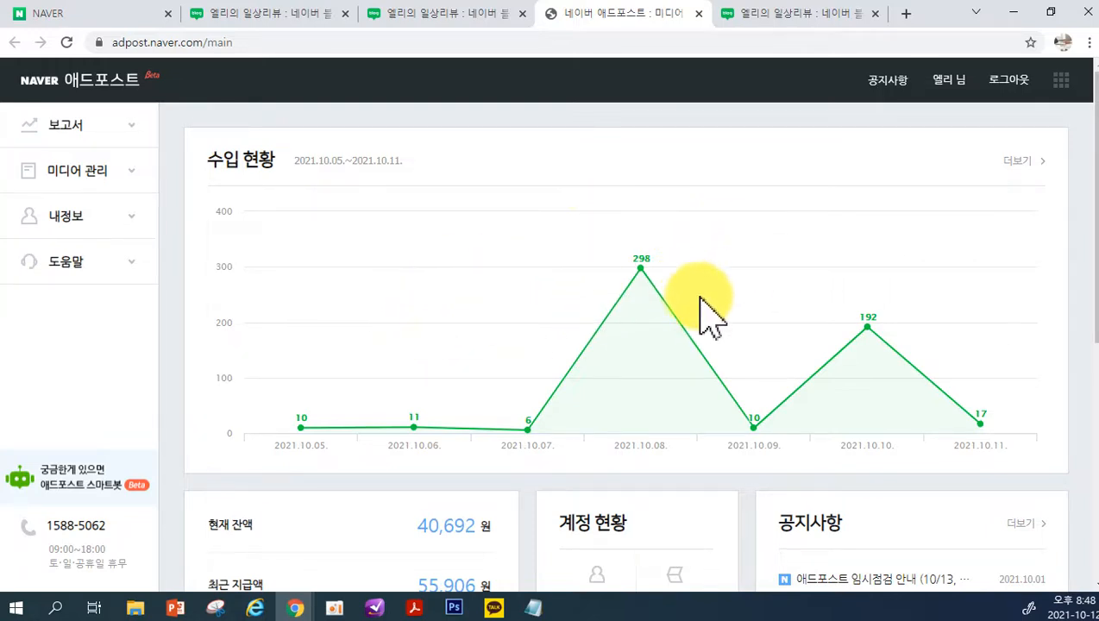
pyautogui.scroll(-1, 718, 341)
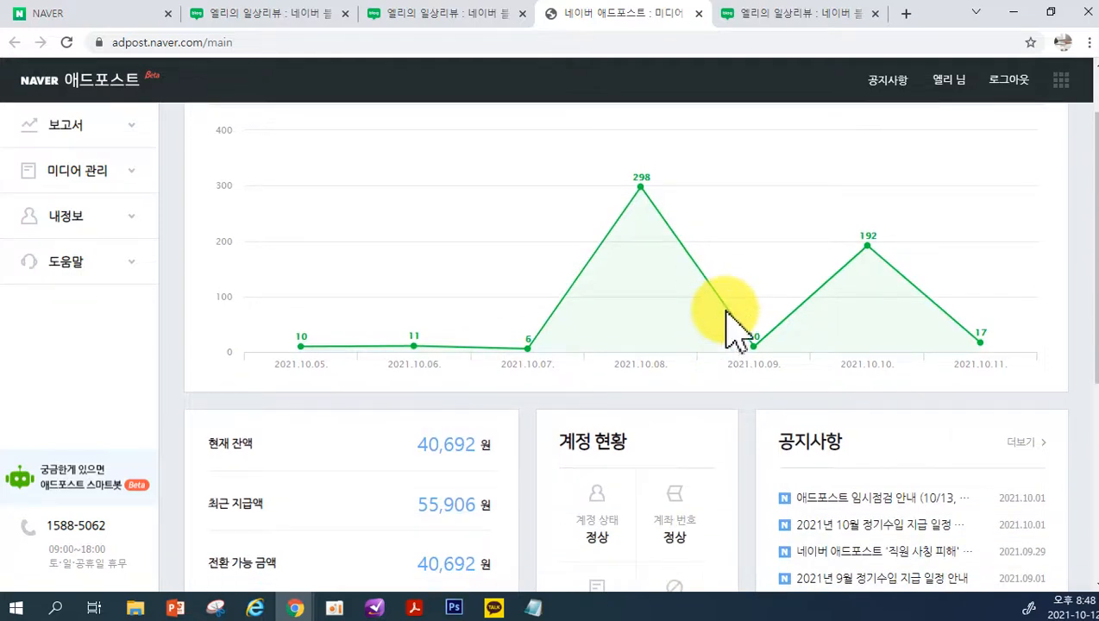
pyautogui.scroll(1, 725, 328)
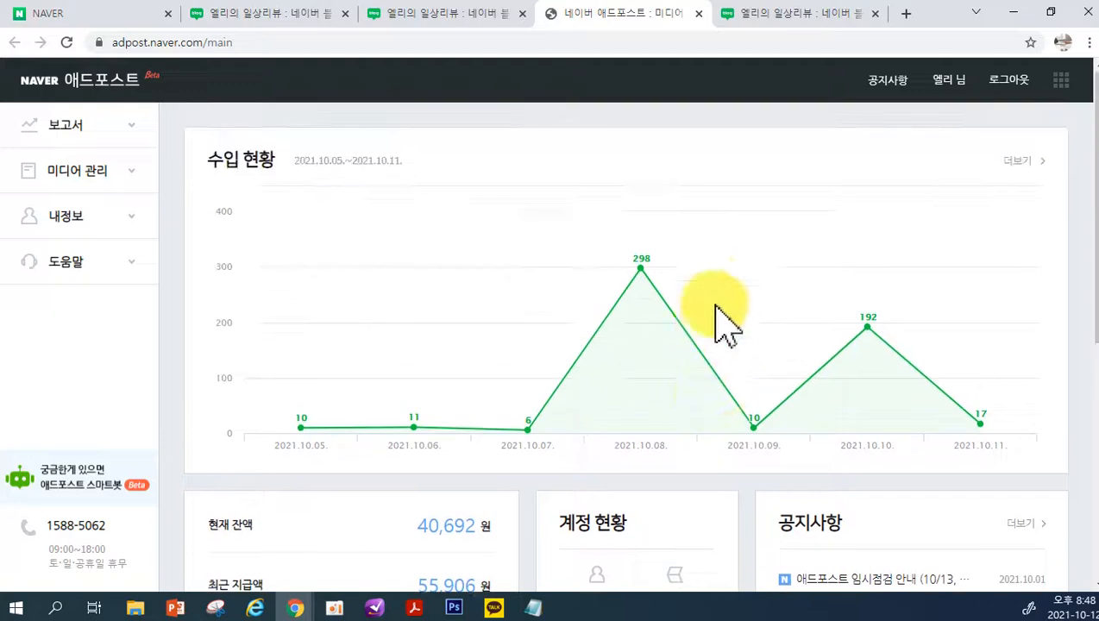
pyautogui.scroll(-5, 405, 238)
pyautogui.scroll(5, 411, 219)
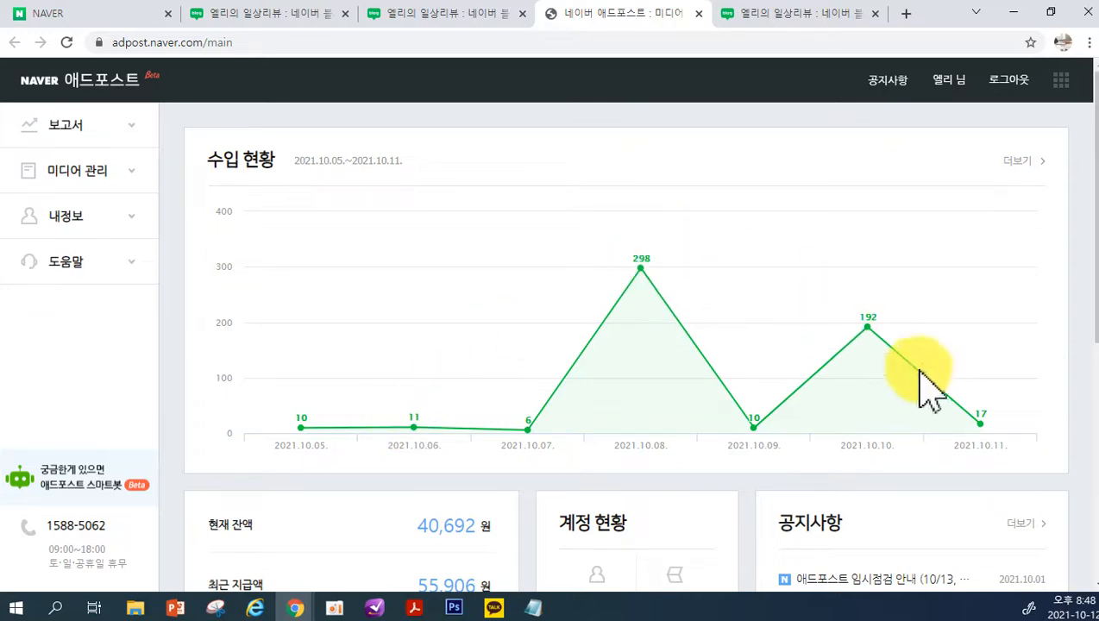
# Highlight the 최근 지급액 amount, then close the 애드포스트 site to return to the blog's management page
pyautogui.scroll(-3, 819, 405)
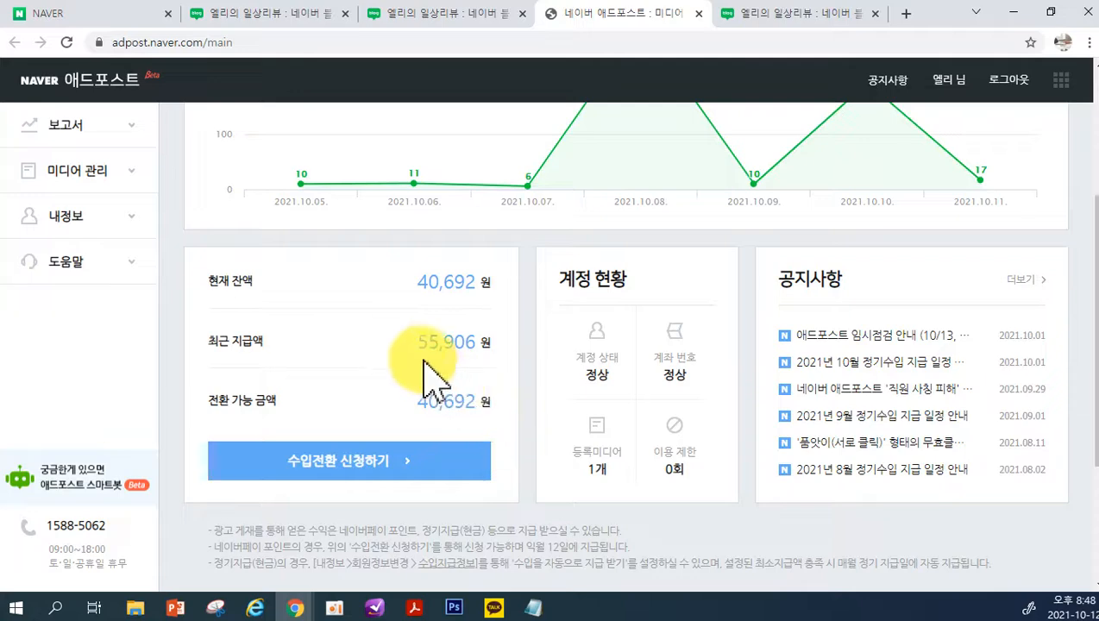
pyautogui.moveTo(419, 339); pyautogui.dragTo(464, 347)
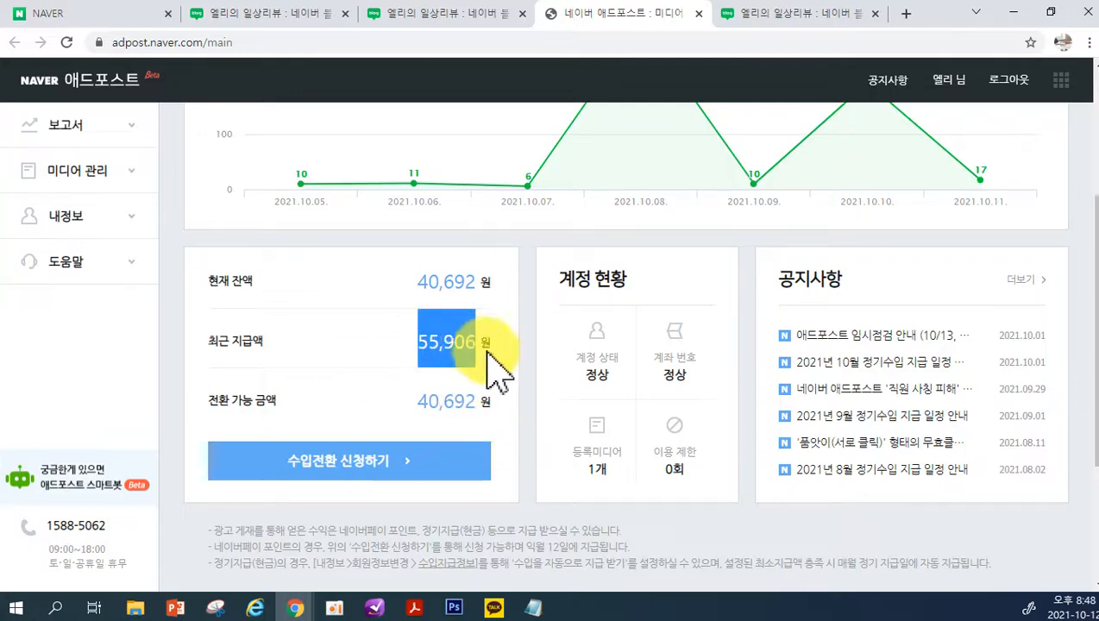
pyautogui.scroll(3, 483, 441)
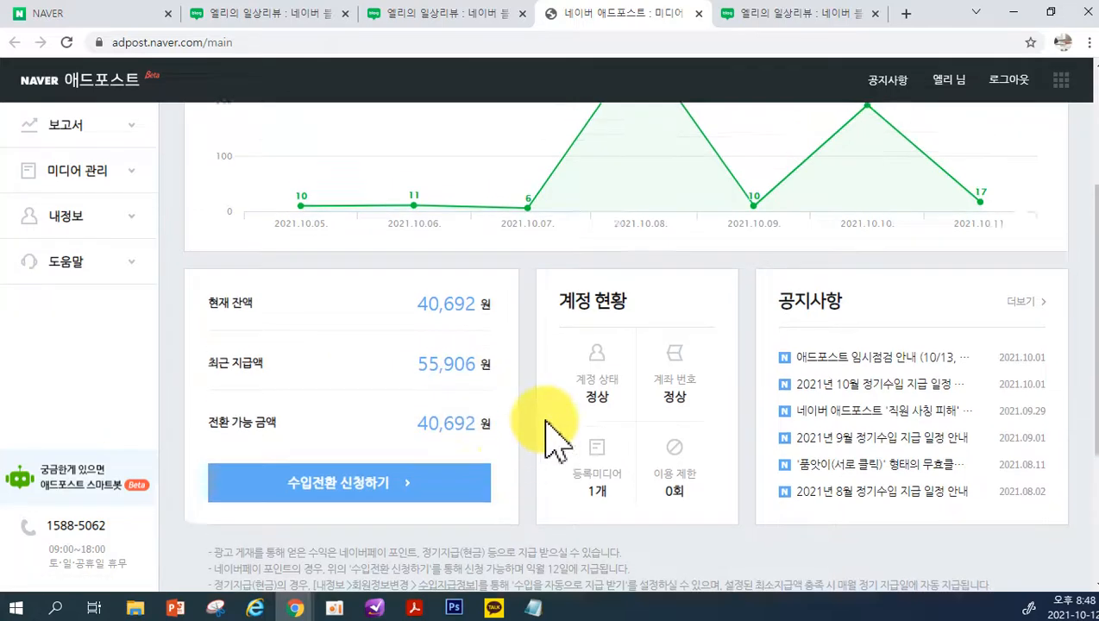
pyautogui.click(699, 13)
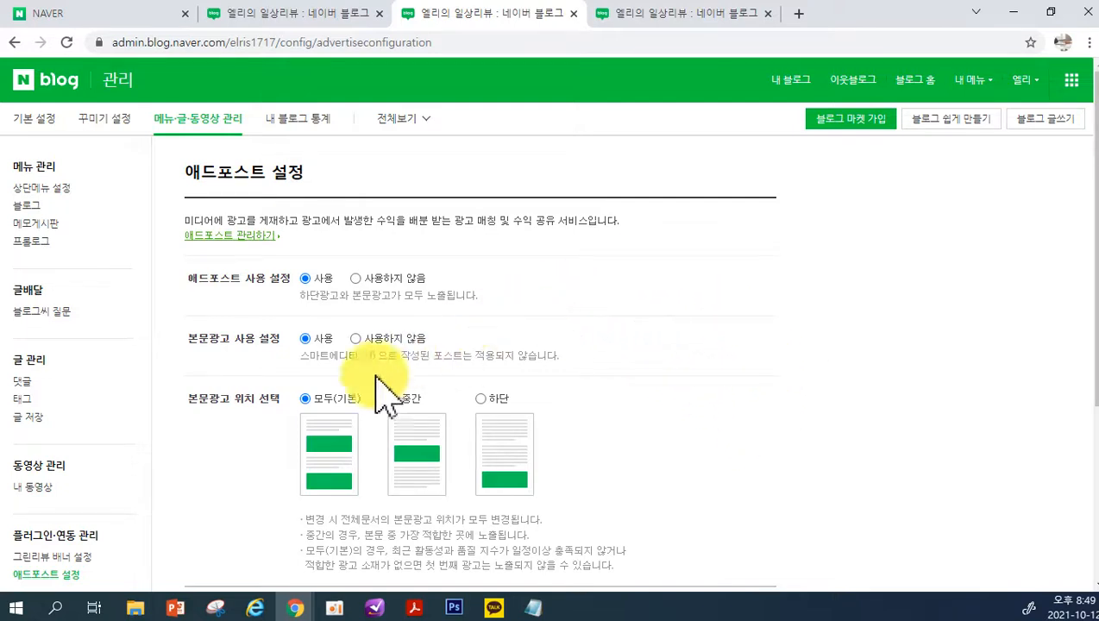
# Open 내 블로그 통계 and look over the 일간 현황 summary and 조회수 chart
pyautogui.click(298, 120)
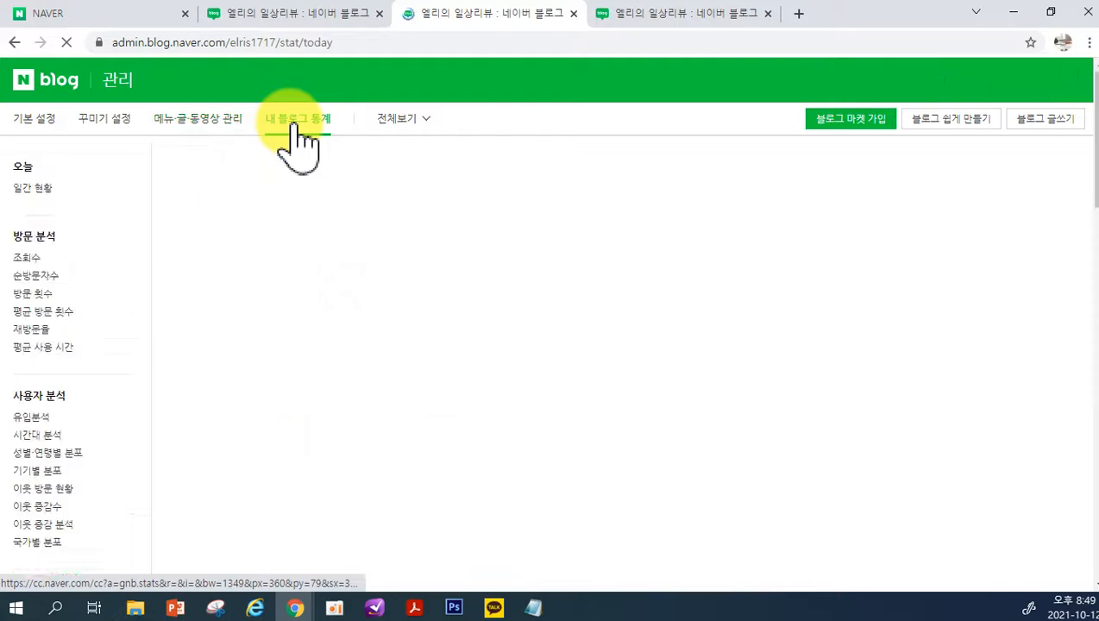
pyautogui.scroll(-1, 298, 173)
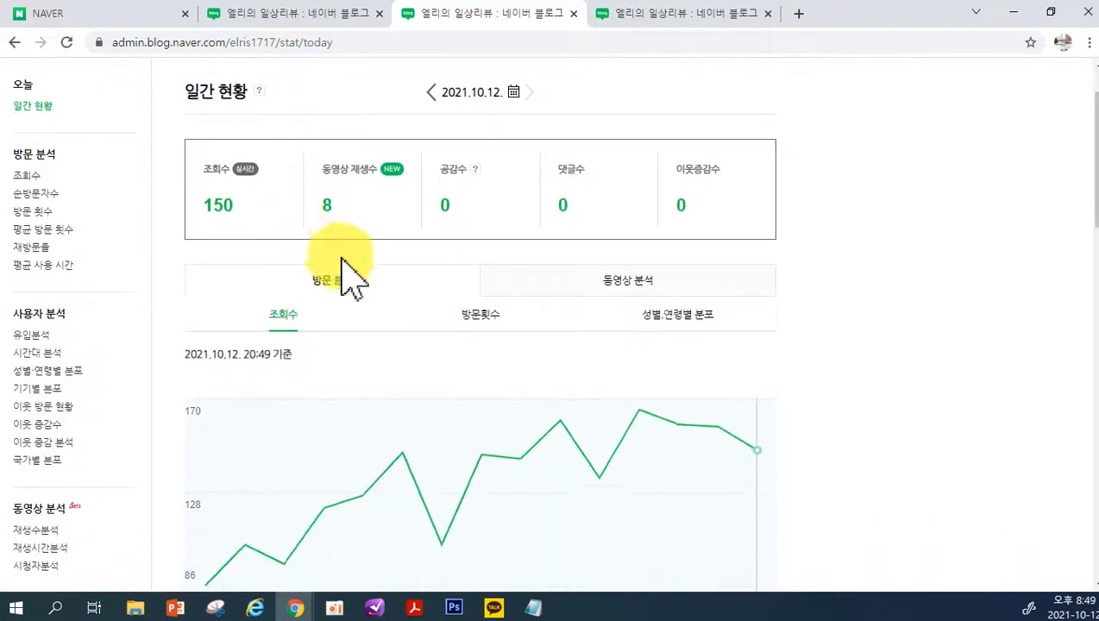
pyautogui.scroll(-2, 345, 241)
pyautogui.scroll(1, 328, 233)
pyautogui.scroll(2, 332, 242)
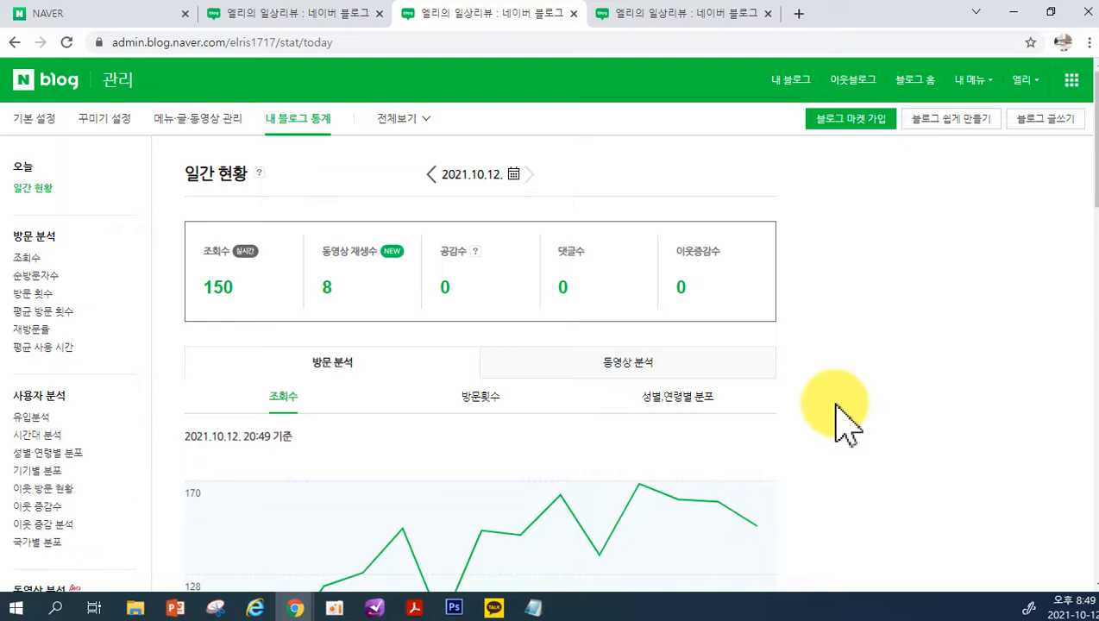
# Show the 방문횟수 chart and the 성별,연령별 분포 chart under 방문 분석 for the day
pyautogui.scroll(-1, 834, 400)
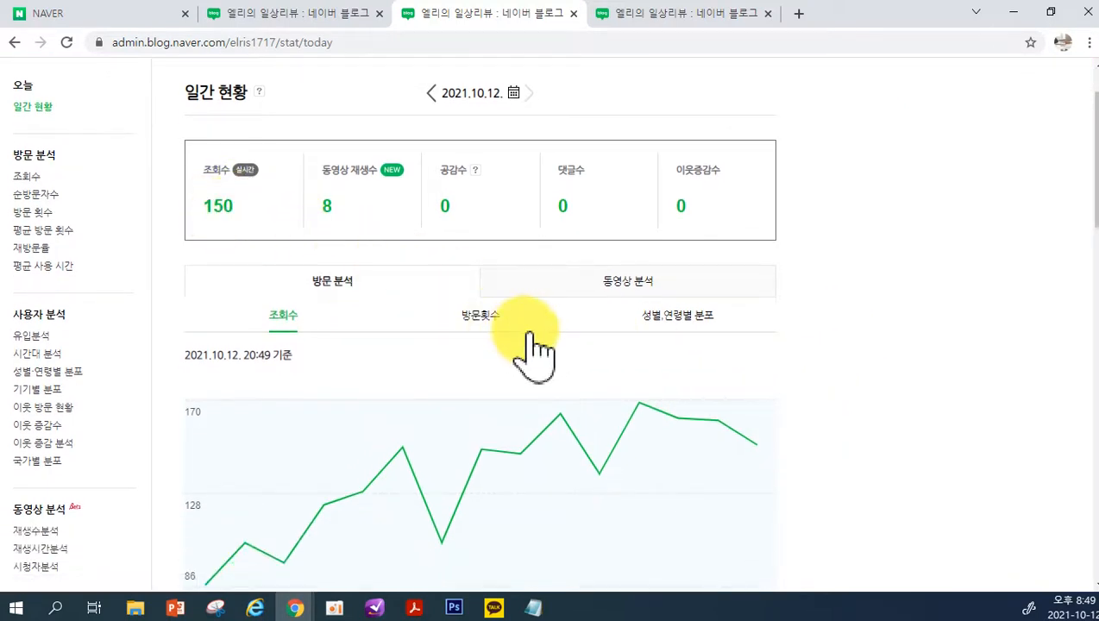
pyautogui.click(486, 321)
pyautogui.scroll(-1, 665, 323)
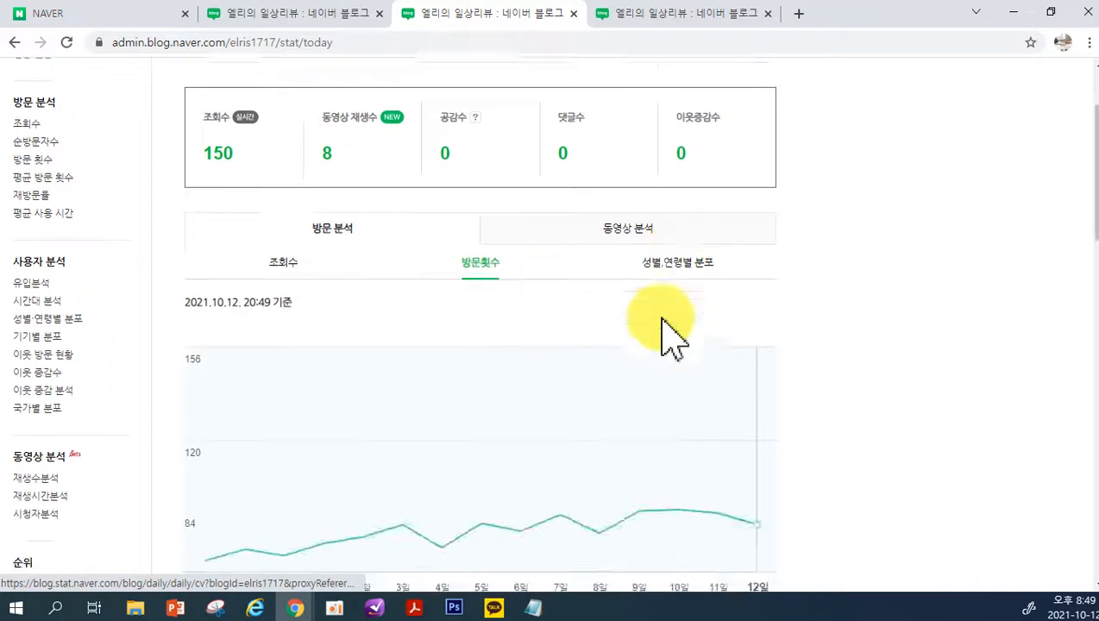
pyautogui.scroll(-1, 661, 318)
pyautogui.click(678, 153)
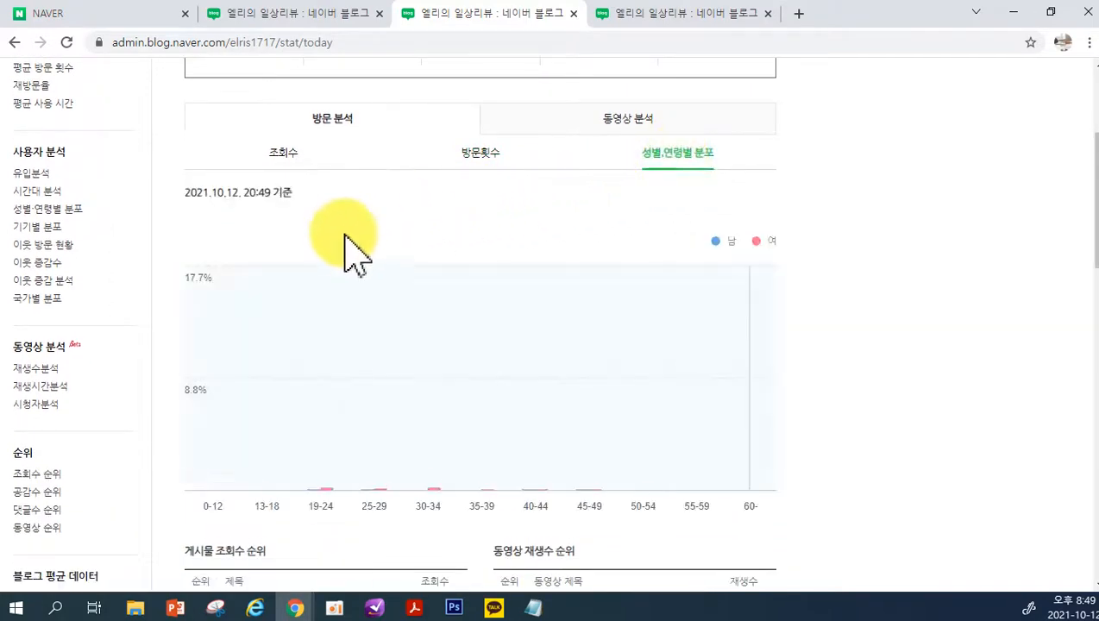
pyautogui.scroll(3, 345, 252)
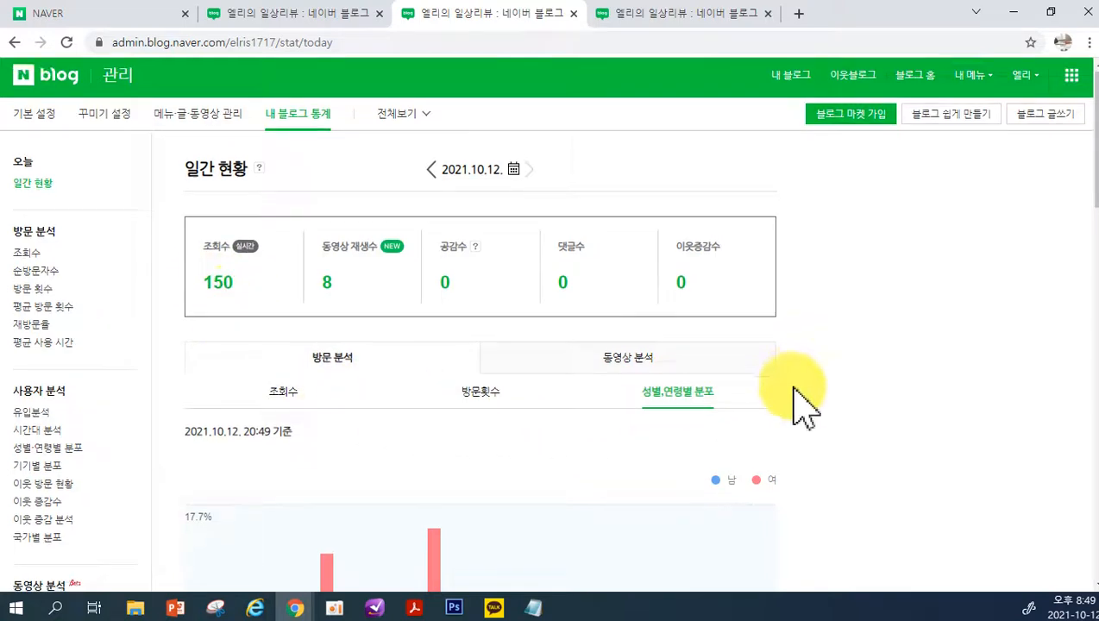
# Open the 조회수 report under 방문 분석 and view it by week and month, returning to the 일간 view
pyautogui.scroll(-1, 776, 393)
pyautogui.scroll(-2, 380, 470)
pyautogui.scroll(3, 412, 373)
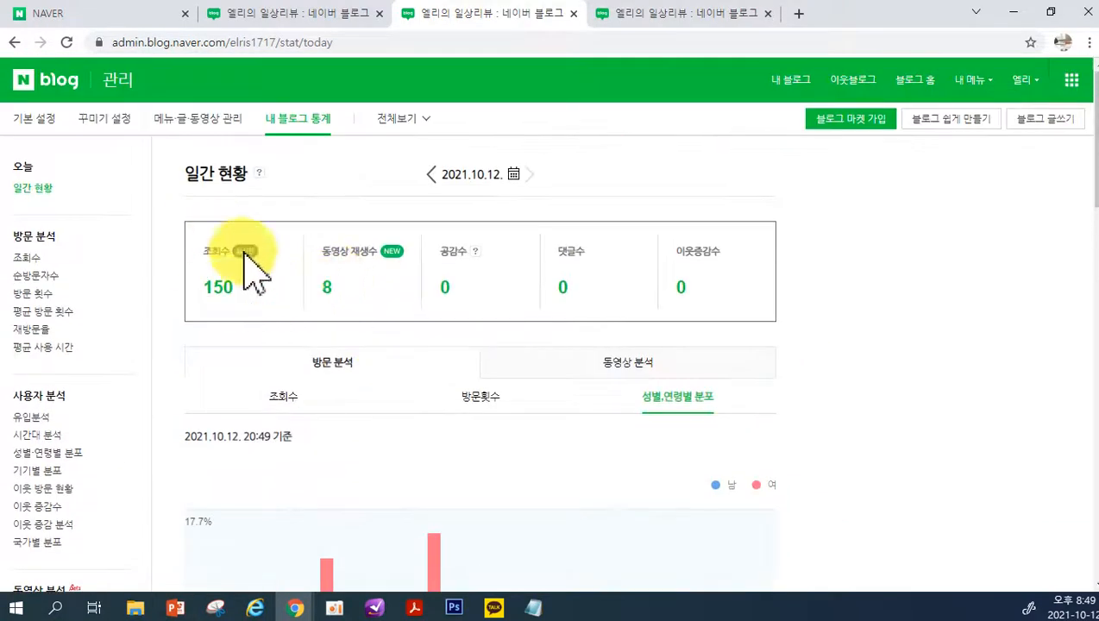
pyautogui.click(26, 259)
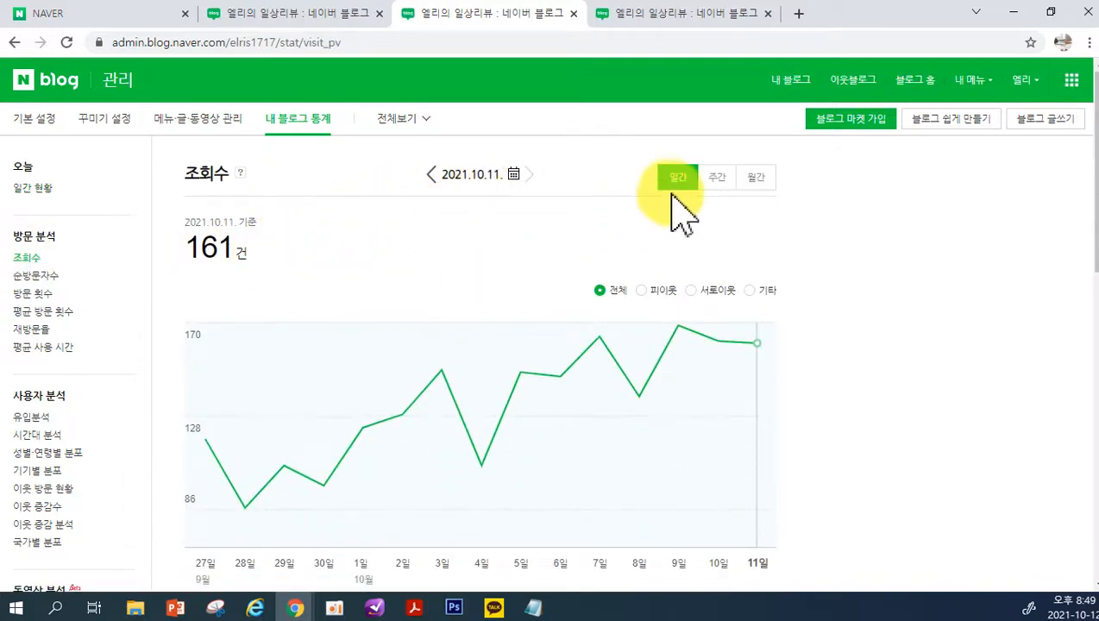
pyautogui.click(717, 178)
pyautogui.click(756, 177)
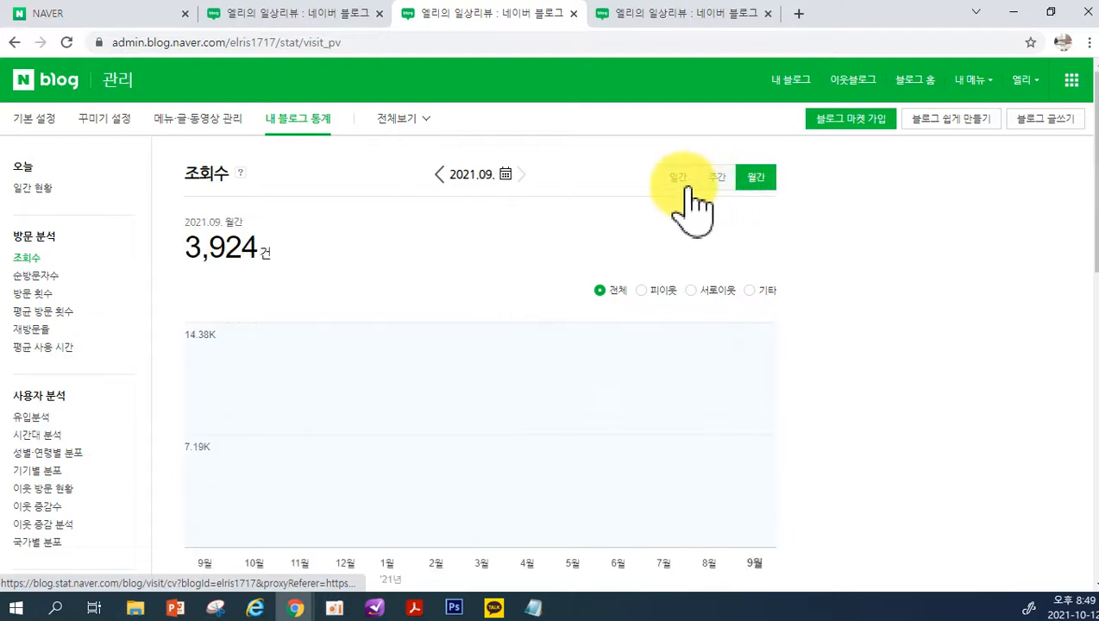
pyautogui.click(680, 183)
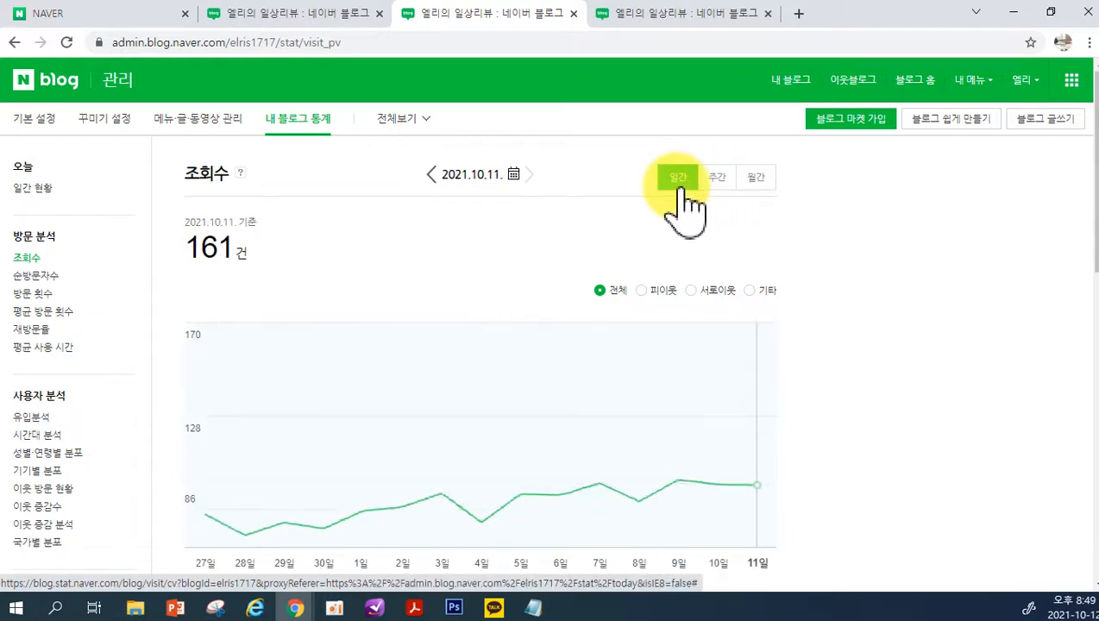
# Open the 순방문자수 report and look over its daily chart and date table
pyautogui.click(50, 276)
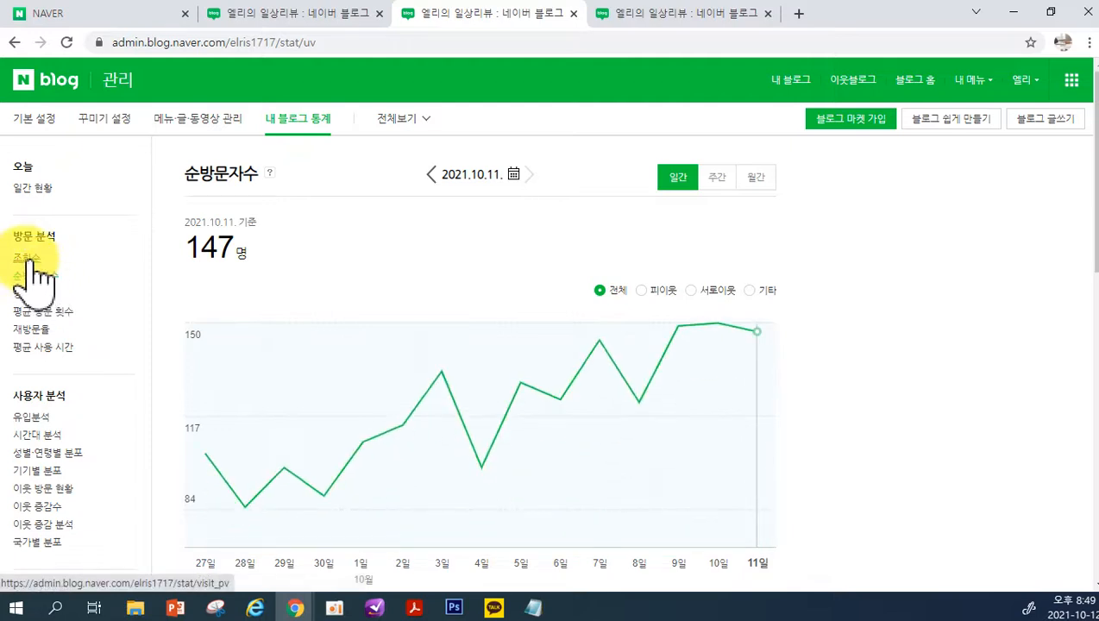
pyautogui.click(41, 276)
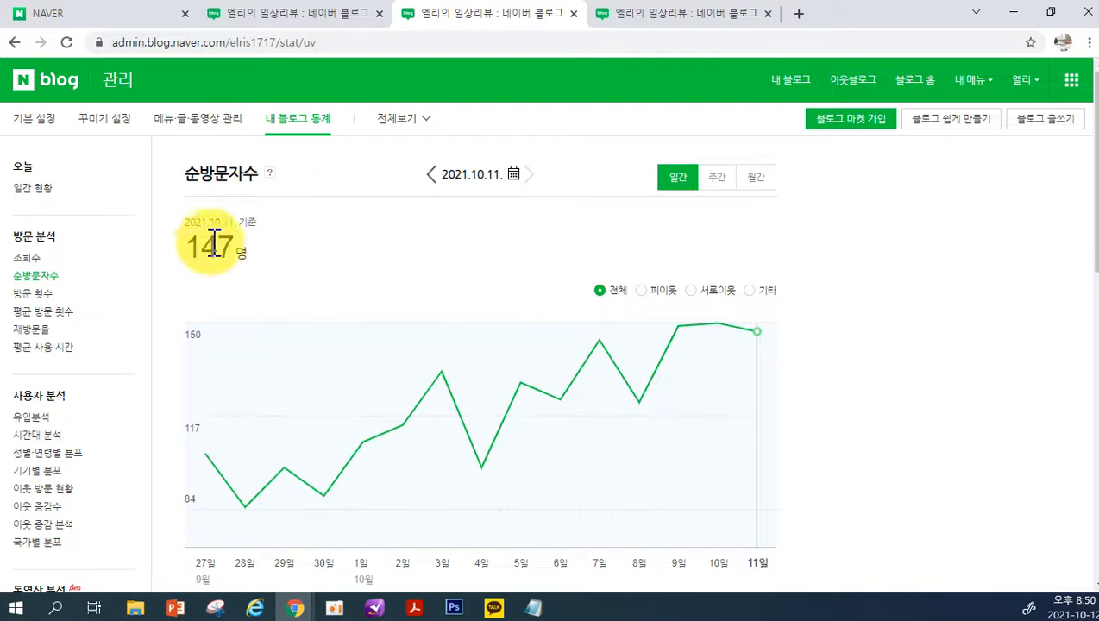
pyautogui.scroll(-4, 242, 298)
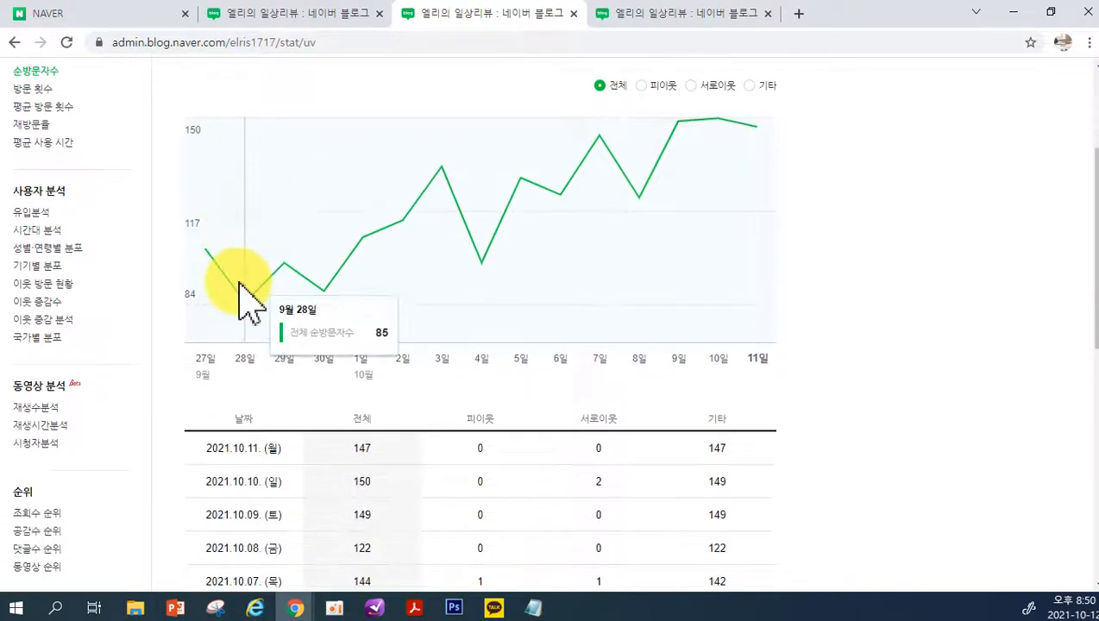
pyautogui.scroll(5, 233, 302)
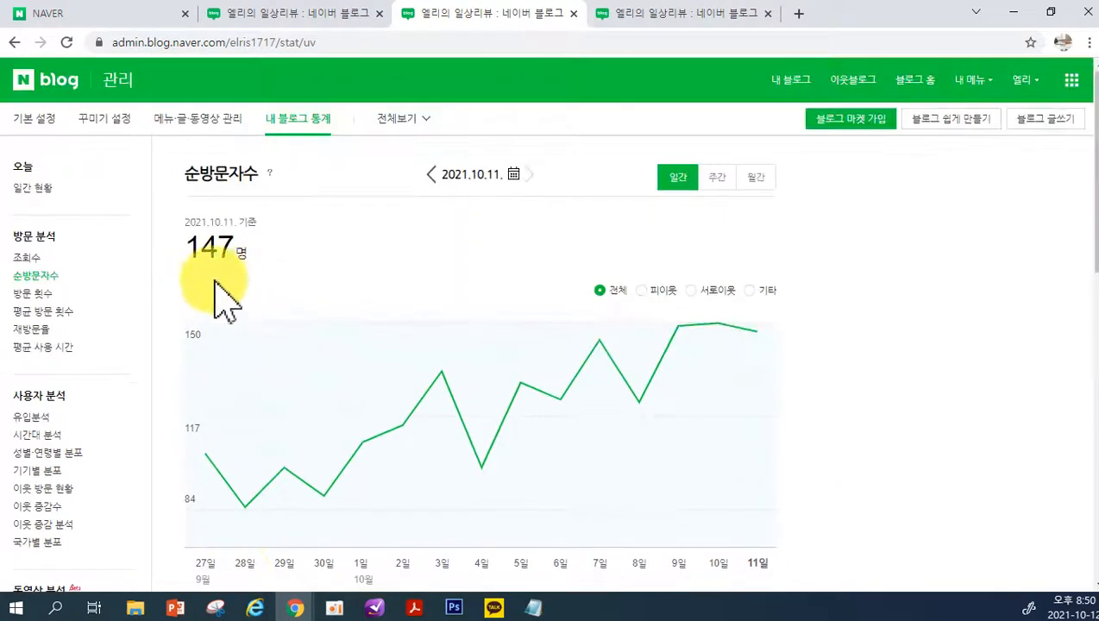
# Reopen the 조회수 report and look over its daily chart and table
pyautogui.click(26, 257)
pyautogui.scroll(-3, 259, 267)
pyautogui.scroll(3, 417, 405)
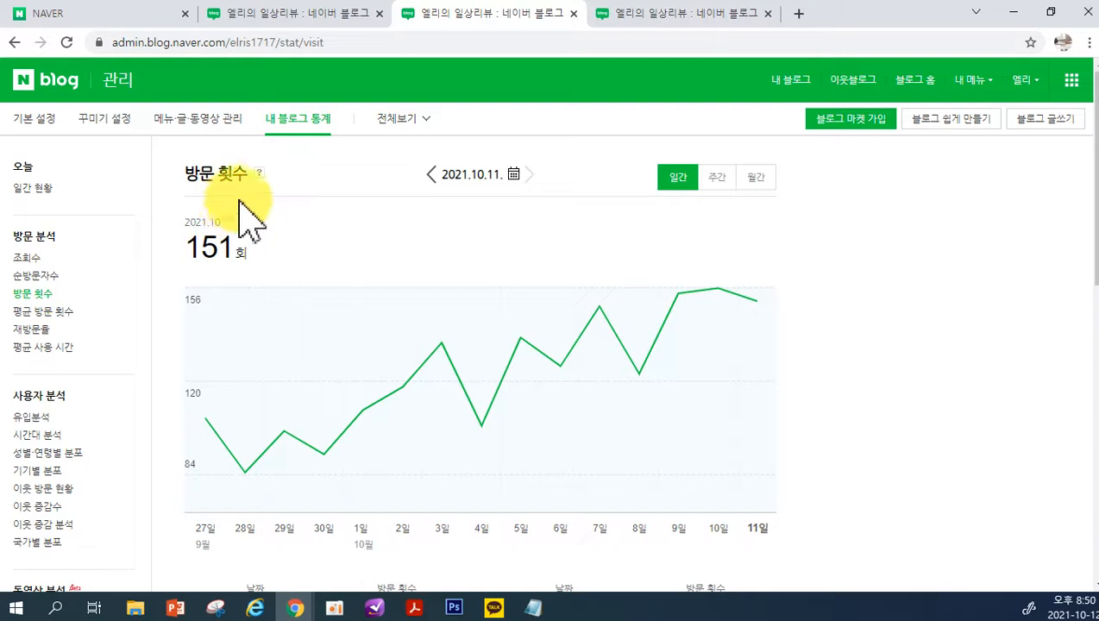
# Read the 방문 횟수 report's help explanation, then inspect individual days in the daily 조회수 chart
pyautogui.moveTo(260, 175)
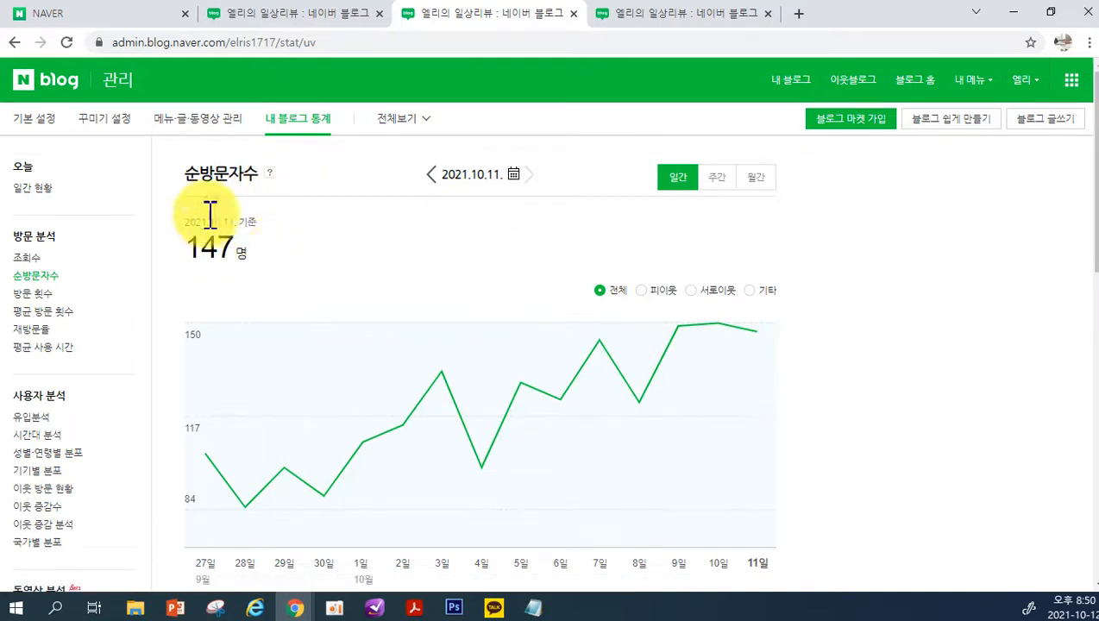
pyautogui.click(49, 295)
pyautogui.moveTo(262, 178)
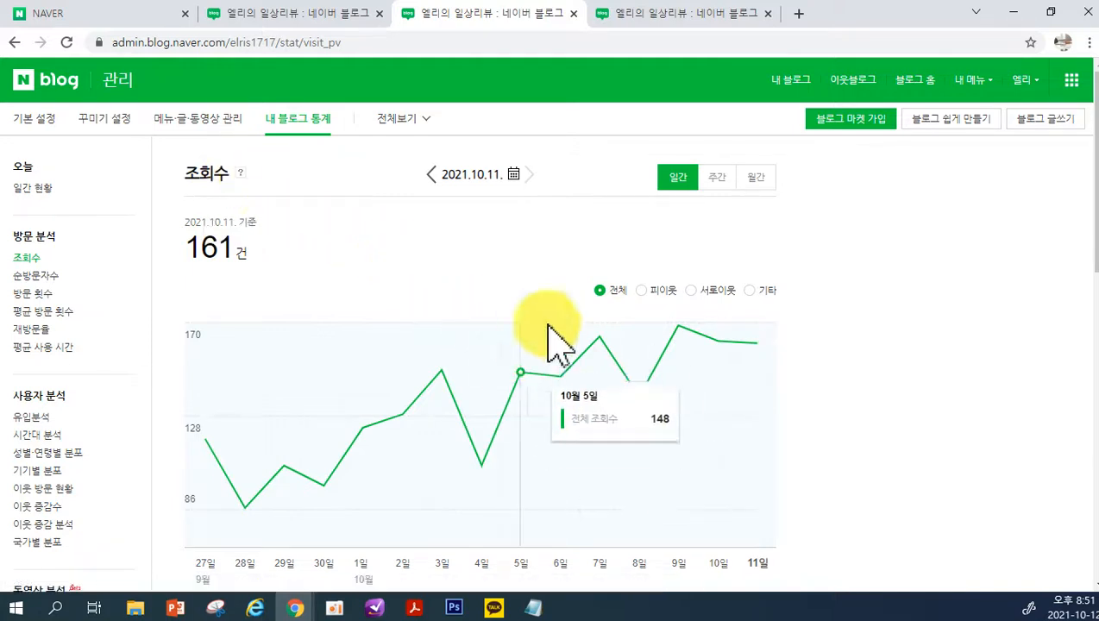
pyautogui.moveTo(627, 421)
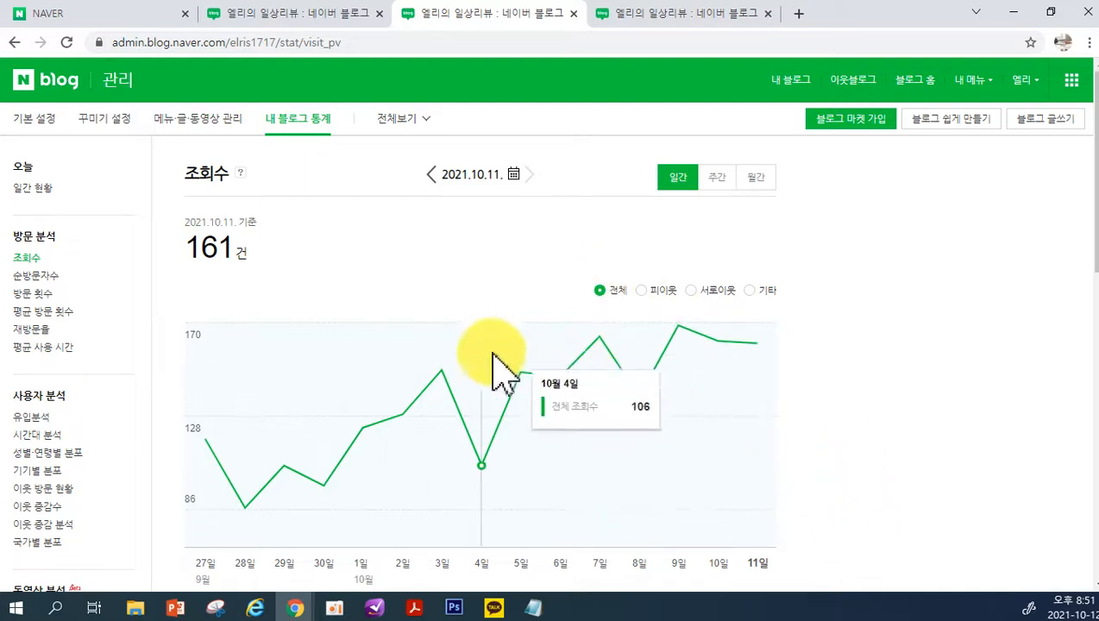
pyautogui.moveTo(515, 353)
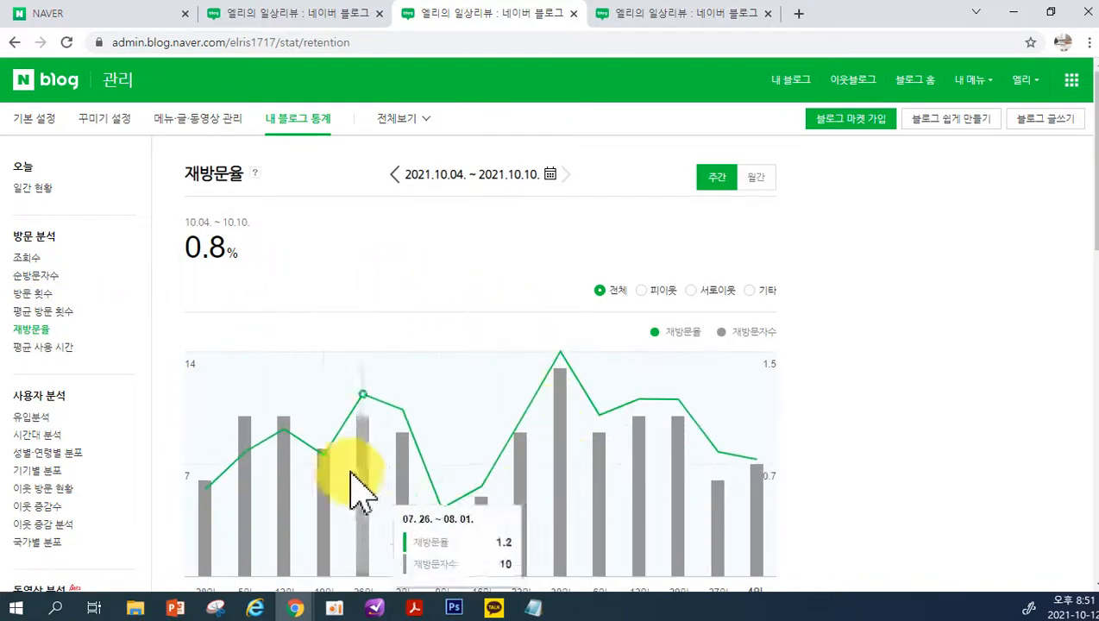
# Open the 평균 사용 시간 report and examine its daily chart and the table of times per date
pyautogui.click(52, 349)
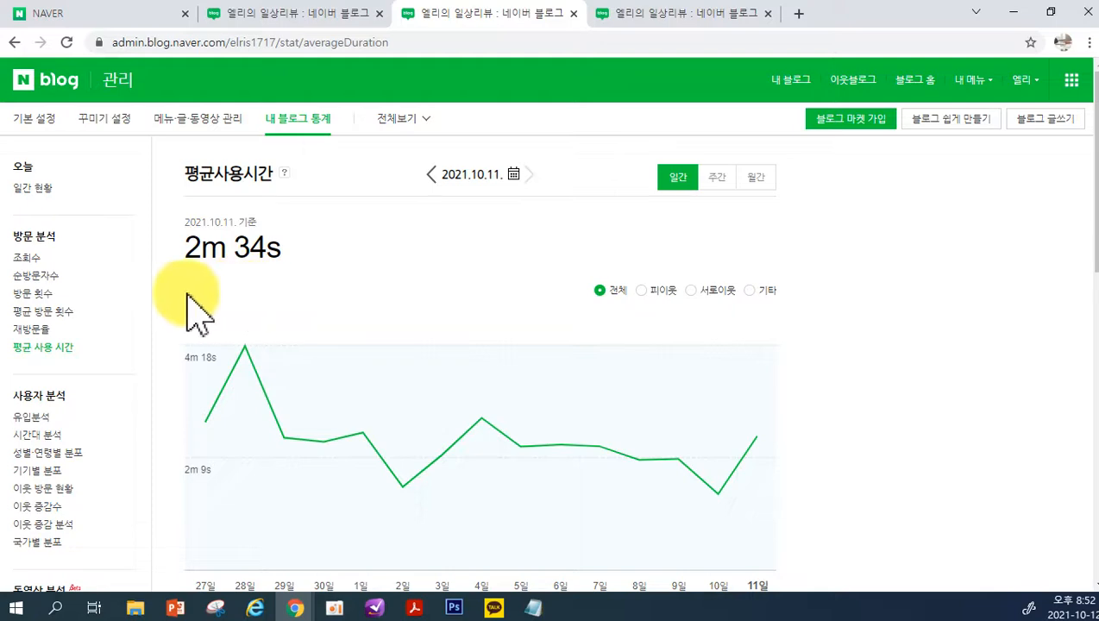
pyautogui.scroll(-1, 295, 290)
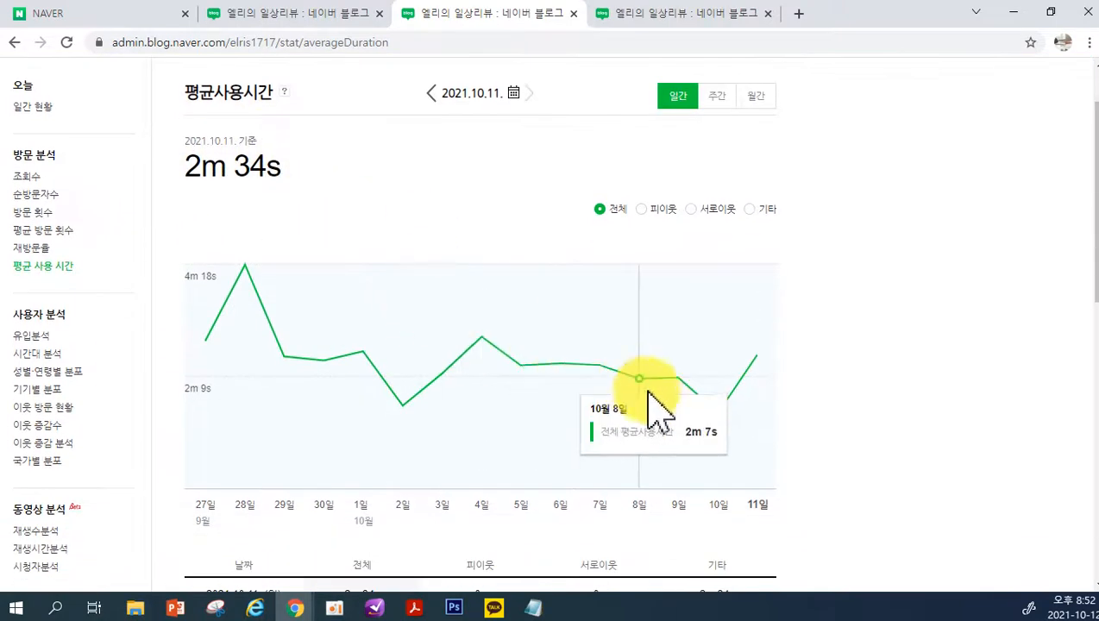
pyautogui.scroll(-2, 825, 396)
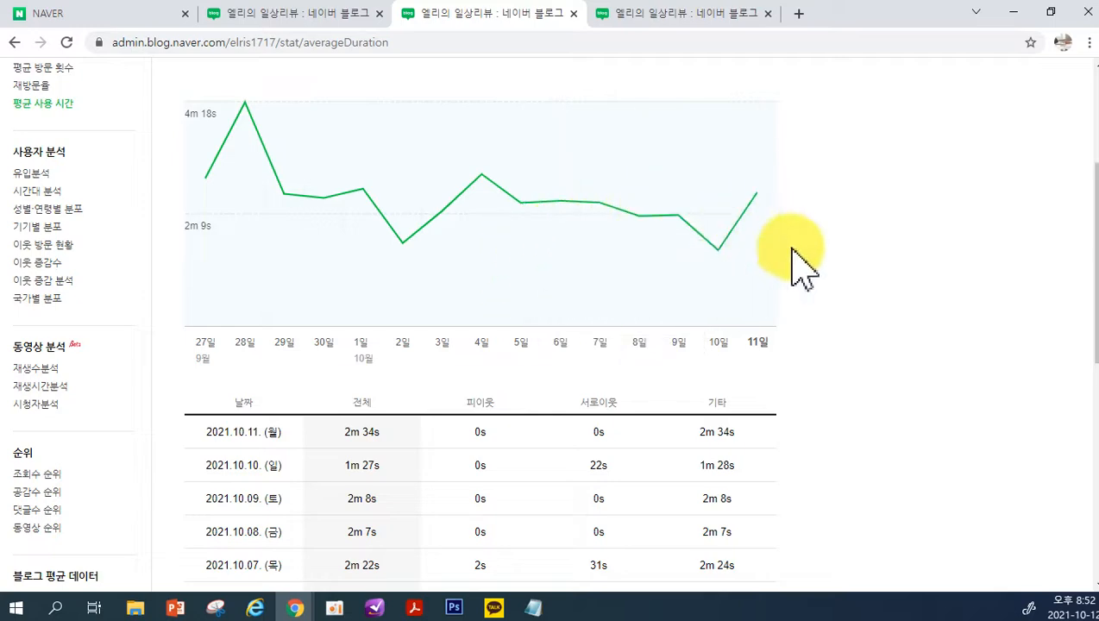
pyautogui.scroll(-1, 800, 269)
pyautogui.scroll(-5, 783, 421)
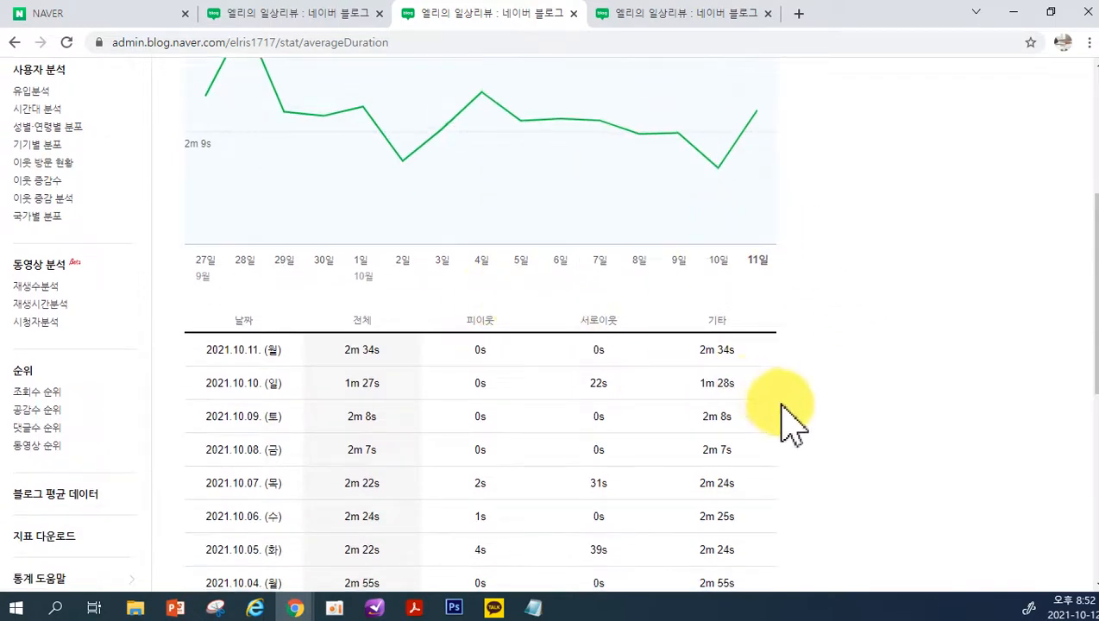
pyautogui.scroll(3, 785, 411)
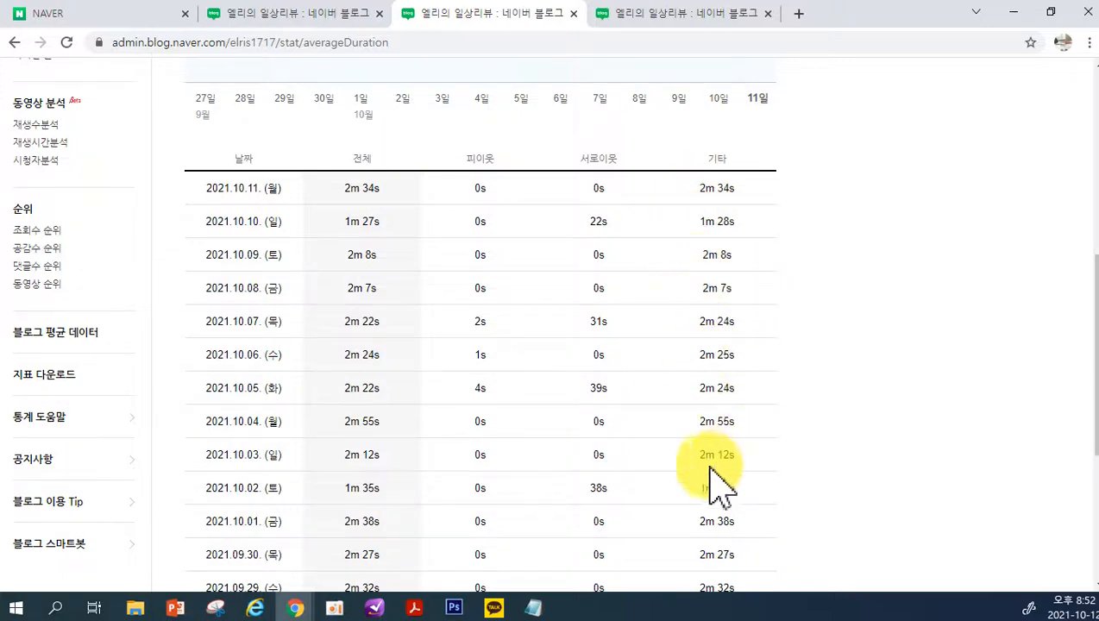
pyautogui.scroll(6, 50, 328)
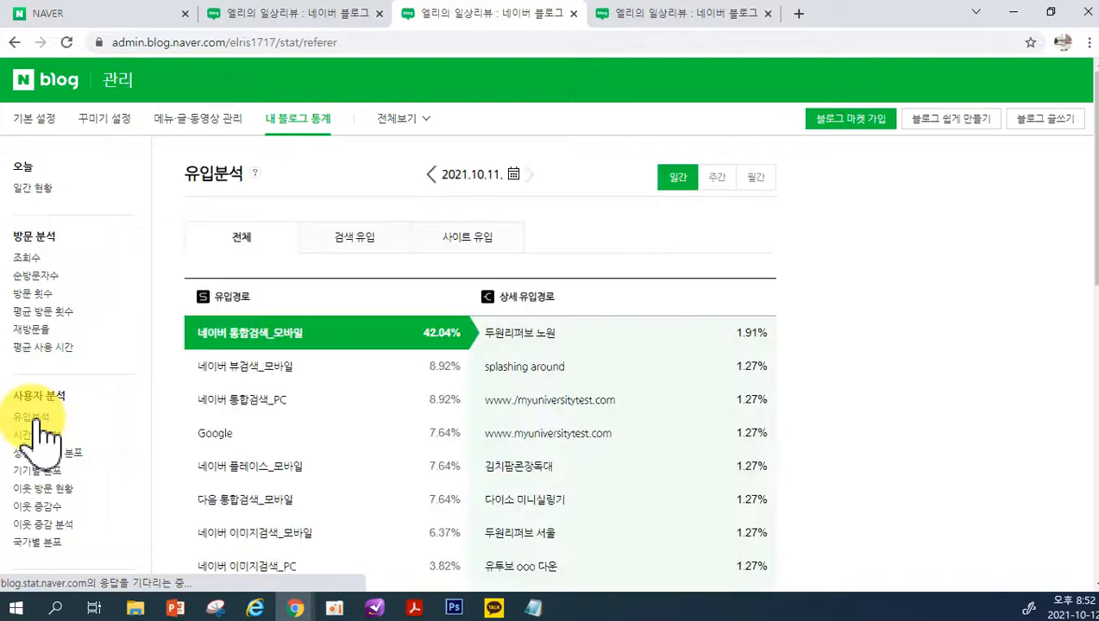
# View the 검색 유입 and 사이트 유입 lists of the 유입분석 report, then return to 전체
pyautogui.click(362, 243)
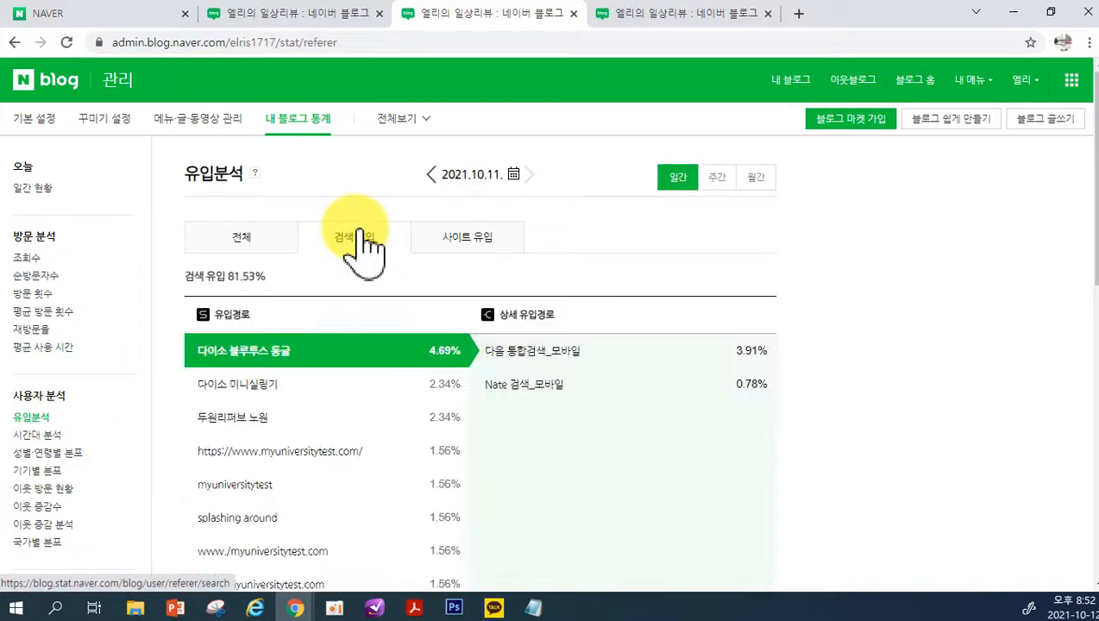
pyautogui.click(447, 259)
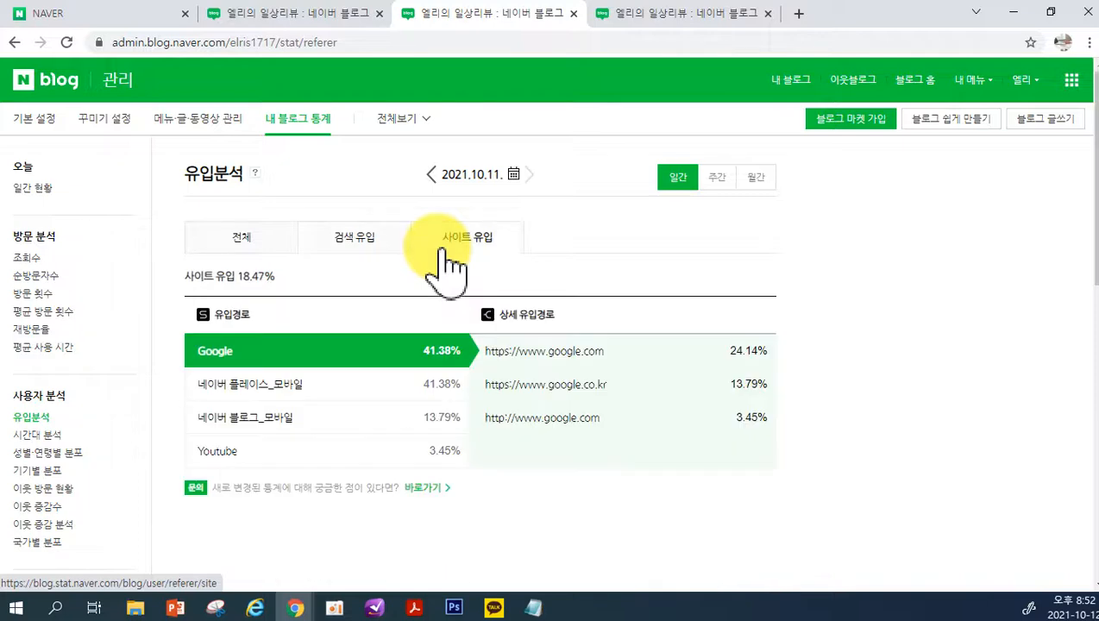
pyautogui.click(277, 248)
# Show the 상세 유입경로 for 네이버 뷰검색_모바일 and 네이버 통합검색_PC in the 전체 list
pyautogui.scroll(-1, 287, 402)
pyautogui.scroll(-3, 288, 404)
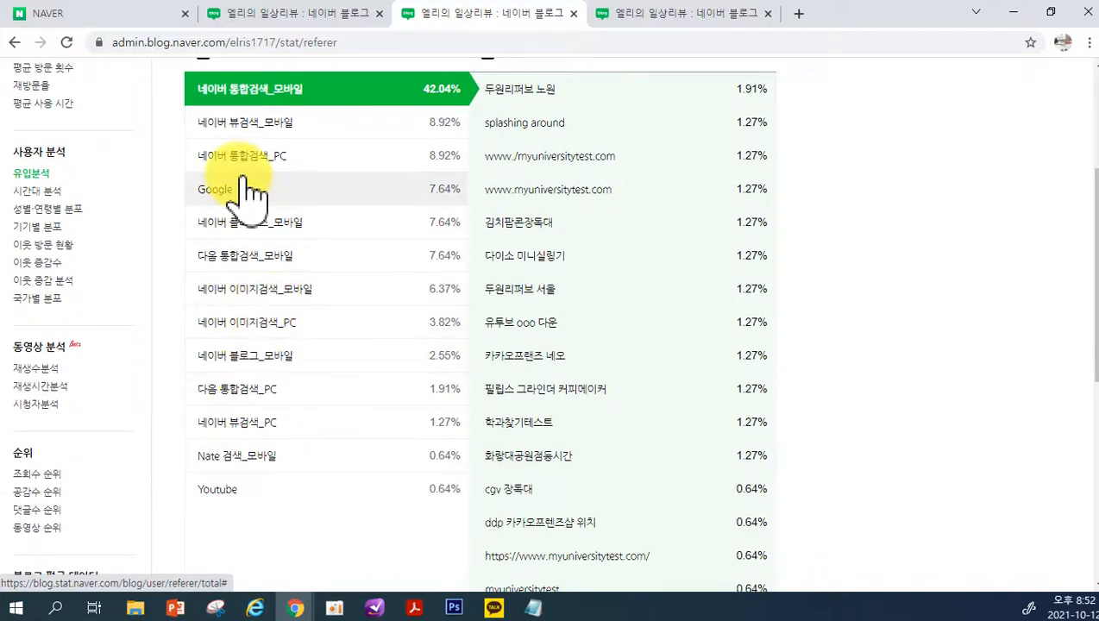
pyautogui.scroll(1, 226, 138)
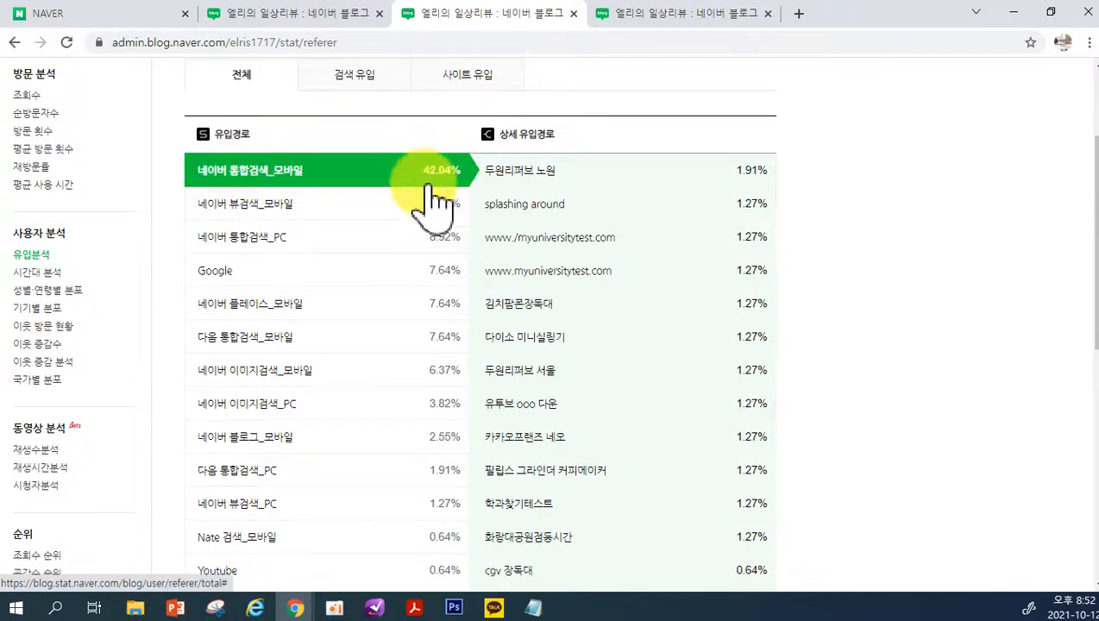
pyautogui.click(233, 211)
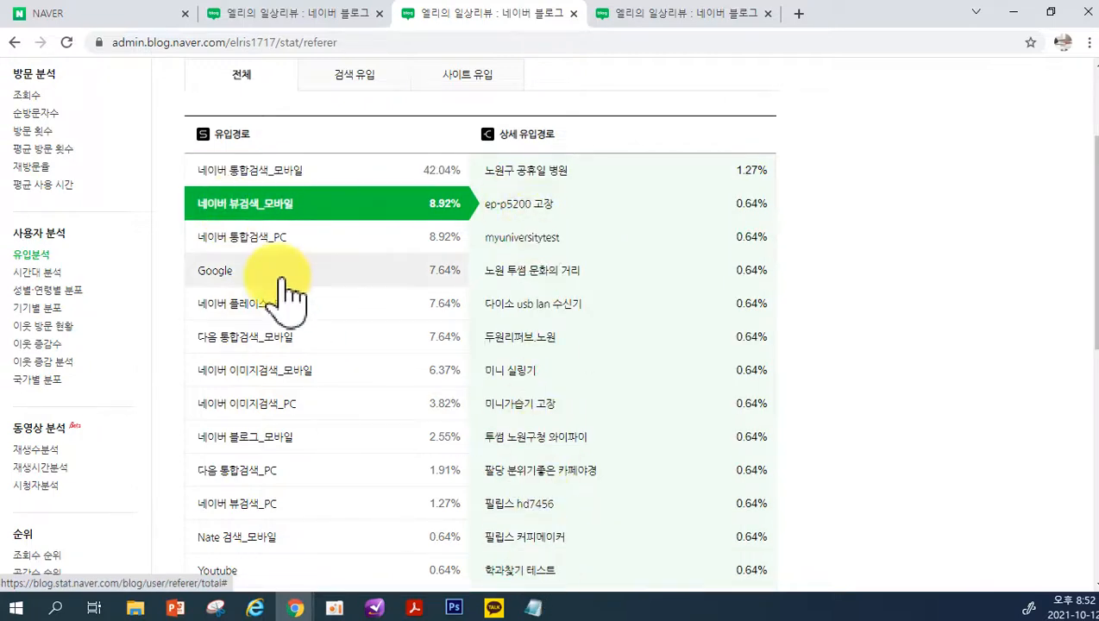
pyautogui.click(258, 238)
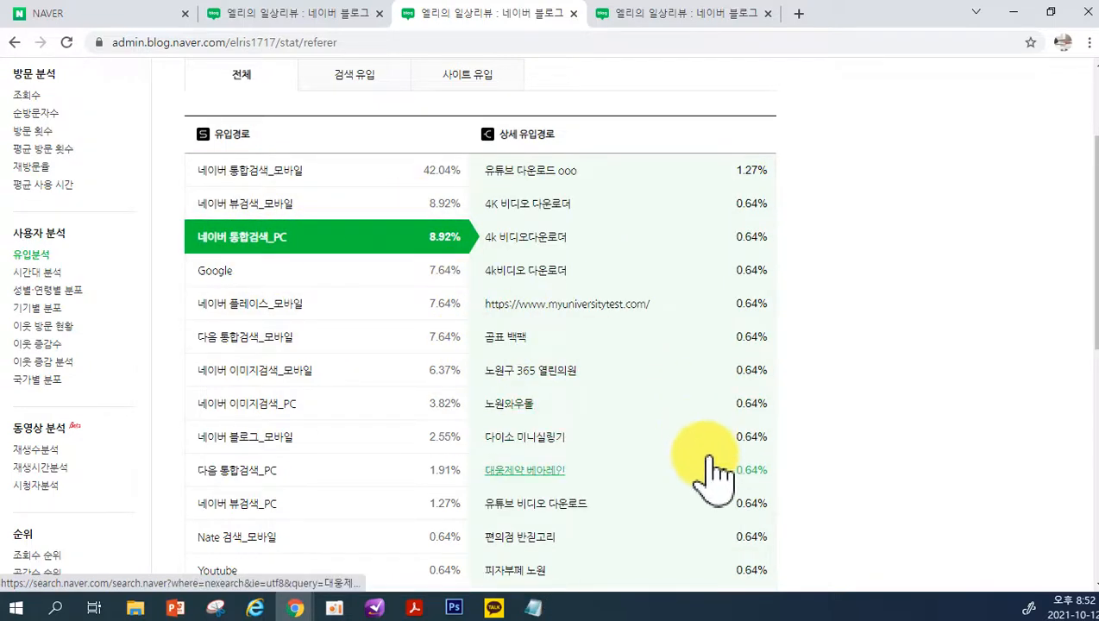
# Show the 검색 유입 list again and look through its search terms
pyautogui.scroll(2, 716, 470)
pyautogui.click(328, 243)
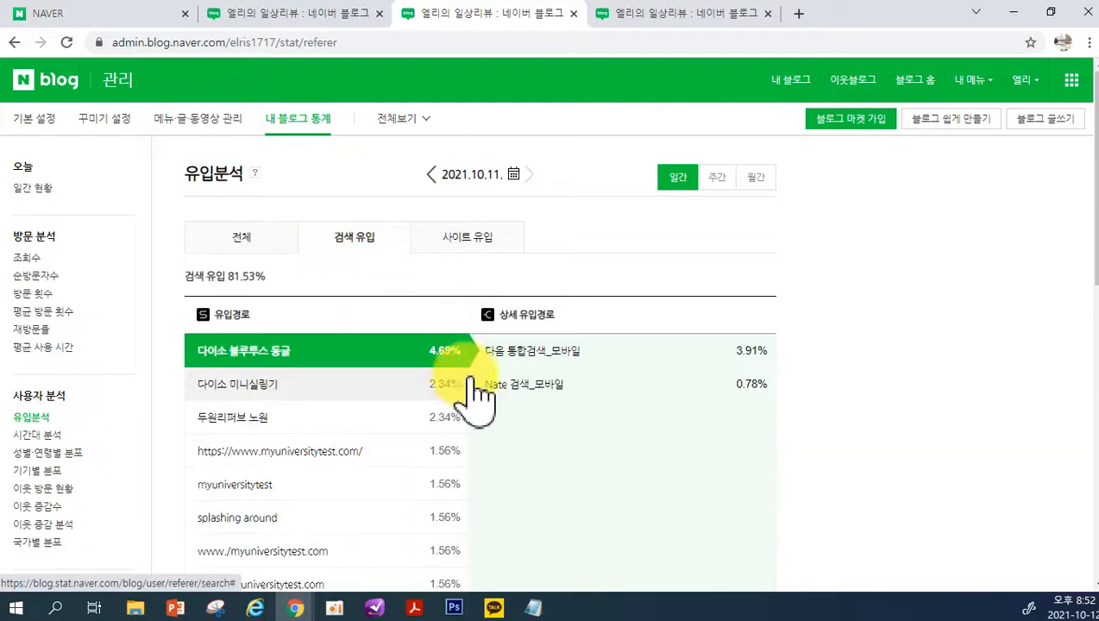
pyautogui.scroll(-2, 363, 393)
pyautogui.scroll(2, 364, 392)
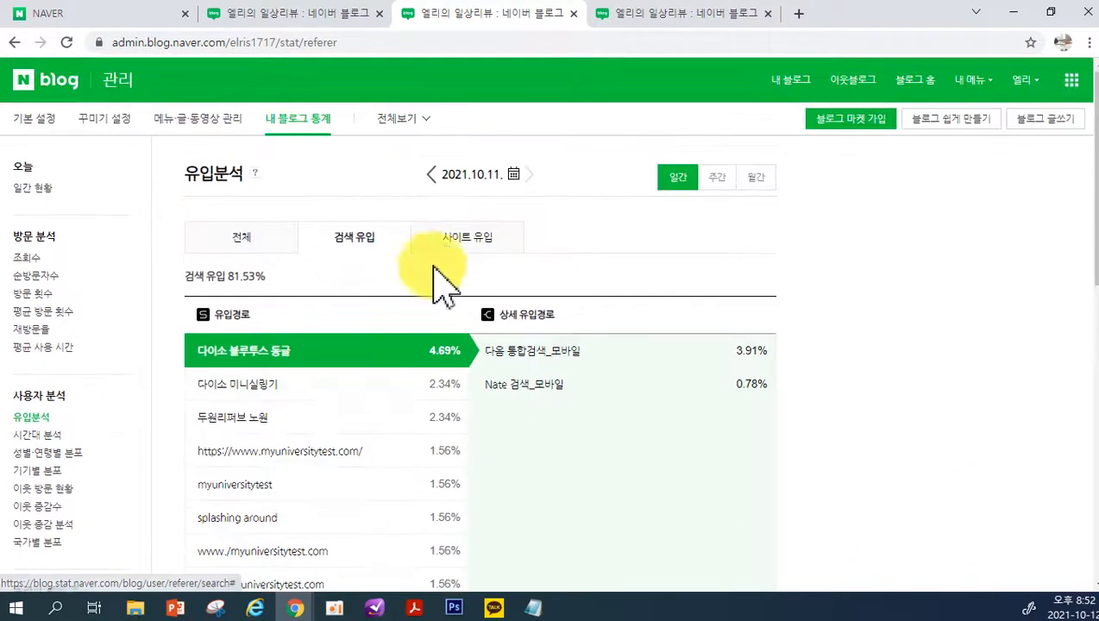
# Show the 사이트 유입 sources by week and by month, then switch back to the 일간 view
pyautogui.click(453, 240)
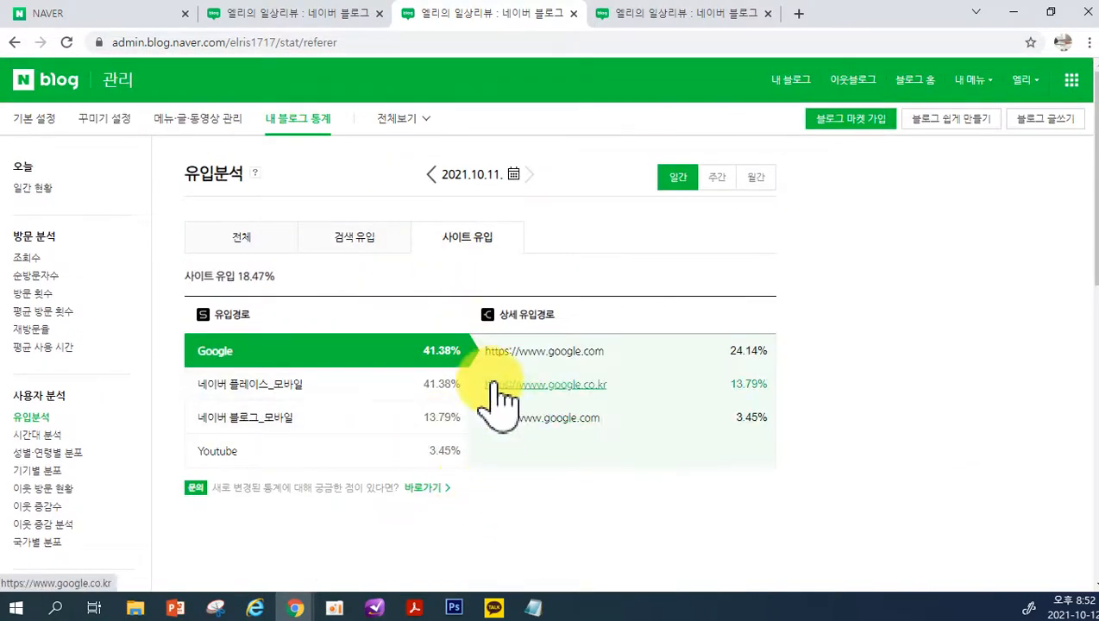
pyautogui.click(717, 177)
pyautogui.click(757, 177)
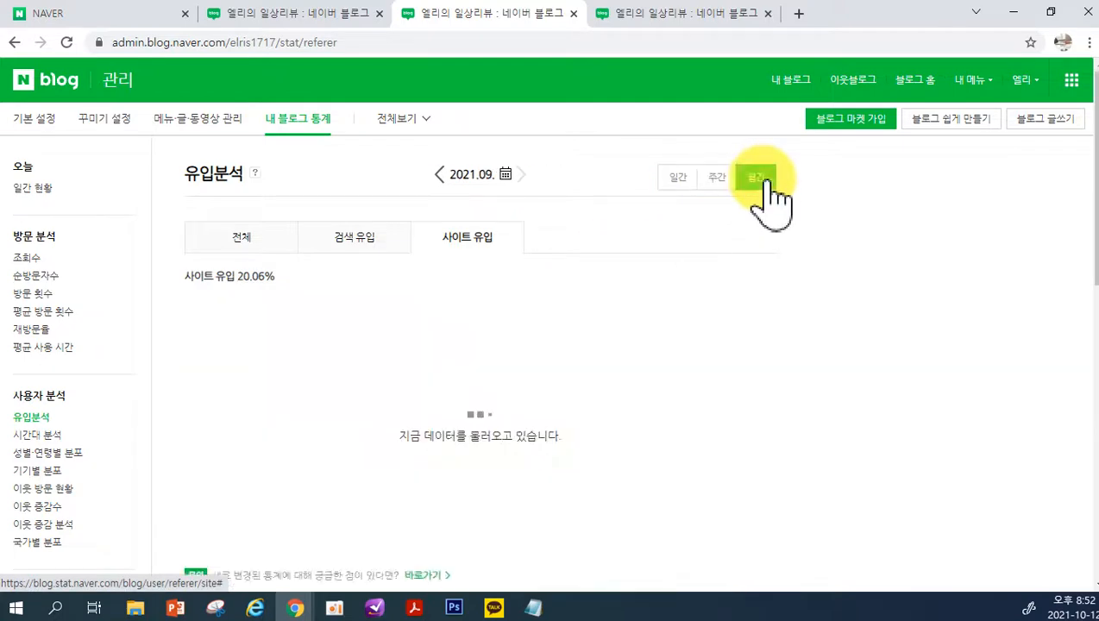
pyautogui.click(679, 176)
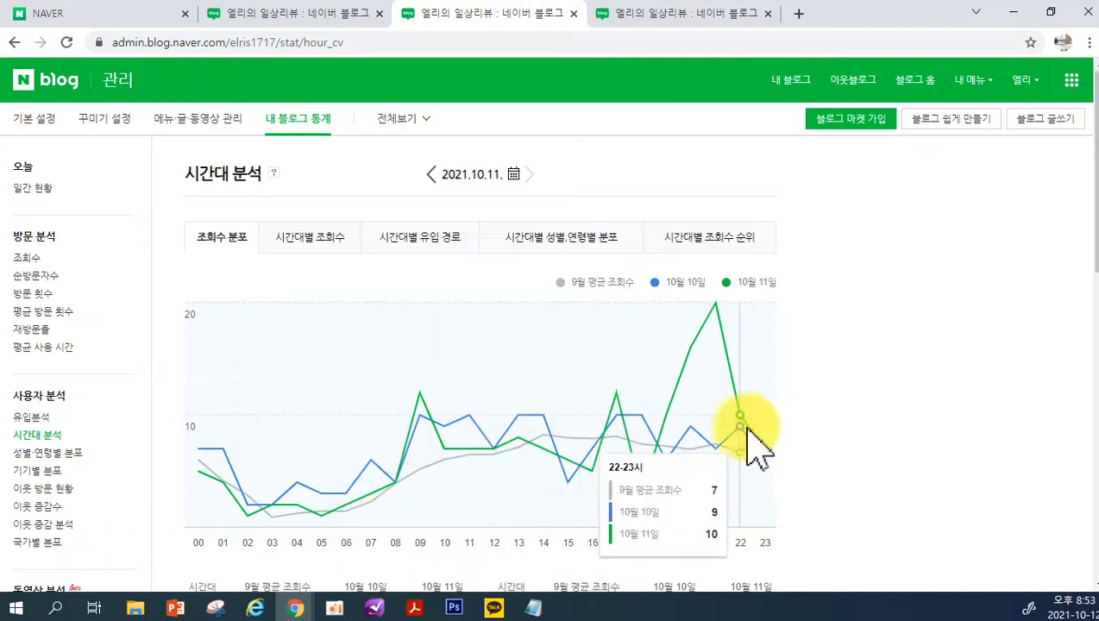
# Open the 성별·연령별 분포 report, then the 기기별 분포 report with its 모바일 사용자분포 chart
pyautogui.click(70, 455)
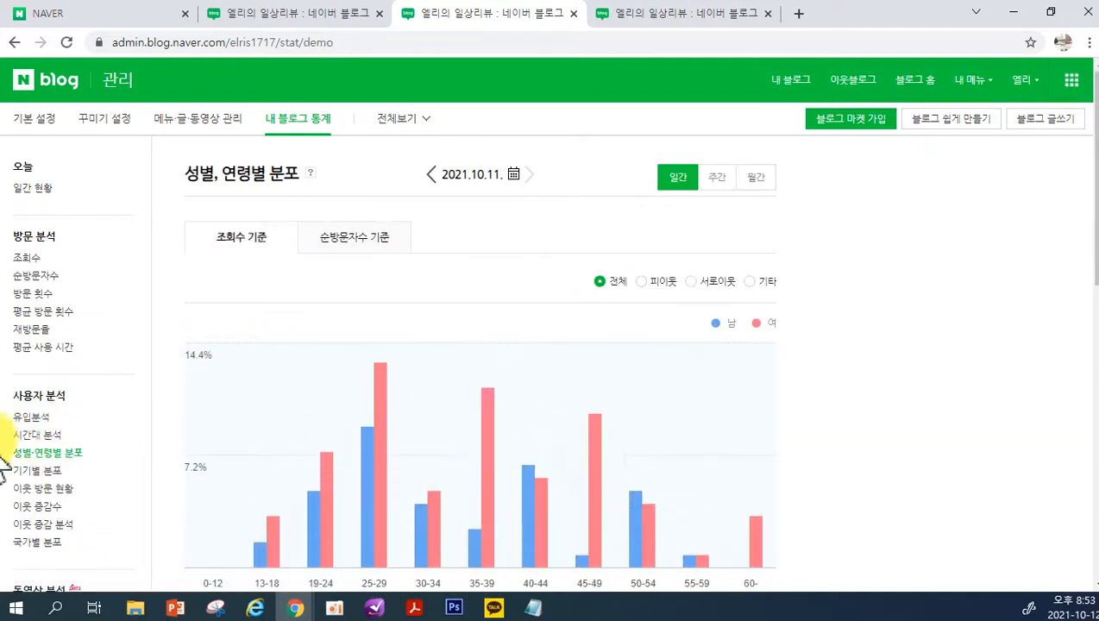
pyautogui.click(43, 473)
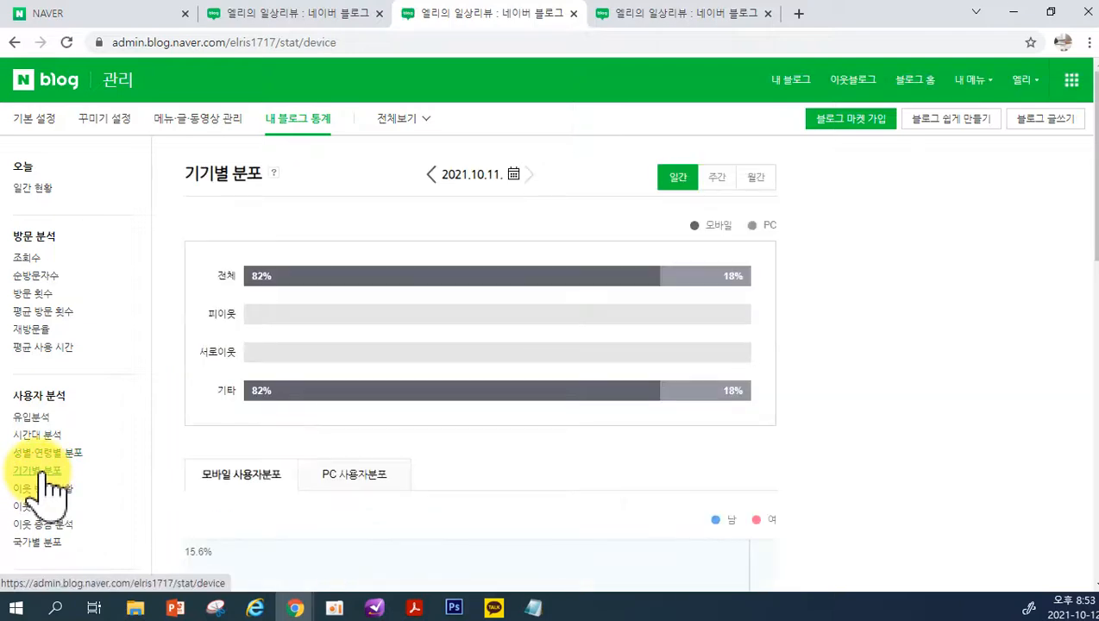
pyautogui.scroll(-4, 71, 483)
pyautogui.moveTo(366, 338)
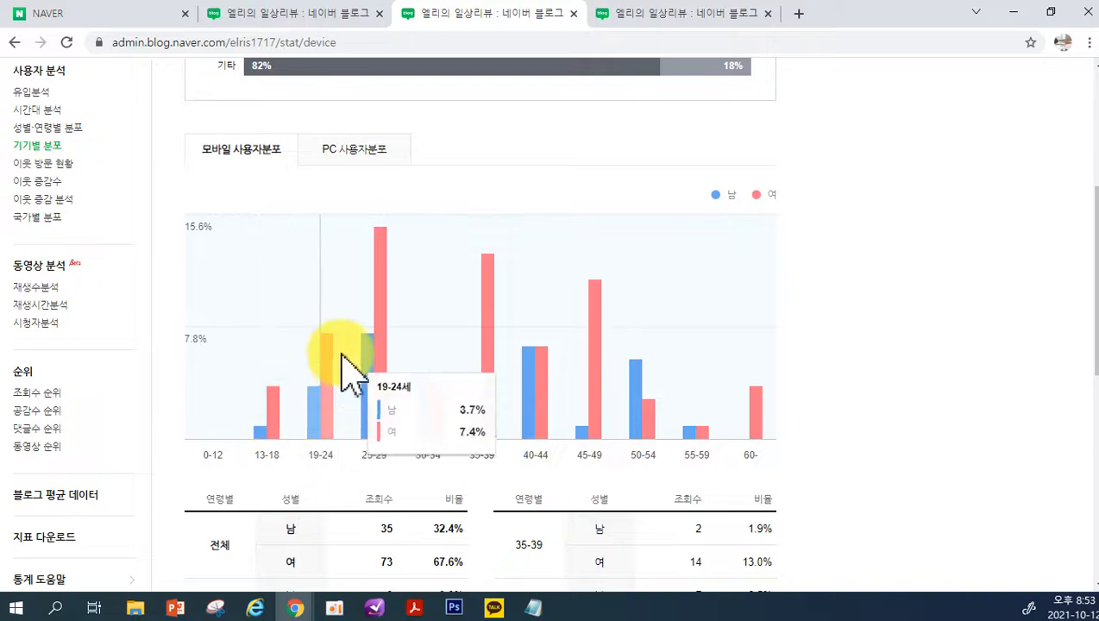
# Open the 이웃 방문 현황 report under 사용자 분석
pyautogui.scroll(2, 148, 318)
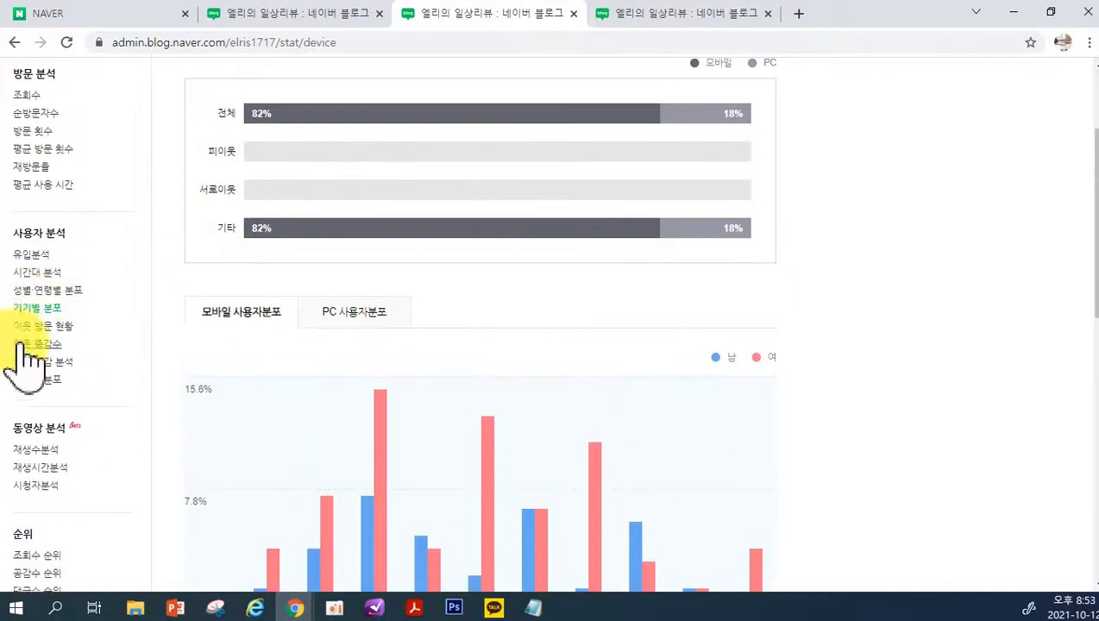
pyautogui.click(26, 327)
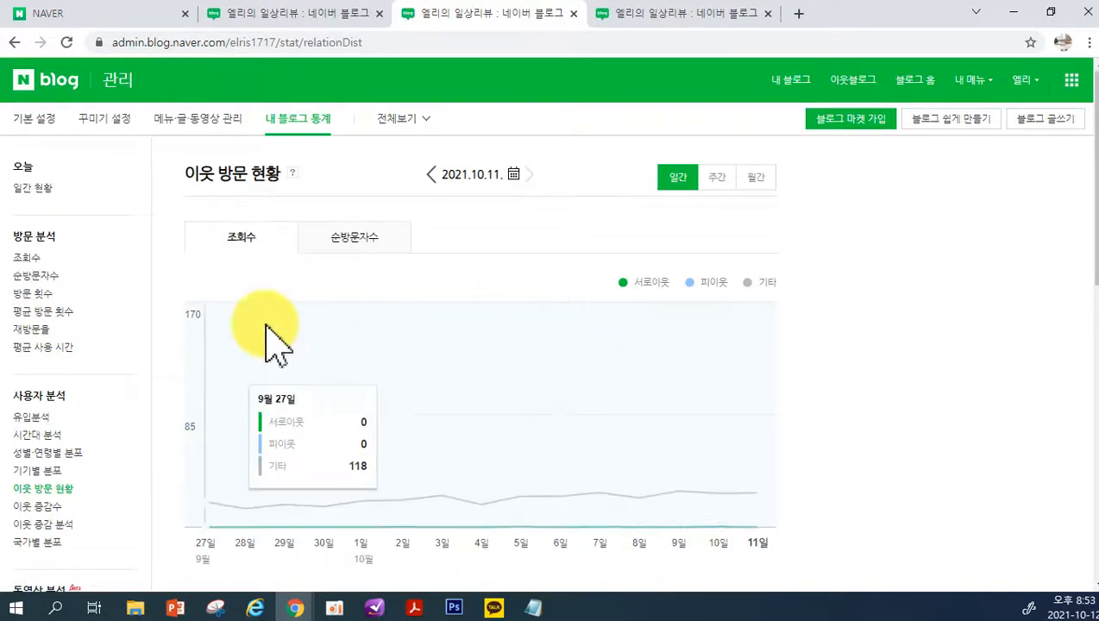
# Open the 이웃 증감수 report under 사용자 분석 and look through its chart and daily table
pyautogui.click(35, 509)
pyautogui.scroll(-1, 129, 380)
pyautogui.scroll(-1, 117, 492)
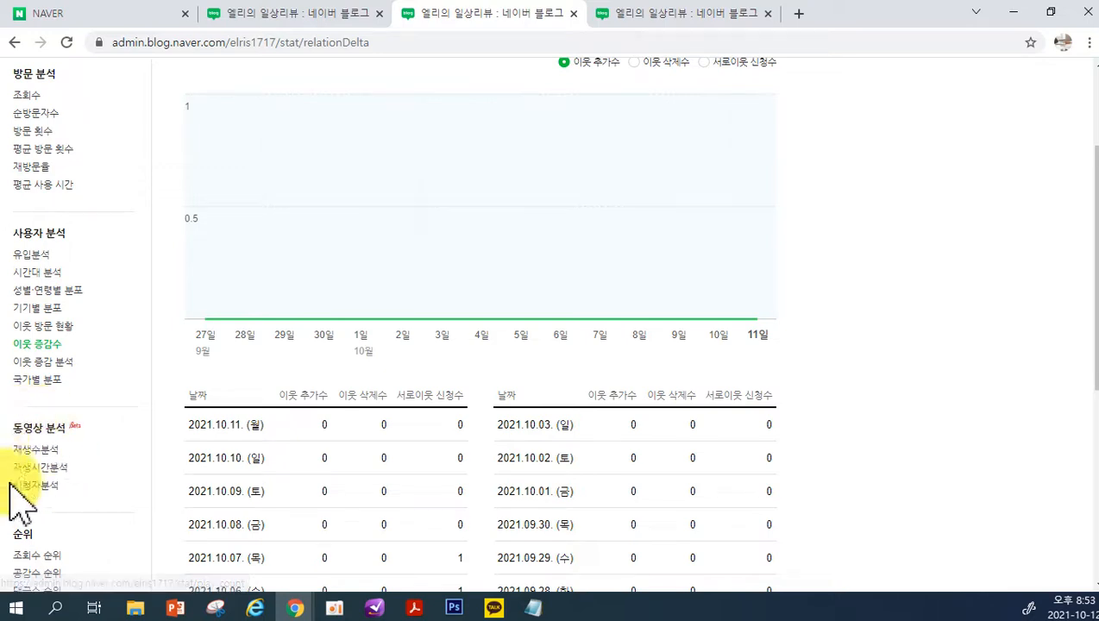
# Open the 재생수분석 report under 동영상 분석 and view its 영상 순위, 유입경로 and 검색 유입 분석 data
pyautogui.click(53, 453)
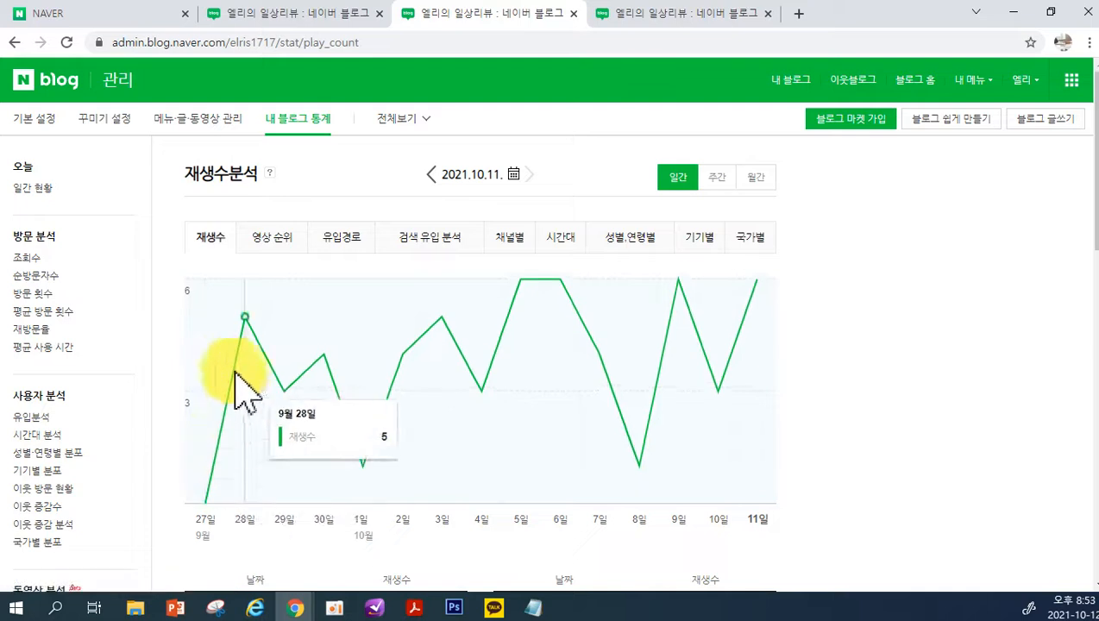
pyautogui.click(271, 250)
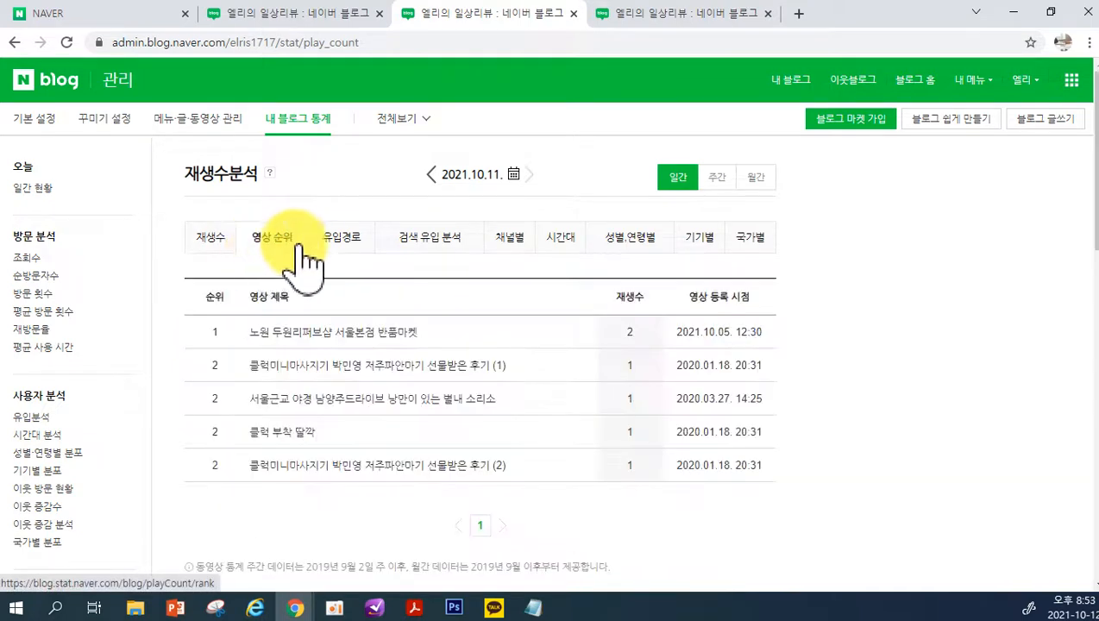
pyautogui.click(340, 246)
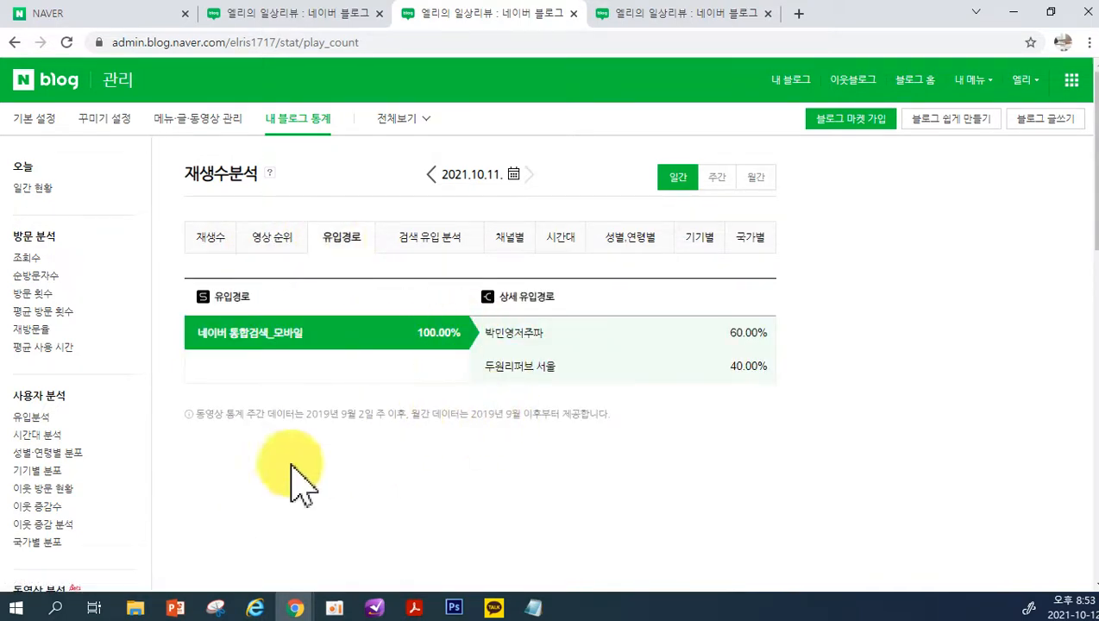
pyautogui.click(426, 243)
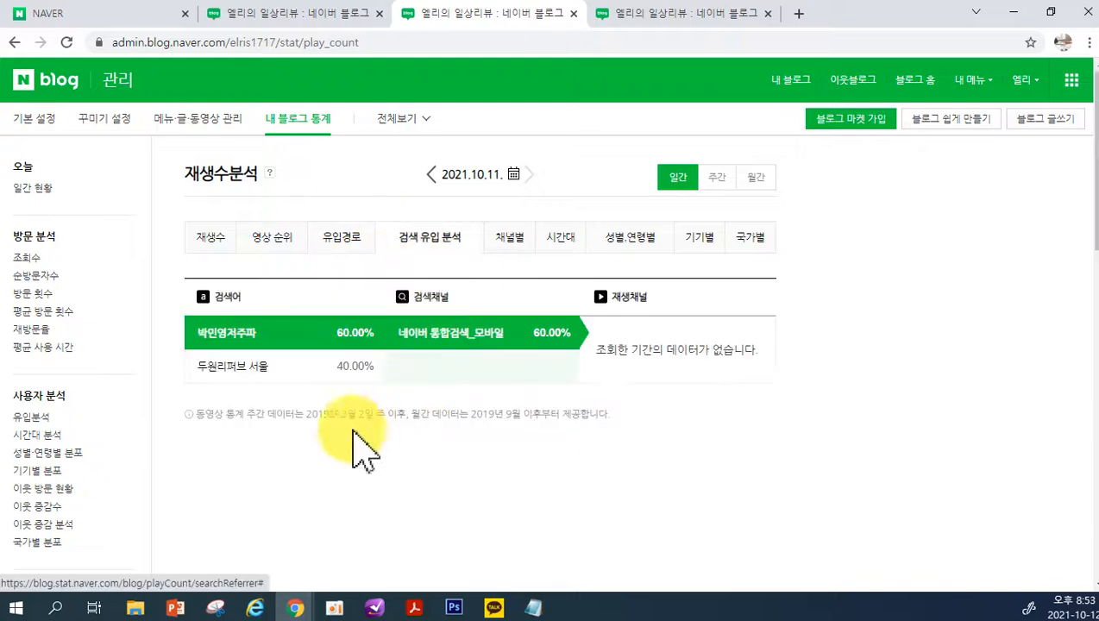
# Open the 조회수 순위 report under 순위 and show the ranking by 주제
pyautogui.scroll(-3, 43, 556)
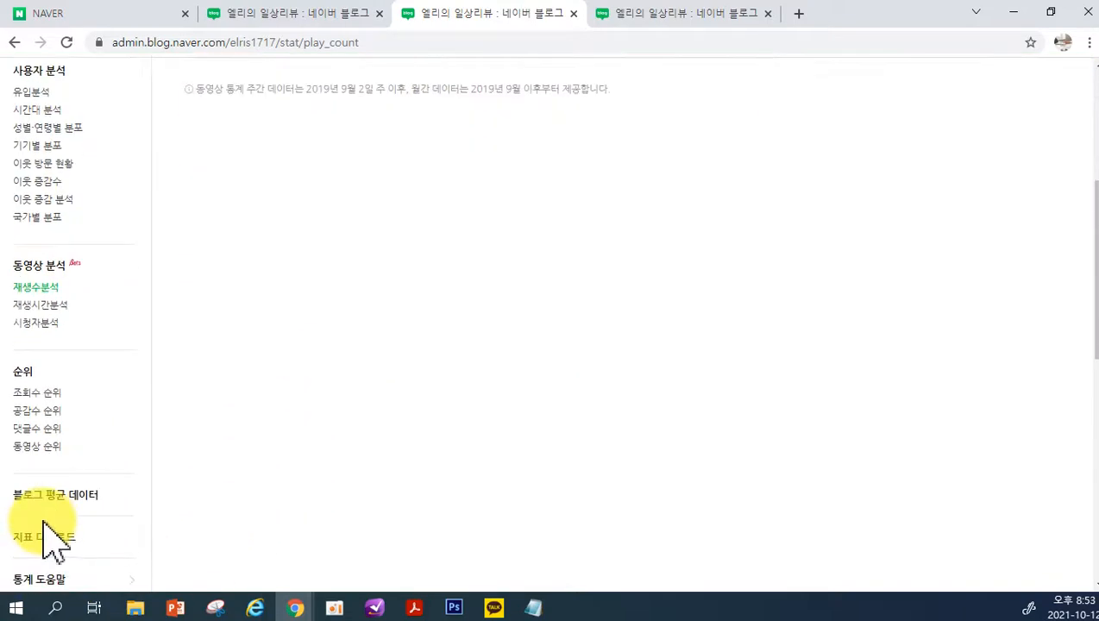
pyautogui.click(40, 398)
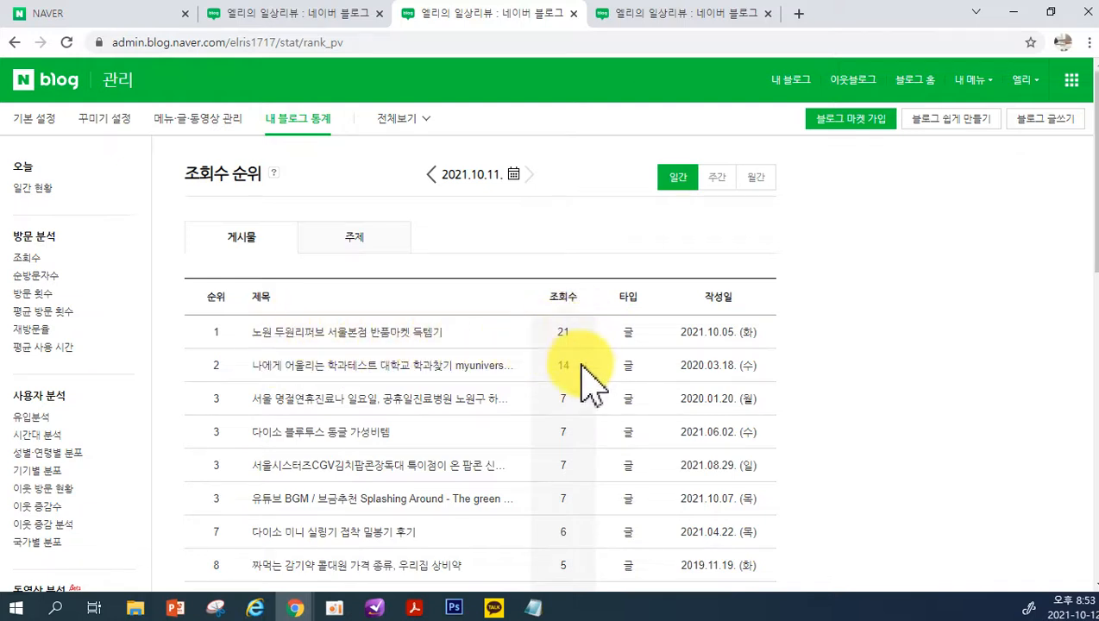
pyautogui.click(357, 252)
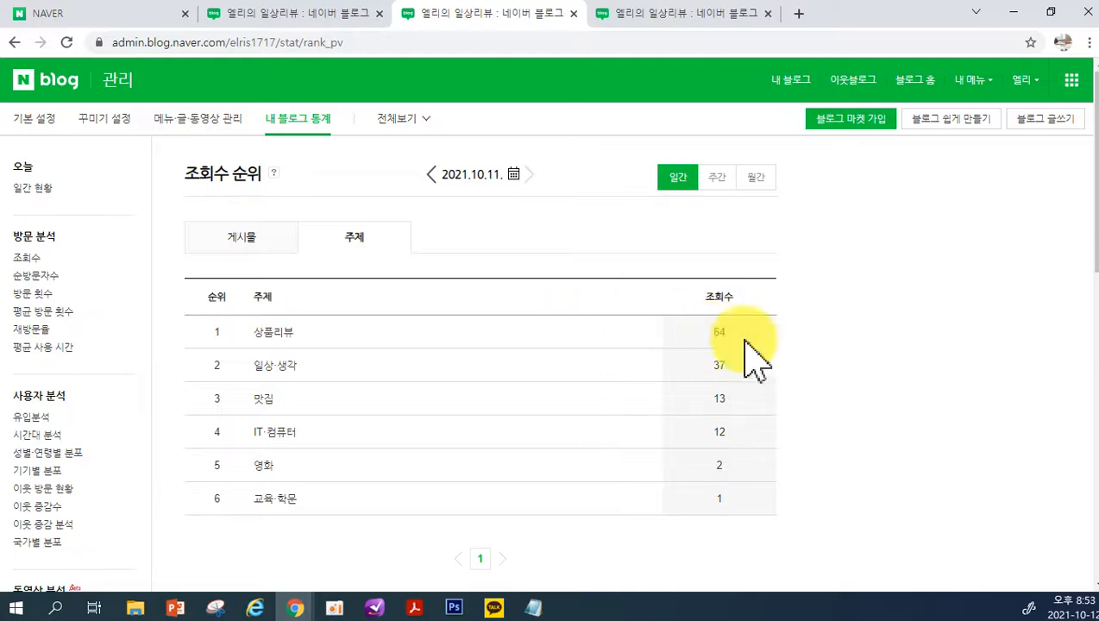
# Open the 공감수 순위 report, then the 댓글수 순위 report
pyautogui.scroll(-3, 39, 501)
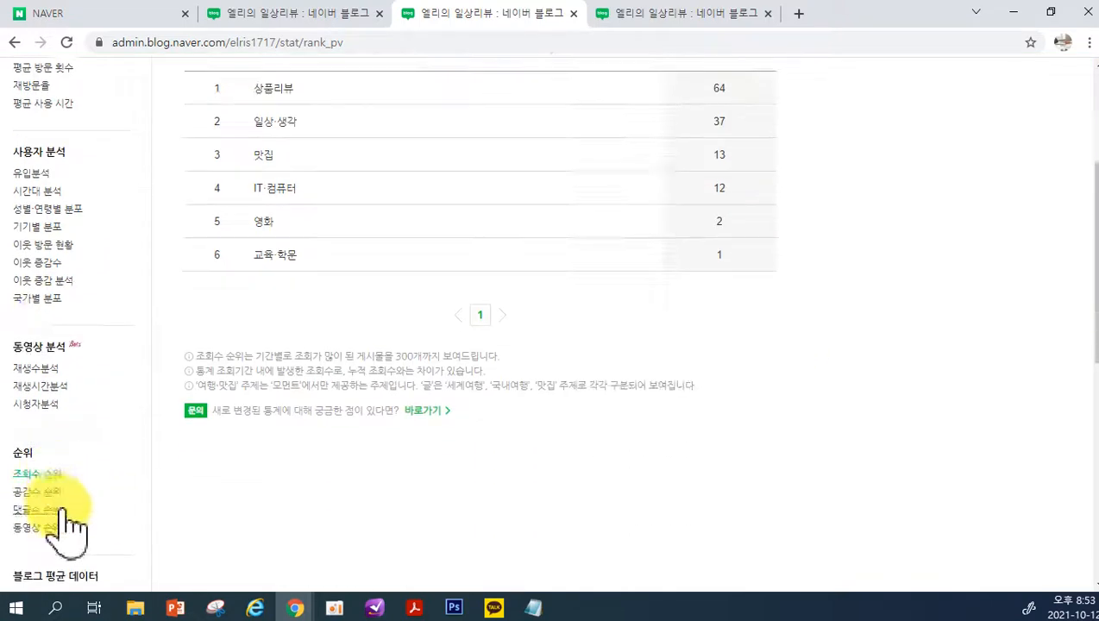
pyautogui.click(37, 494)
pyautogui.scroll(-2, 120, 492)
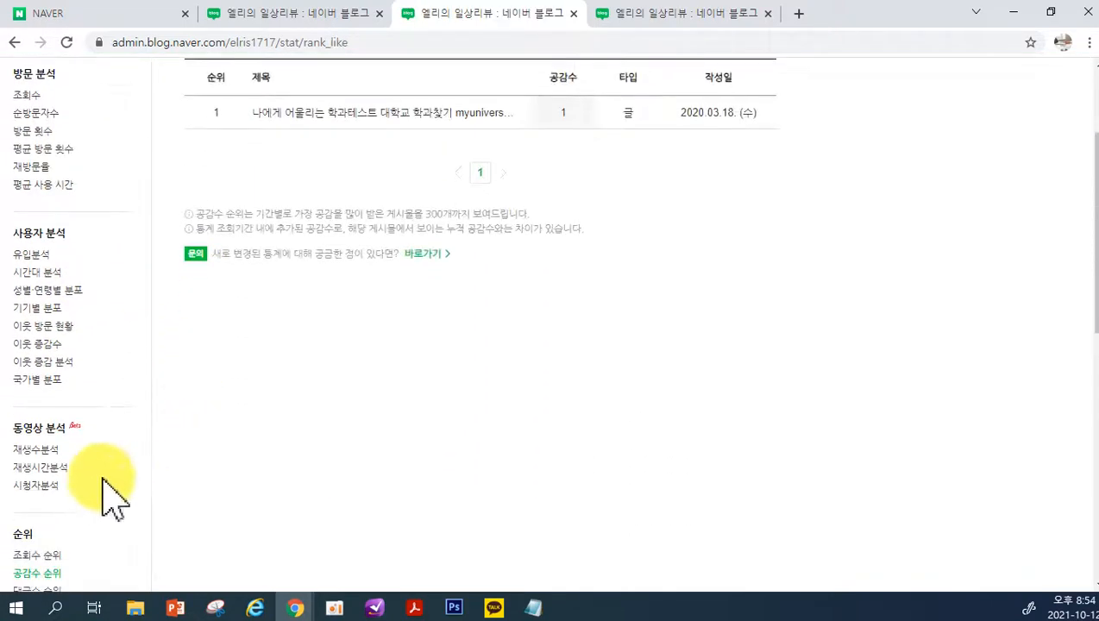
pyautogui.scroll(-2, 42, 535)
pyautogui.click(37, 428)
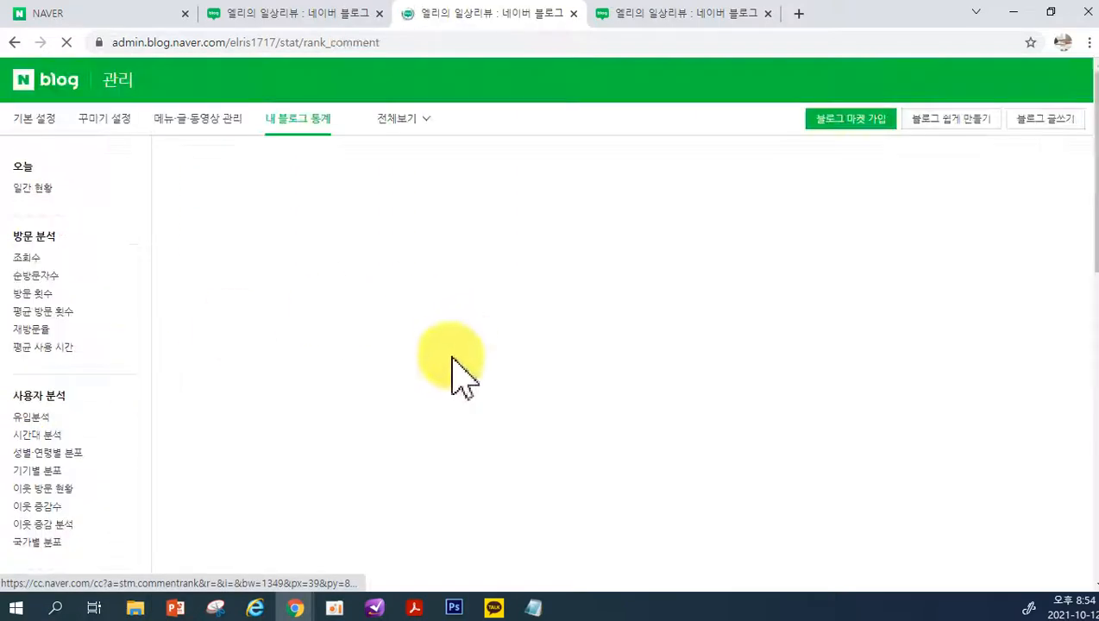
# Open the 블로그 평균 데이터 report and examine how the blog compares with the service-wide and top-group averages in 비교지표
pyautogui.scroll(-3, 60, 490)
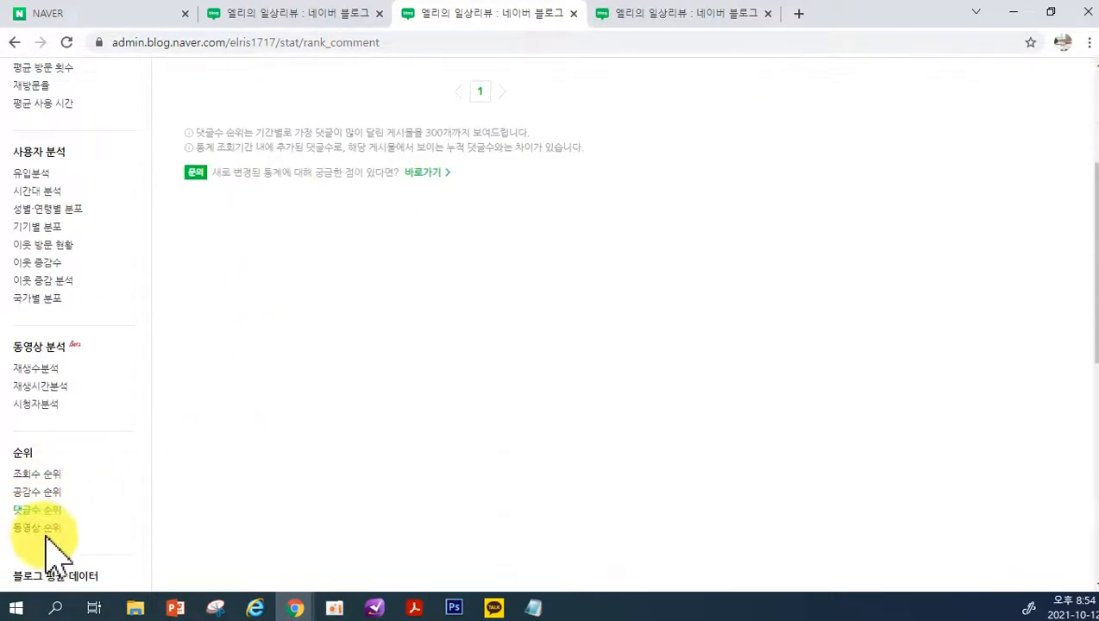
pyautogui.scroll(-3, 47, 545)
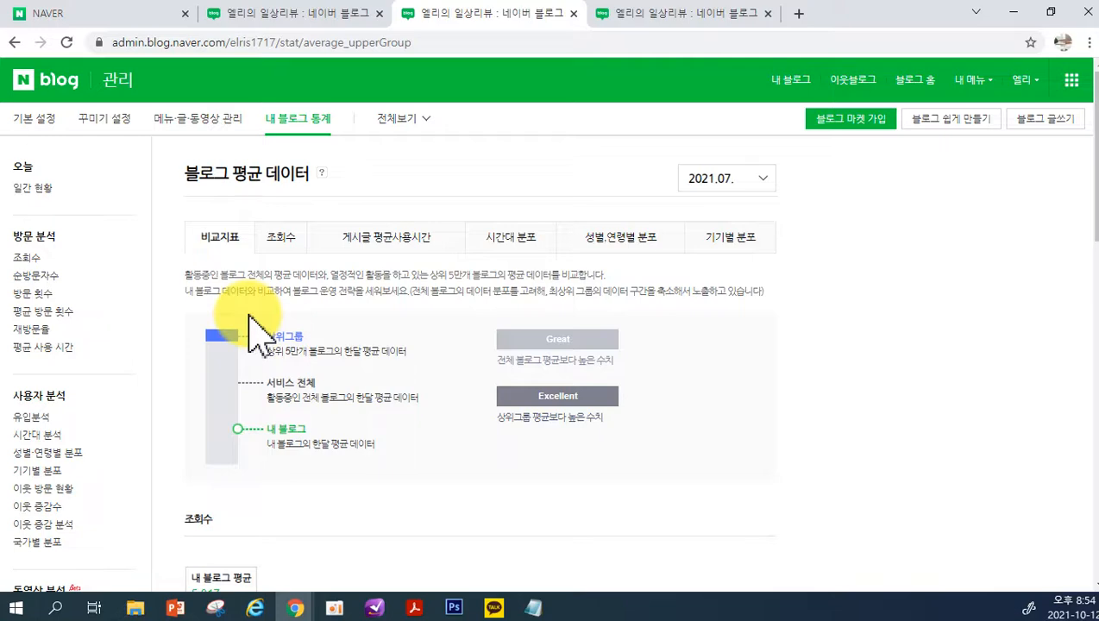
pyautogui.scroll(-3, 311, 316)
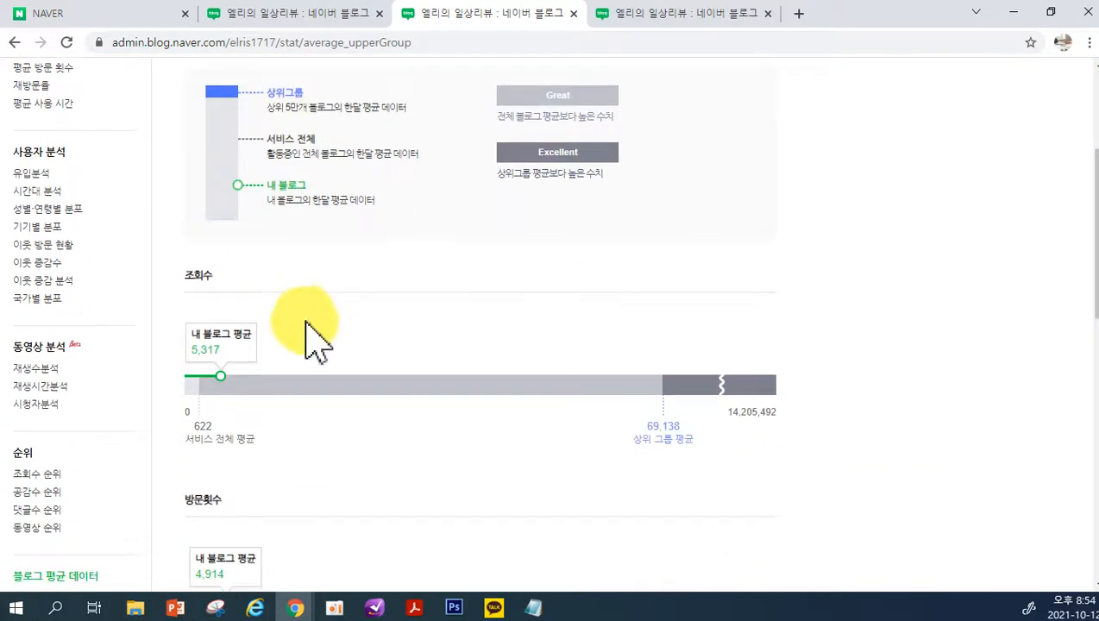
pyautogui.scroll(-9, 515, 380)
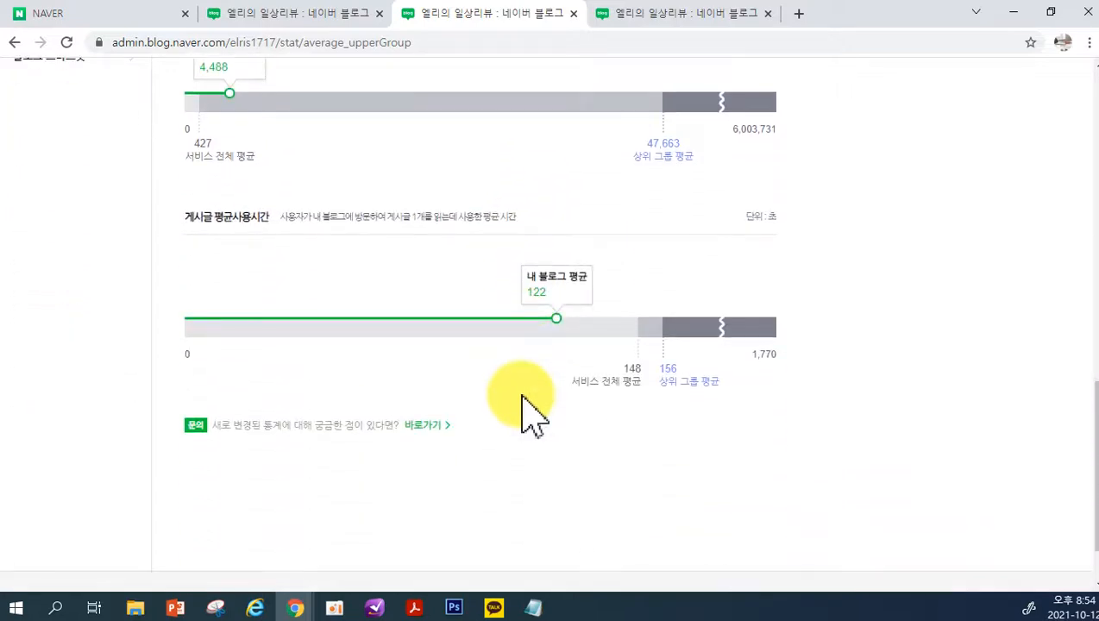
pyautogui.scroll(15, 527, 406)
pyautogui.scroll(1, 514, 414)
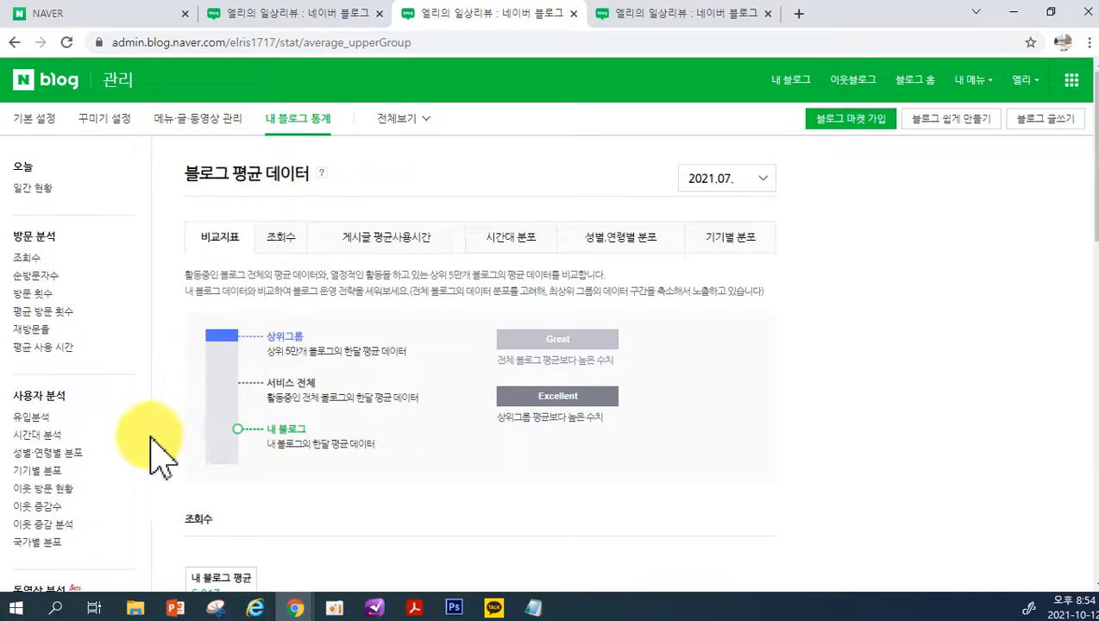
pyautogui.scroll(-4, 60, 449)
pyautogui.scroll(-2, 47, 457)
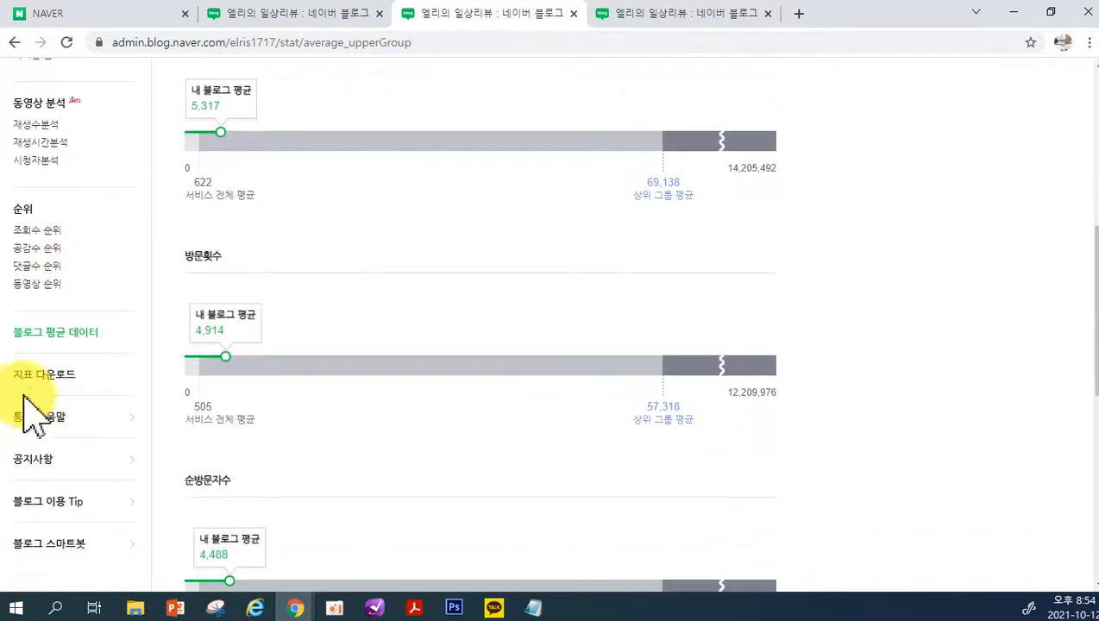
pyautogui.scroll(6, 34, 388)
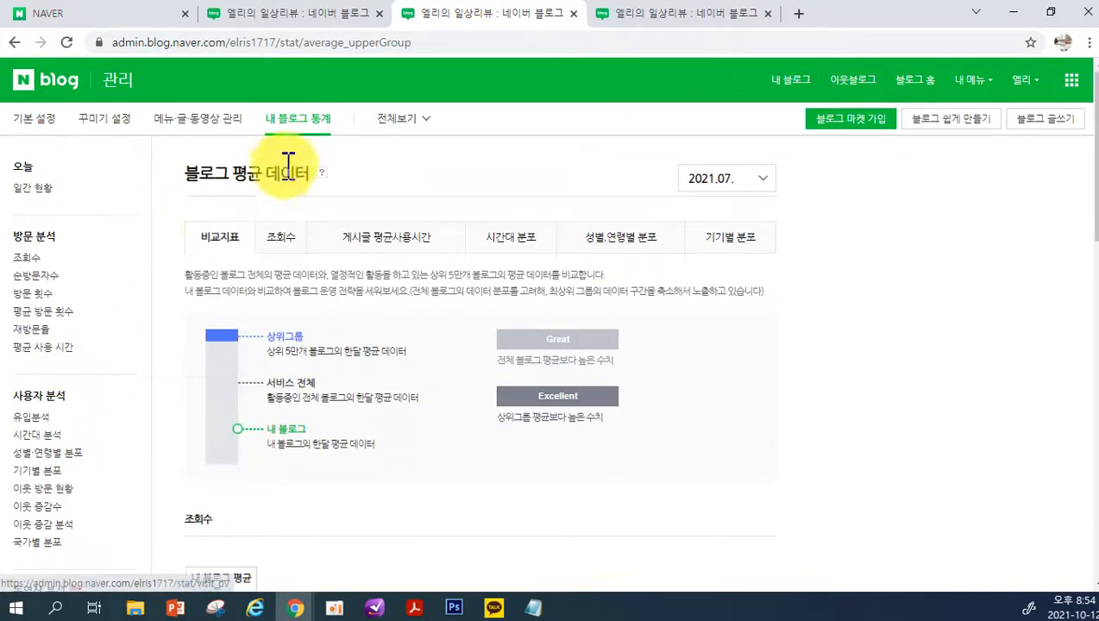
# Leave the statistics for the blog's front page and open the editor for a new post
pyautogui.click(397, 125)
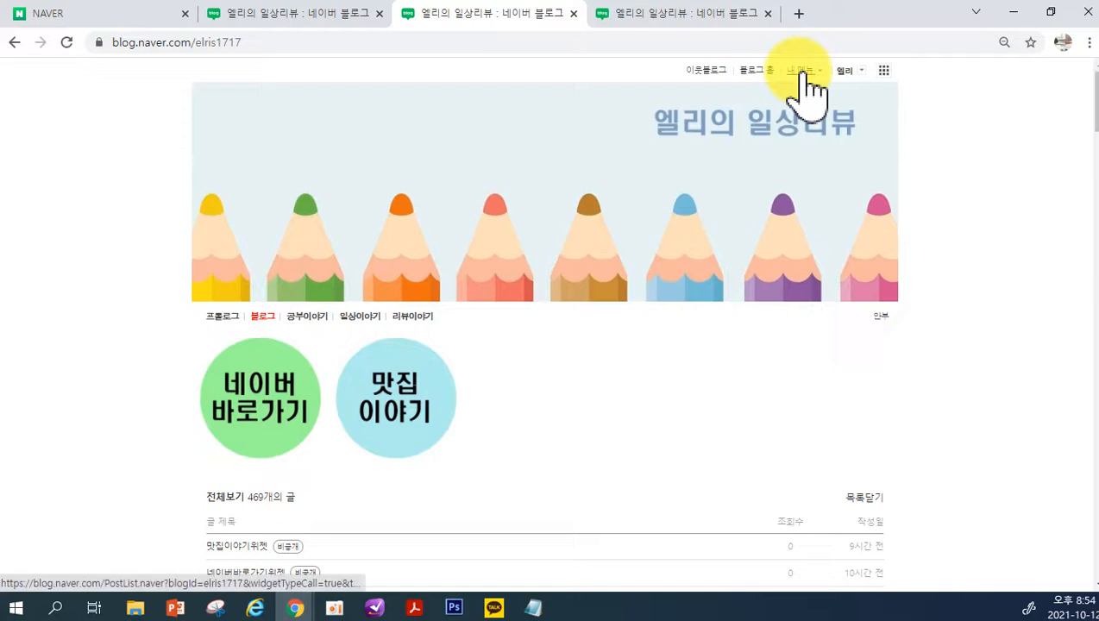
pyautogui.click(802, 73)
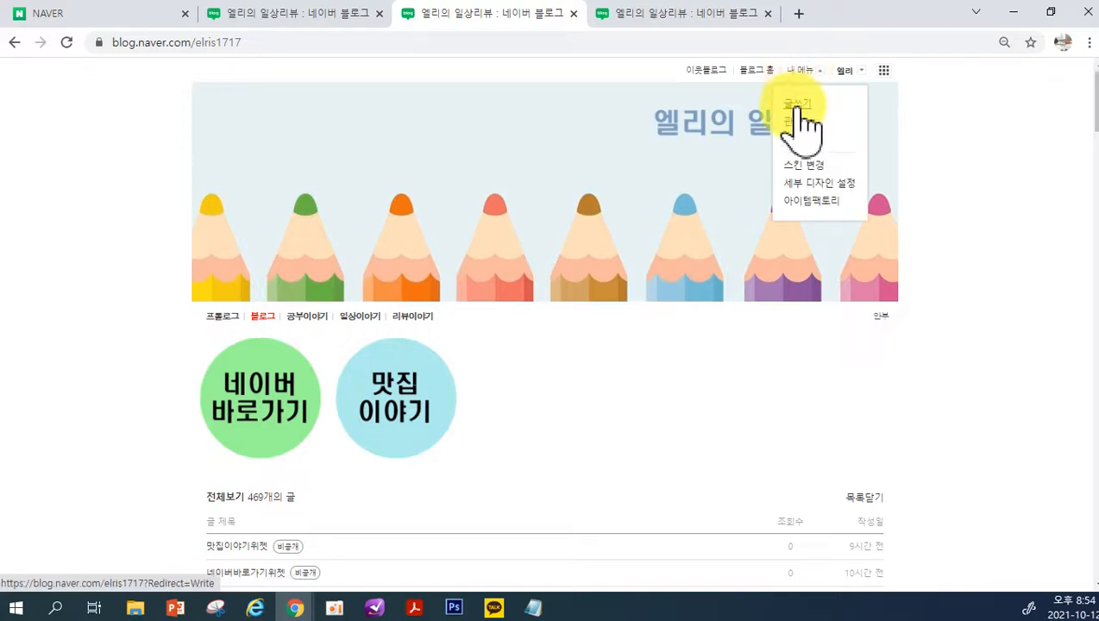
pyautogui.click(797, 105)
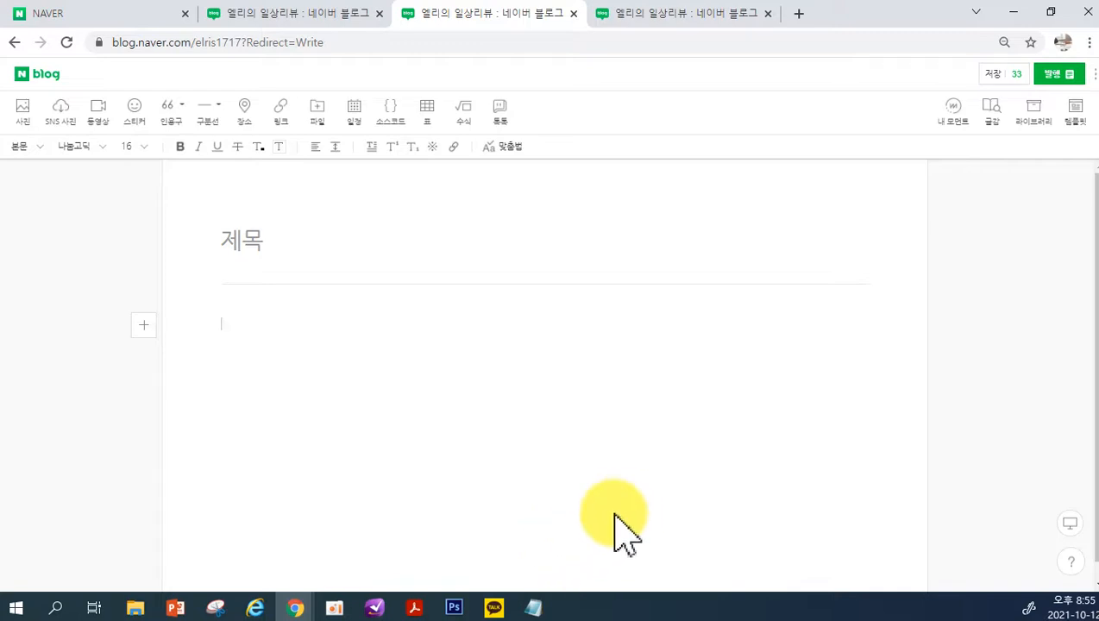
# Check Thursday, October 14 in the Windows taskbar calendar, then close the calendar
pyautogui.click(1067, 607)
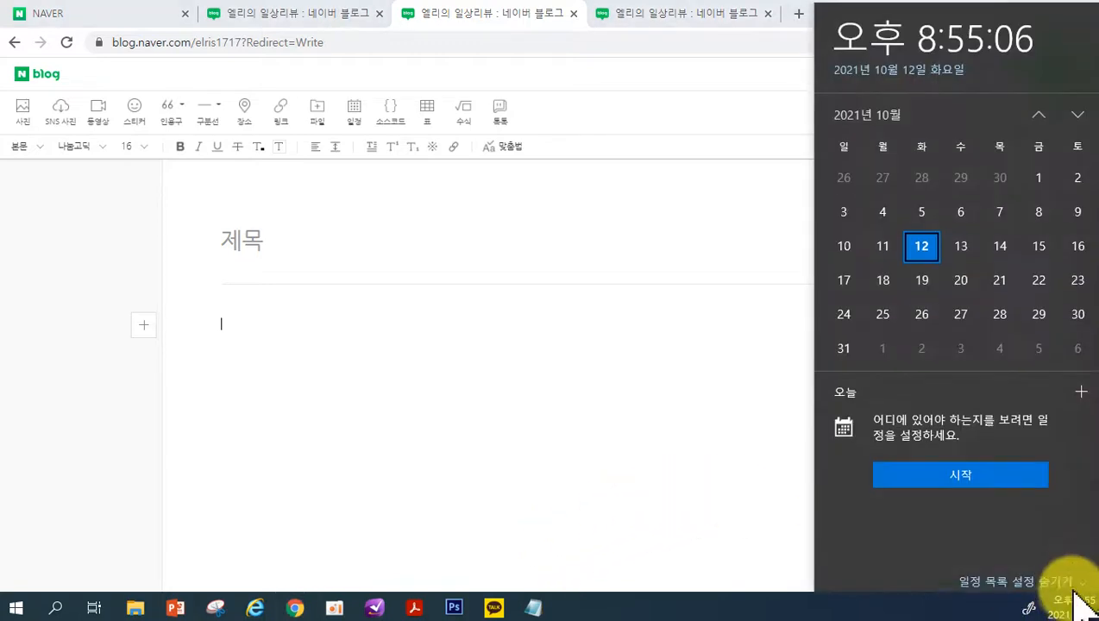
pyautogui.click(998, 246)
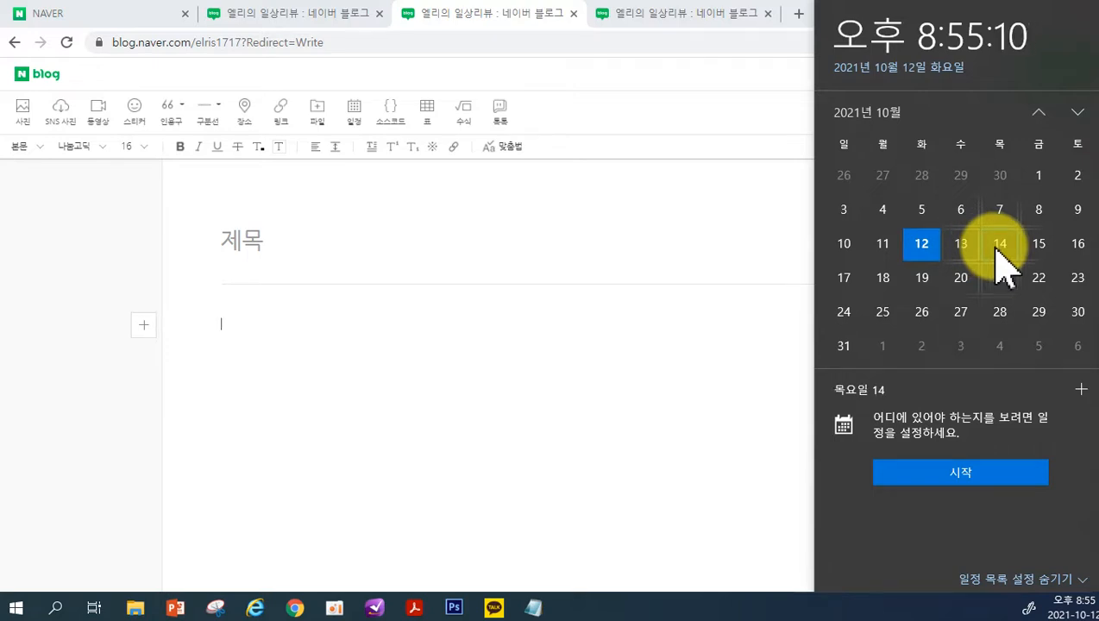
pyautogui.click(555, 306)
# Switch to the open Notepad window and cut all of its existing text
pyautogui.click(535, 608)
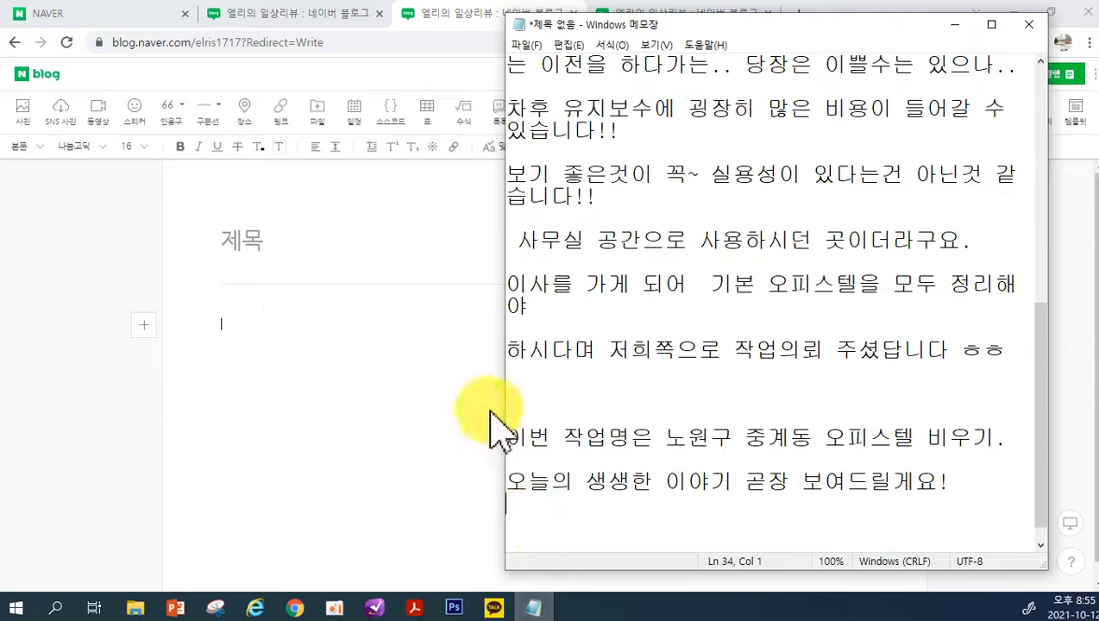
pyautogui.hotkey('ctrl', 'a')
pyautogui.hotkey('ctrl', 'x')
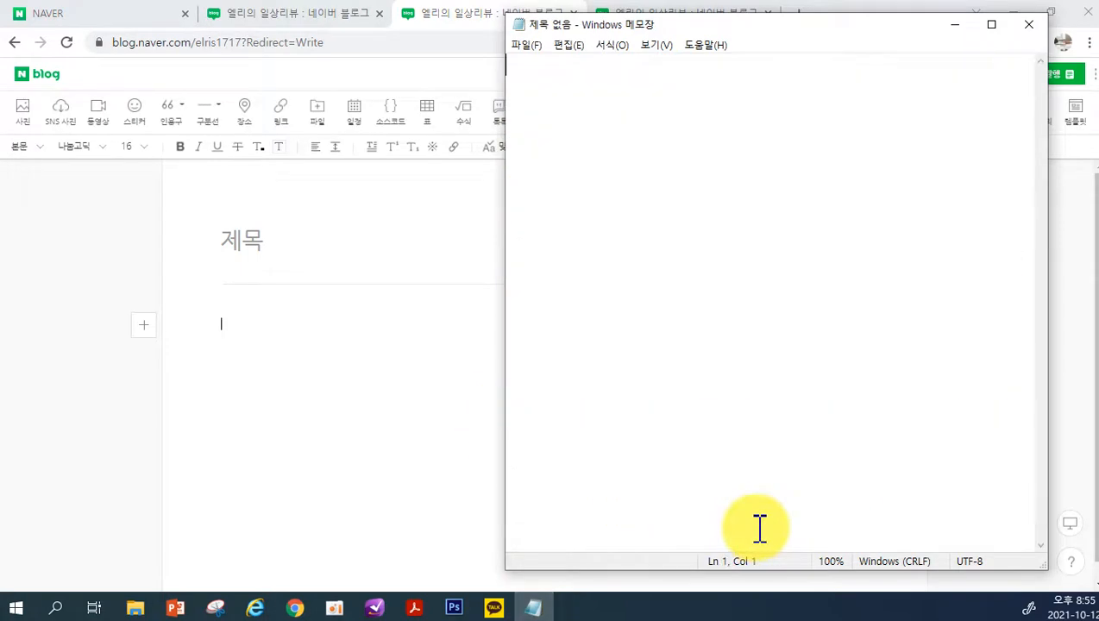
# Write "사진 5~10장" on the third line of the note
pyautogui.press('Return')
pyautogui.press('Return')
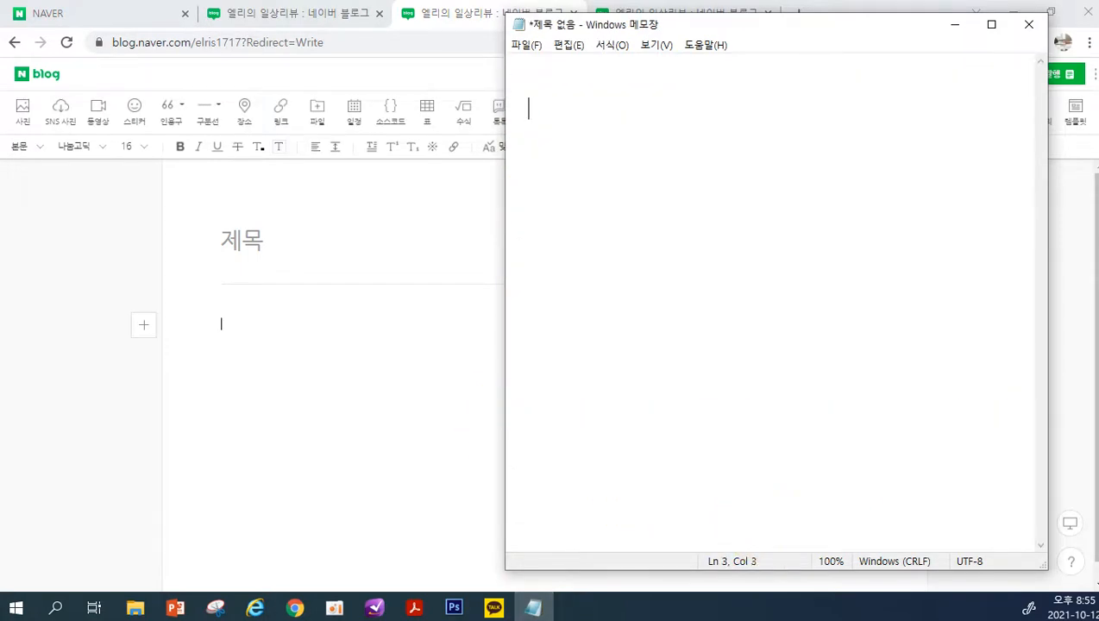
pyautogui.write('사진 ')
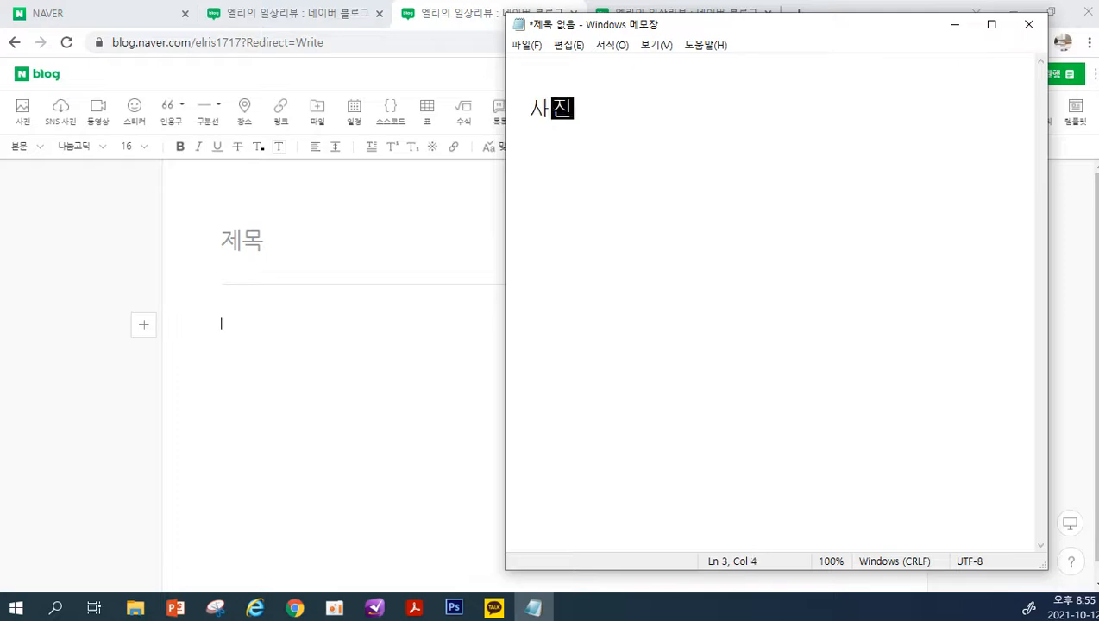
pyautogui.write('5~10장')
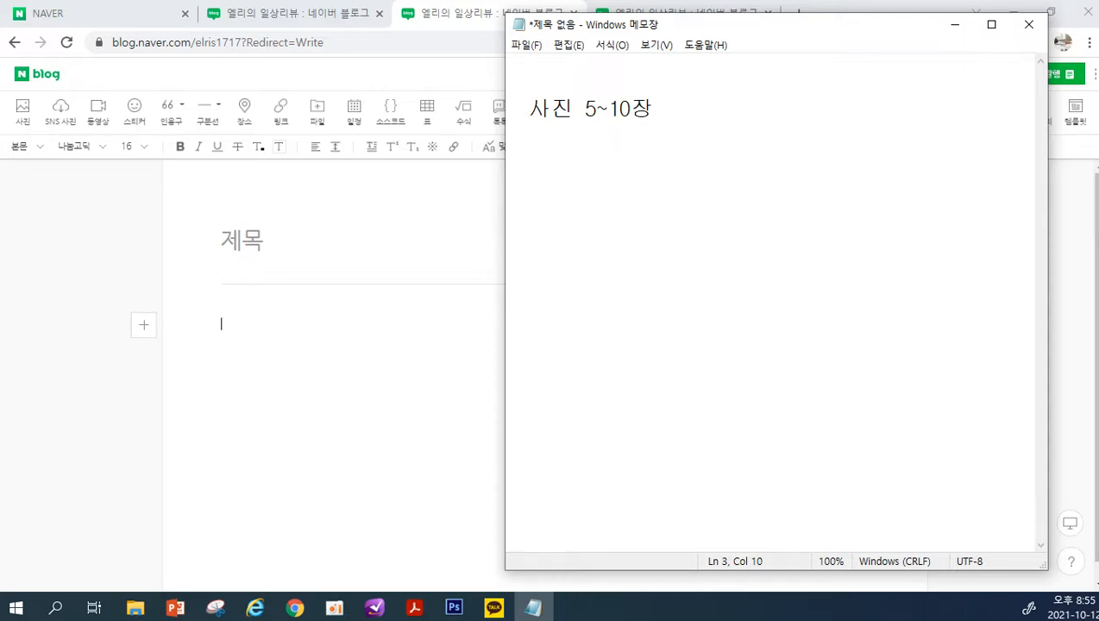
# Add the line "동영상도 찍으셔도 됩니다." directly below the photo line
pyautogui.press('Return')
pyautogui.write('동')
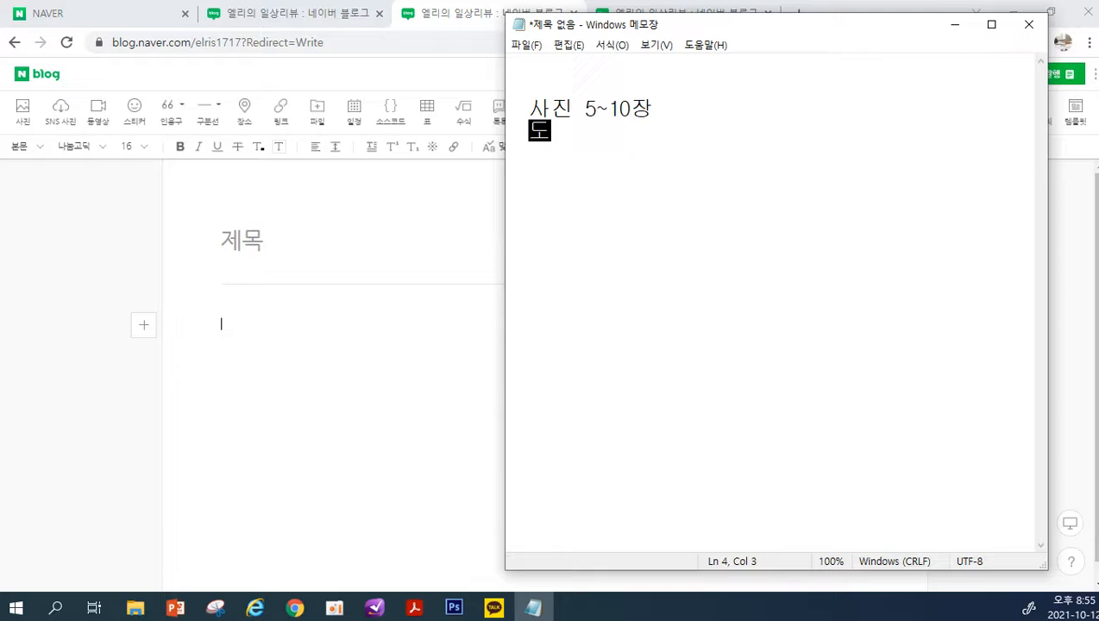
pyautogui.write('영상')
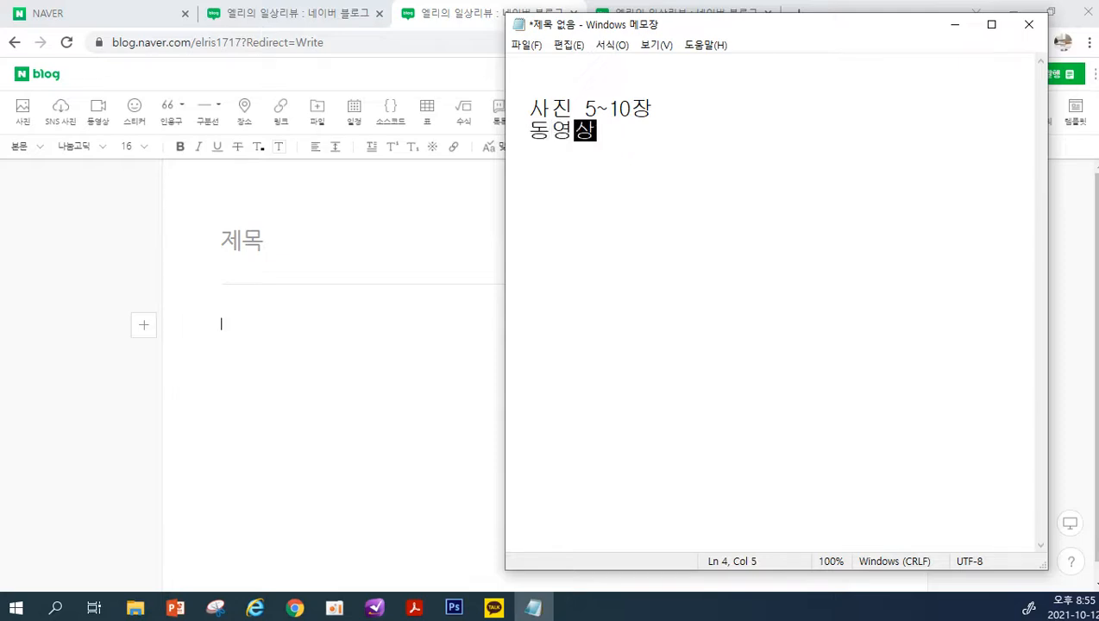
pyautogui.write(' 찍으셔도')
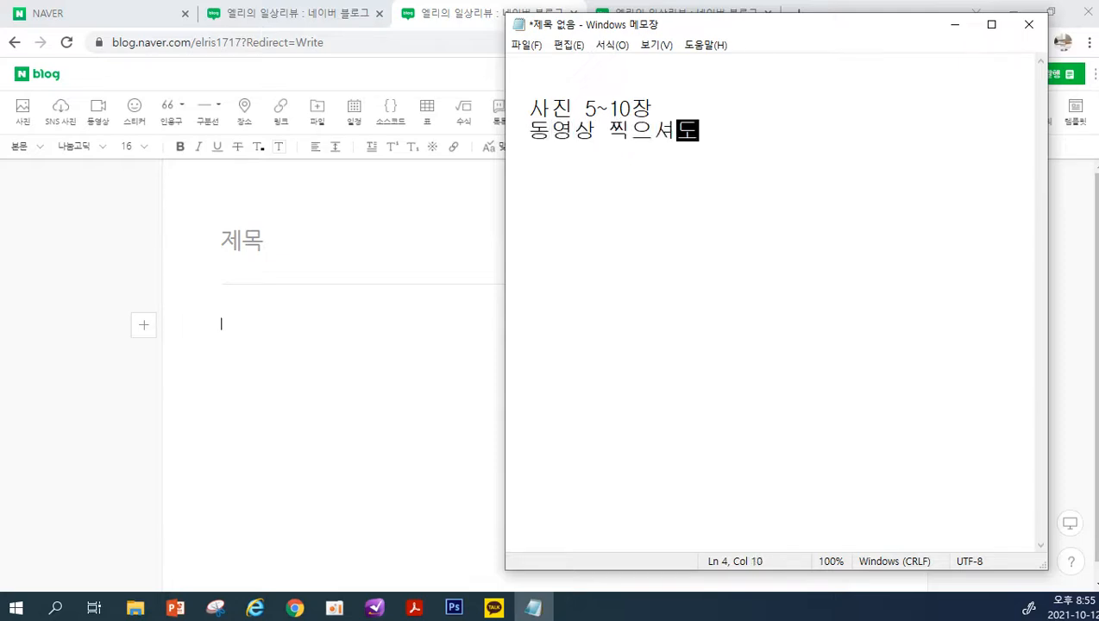
pyautogui.write(' 됨니다.')
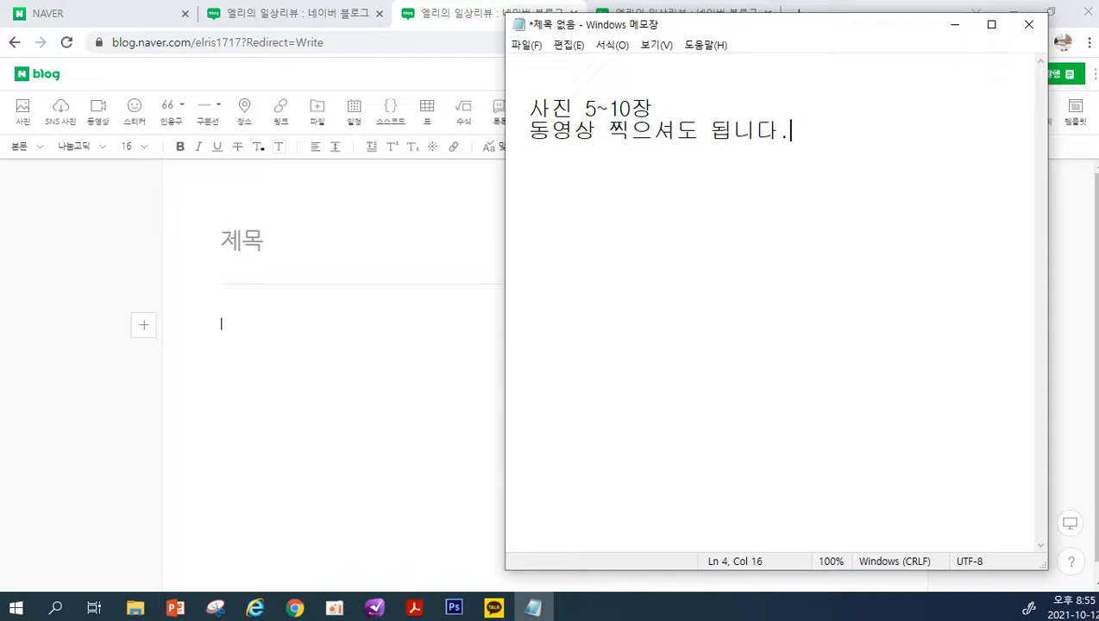
pyautogui.press('Left')
pyautogui.press('Left')
pyautogui.press('Left')
pyautogui.press('Left')
pyautogui.press('Left')
pyautogui.press('Left')
pyautogui.press('Left')
pyautogui.press('Left')
pyautogui.press('Left')
pyautogui.press('Left')
pyautogui.write('ㄷ')
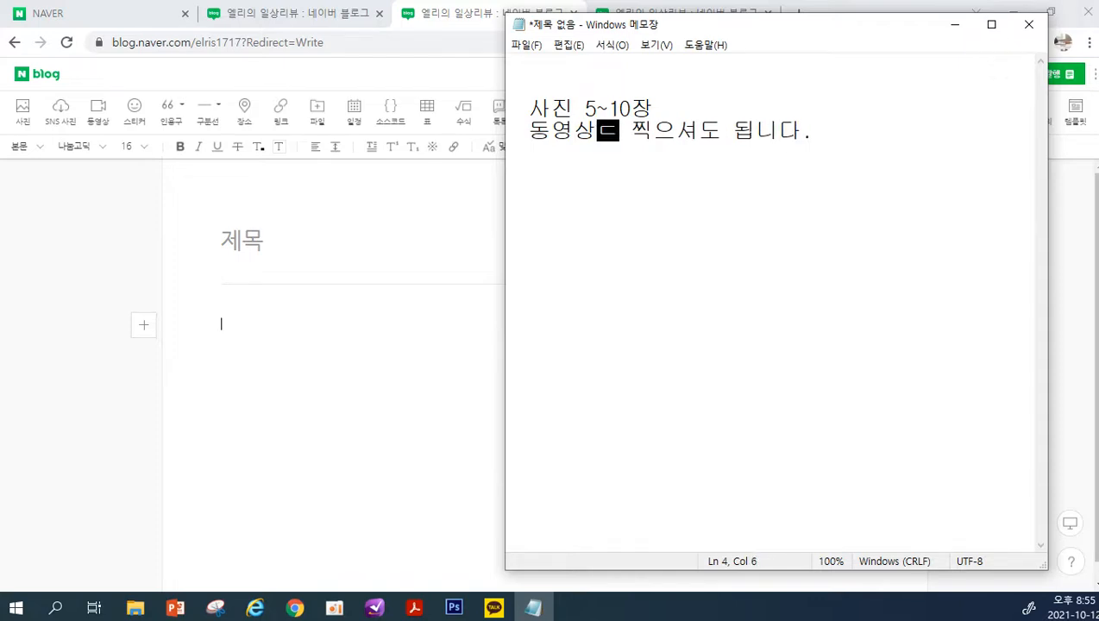
pyautogui.write('ㅗ')
# Leave a blank line below the video line and add the heading "1. 맛집 포스팅" to the note
pyautogui.press('End')
pyautogui.press('Return')
pyautogui.press('Return')
pyautogui.write('1')
pyautogui.write('. ak')
pyautogui.press('BackSpace')
pyautogui.press('BackSpace')
pyautogui.write('맛집')
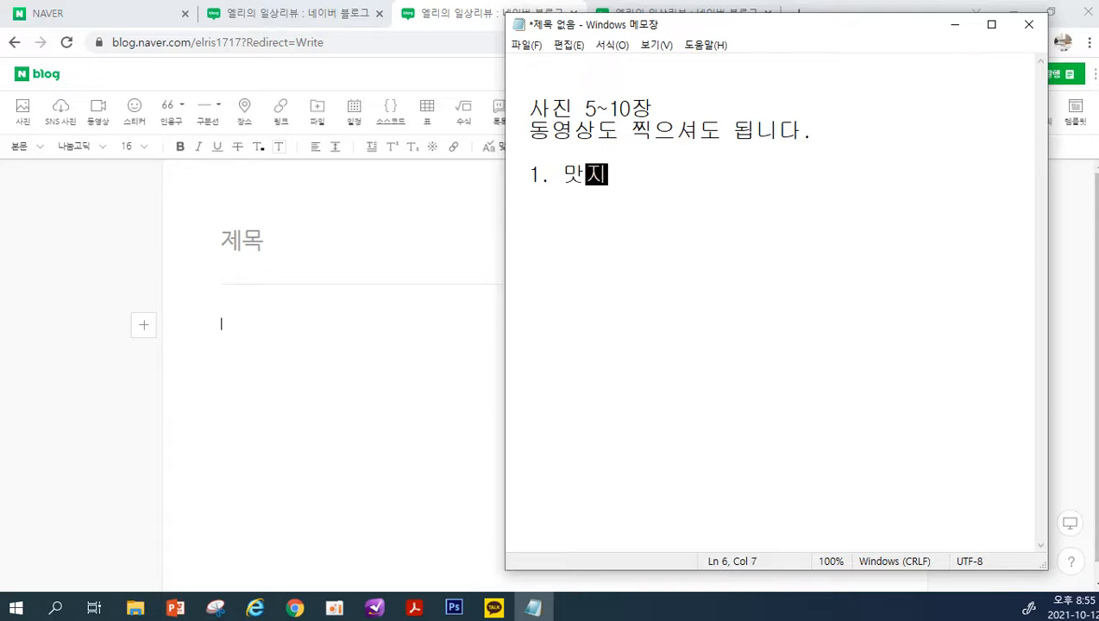
pyautogui.write(' 포스팅')
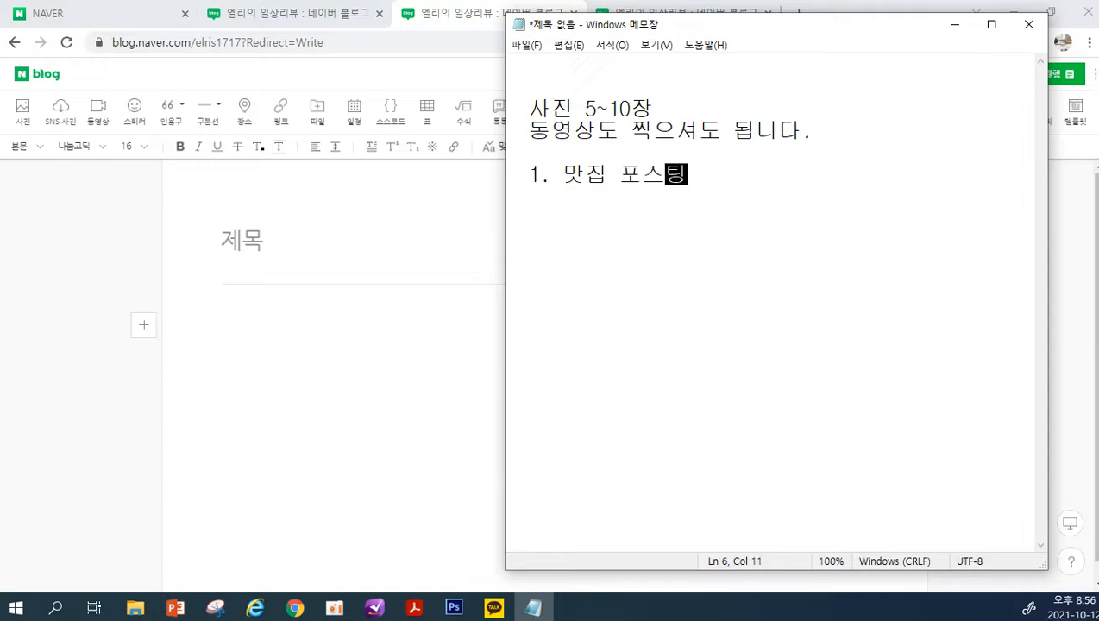
pyautogui.press('Return')
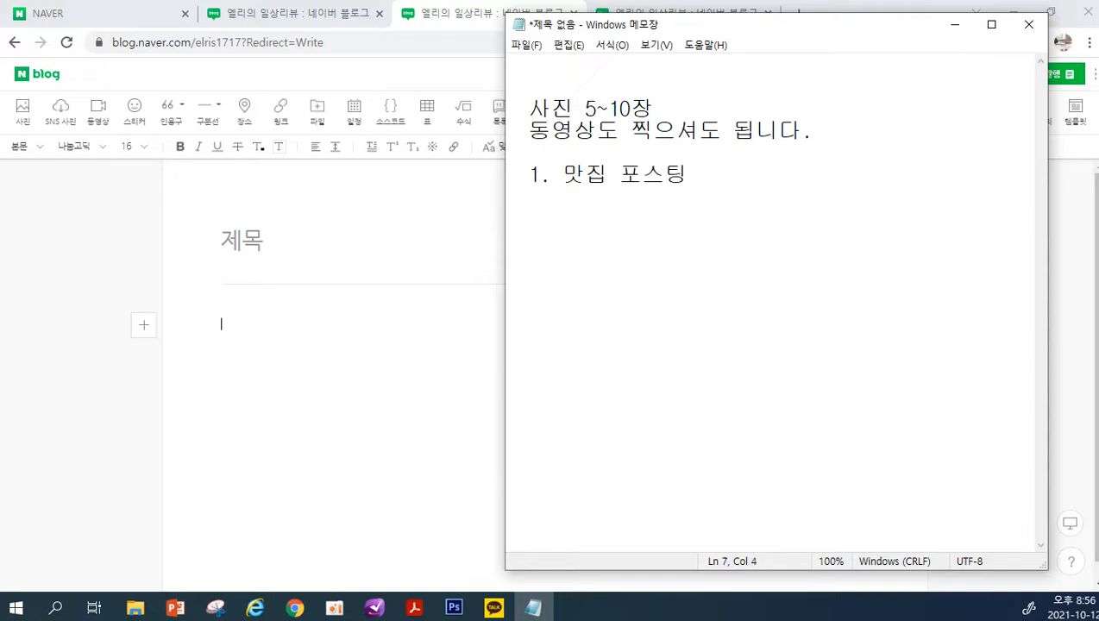
# Add the indented line "맛집 전경, 메뉴판, 인테리어" under the 맛집 포스팅 heading
pyautogui.write('맛집 전경')
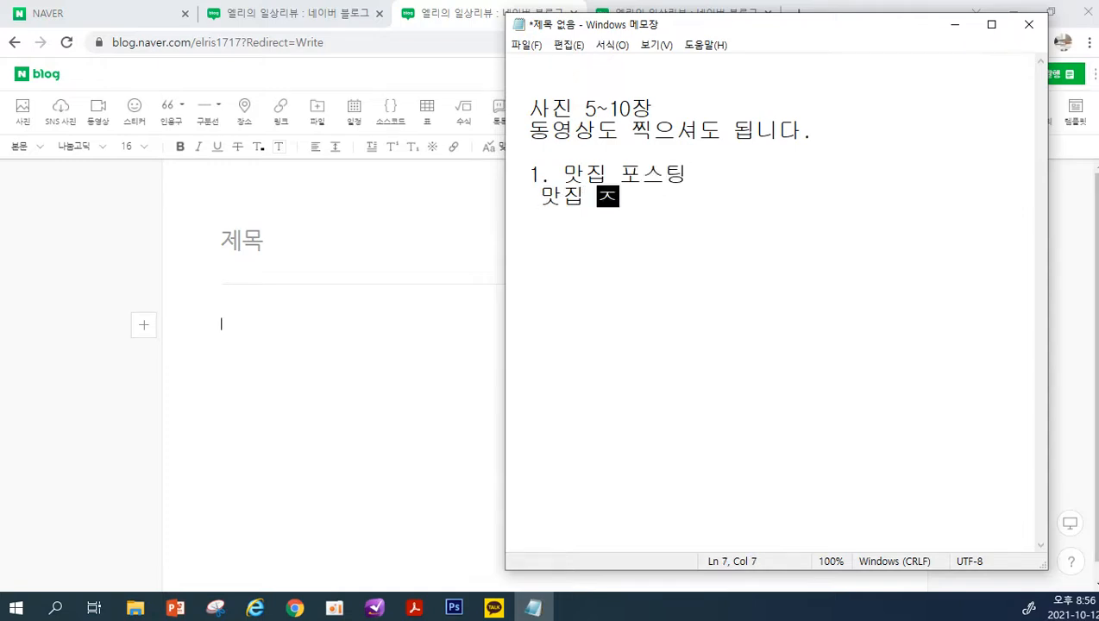
pyautogui.write(', 메뉴')
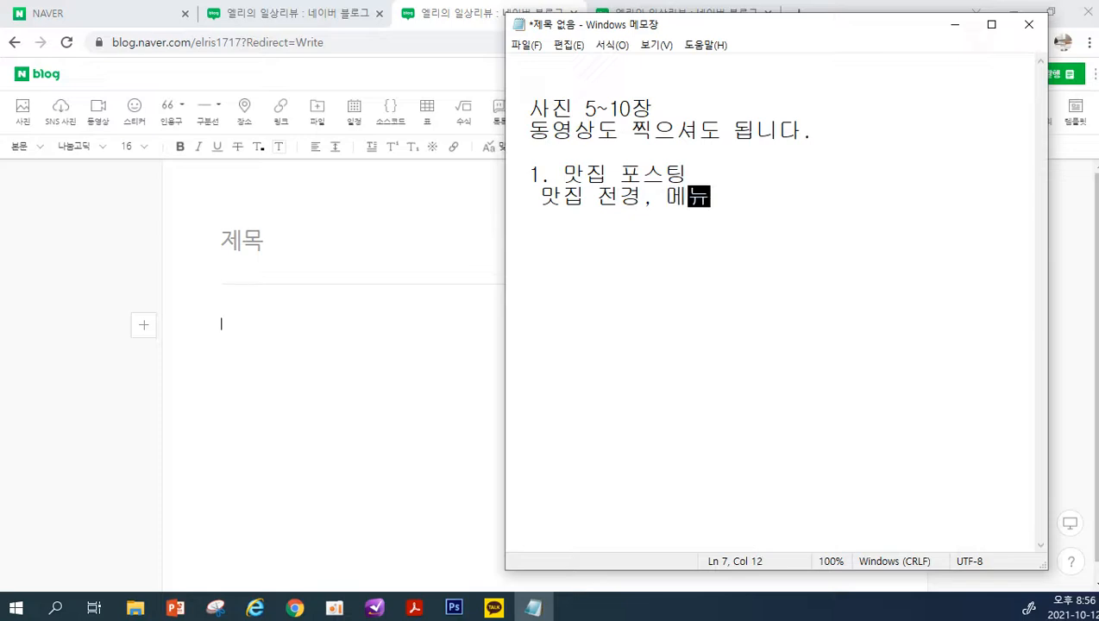
pyautogui.write('판, ')
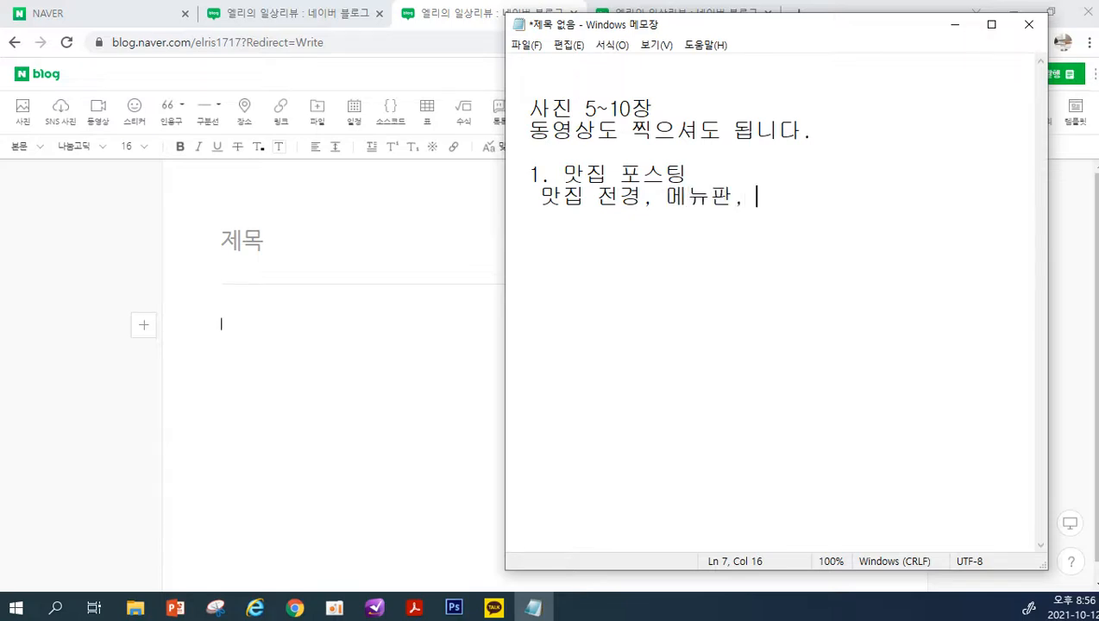
pyautogui.write('인테리어')
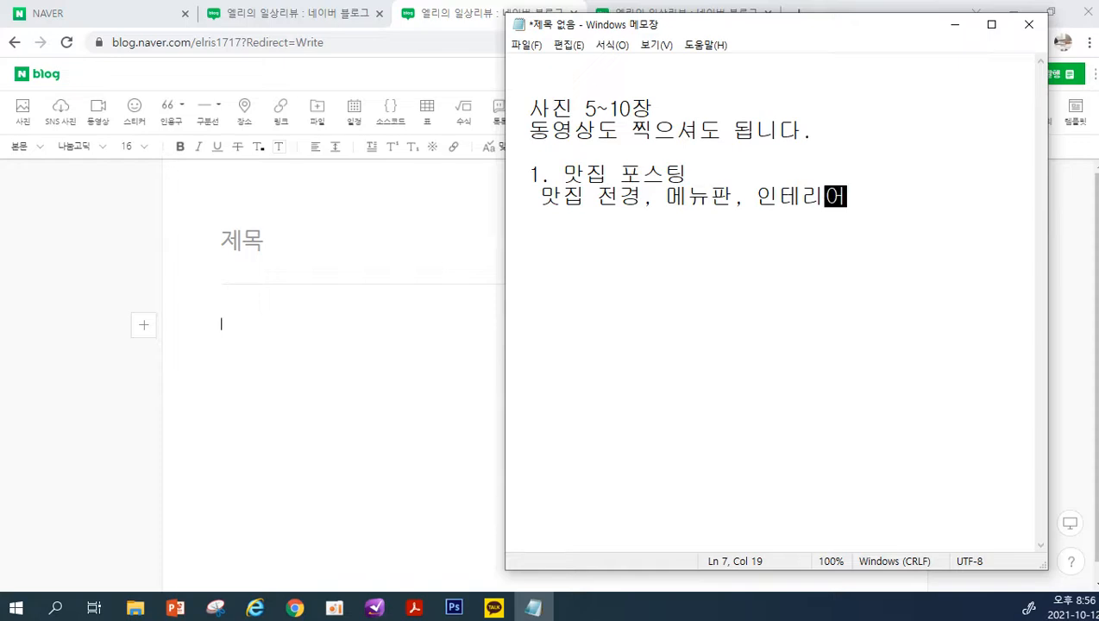
pyautogui.press('Return')
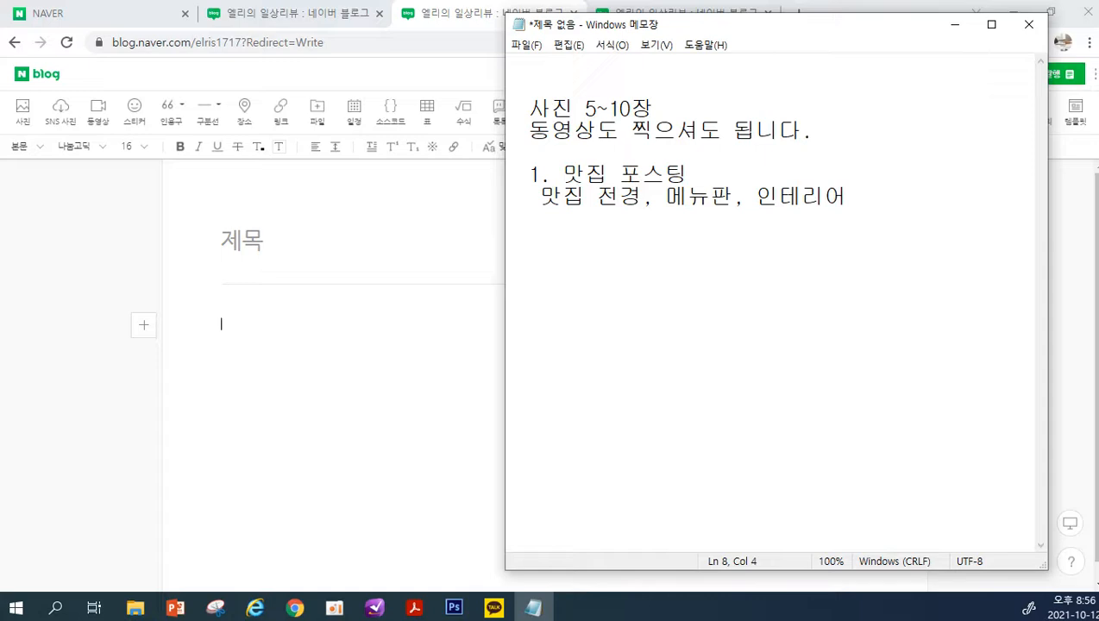
# Add the indented lines "음식사진~~" and "동영상.." to the 맛집 포스팅 section
pyautogui.write('음식산진,.')
pyautogui.press('BackSpace')
pyautogui.press('BackSpace')
pyautogui.write('~~')
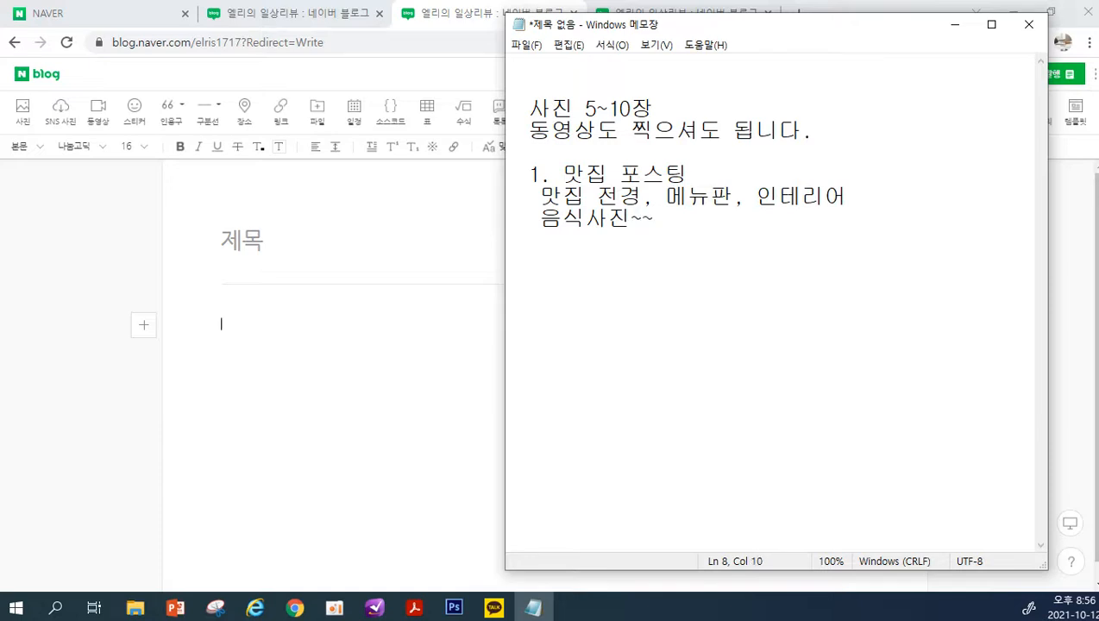
pyautogui.press('Return')
pyautogui.write('동')
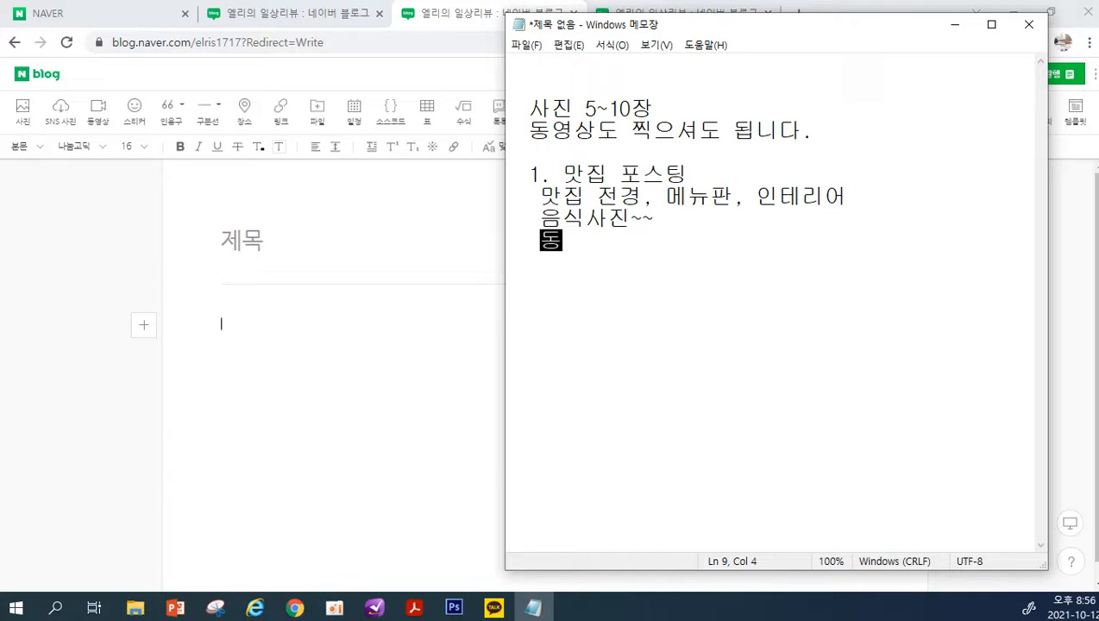
pyautogui.write('영상..')
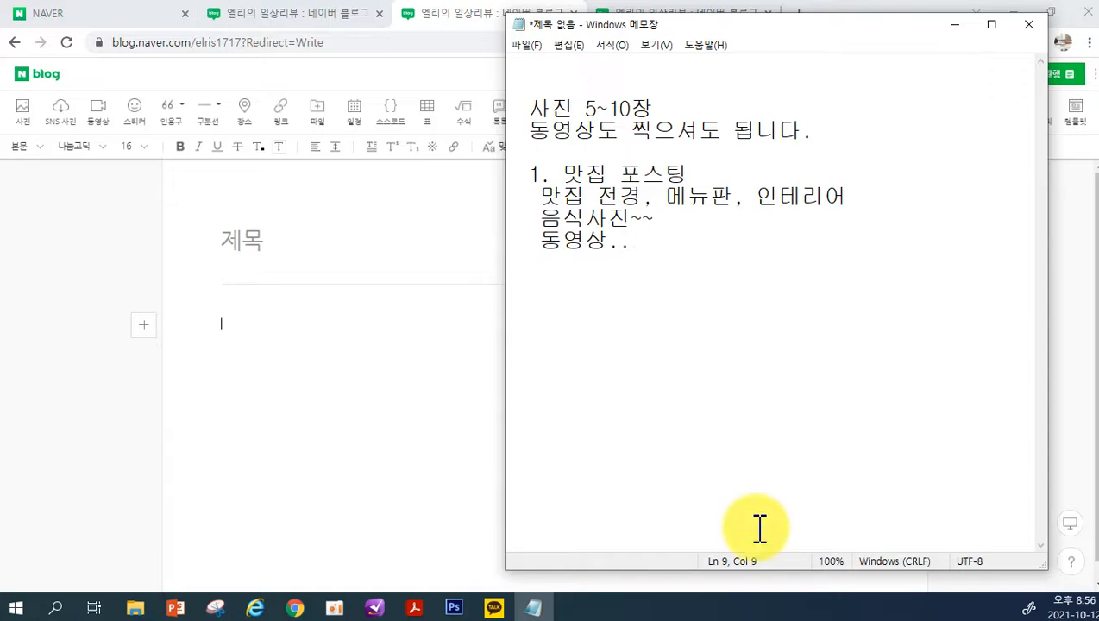
pyautogui.press('Return')
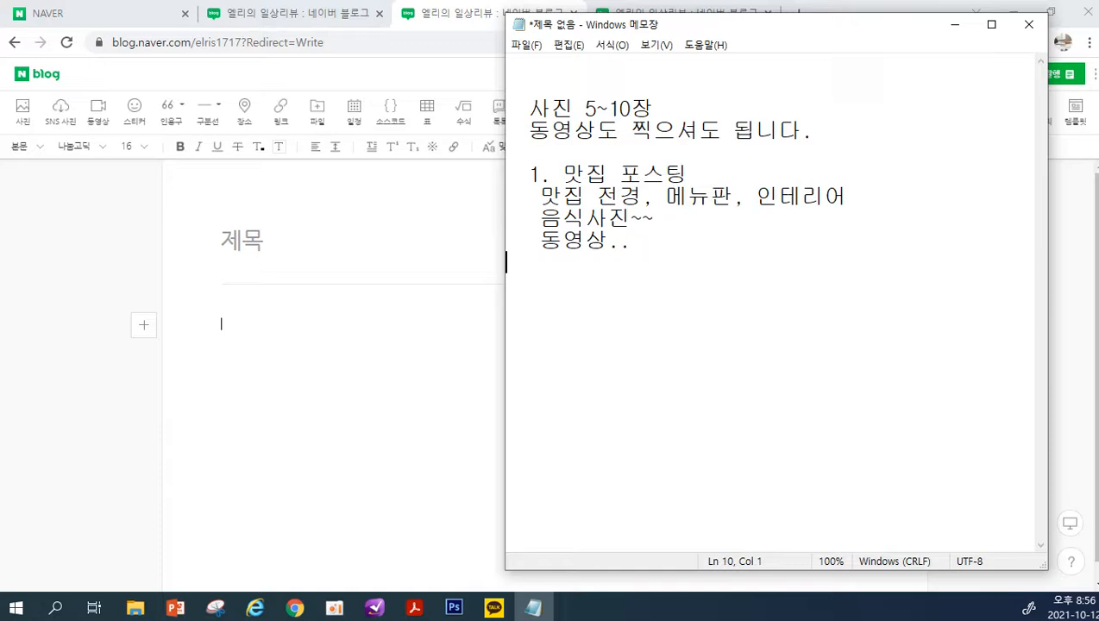
# Finish the 맛집 포스팅 section with the indented line "운영시간, 주차정보", without a closing period
pyautogui.press('Up')
pyautogui.press('Right')
pyautogui.press('Right')
pyautogui.press('Right')
pyautogui.press('Down')
pyautogui.write('운여ㅇ시간, 주')
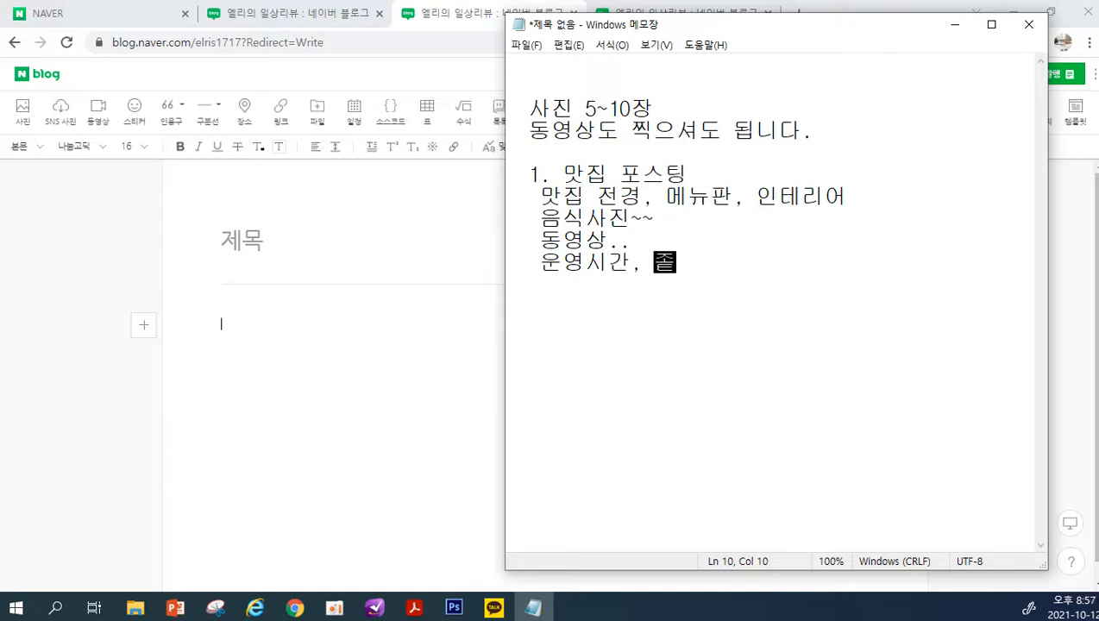
pyautogui.write('차정보.')
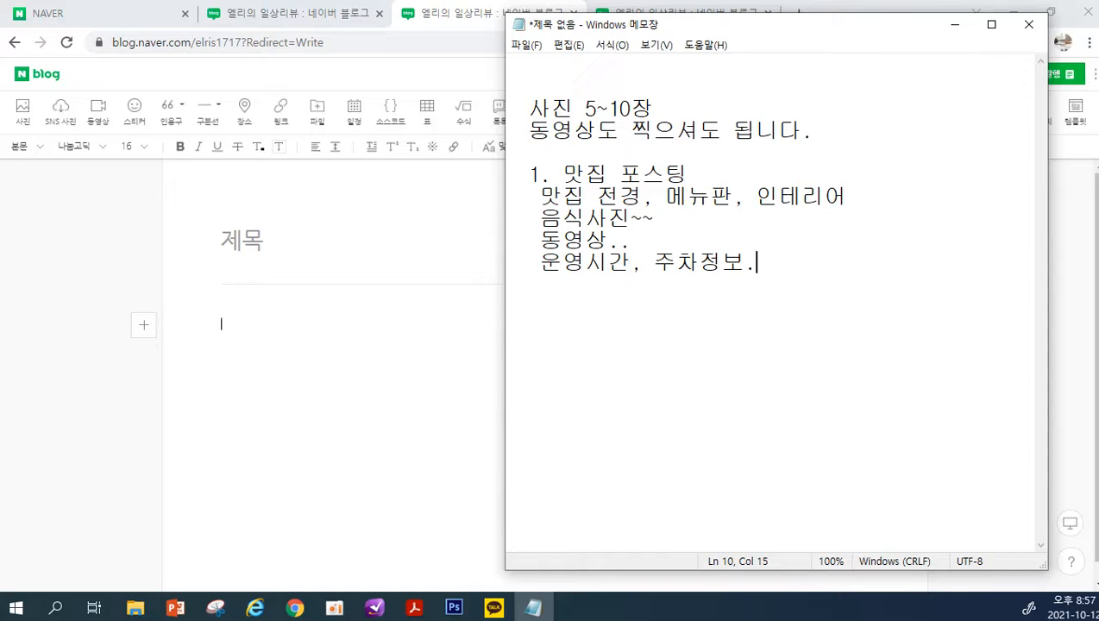
pyautogui.press('BackSpace')
# Leave a blank line after the 맛집 section and add the heading "2. 상품리뷰"
pyautogui.press('Return')
pyautogui.press('Return')
pyautogui.moveTo(548, 203); pyautogui.dragTo(658, 221)
pyautogui.click(588, 327)
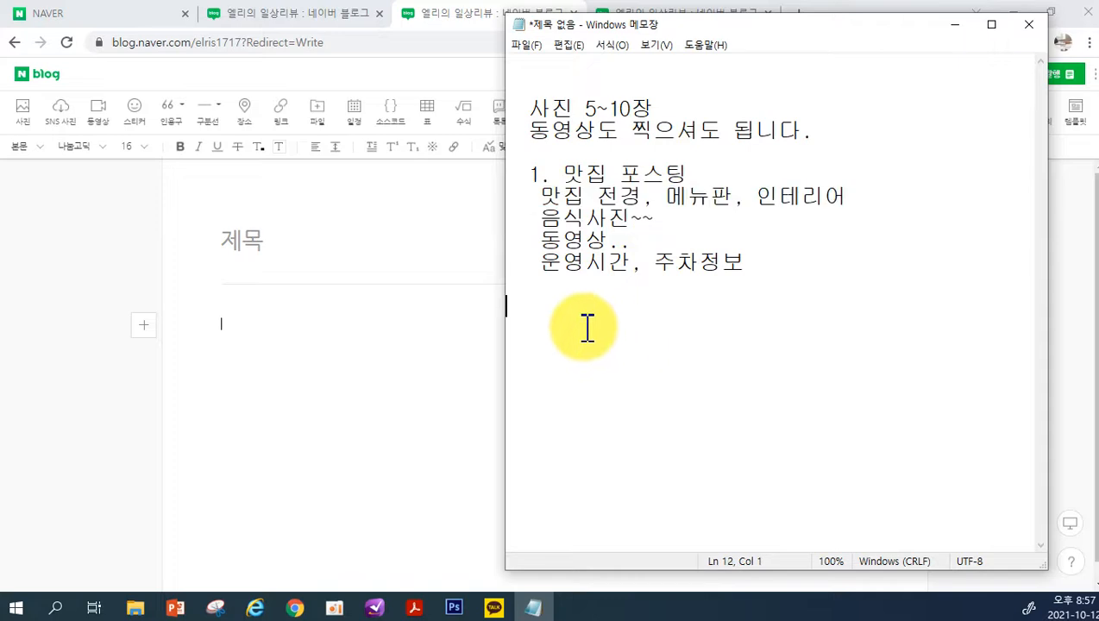
pyautogui.write('2.')
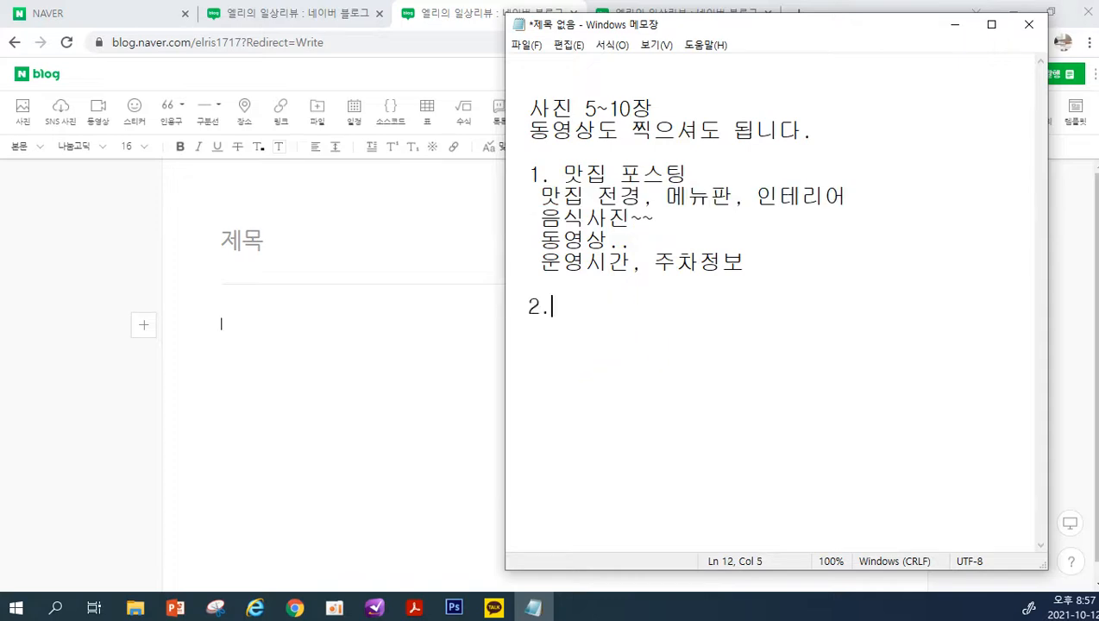
pyautogui.write(' 상품리뷰')
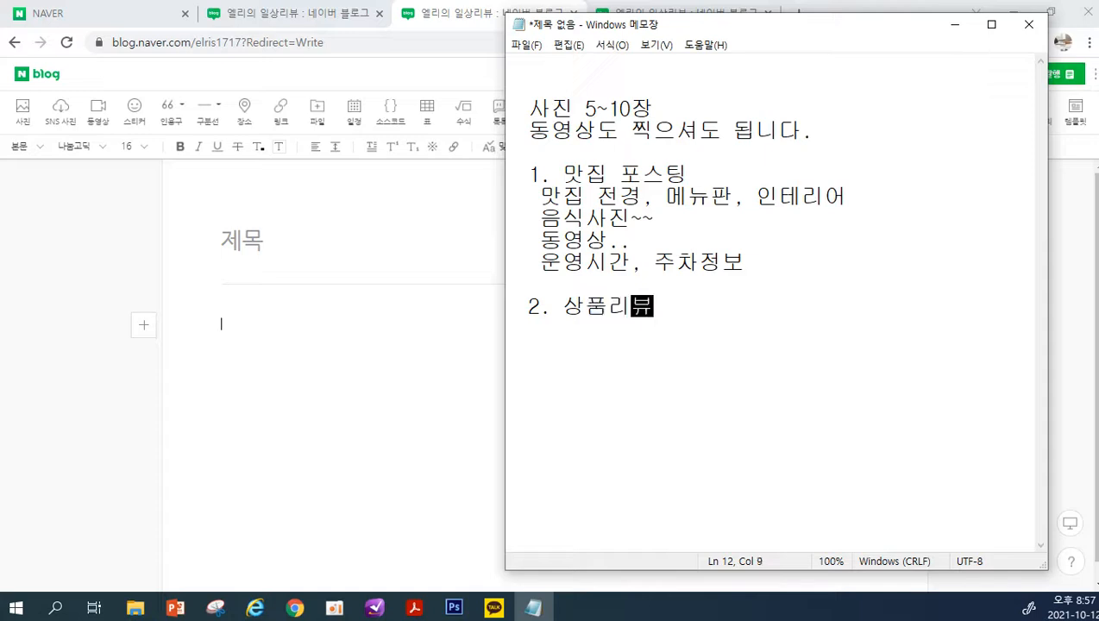
pyautogui.press('Return')
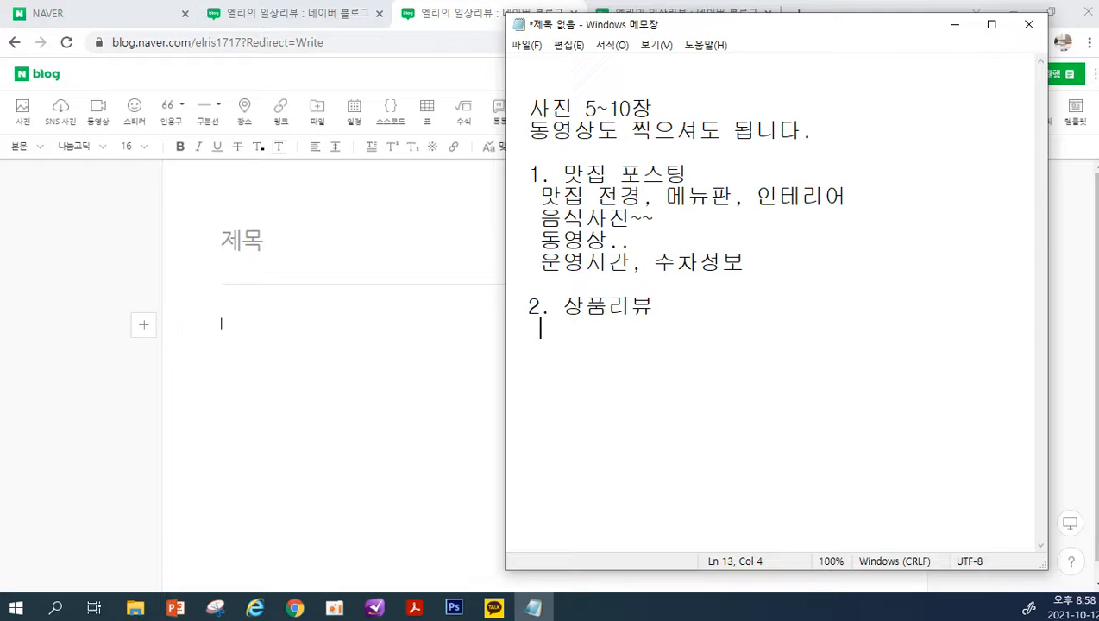
# Write the indented line "상품, 설명서.." under the 상품리뷰 heading
pyautogui.write('상품사진')
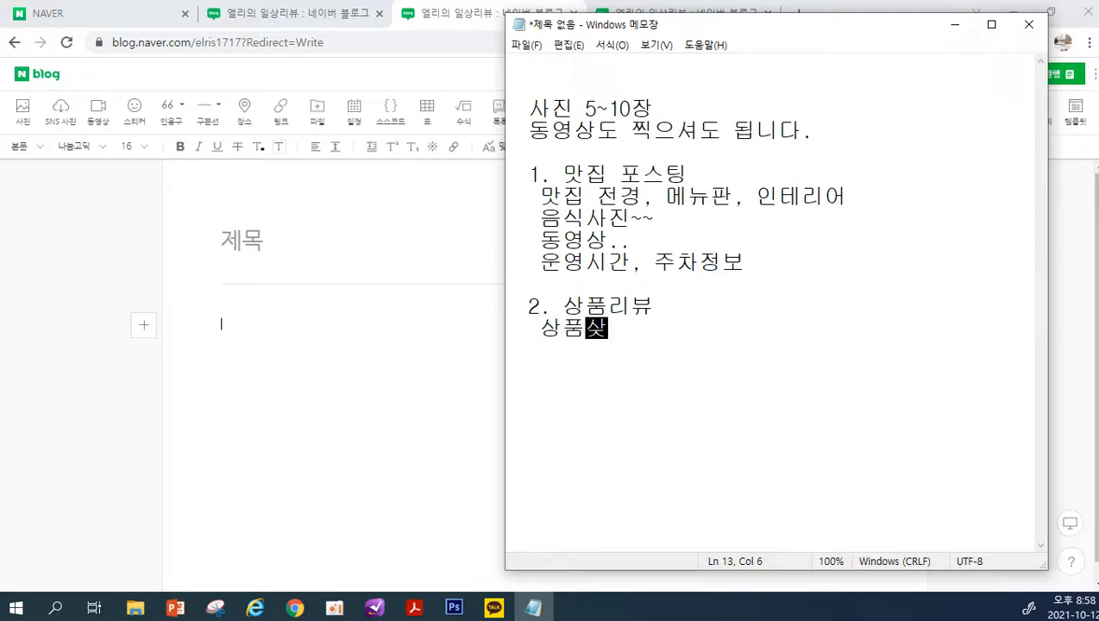
pyautogui.press('BackSpace')
pyautogui.press('BackSpace')
pyautogui.press('BackSpace')
pyautogui.write(', 섬르')
pyautogui.press('BackSpace')
pyautogui.press('BackSpace')
pyautogui.press('BackSpace')
pyautogui.write('섦명서')
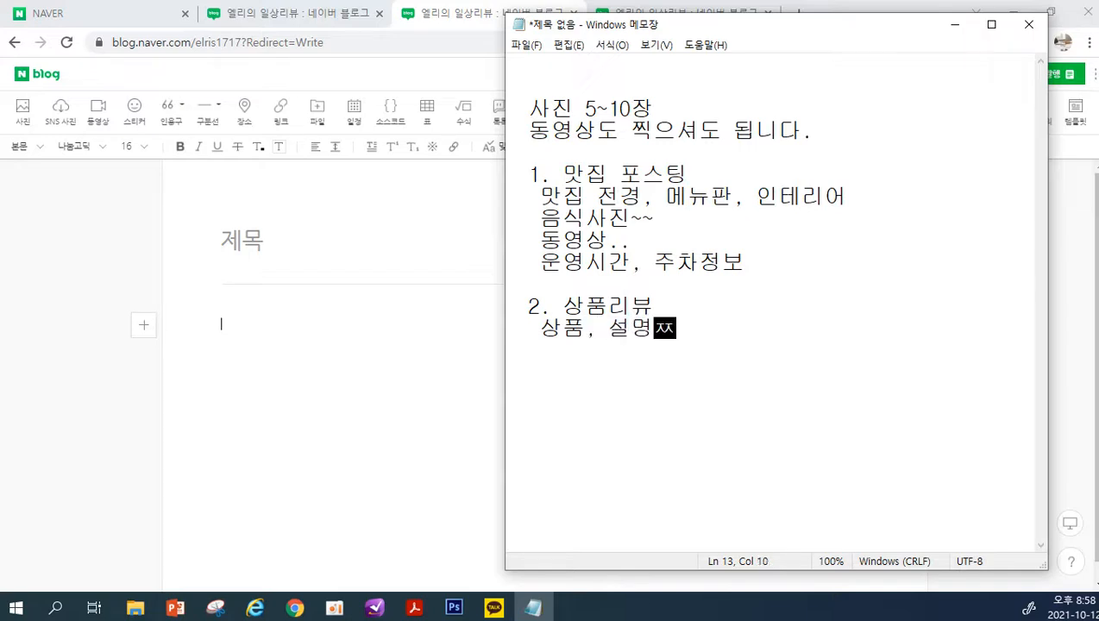
pyautogui.write('..')
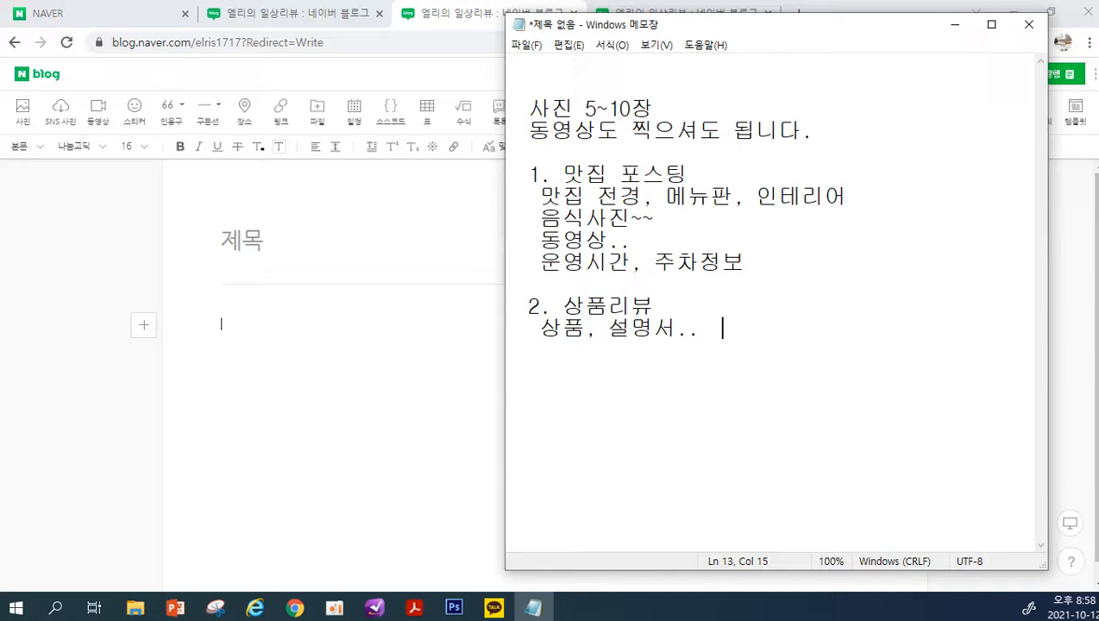
# Add "동영상.." as a separate indented line below the 설명서 line in the 상품리뷰 section
pyautogui.write('동영상')
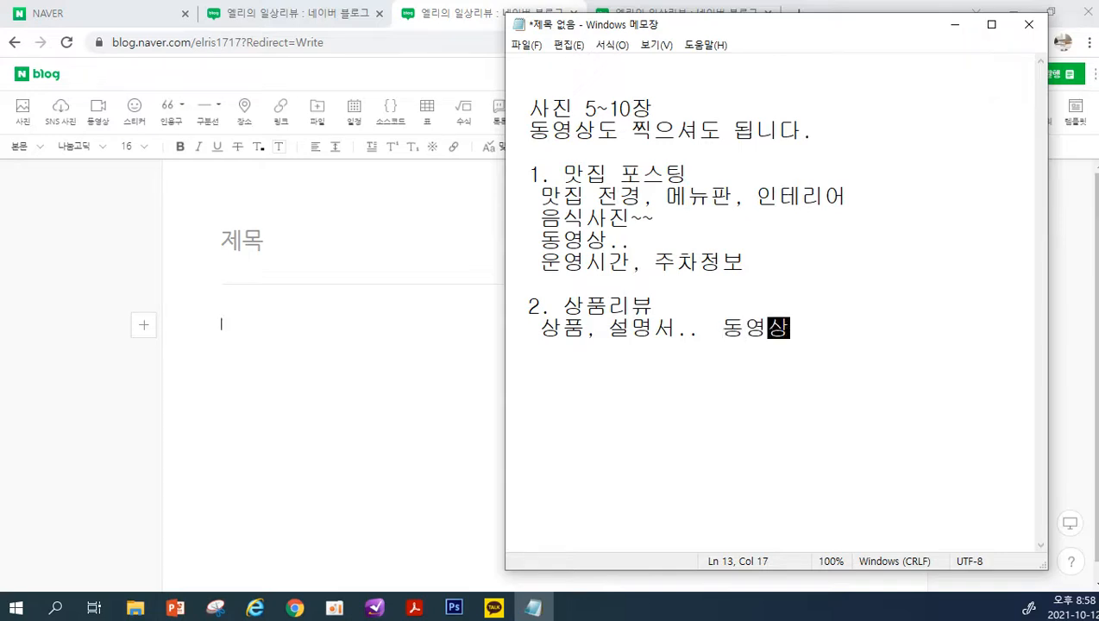
pyautogui.press('Return')
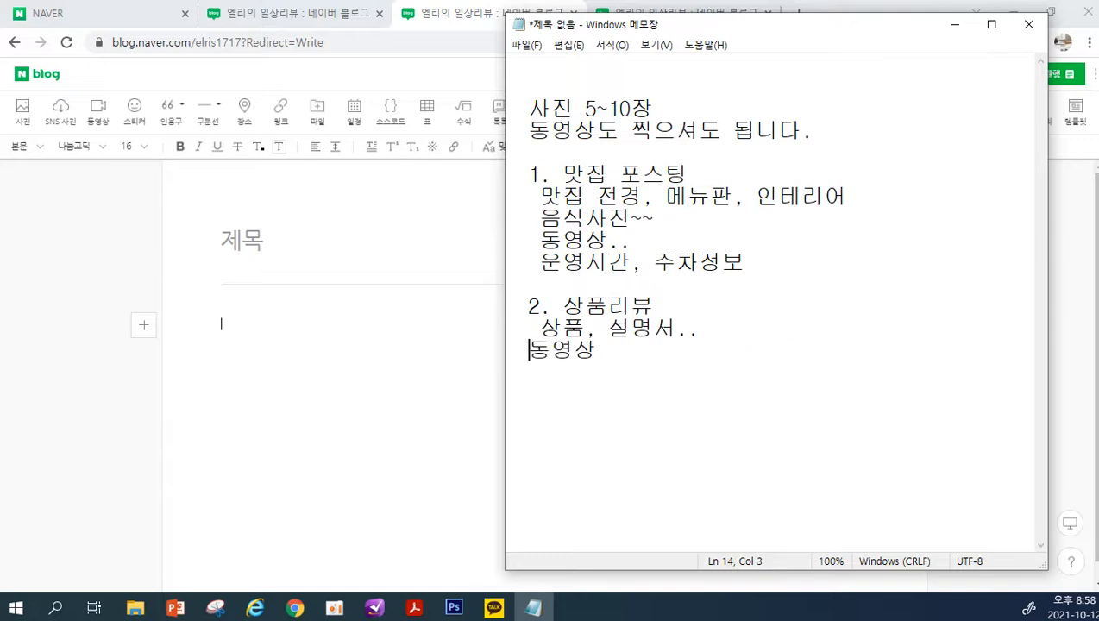
pyautogui.press('End')
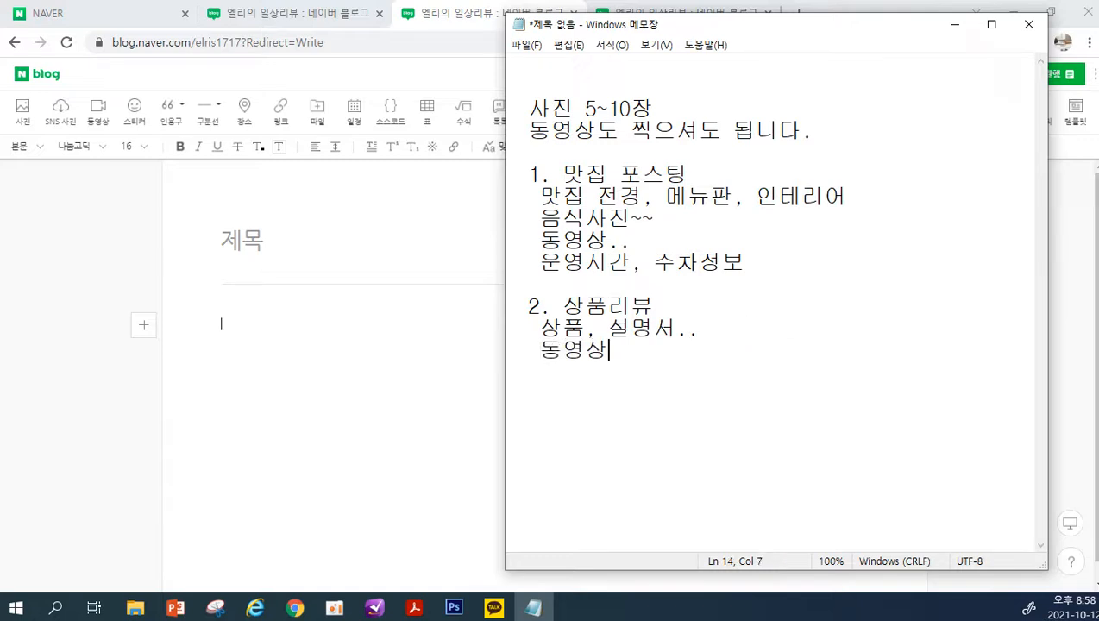
pyautogui.write('..')
# Leave a blank line after the 상품리뷰 section and add the heading "3. 일상"
pyautogui.press('Return')
pyautogui.press('Return')
pyautogui.write('3. 일상')
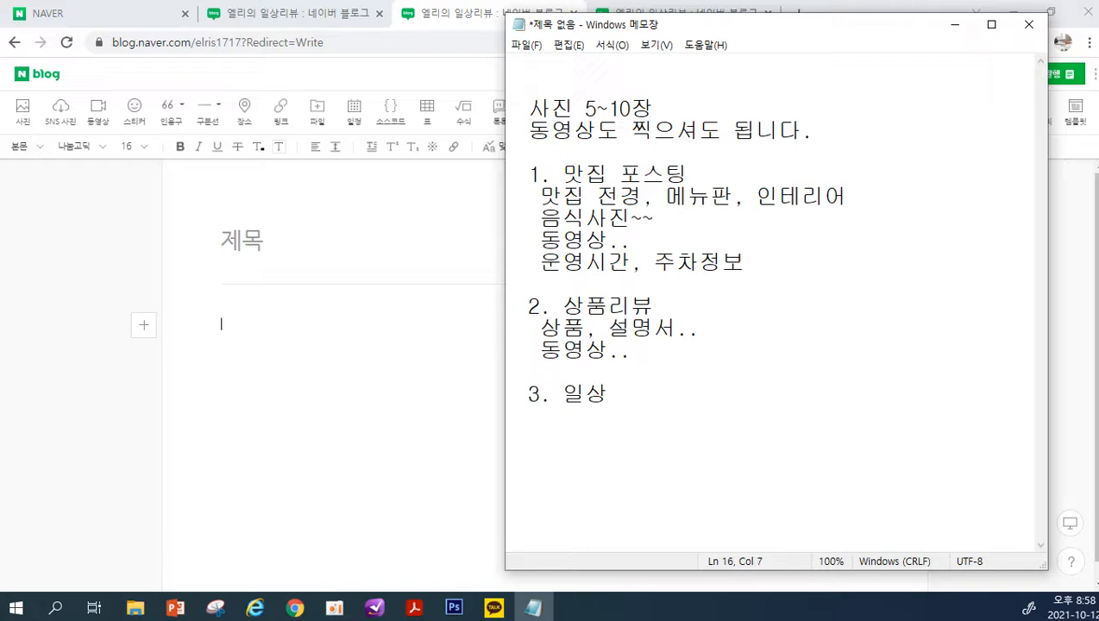
# Write the indented line "어린이대공원 산책." under the 일상 heading and start a new line below it
pyautogui.press('Return')
pyautogui.write('어리린이대공원')
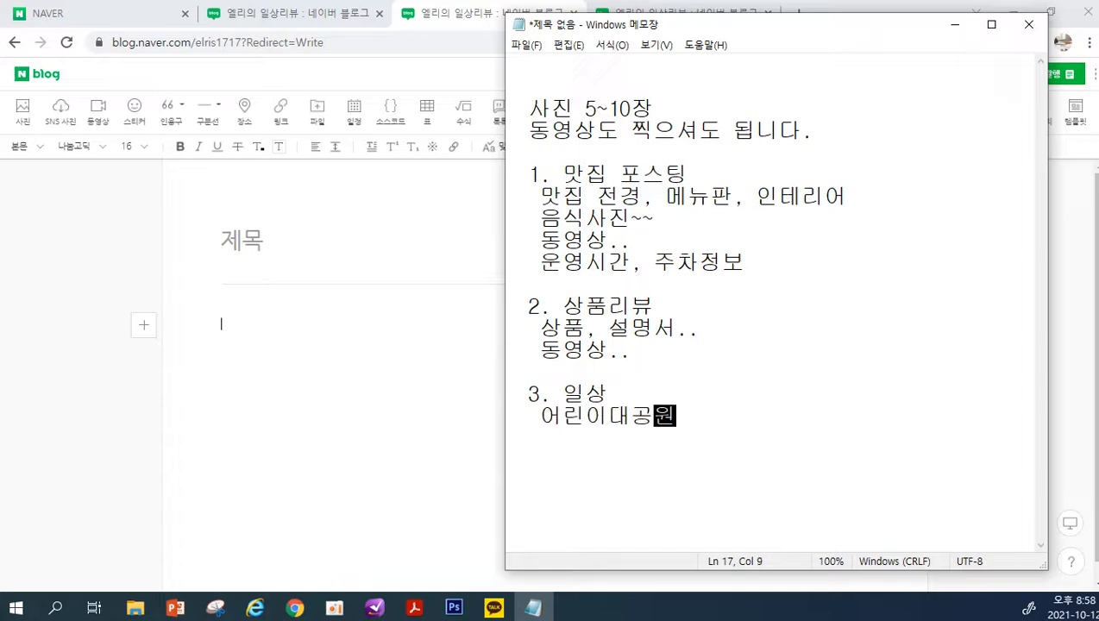
pyautogui.write(' 샷ㄴ')
pyautogui.press('BackSpace')
pyautogui.press('BackSpace')
pyautogui.write('산')
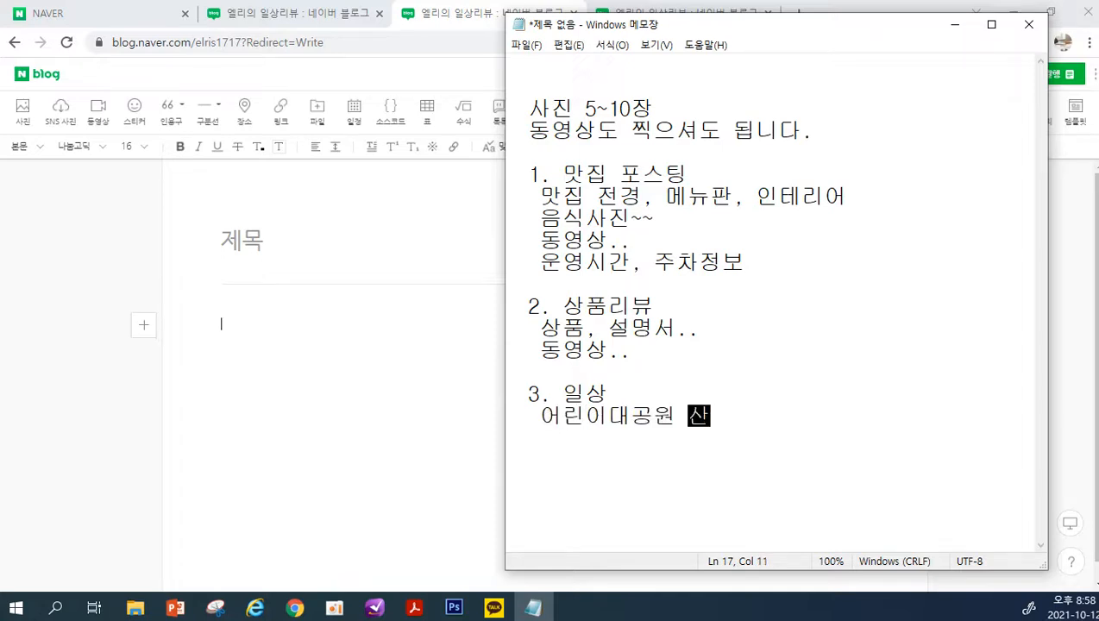
pyautogui.write('ㅊ책.')
pyautogui.press('Return')
pyautogui.press('BackSpace')
pyautogui.write('~')
pyautogui.press('BackSpace')
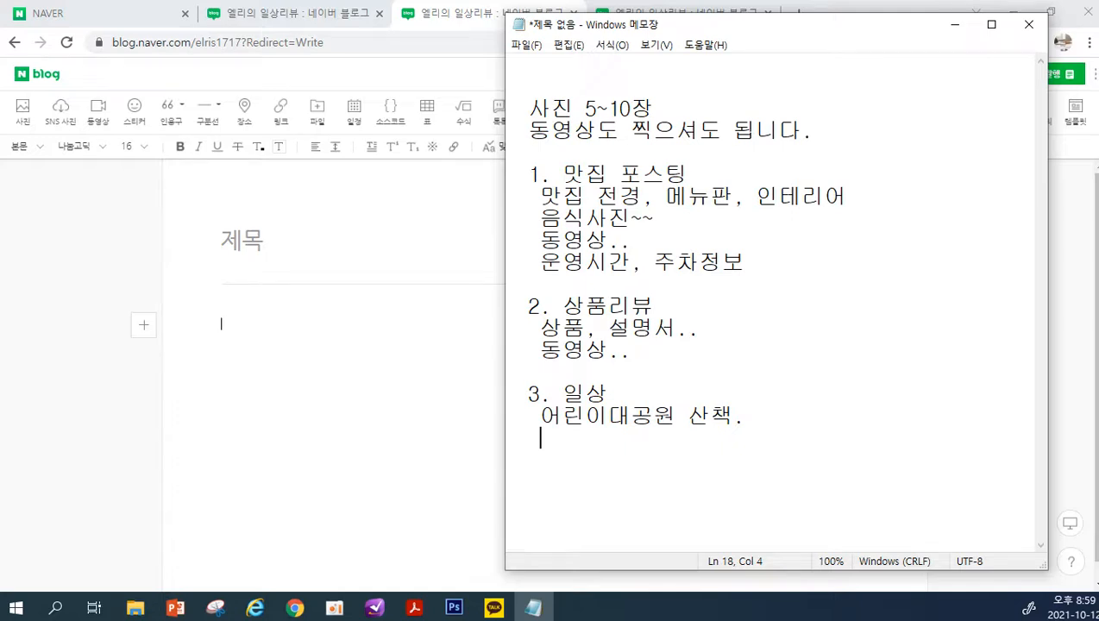
# Check Thursday, October 14 in the Windows taskbar calendar, view the October calendar once more, and return to the note's last line
pyautogui.click(1072, 608)
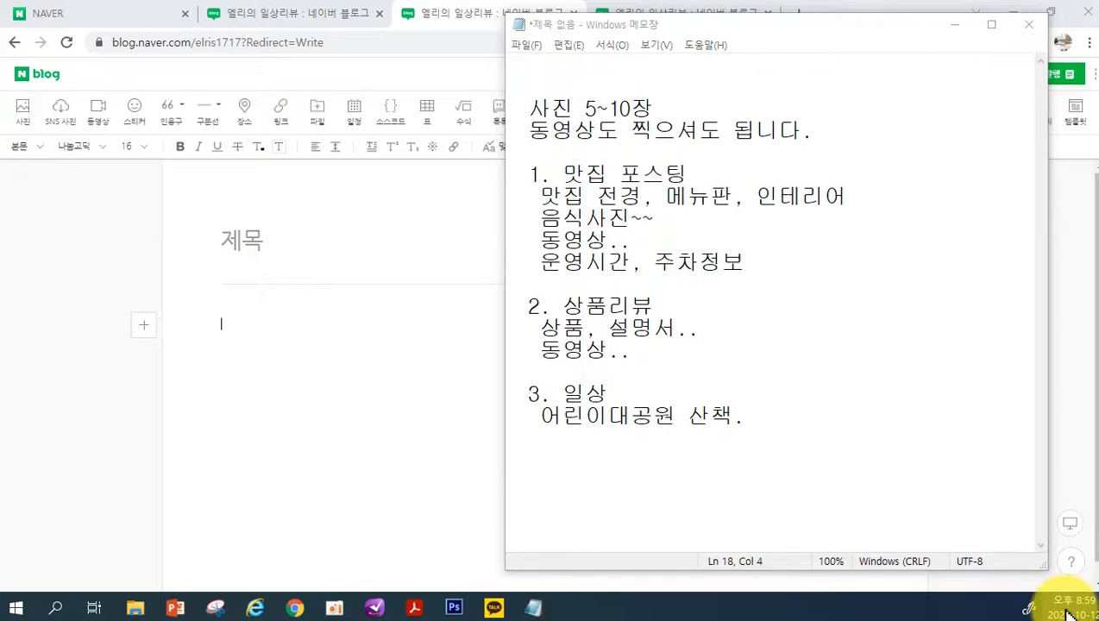
pyautogui.click(999, 245)
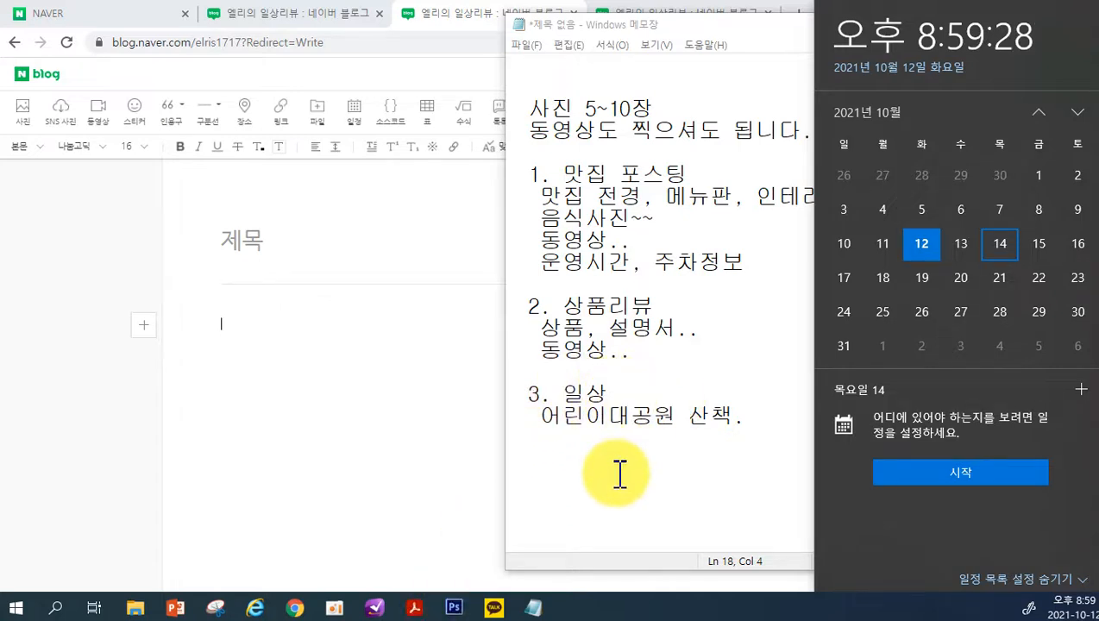
pyautogui.click(635, 370)
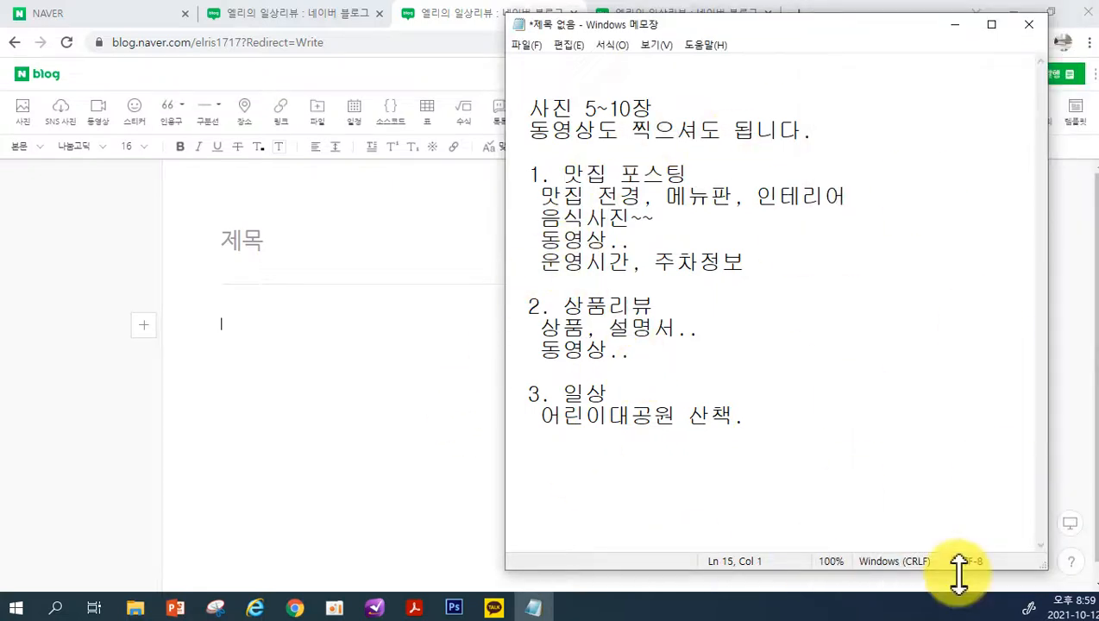
pyautogui.click(1061, 614)
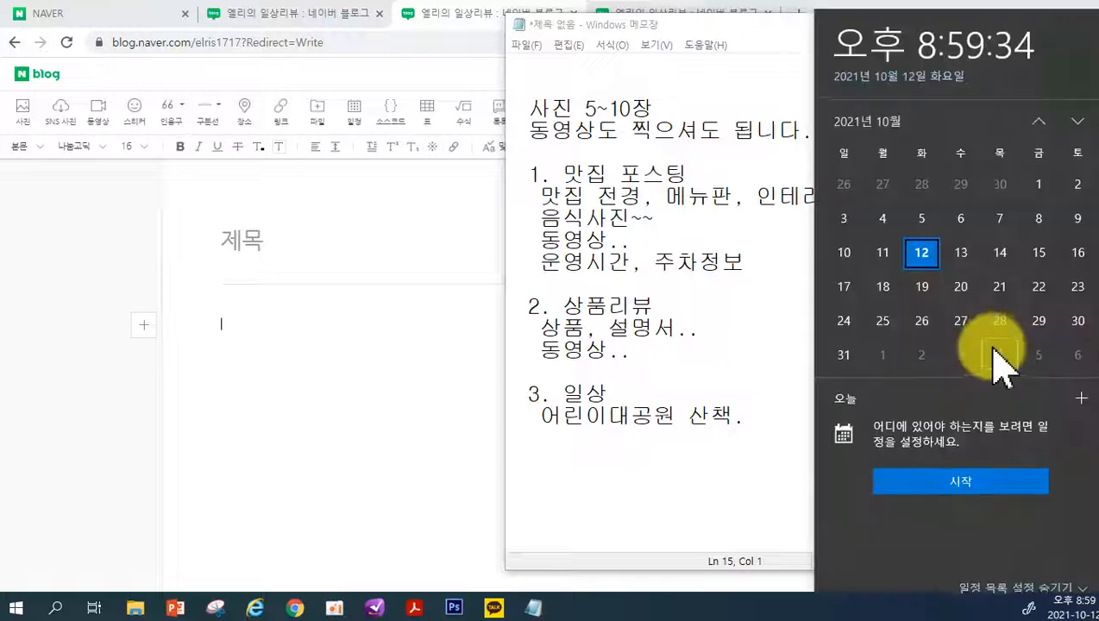
pyautogui.click(636, 469)
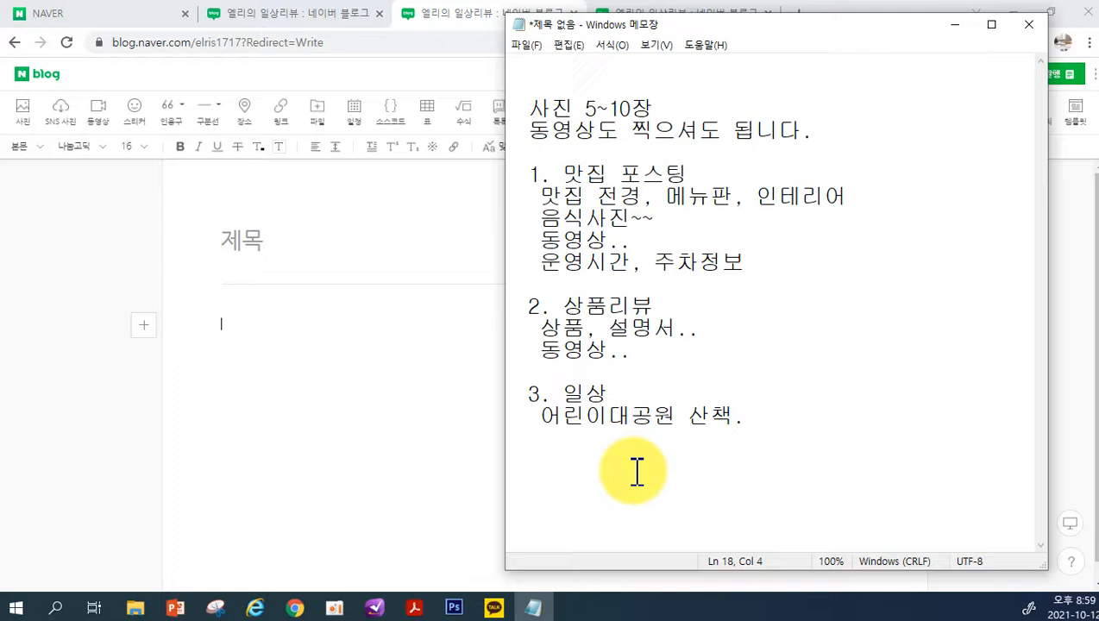
# Add two blank lines at the end of the note, below the 어린이대공원 line
pyautogui.press('Return')
pyautogui.press('Return')
pyautogui.hotkey('ctrl', 'End')
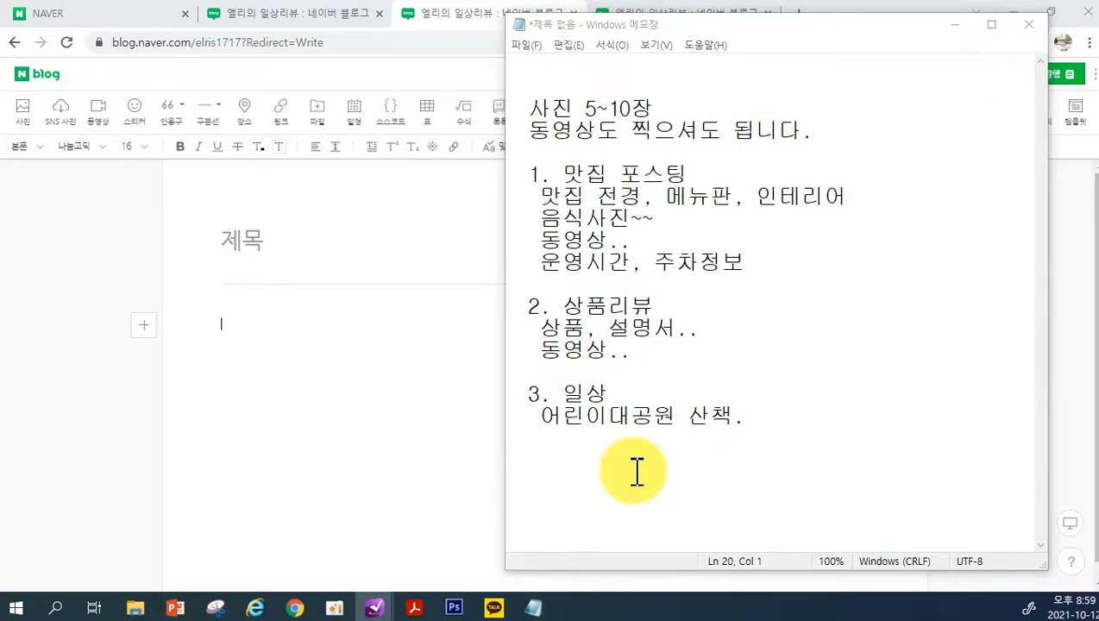